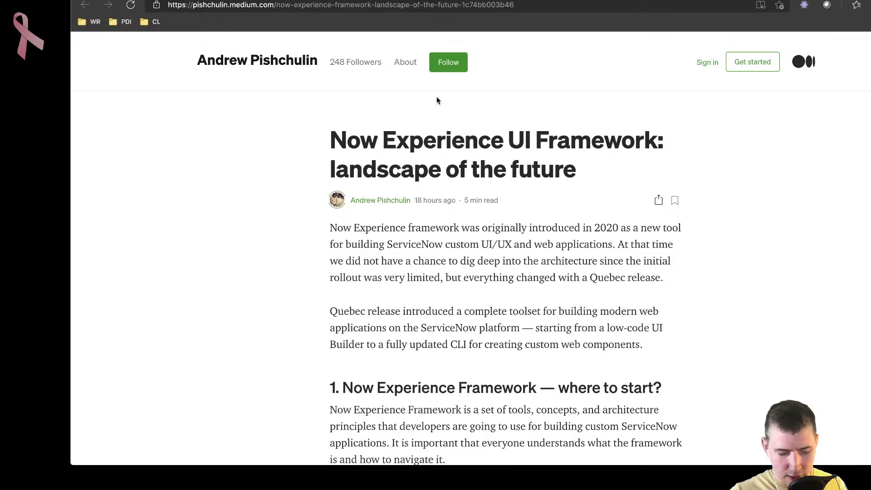
Examine the Now Experience UI Framework article's diagrams and sections on application development concepts and development in UI Builder.
scroll(492, 133, down, 10)
scroll(523, 149, up, 2)
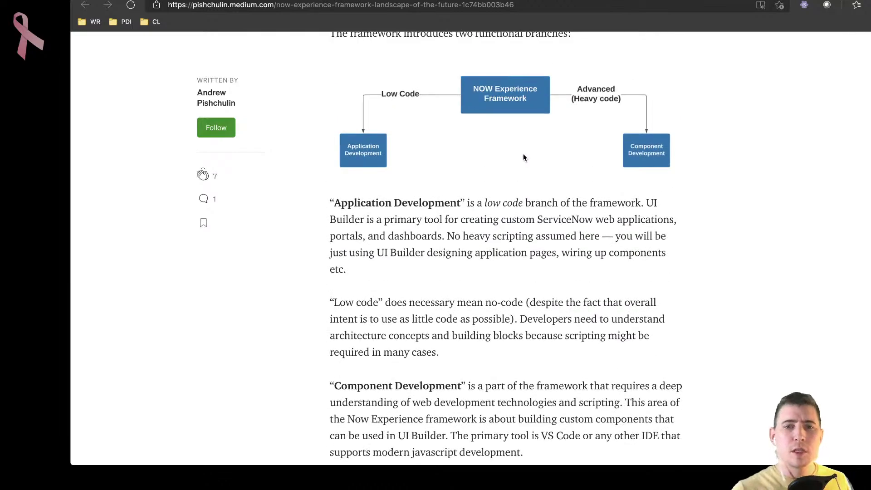
scroll(524, 158, down, 8)
scroll(524, 156, down, 2)
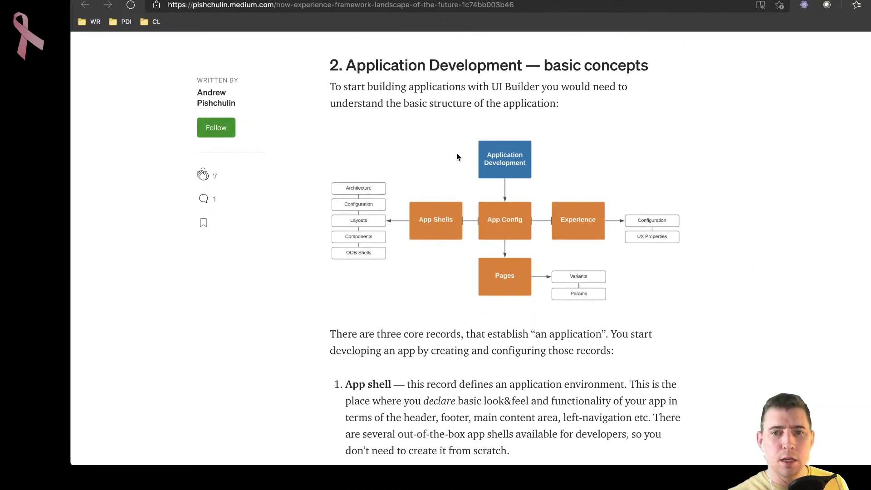
scroll(562, 172, down, 6)
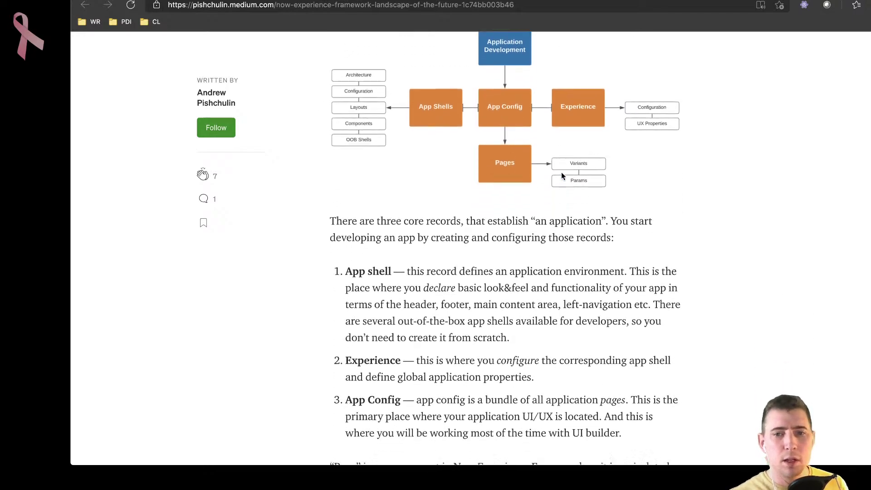
scroll(562, 181, down, 1)
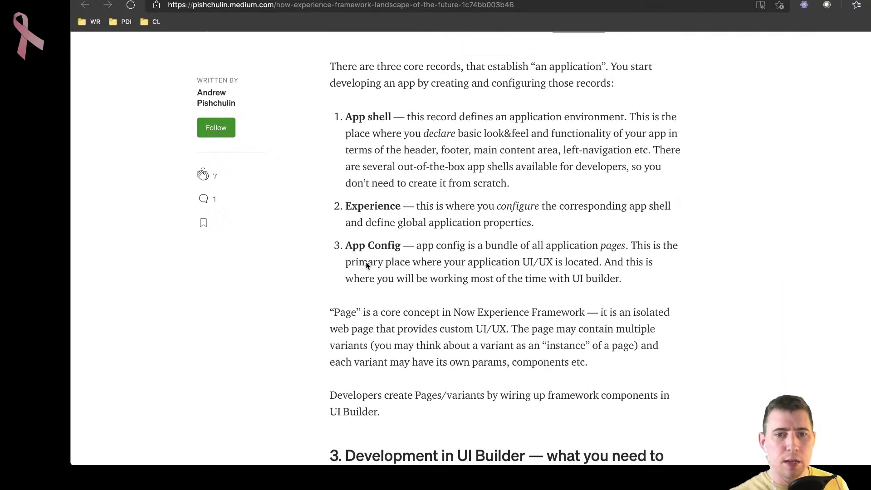
scroll(335, 261, down, 8)
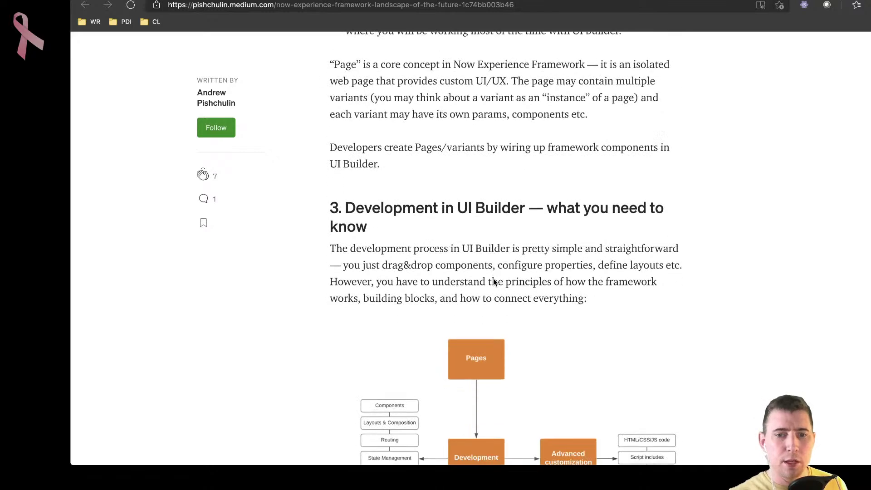
scroll(483, 278, down, 2)
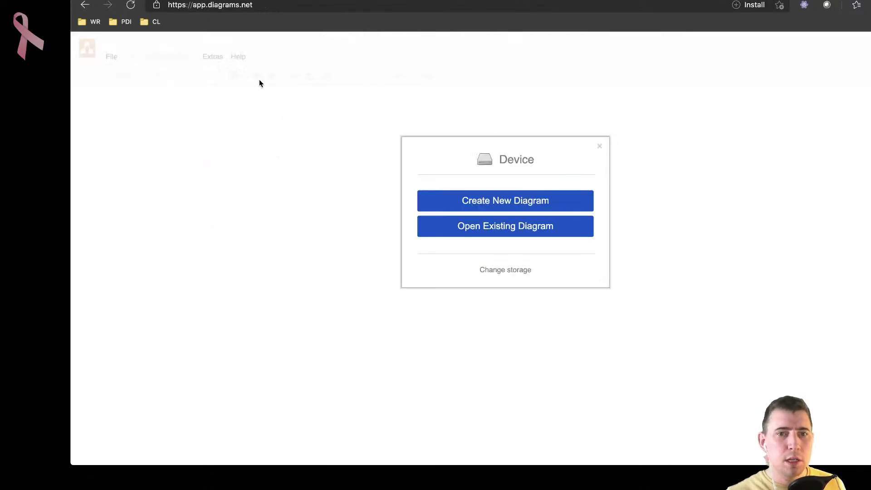
In diagrams.net, create a blank diagram with the filename HowHardCanItUIB and save it in Documents as UIBp1.drawio.
click(513, 203)
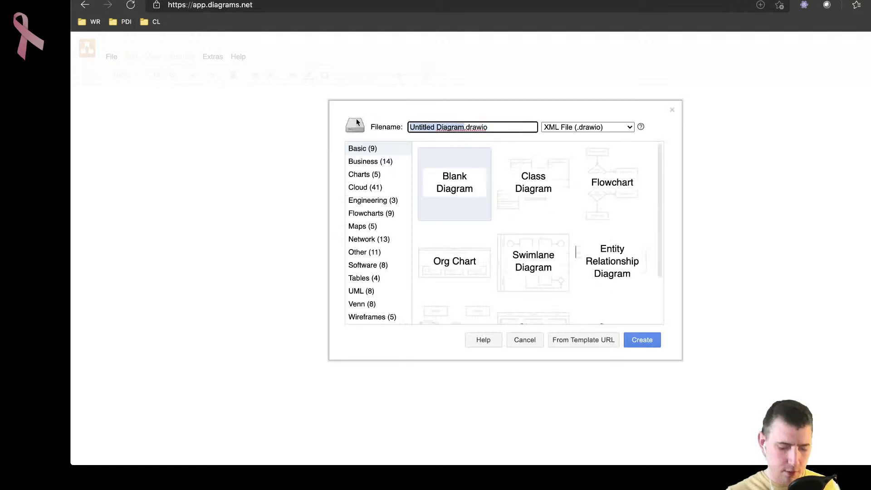
text(HowHardCanItUIB)
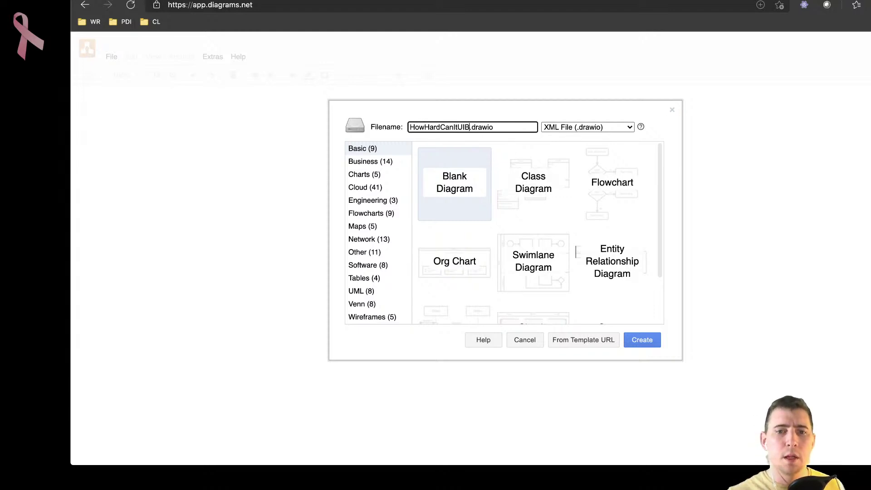
key(Return)
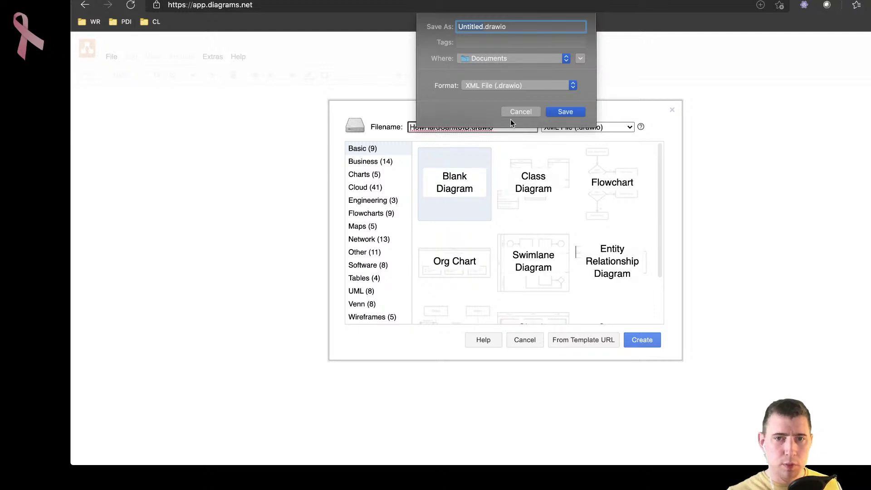
text(UIBp1)
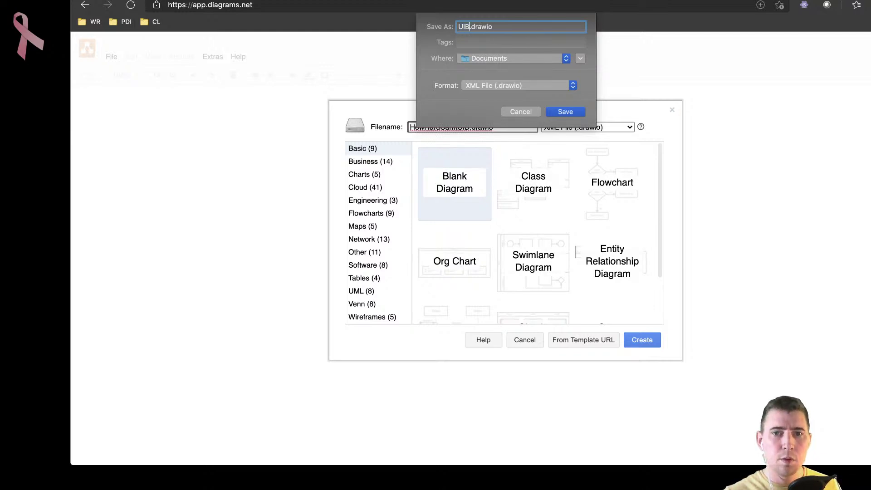
key(Return)
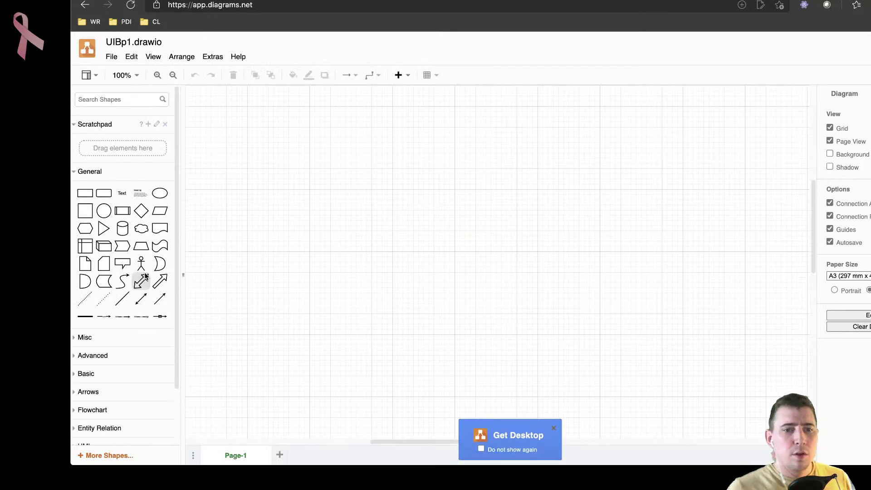
Place an Actor shape in the upper-left area of the canvas and label it "Control Owner".
drag(141, 263, 287, 189)
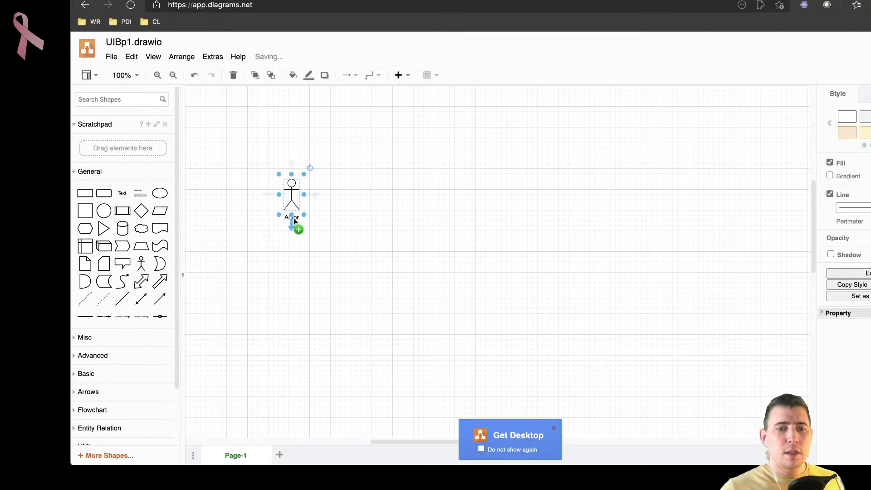
double_click(300, 216)
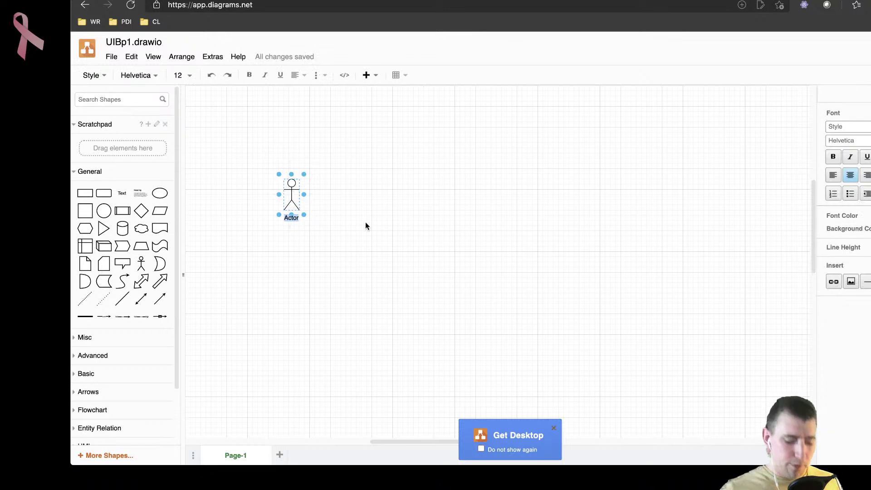
text(Control Owner)
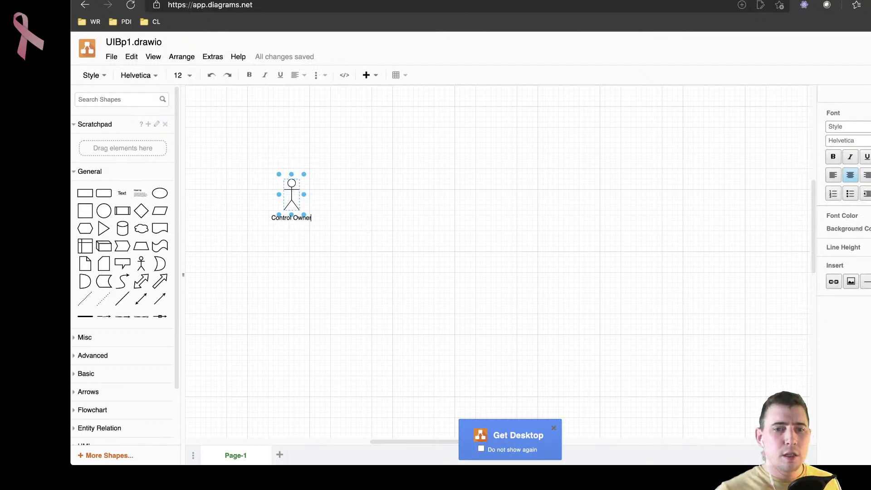
click(391, 227)
Duplicate the Control Owner actor directly below it and label the copy "Compliance Manager".
drag(297, 207, 296, 272)
double_click(295, 279)
text(Compliance )
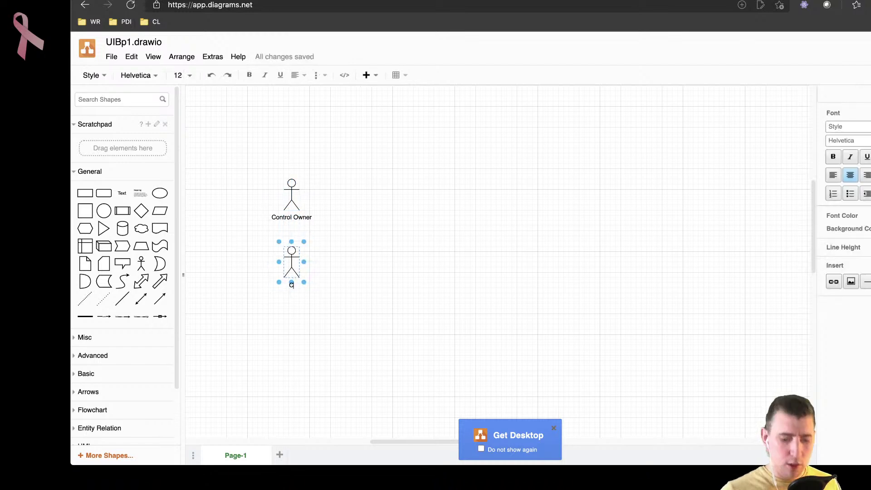
text(Manager)
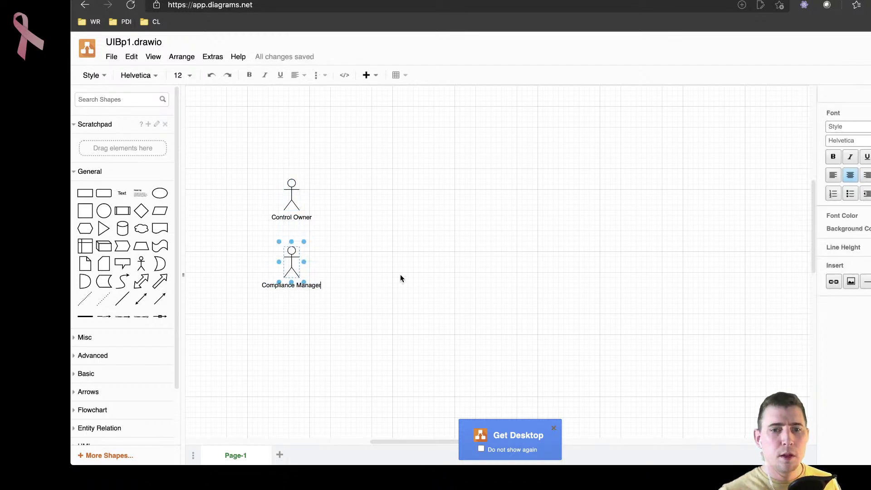
click(401, 274)
Add an ellipse to the right of the Control Owner actor and label it "Take Attestations".
drag(164, 196, 459, 168)
double_click(459, 168)
text(Take Attestations)
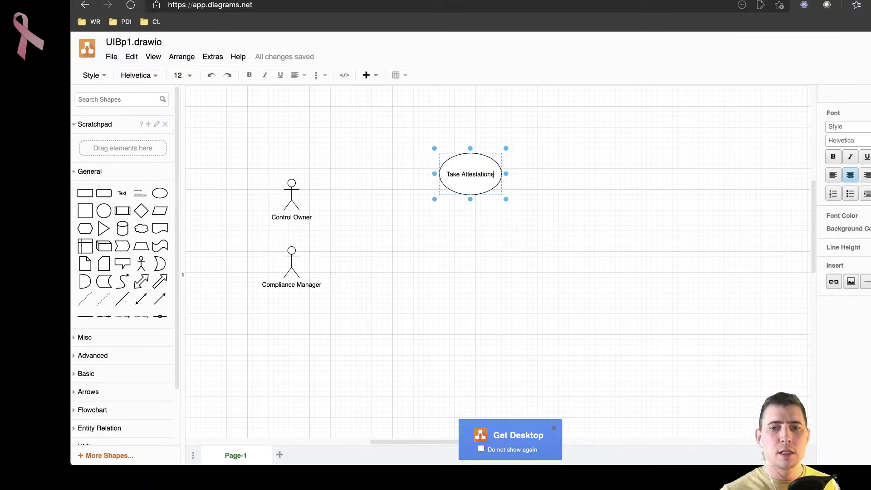
click(529, 200)
Duplicate the Take Attestations ellipse well below the original and label the copy "Review Attestations".
click(481, 183)
drag(482, 184, 482, 318)
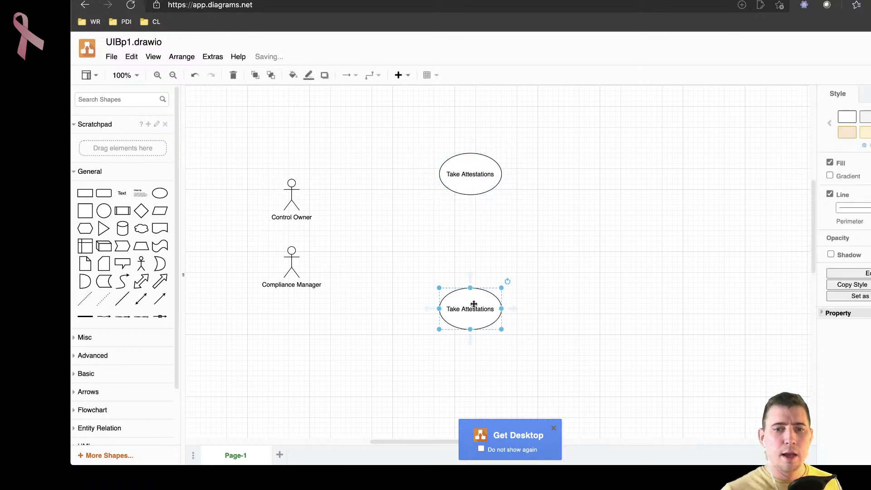
double_click(482, 304)
text(Review A)
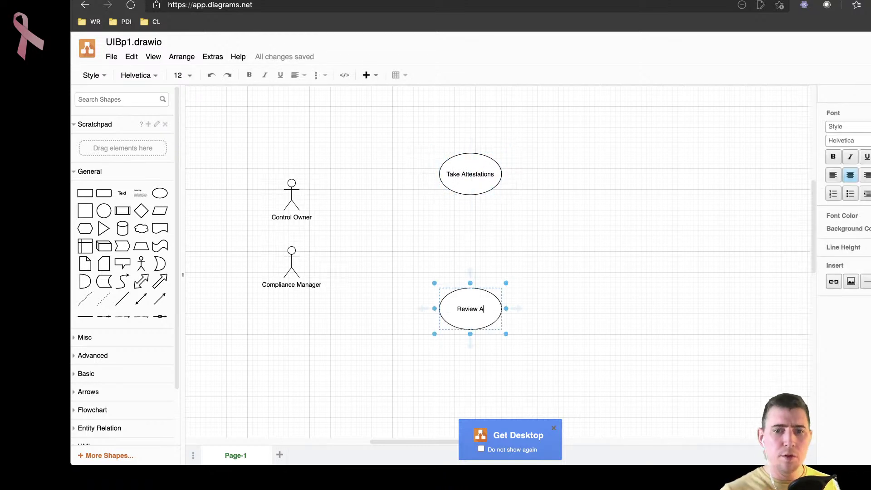
text(ttestations)
click(543, 219)
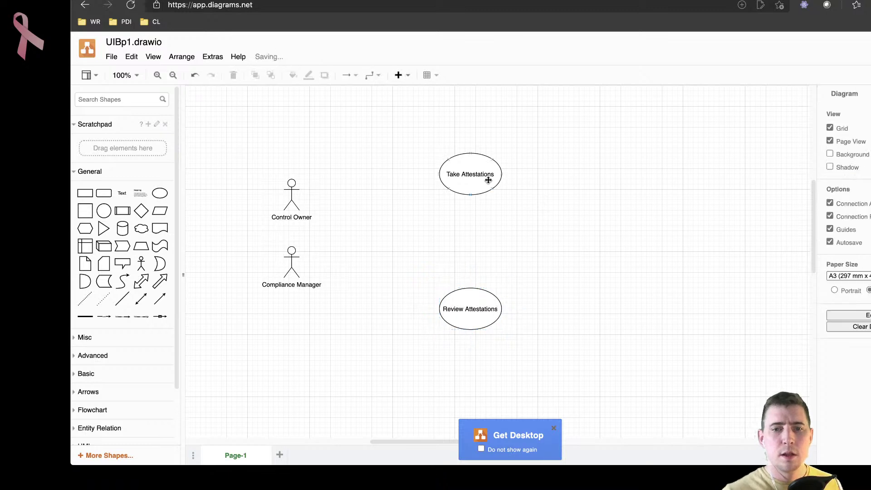
Duplicate the Take Attestations ellipse between it and the Control Owner actor, labelling the copy "Access My Controls".
click(472, 173)
drag(472, 173, 375, 177)
double_click(375, 177)
text(Access My Controls)
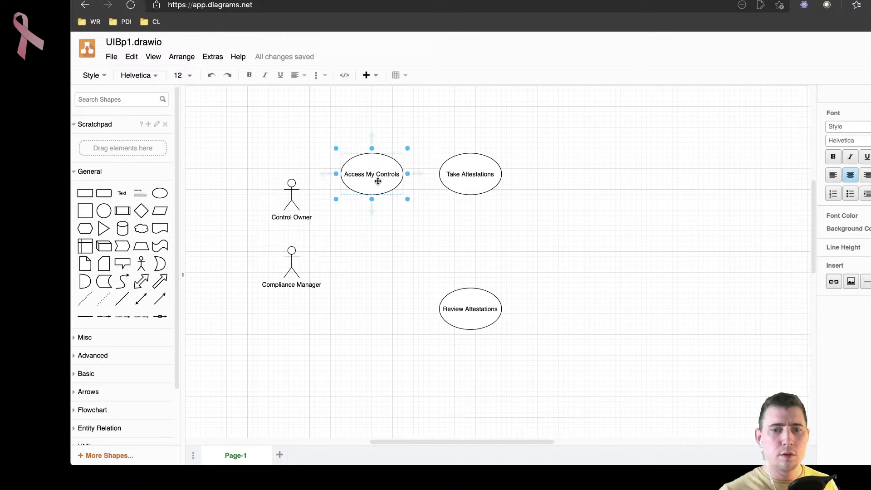
click(386, 216)
Duplicate the Access My Controls ellipse below it, label the copy "Access All Controls" and shift it slightly up and to the right.
click(375, 175)
drag(376, 175, 375, 275)
double_click(375, 275)
text(Acc)
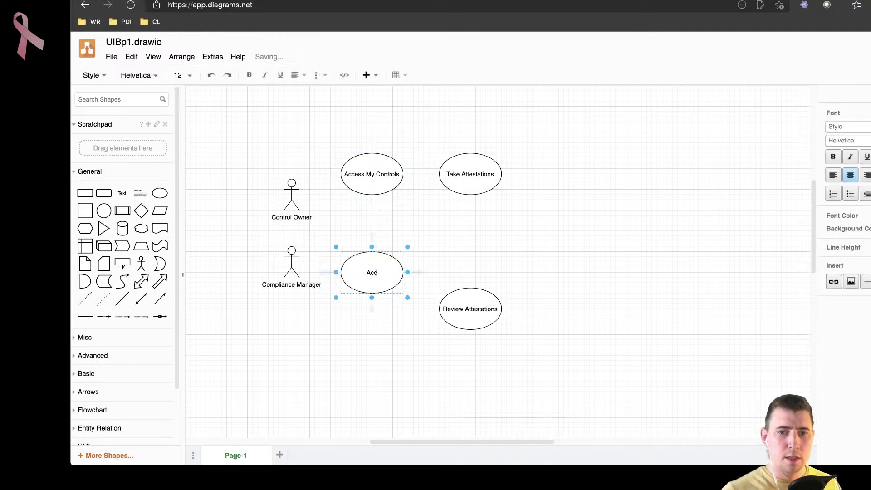
text(ess All Contros)
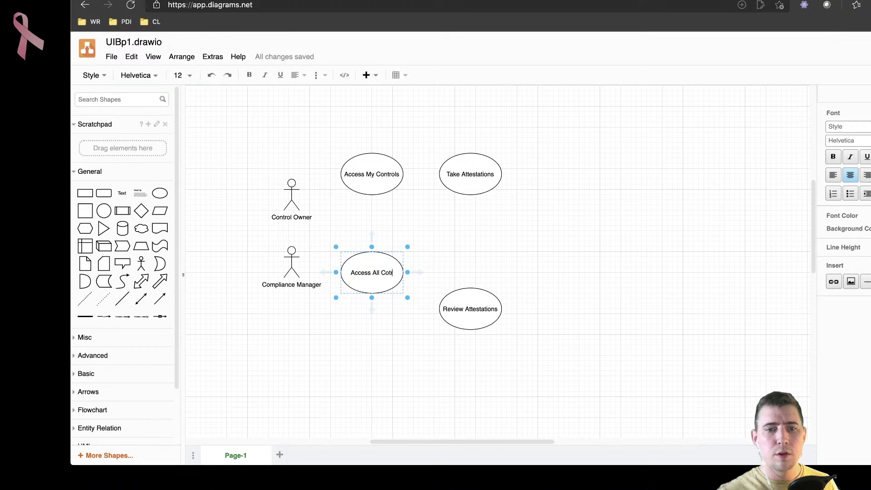
key(BackSpace)
text(ls)
click(448, 258)
drag(377, 272, 403, 257)
click(473, 244)
Set the connector style to straight lines and switch the browser window to full screen.
click(372, 75)
click(375, 96)
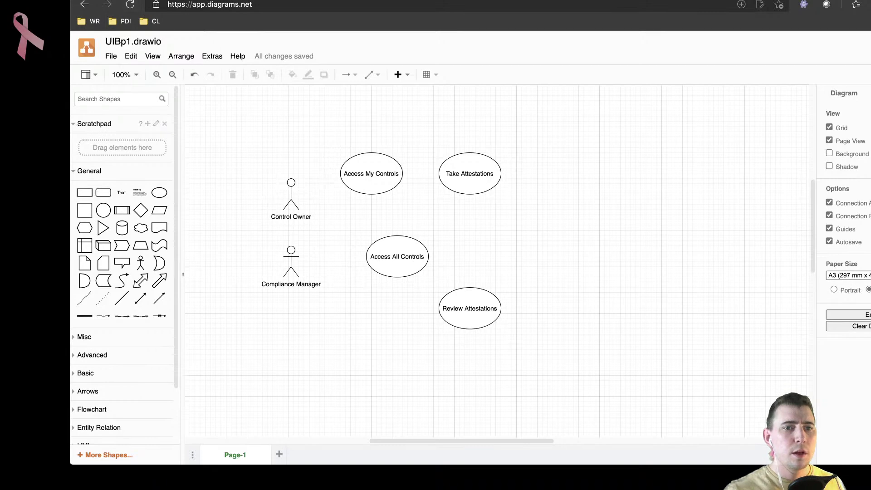
key(ctrl+super+f)
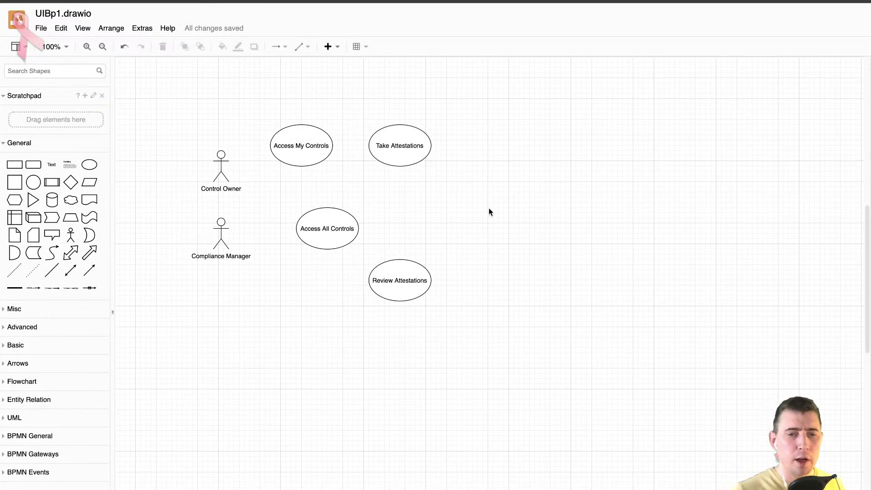
Move the Compliance Manager actor and Access All Controls ellipse further down, and shift Review Attestations slightly to the right.
drag(224, 243, 222, 305)
click(272, 299)
drag(325, 233, 320, 316)
drag(413, 280, 445, 286)
click(467, 384)
Draw an arrow connecting the Access All Controls ellipse to the Review Attestations ellipse.
click(338, 311)
drag(369, 311, 402, 293)
click(422, 361)
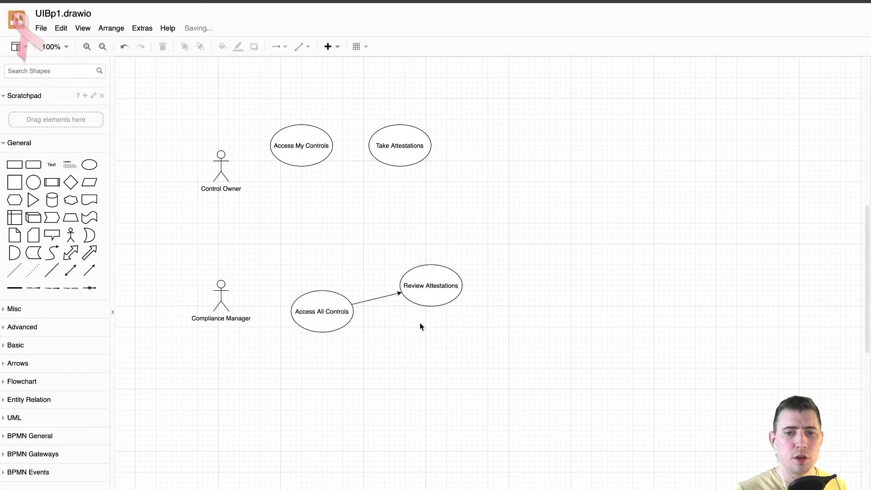
Place Take Attestations lower right of Access My Controls, and draw arrows from Access My Controls to Take Attestations and Review Attestations.
drag(341, 146, 415, 193)
click(326, 181)
click(300, 147)
drag(299, 176, 399, 266)
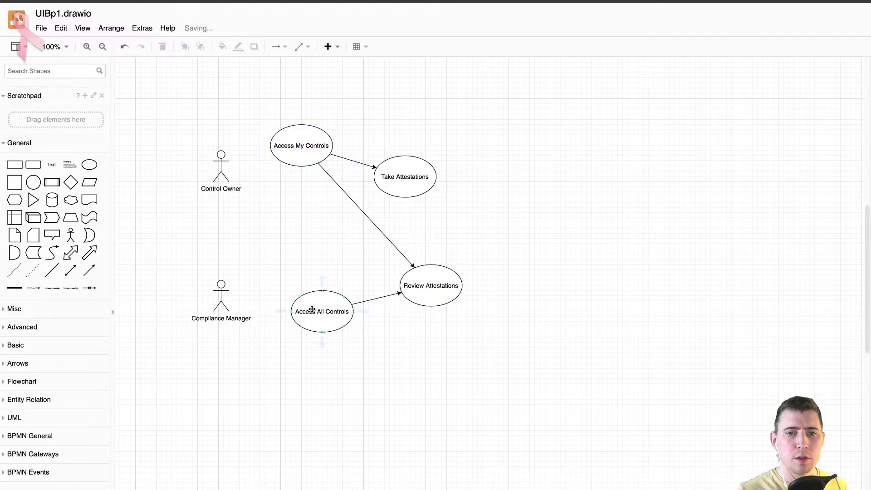
Draw arrows from Control Owner to Access My Controls and Take Attestations, and from Compliance Manager to Access All Controls and Review Attestations.
drag(229, 161, 287, 155)
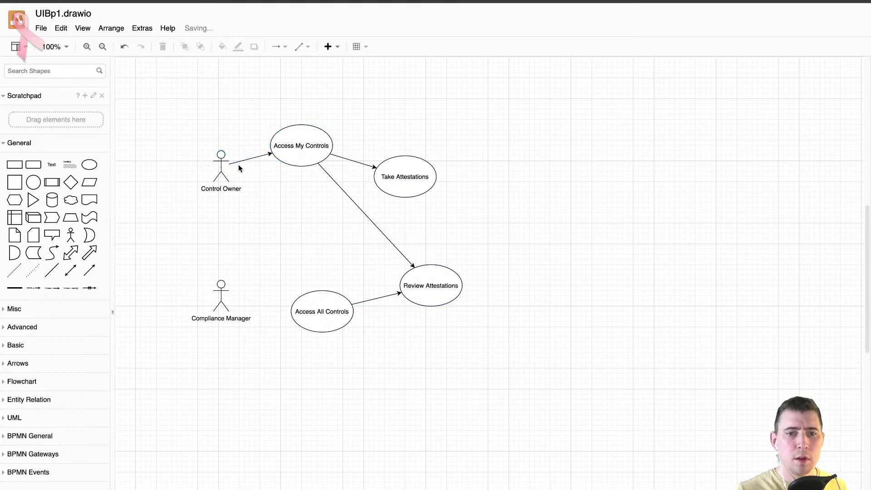
drag(238, 166, 375, 174)
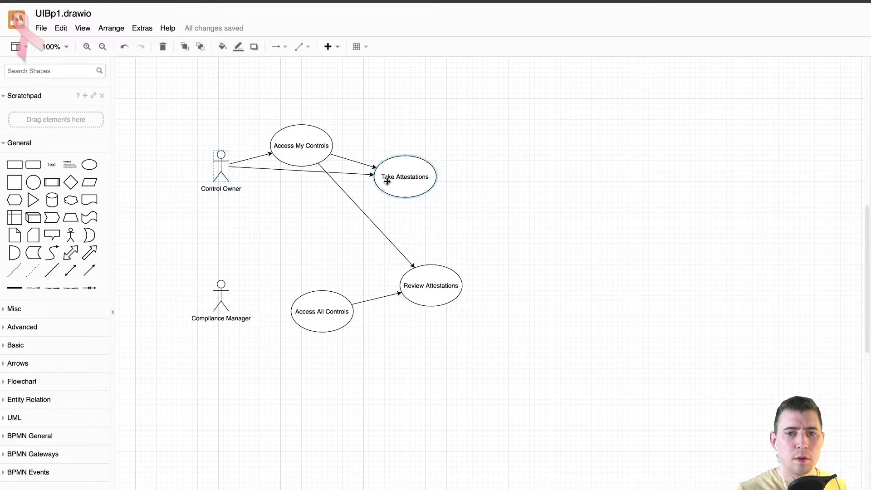
click(225, 304)
drag(235, 299, 290, 318)
drag(241, 296, 402, 286)
Rearrange the ellipses, lowering Access All Controls, placing Take Attestations below Access My Controls, and shifting Access My Controls and Review Attestations right.
drag(338, 314, 343, 350)
click(359, 218)
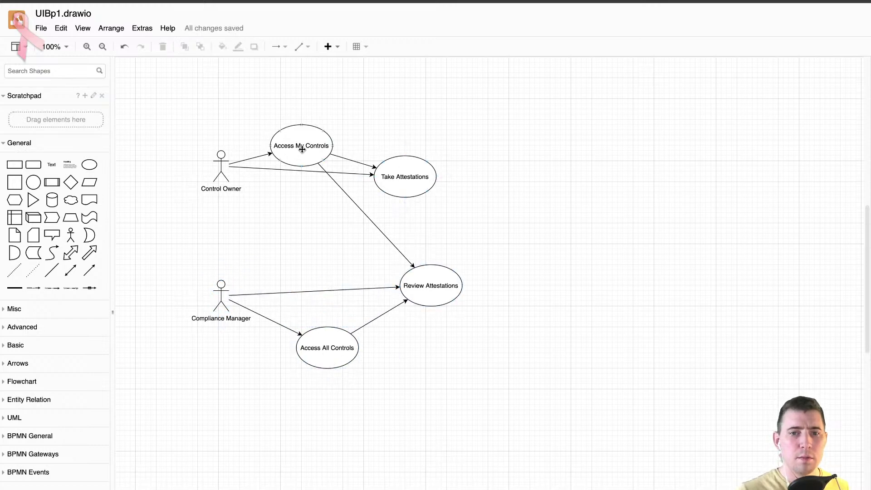
drag(404, 164, 328, 192)
drag(315, 146, 374, 147)
click(450, 218)
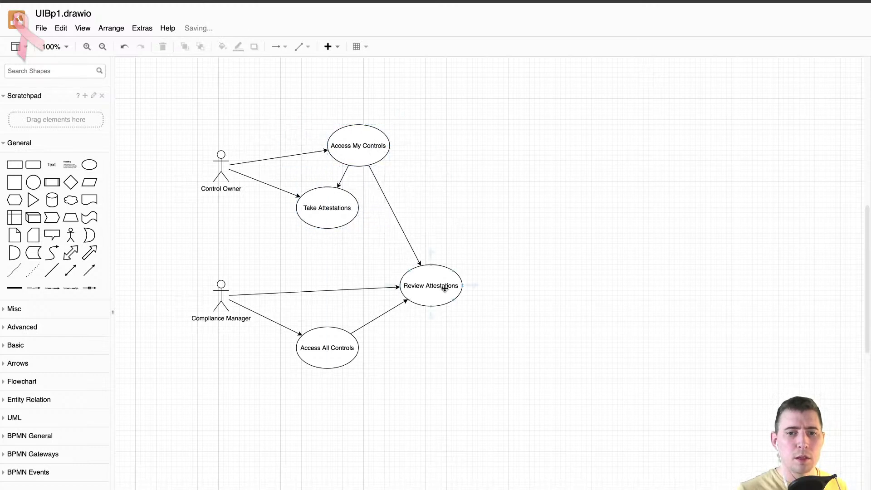
drag(447, 296, 457, 301)
click(522, 317)
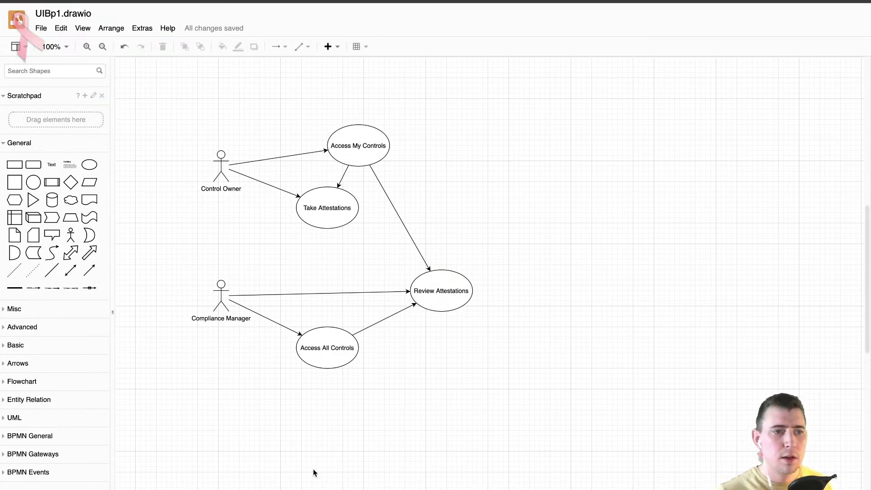
Clear the whole canvas and add a rectangle labelled "List of Controls" in its upper-left area.
key(ctrl+a)
key(Delete)
mouse_move(16, 169)
drag(17, 169, 226, 91)
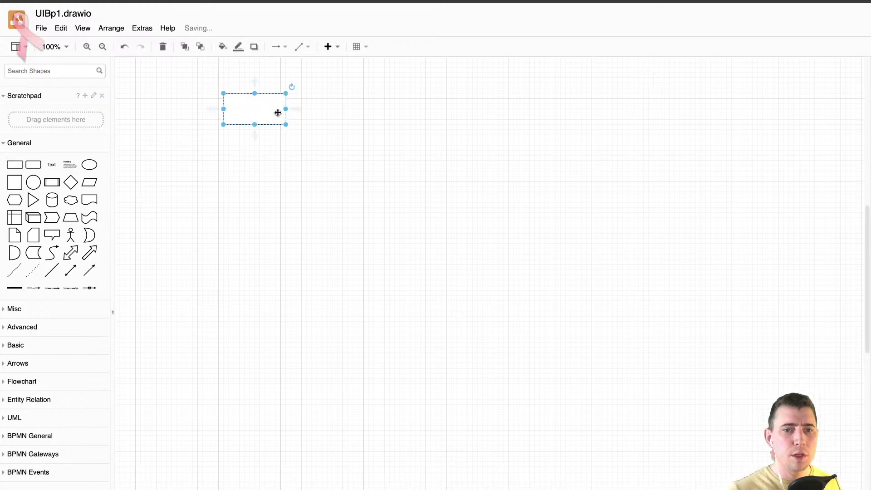
double_click(290, 115)
text(c)
key(BackSpace)
text(ui)
key(BackSpace)
text(ist of Controls)
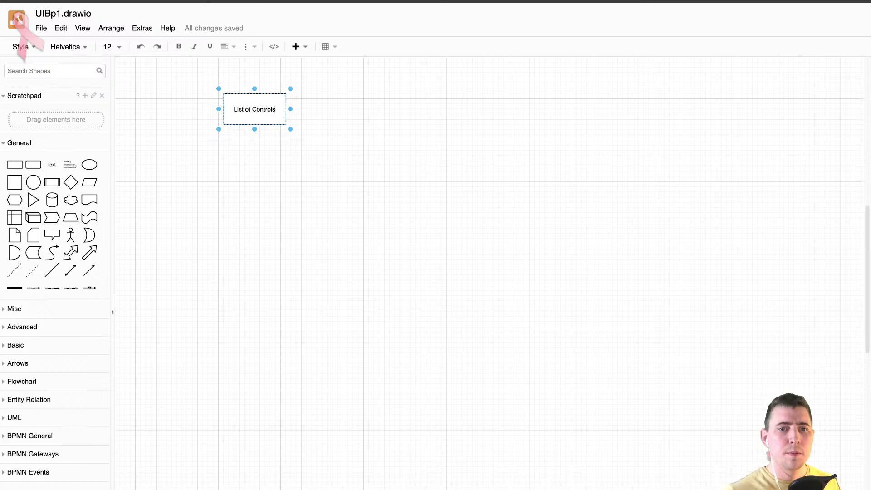
click(322, 140)
Duplicate the List of Controls box to its right and relabel the copy "Control Record".
click(271, 119)
drag(271, 119, 378, 121)
double_click(378, 121)
text(Cong)
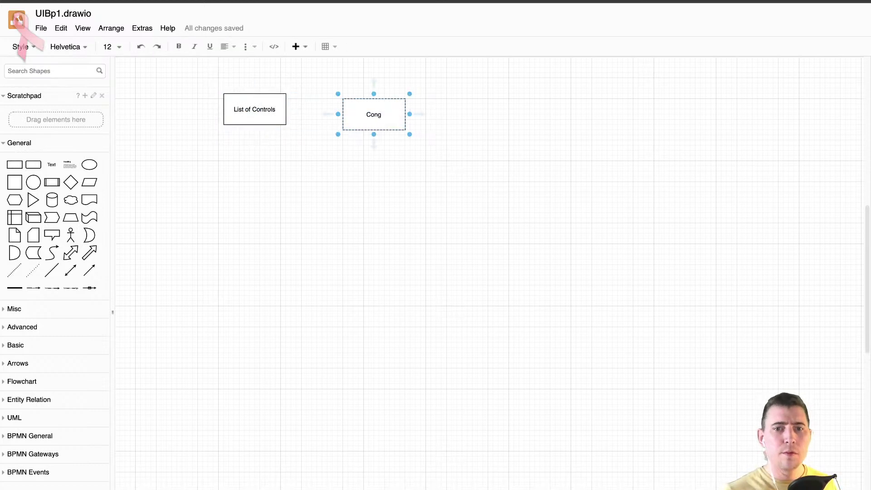
text(rl Record)
click(402, 121)
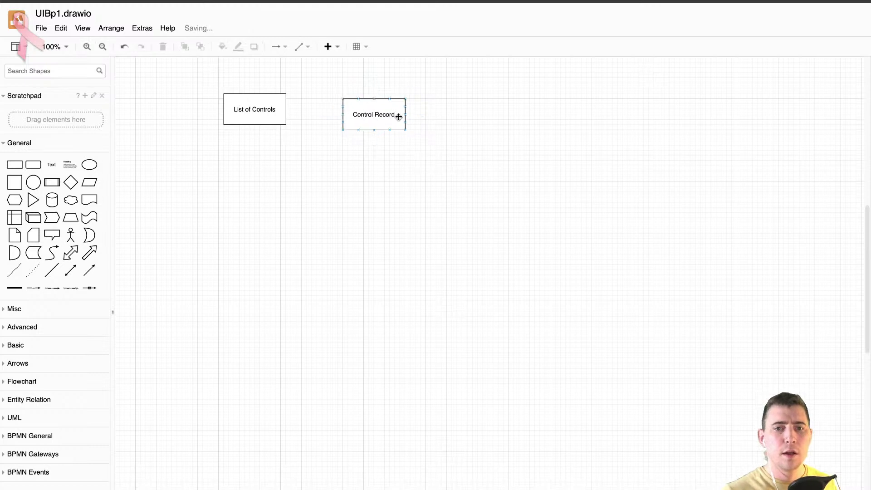
Duplicate the Control Record box to its right and relabel the copy "List of Attestations".
drag(374, 117, 488, 112)
double_click(488, 112)
text(L)
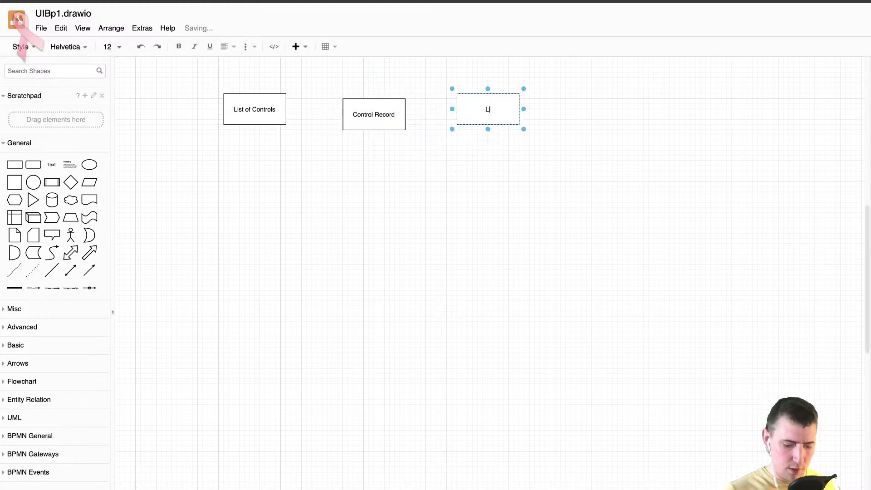
text(ist of Attestations)
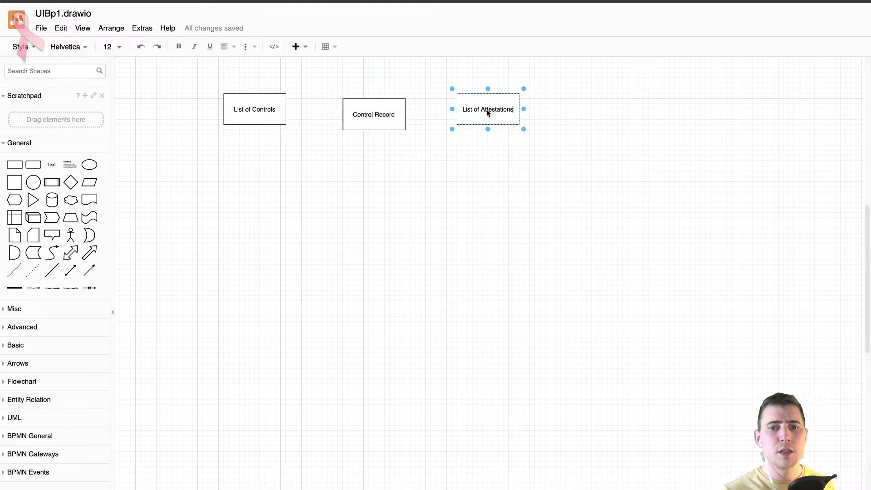
click(401, 140)
Align Control Record with its neighbouring boxes and draw arrows from List of Controls to Control Record and from Control Record to List of Attestations.
drag(362, 113, 362, 108)
click(362, 162)
click(259, 118)
mouse_move(295, 109)
mouse_down()
mouse_move(334, 91)
mouse_move(362, 114)
mouse_up()
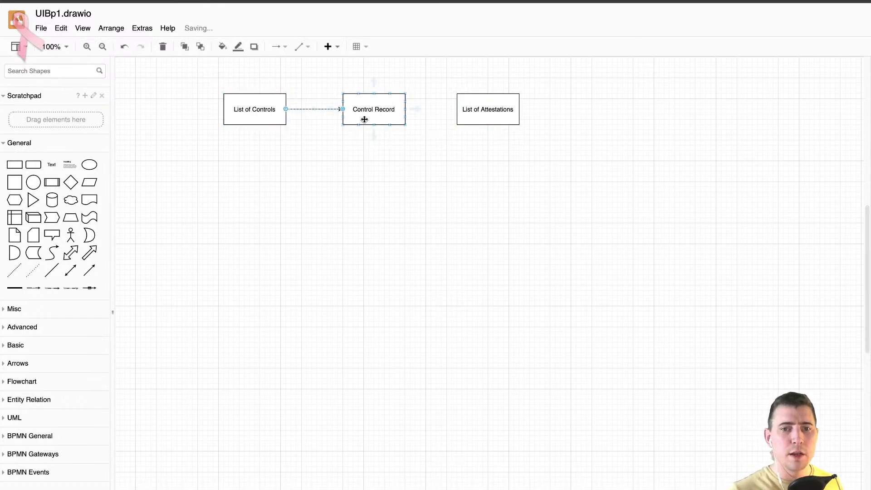
drag(417, 104, 484, 111)
click(499, 171)
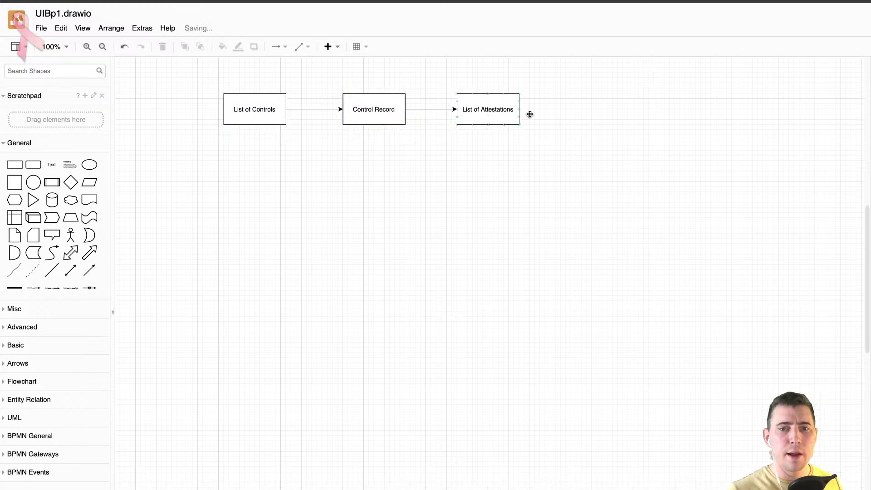
Duplicate List of Attestations below itself, relabel the copy "View responses", and draw an arrow from List of Attestations down to it.
click(496, 120)
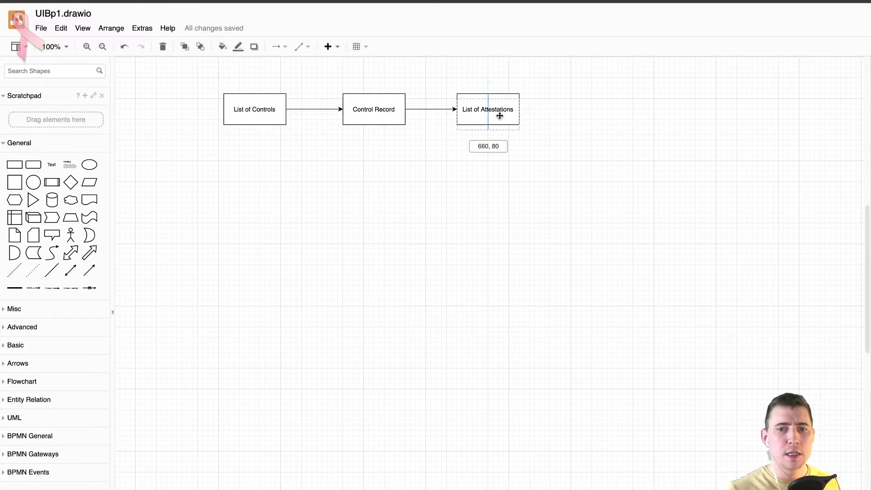
drag(499, 109, 500, 182)
double_click(498, 187)
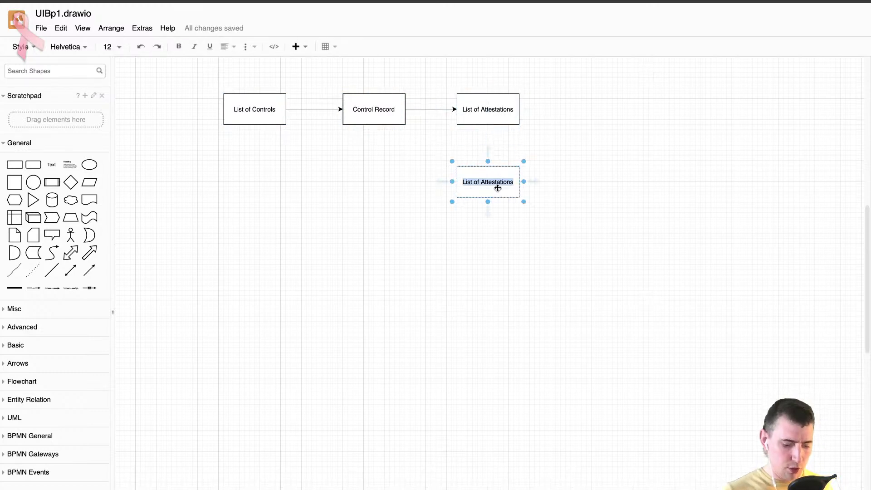
text(View responses)
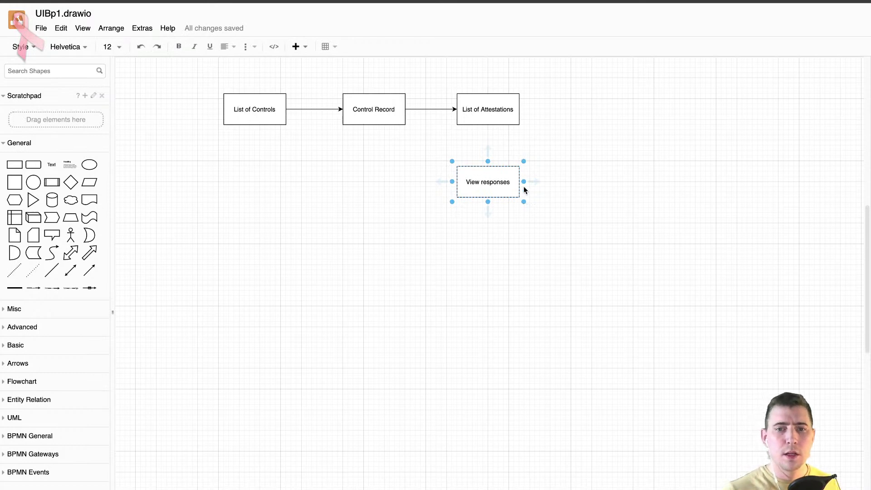
click(585, 167)
click(505, 115)
drag(489, 140, 489, 171)
click(526, 235)
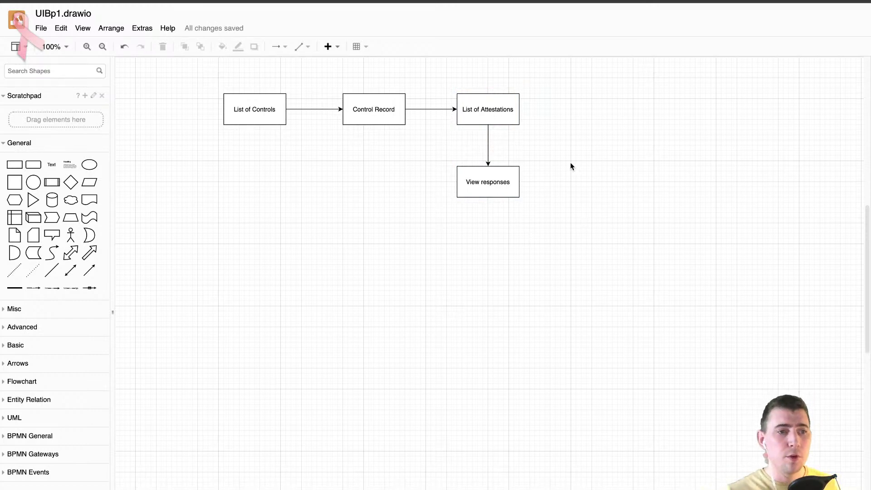
drag(498, 186, 539, 191)
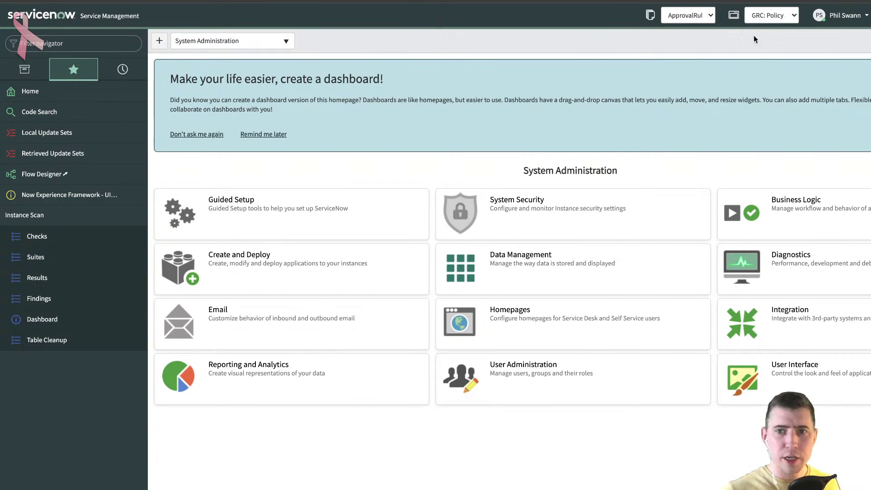
Switch to ServiceNow and look through the application scopes offered in the application picker.
click(777, 15)
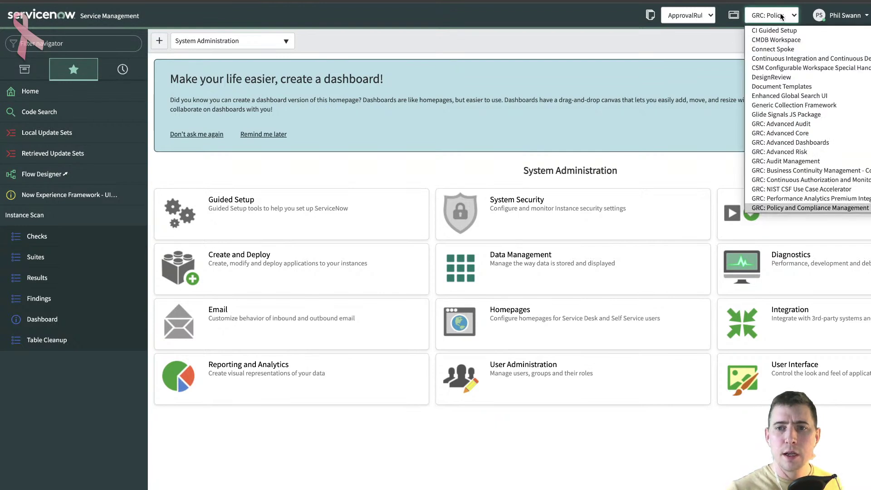
scroll(823, 138, down, 2)
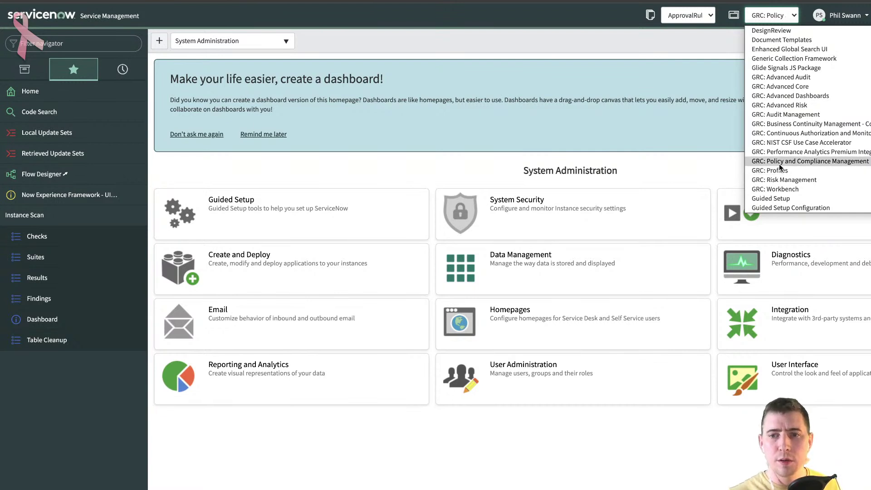
click(705, 143)
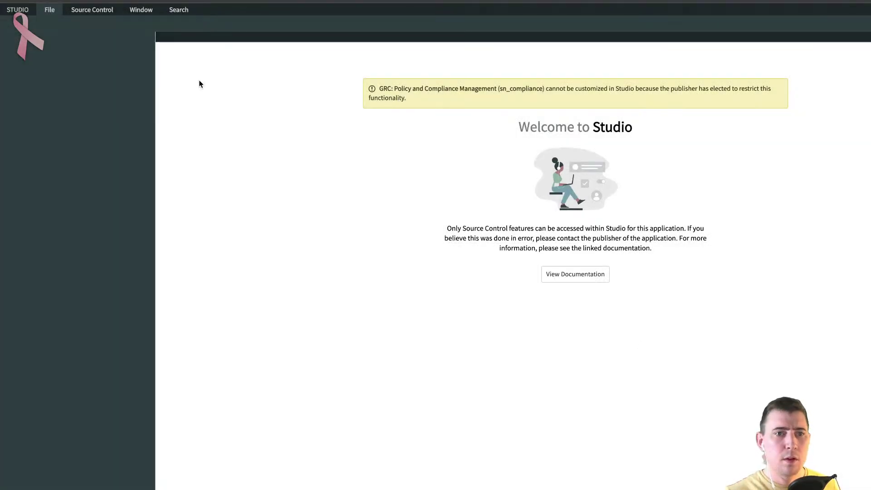
In ServiceNow Studio, create a scoped application named PGD1, skip its role setup, and open the new application.
click(50, 10)
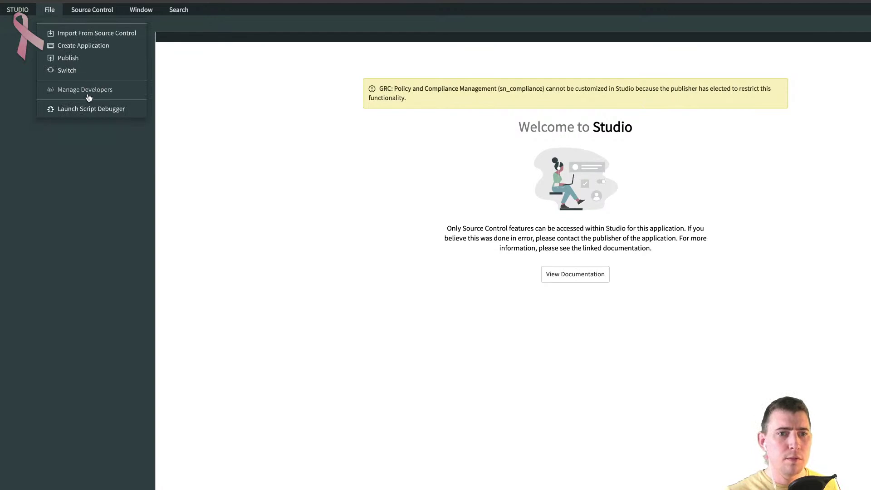
click(88, 46)
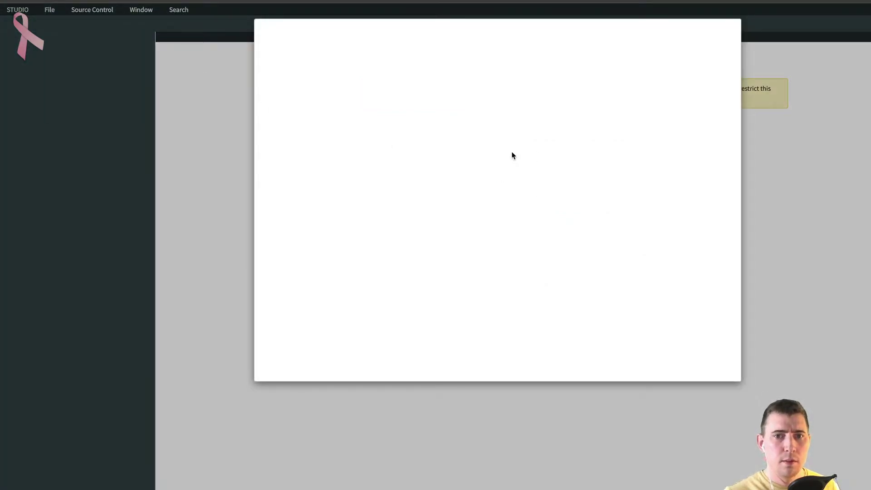
click(447, 175)
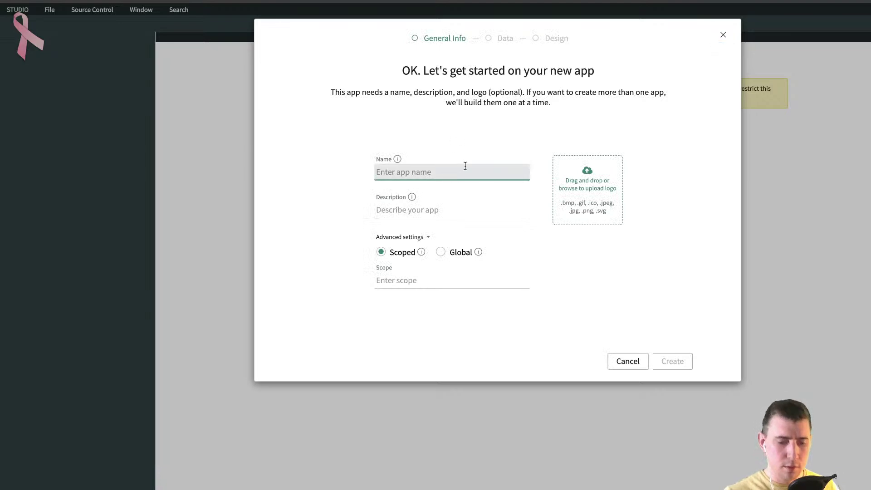
text(PGD)
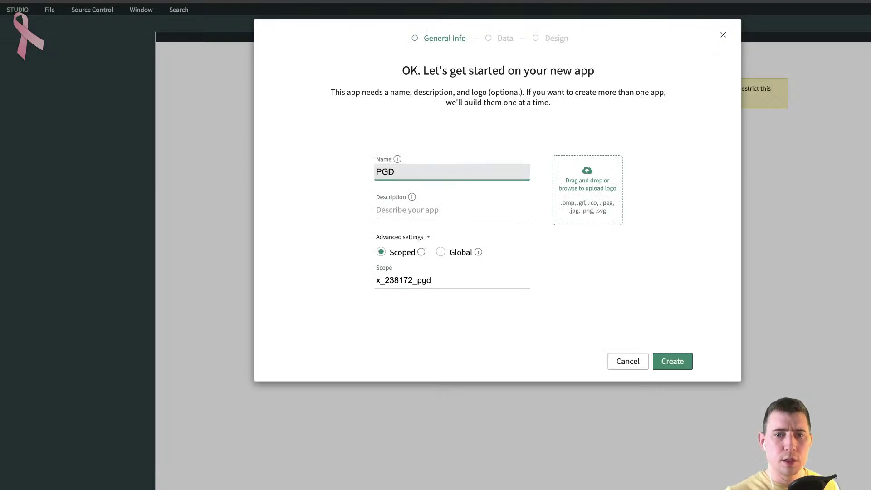
text(1)
key(Tab)
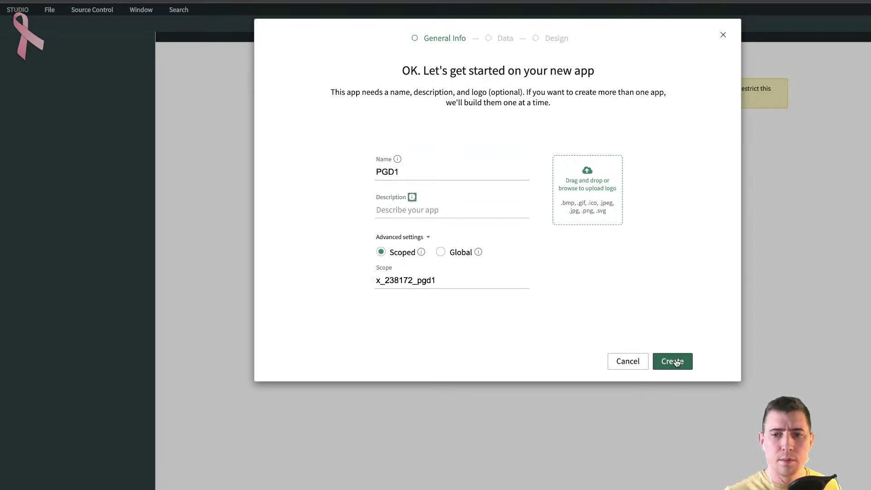
click(676, 363)
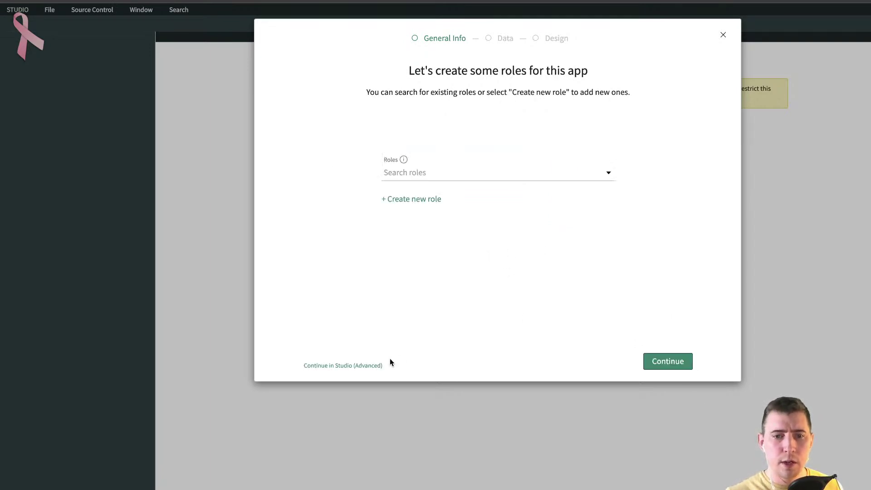
click(365, 363)
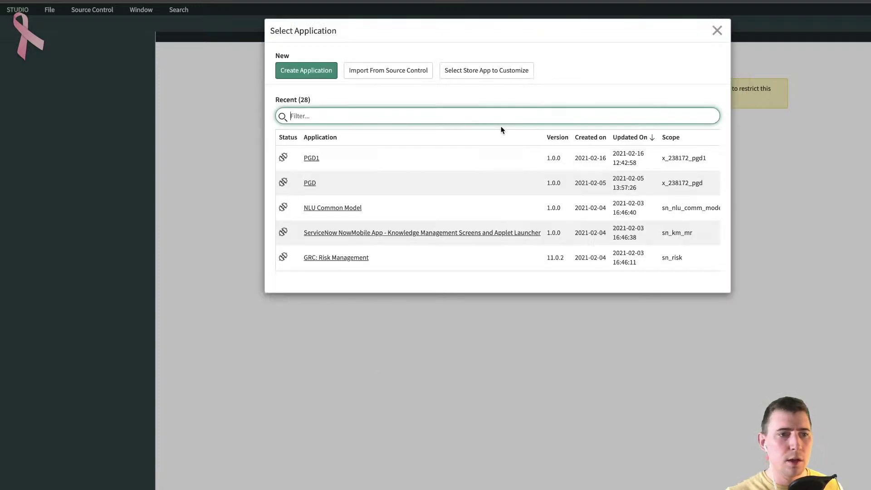
click(318, 167)
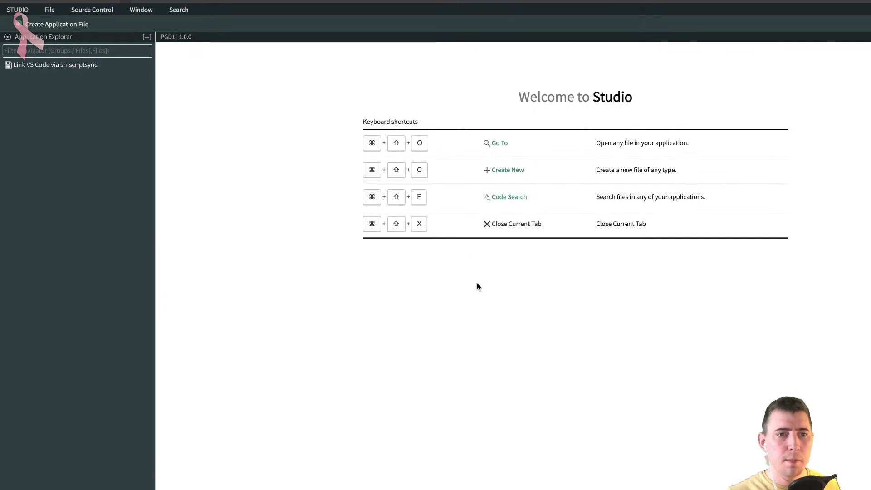
Return to the ServiceNow home page, filter the navigator for "ui build", and open UI Builder.
key(ctrl+shift+Tab)
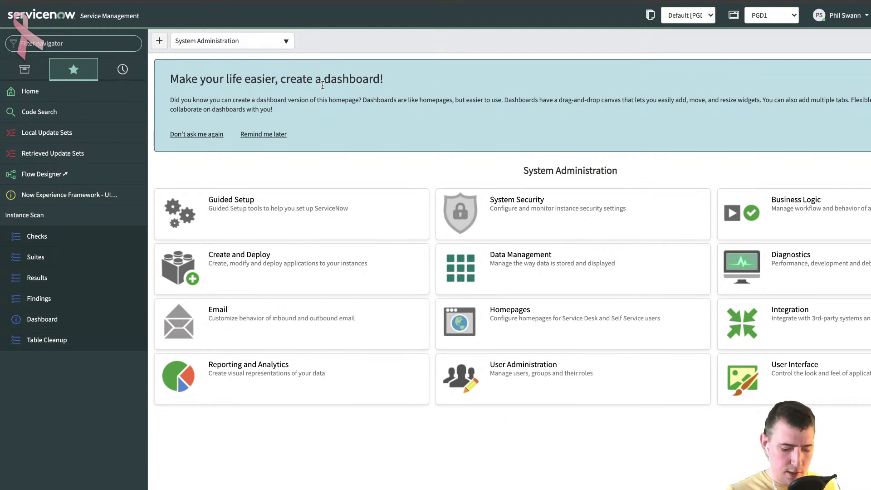
text(ui build)
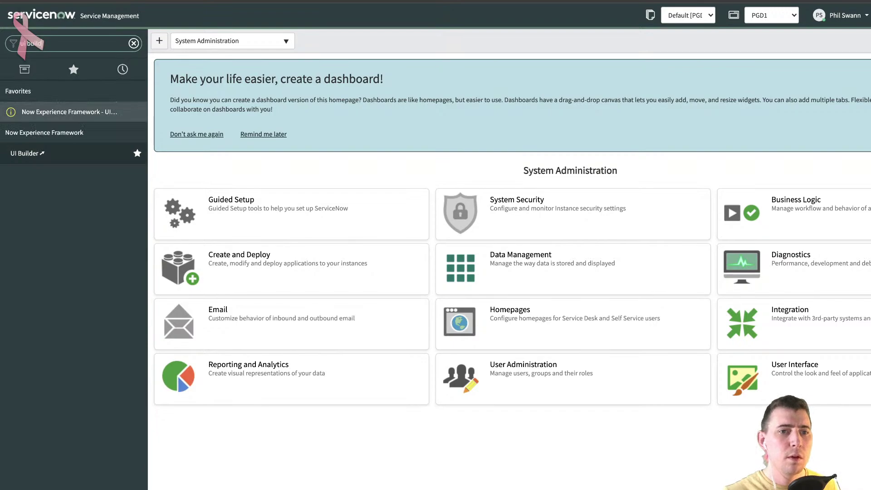
click(28, 154)
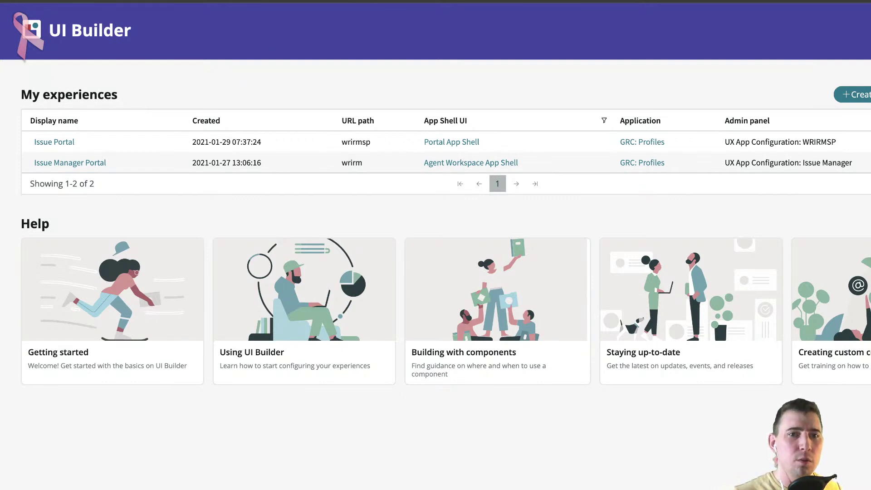
Examine the Admin panel entry of the Issue Portal experience in the My experiences list.
key(alt+Tab)
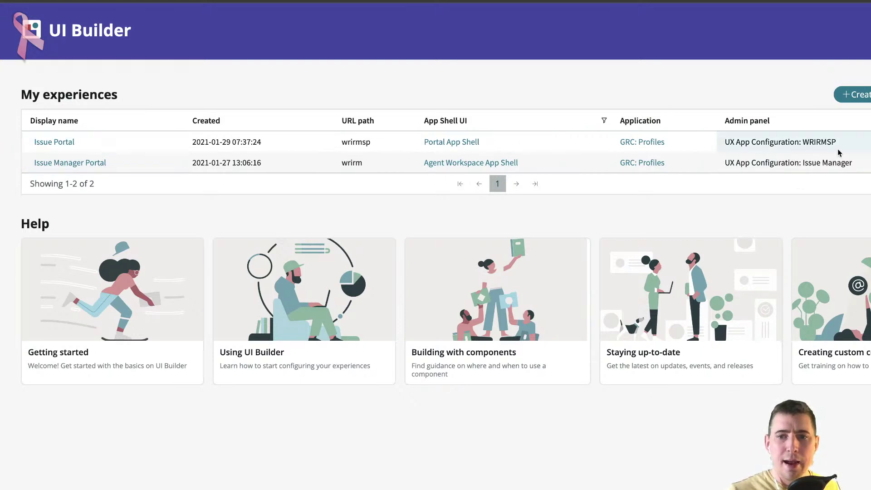
drag(844, 144, 723, 144)
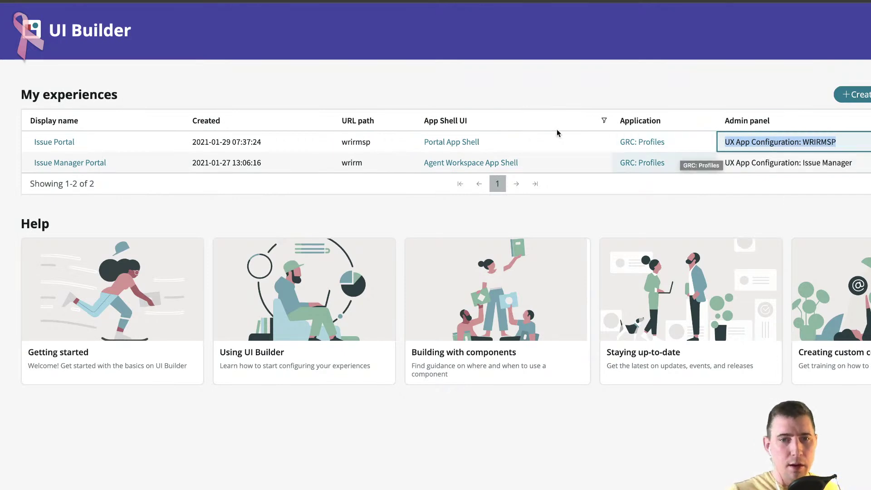
click(819, 149)
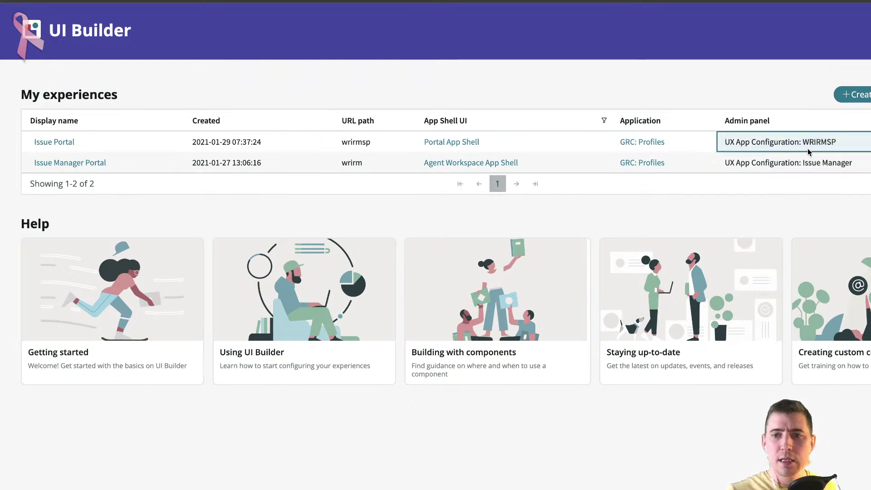
triple_click(724, 150)
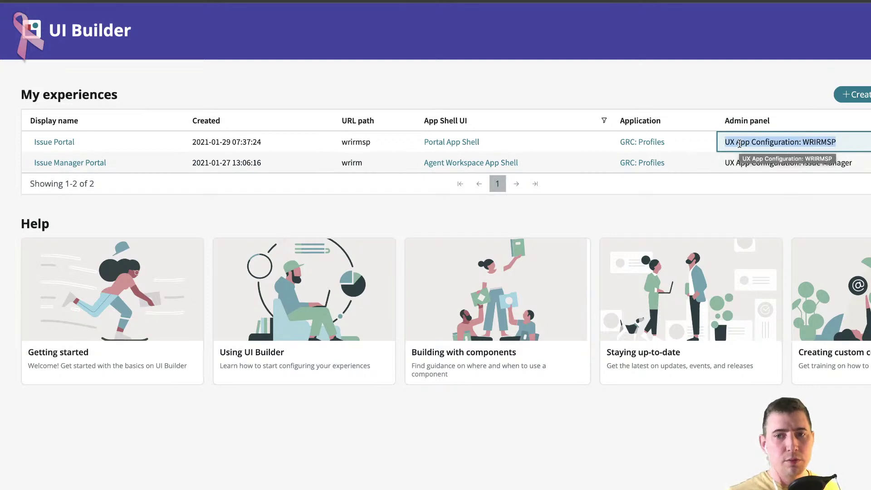
Start creating a new experience from the My experiences list.
click(807, 105)
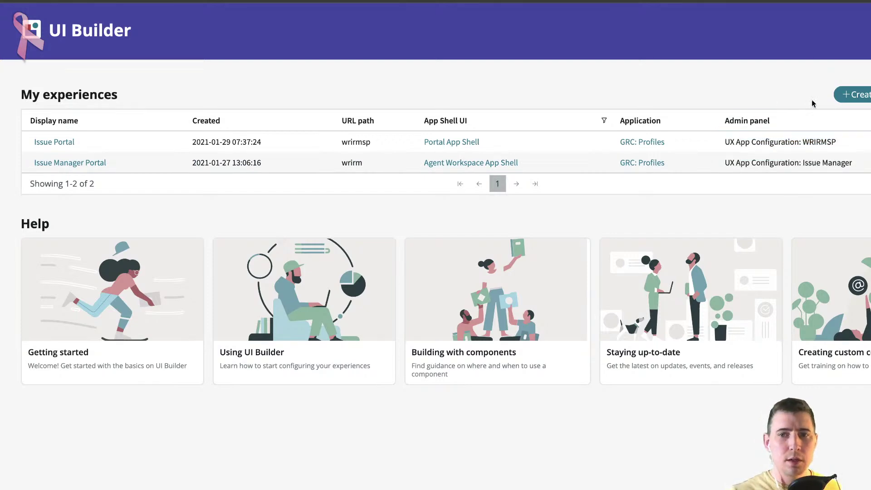
click(852, 95)
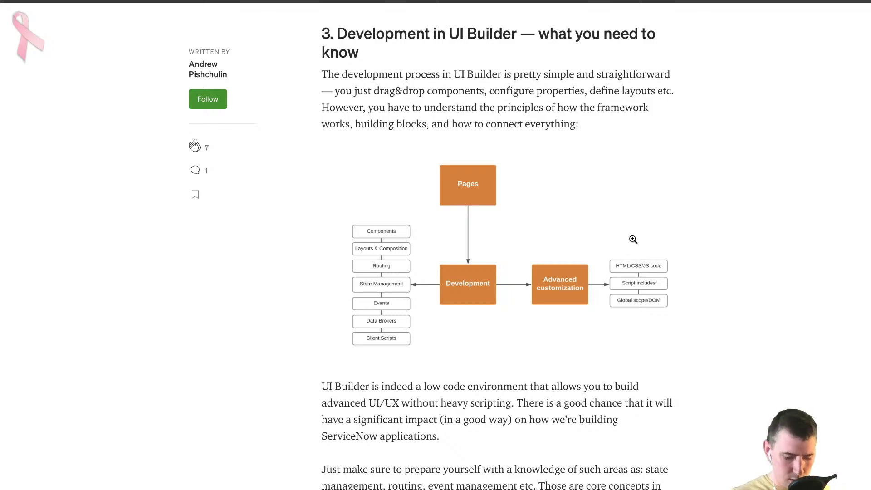
Enlarge the UI Builder article and examine the application structure diagram in its section "Application Development — basic concepts".
key(ctrl+plus)
key(ctrl+plus)
key(ctrl+plus)
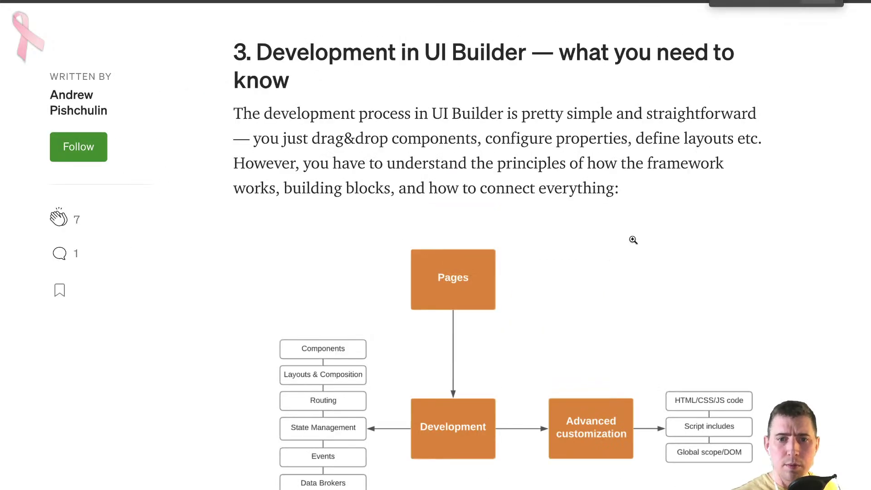
scroll(728, 368, down, 1)
scroll(728, 368, up, 15)
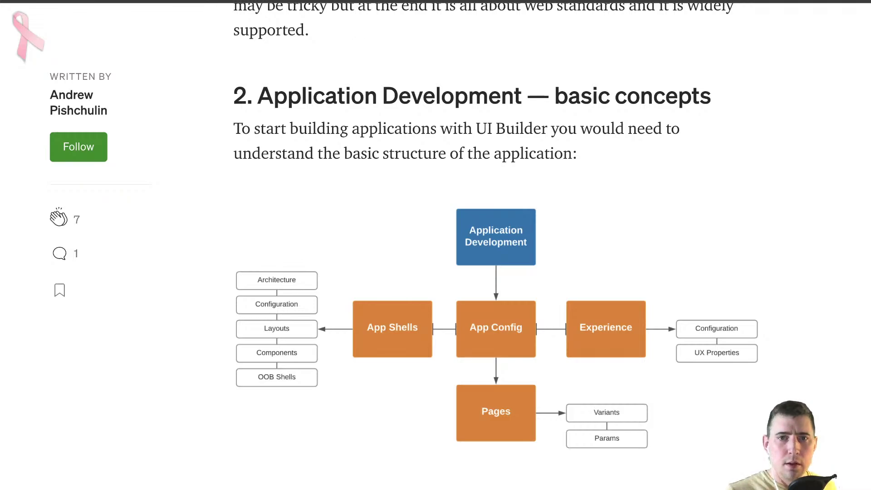
Go back from the article to the new UX Page Registry record form in ServiceNow.
key(ctrl+Tab)
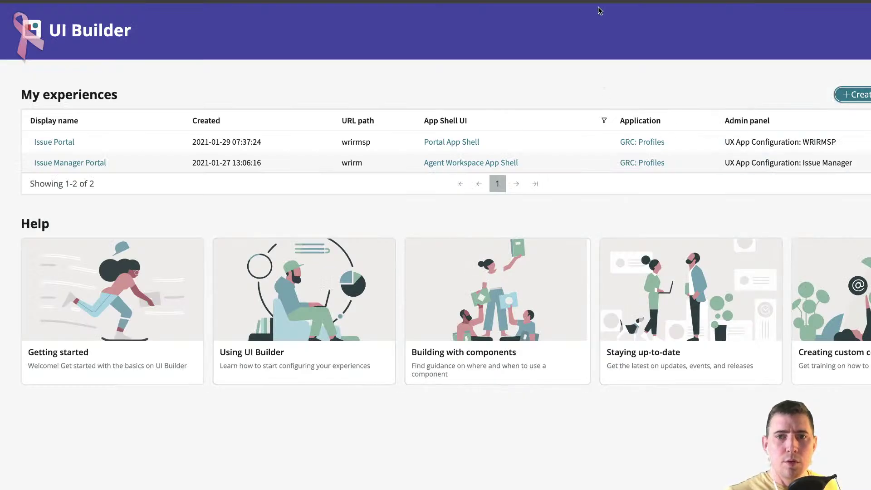
key(ctrl+Tab)
click(249, 44)
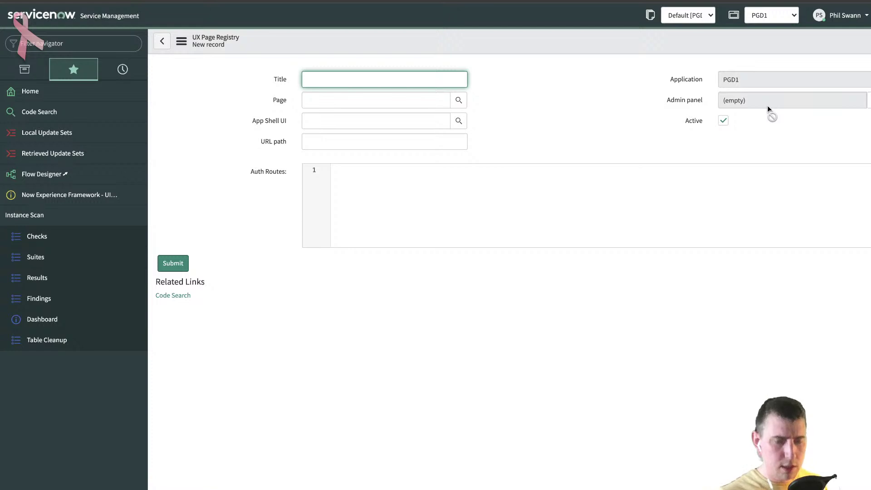
Title the UX Page Registry record PGD1 and search for all available app shells with the wildcard **.
key(Tab)
click(401, 119)
text(*)
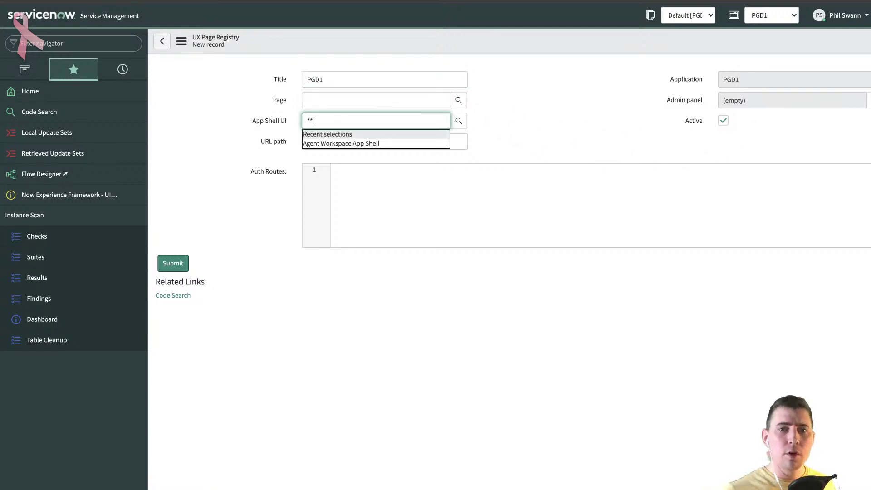
text(*)
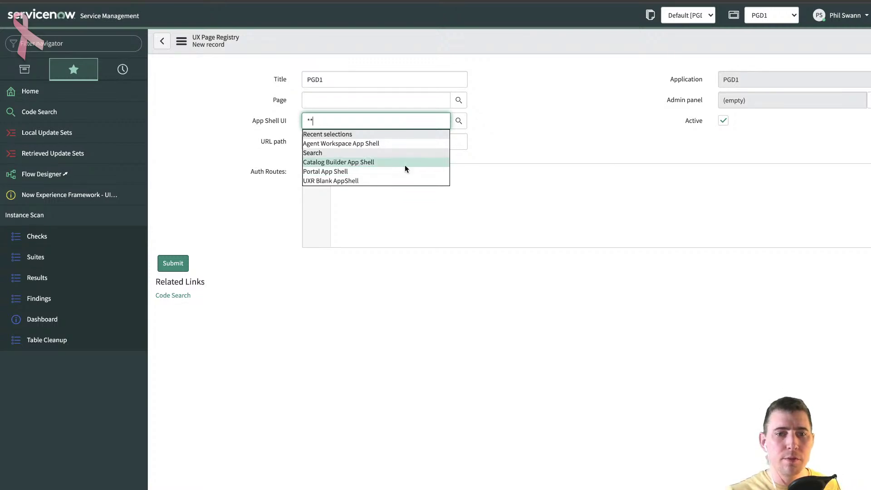
Switch to the UI Builder article, consult the content following its application structure diagram, and return to the record form.
key(ctrl+Left)
key(ctrl+Right)
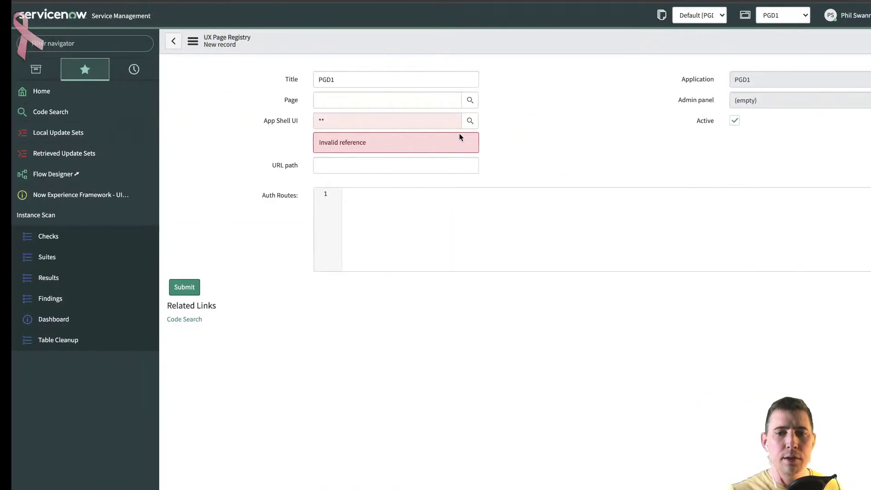
key(ctrl+Tab)
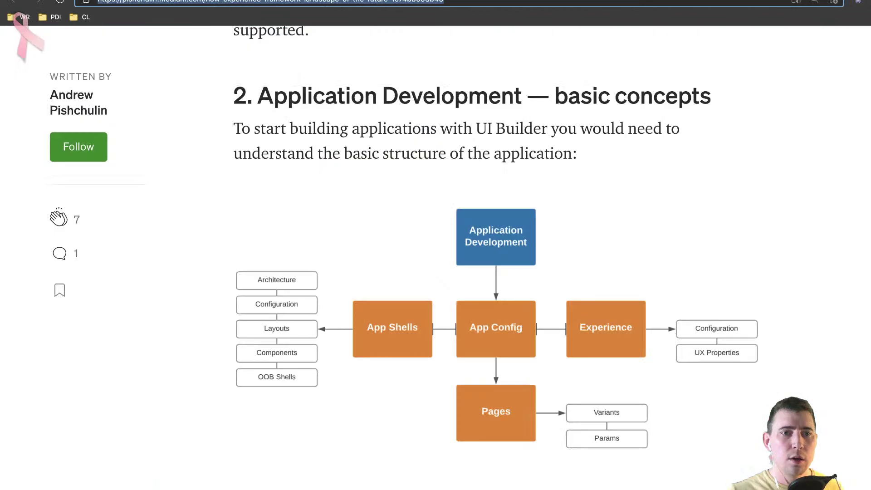
scroll(418, 334, down, 10)
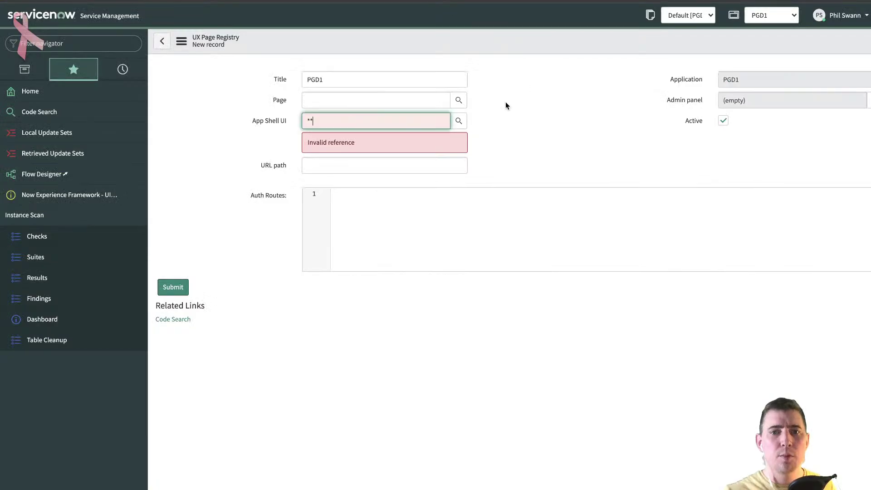
Set the record's App Shell UI to Agent Workspace App Shell and its URL path to pgd1.
key(BackSpace)
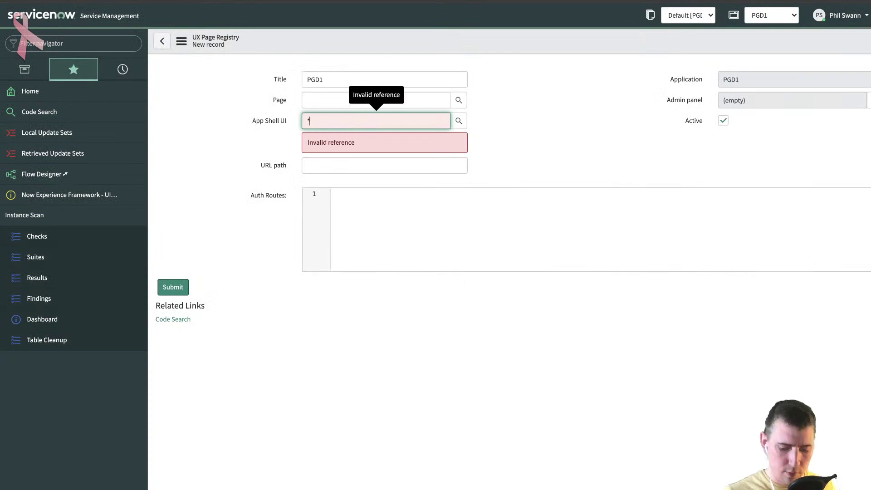
text(w)
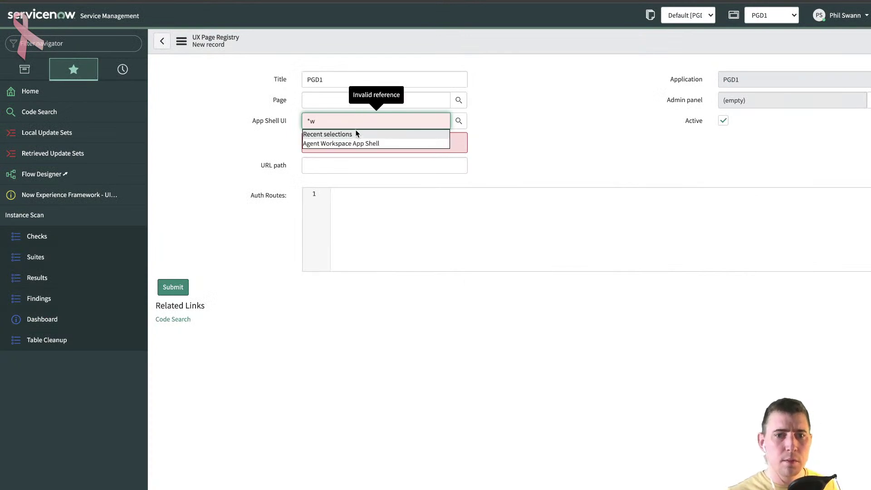
click(357, 142)
click(432, 150)
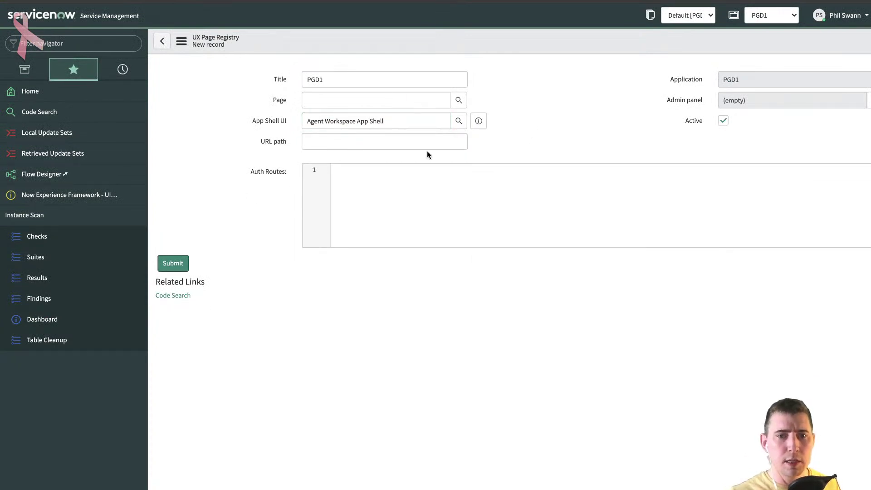
click(440, 139)
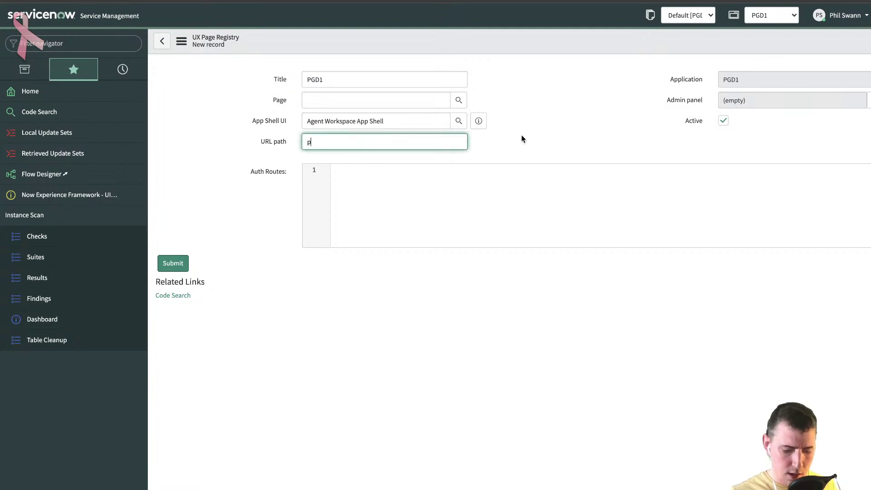
click(558, 134)
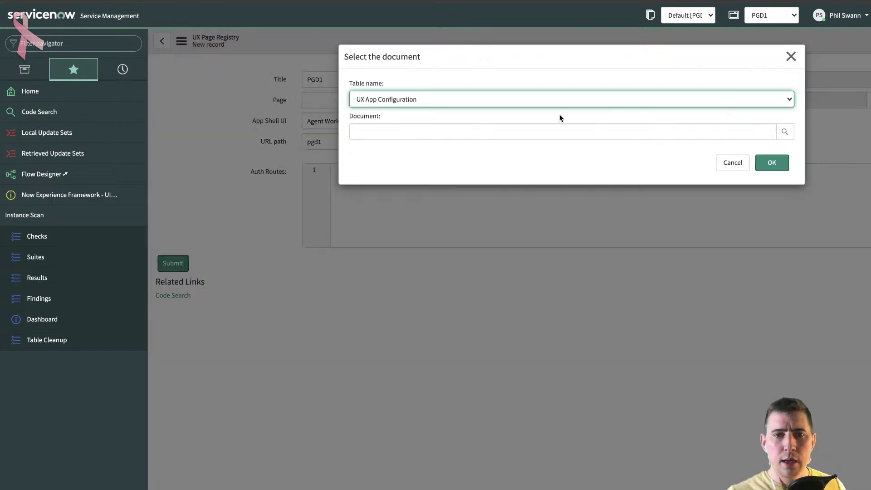
Create a UX App Configuration named PGD and assign it as the record's Admin panel.
click(786, 132)
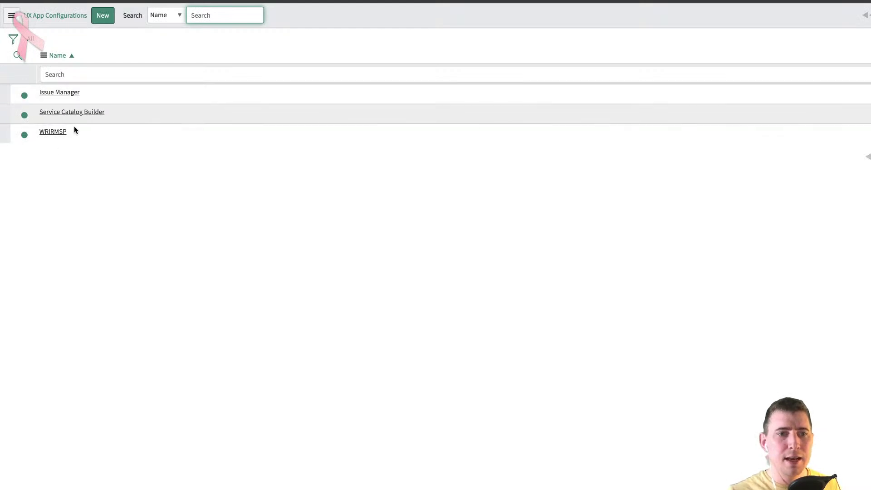
click(93, 9)
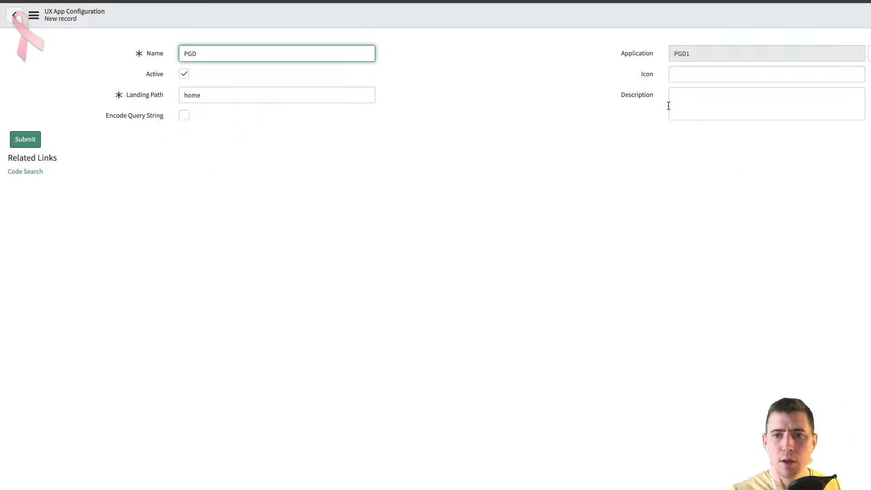
click(760, 103)
click(371, 136)
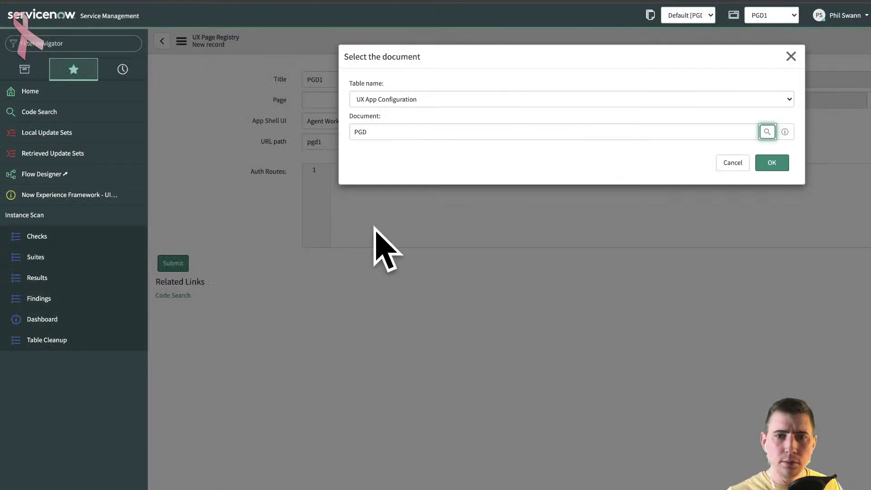
click(773, 166)
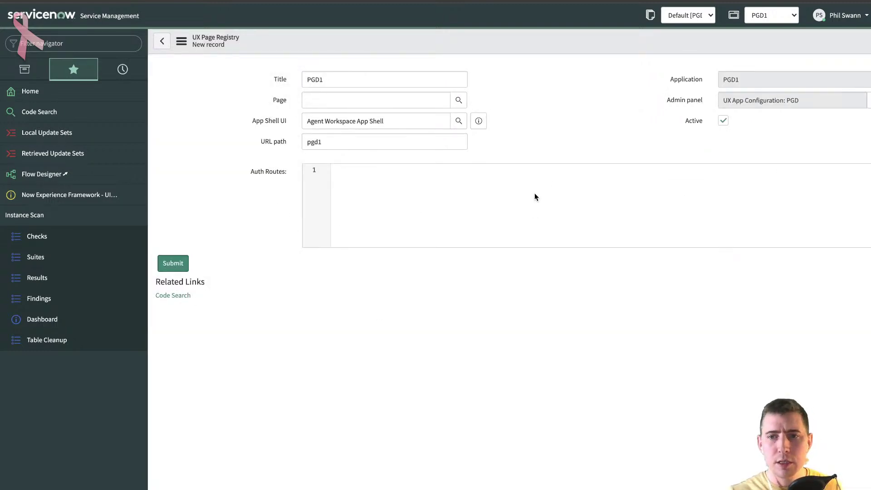
Submit the registry record and start creating a page in the PGD1 experience in UI Builder.
key(Return)
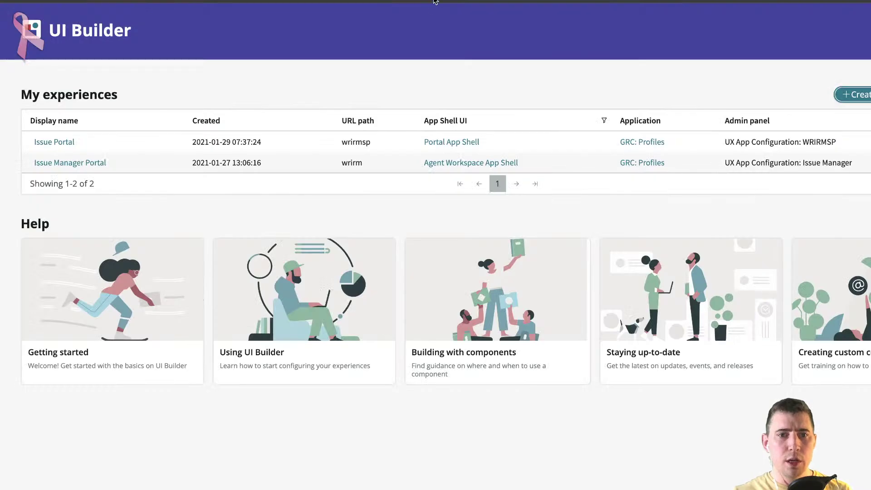
key(F5)
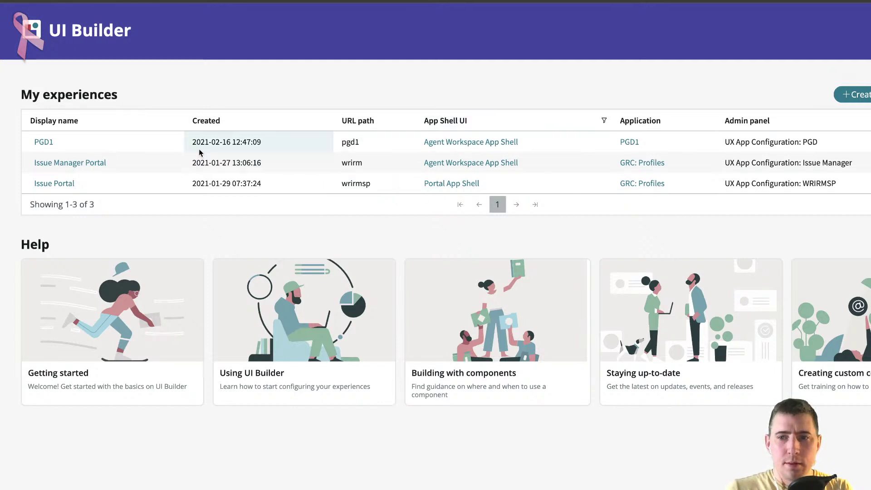
click(44, 142)
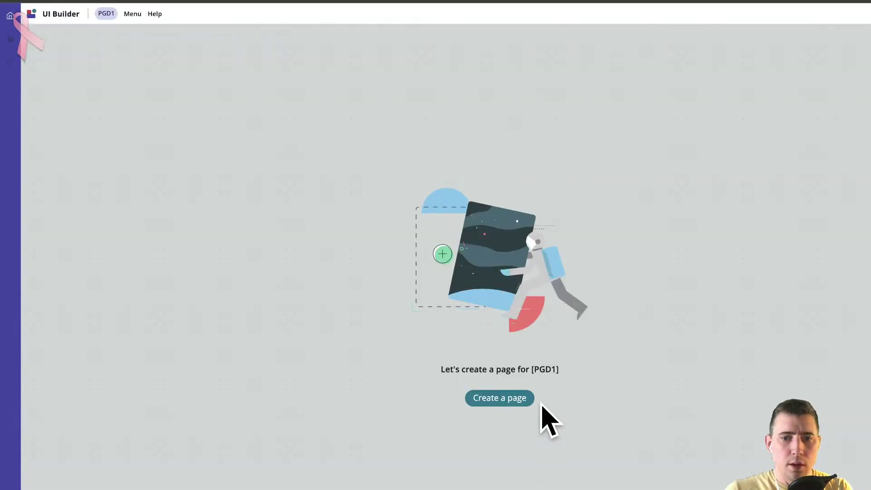
click(499, 401)
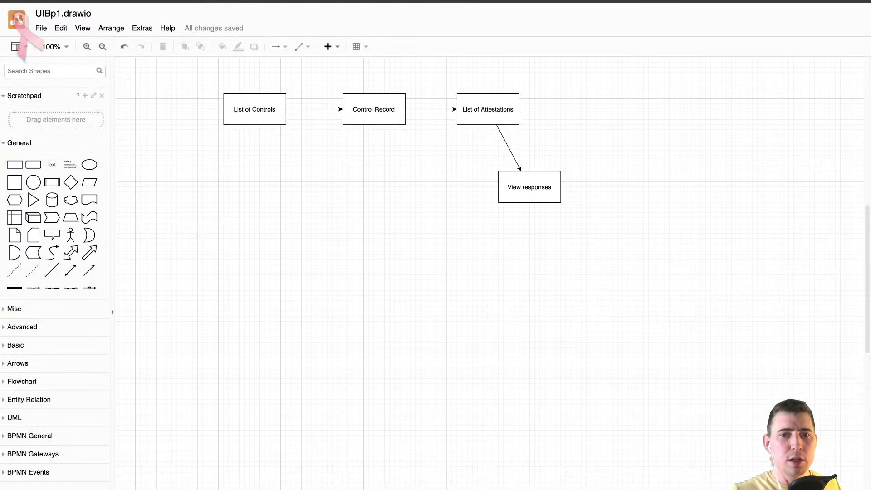
In the draw.io diagram, place a document shape below List of Attestations and connect it to that box and the repositioned View responses box.
mouse_move(88, 218)
mouse_down()
mouse_move(233, 142)
mouse_move(226, 141)
mouse_move(352, 162)
mouse_move(455, 158)
mouse_up()
drag(529, 190, 581, 165)
mouse_move(436, 151)
mouse_down()
mouse_move(491, 159)
mouse_move(470, 156)
mouse_up()
mouse_move(565, 149)
mouse_down()
mouse_move(547, 129)
mouse_move(556, 130)
mouse_up()
click(551, 171)
drag(528, 161, 552, 156)
click(474, 152)
drag(486, 127, 488, 123)
Place document shapes below Control Record and List of Controls, each with an arrow up to its box.
click(370, 172)
drag(374, 134, 373, 124)
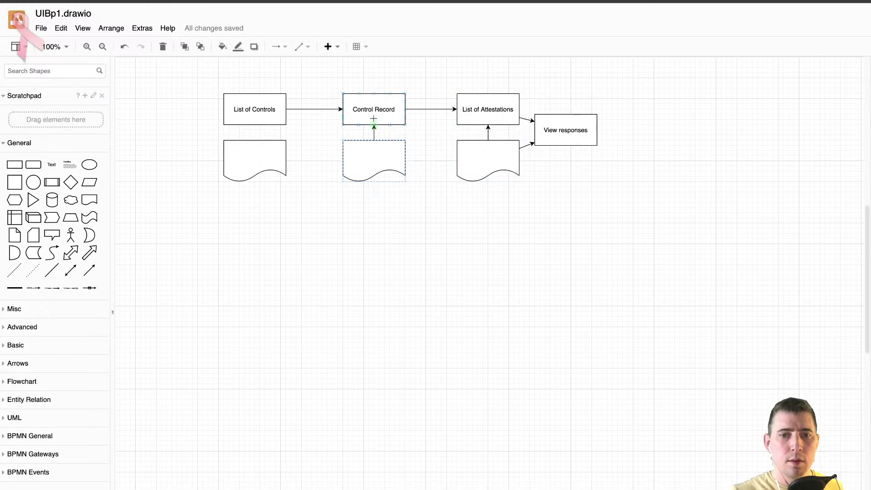
click(258, 154)
drag(256, 135, 256, 116)
click(255, 116)
shift+click(384, 111)
shift+click(496, 112)
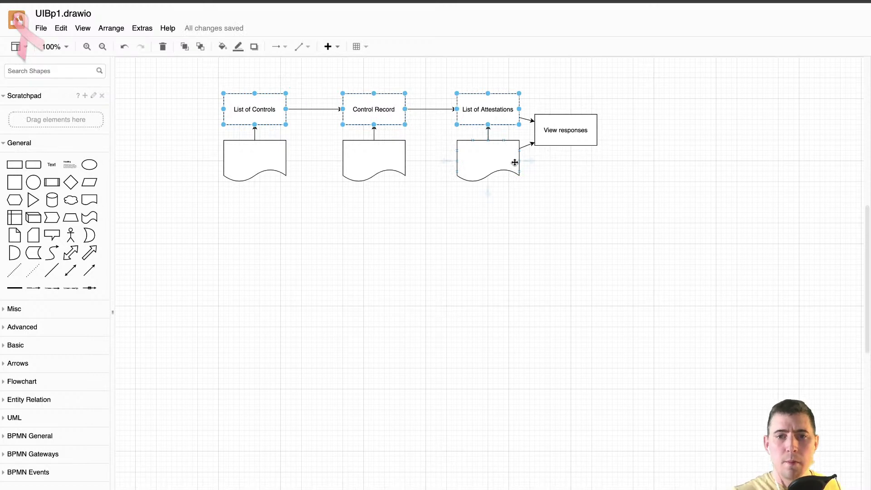
click(567, 131)
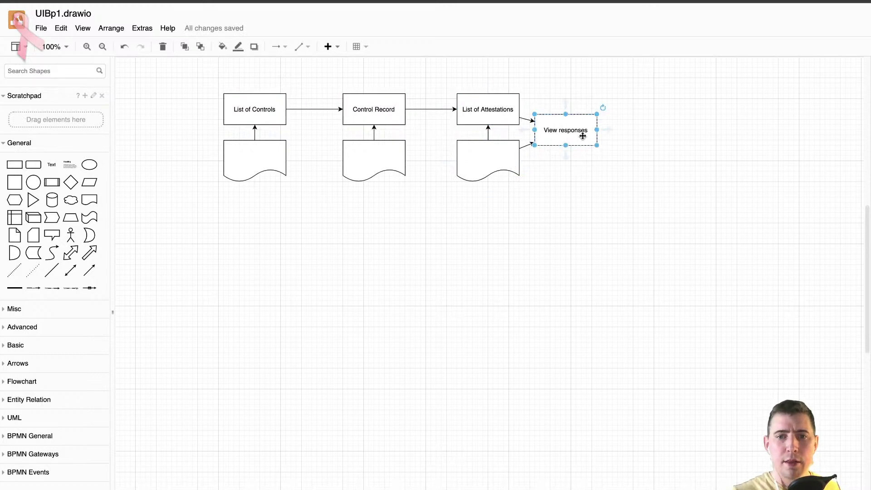
click(417, 160)
click(236, 157)
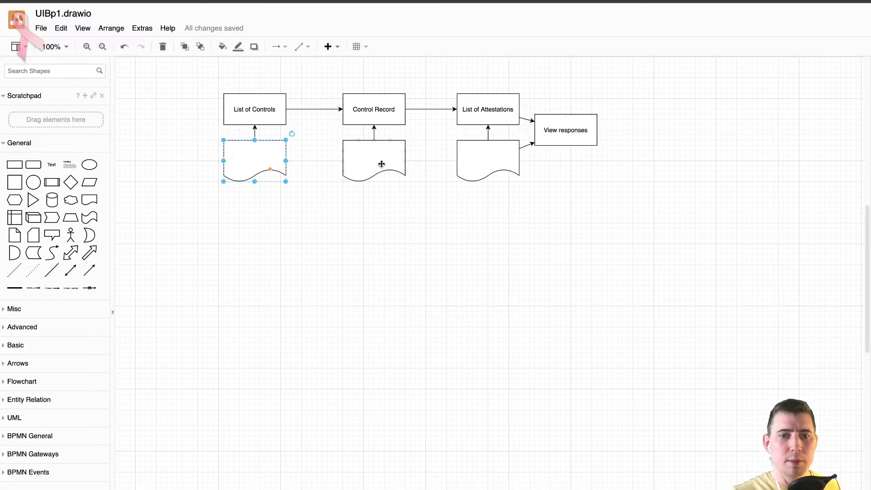
click(500, 164)
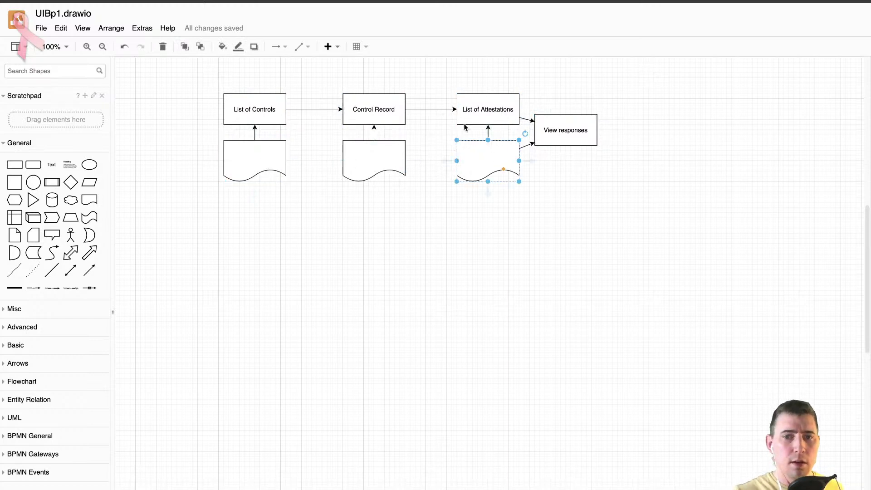
click(580, 138)
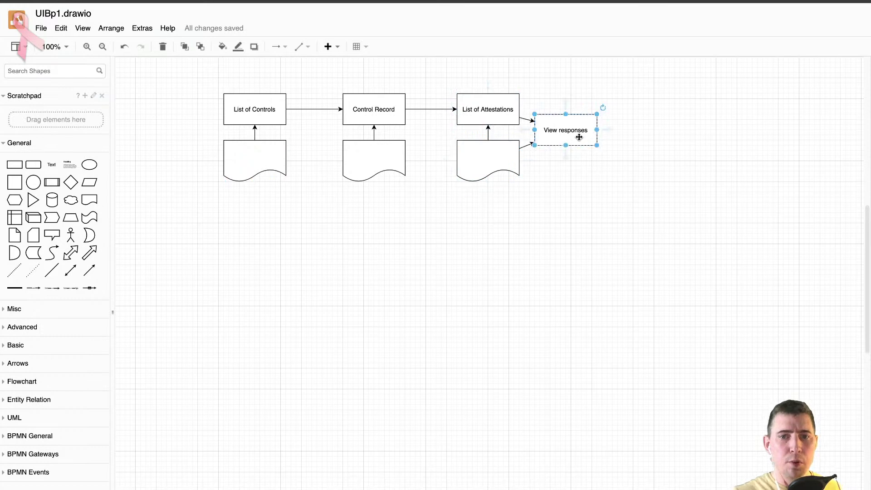
Add a copy of the document shape below View responses and label it "Modal ?".
click(480, 163)
mouse_move(481, 163)
mouse_down()
mouse_move(567, 200)
mouse_move(591, 185)
mouse_up()
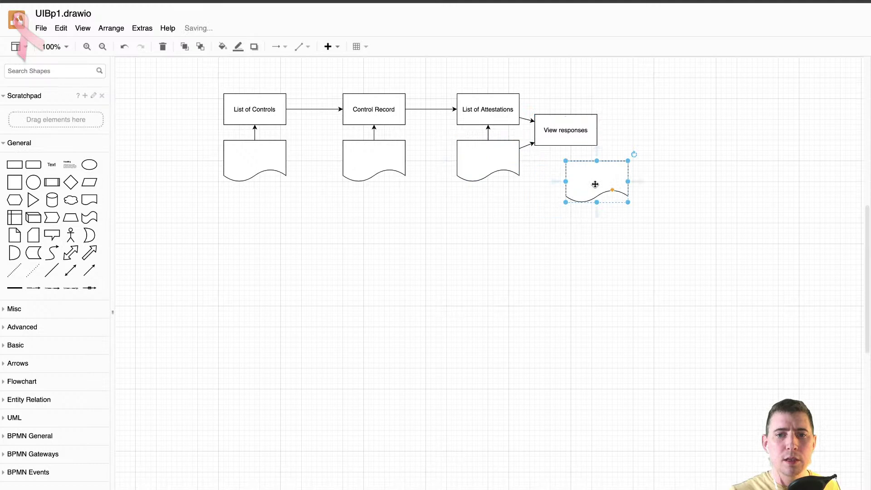
double_click(591, 186)
text(Modal ?)
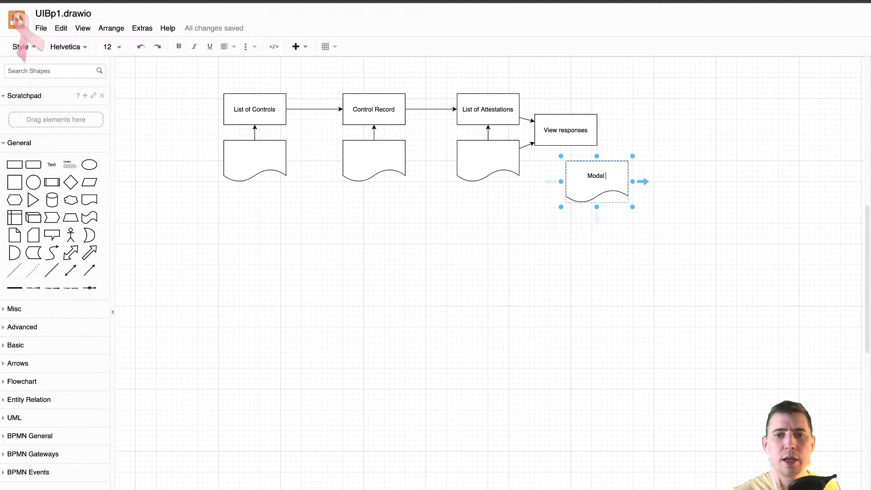
click(680, 263)
drag(607, 182, 596, 177)
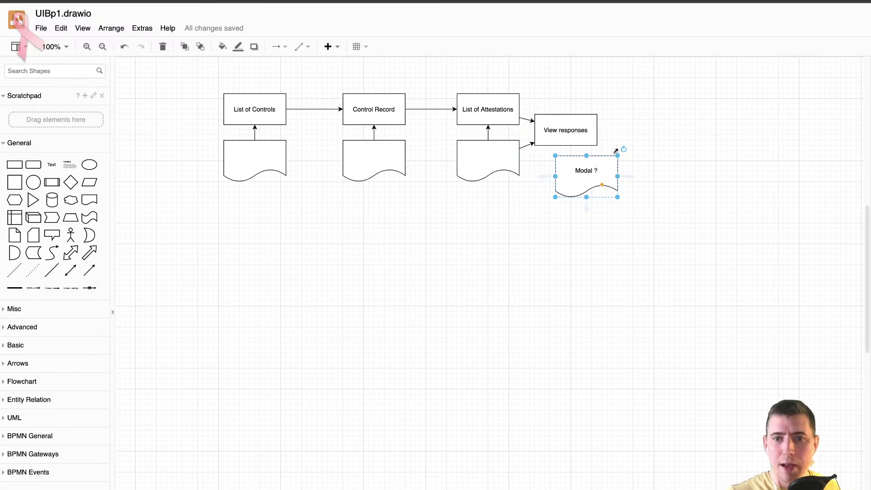
click(815, 165)
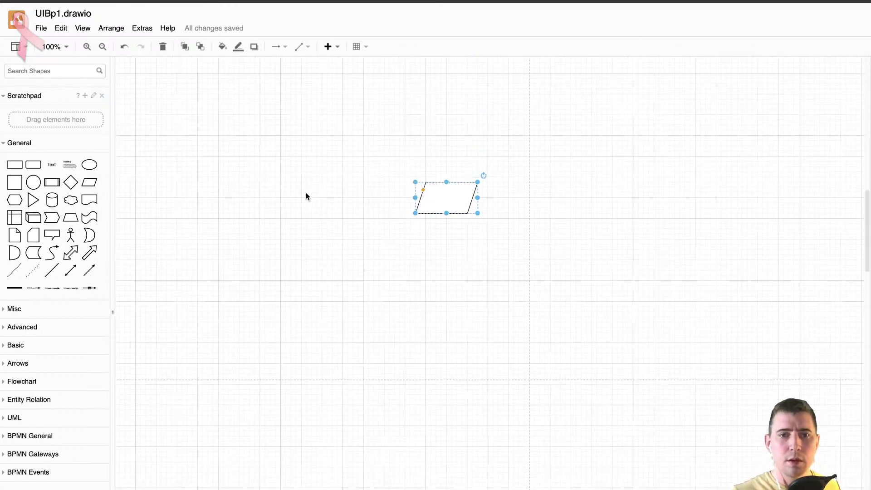
scroll(306, 196, left, 10)
scroll(306, 197, up, 5)
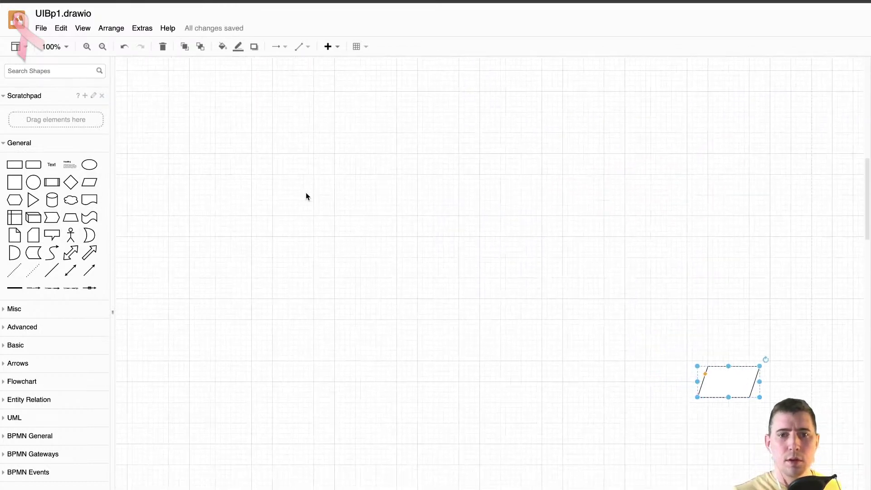
key(Delete)
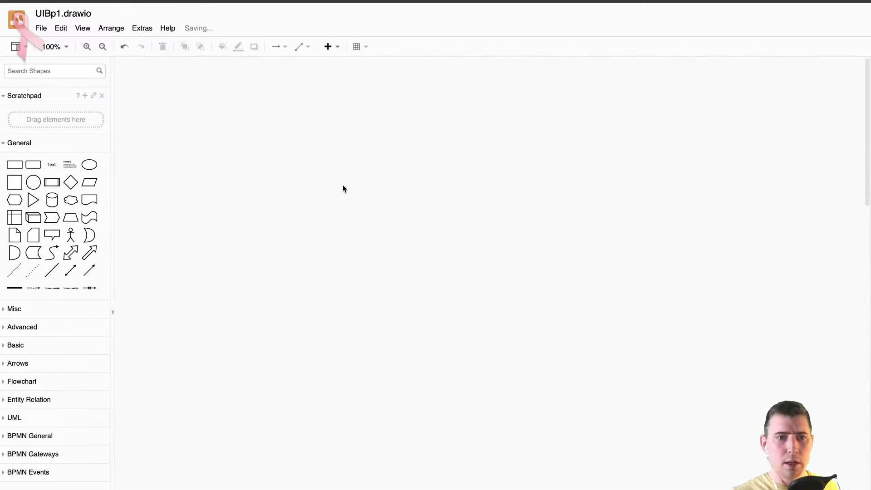
Add a parallelogram beyond the View responses box and label it "isntance_id".
scroll(316, 165, right, 15)
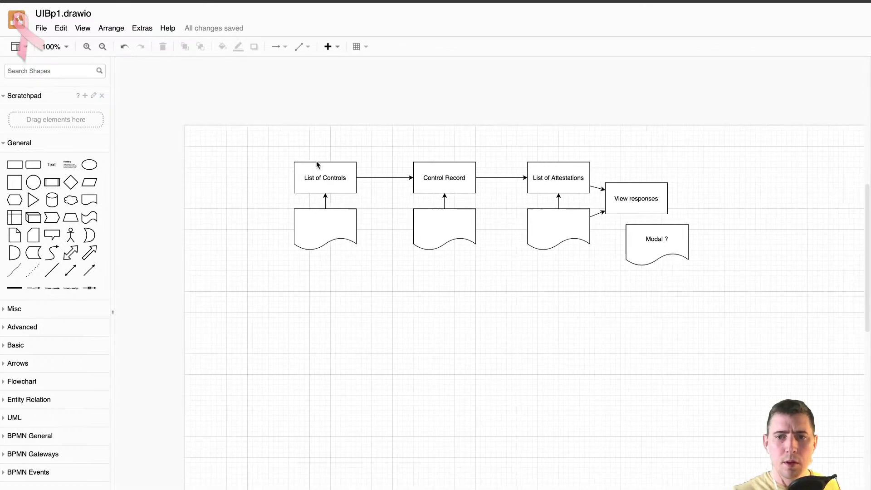
scroll(317, 164, left, 6)
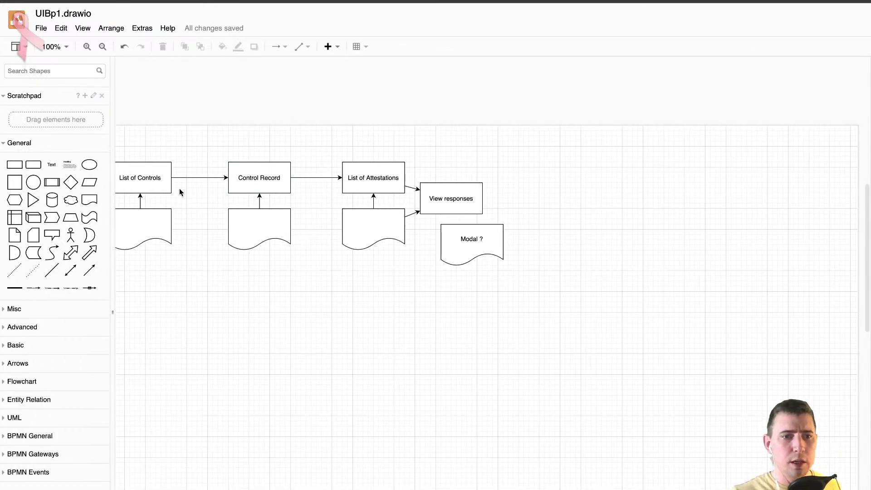
drag(89, 182, 544, 207)
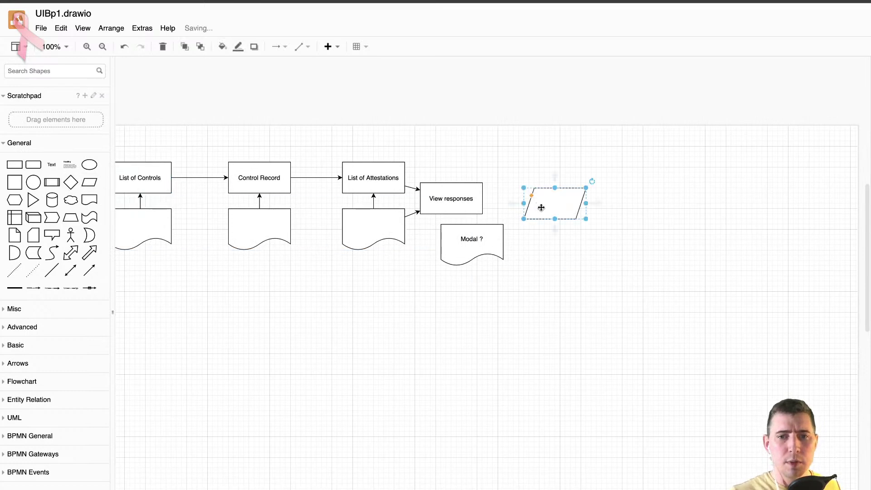
double_click(544, 208)
text(isntance_id)
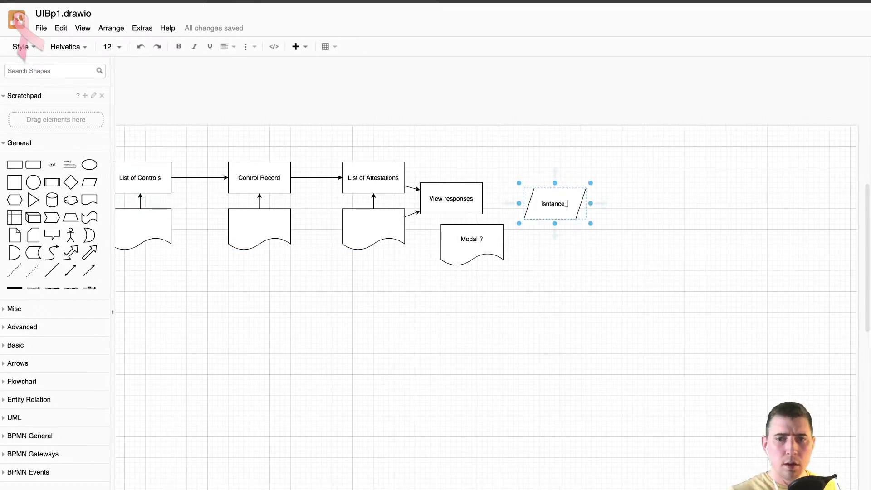
click(677, 289)
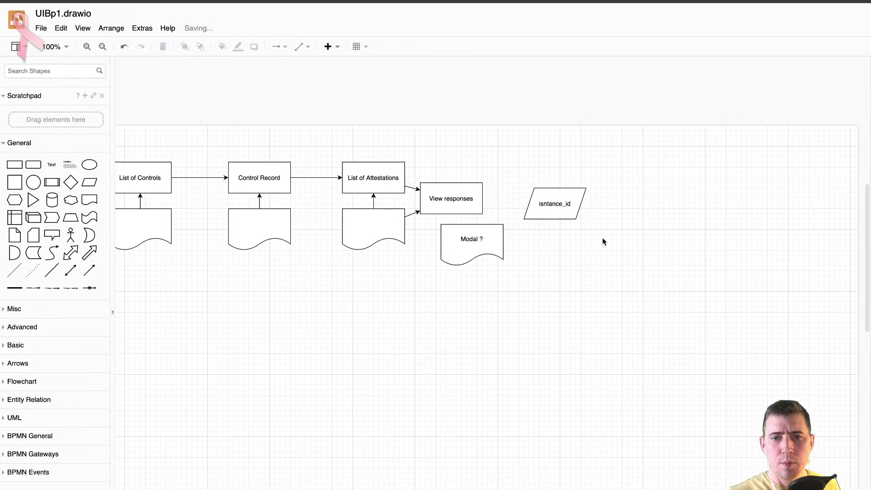
Correct the parallelogram's label to "instance_id" and add a copy below it labelled "metric_type".
double_click(544, 207)
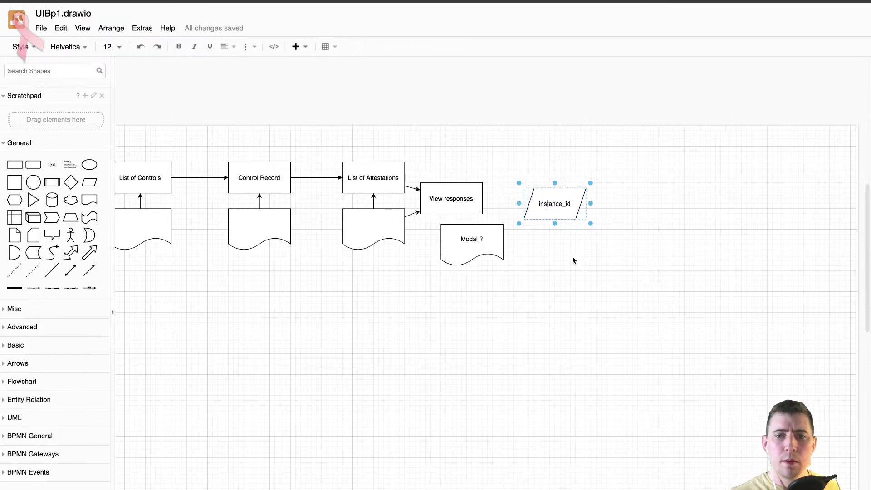
click(565, 195)
drag(564, 194, 566, 246)
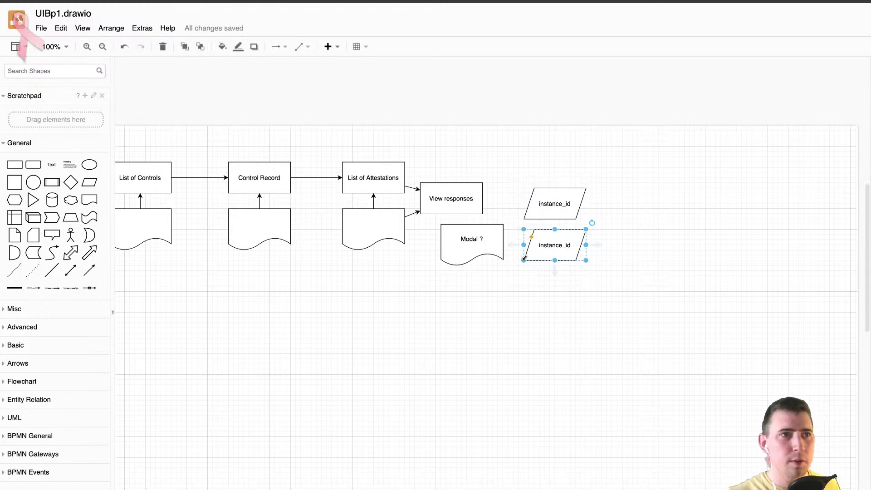
key(F2)
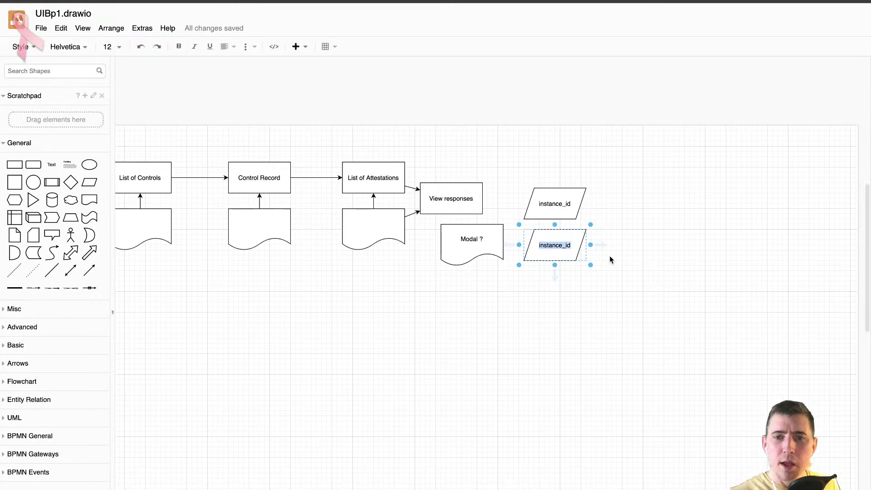
text(metric_type)
click(638, 307)
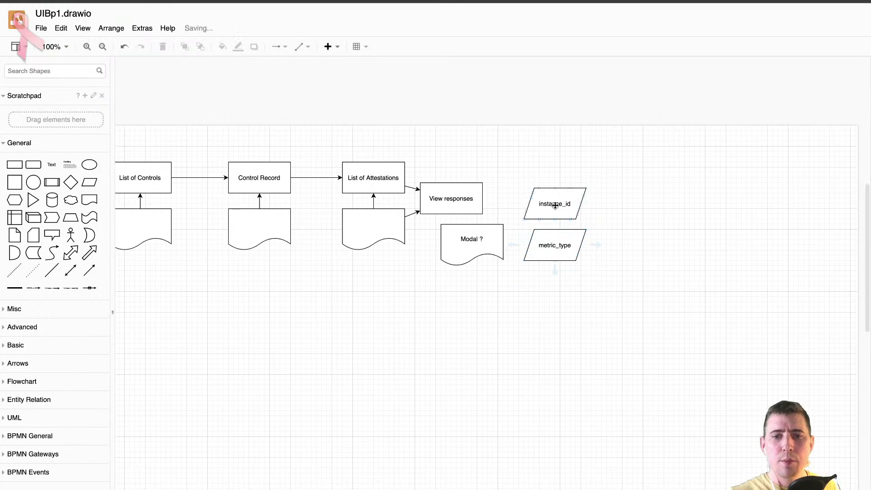
Move the instance_id and metric_type parallelograms above View responses and shift the whole page flow down.
scroll(554, 211, right, 1)
drag(603, 290, 501, 177)
drag(535, 204, 427, 124)
click(522, 274)
key(ctrl+a)
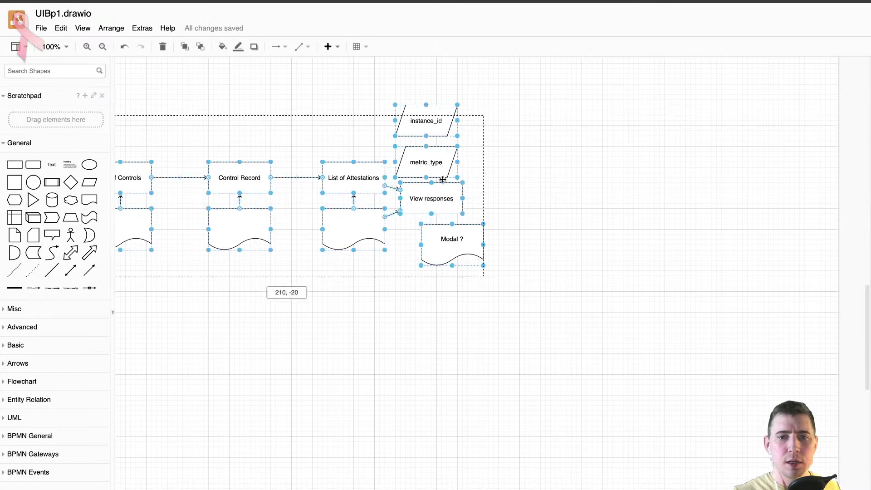
click(523, 293)
Move the Modal ? shape, the document under List of Attestations and the View responses box further down.
drag(451, 297, 465, 343)
drag(358, 278, 352, 314)
drag(436, 259, 425, 300)
Place the instance_id and metric_type parallelograms together beside the List of Attestations box.
drag(486, 248, 397, 155)
drag(434, 177, 454, 204)
click(628, 292)
click(361, 236)
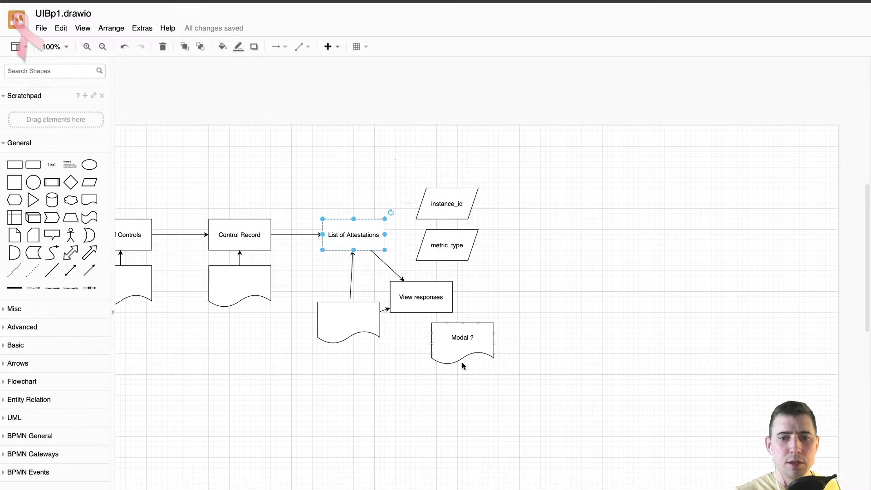
click(547, 352)
scroll(546, 349, left, 5)
scroll(547, 353, left, 1)
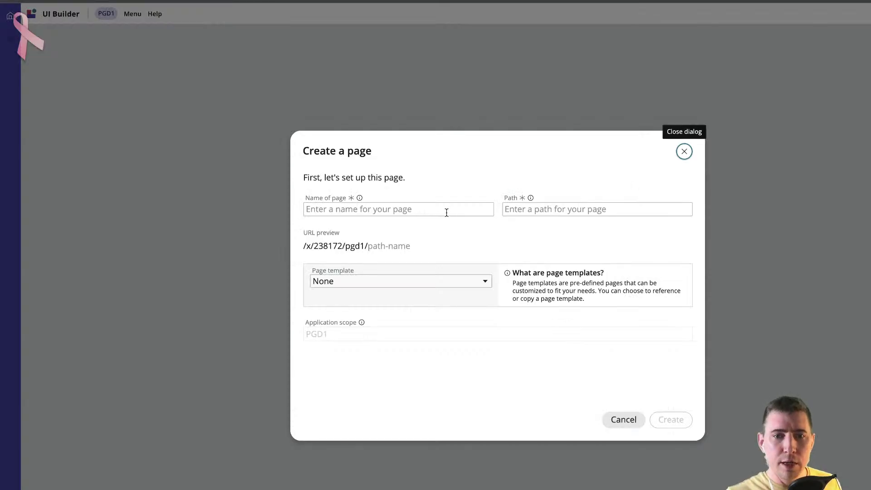
In UI Builder, name the new page "Controls" and examine how its URL preview is composed.
click(445, 213)
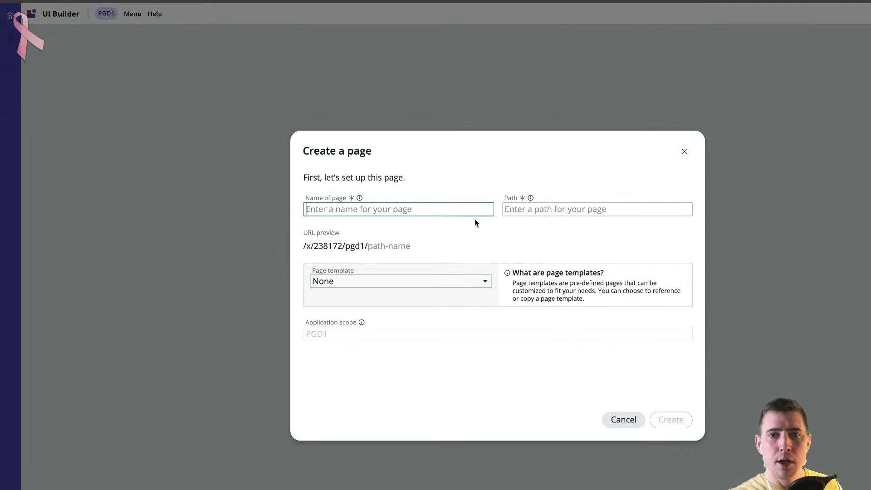
text(Controls)
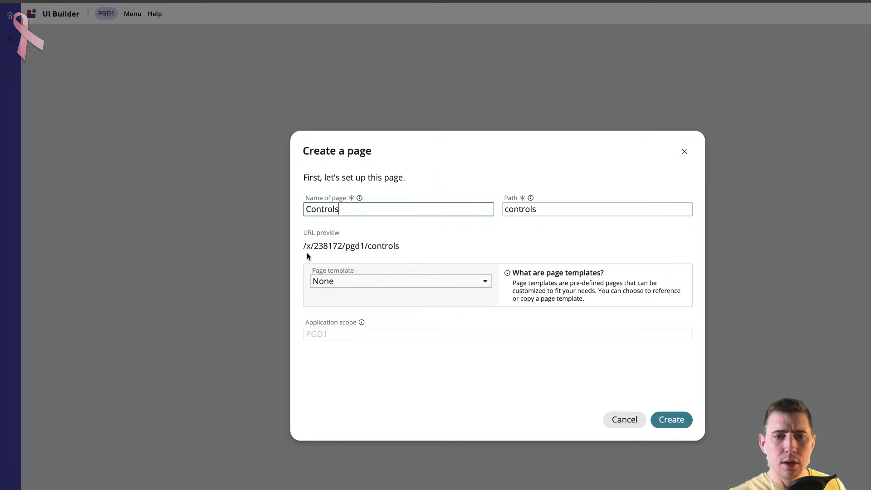
drag(303, 249, 368, 249)
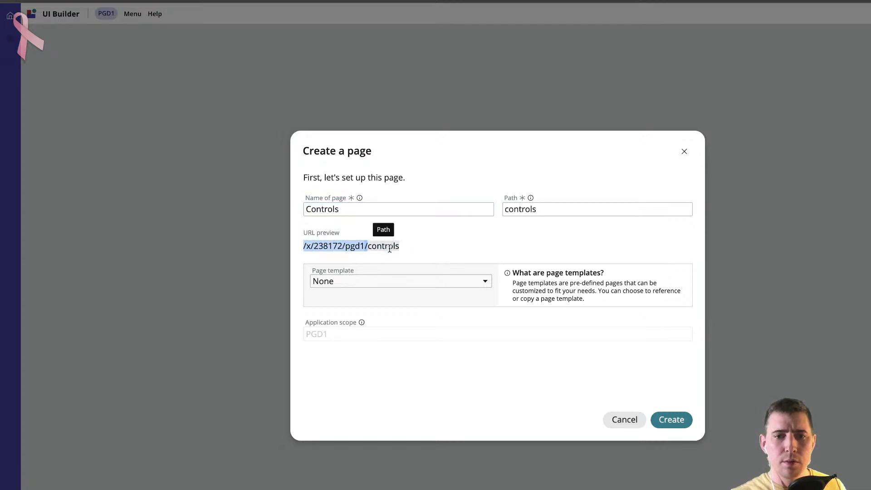
click(308, 255)
drag(315, 246, 363, 245)
click(379, 247)
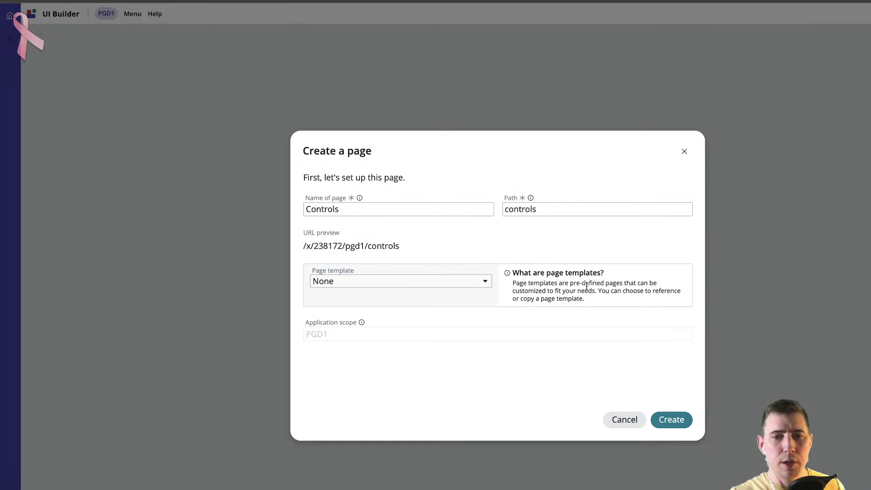
Base the page on the List template, referencing the template and its data, and create it.
click(486, 282)
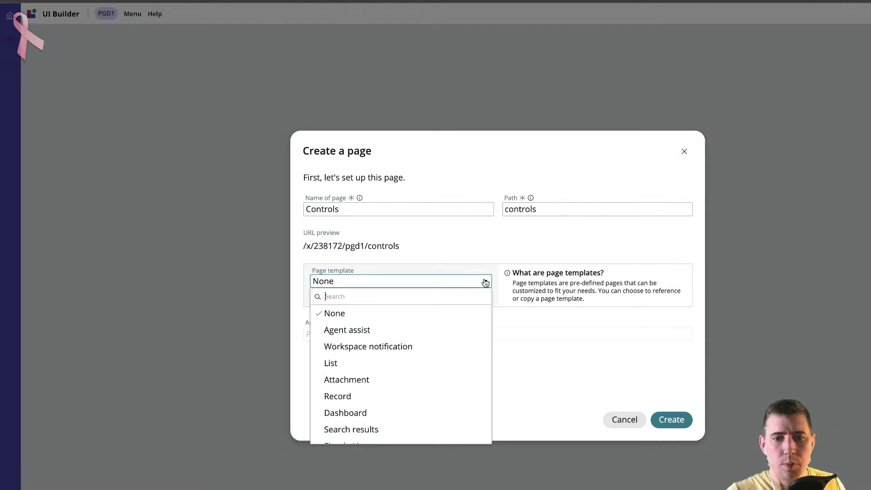
click(363, 365)
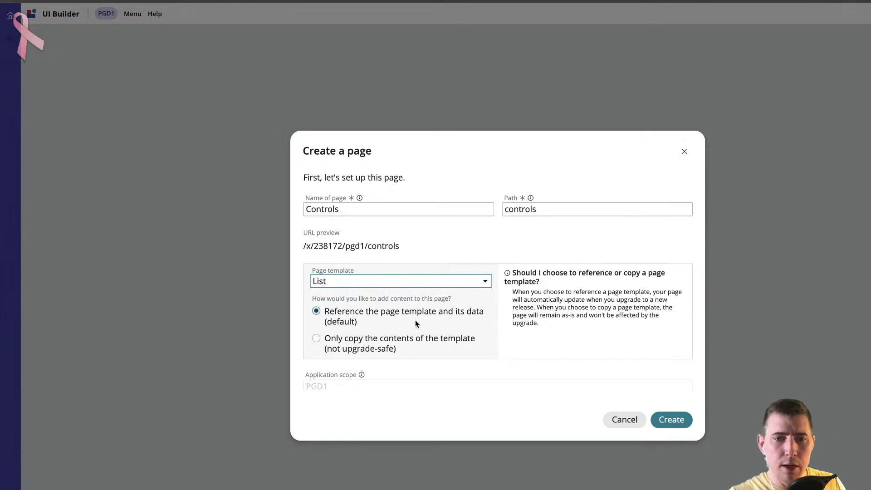
scroll(468, 320, down, 1)
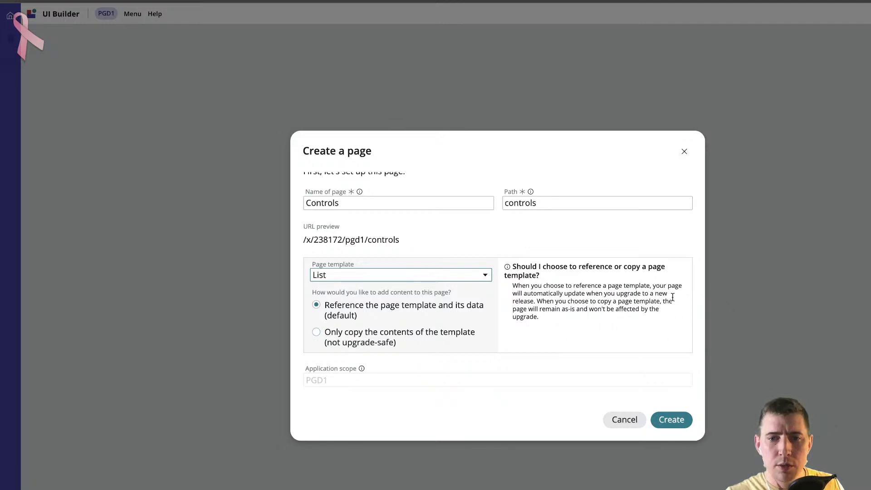
click(678, 420)
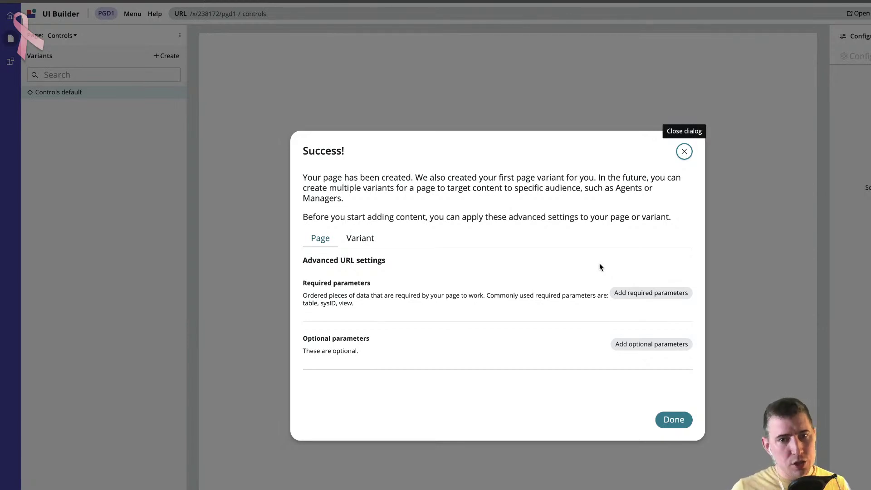
Review the new page's URL parameter options and its variant's audience and condition settings.
click(371, 244)
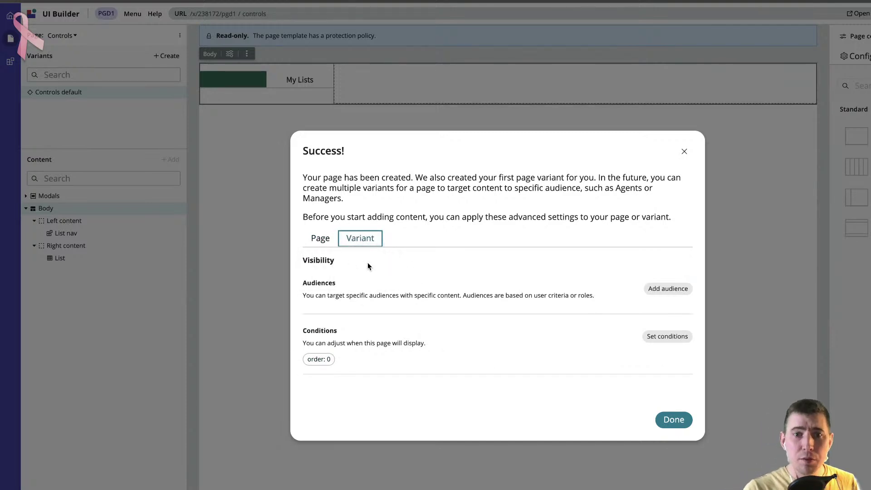
click(323, 240)
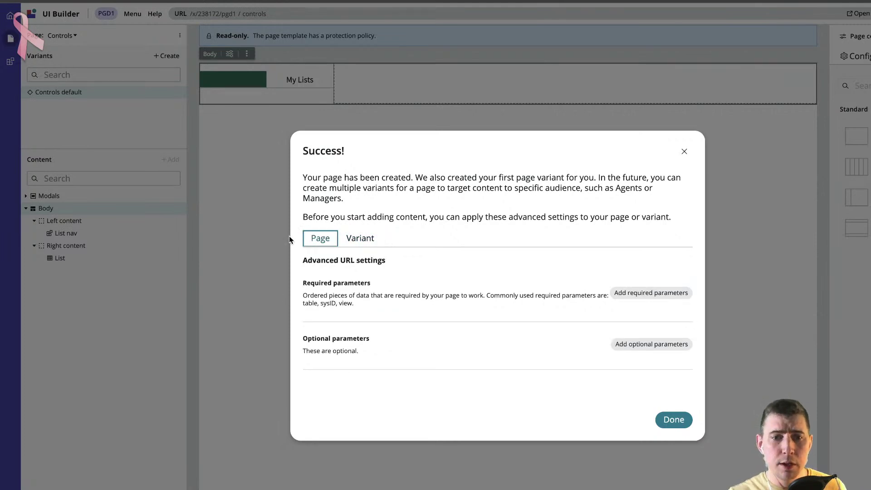
click(366, 238)
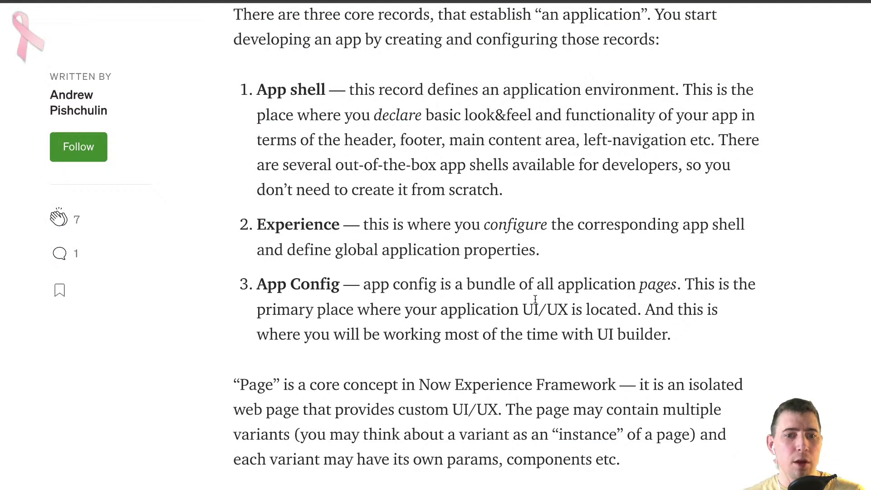
Switch to the Now Experience Framework article and review its text and diagrams on application structure, pages and variants.
scroll(522, 291, down, 2)
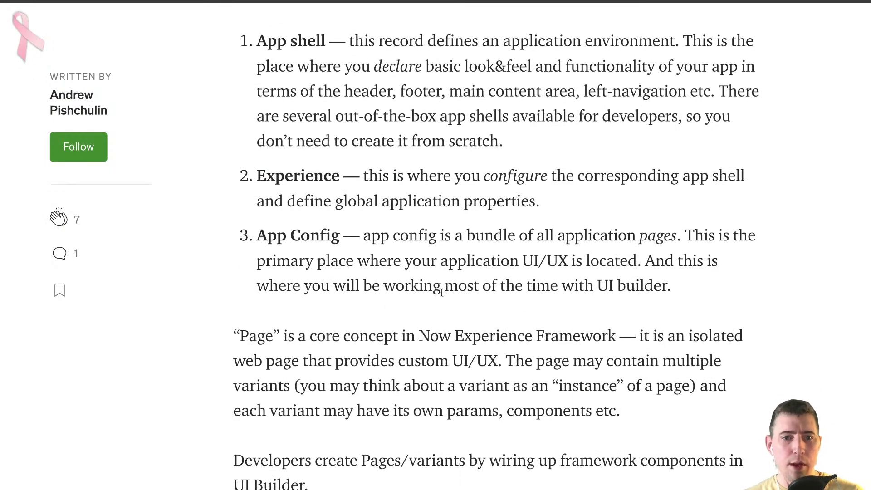
scroll(440, 288, down, 5)
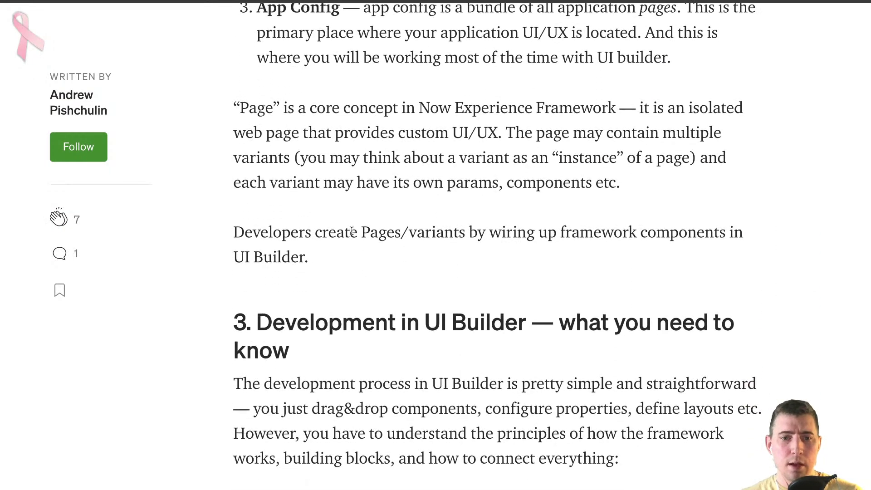
drag(378, 233, 234, 233)
scroll(528, 236, up, 9)
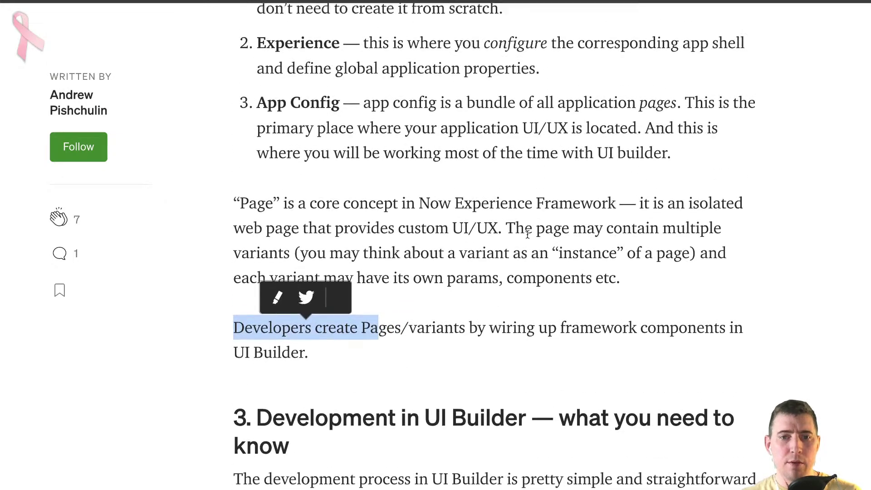
scroll(528, 237, up, 3)
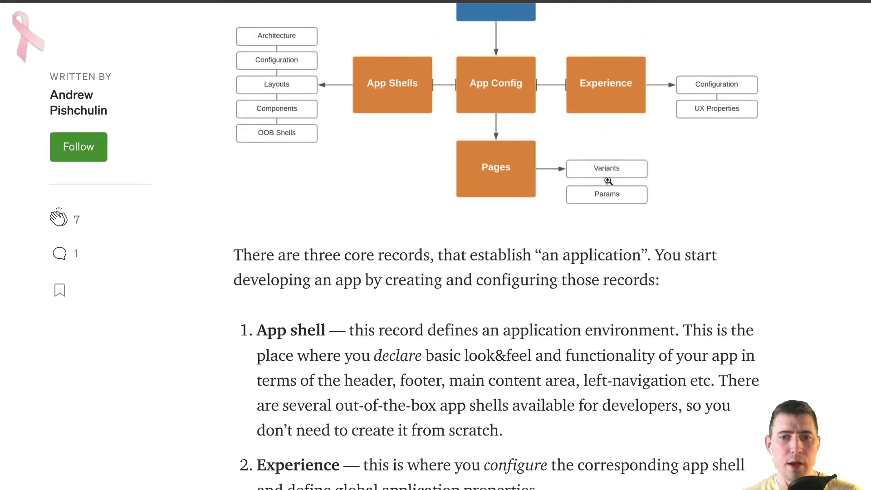
scroll(545, 332, down, 2)
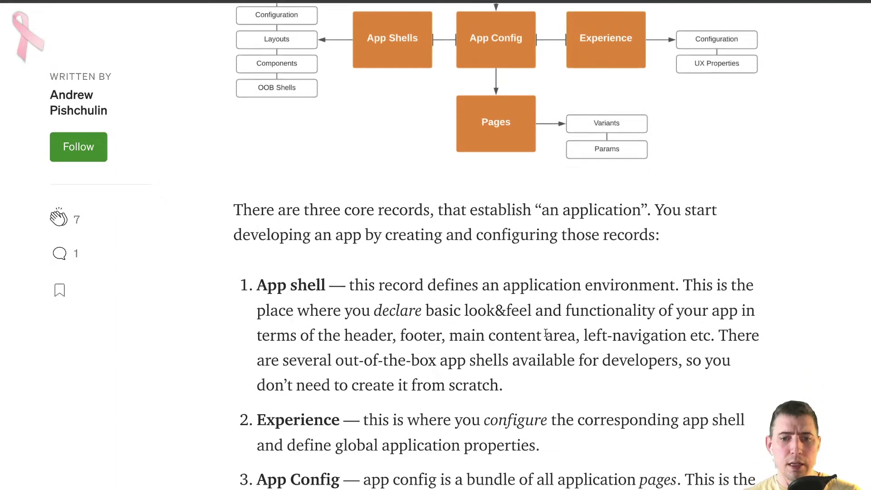
scroll(546, 332, up, 4)
scroll(546, 334, up, 10)
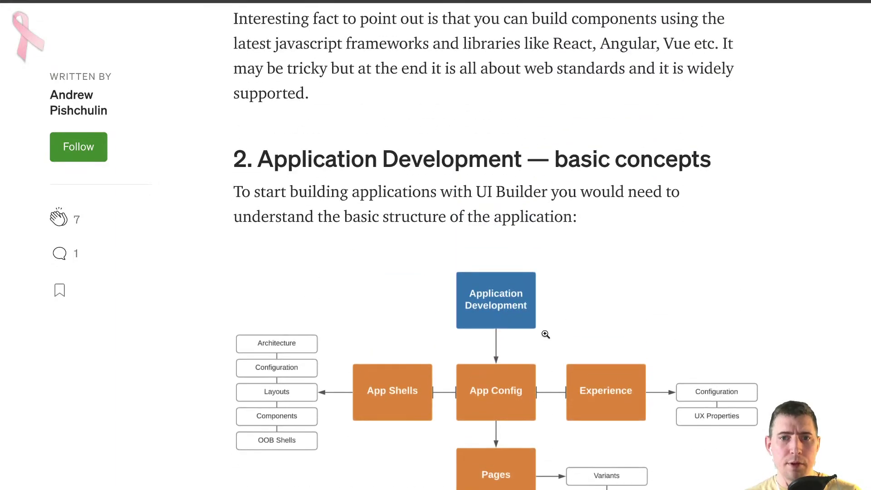
scroll(546, 334, up, 10)
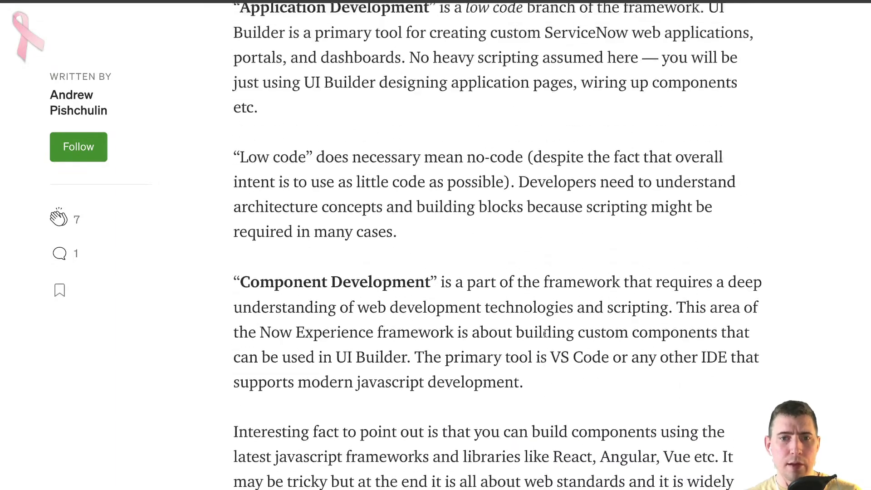
scroll(546, 334, up, 4)
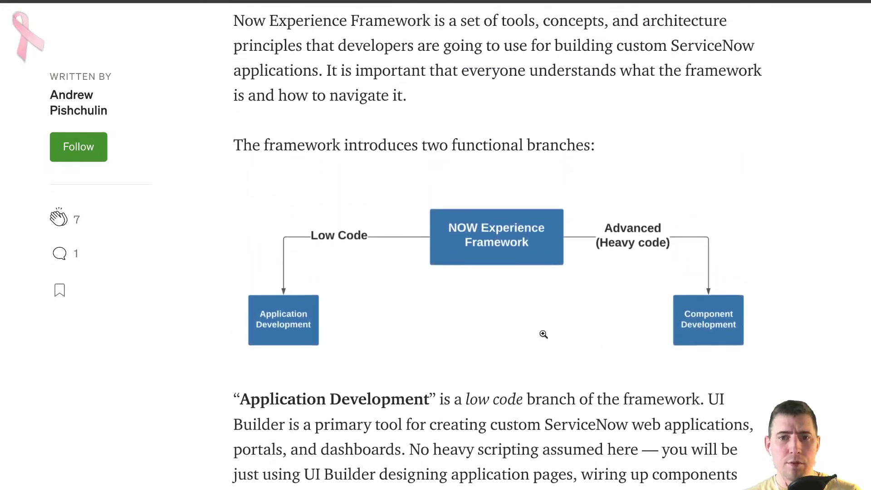
scroll(506, 187, down, 9)
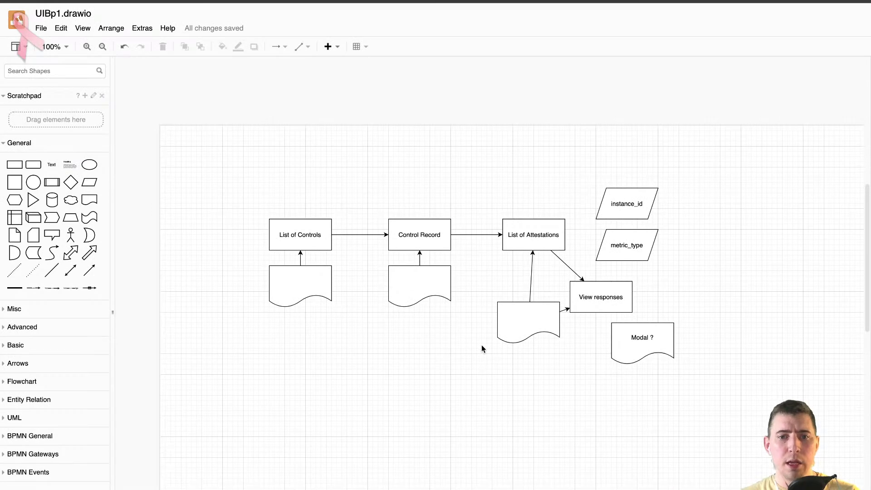
Switch to the draw.io diagram and compare the List of Controls box with the Access My Controls and Access All Controls use cases.
click(300, 228)
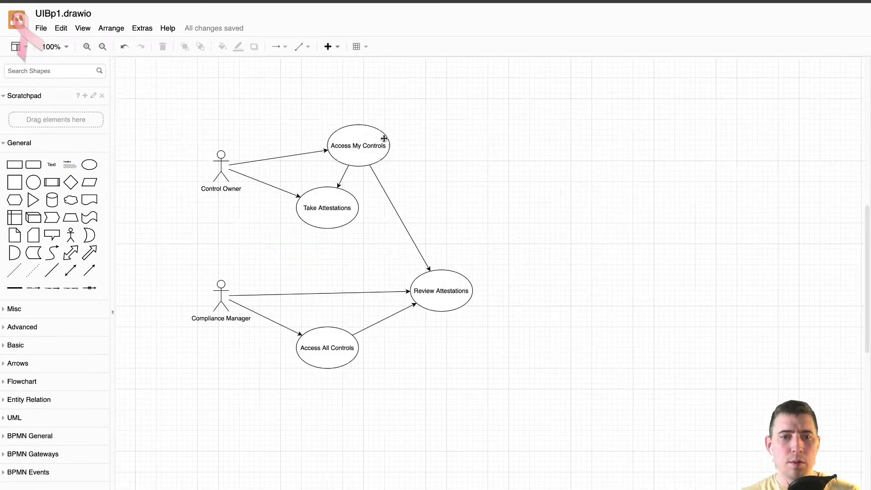
click(362, 140)
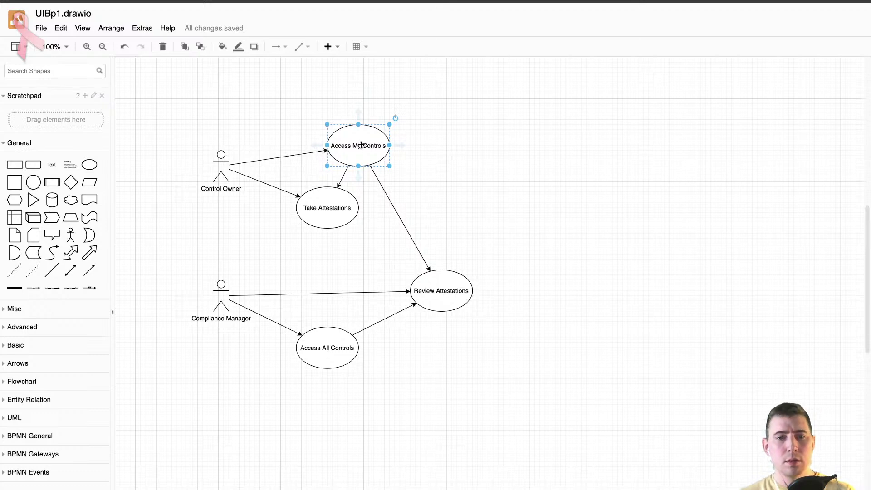
click(331, 348)
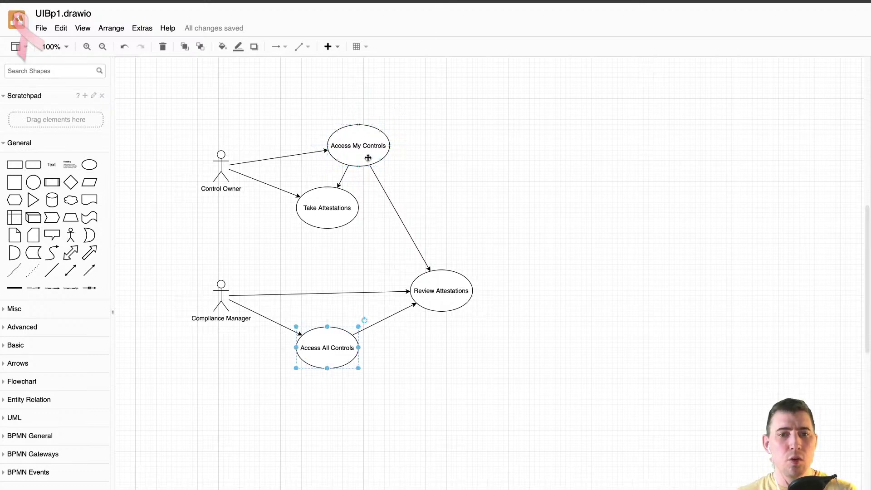
click(367, 134)
click(341, 356)
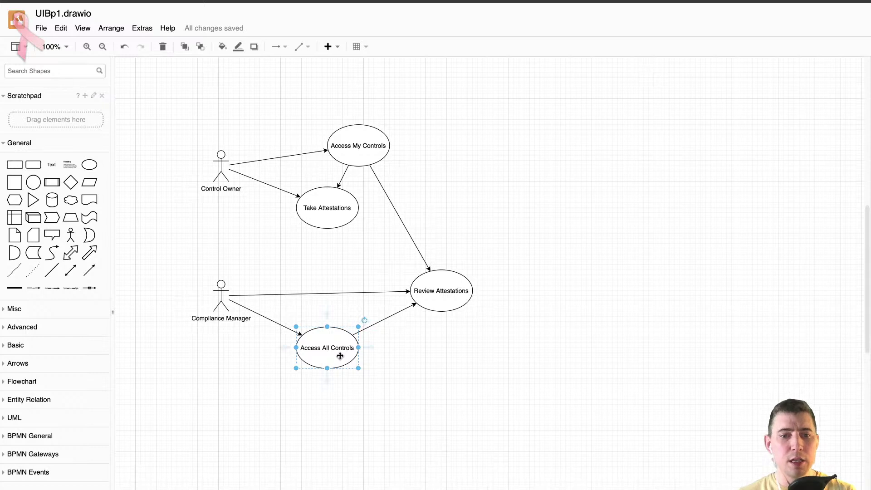
click(357, 133)
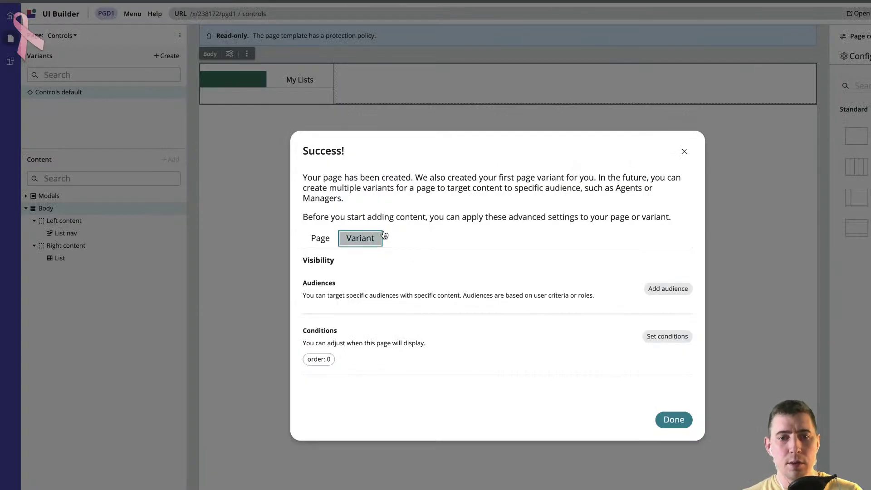
Back in UI Builder, finish the Controls page setup without adding required or optional parameters.
click(321, 239)
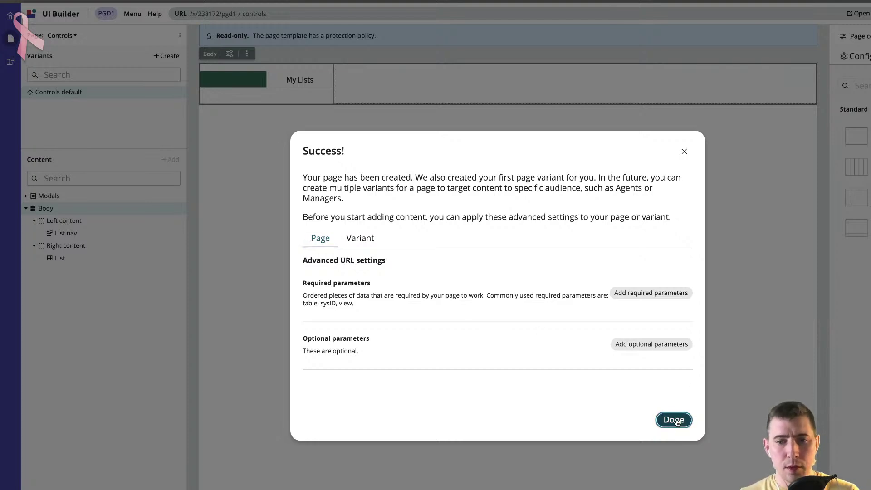
click(674, 420)
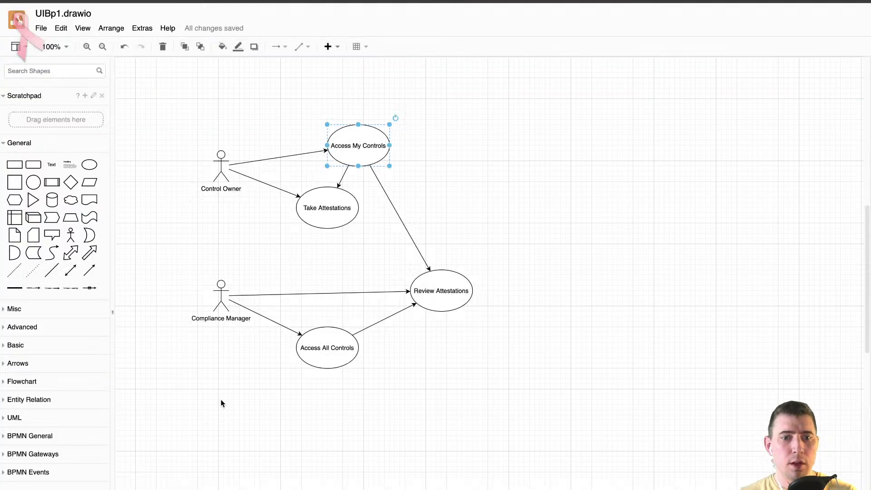
In the draw.io diagram, select the Compliance Manager actor together with its Access All Controls and Review Attestations use cases.
drag(179, 246, 522, 413)
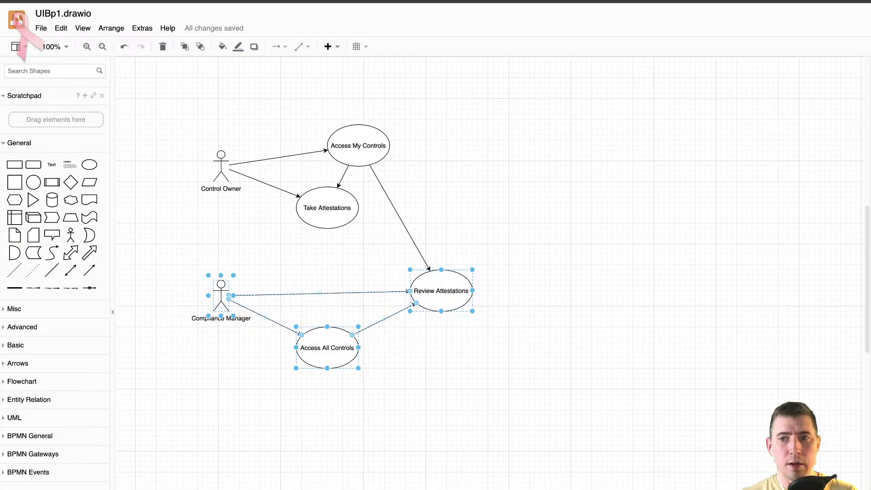
Switch to UI Builder and inspect the settings of the List nav, Right content and List elements on the templated Controls page.
click(649, 368)
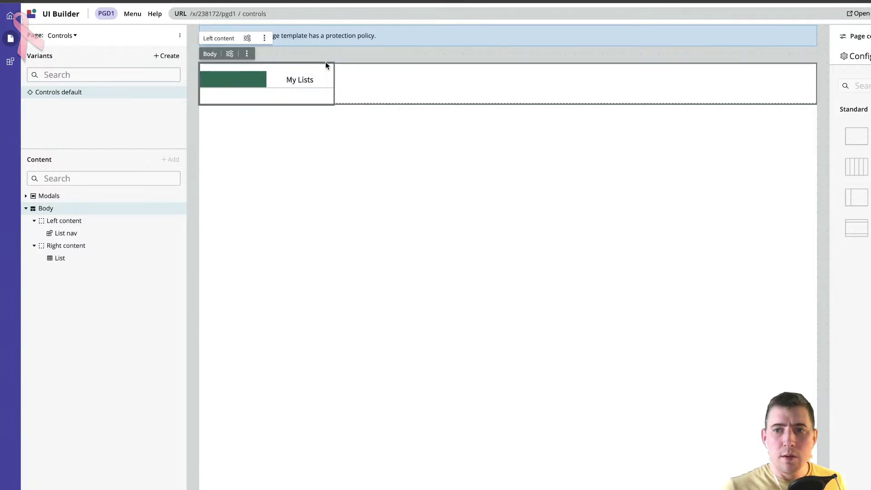
click(318, 76)
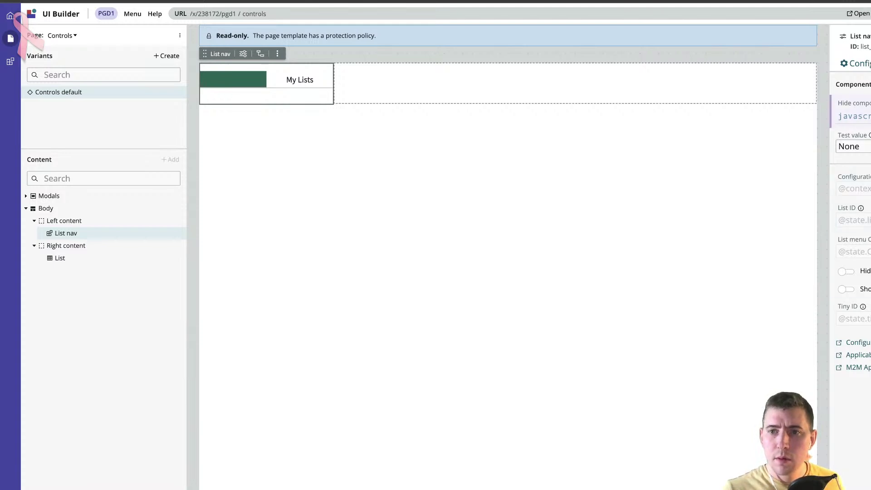
click(853, 147)
click(853, 194)
click(377, 91)
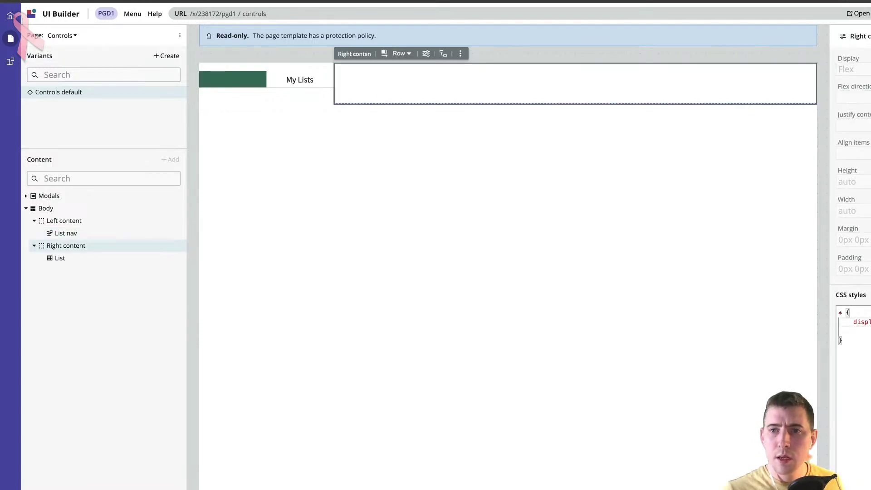
click(274, 85)
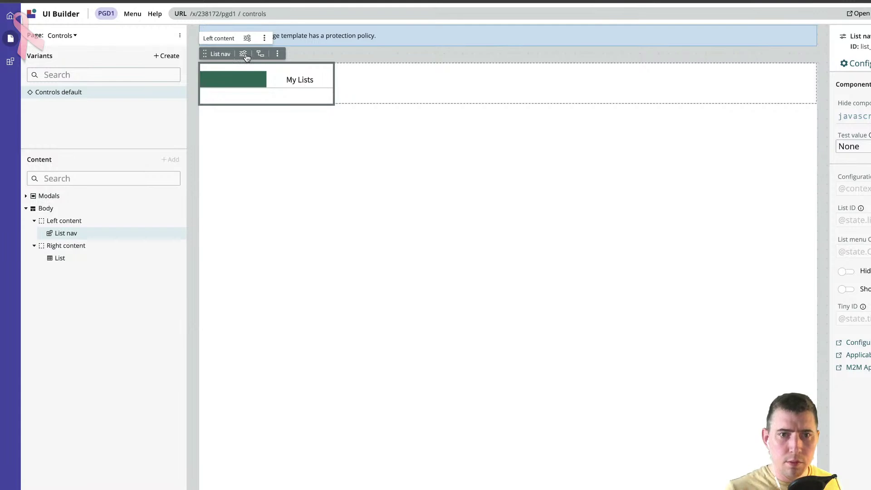
click(868, 63)
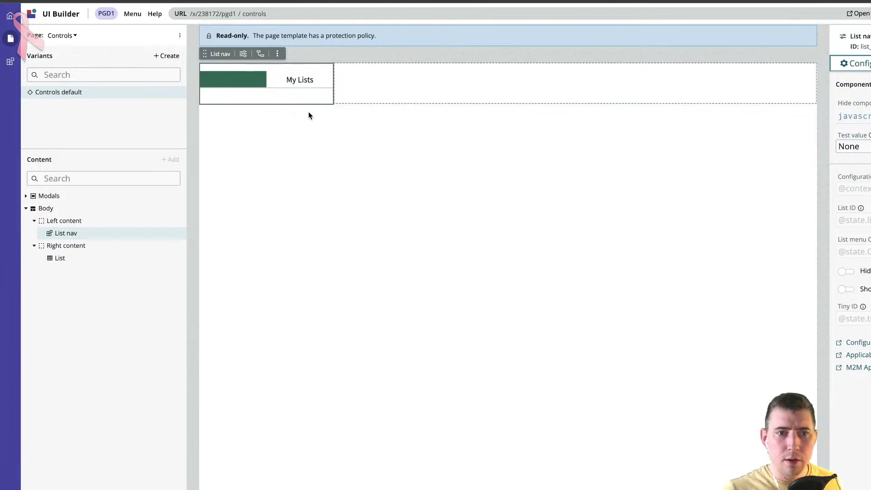
click(77, 259)
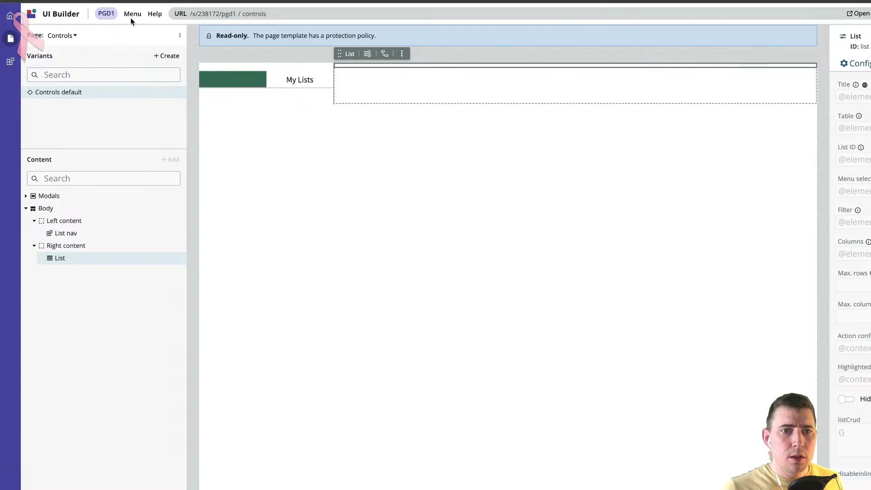
click(72, 38)
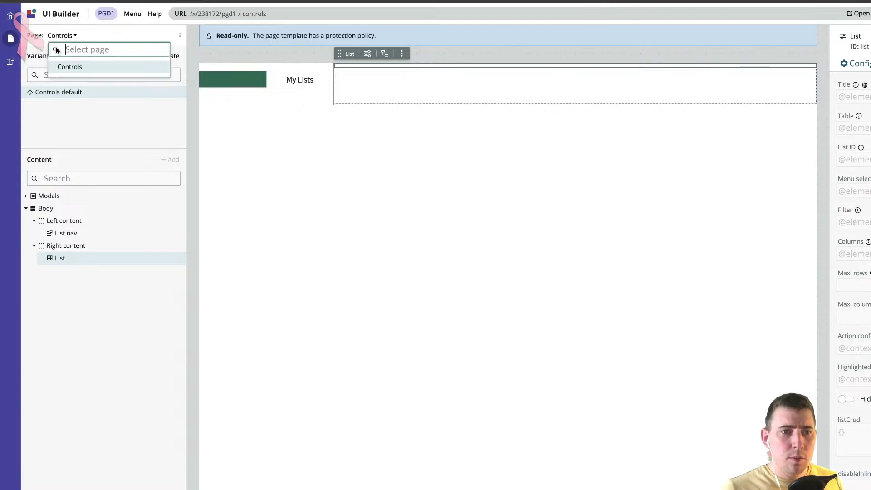
click(52, 37)
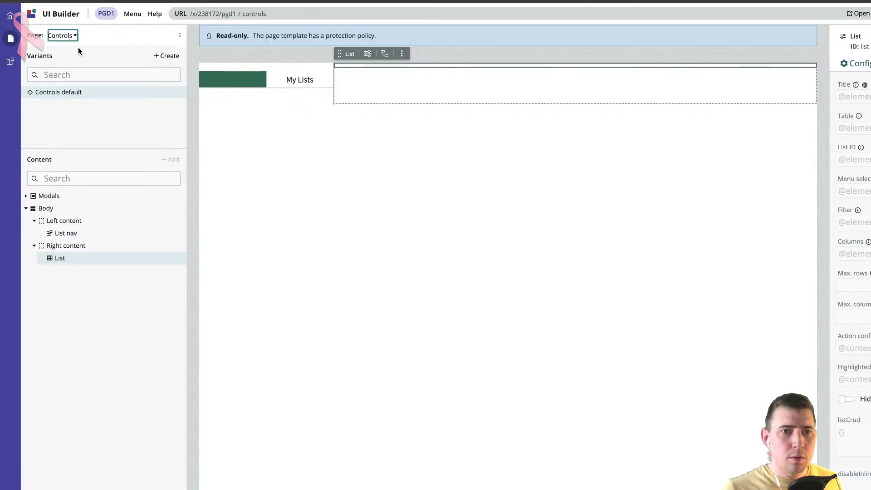
click(180, 36)
click(166, 55)
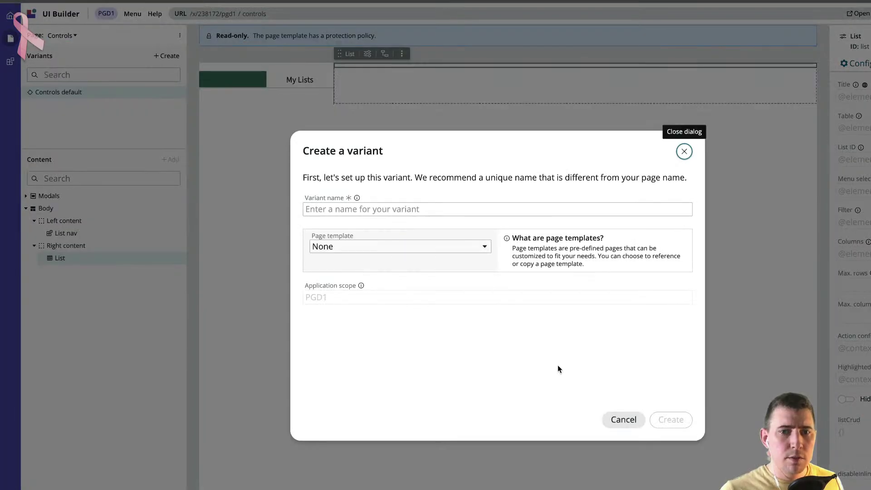
click(630, 420)
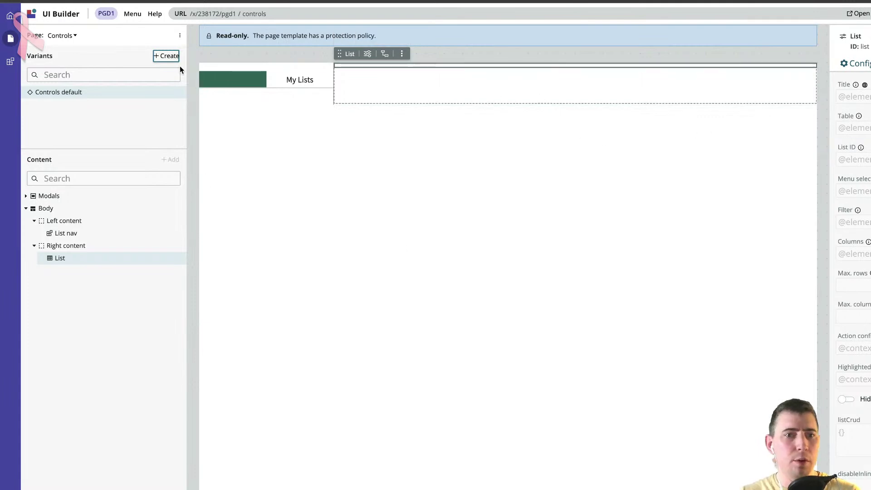
Start a new page in the experience and set its path to Controls2.
click(179, 36)
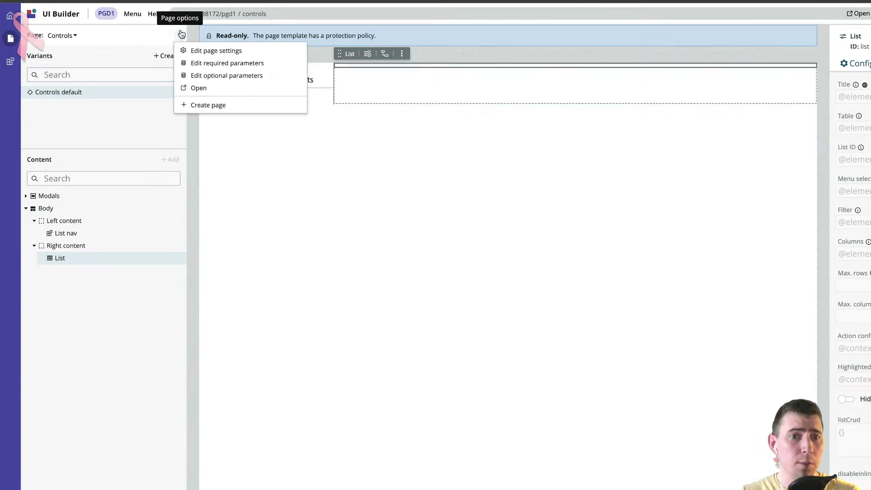
click(208, 105)
click(572, 210)
text(C)
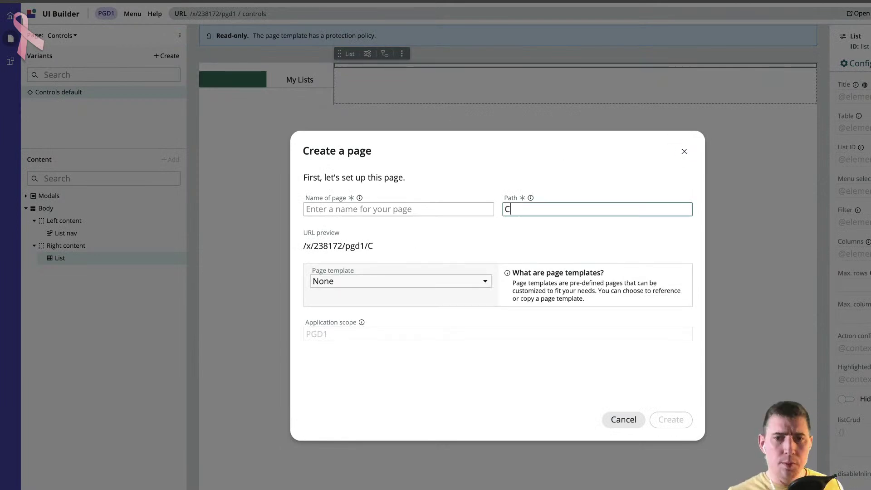
text(ontrols2)
key(Tab)
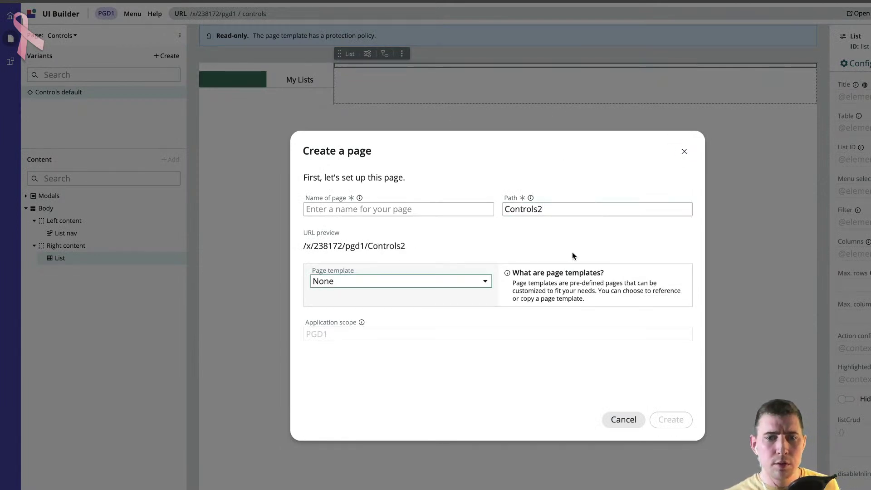
Name the page Controls, keep its template at None, and create it without required or optional parameters.
click(475, 287)
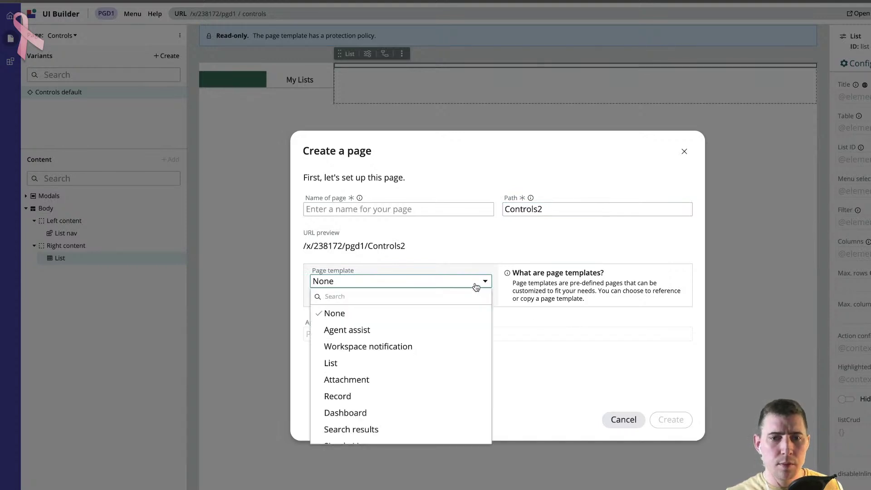
click(476, 286)
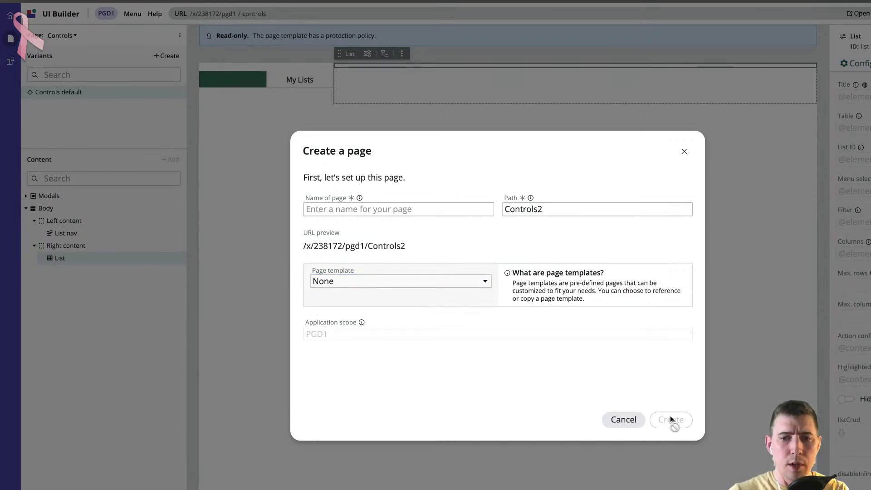
click(437, 282)
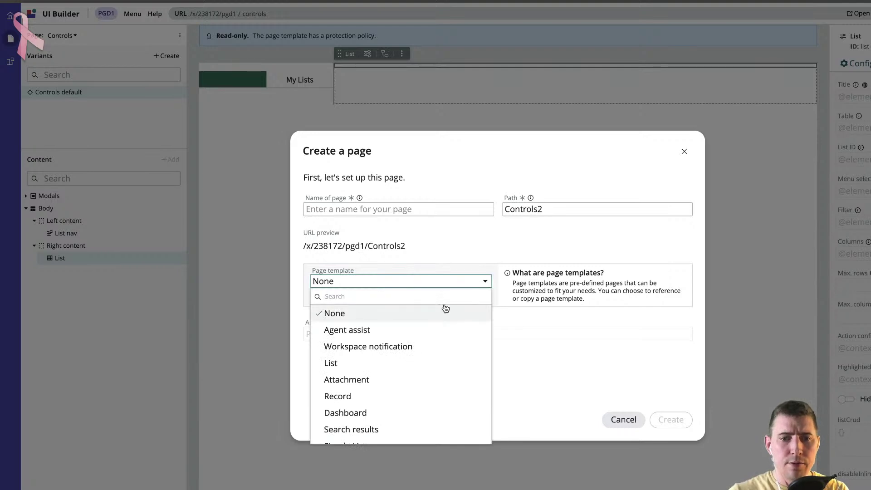
click(602, 349)
click(341, 213)
text(Controls)
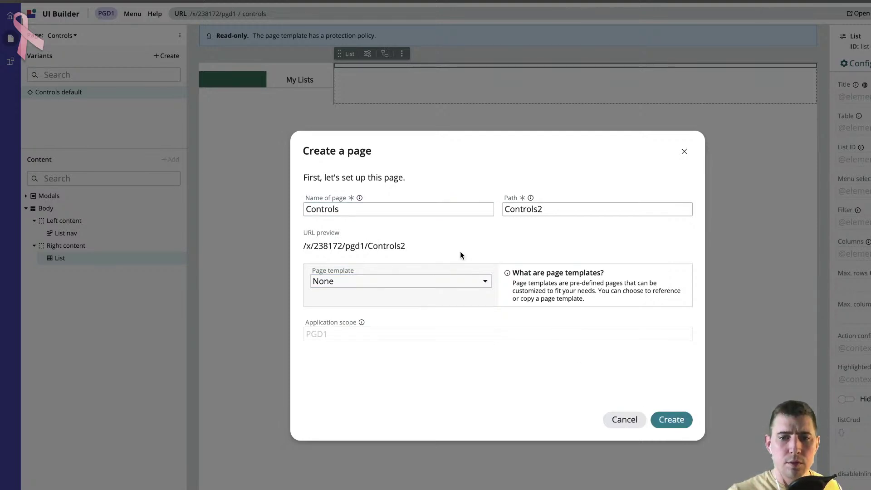
click(685, 423)
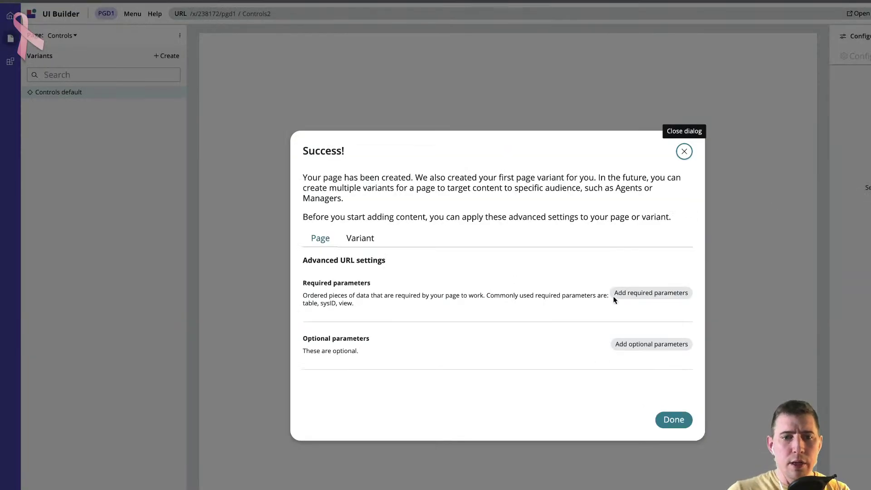
click(674, 420)
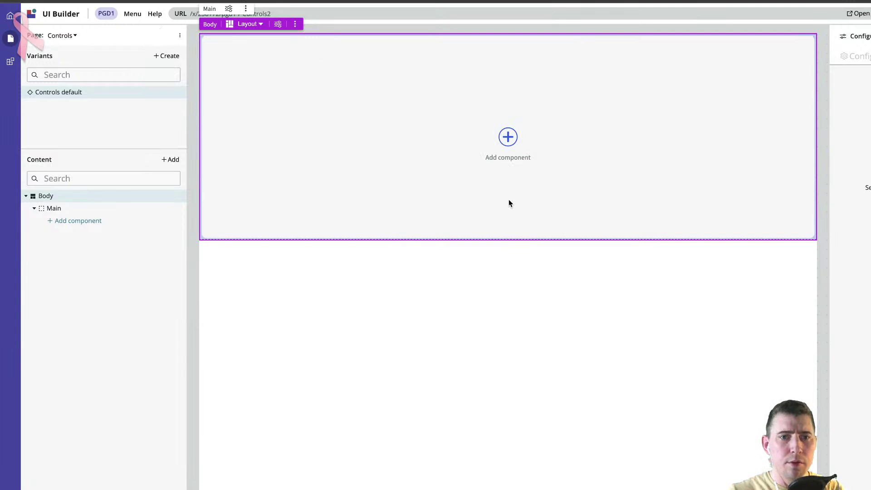
Add a container to the new page's Main area and give it a layout of two equal columns.
click(503, 137)
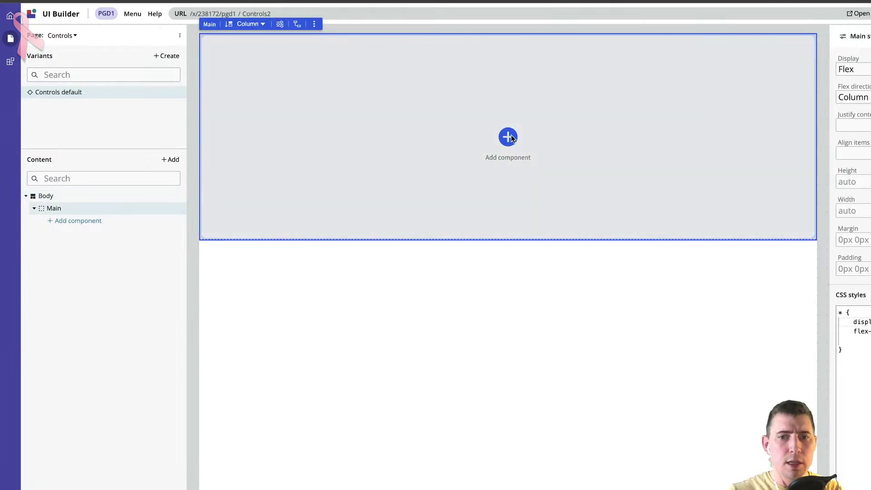
click(508, 137)
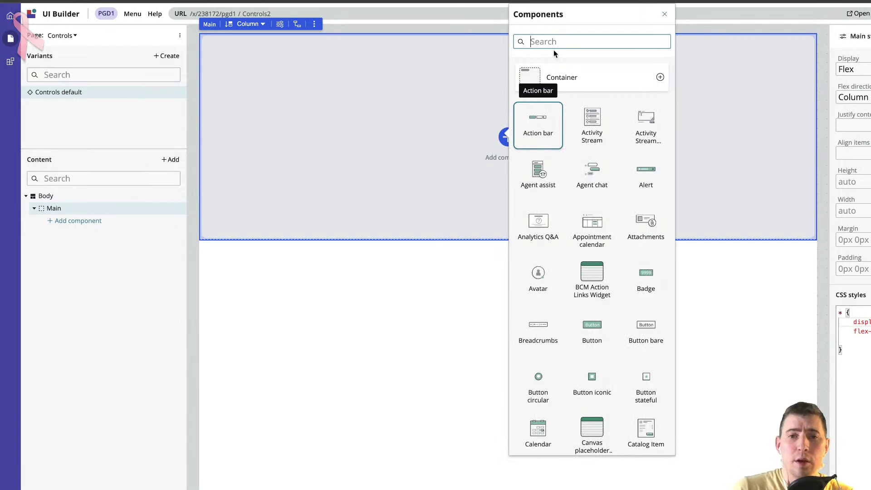
click(603, 82)
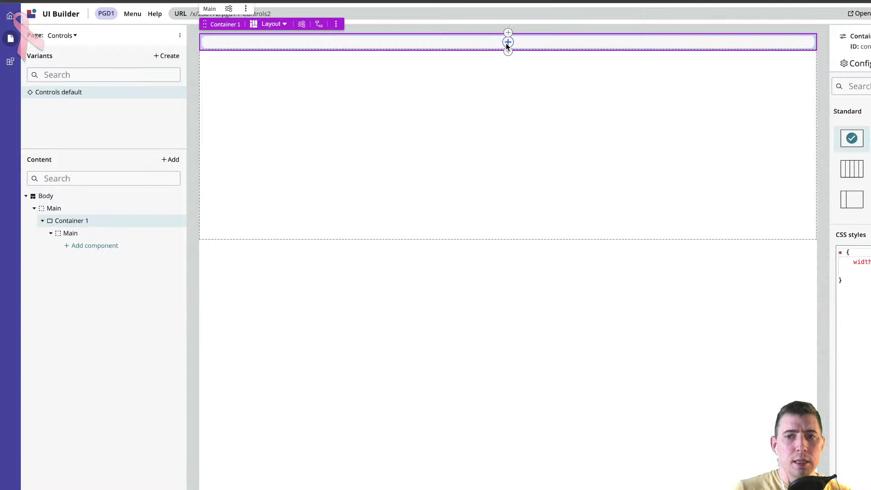
click(285, 24)
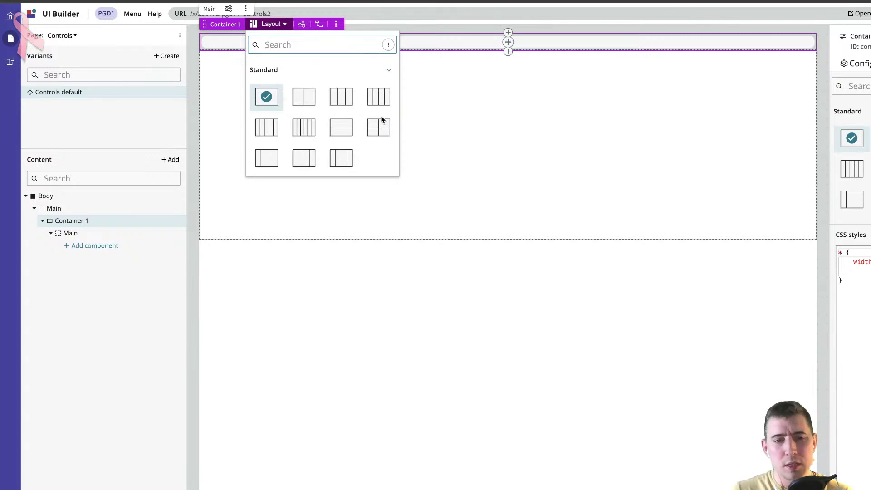
click(305, 101)
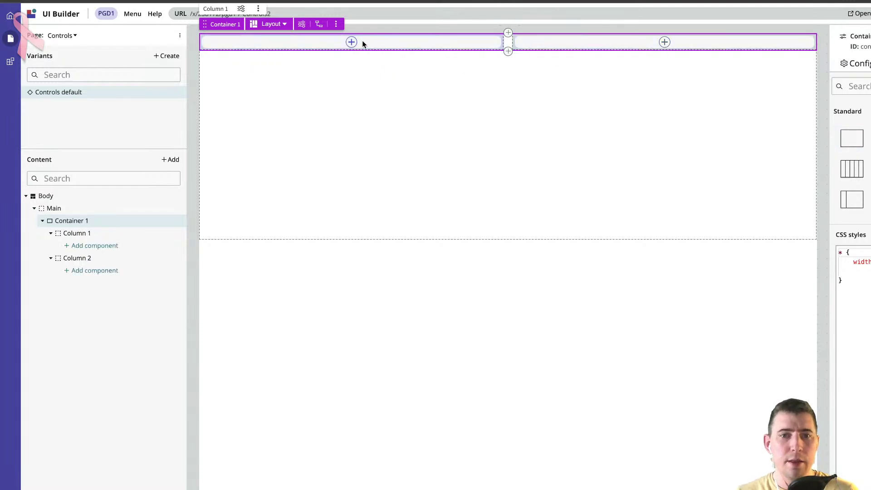
Add a nested container inside Column 1 and give it a two-by-two grid layout.
click(352, 42)
click(353, 42)
click(352, 42)
click(352, 42)
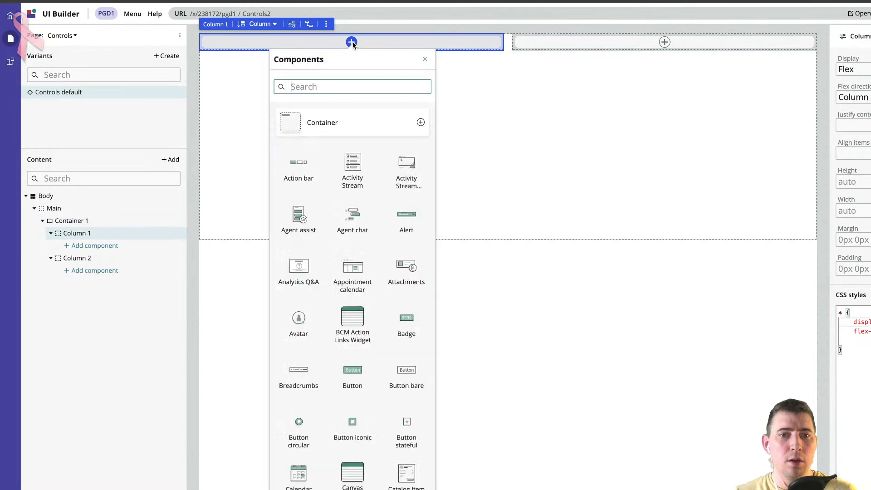
click(314, 121)
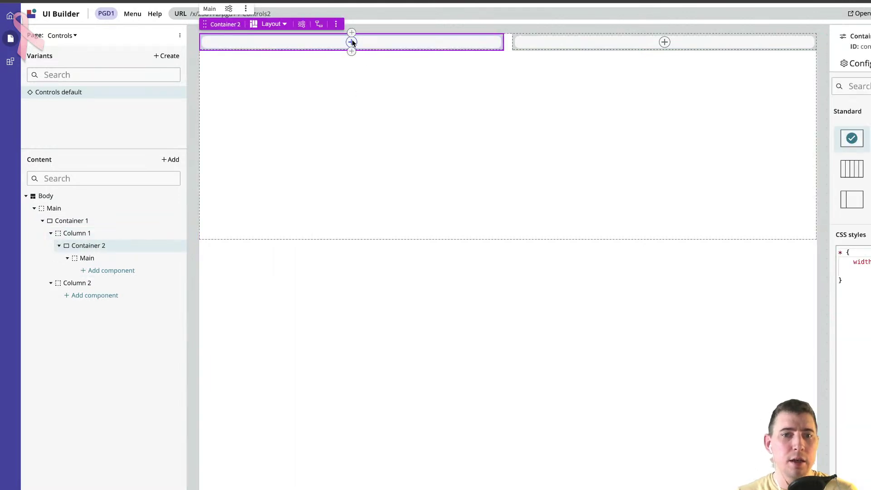
click(284, 24)
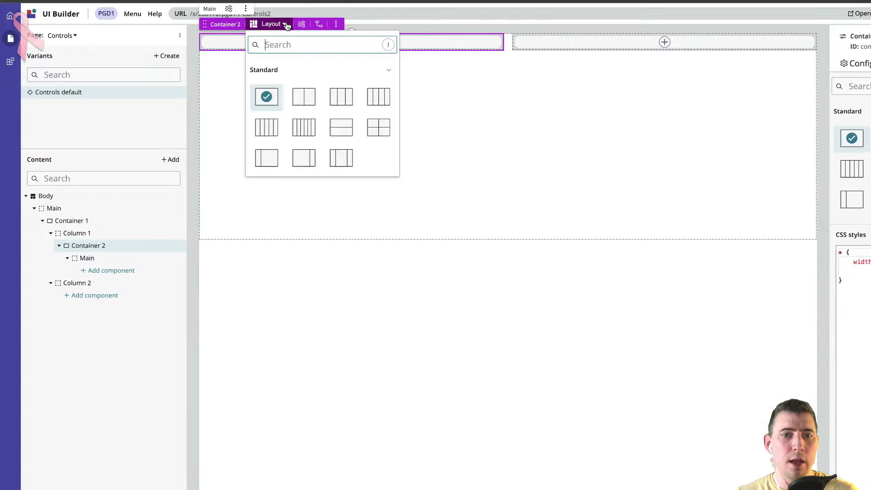
click(379, 130)
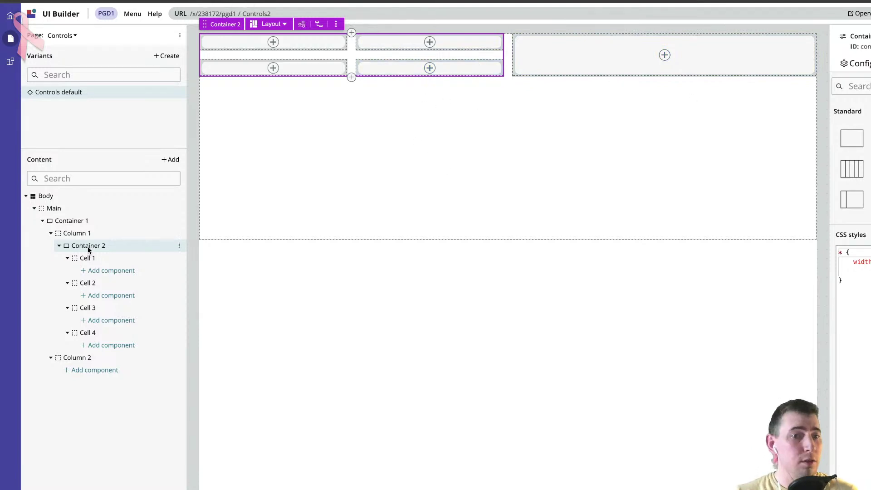
Delete the nested four-cell container from Column 1.
click(59, 246)
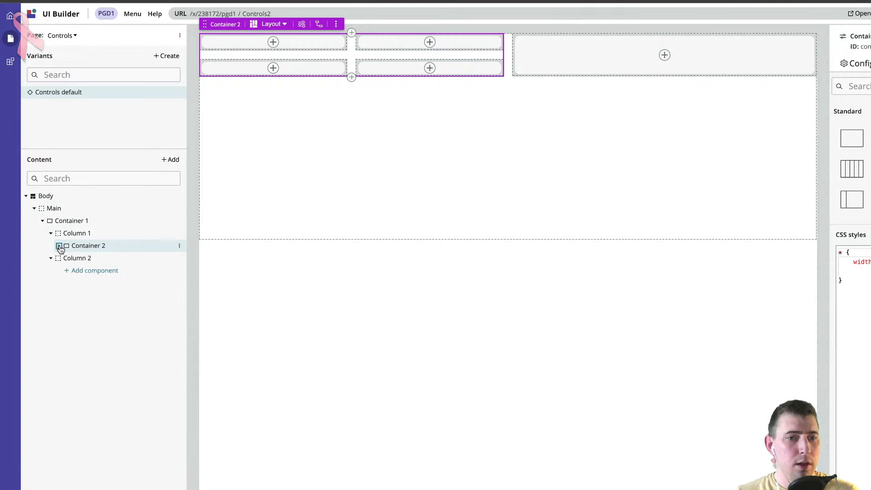
click(179, 248)
click(256, 316)
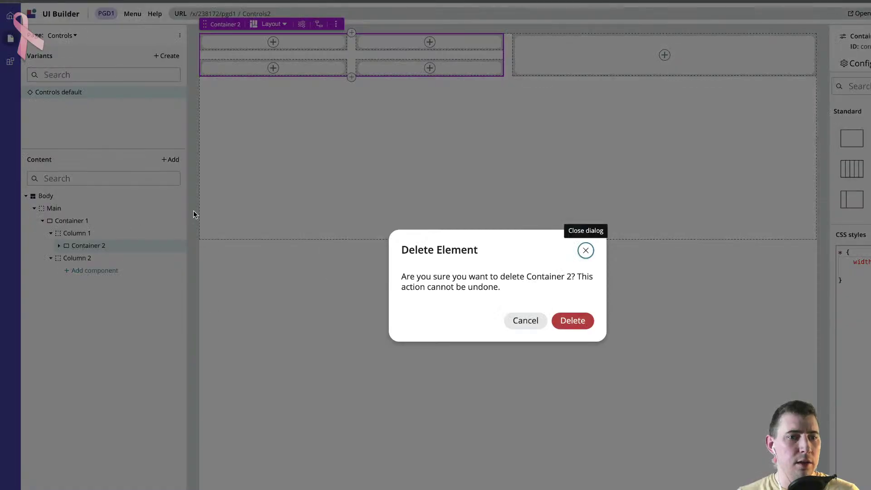
click(565, 321)
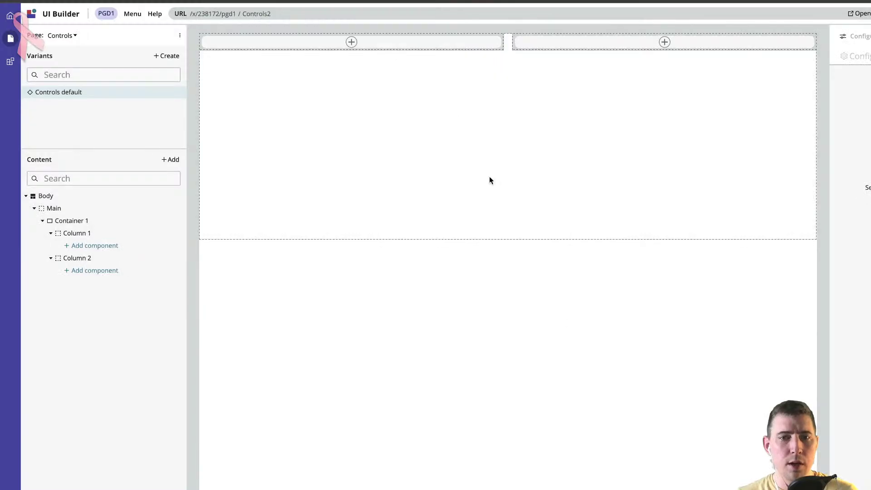
Rename Container 1 by setting its component label to Main and its component ID to main.
click(571, 39)
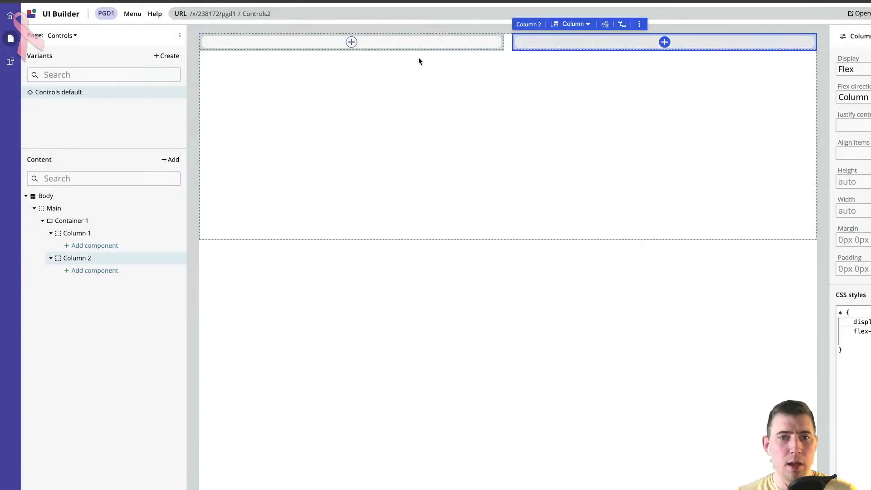
click(67, 221)
click(69, 222)
click(181, 222)
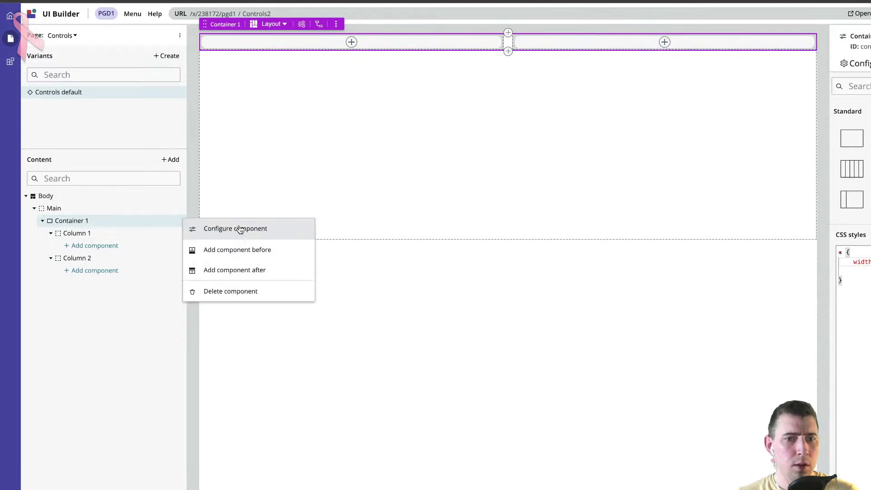
click(254, 229)
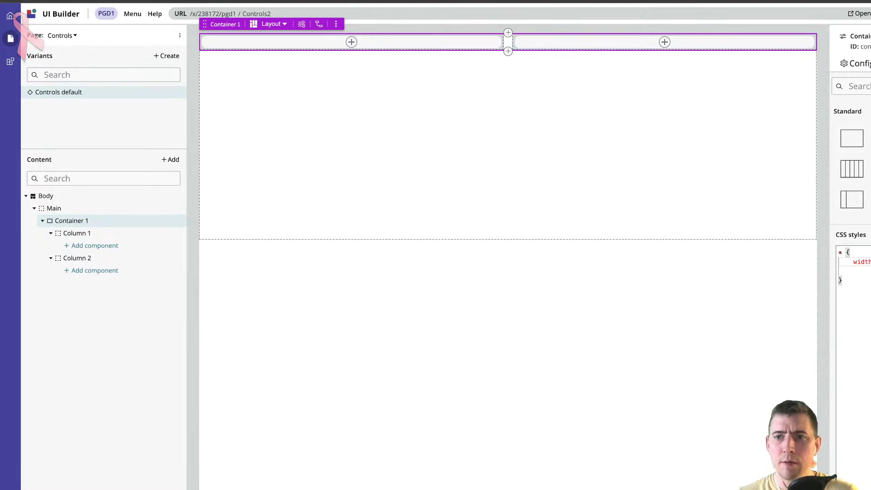
double_click(866, 46)
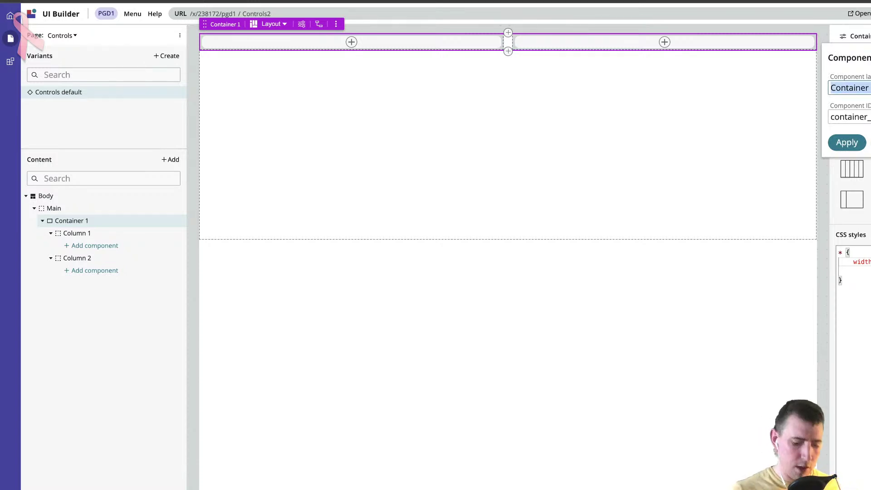
text(Main)
key(Tab)
text(main)
click(829, 143)
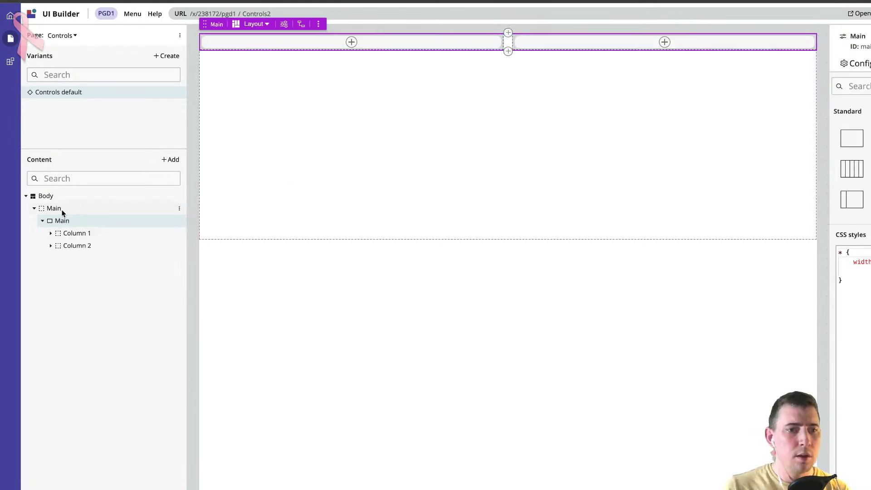
Change the Main container's layout from two columns to a single column.
click(85, 211)
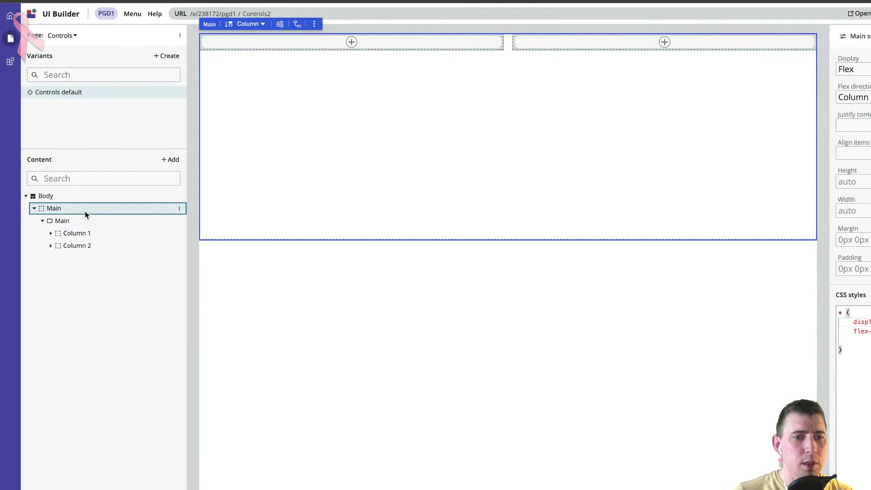
click(86, 220)
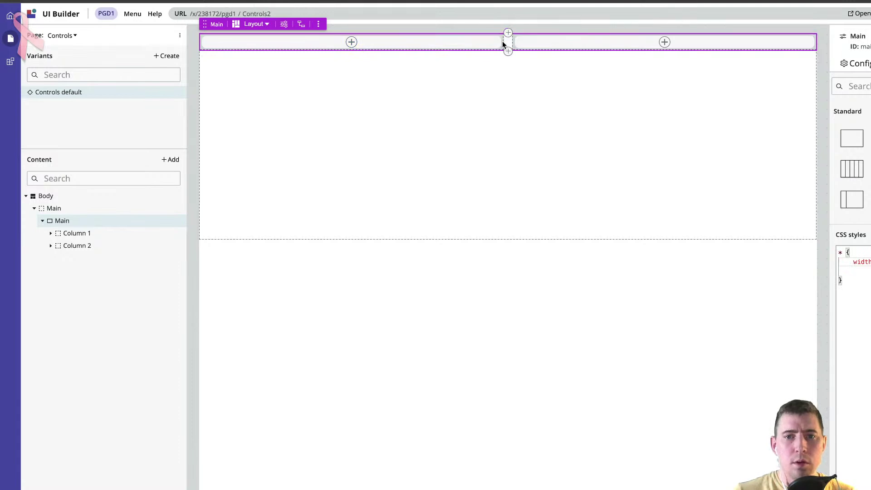
click(257, 24)
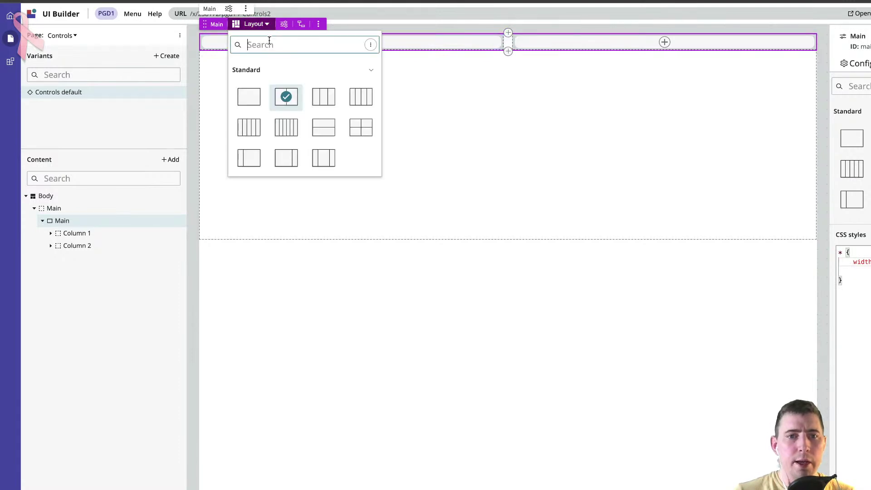
click(249, 96)
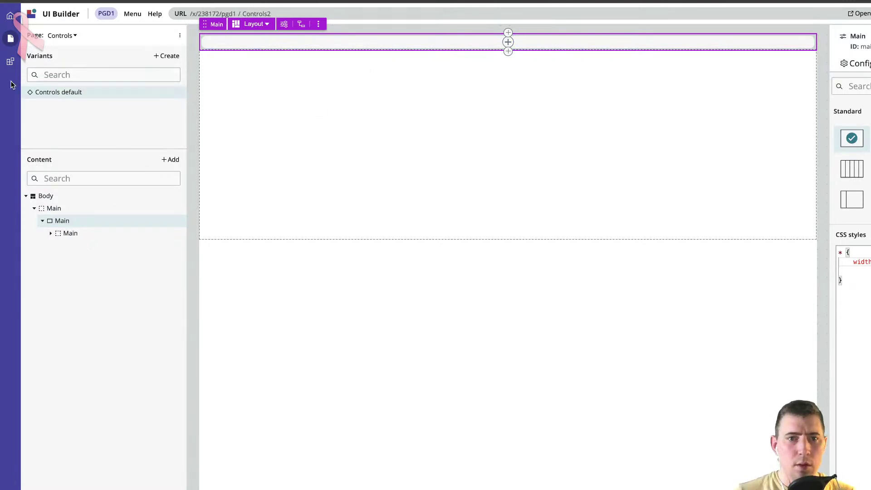
Place the first custom My Component from the component library inside the Main container.
click(10, 62)
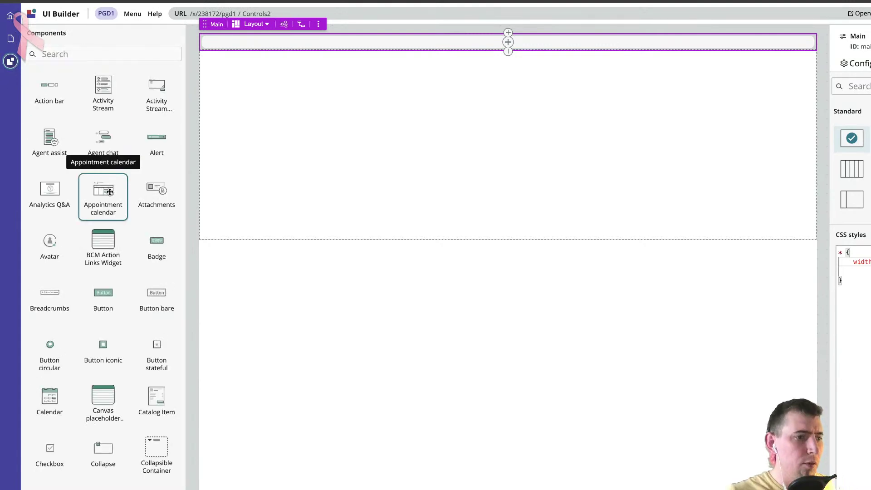
scroll(132, 300, down, 1)
scroll(132, 300, down, 5)
scroll(116, 297, down, 6)
scroll(125, 337, down, 4)
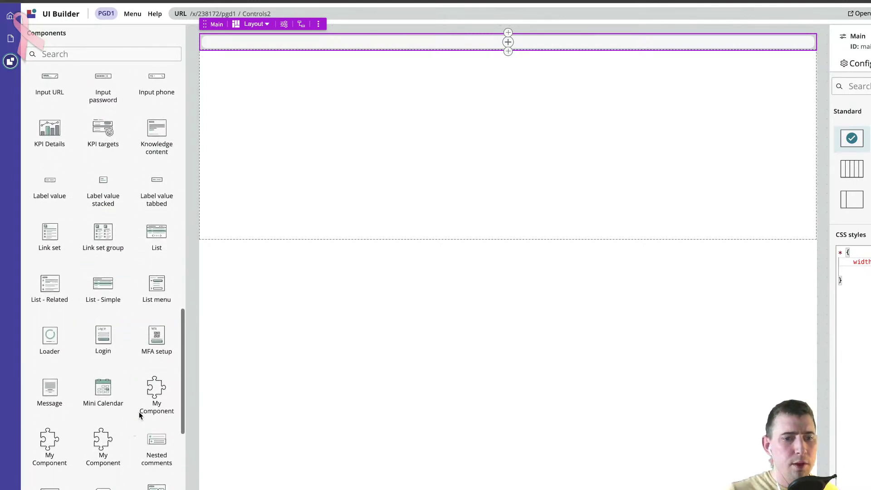
drag(160, 390, 311, 41)
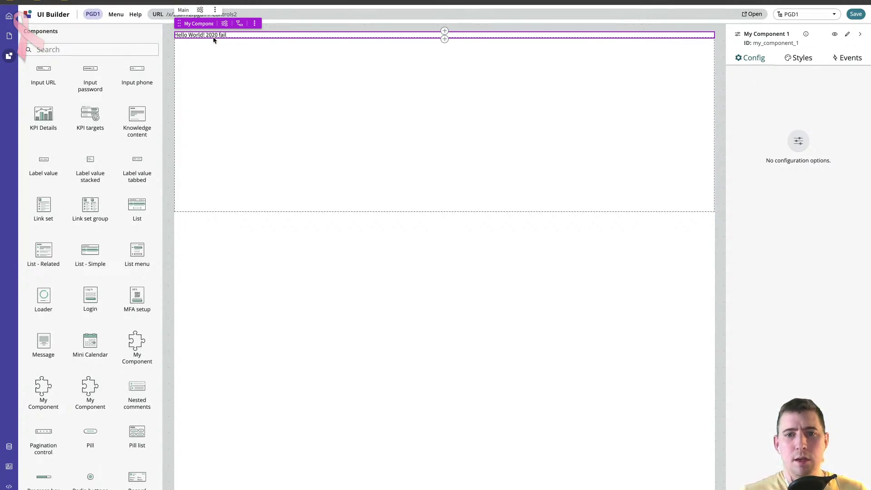
Check the draw.io use case diagram, return to UI Builder, and delete My Component from the Main container.
key(alt+Tab)
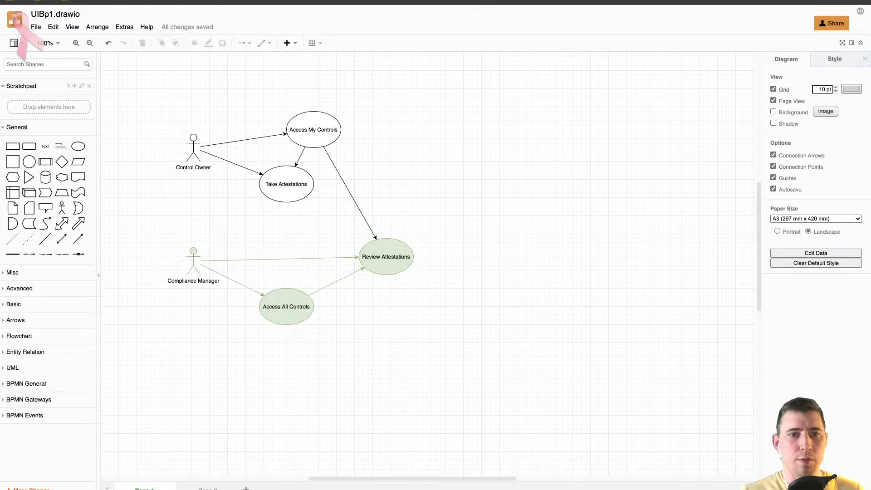
key(alt+Tab)
scroll(526, 245, up, 5)
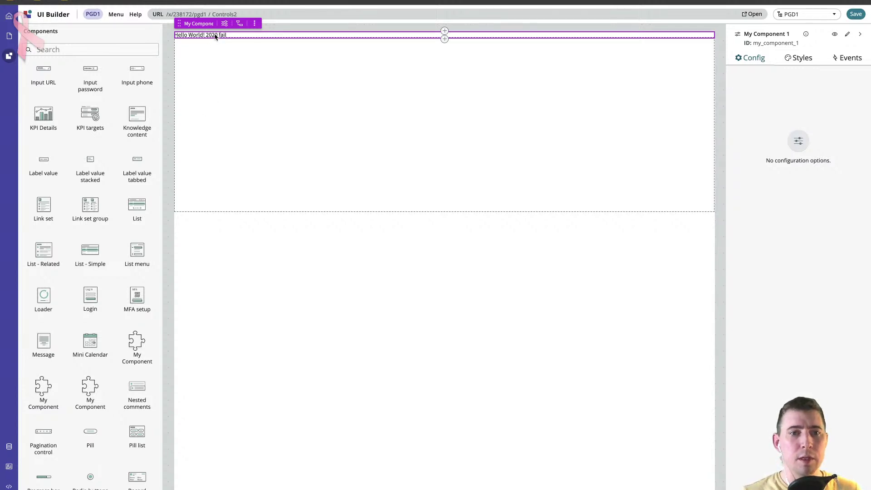
click(255, 23)
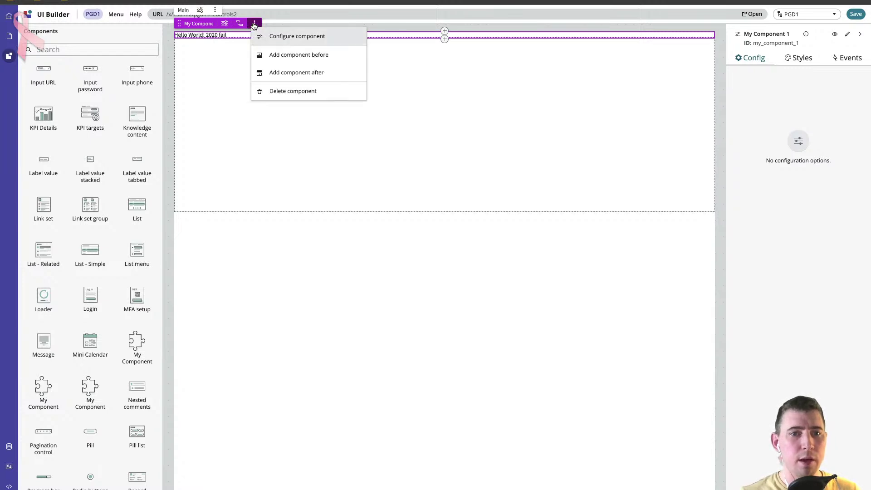
click(294, 92)
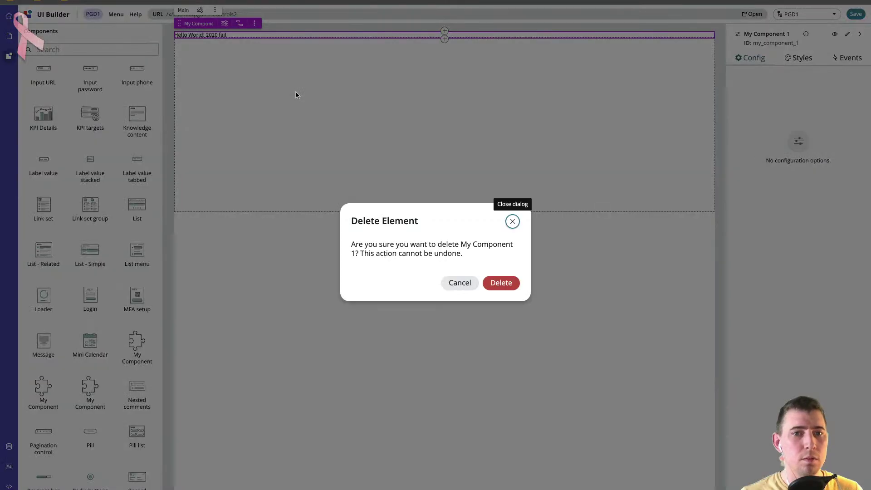
click(499, 286)
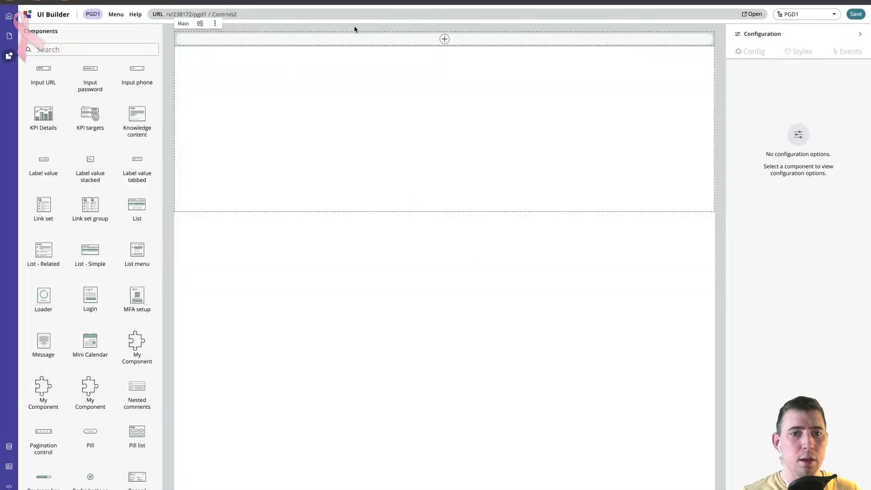
Browse the available components and search the component library for list.
click(443, 41)
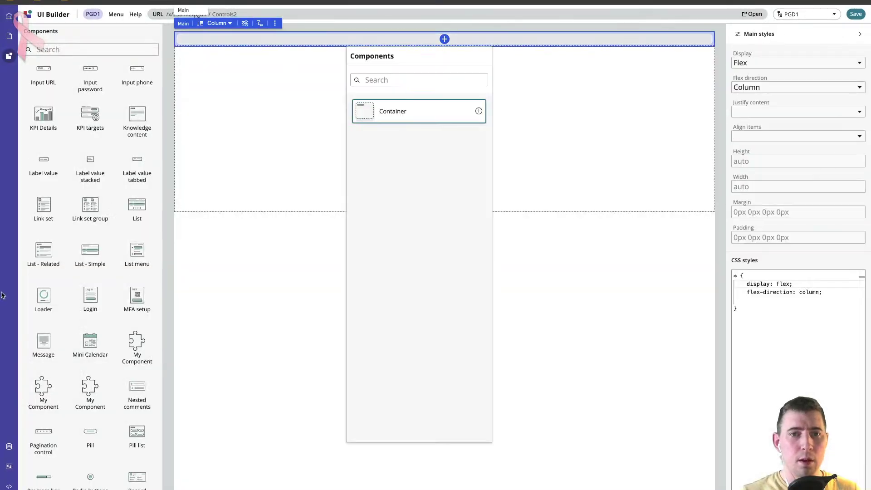
scroll(91, 304, down, 2)
click(208, 266)
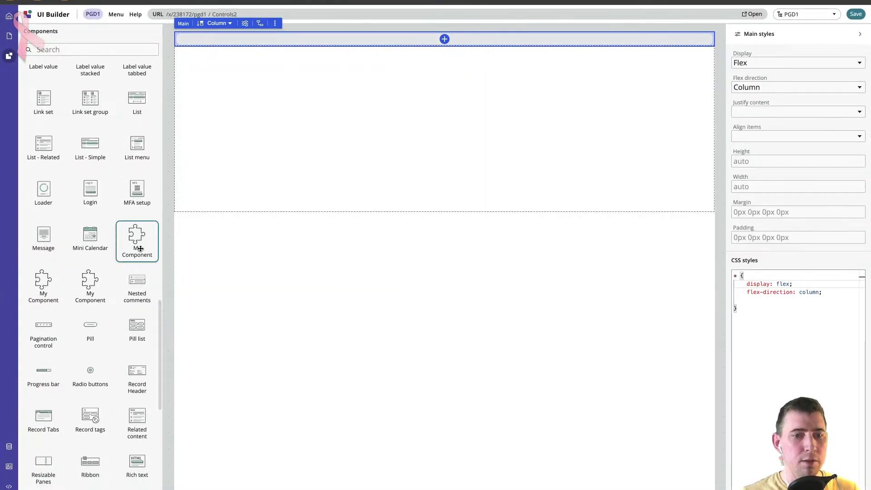
scroll(58, 295, down, 3)
scroll(77, 286, down, 4)
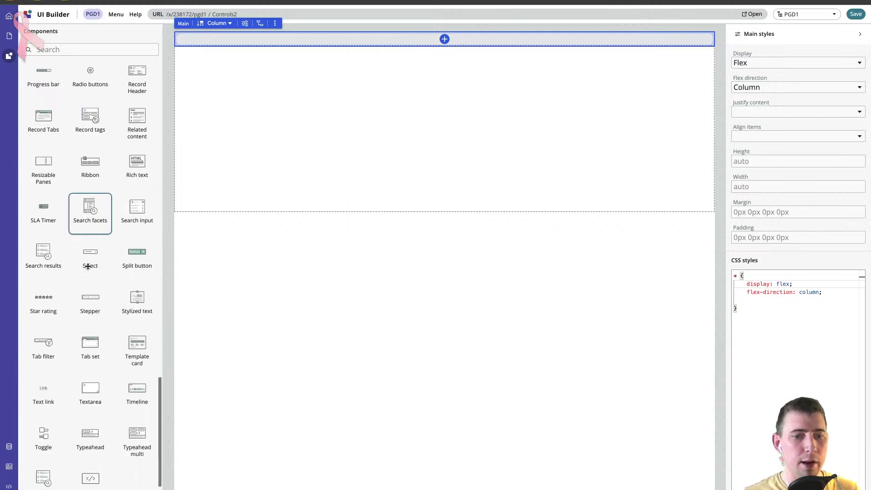
scroll(111, 238, up, 2)
scroll(111, 238, up, 5)
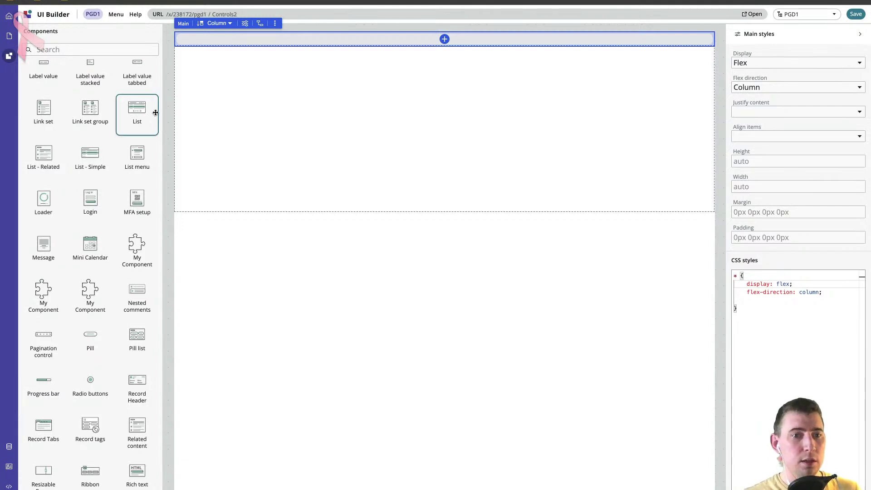
click(81, 51)
text(list)
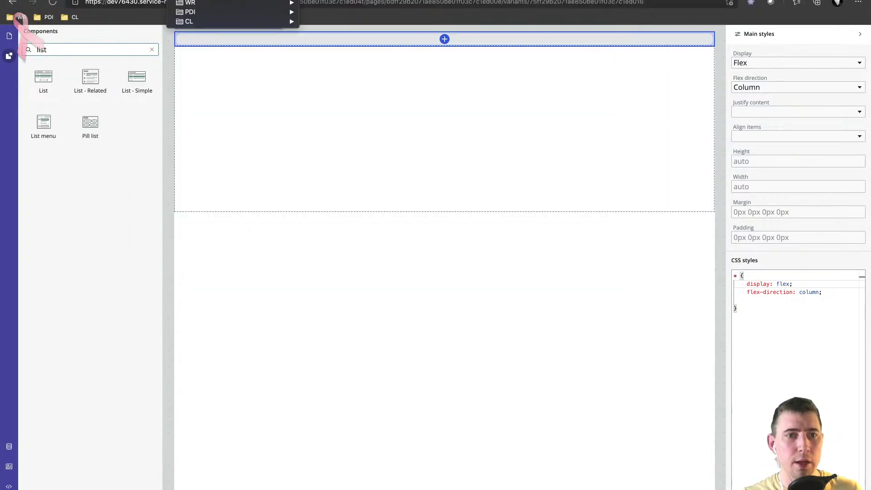
Switch to the draw.io diagram's second page and move the List of Attestations box closer to Control Record.
key(ctrl+Tab)
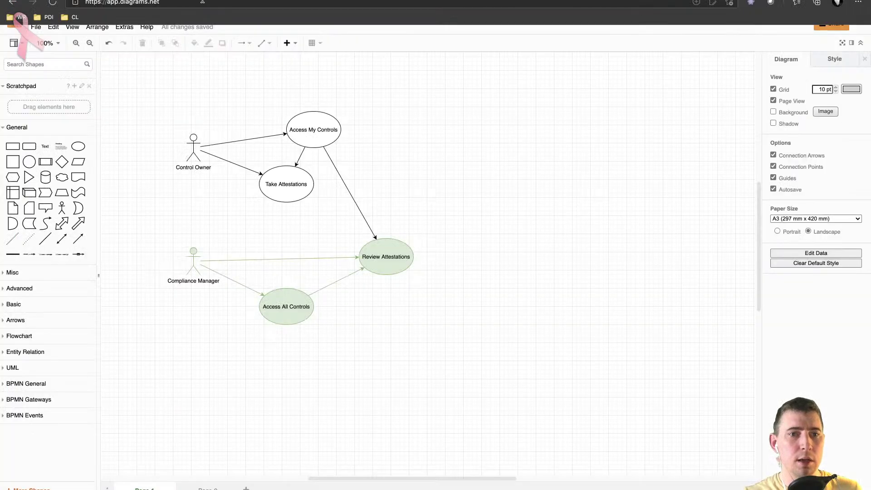
key(ctrl+shift+Page_Down)
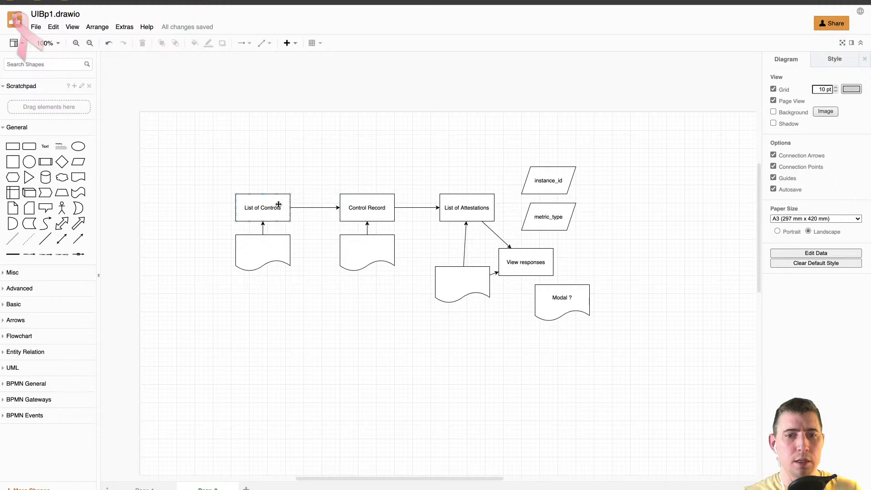
click(361, 207)
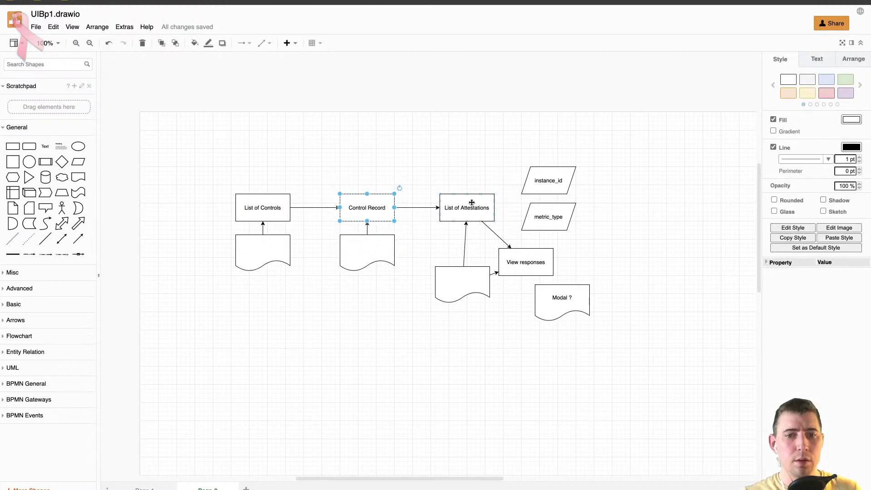
drag(461, 210, 439, 209)
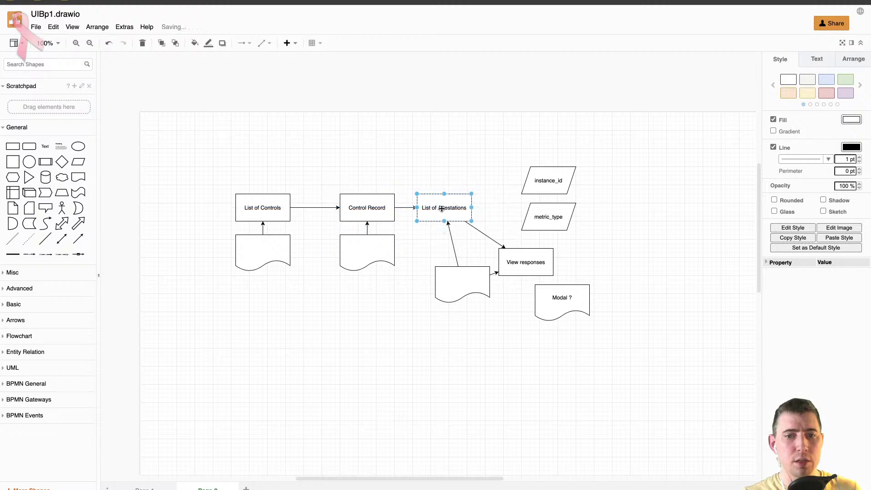
click(380, 263)
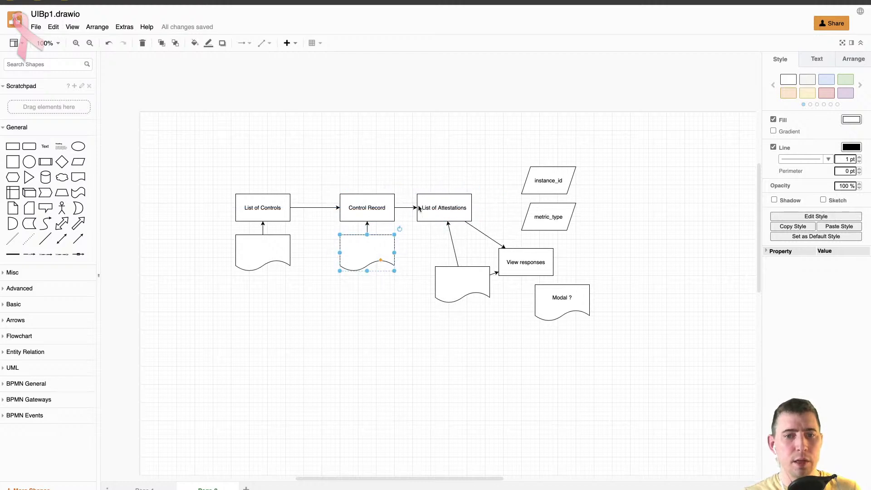
Return to UI Builder, add a List component to the Main container, and set its title to Controls.
key(super+Tab)
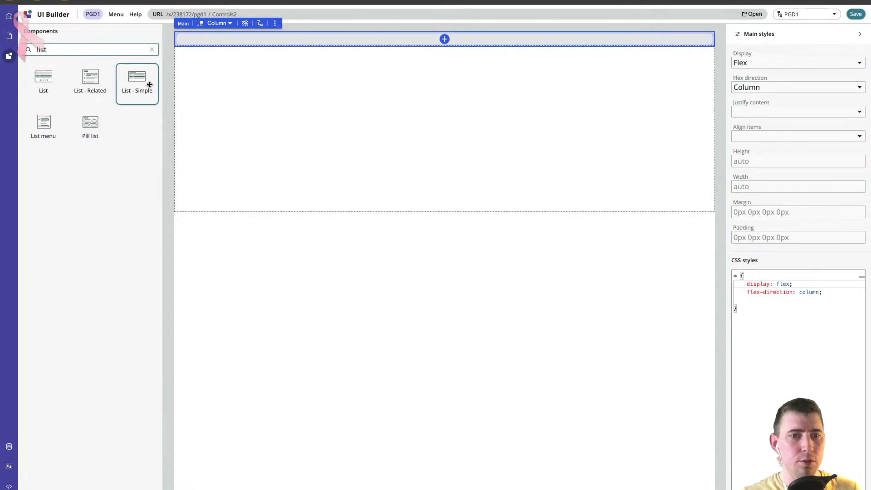
drag(45, 82, 403, 39)
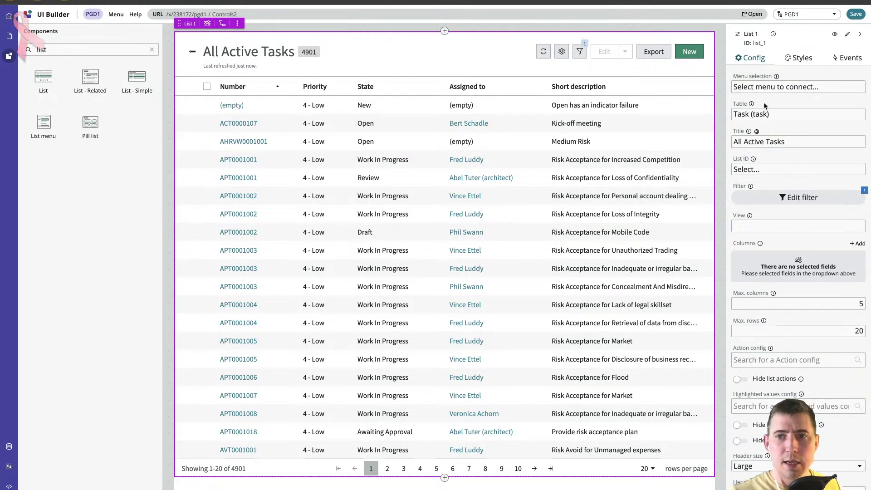
click(799, 143)
key(ctrl+a)
text(Contrls)
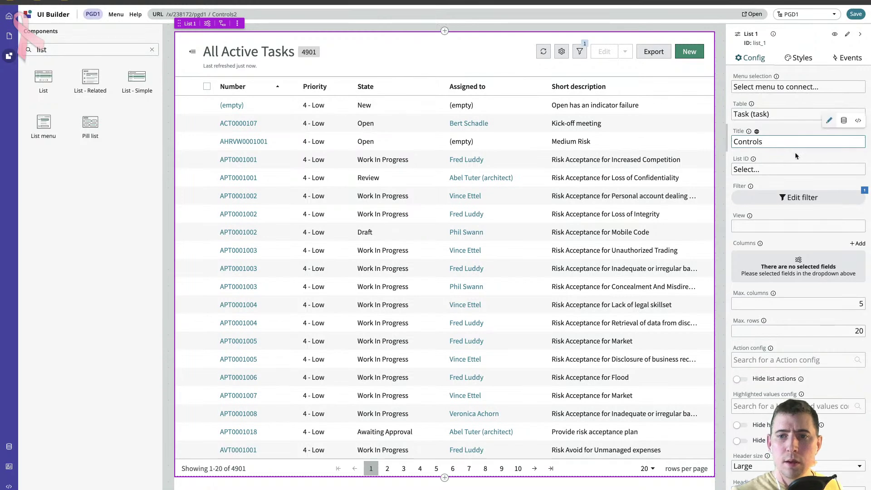
Set the list component's List ID to controls, leaving its filter unedited.
click(817, 170)
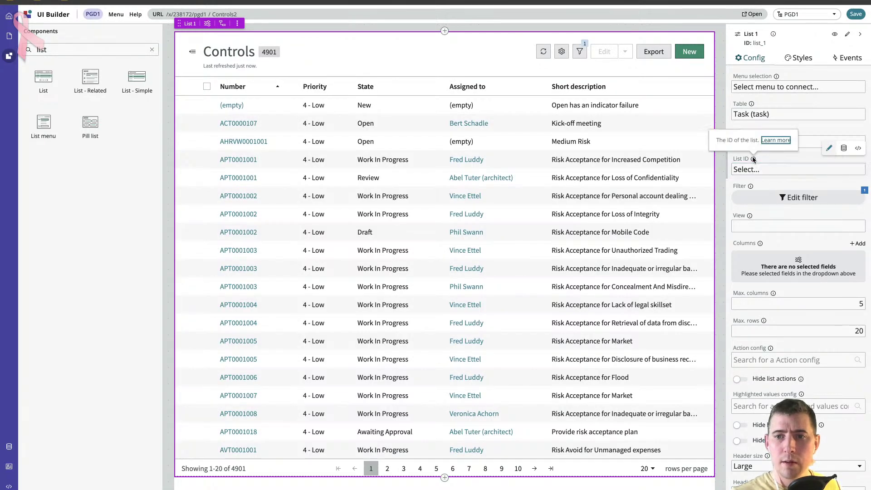
click(774, 167)
triple_click(768, 172)
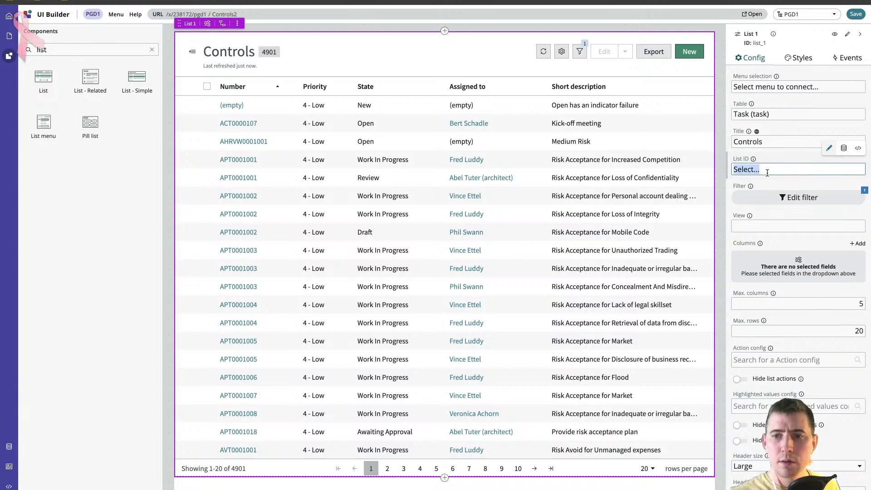
text(controls)
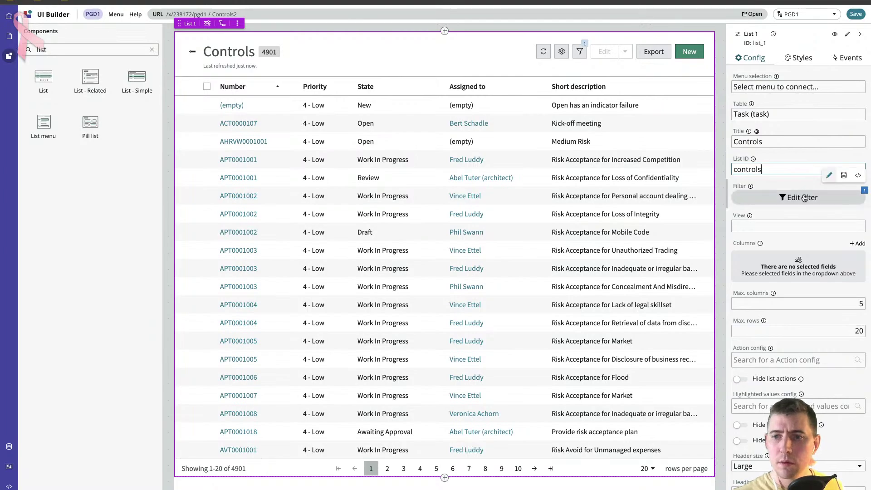
click(800, 198)
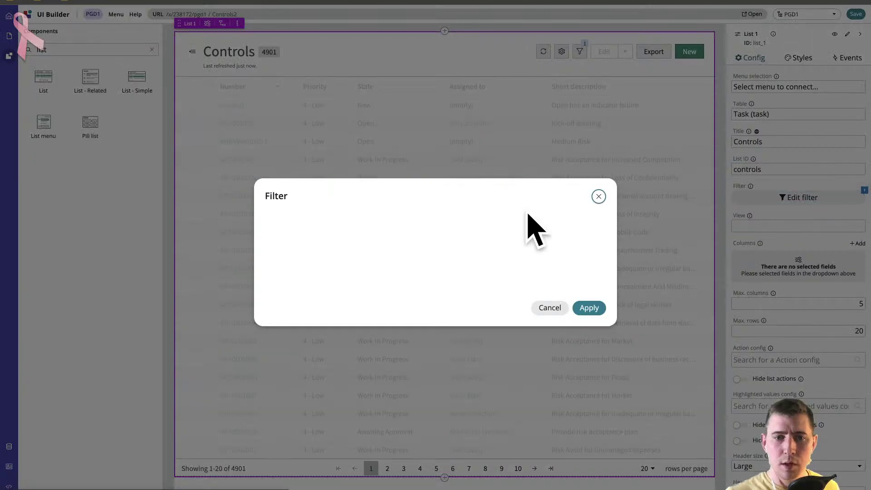
click(550, 308)
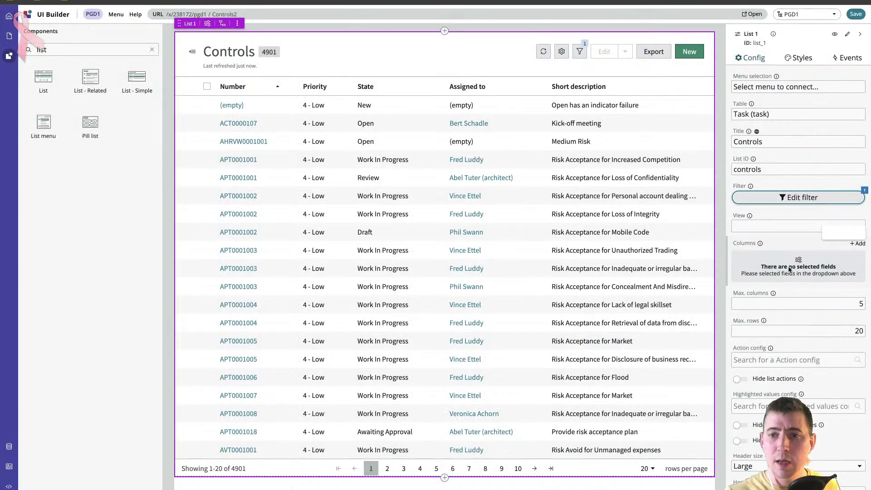
Set the list component's table to Control (sn_compliance_control).
click(796, 114)
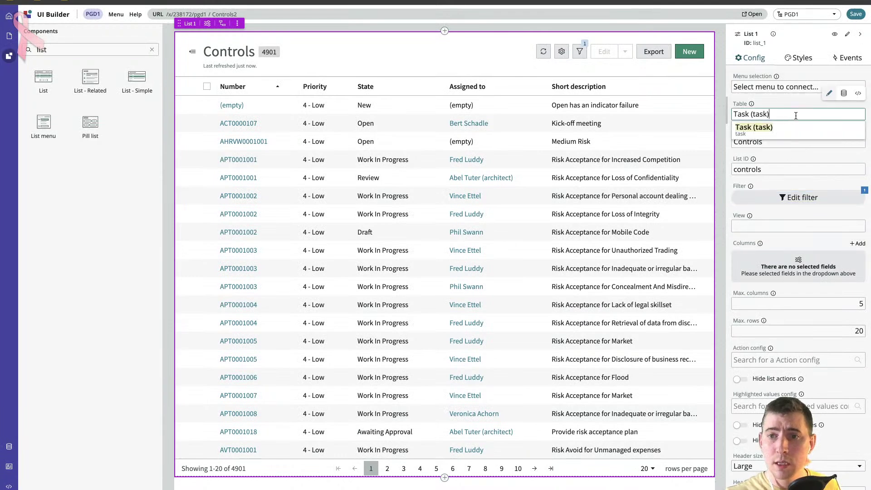
click(807, 115)
key(ctrl+a)
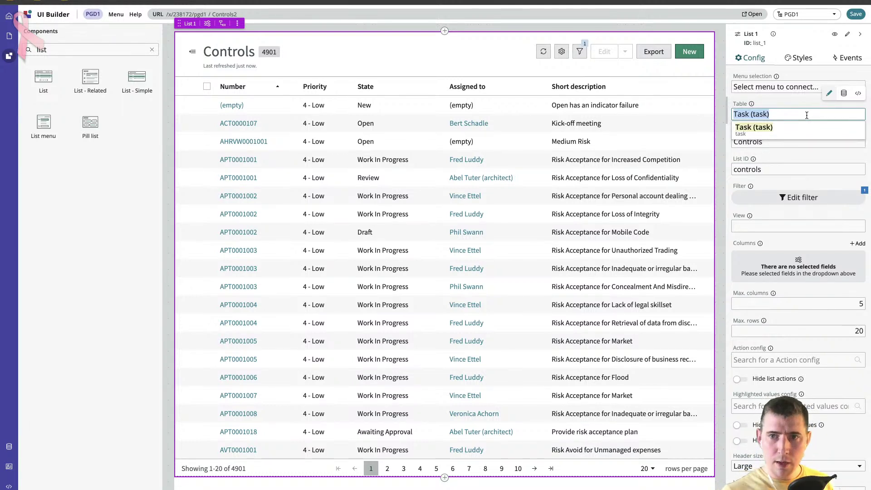
text(sn_comp)
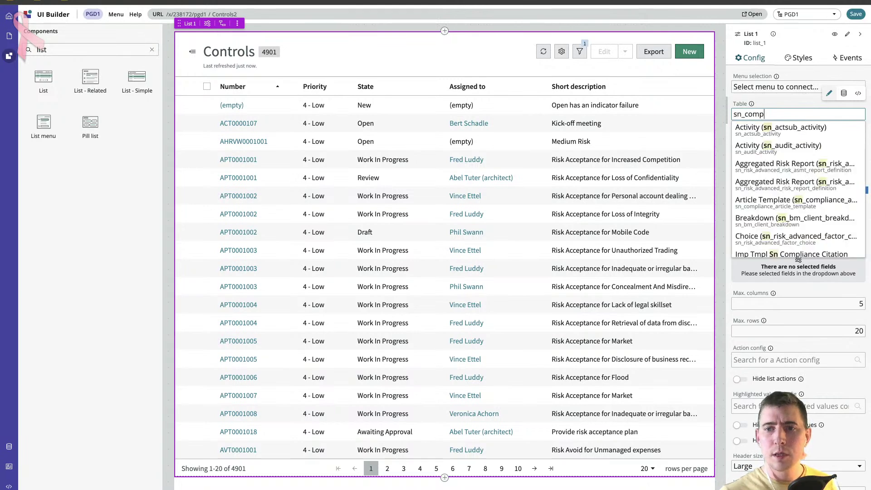
text(liance_control)
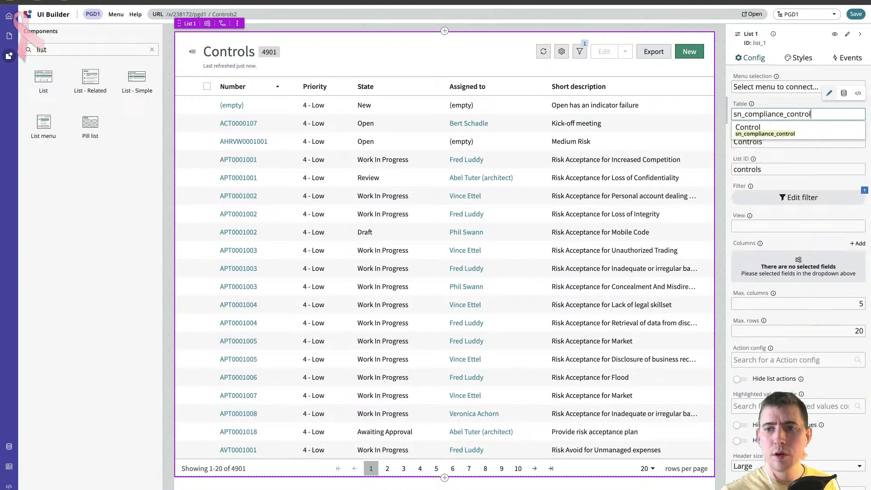
text(])
text())
key(BackSpace)
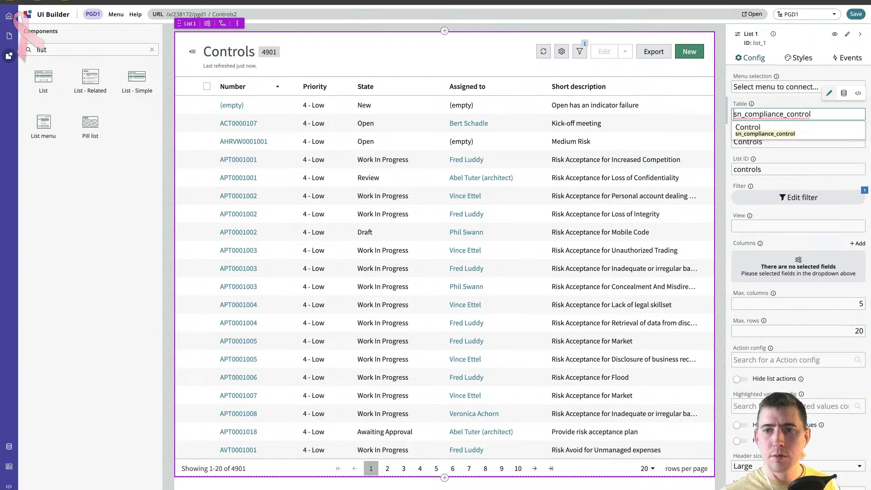
text(()
key(BackSpace)
click(789, 134)
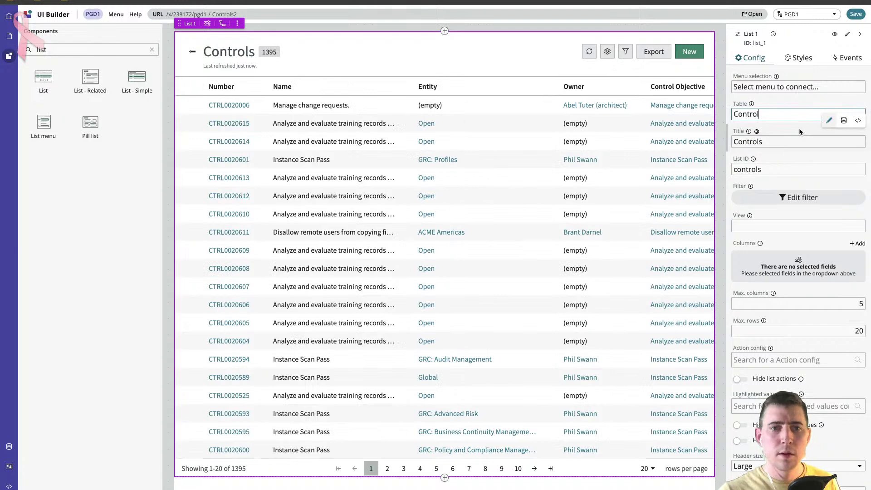
Filter the Controls list to records where Active is true and apply the condition.
click(850, 206)
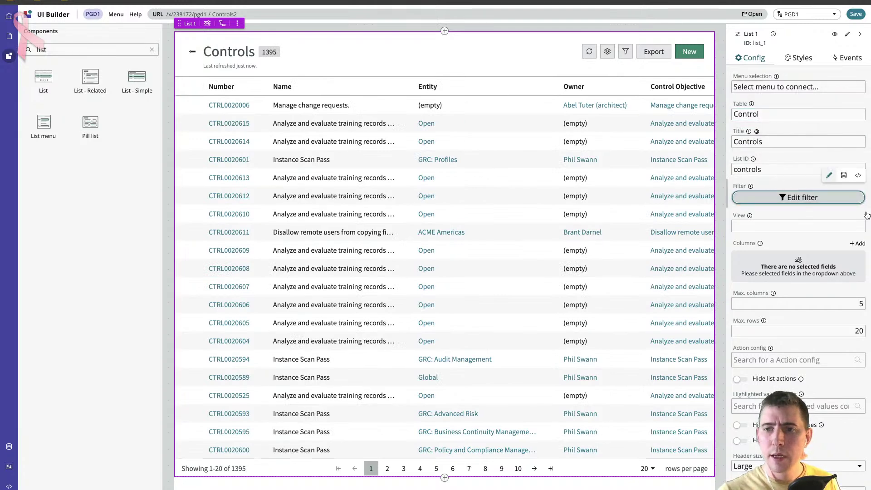
click(779, 200)
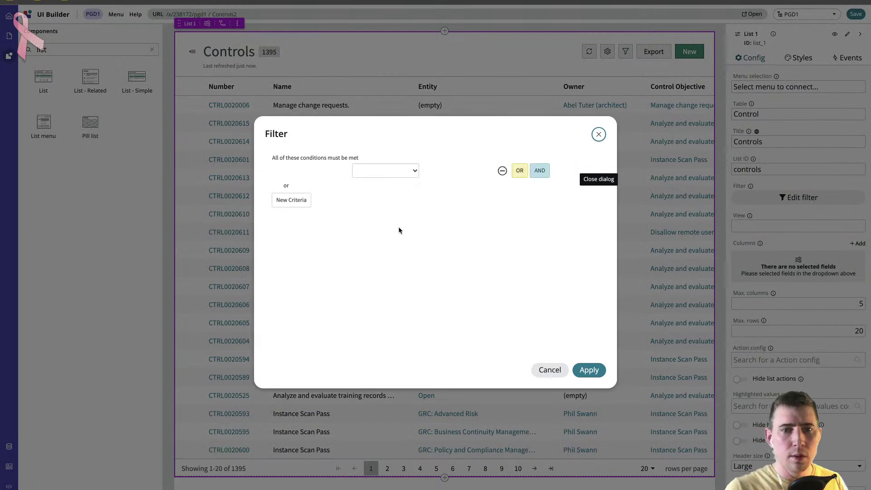
click(317, 171)
text(t)
click(325, 208)
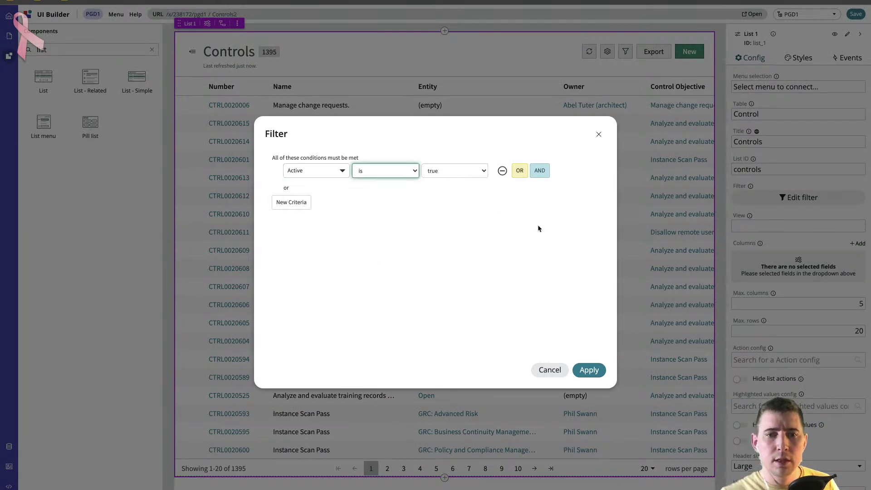
click(589, 370)
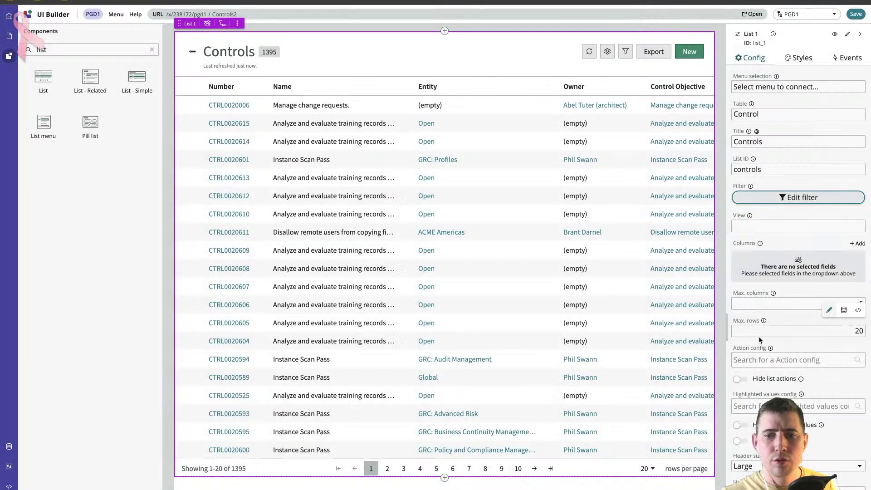
Save the Controls page and open it as a live page.
click(856, 15)
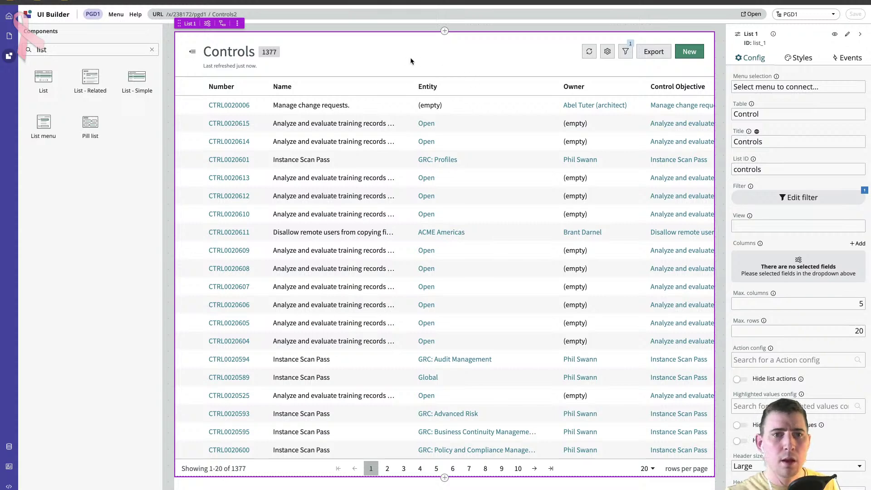
click(753, 14)
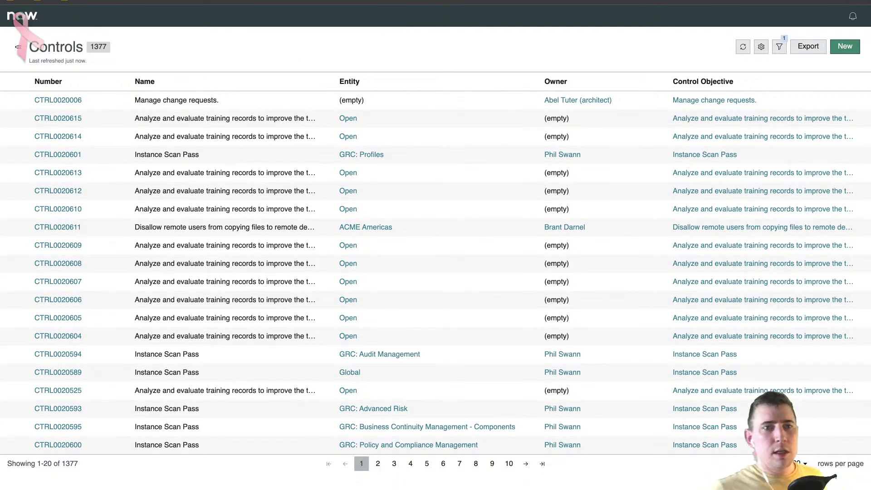
Switch to the draw.io diagram and colour the List of Controls box and the document shape beneath it light blue.
key(super+Tab)
click(208, 168)
drag(210, 167, 325, 372)
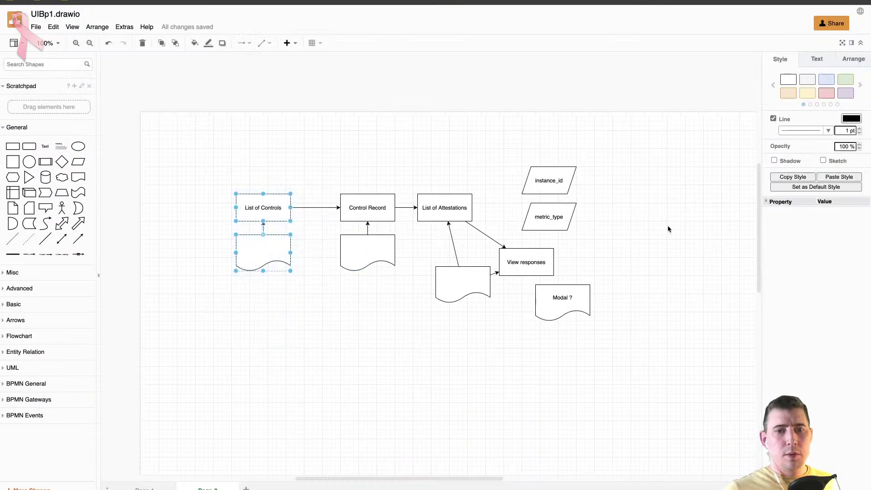
click(846, 80)
click(827, 80)
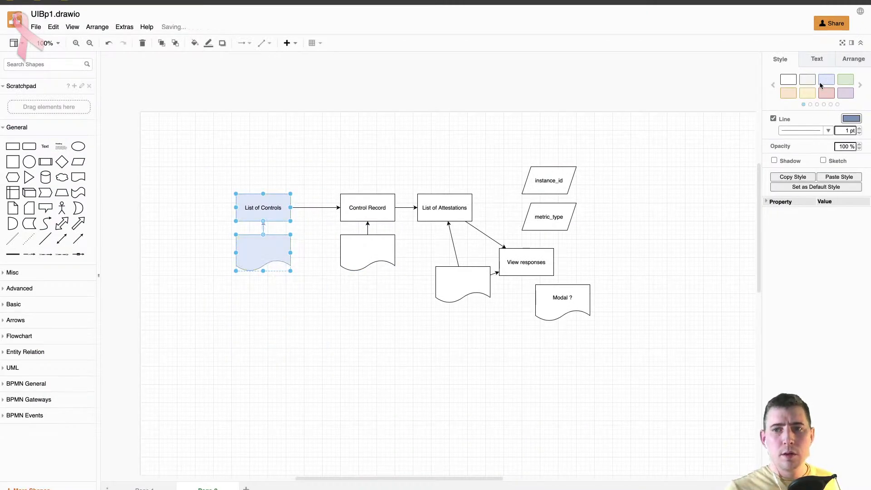
click(408, 174)
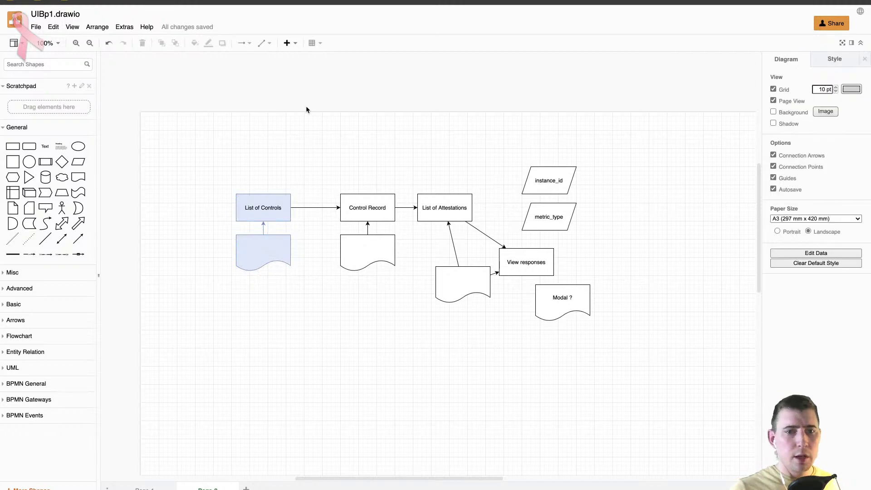
drag(192, 181, 303, 346)
drag(330, 175, 409, 302)
click(383, 177)
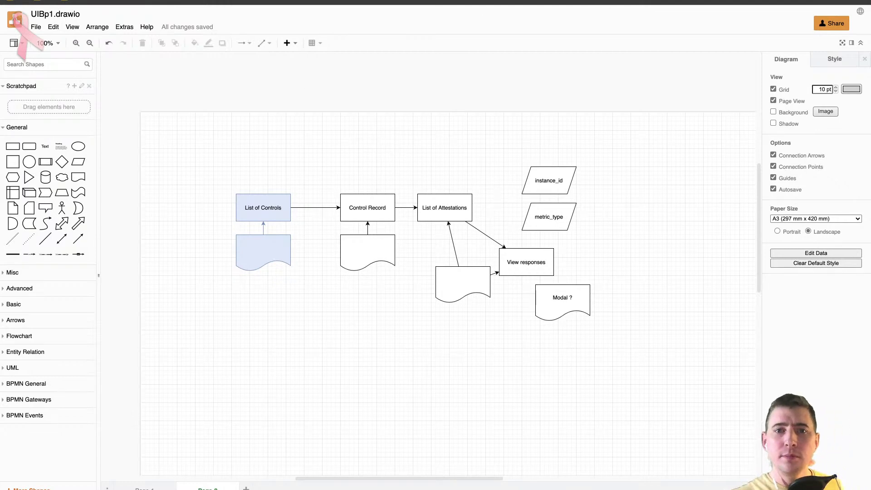
Return to the live Controls page, check the Number column's grouping and filter options, and close the page.
key(alt+Tab)
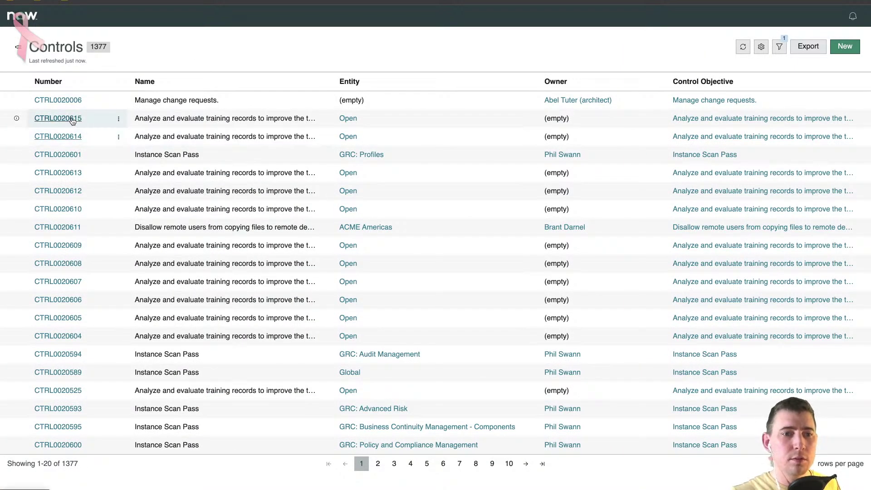
click(118, 119)
click(119, 100)
click(101, 108)
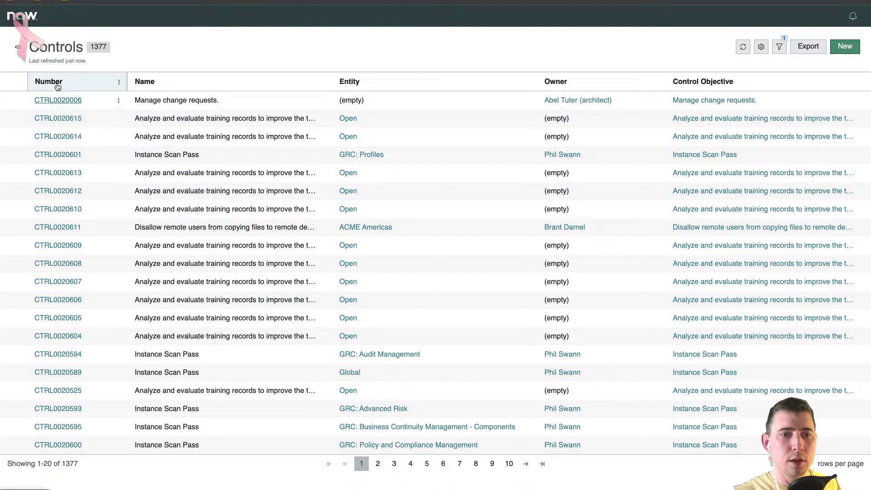
click(119, 82)
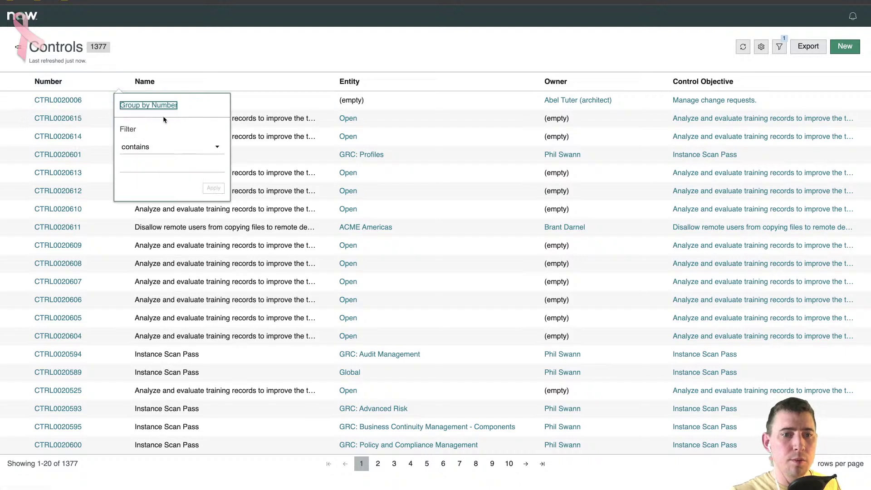
click(150, 64)
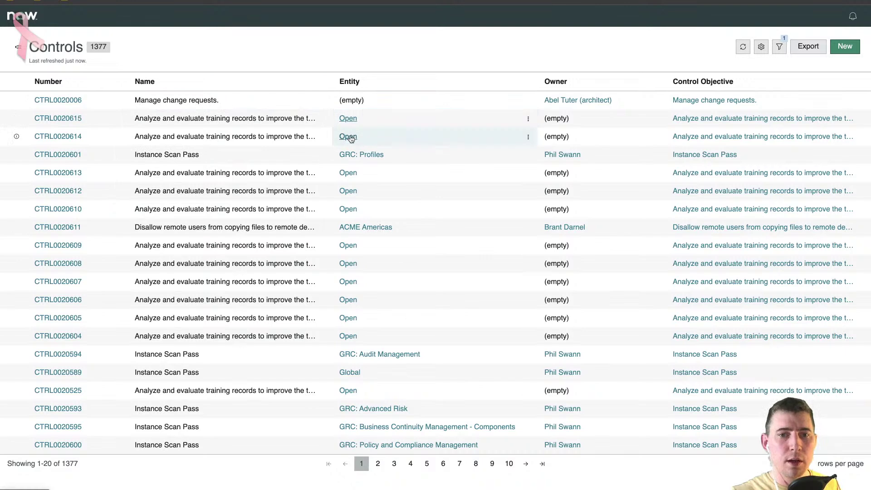
click(257, 123)
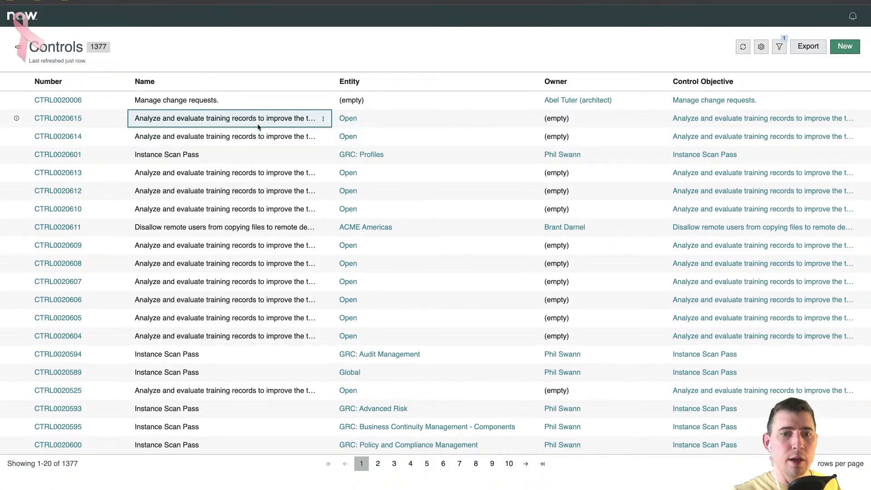
key(ctrl+w)
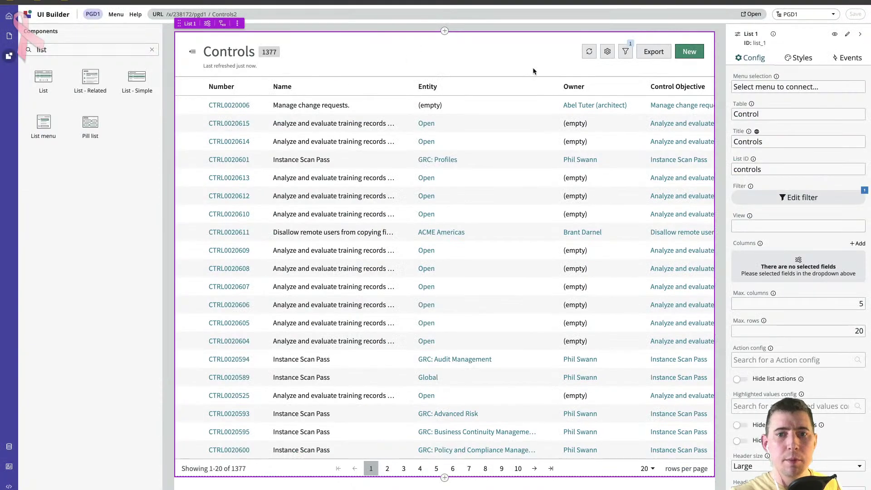
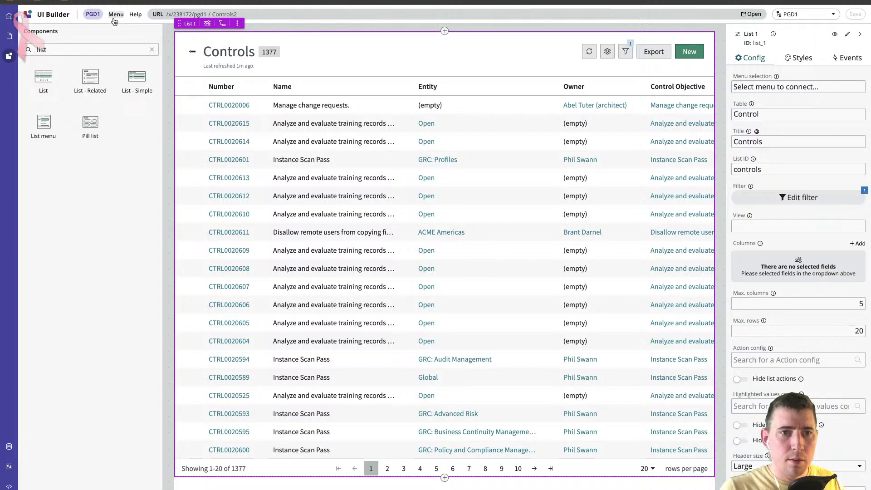
Reopen the PGD1 experience from the UI Builder home and show its page structure.
click(8, 16)
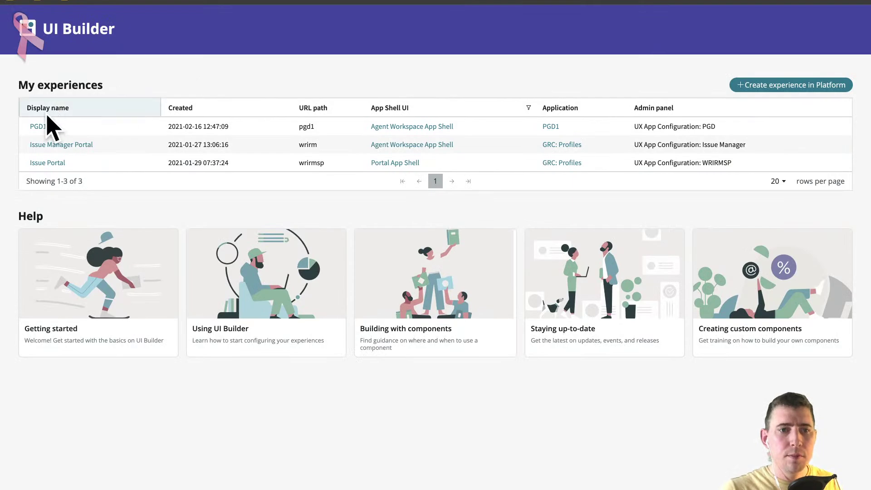
click(38, 126)
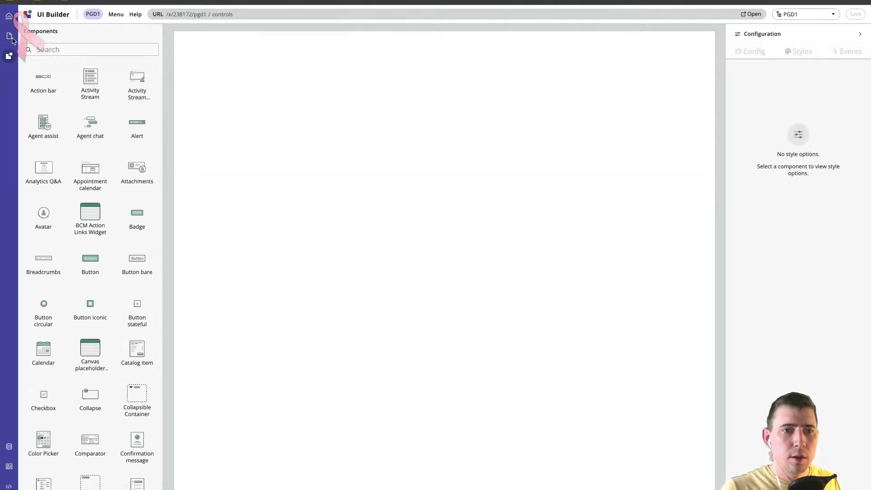
click(9, 37)
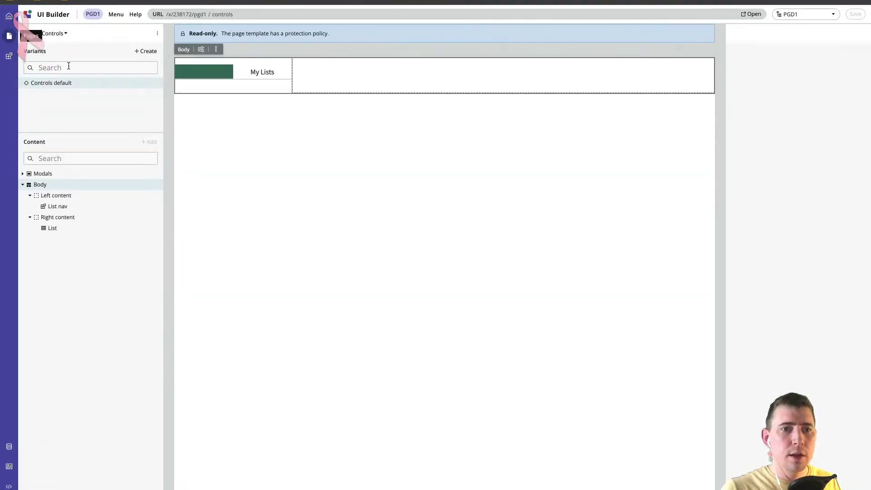
Examine the Modal Container (Viewport) in the read-only Controls page's content tree and close its preview.
click(22, 184)
click(22, 174)
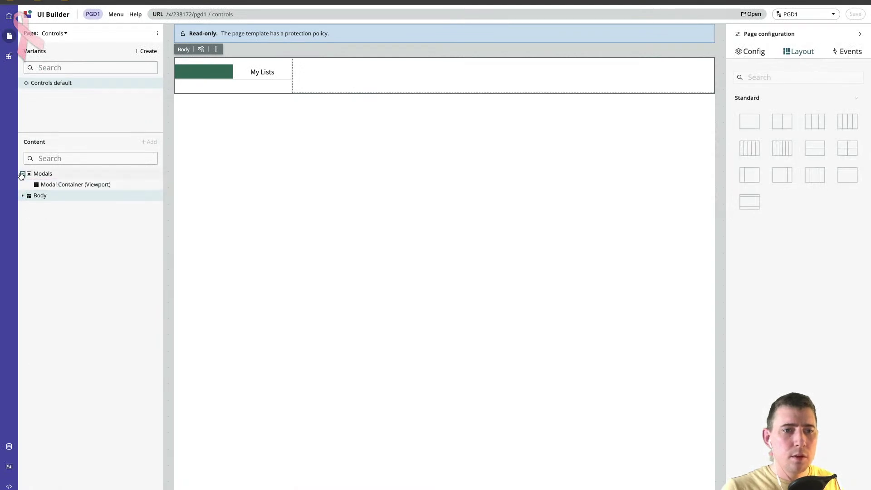
click(78, 185)
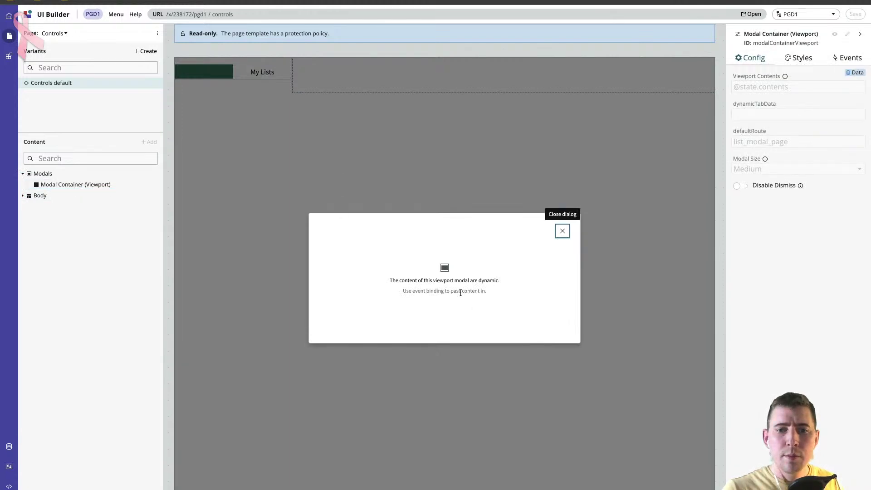
click(564, 233)
click(86, 184)
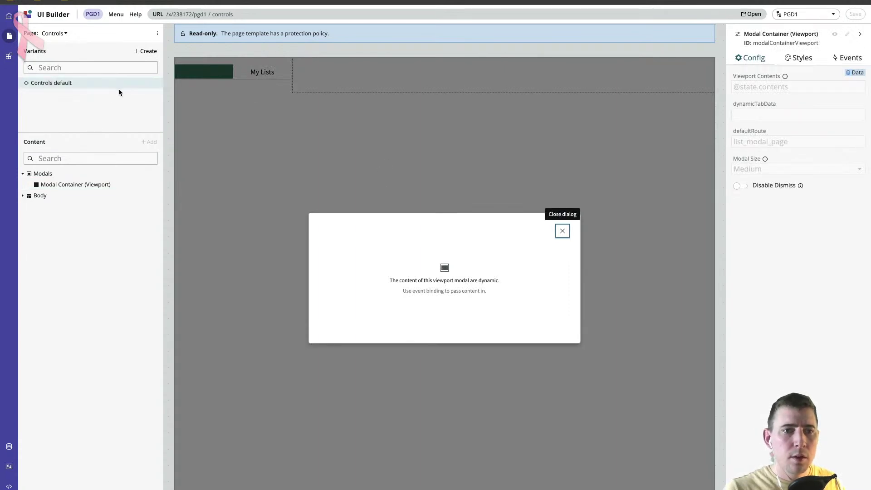
click(562, 231)
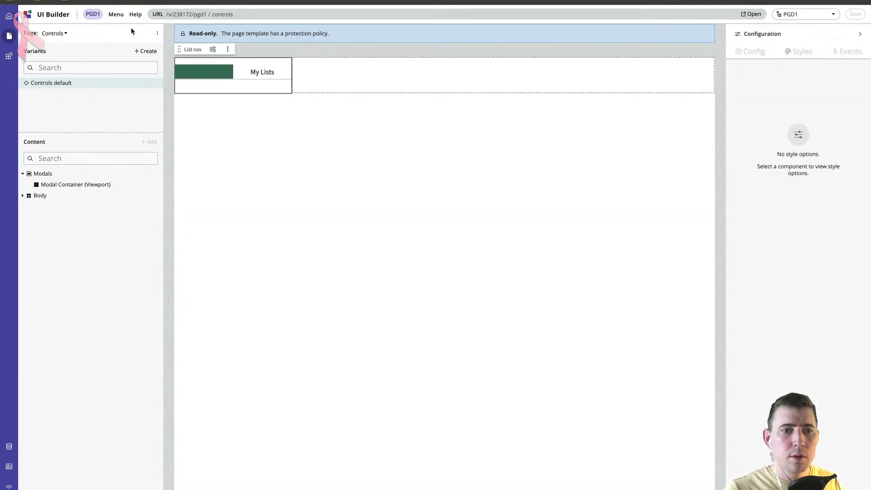
Try to switch to the second page named Controls in the PGD1 experience.
click(64, 33)
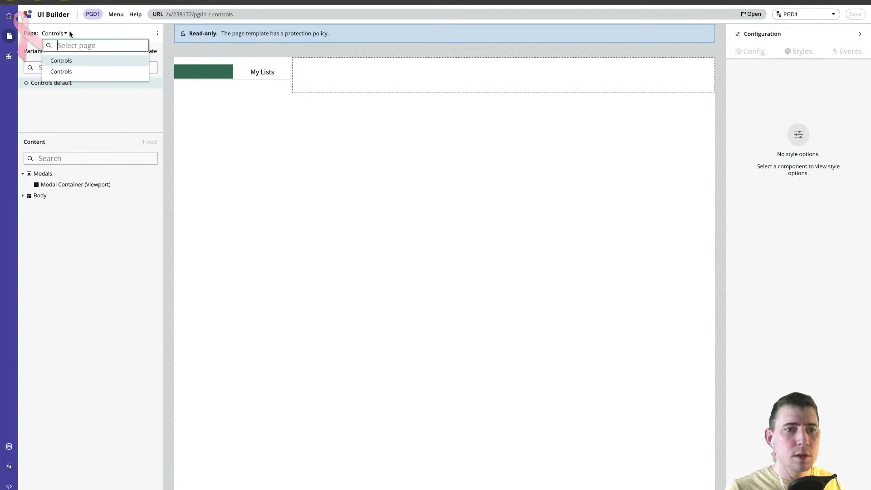
click(72, 70)
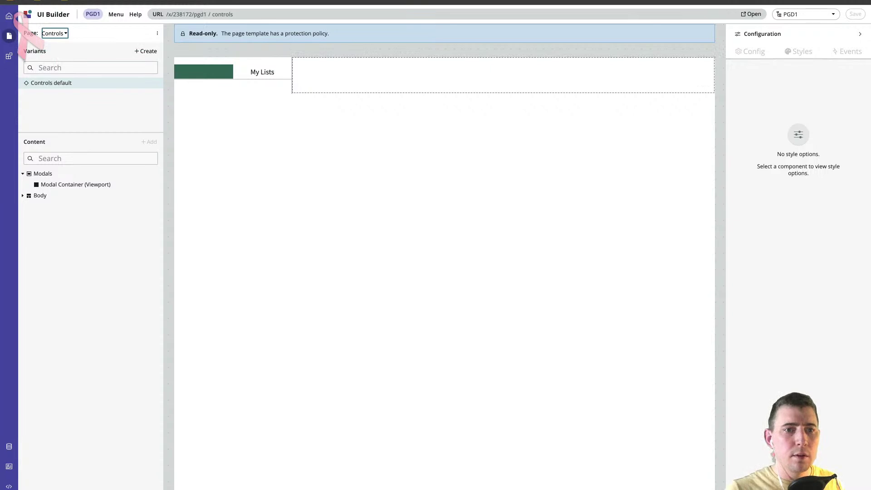
click(859, 34)
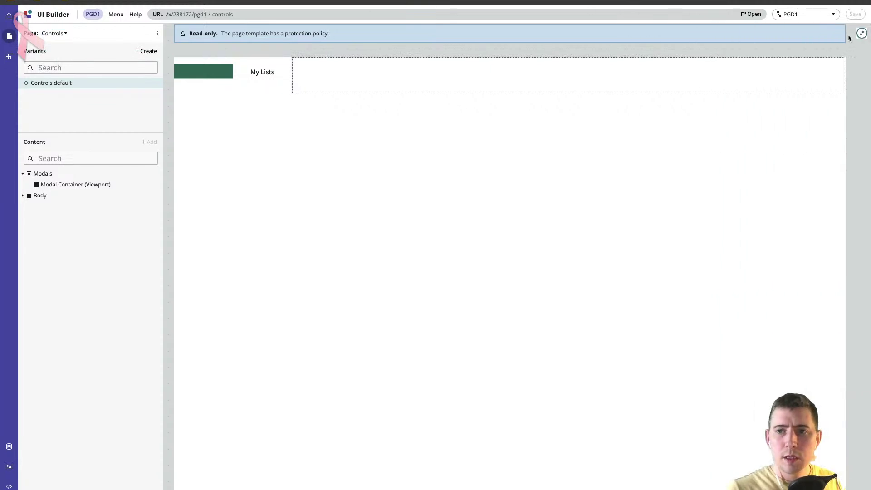
click(862, 34)
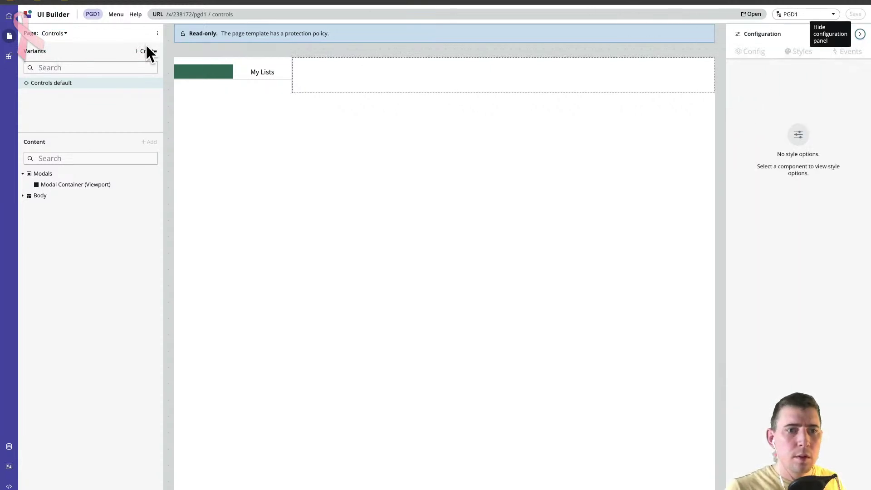
Rename the read-only Controls page to Controls_temp in its page settings and save the change.
click(156, 35)
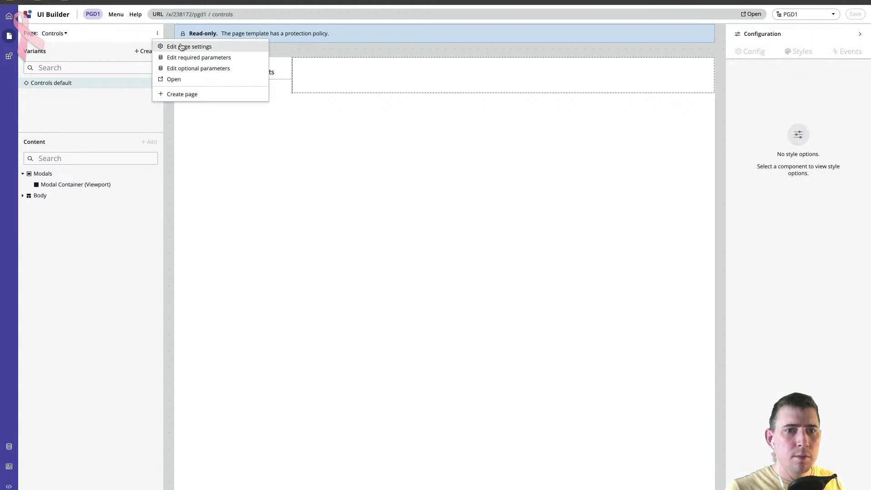
click(181, 45)
click(335, 170)
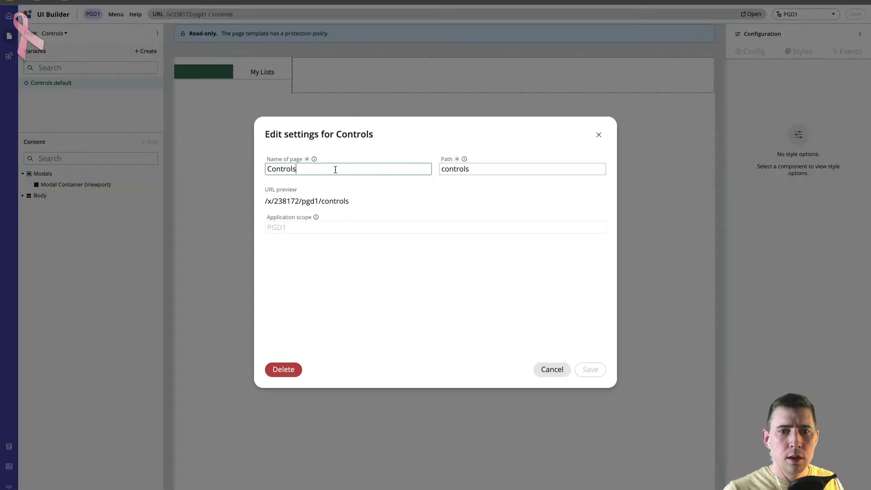
text(_temp)
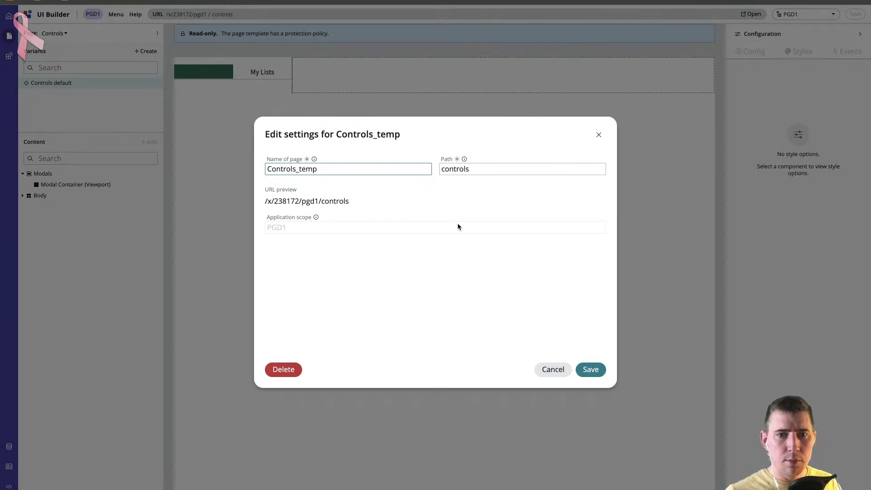
click(590, 370)
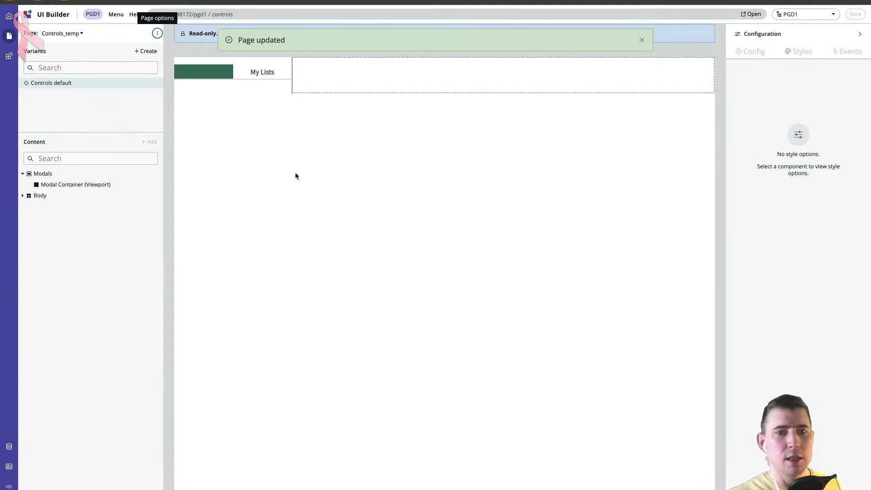
Switch to draw.io and review the Compliance Manager use cases on Page 1 and the List of Controls to Control Record flow on Page 2.
key(alt+Tab)
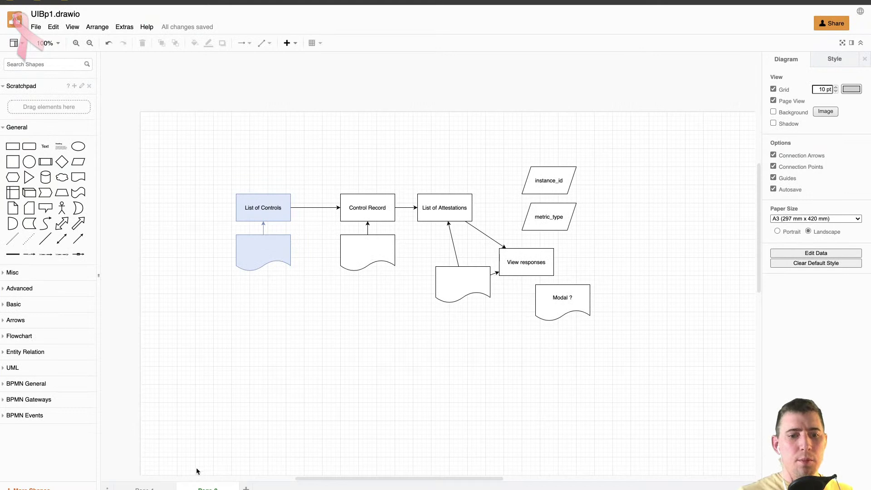
click(146, 488)
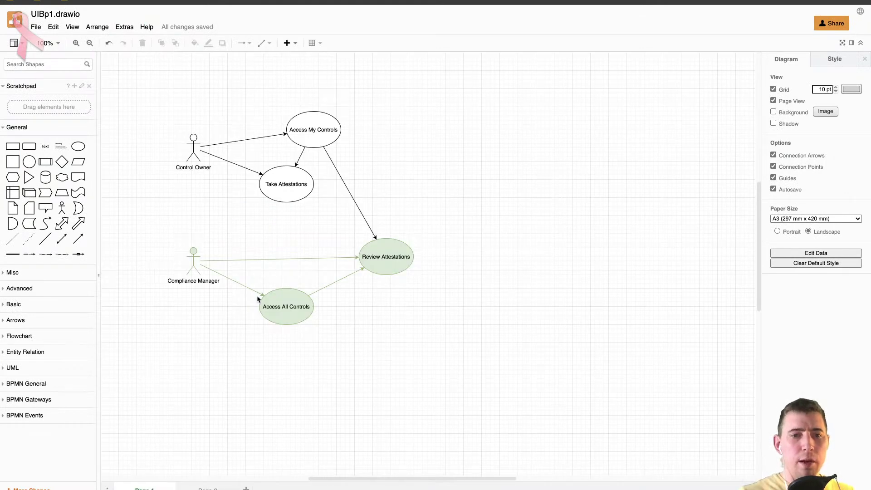
drag(144, 223, 227, 270)
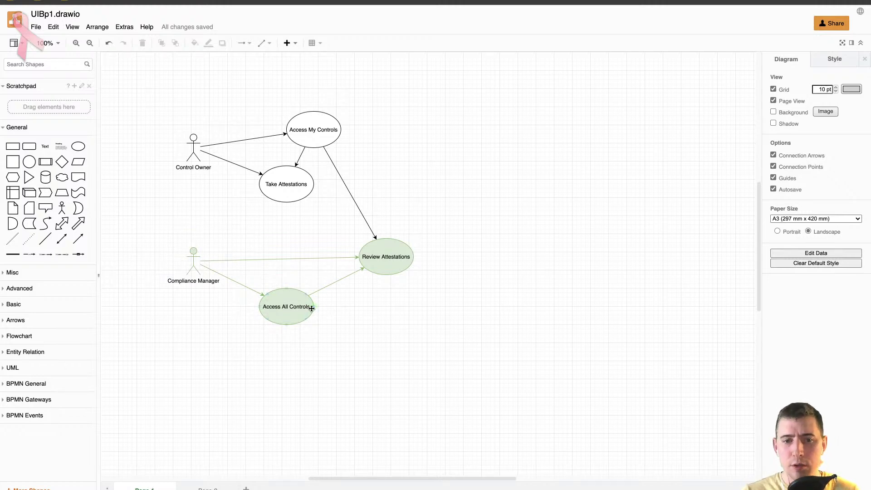
click(389, 253)
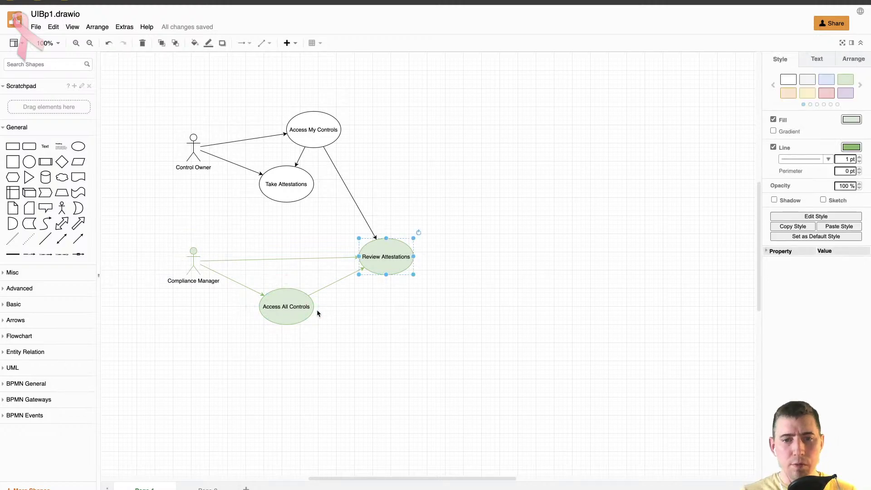
click(208, 487)
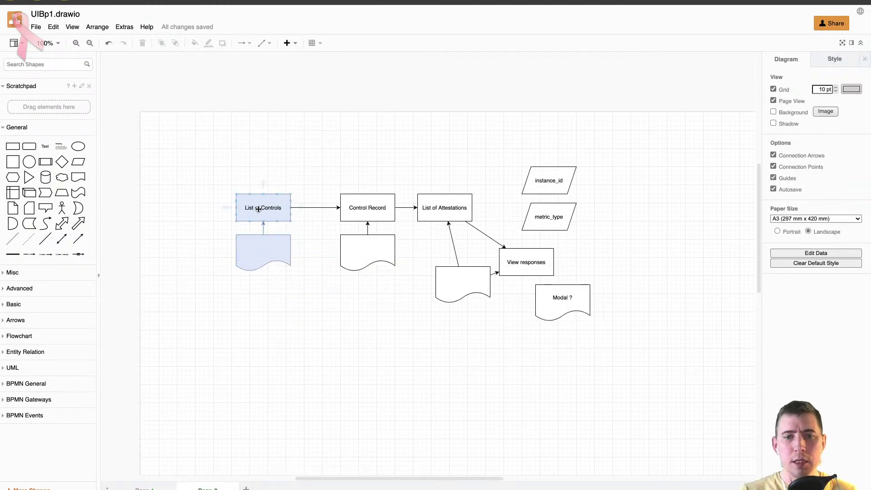
click(254, 207)
click(363, 207)
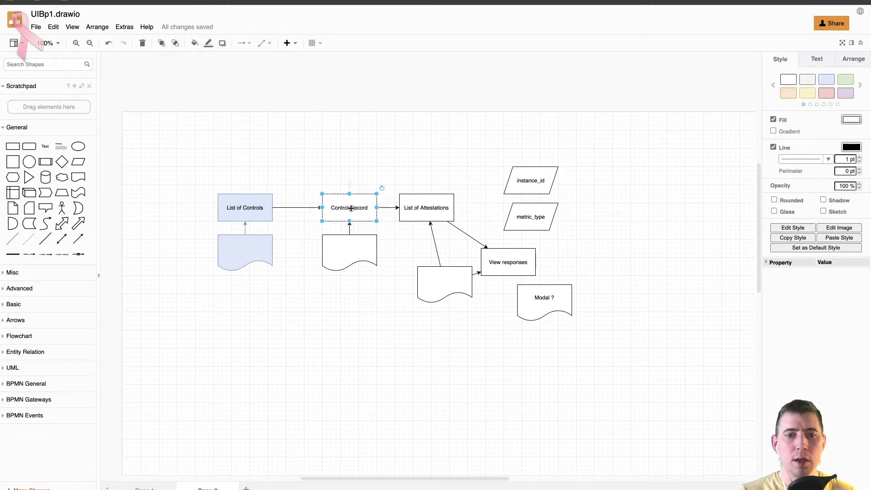
Move the document shape under Control Record slightly lower and draw an arrow from it to List of Attestations.
drag(360, 256, 411, 223)
click(395, 249)
click(376, 257)
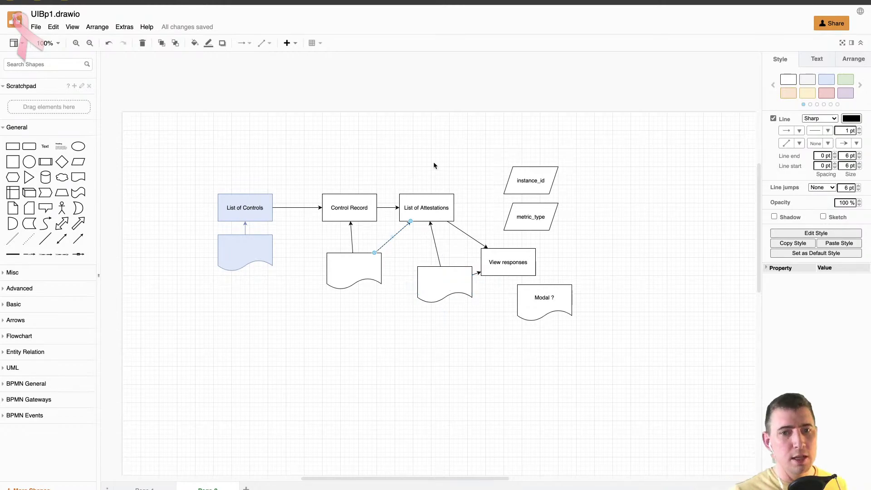
click(372, 177)
Switch back to UI Builder and open the Controls page containing the controls list.
click(417, 2)
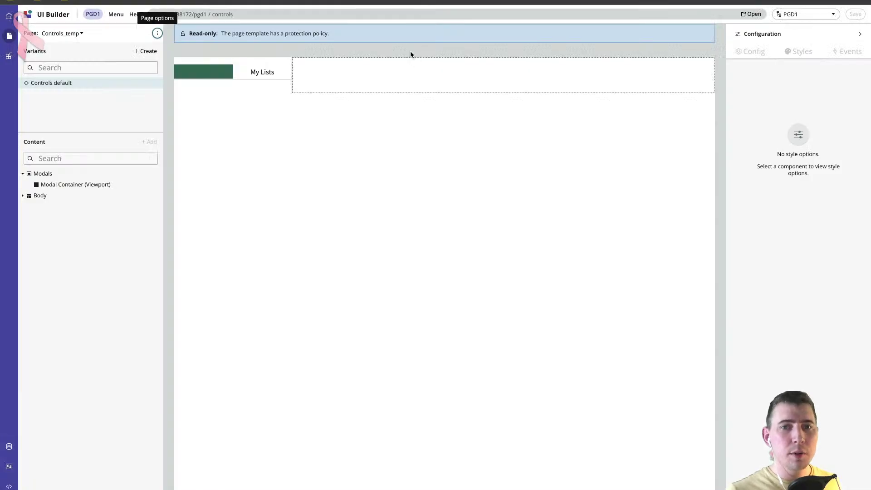
click(81, 34)
click(57, 61)
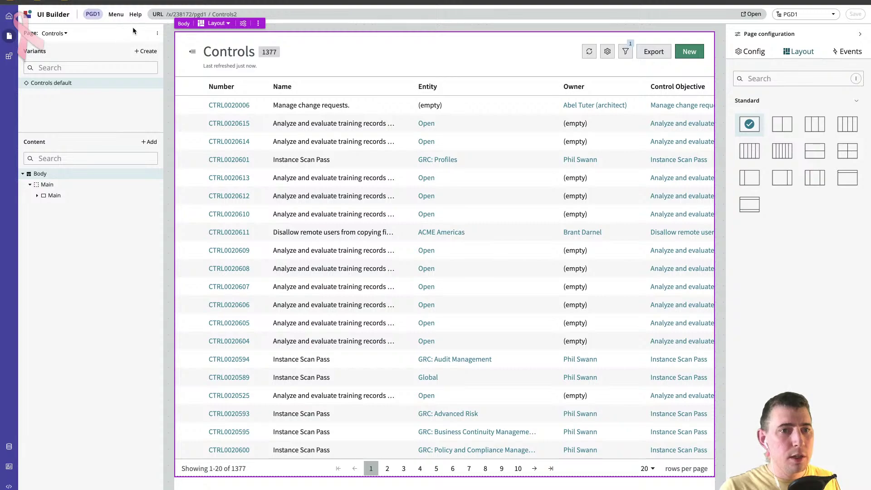
Start a new page in the PGD1 experience named Control with the path control.
click(155, 34)
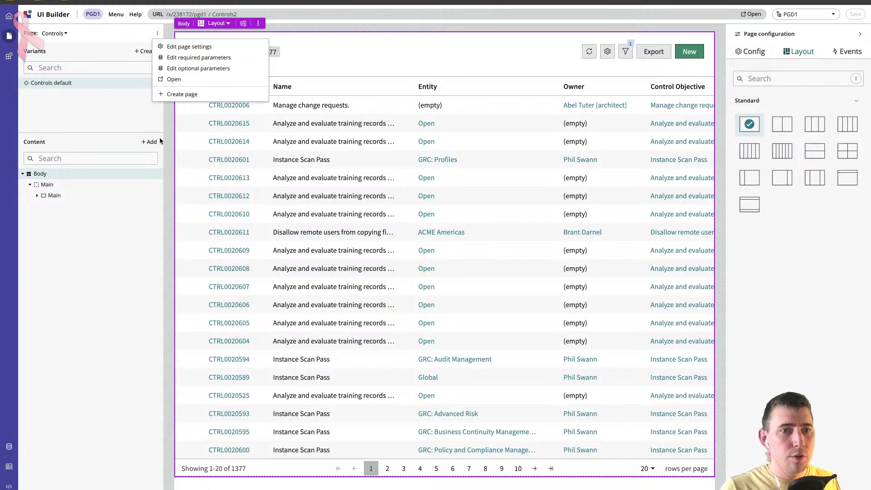
click(189, 93)
click(362, 187)
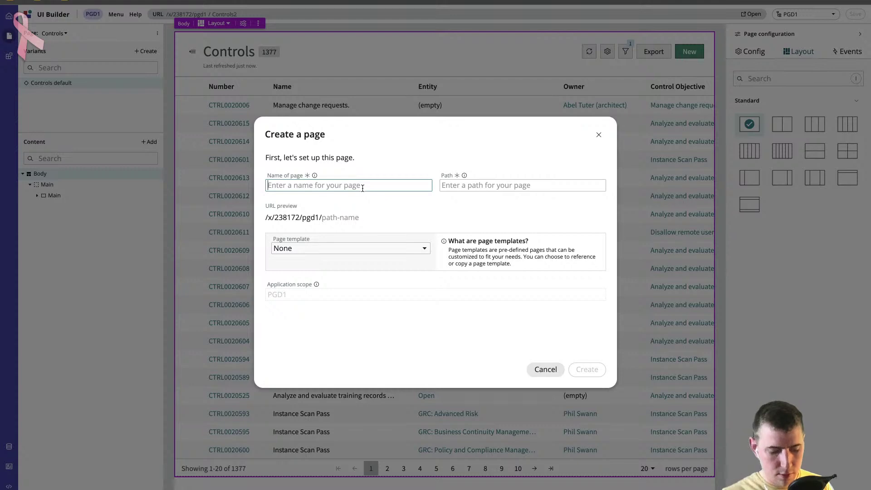
text(Control)
key(Tab)
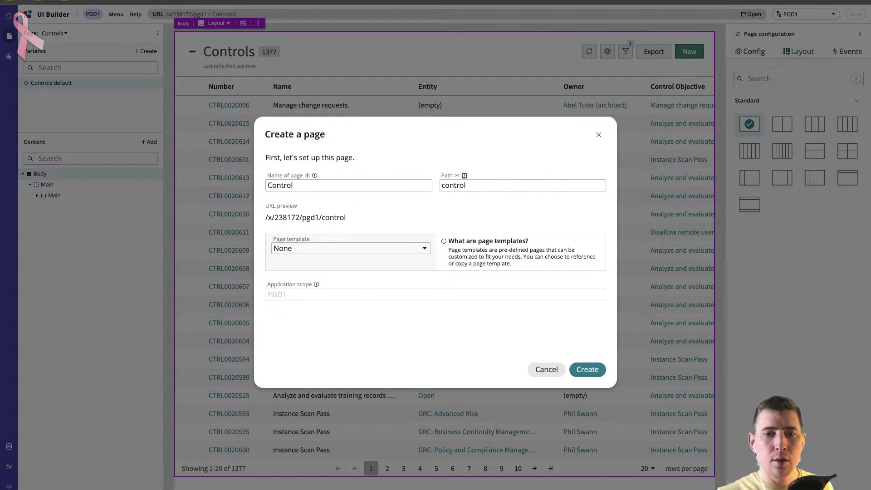
click(437, 212)
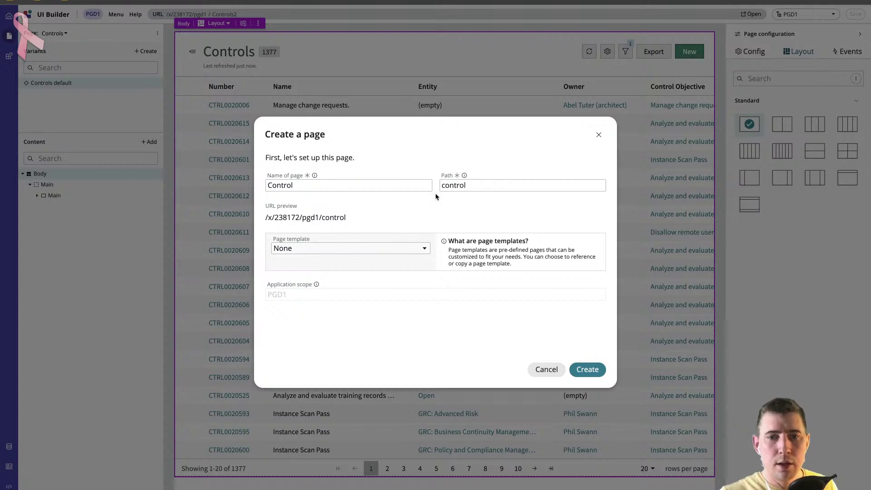
Choose the Record page template, set it to only copy the template's contents, and create the page.
click(368, 251)
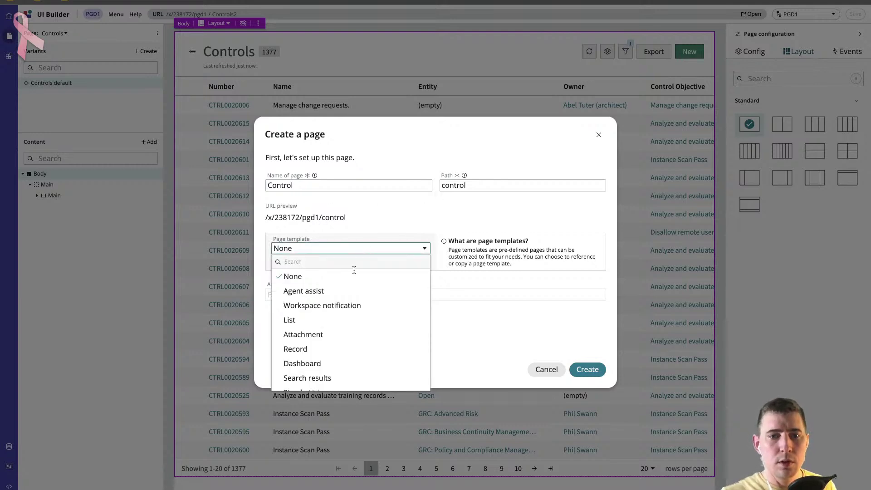
click(331, 351)
click(321, 299)
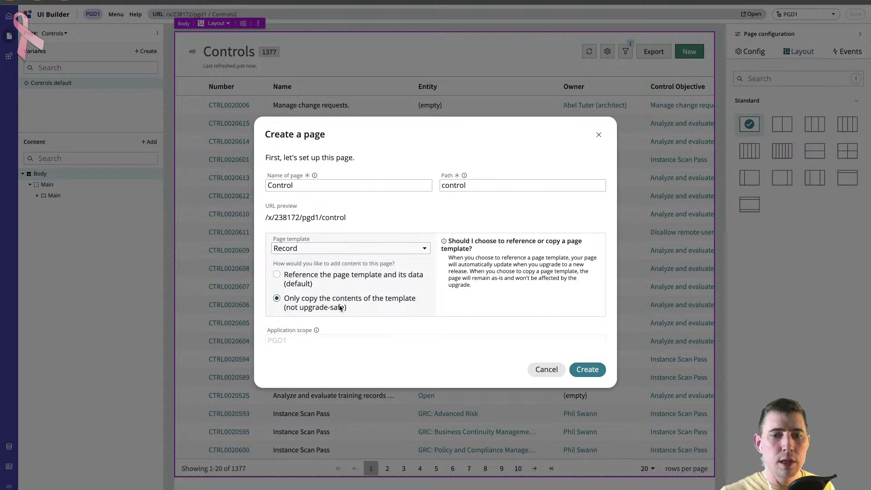
click(589, 372)
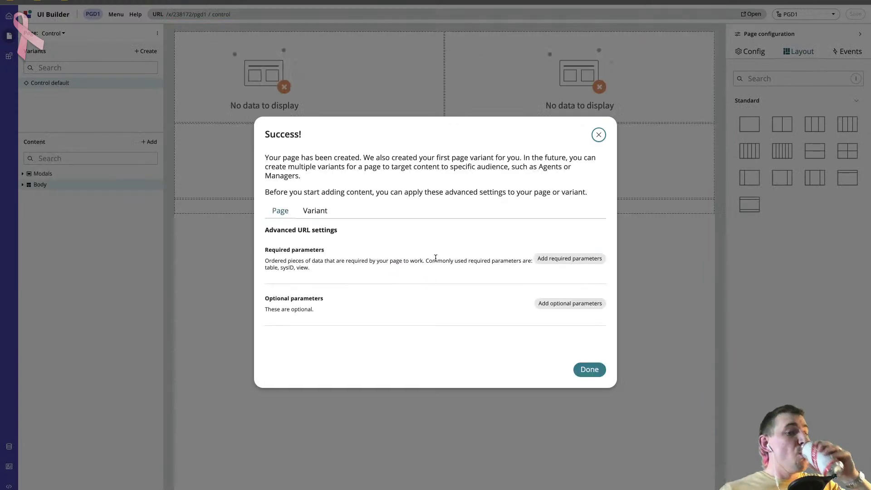
Add a required parameter to the Control page and name it sysId.
click(281, 211)
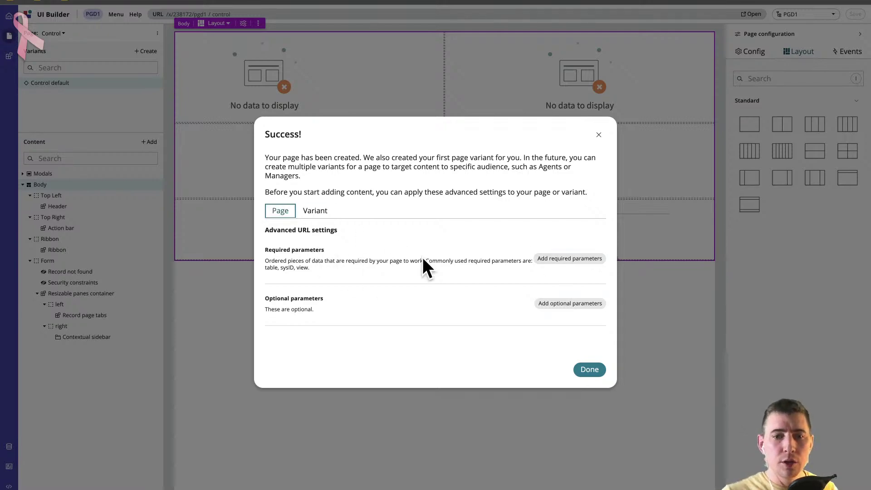
click(590, 260)
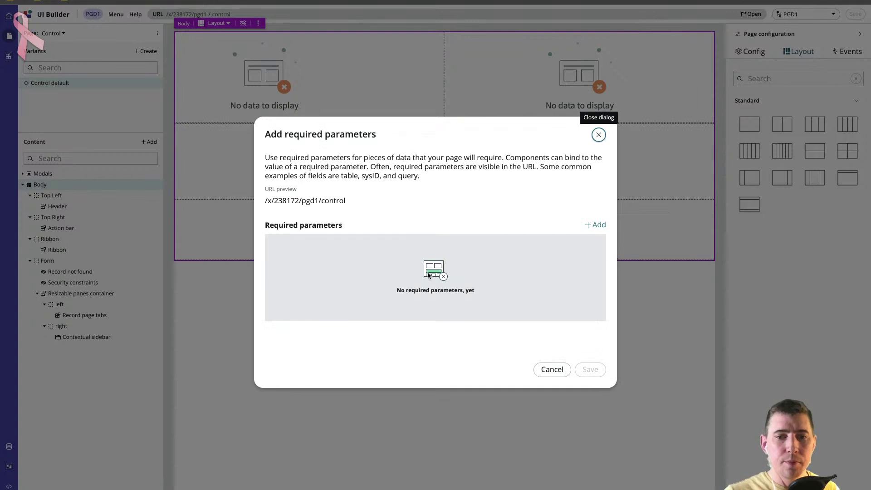
click(589, 226)
text(sys_id)
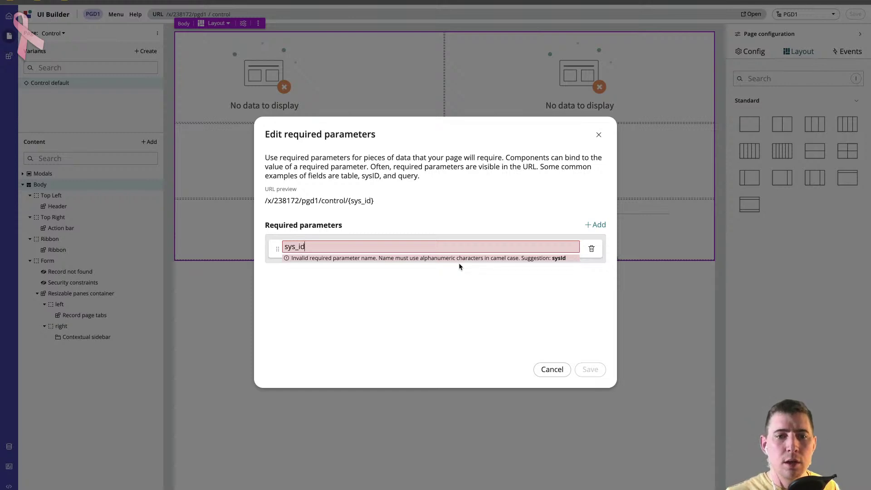
key(BackSpace)
key(BackSpace)
key(BackSpace)
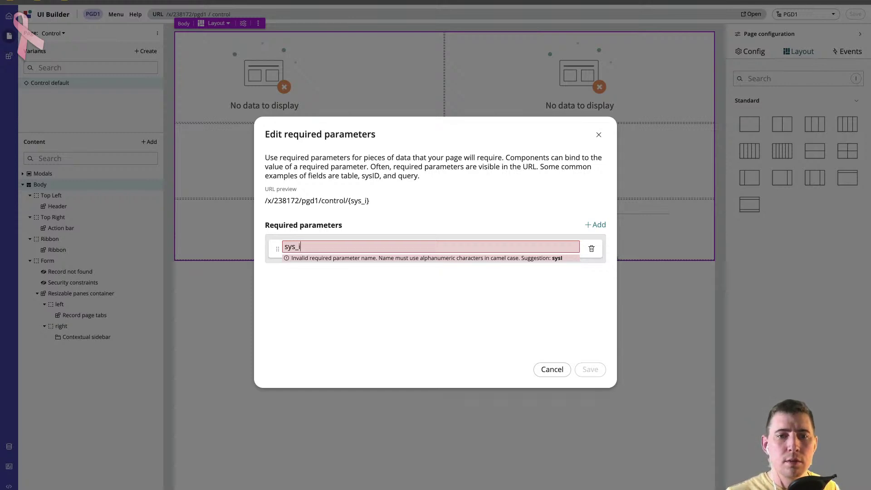
text(Id)
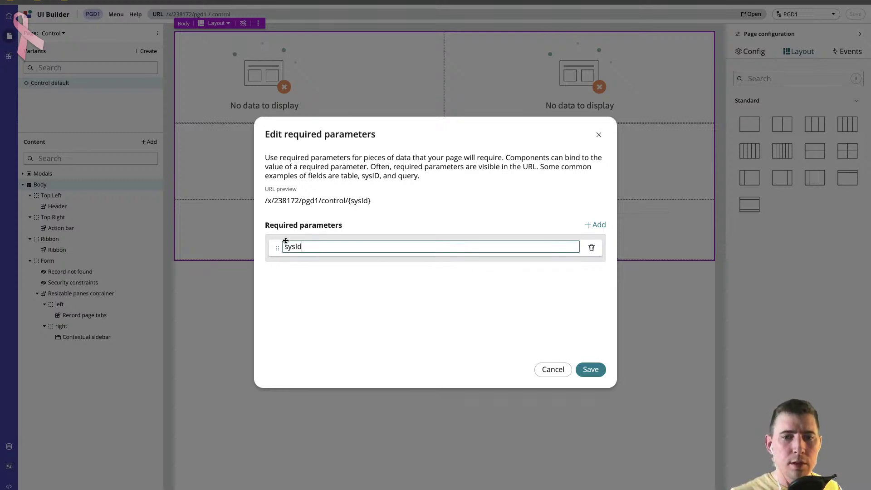
Rename the required parameter to controlId, save it, and finish the Control page's setup.
drag(286, 246, 315, 248)
text(controlId)
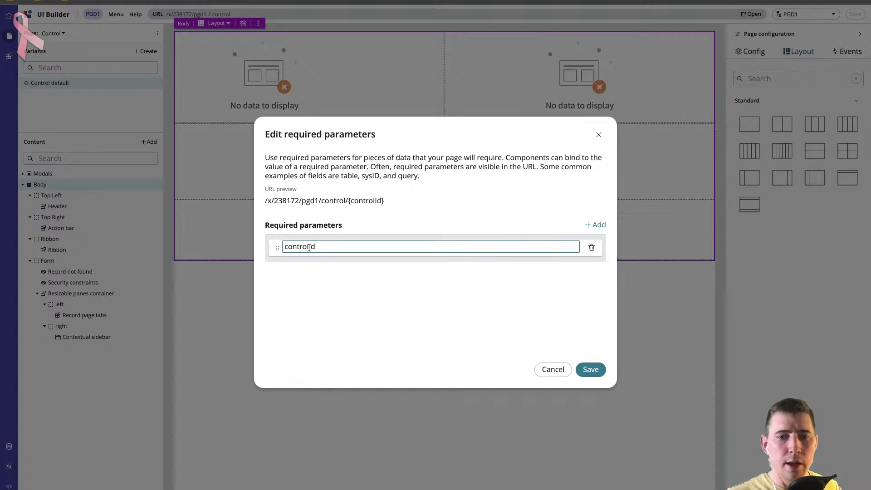
key(Return)
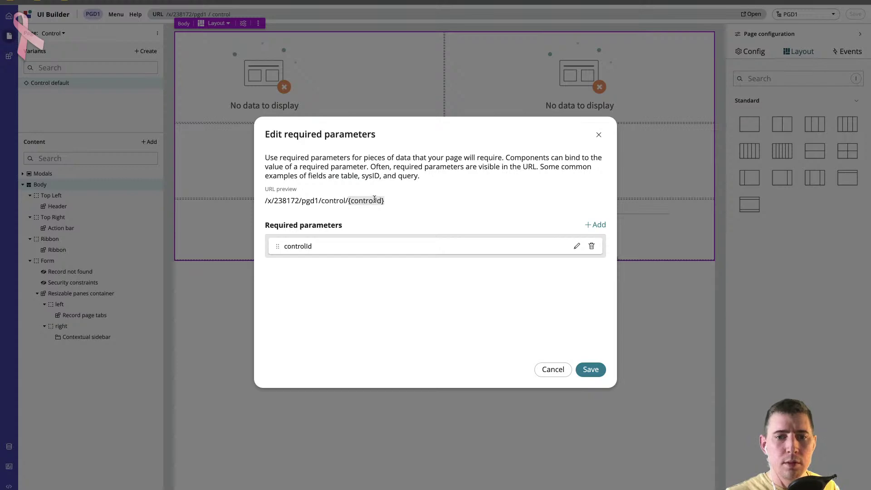
click(595, 371)
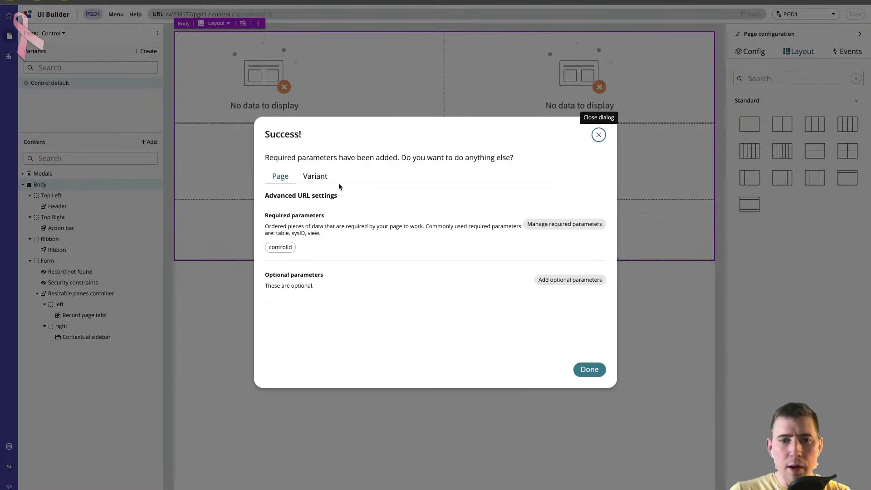
click(581, 371)
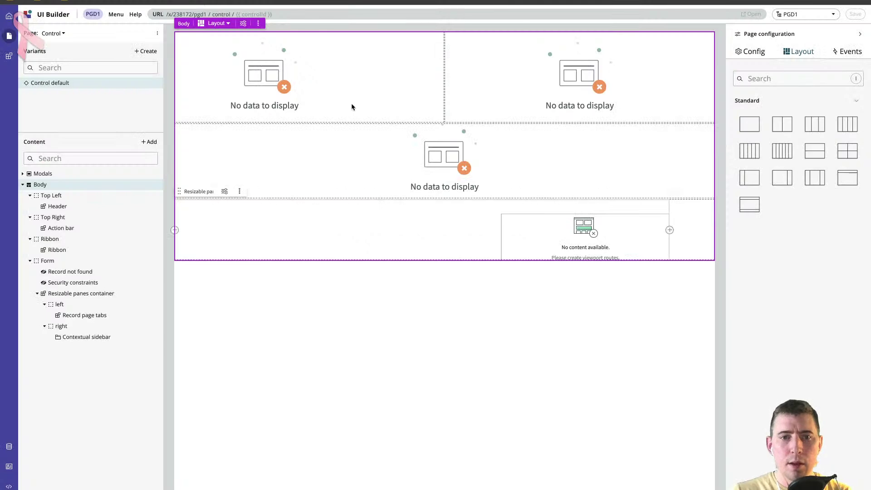
Check the Sys ID binding of the Header component on the Control page and show the page options.
click(317, 83)
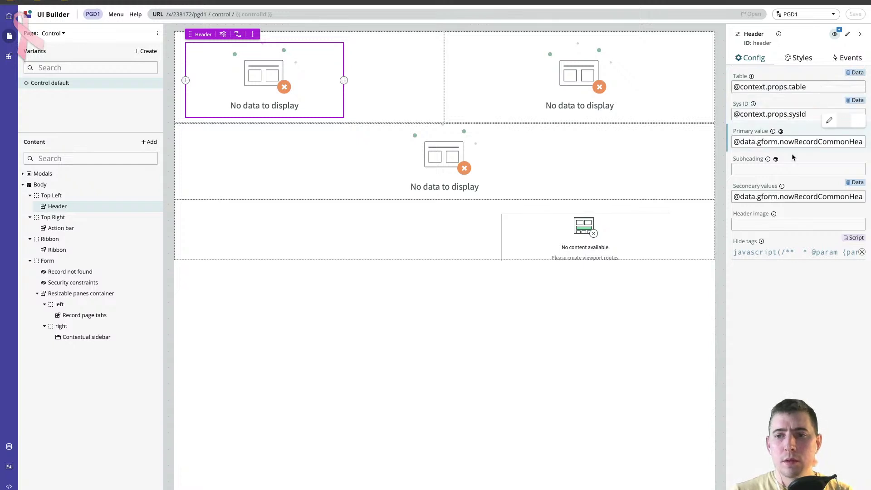
double_click(804, 115)
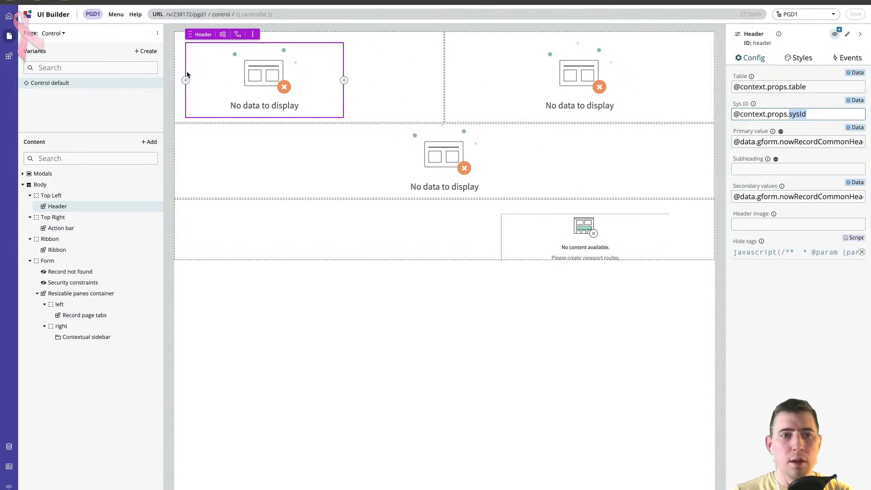
click(157, 34)
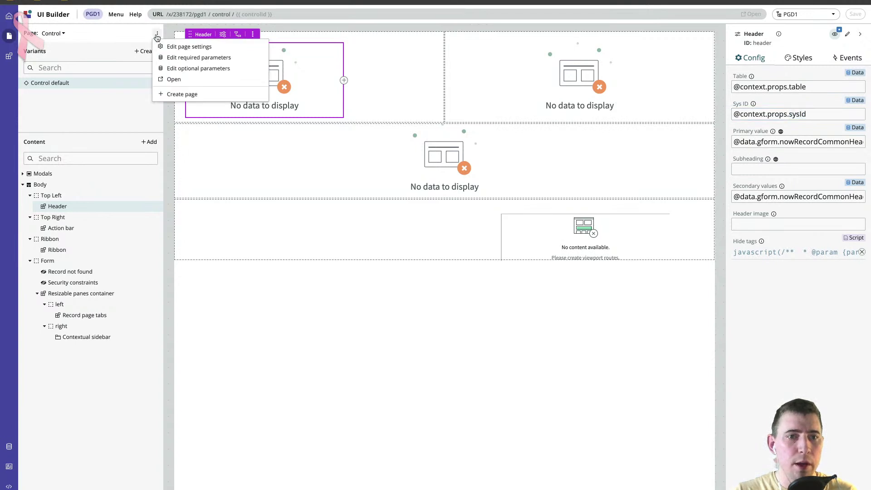
On the Controls page, add a Link to destination event handler to the list's Row Clicked event.
click(61, 31)
click(64, 73)
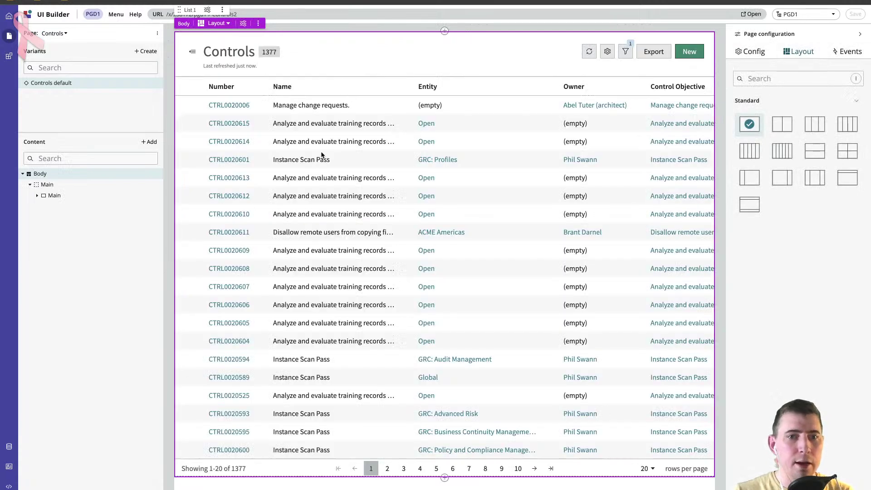
click(339, 125)
click(847, 57)
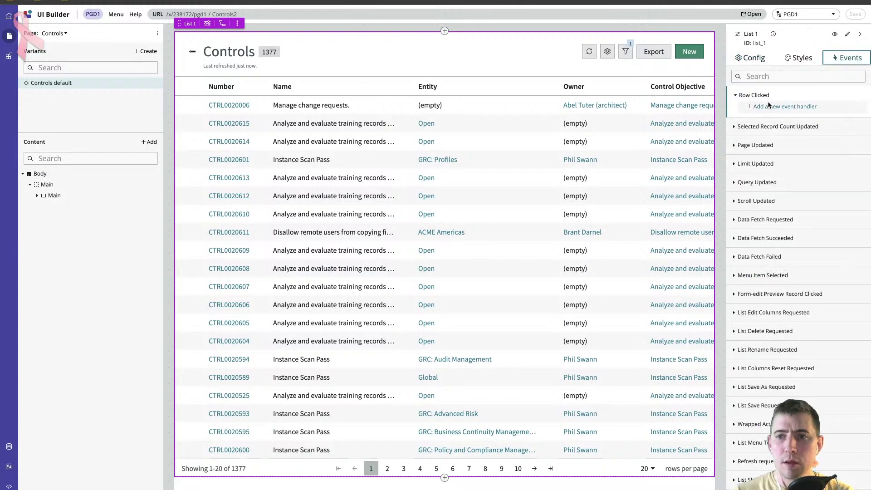
click(780, 107)
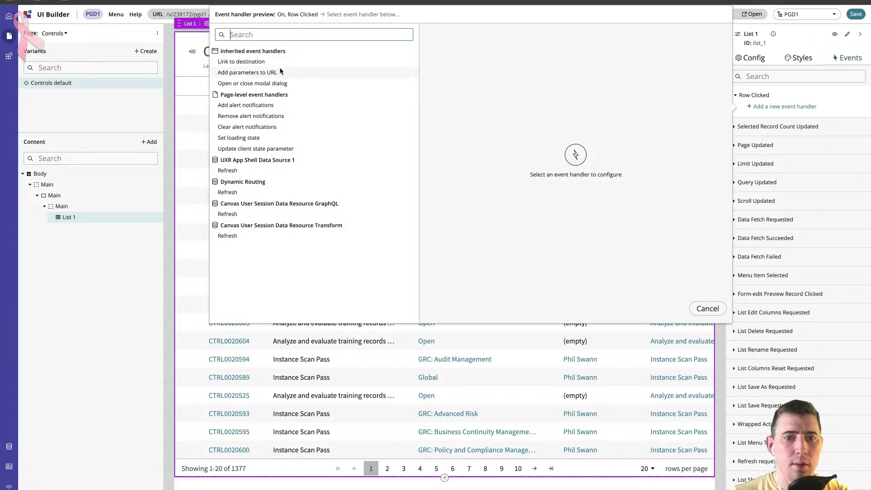
click(262, 61)
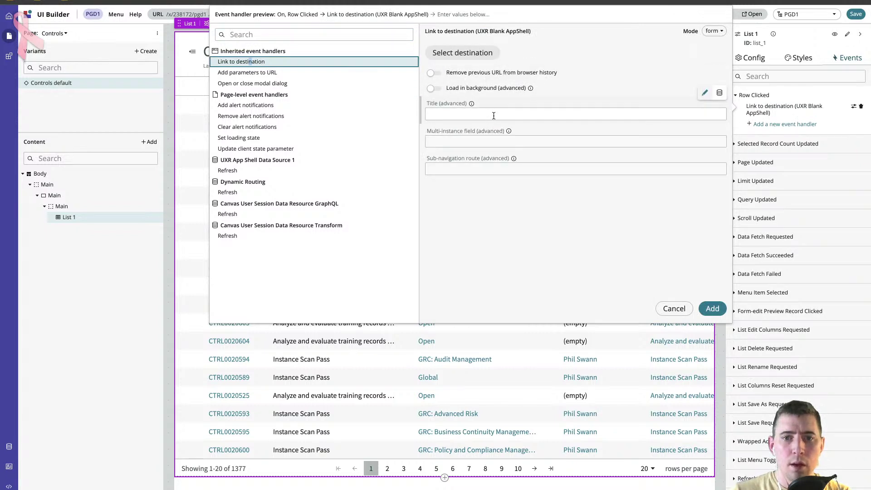
click(477, 56)
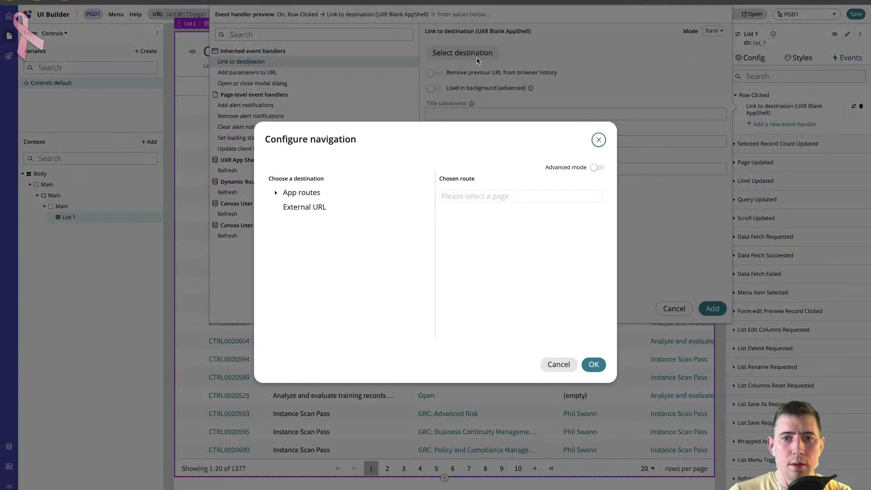
click(277, 192)
click(316, 207)
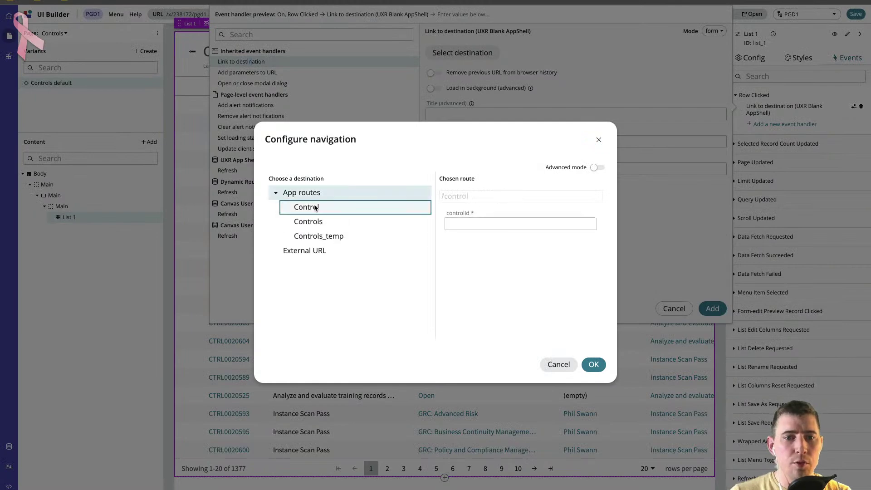
click(508, 225)
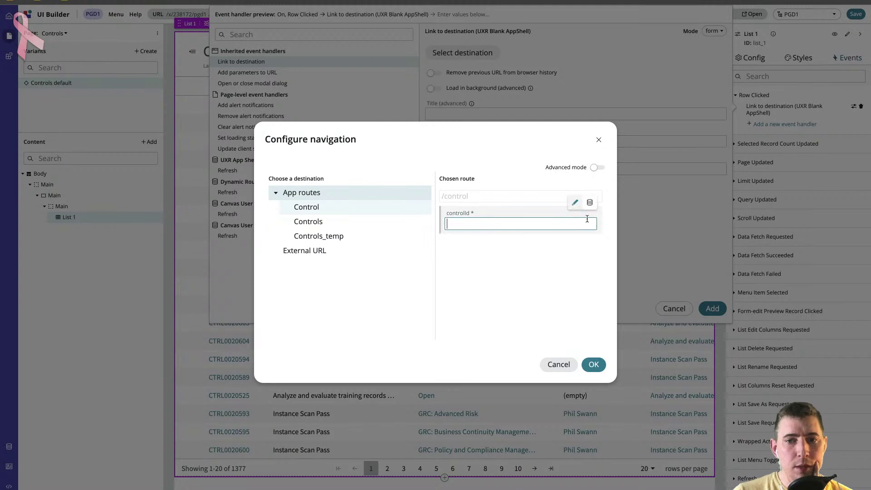
click(590, 202)
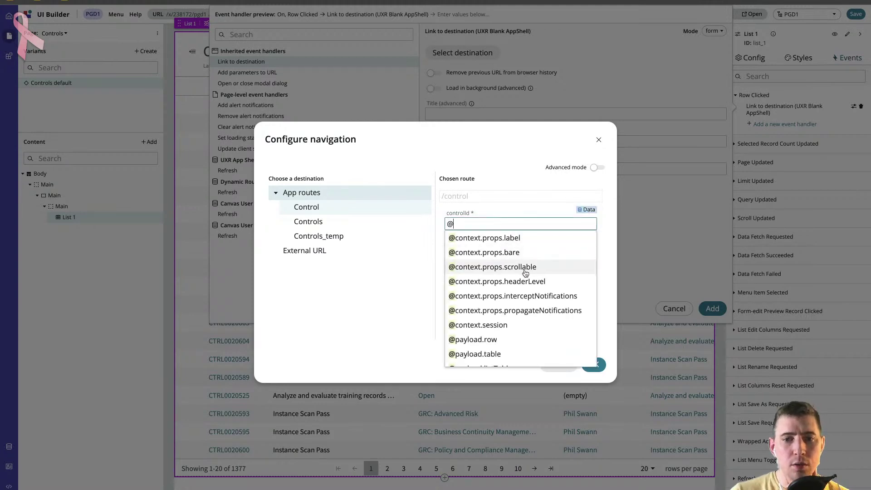
scroll(525, 297, down, 2)
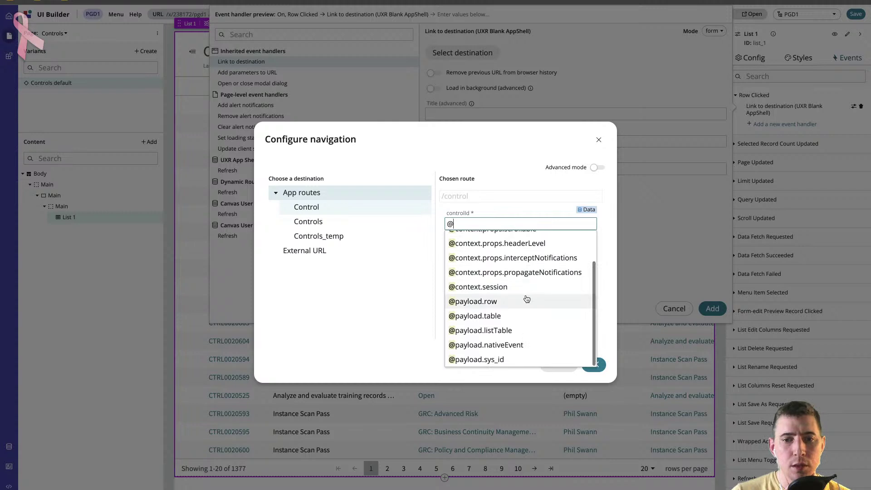
click(505, 360)
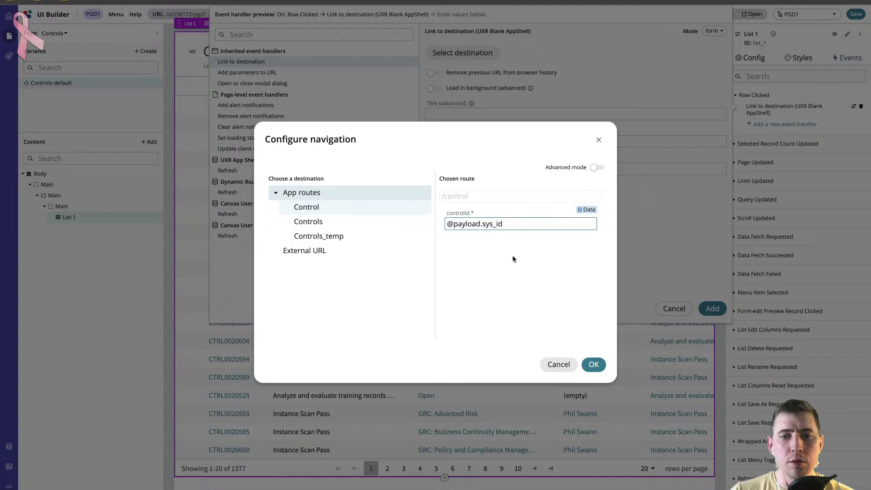
click(595, 365)
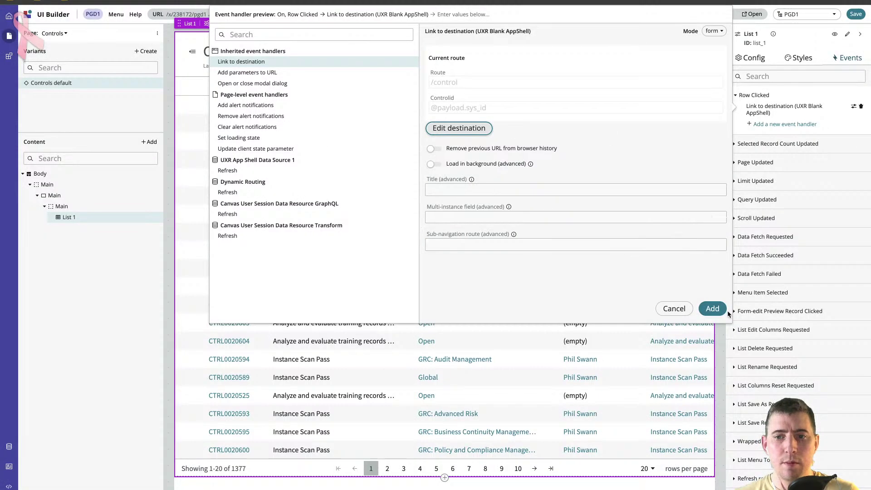
click(713, 309)
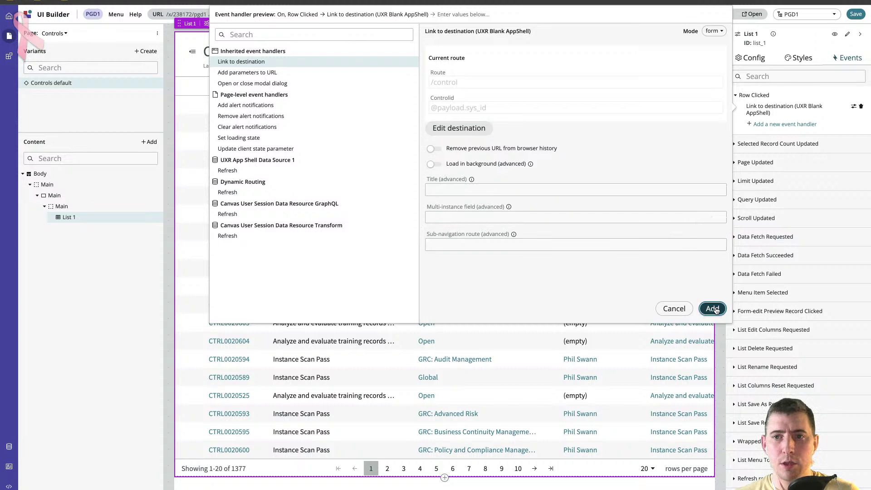
click(856, 14)
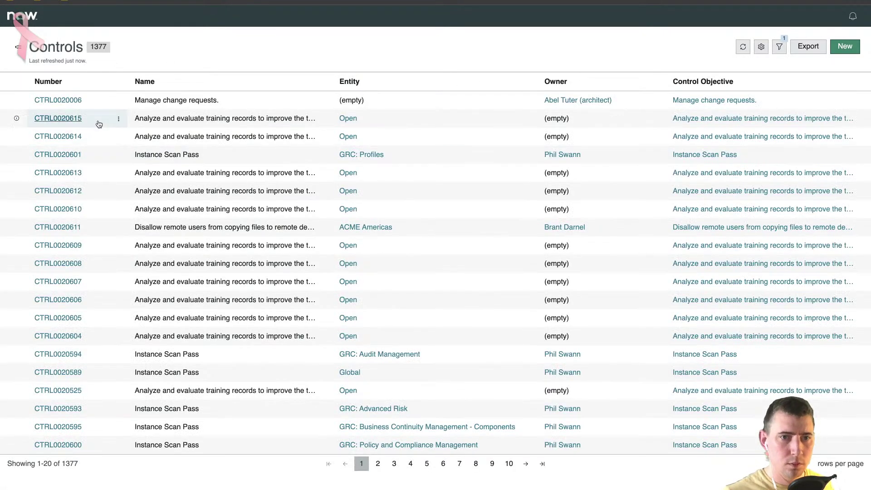
Open control CTRL0020006 from the live Controls list and examine the route and record ID in the page's URL.
click(75, 100)
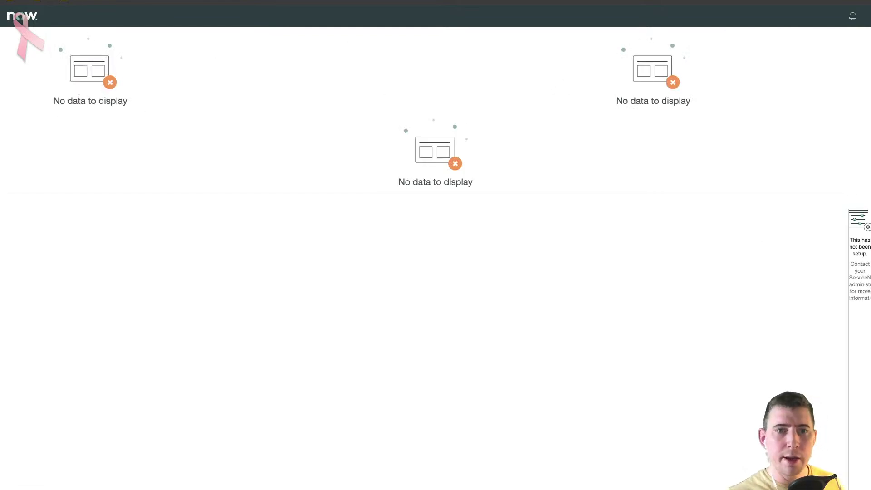
double_click(293, 2)
double_click(252, 3)
double_click(312, 3)
click(244, 3)
double_click(243, 3)
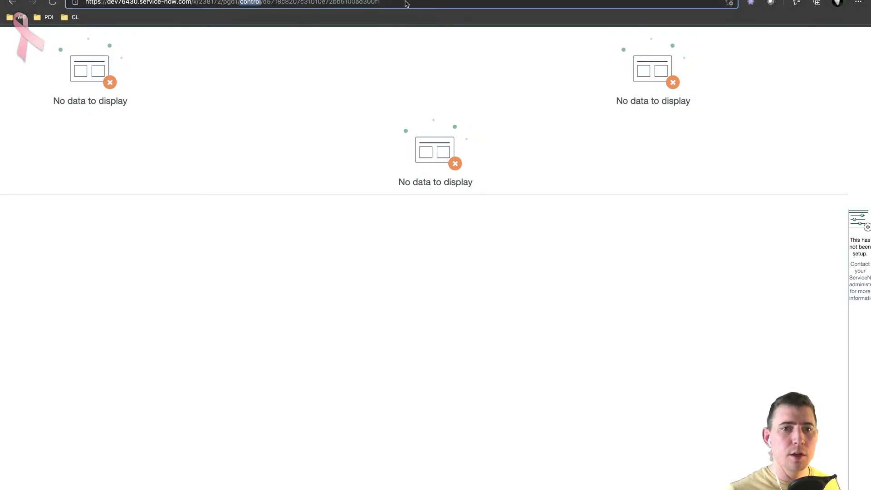
Return to UI Builder, open the Control page, and show the visibility settings of its Header component.
key(ctrl+Tab)
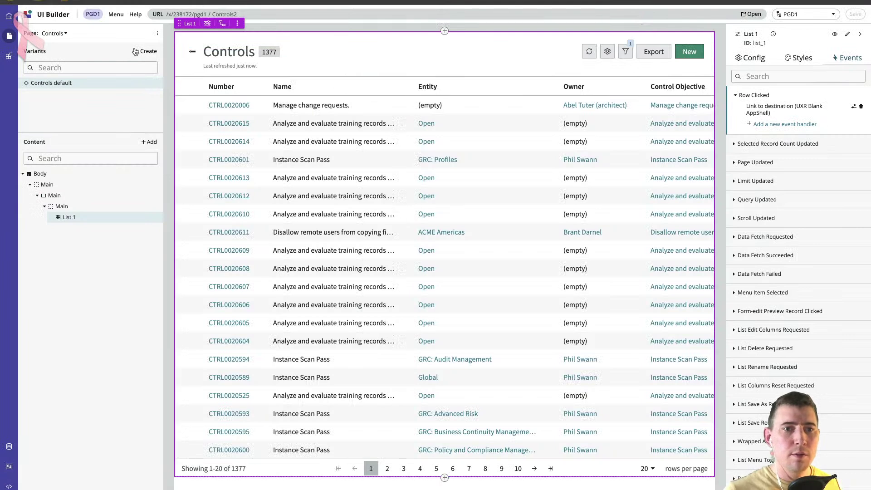
click(66, 33)
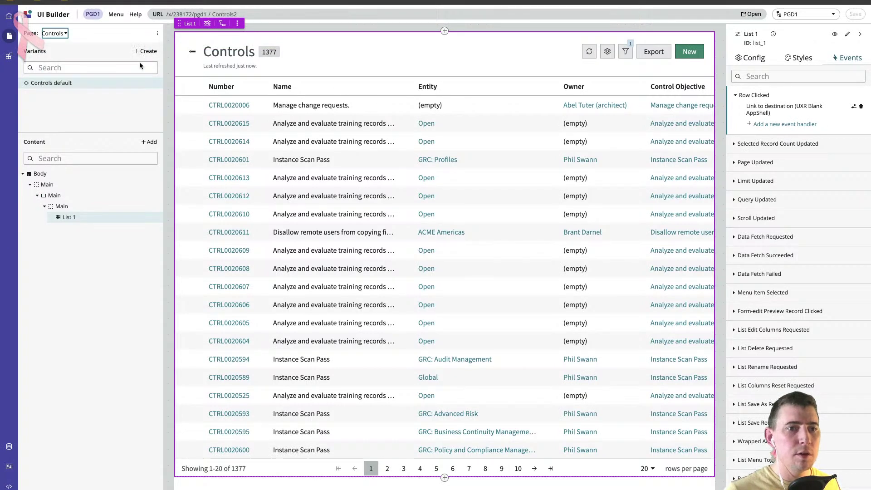
click(55, 70)
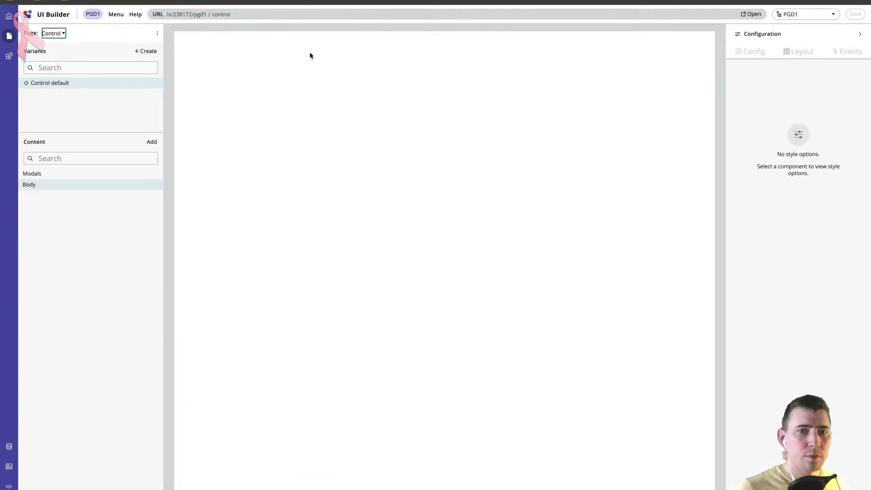
click(318, 79)
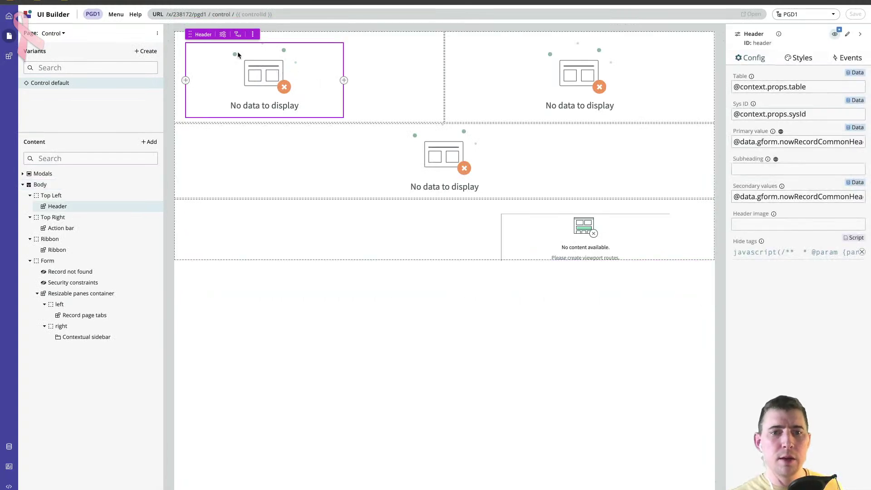
click(363, 58)
click(323, 60)
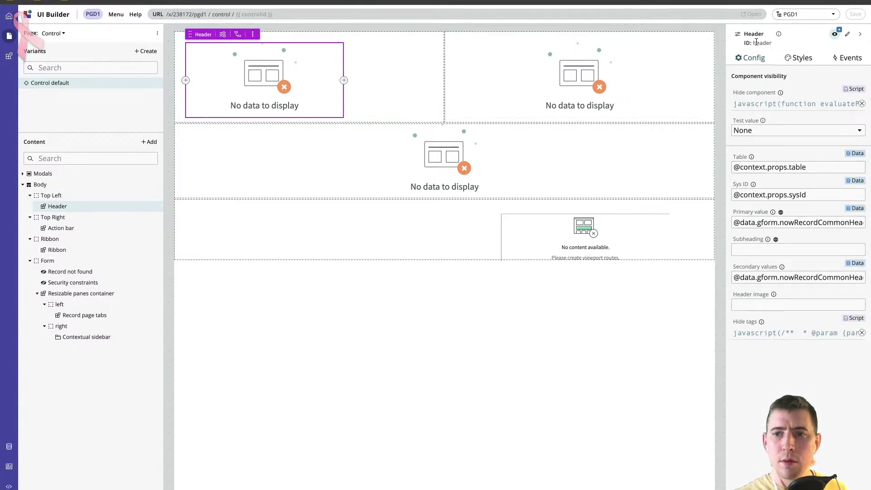
Examine the Header's Hide component script and its Test value options without changing them.
click(830, 104)
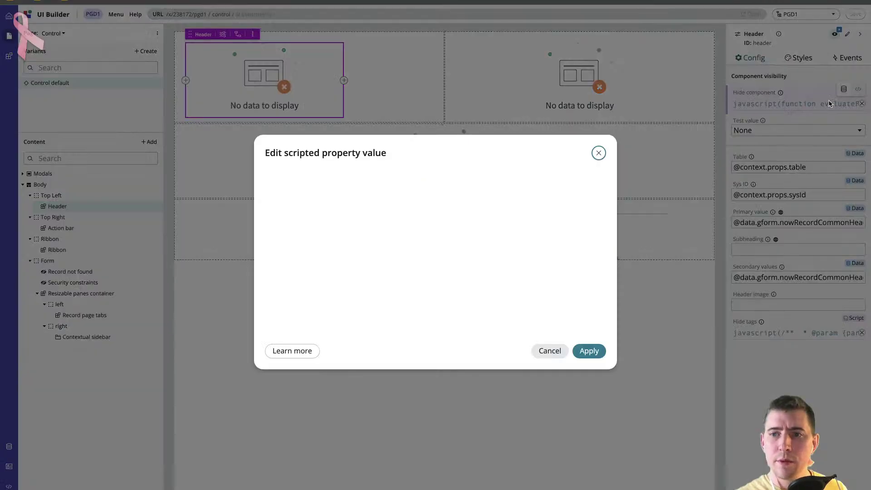
text(;)
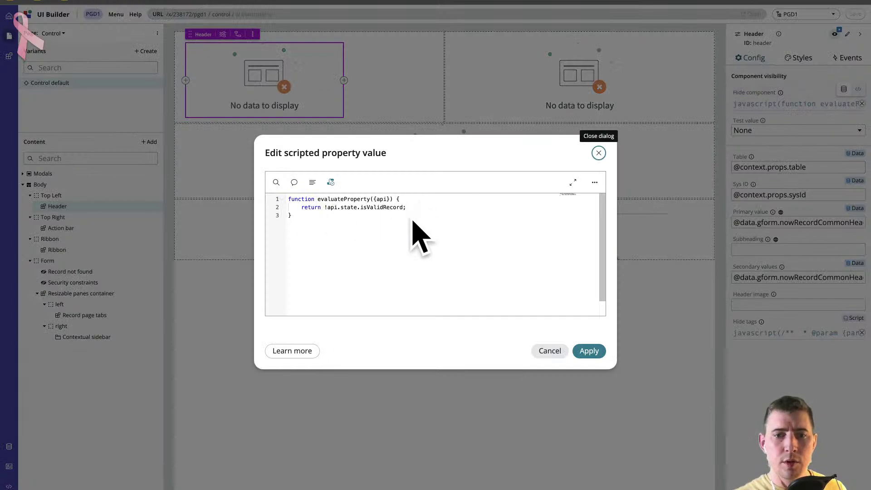
click(599, 153)
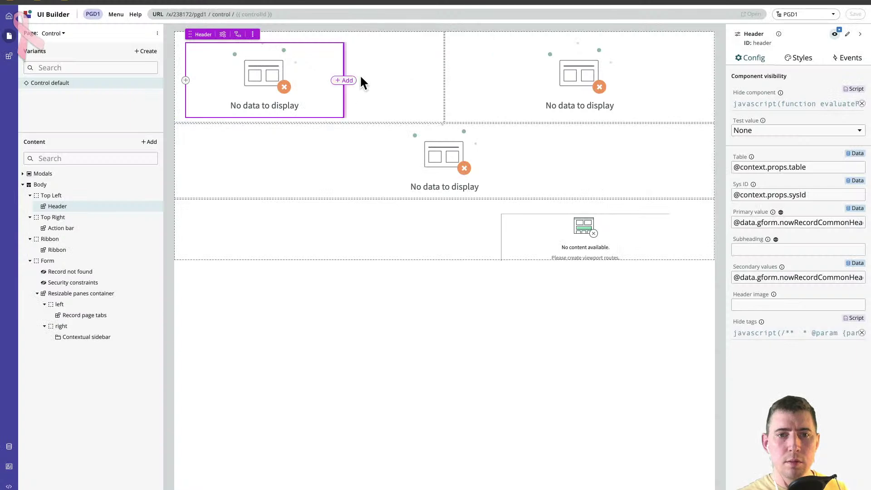
click(815, 132)
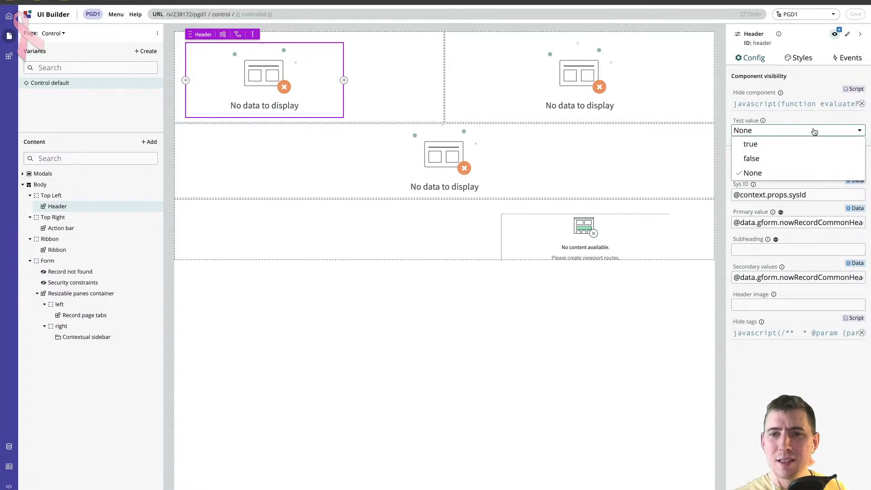
click(815, 131)
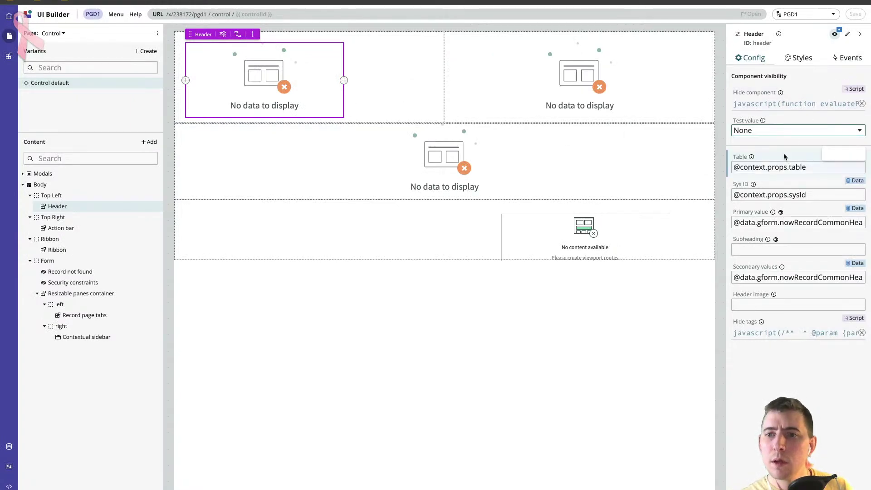
Switch the Header's Table property from the data binding to a static value.
click(809, 168)
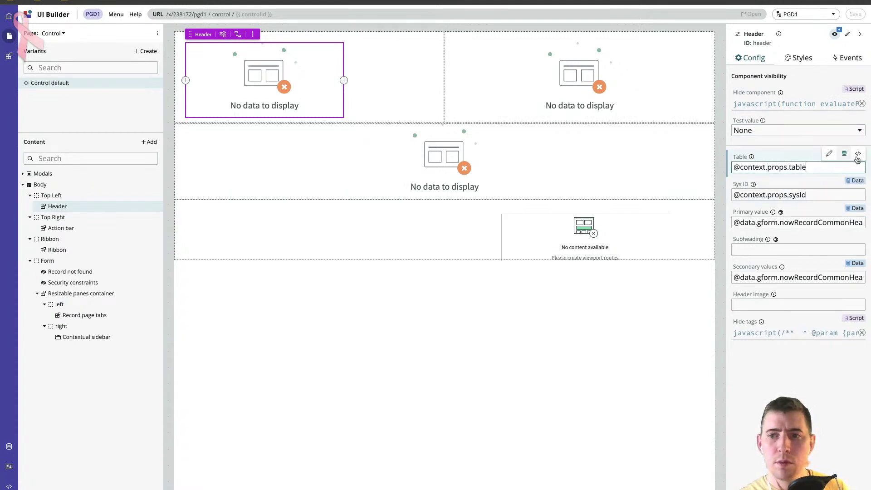
click(831, 154)
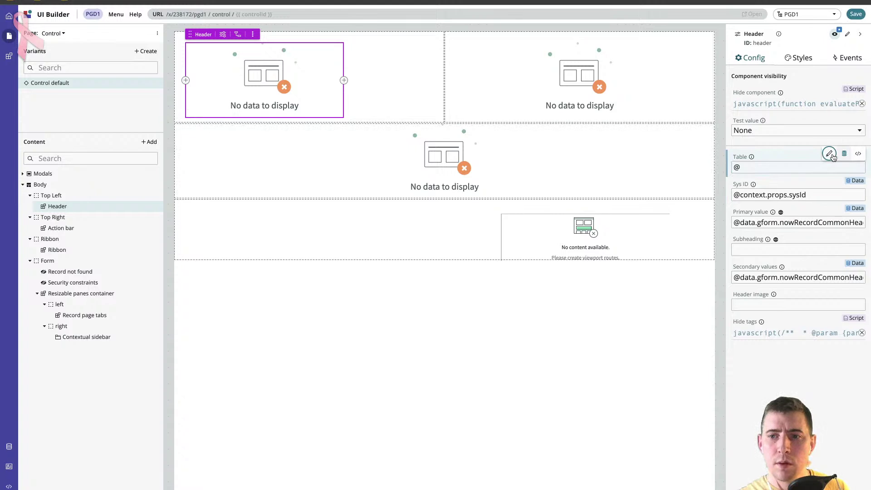
click(825, 165)
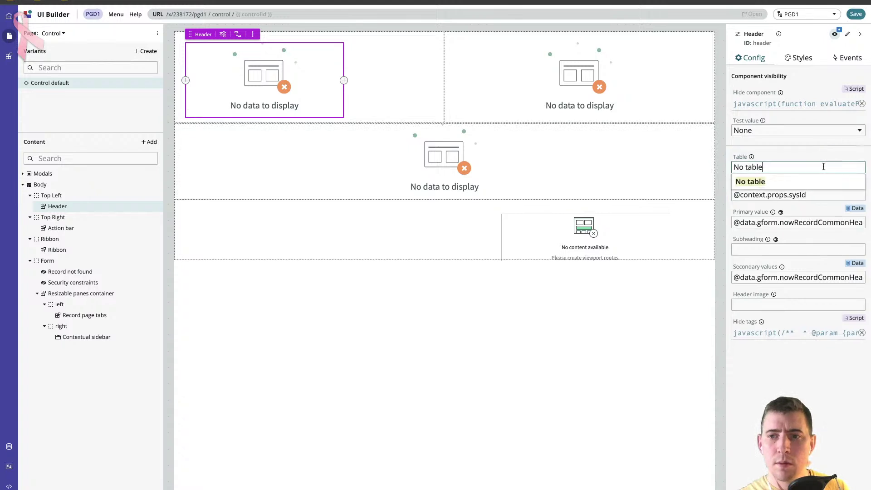
click(781, 168)
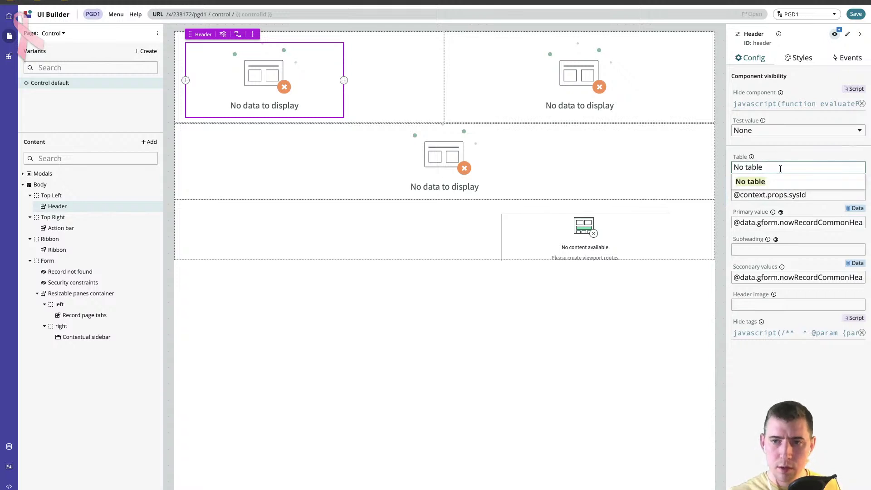
key(ctrl+slash)
click(781, 168)
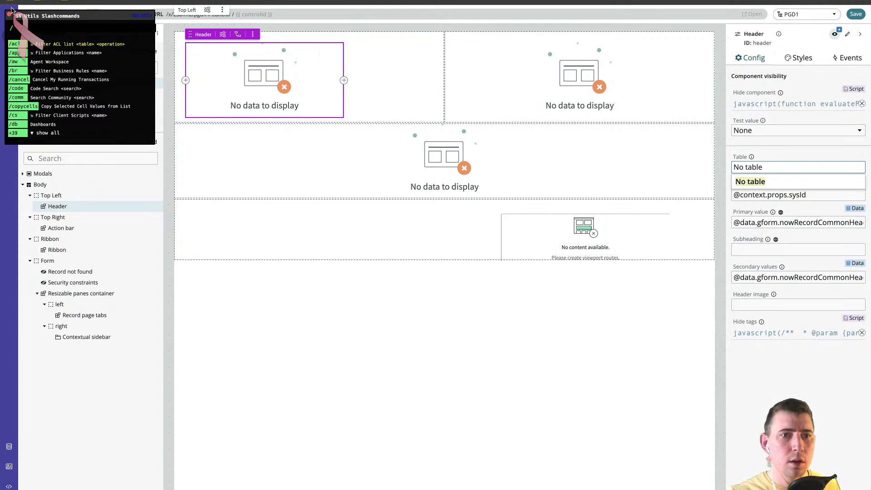
text(aw)
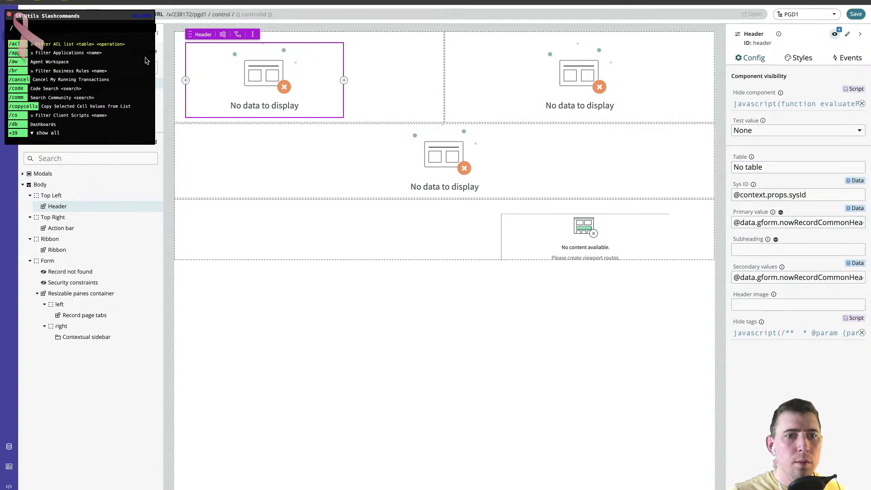
click(10, 16)
click(460, 130)
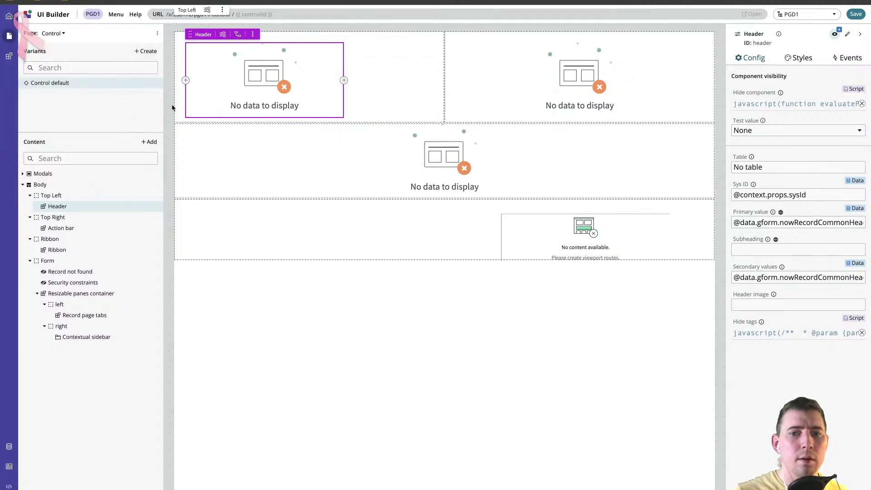
Set the Header's Table property to the Control table, sn_compliance_control.
click(778, 167)
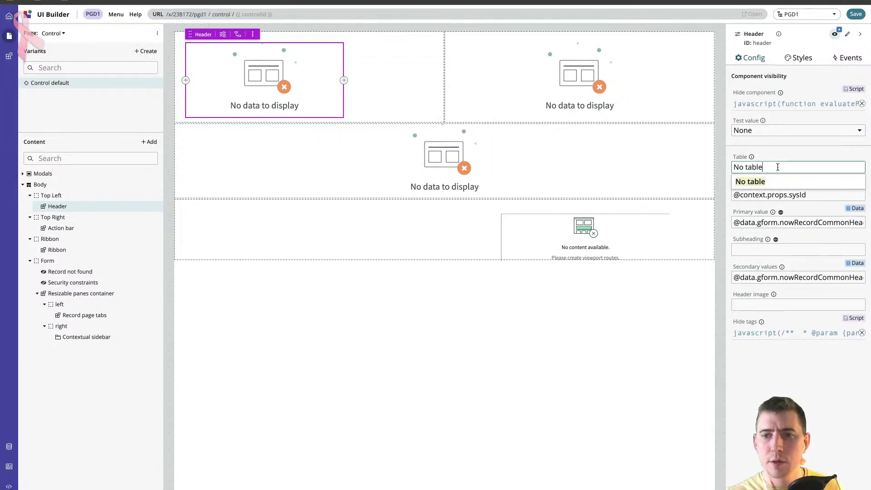
key(ctrl+a)
key(BackSpace)
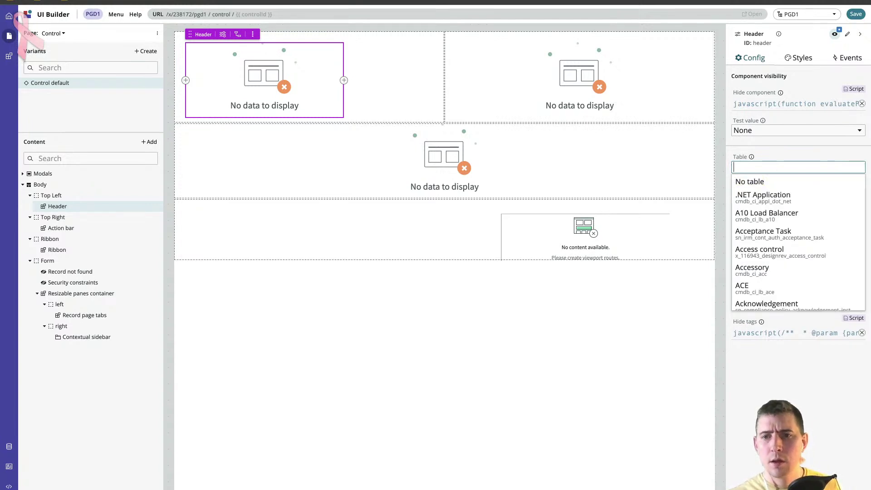
text(sn_compliance_control)
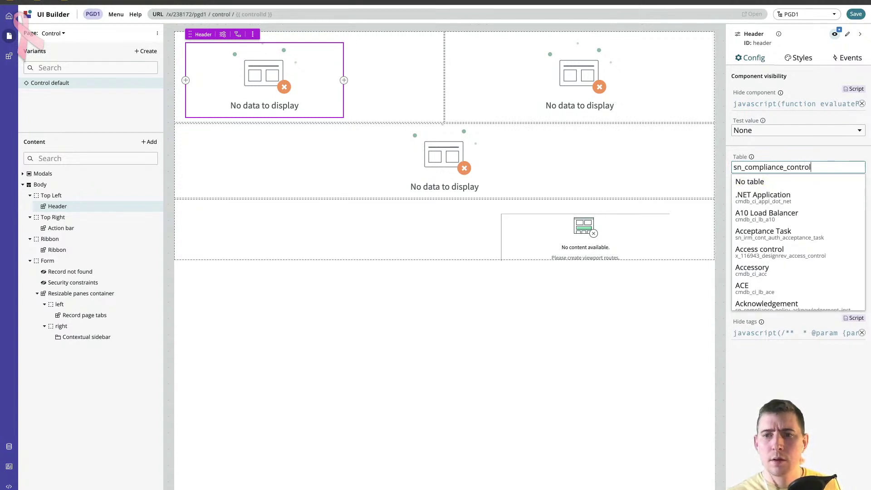
key(Down)
key(Return)
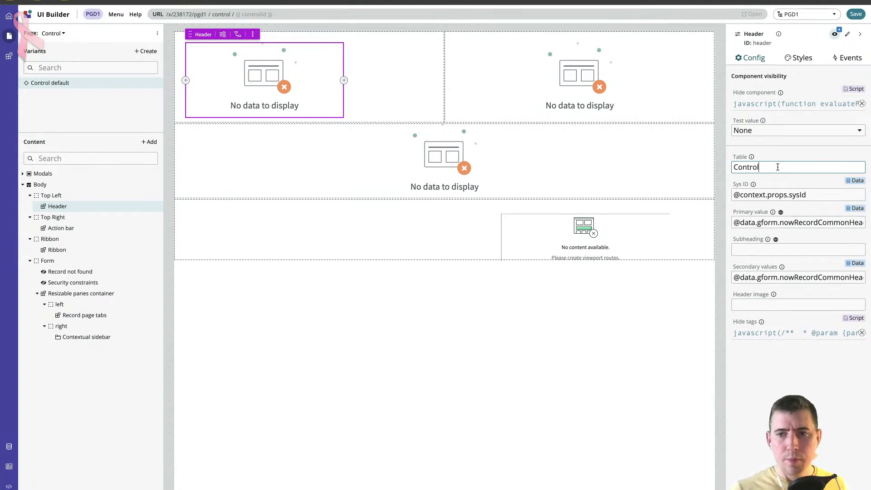
key(Tab)
key(ctrl+c)
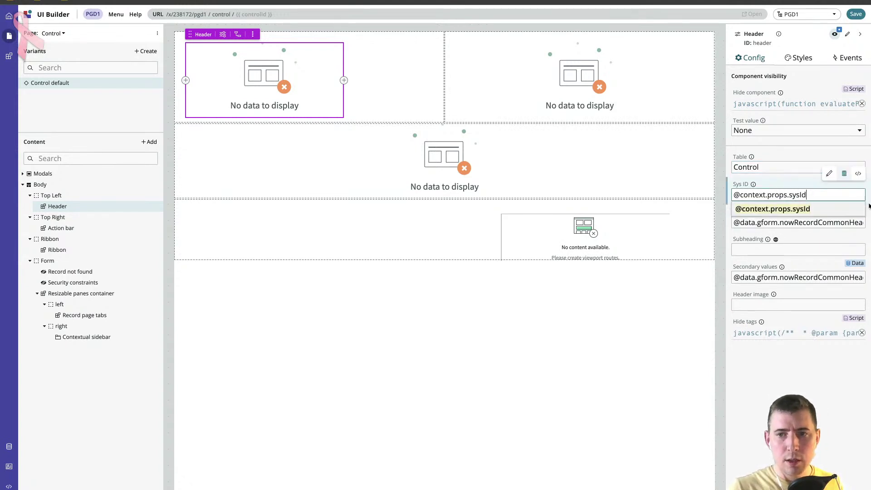
key(BackSpace)
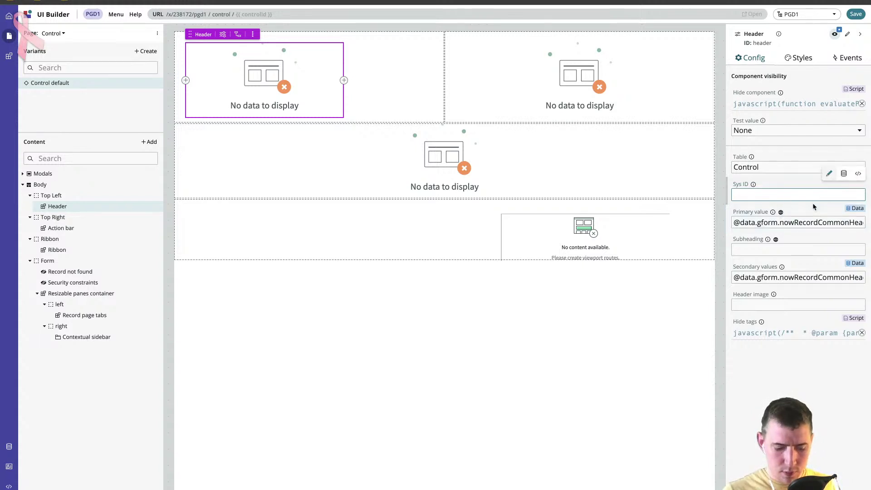
click(844, 175)
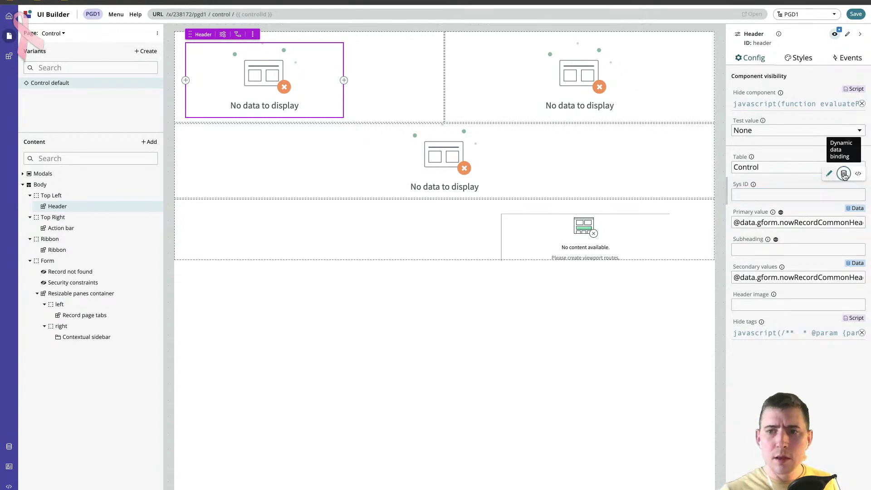
key(ctrl+v)
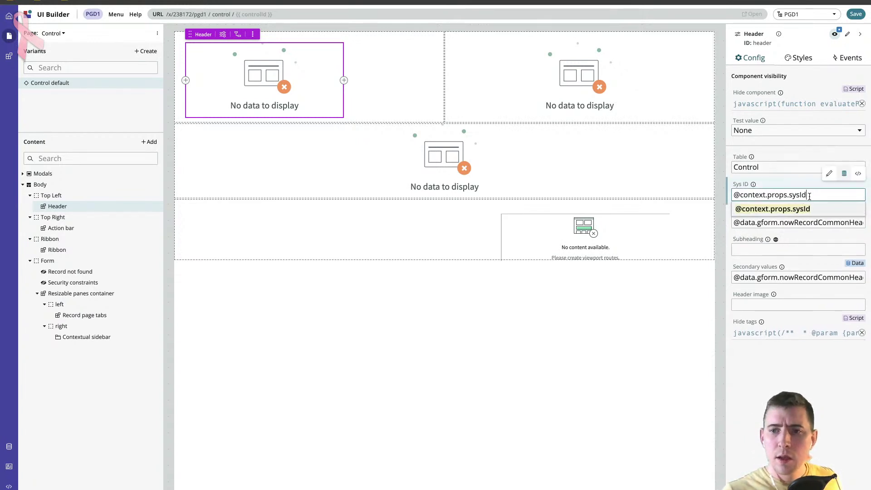
key(BackSpace)
key(BackSpace)
key(BackSpace)
key(BackSpace)
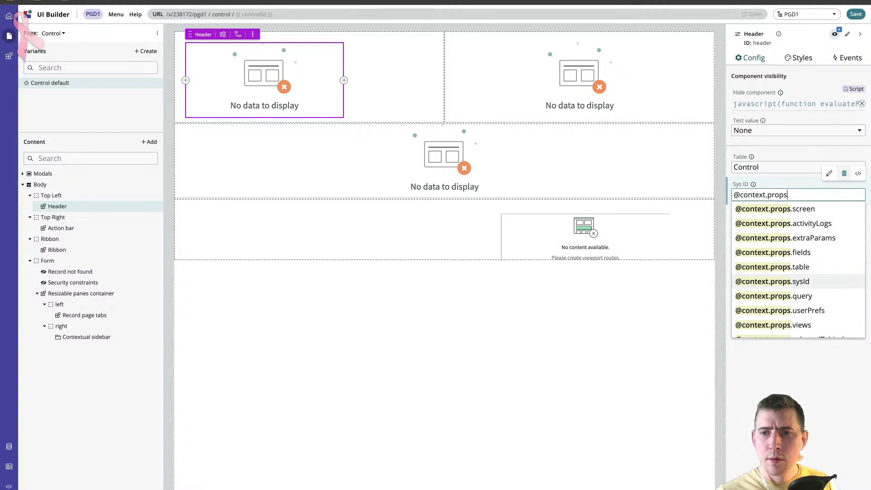
scroll(821, 272, down, 2)
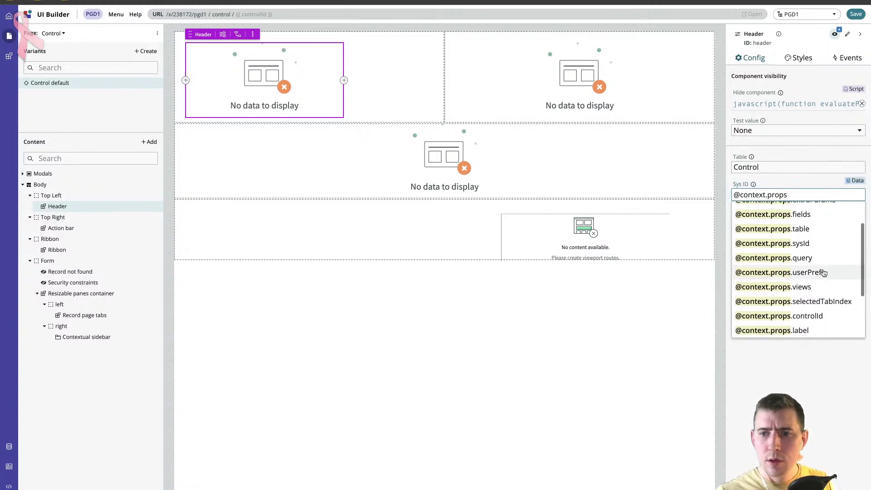
click(823, 312)
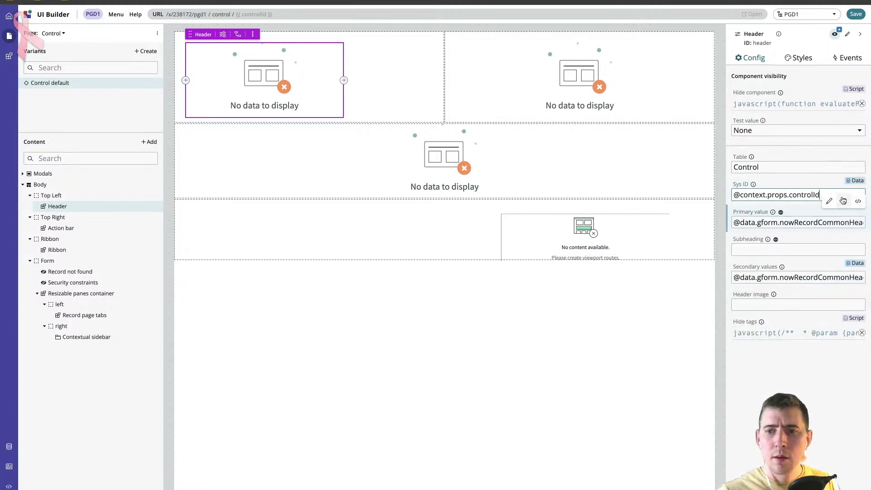
click(794, 220)
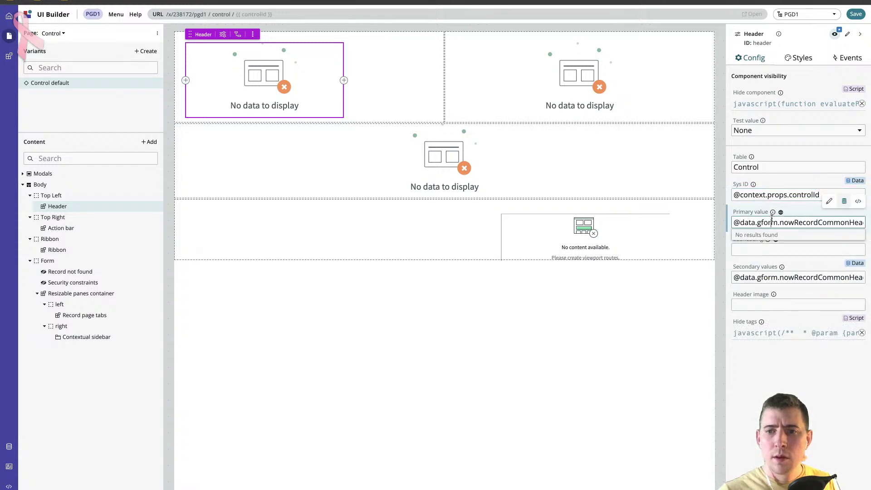
double_click(858, 222)
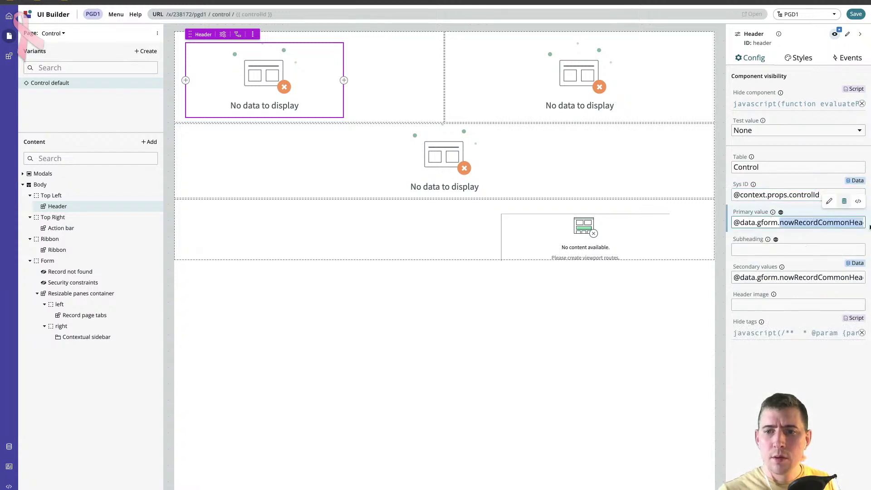
key(BackSpace)
key(BackSpace)
key(BackSpace)
key(BackSpace)
key(BackSpace)
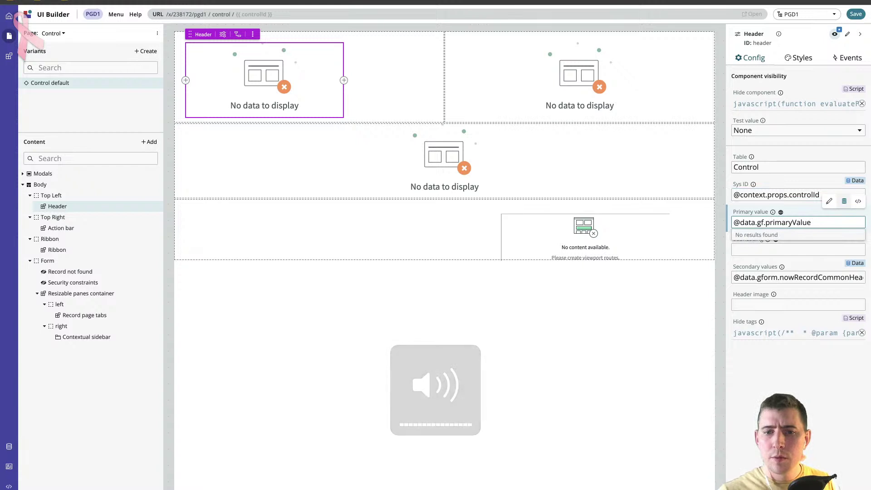
Clear the Header component's Primary value and Subheading, and save the page.
key(ctrl+a)
key(BackSpace)
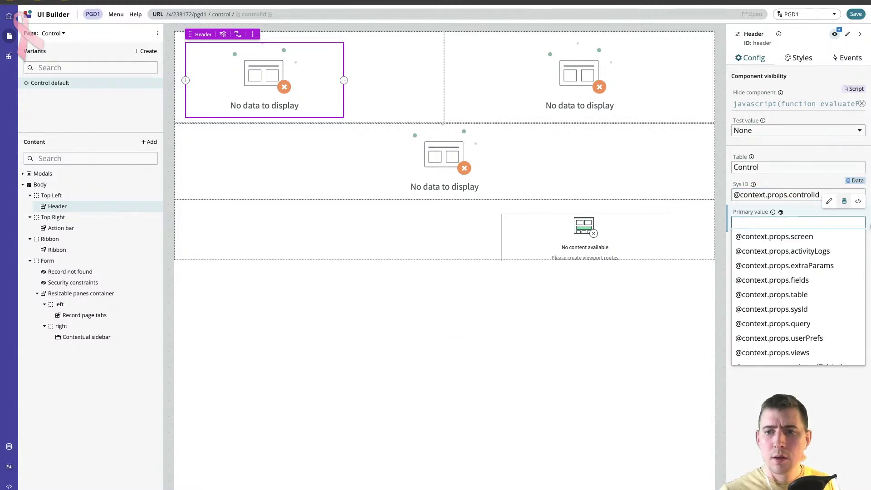
key(Escape)
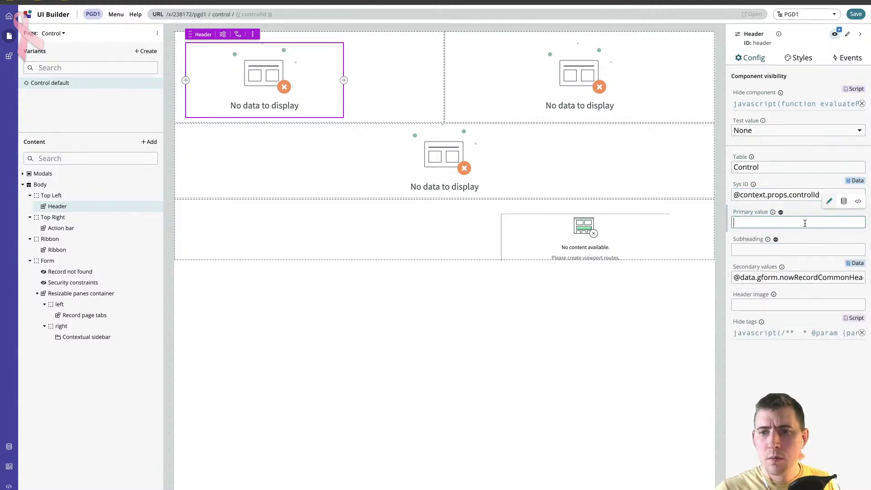
click(806, 247)
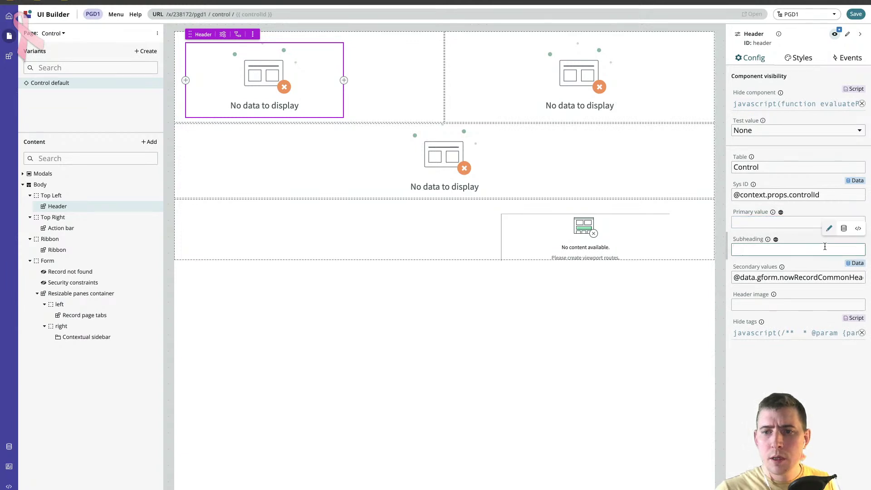
click(844, 228)
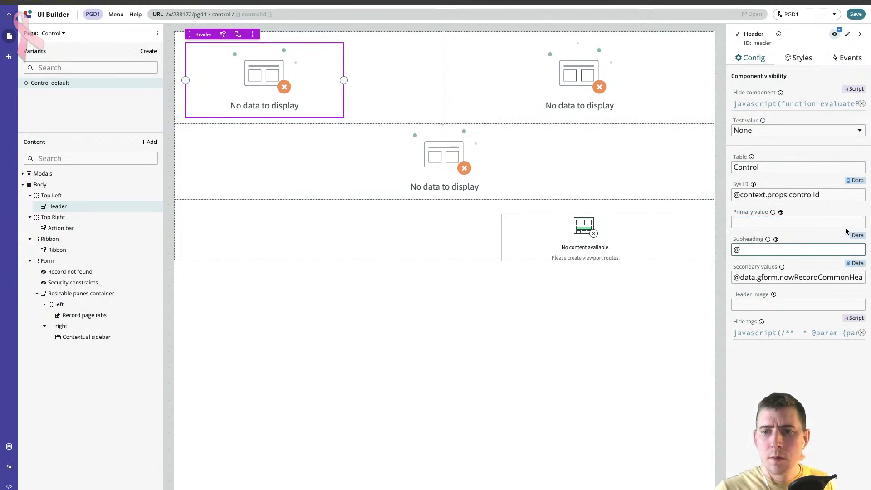
key(Escape)
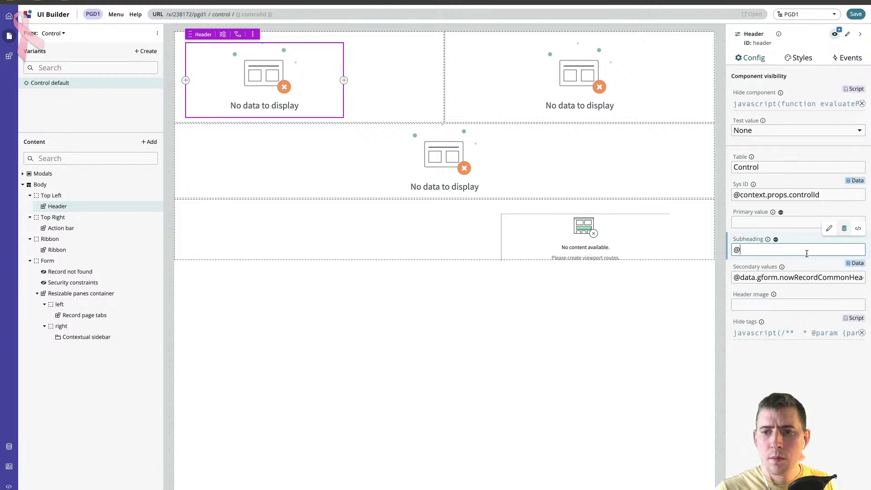
click(669, 334)
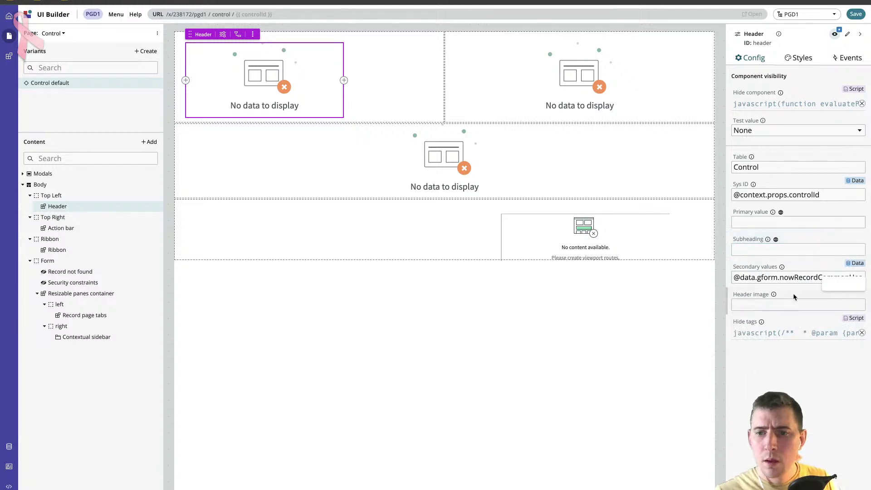
click(857, 14)
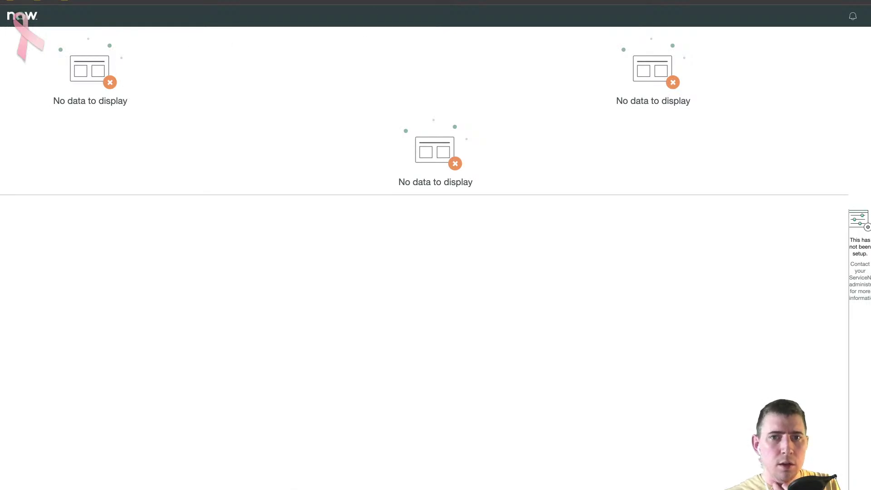
key(super+w)
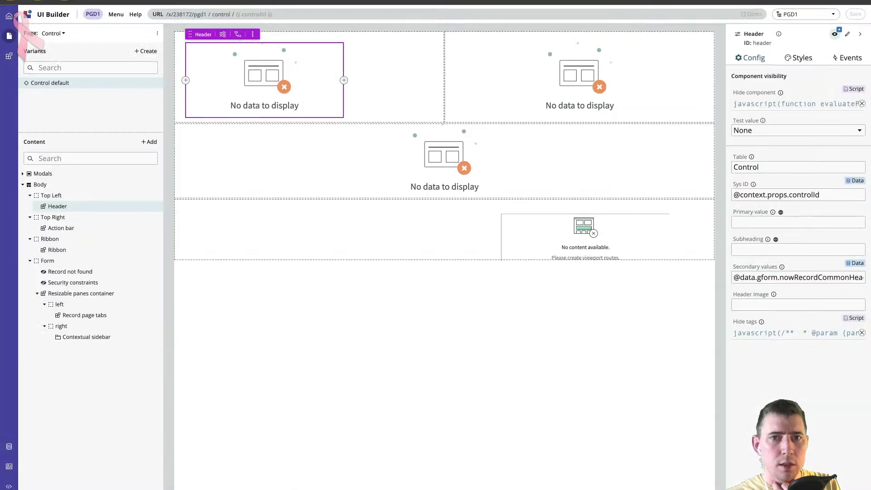
Inspect the settings of the Top Left container, Ribbon, Resizable panes container and Action bar.
click(437, 77)
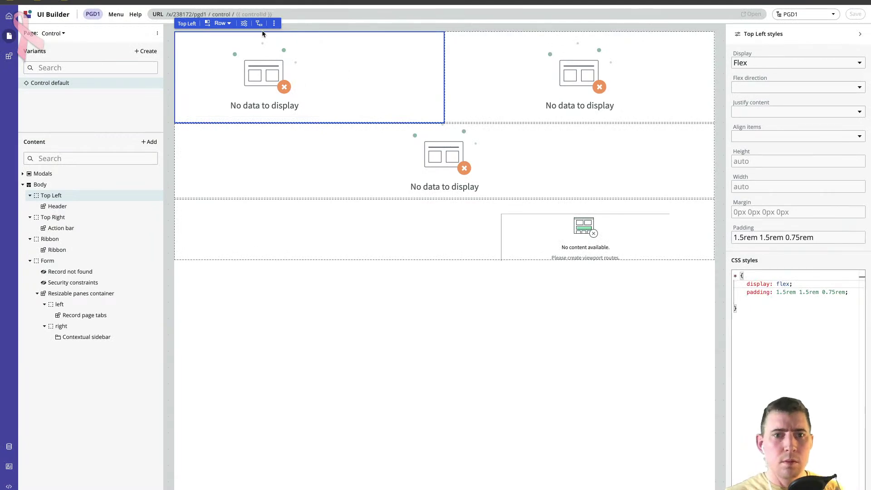
click(387, 168)
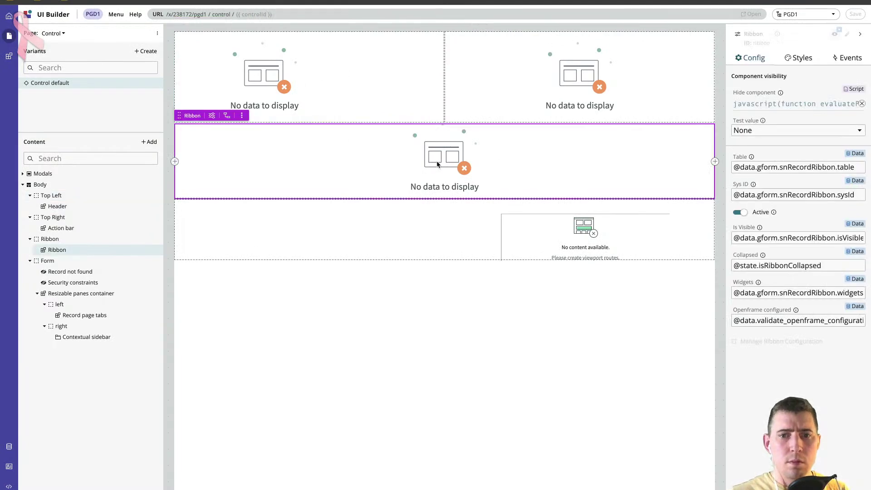
click(434, 254)
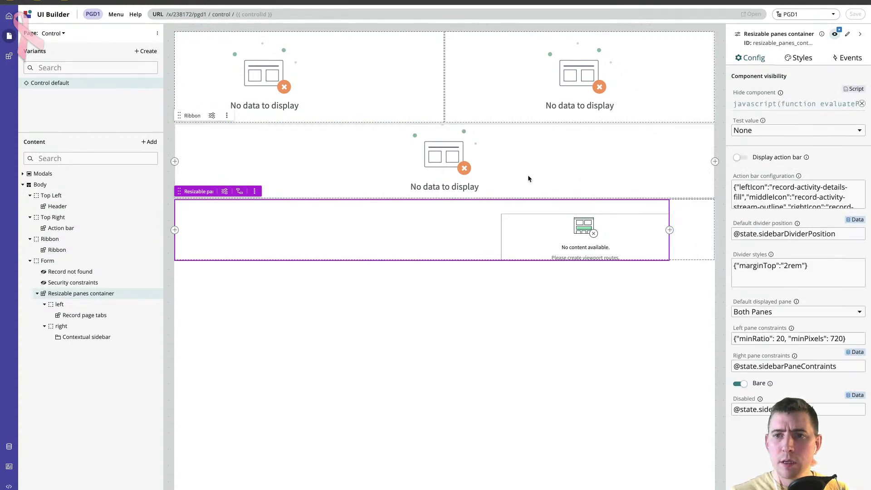
click(560, 70)
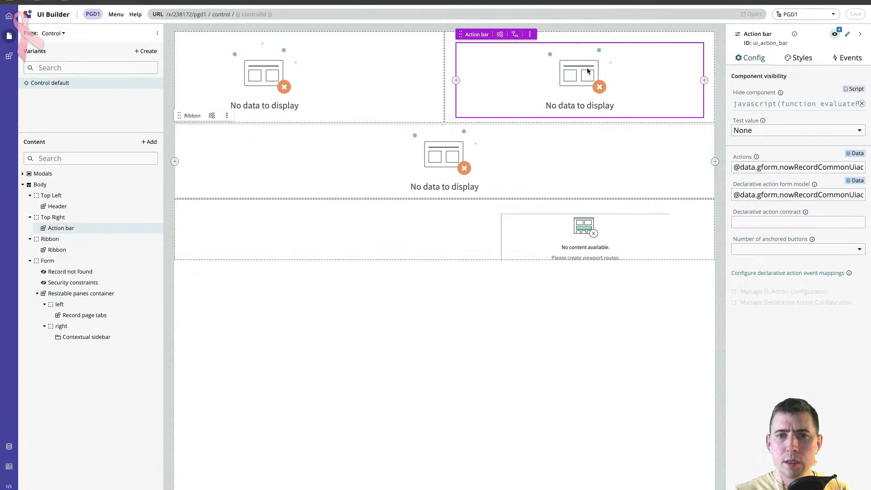
click(535, 135)
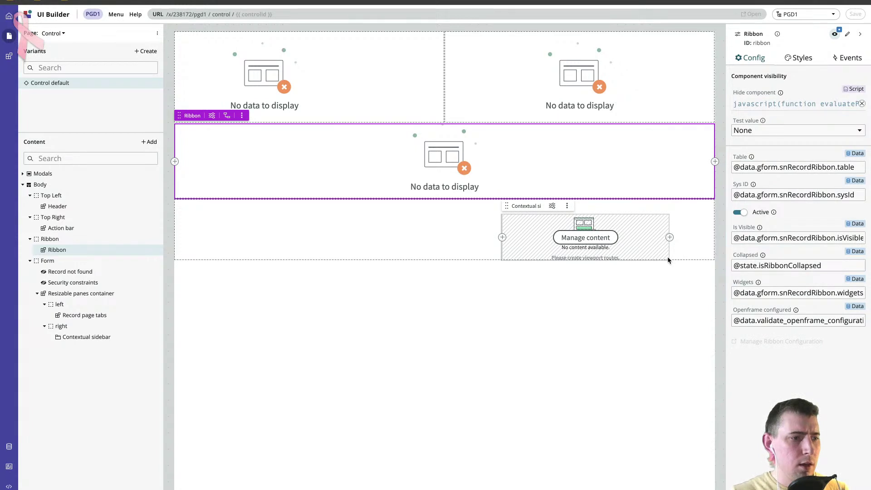
Set the Header component's Primary value to the static text "number".
click(294, 96)
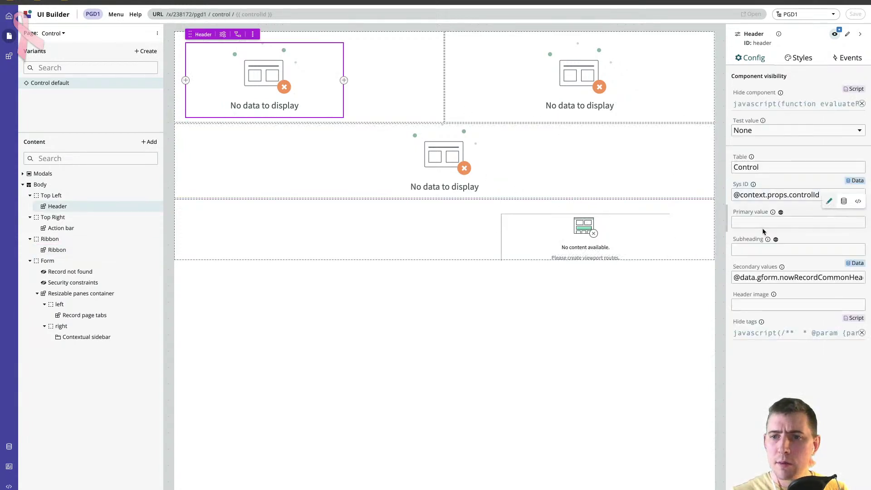
click(805, 223)
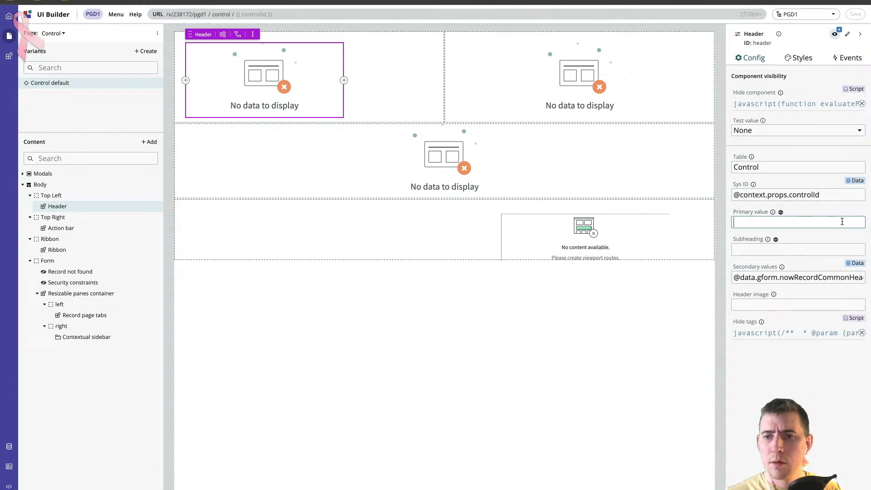
click(780, 212)
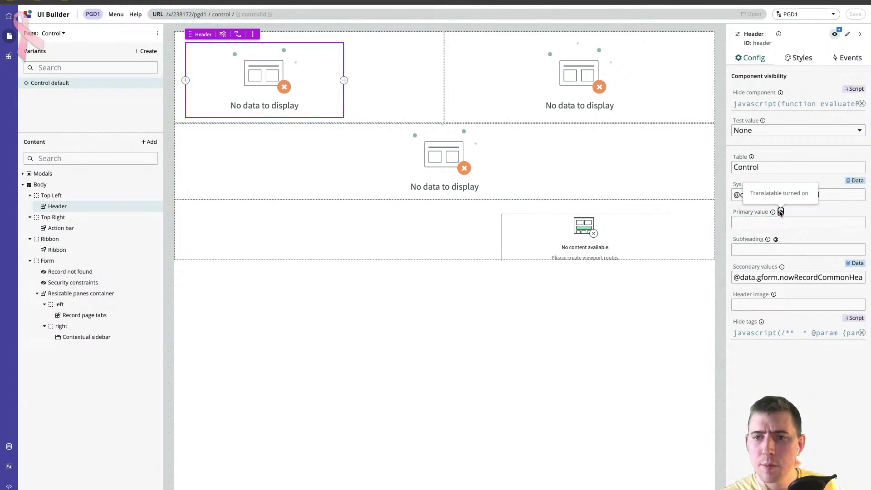
mouse_move(774, 213)
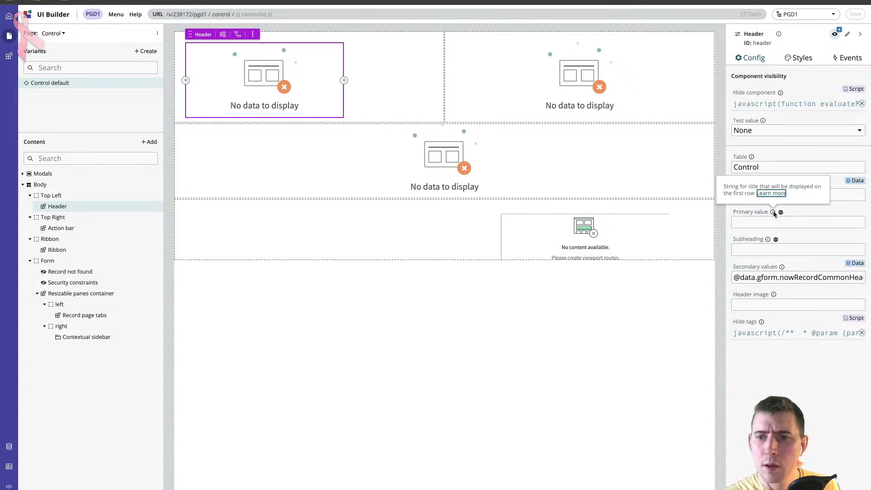
click(781, 223)
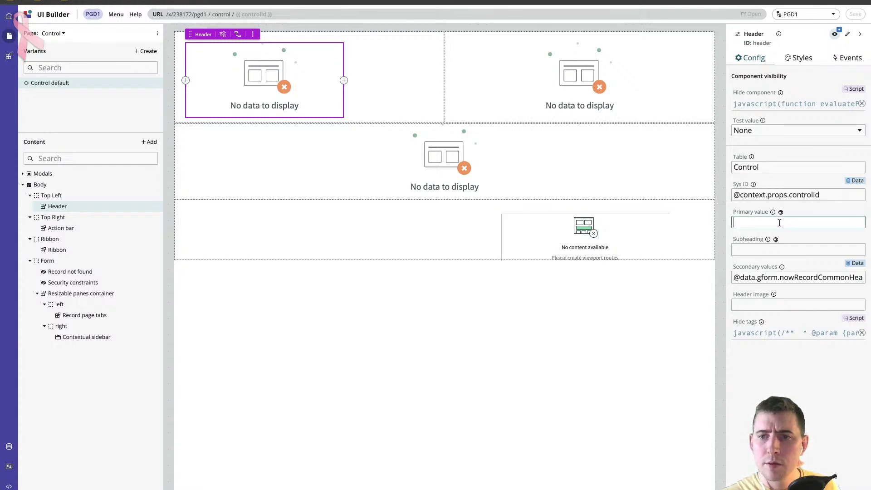
text(number)
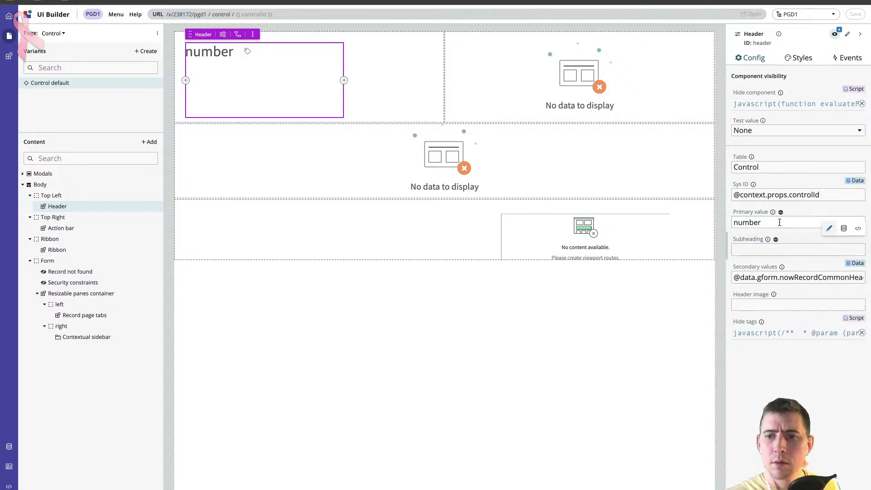
Set the Header component's Subheading to the static text "name".
click(813, 249)
text(descrip)
key(ctrl+a)
text(ma,)
text(name)
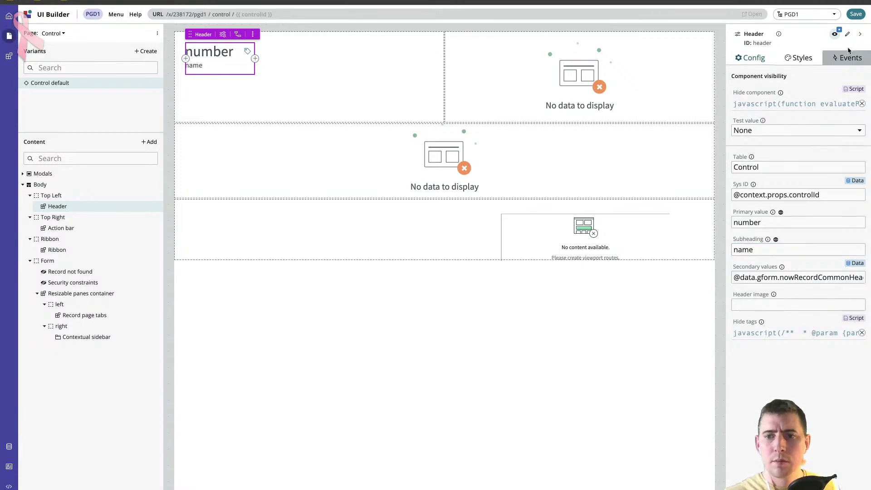
Save the page and check the header on the rendered Control page.
click(856, 14)
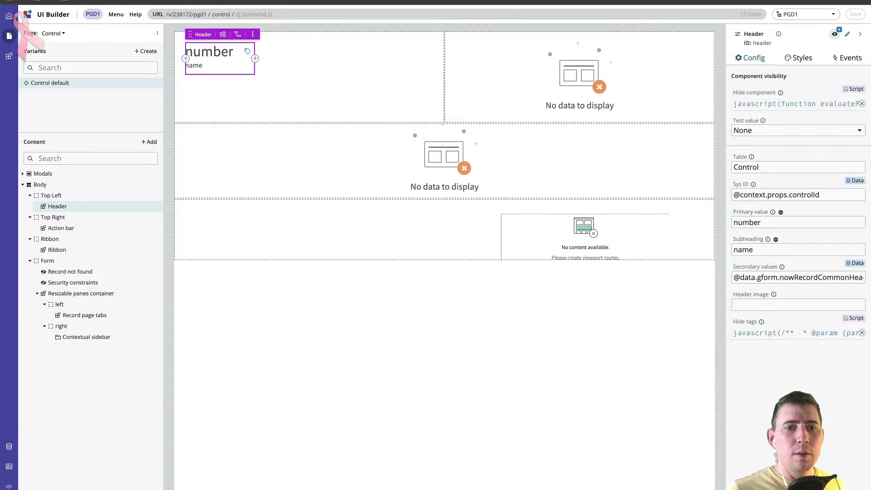
click(499, 2)
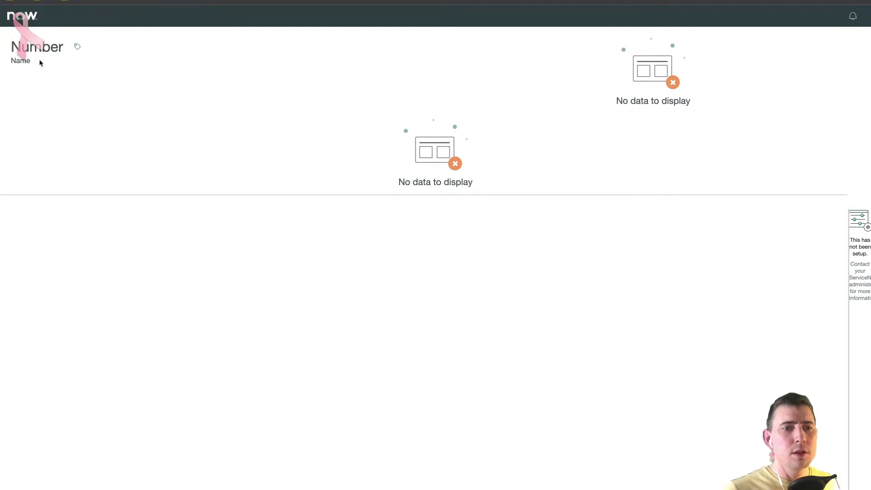
key(ctrl+w)
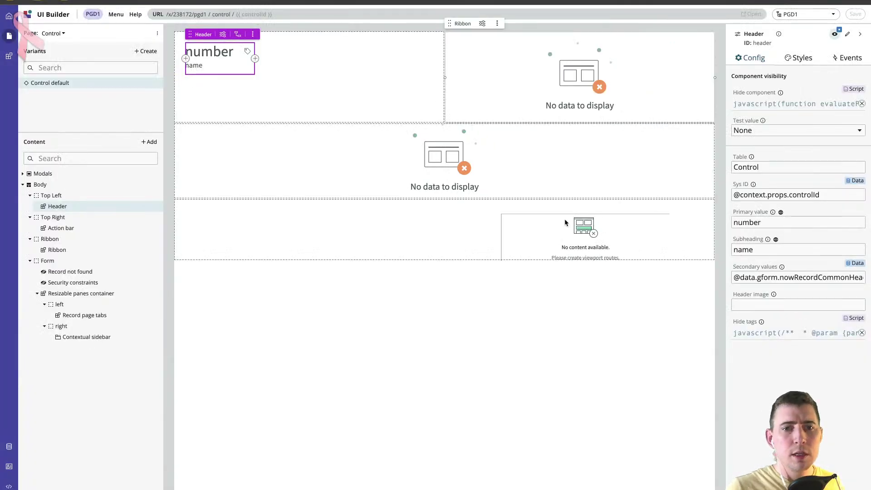
Replace the Header's Subheading with "@" as a data binding and browse the available binding properties.
drag(772, 250, 728, 250)
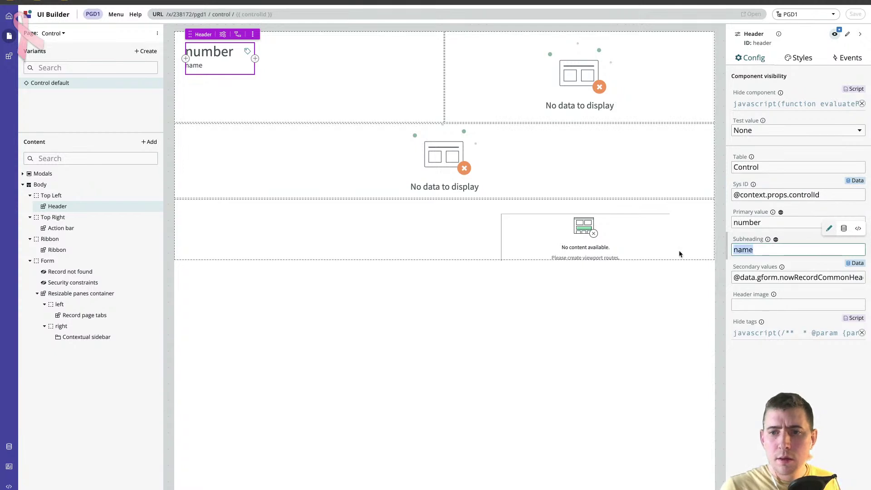
key(BackSpace)
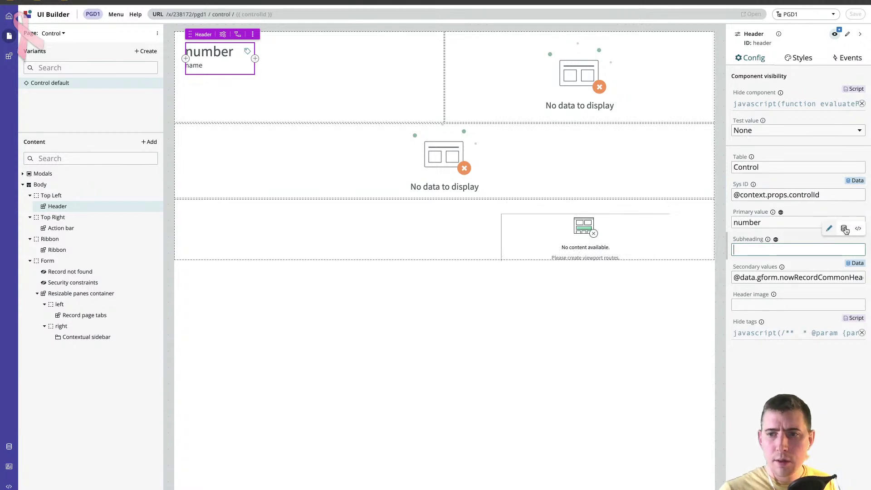
text(@)
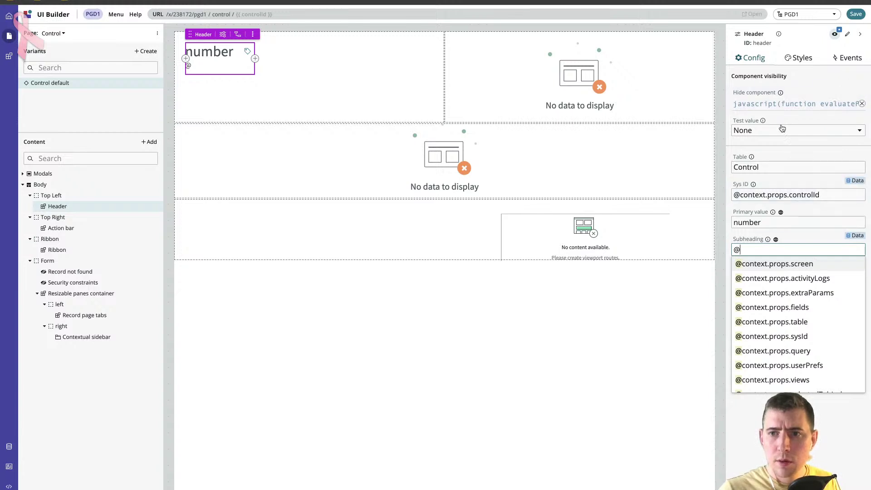
scroll(799, 283, down, 3)
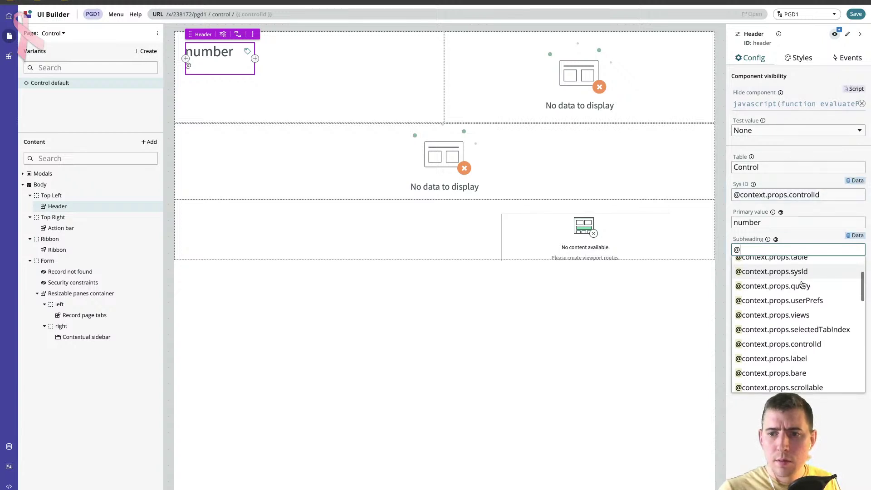
scroll(802, 285, down, 3)
scroll(802, 289, down, 5)
scroll(746, 340, down, 5)
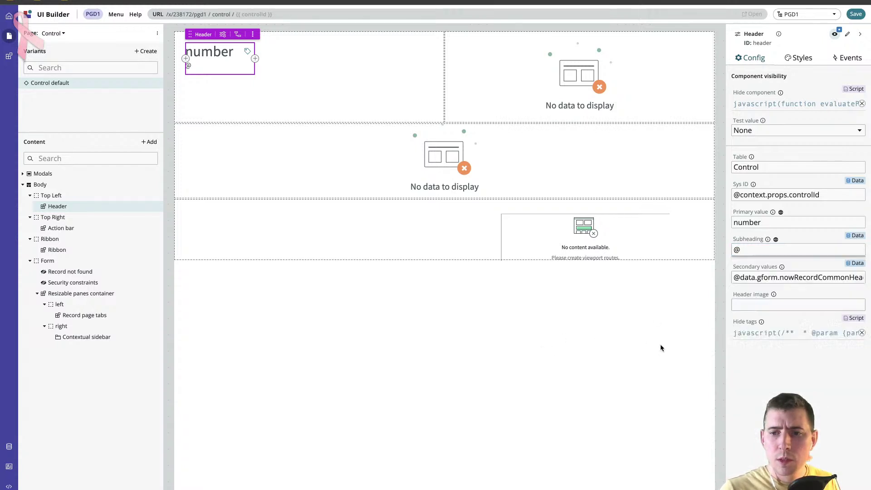
click(592, 179)
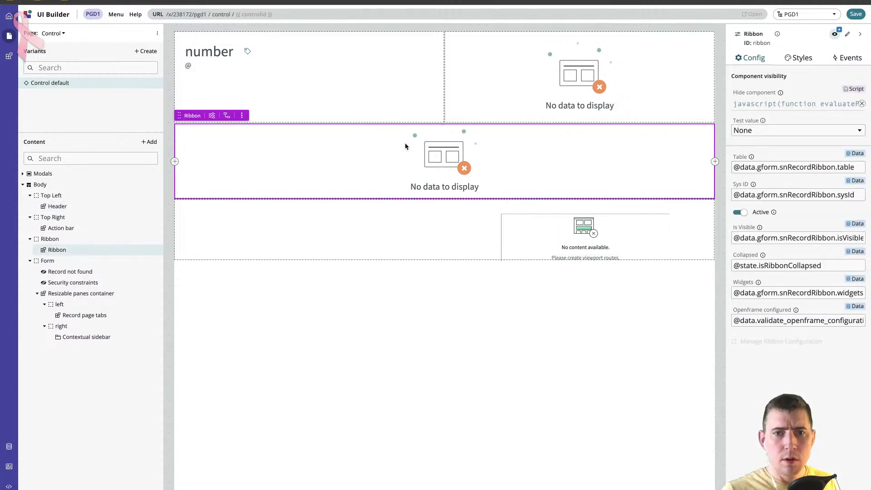
click(241, 116)
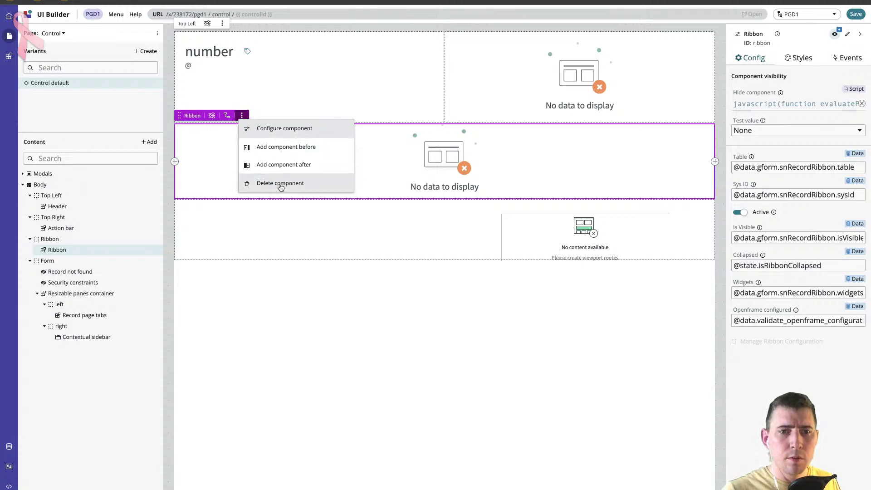
click(281, 186)
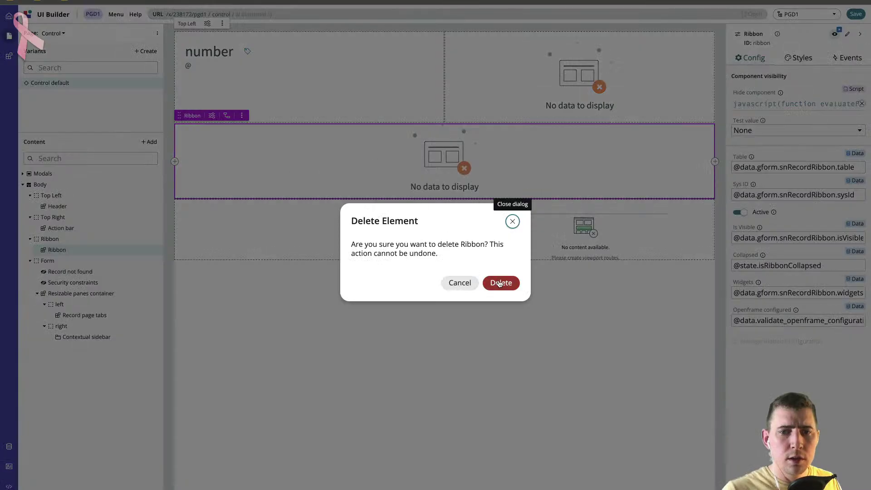
click(459, 283)
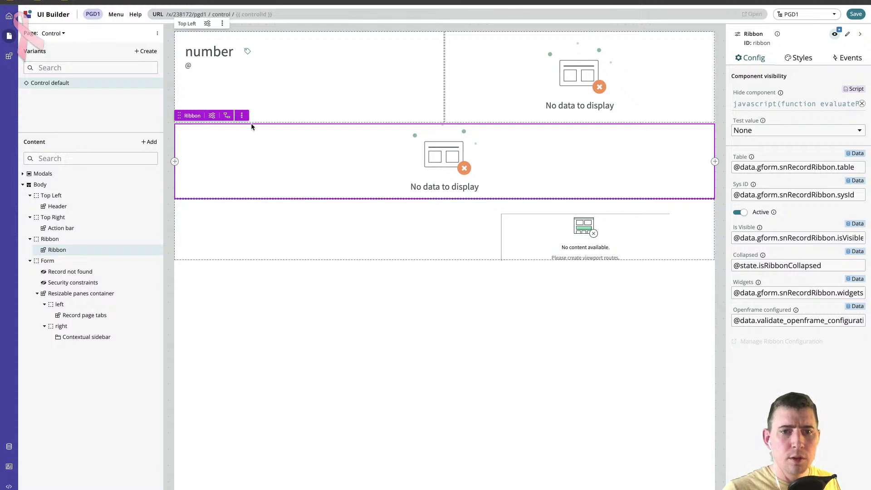
click(242, 115)
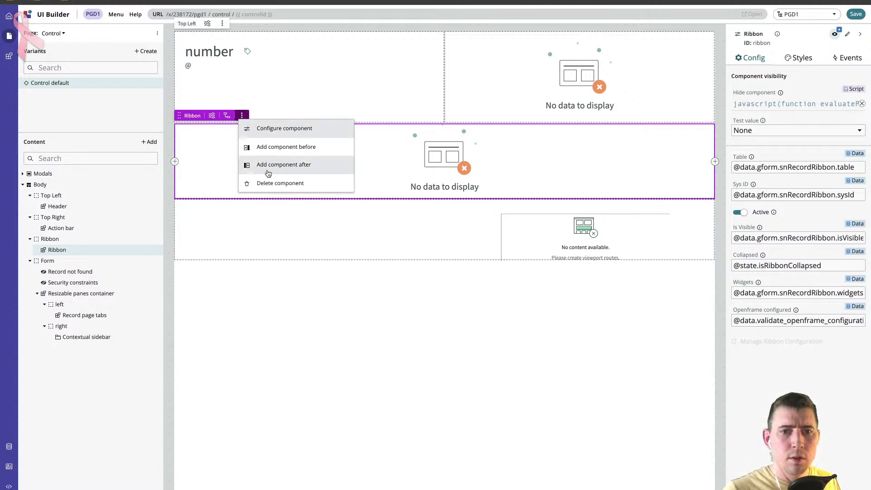
click(312, 169)
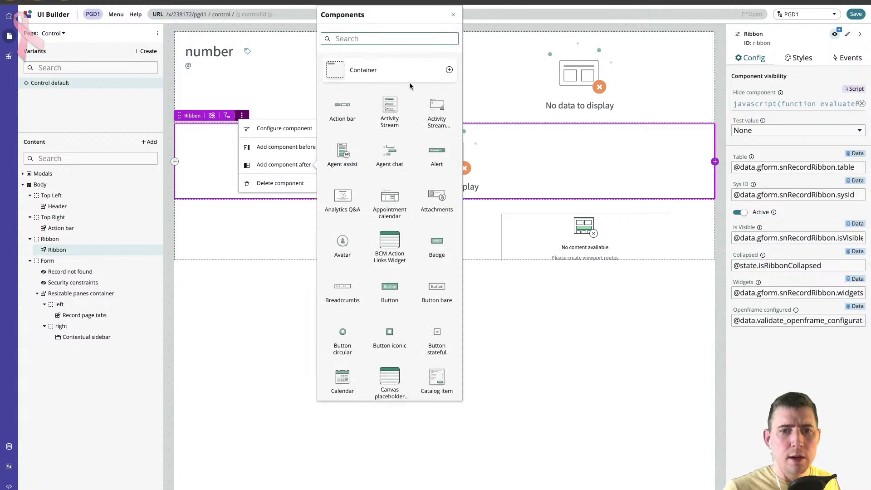
key(Escape)
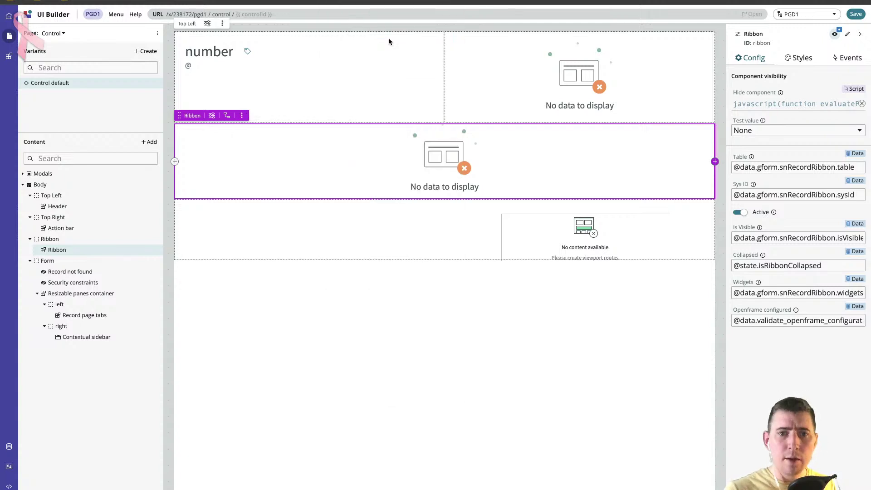
Add a Form component after the Ribbon component.
click(242, 116)
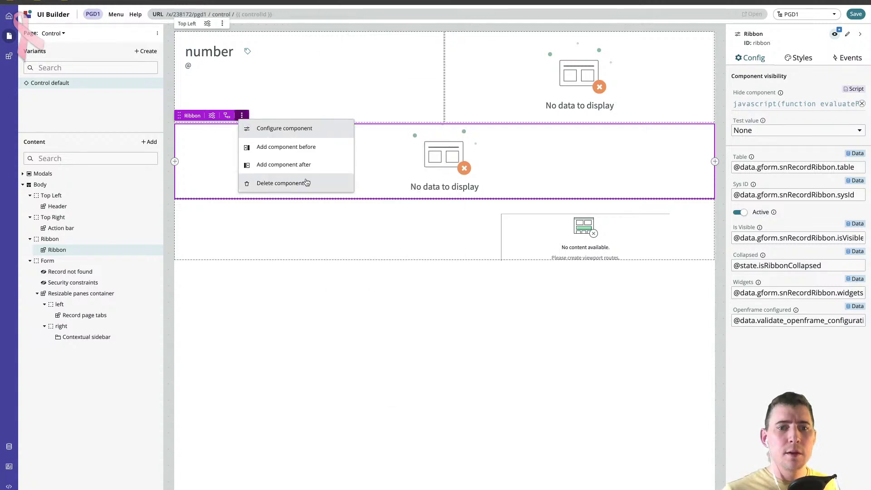
click(311, 166)
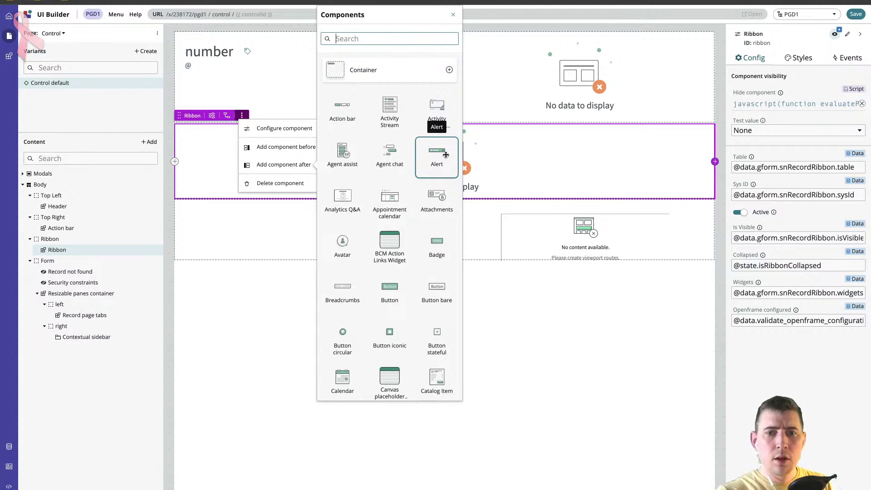
text(form)
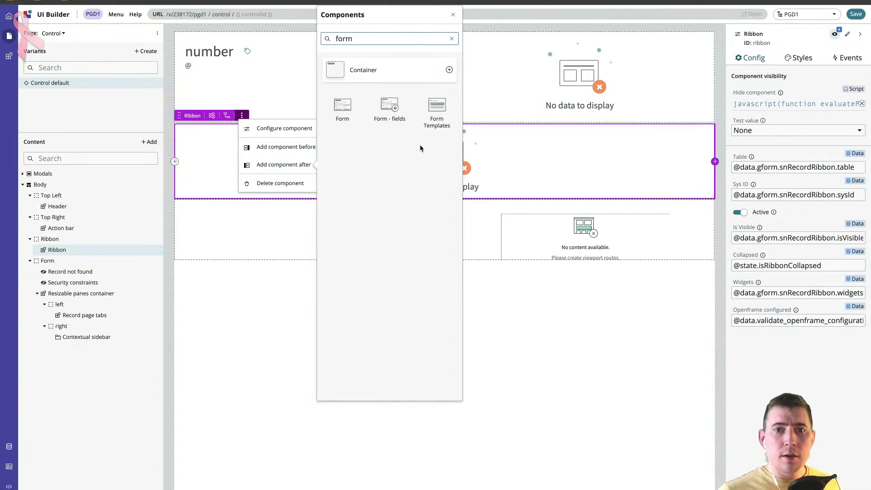
click(339, 102)
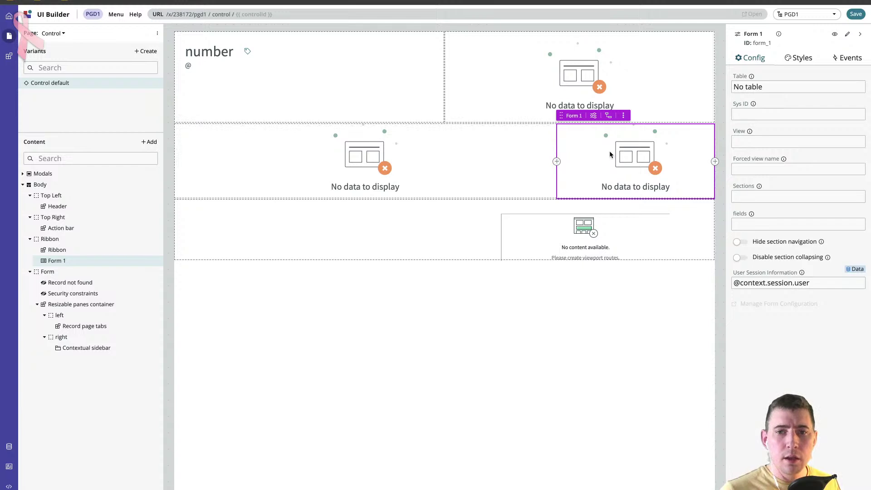
Examine the Action bar, Ribbon and new Form components on the Control page and the Ribbon slot's layout options.
click(586, 64)
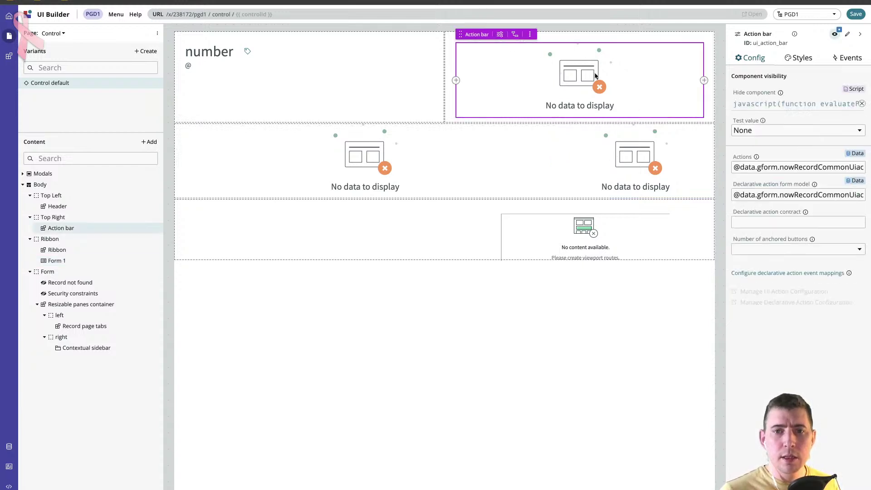
click(611, 152)
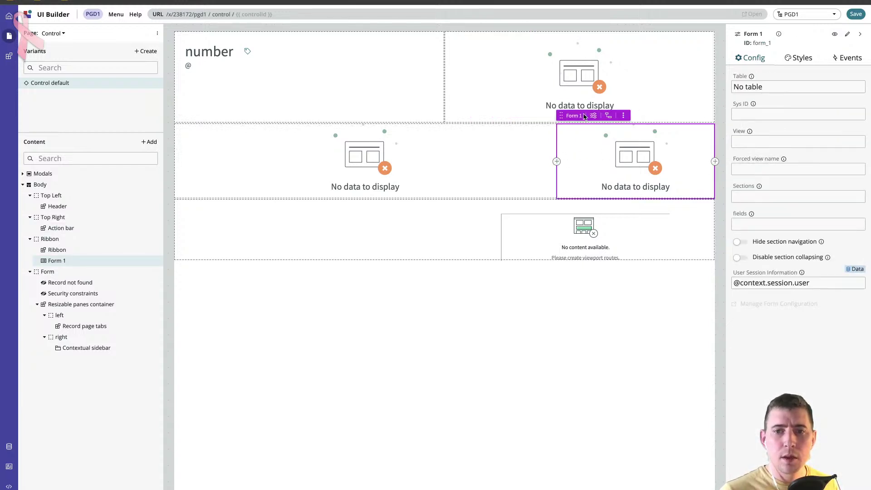
click(504, 194)
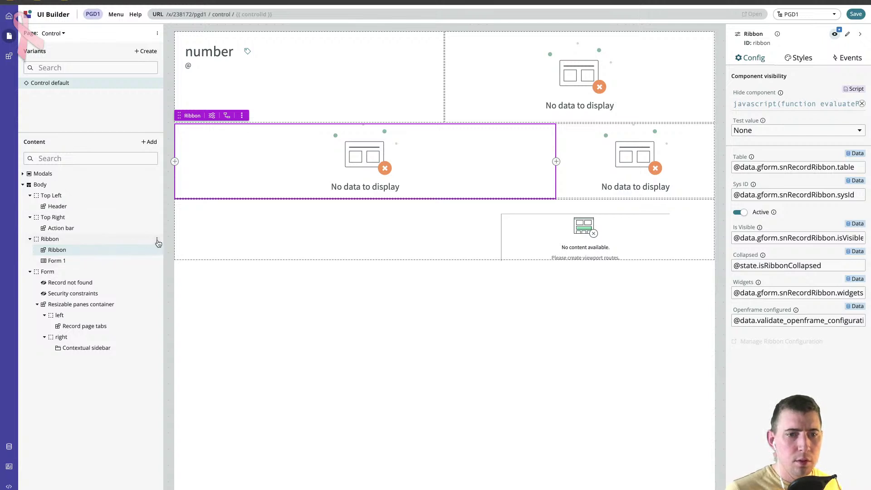
click(157, 240)
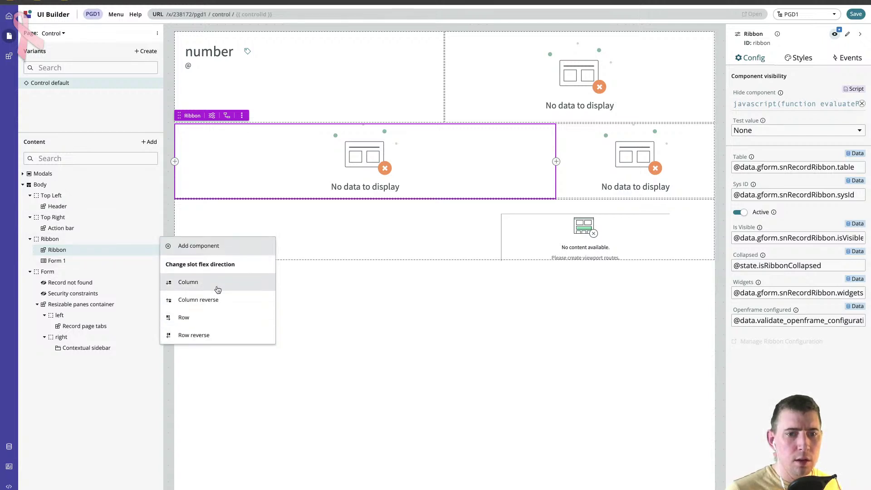
click(119, 251)
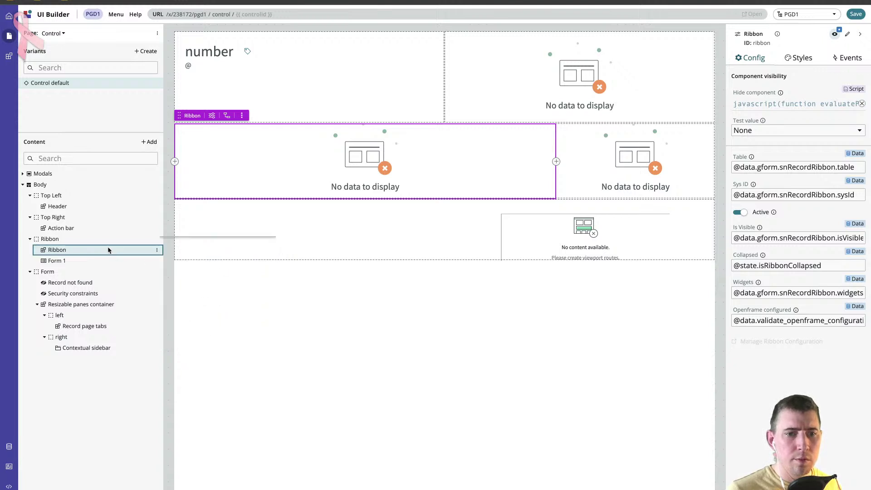
click(242, 116)
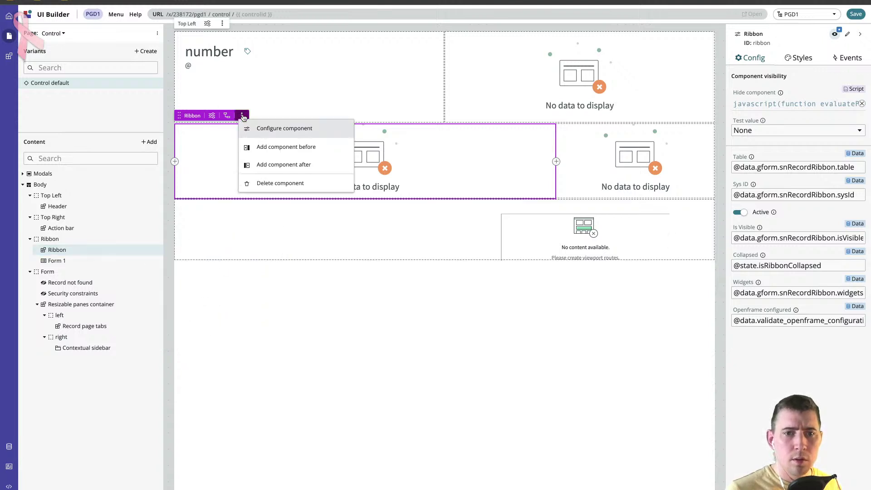
click(204, 147)
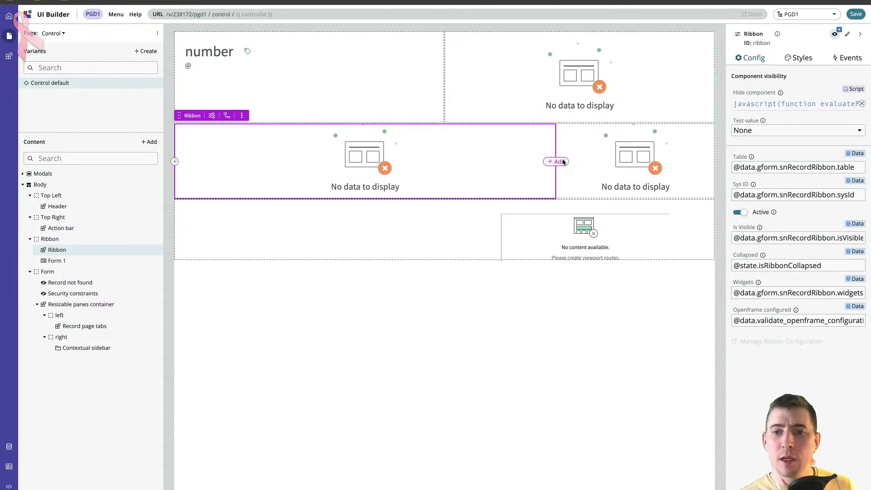
click(596, 188)
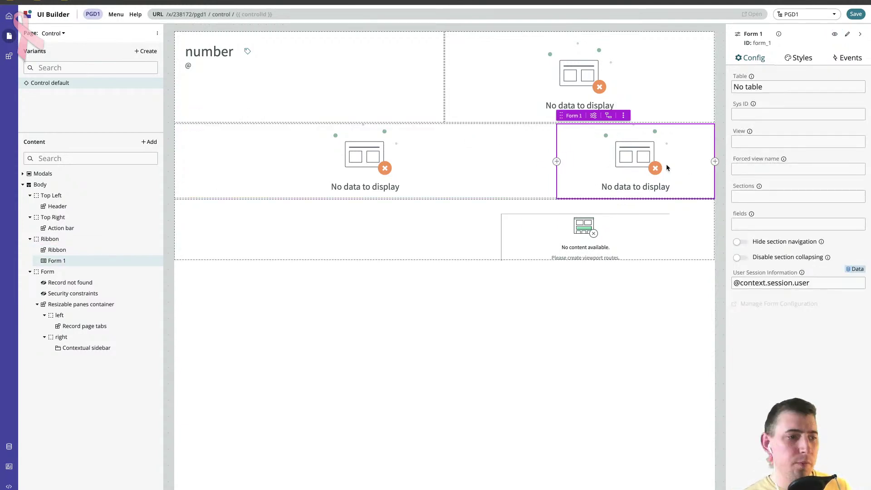
click(428, 157)
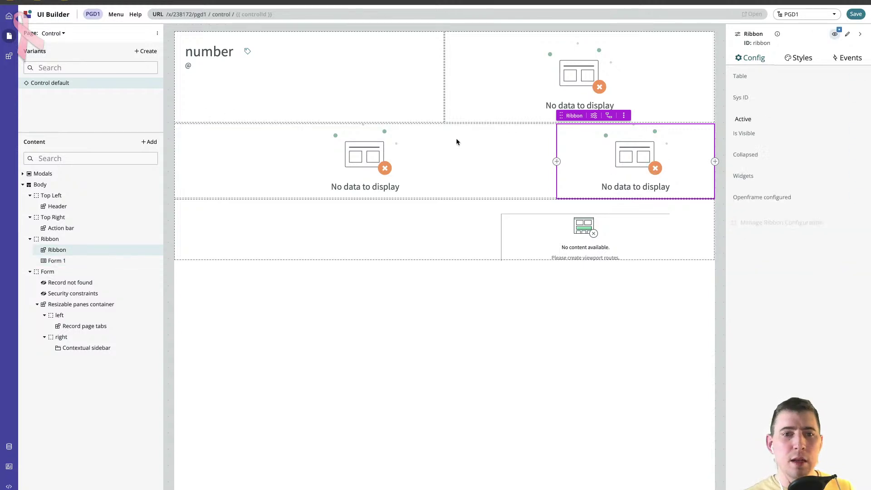
click(323, 94)
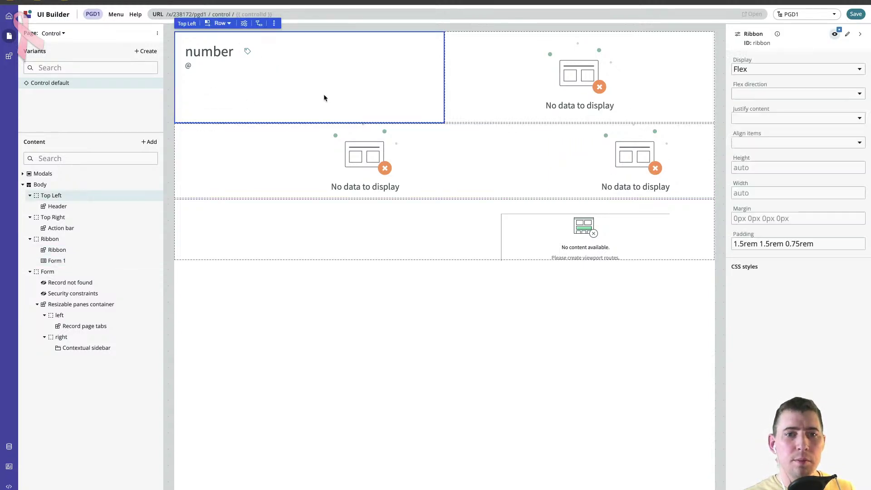
click(290, 155)
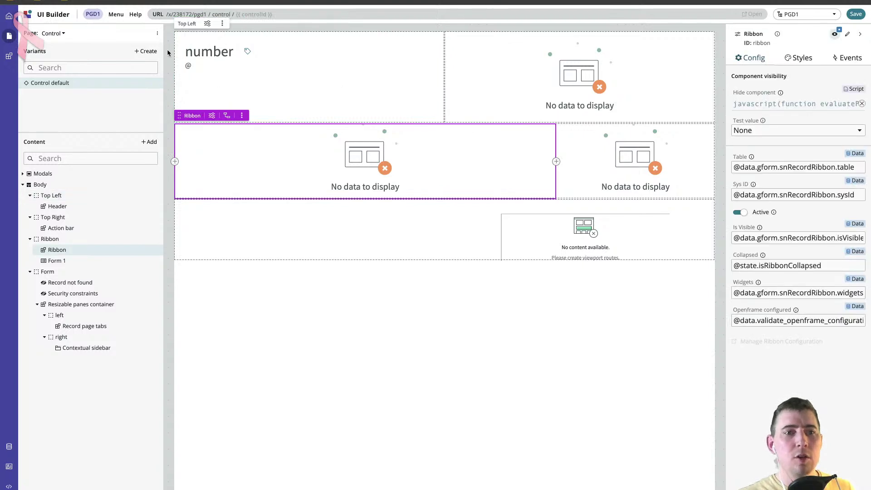
Discard the unsaved changes and create a page named "control form" with path "control-form" and no page template.
click(156, 34)
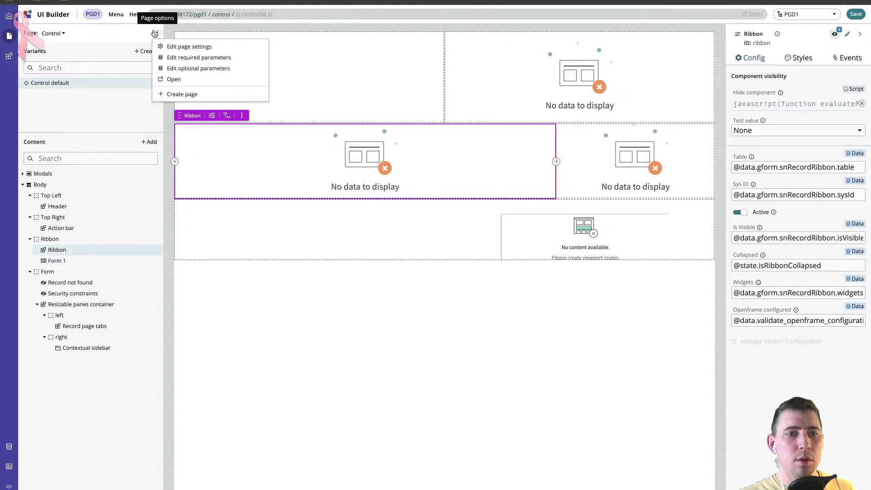
click(198, 95)
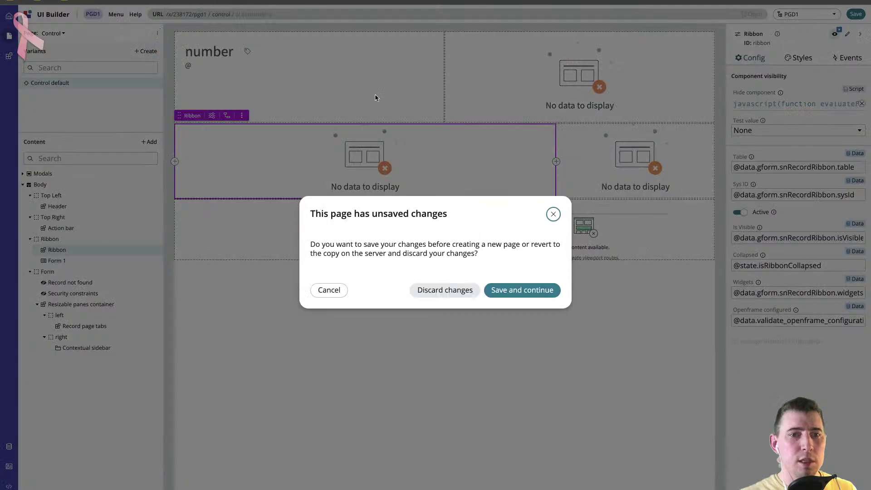
click(452, 295)
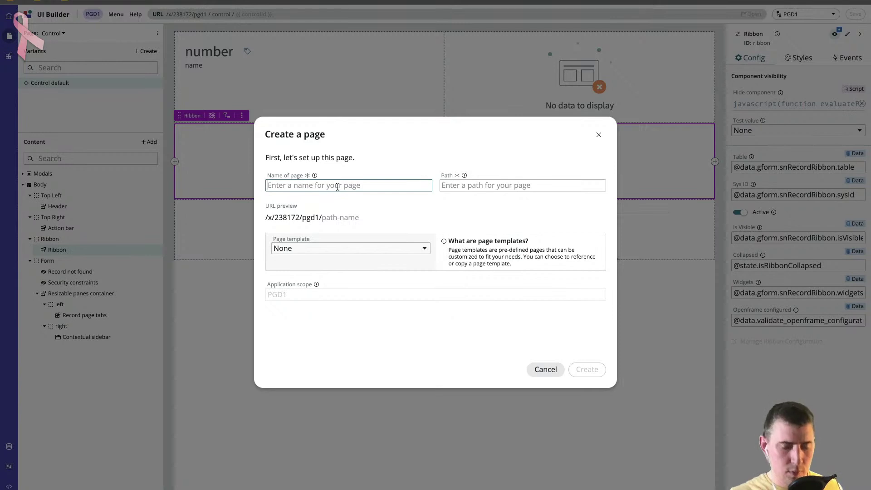
text(contro)
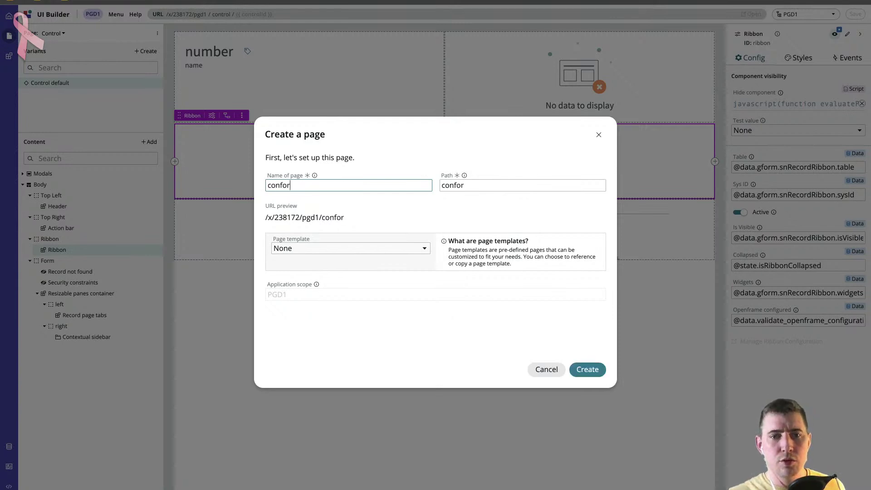
text(l form)
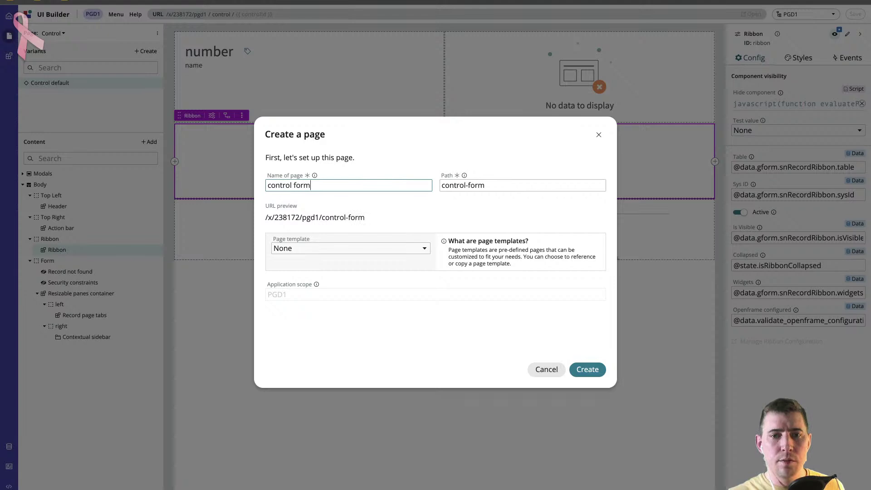
key(Tab)
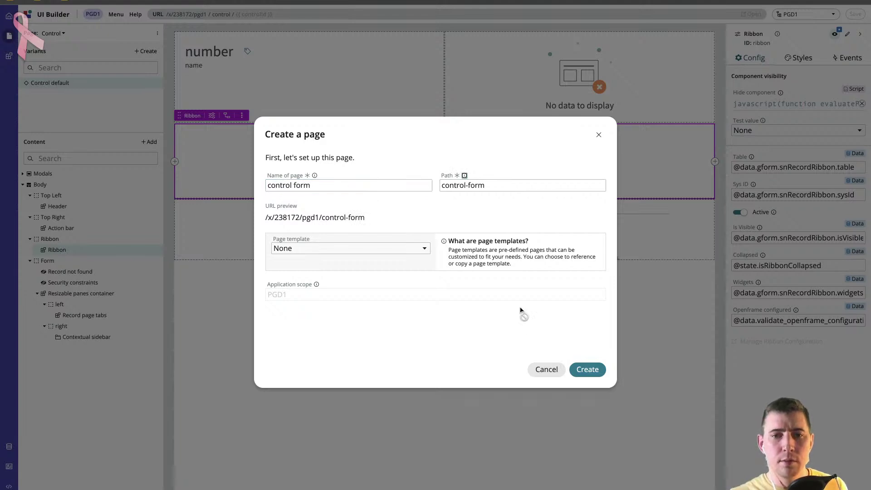
click(583, 370)
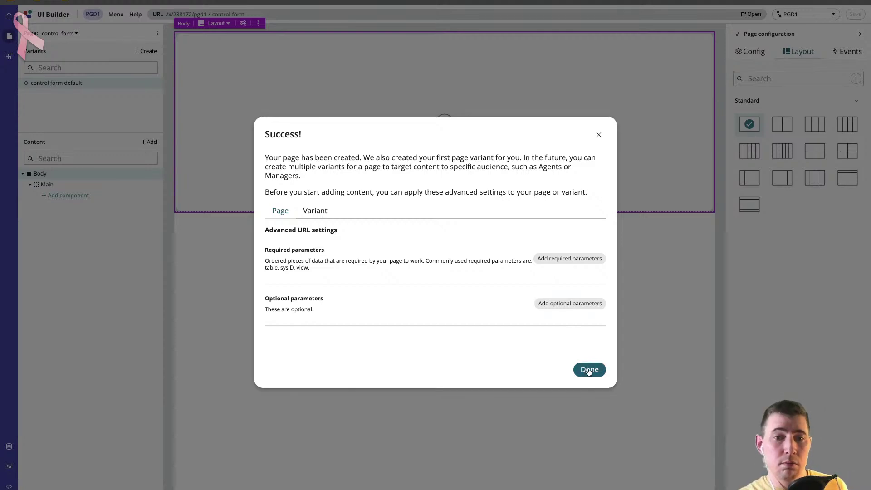
click(562, 259)
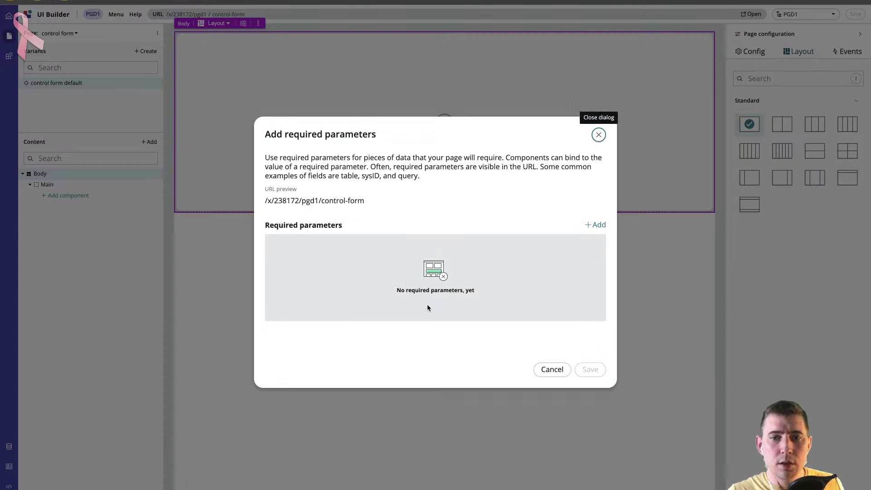
click(595, 224)
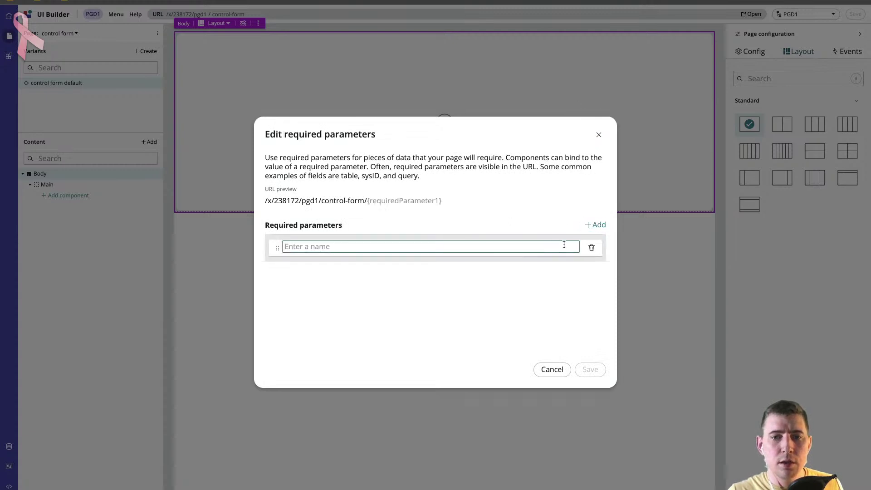
click(555, 369)
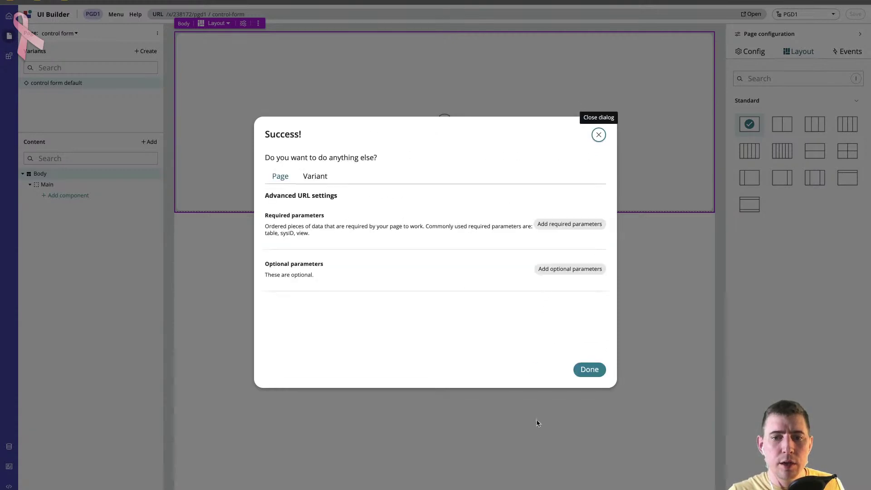
Finish the page setup without parameters and add a Container to the Main slot.
click(587, 368)
click(470, 142)
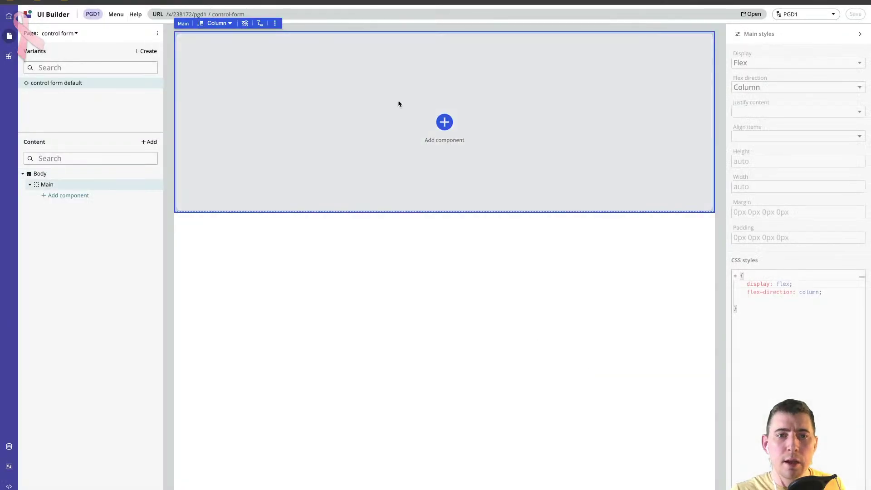
click(517, 74)
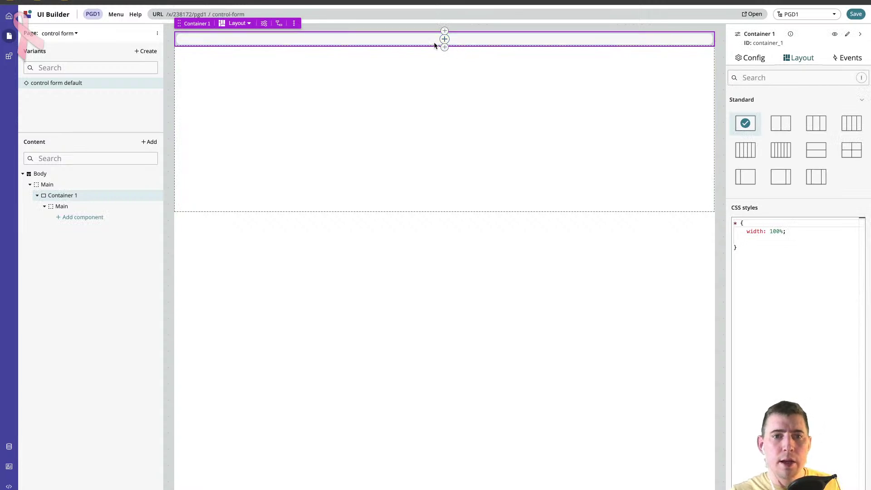
Find the Form component in the component library and place it inside the container.
click(455, 38)
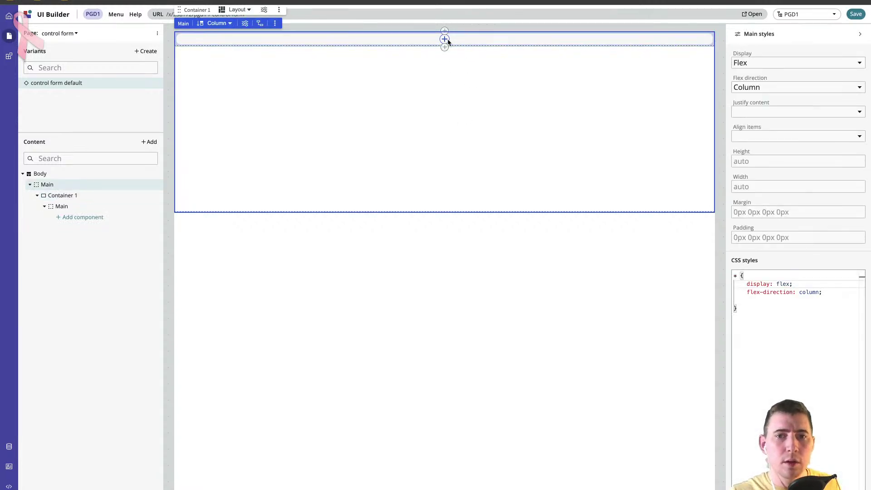
click(443, 38)
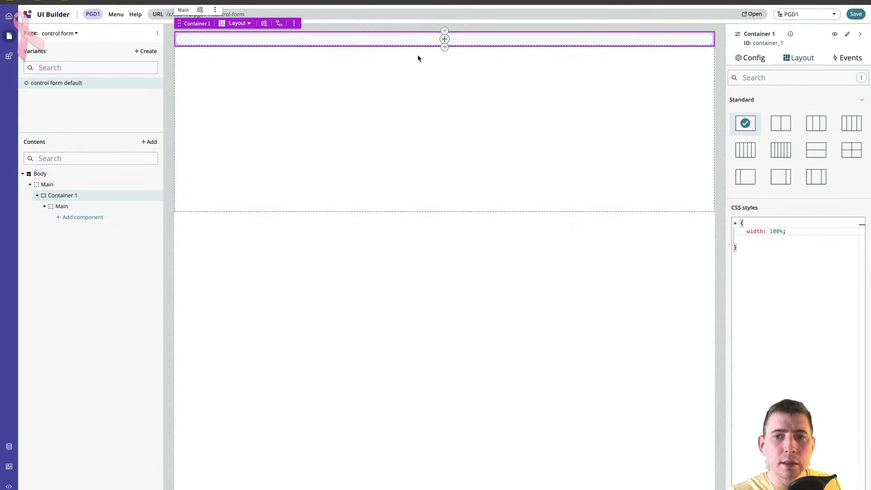
click(9, 57)
click(96, 44)
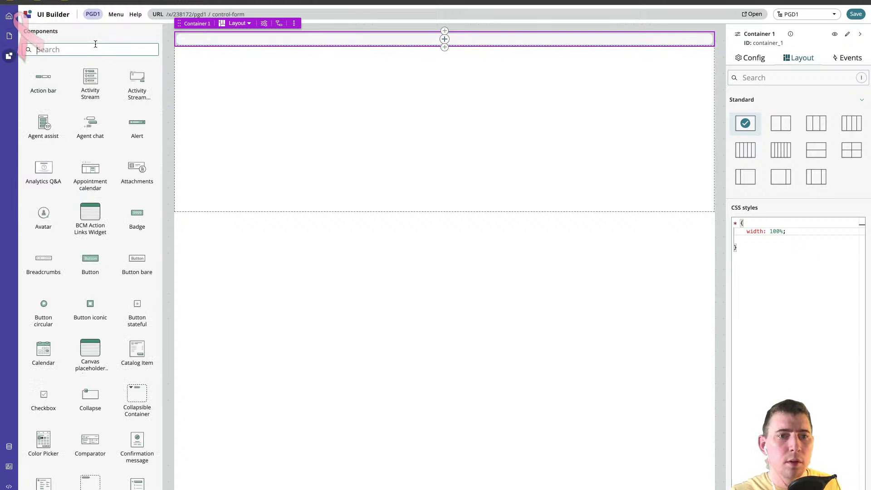
text(form)
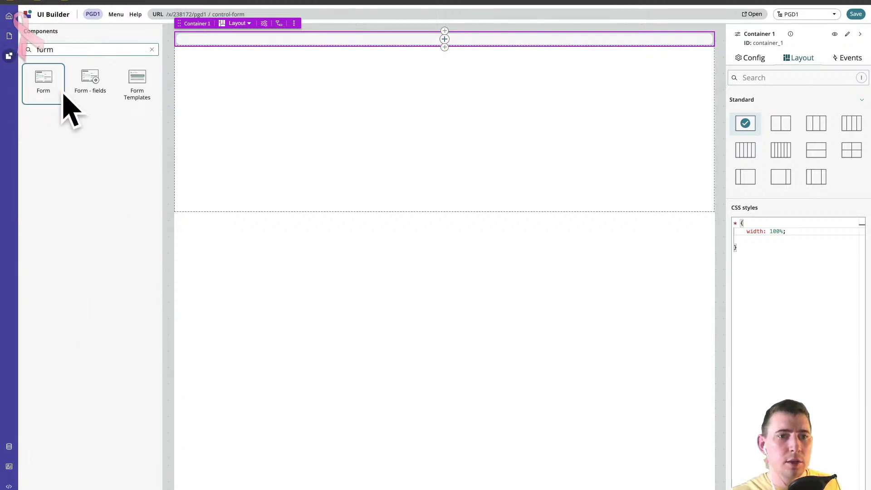
drag(41, 87, 397, 43)
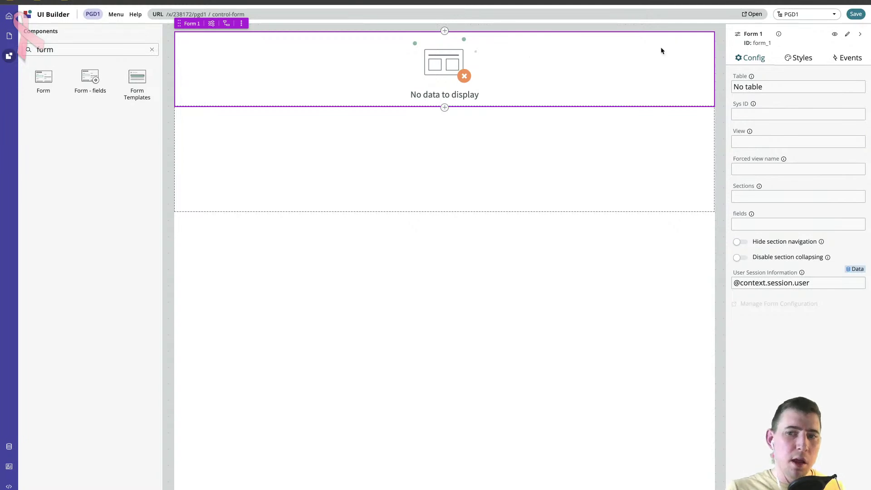
Set the Form component's table to Control (sn_compliance_control).
click(811, 88)
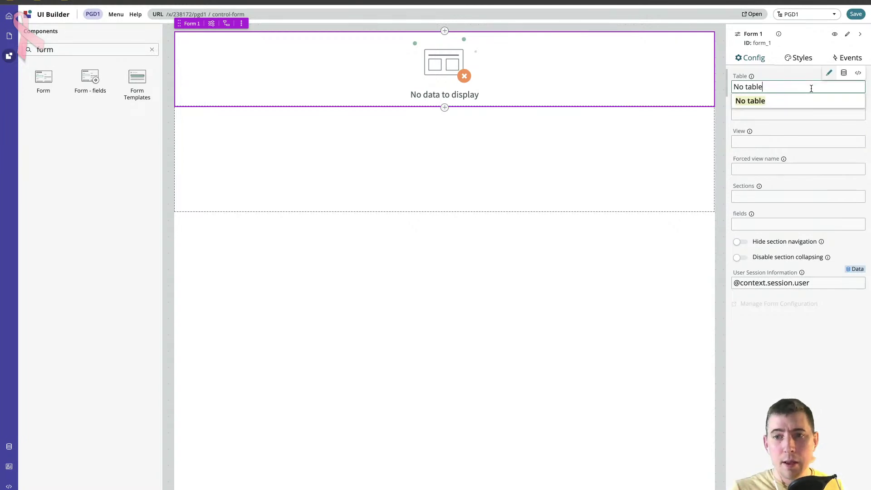
key(ctrl+a)
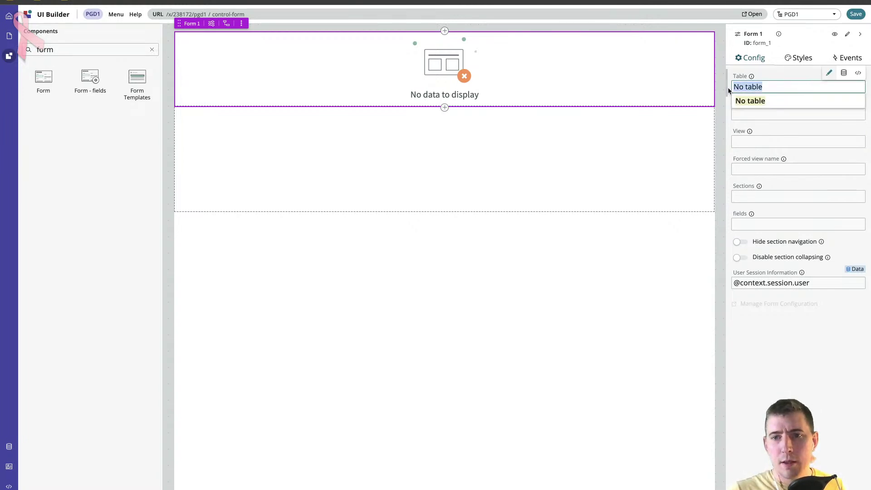
key(BackSpace)
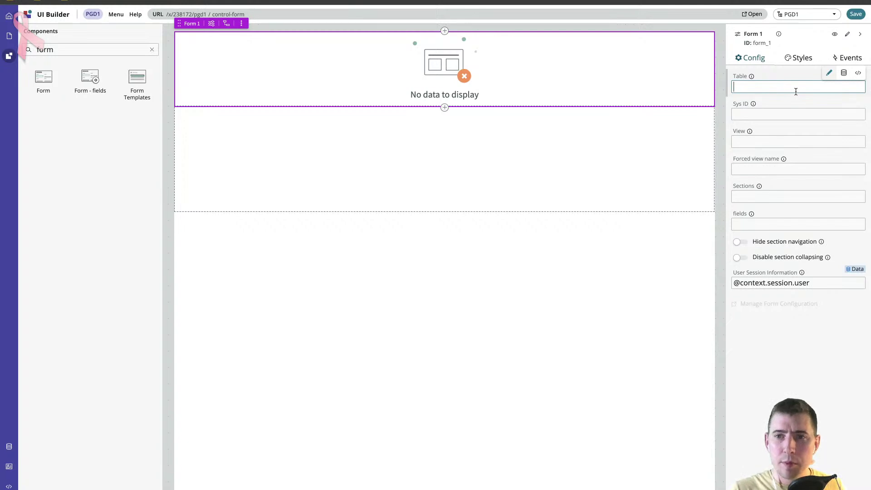
text(sn_complia)
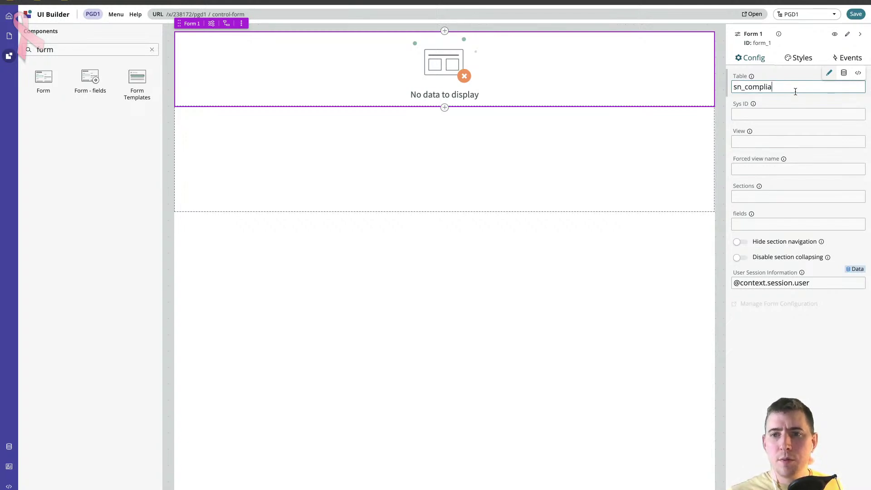
text(nce_control)
click(791, 103)
Start a data binding with "@" for the Form component's Sys ID and check the suggested context properties.
click(778, 117)
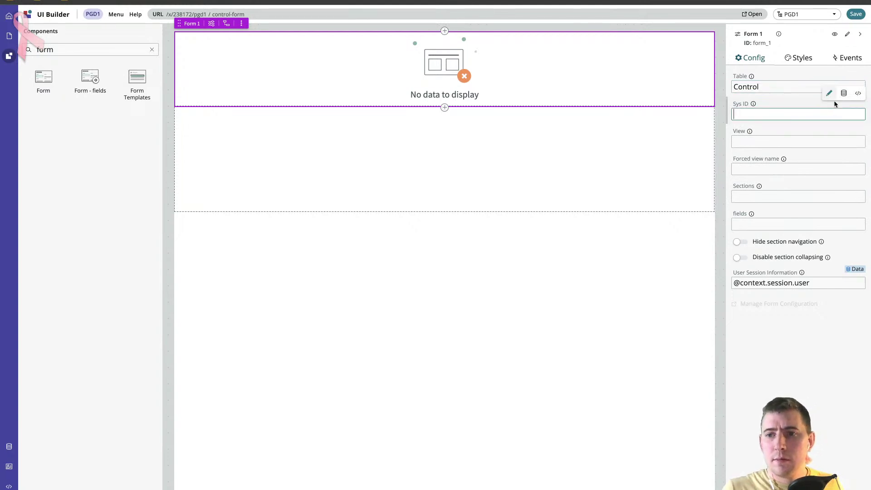
text(@)
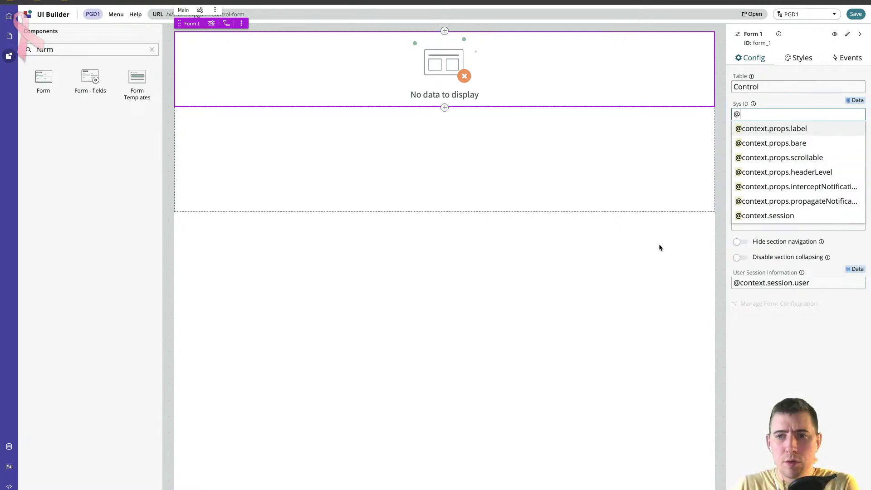
click(689, 212)
click(758, 115)
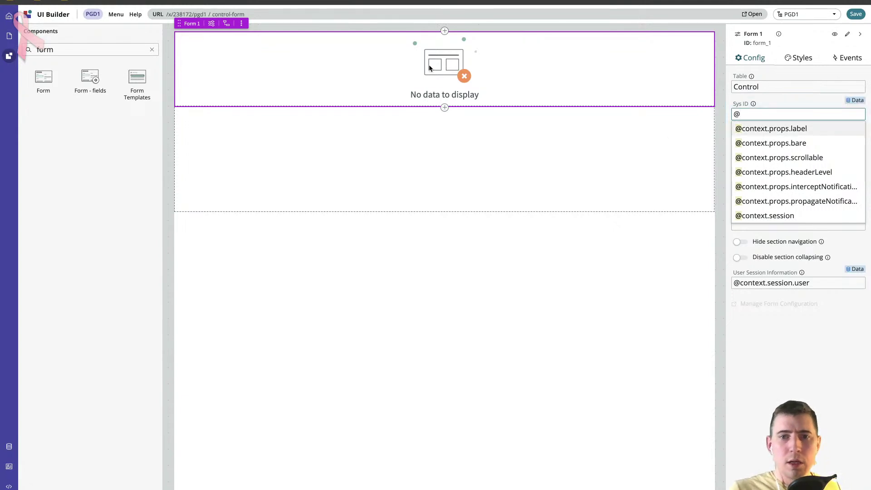
click(325, 96)
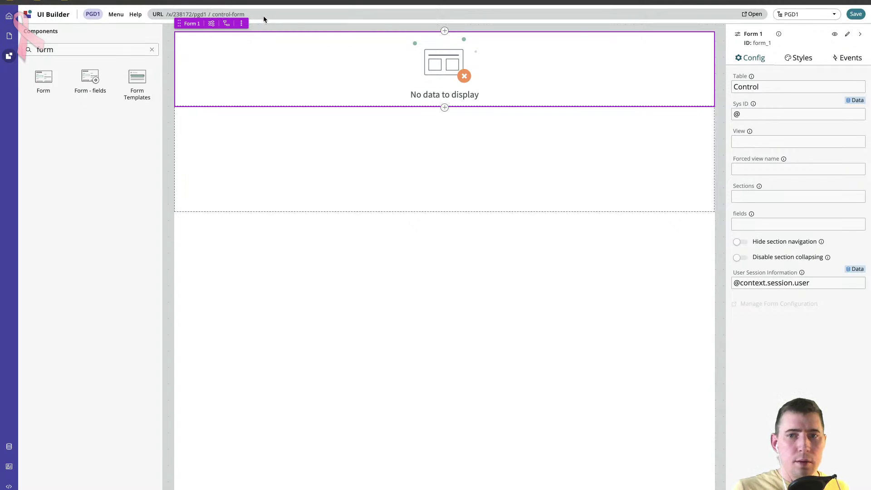
Save the page's unsaved changes and add a required page parameter named "controlId".
click(241, 24)
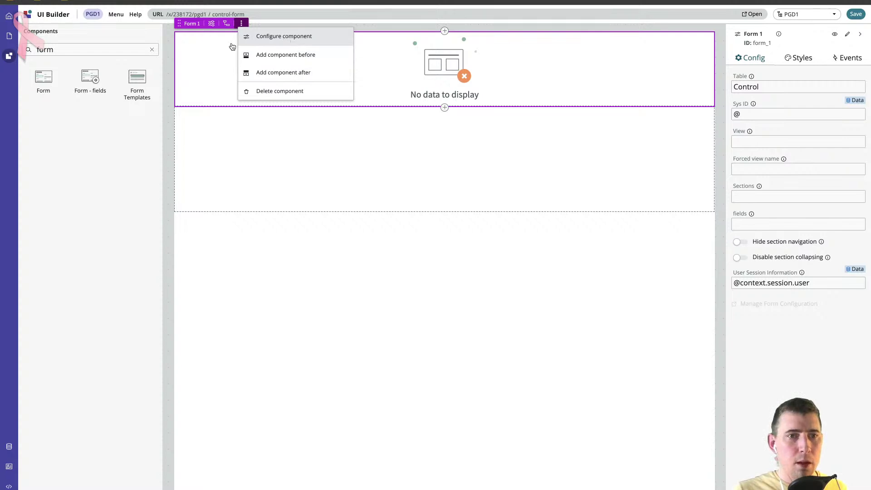
click(9, 36)
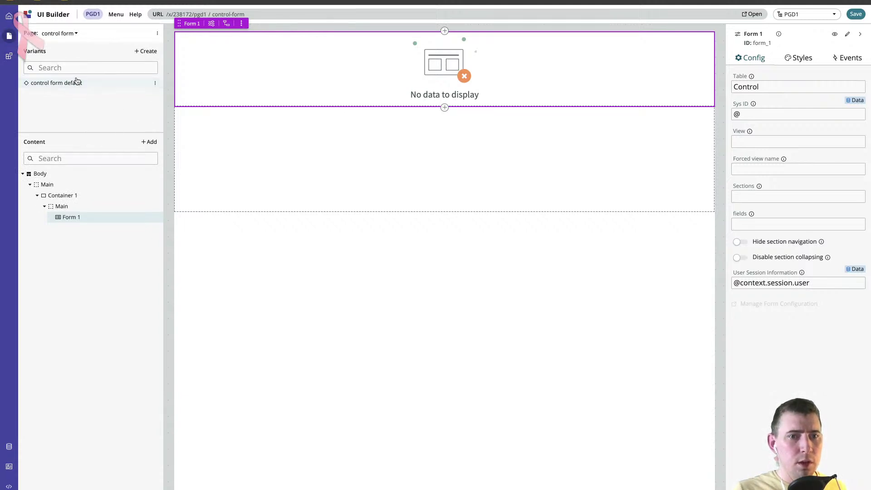
click(157, 33)
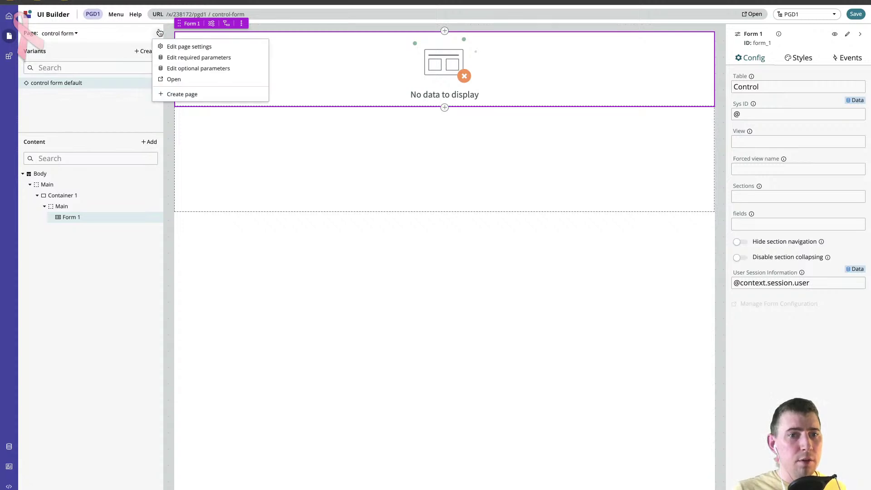
click(212, 57)
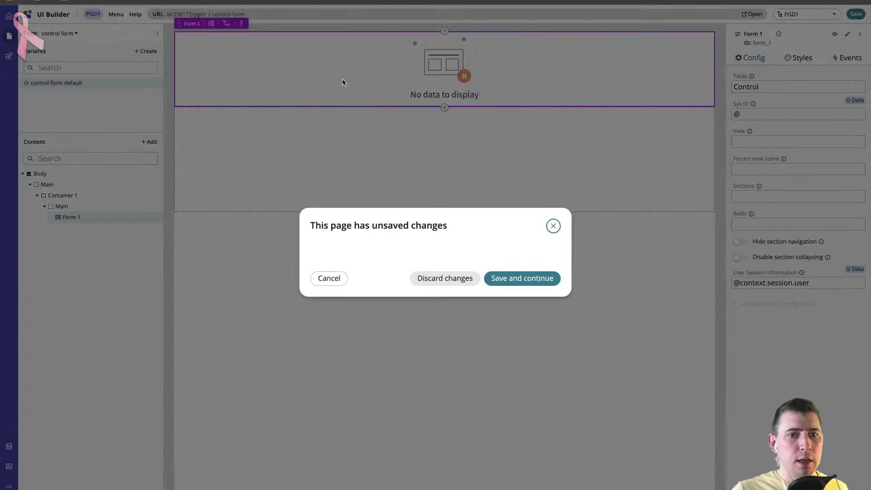
click(491, 285)
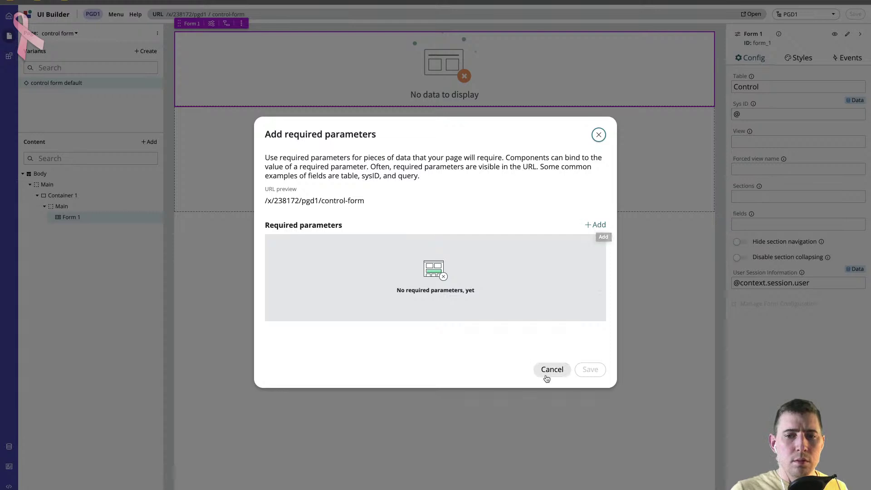
click(597, 226)
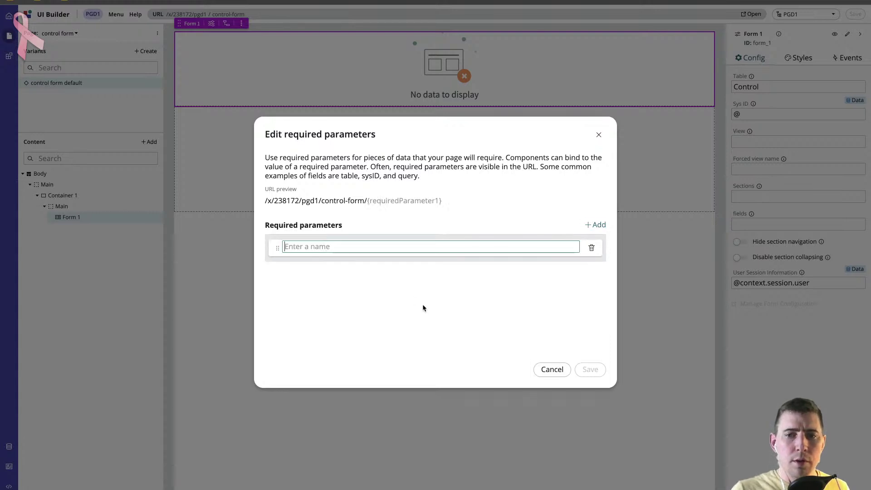
text(controlId)
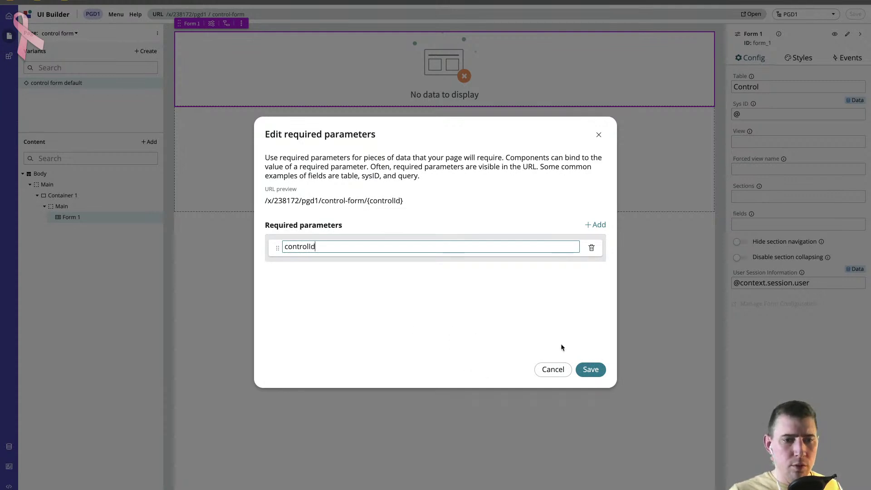
click(590, 370)
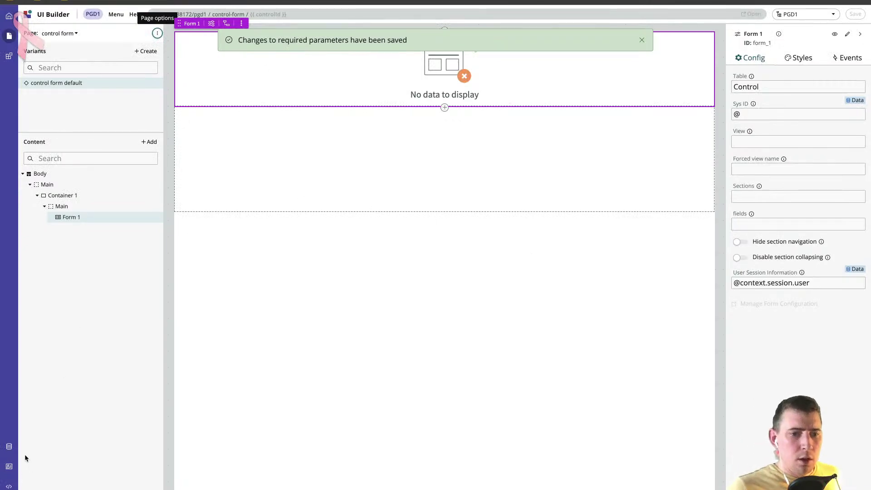
click(9, 447)
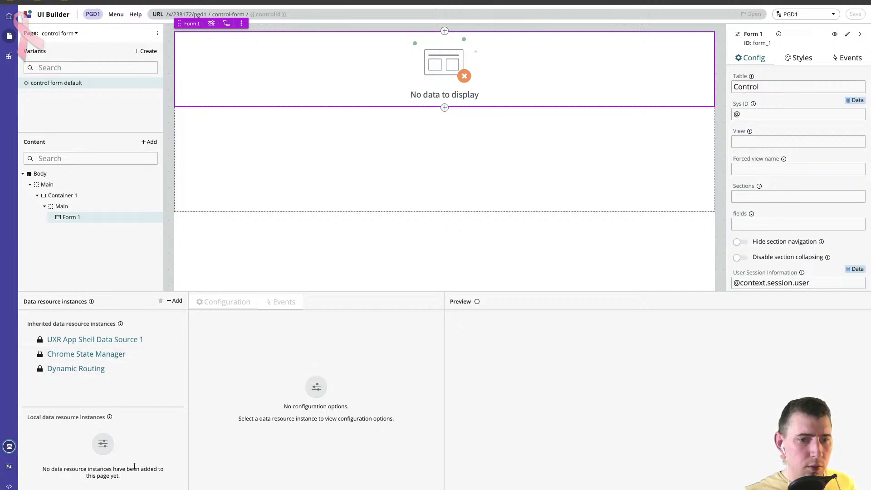
mouse_move(110, 417)
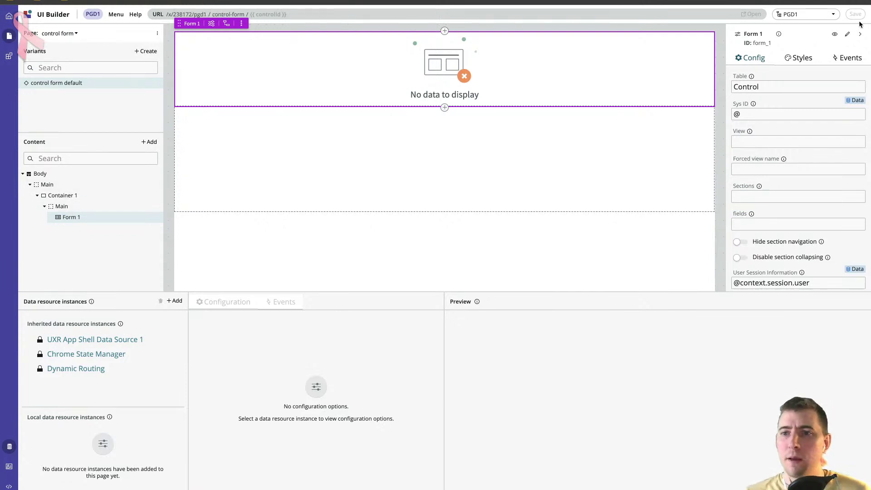
click(834, 15)
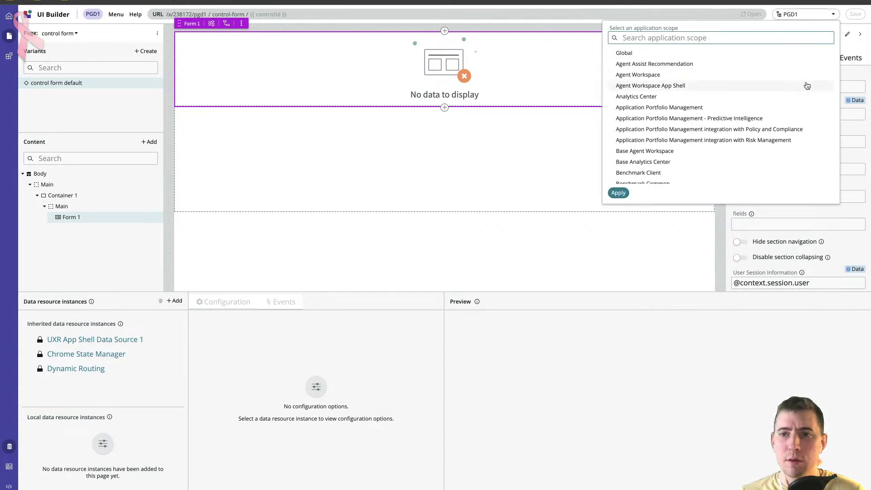
click(836, 15)
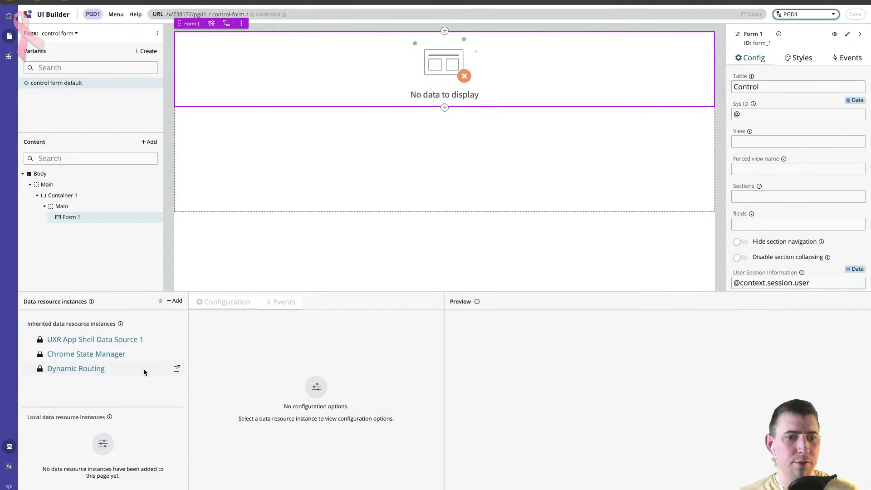
click(176, 301)
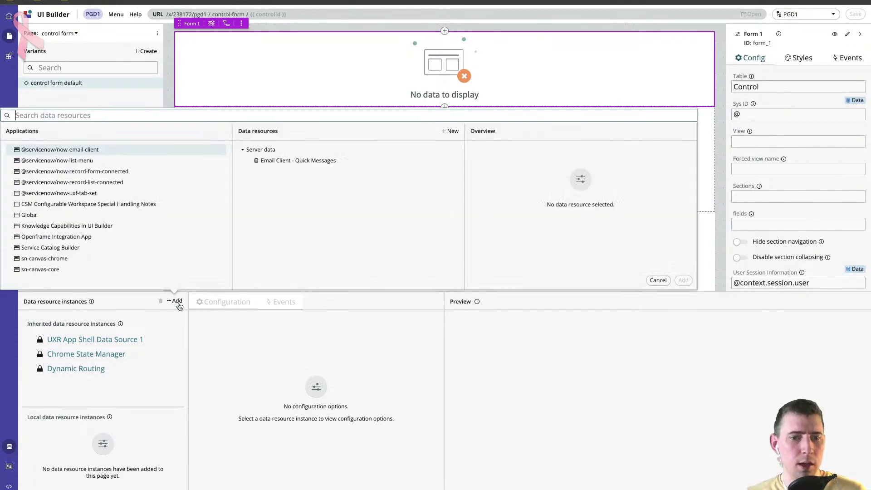
text(glideform)
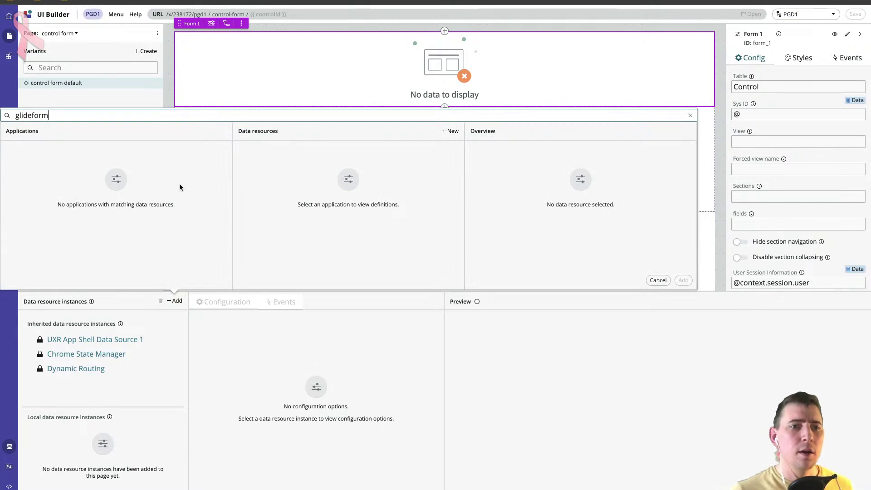
key(ctrl+a)
key(BackSpace)
text(form)
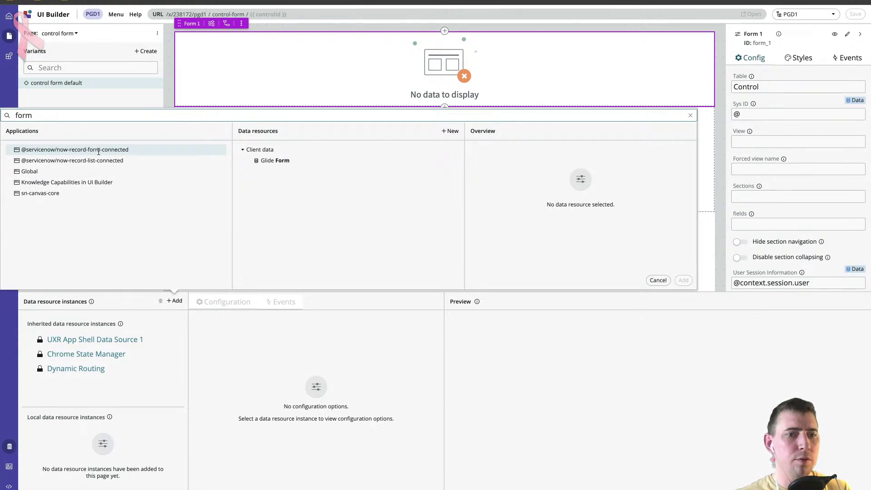
click(274, 161)
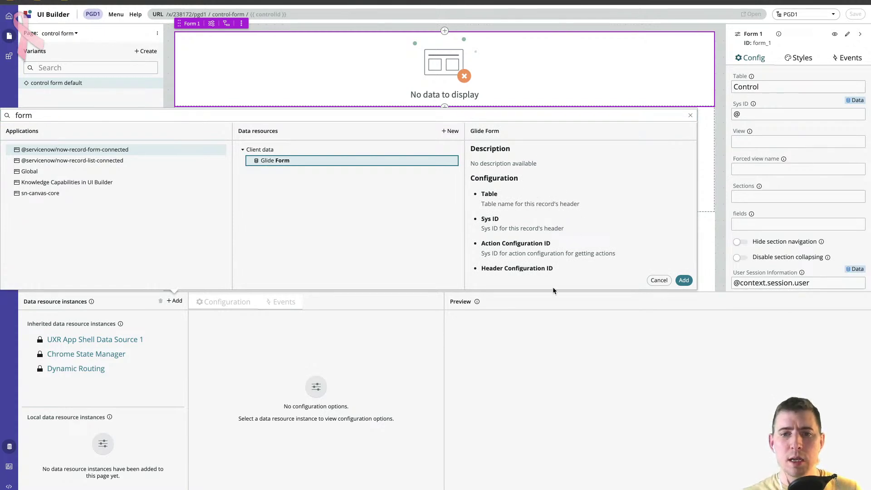
click(684, 280)
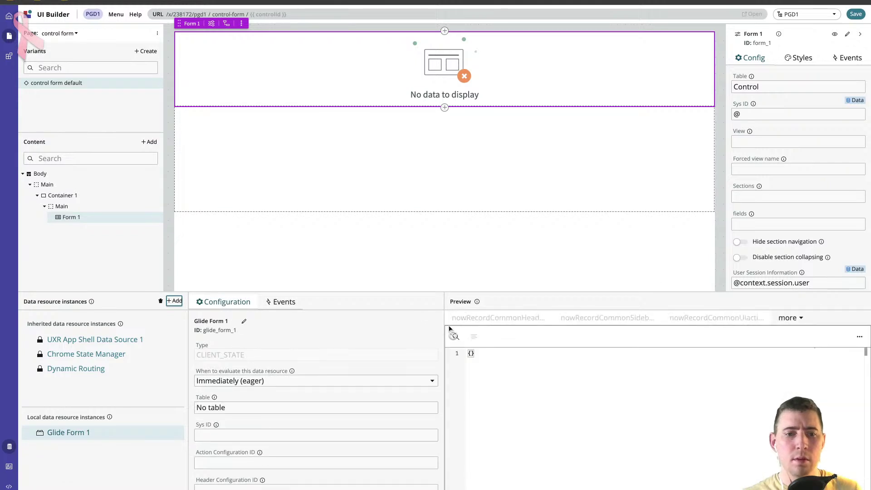
Set the Glide Form resource to evaluate only when invoked (explicit) and its table to Control (sn_compliance_control).
click(311, 385)
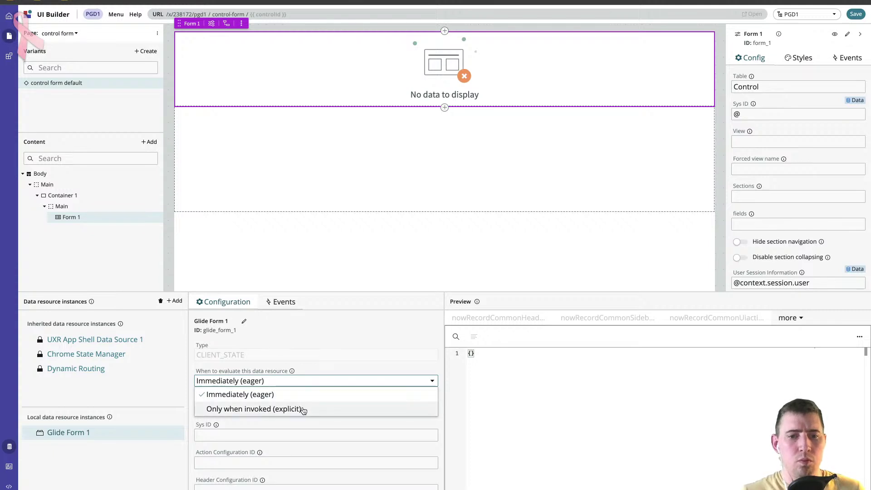
click(304, 410)
click(307, 407)
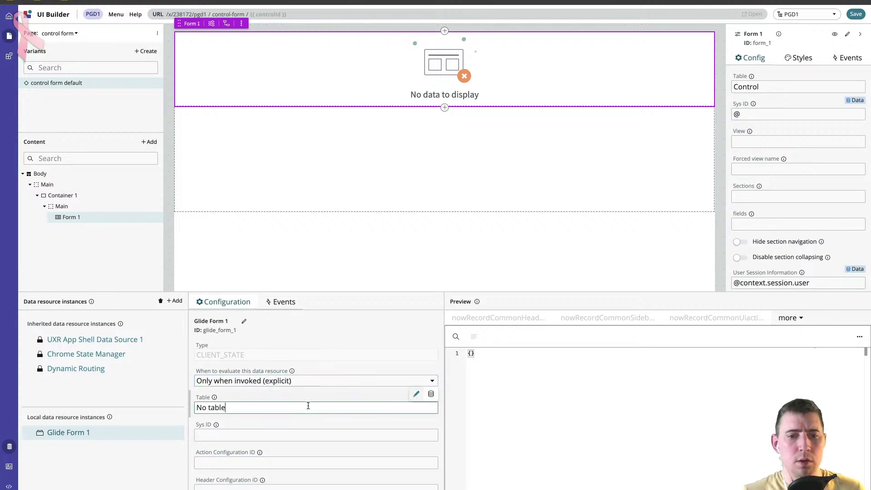
triple_click(286, 406)
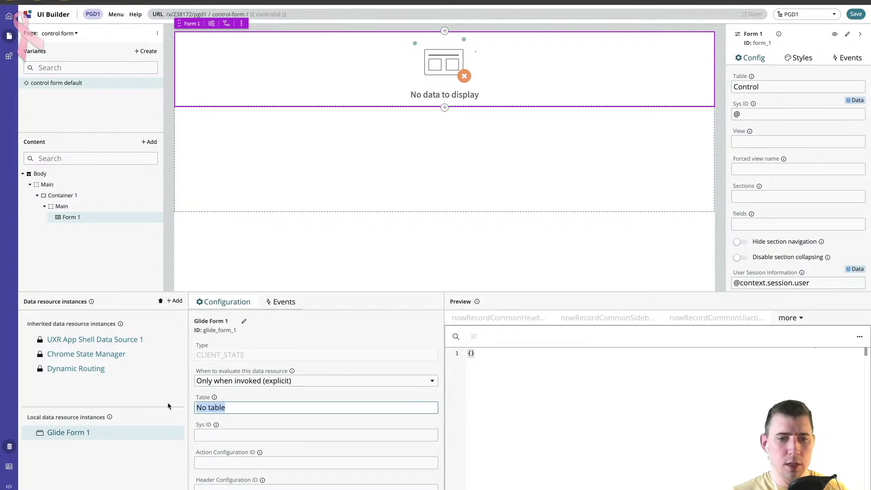
text(contro)
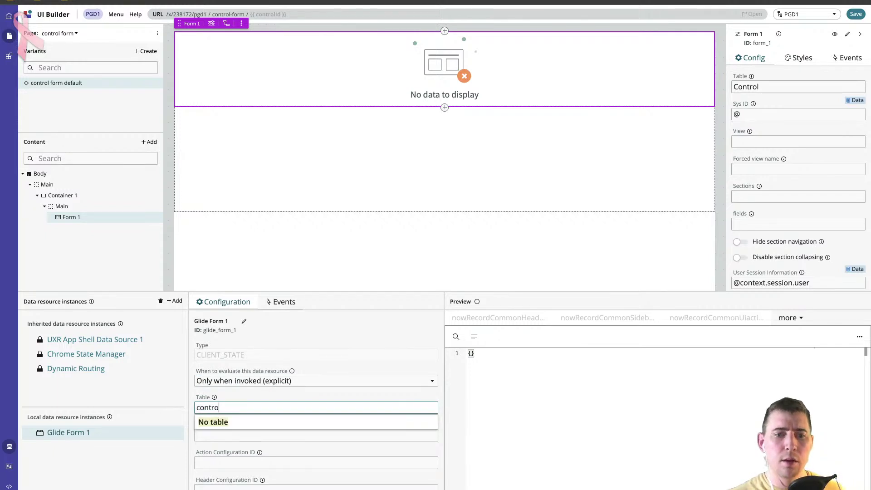
text(l)
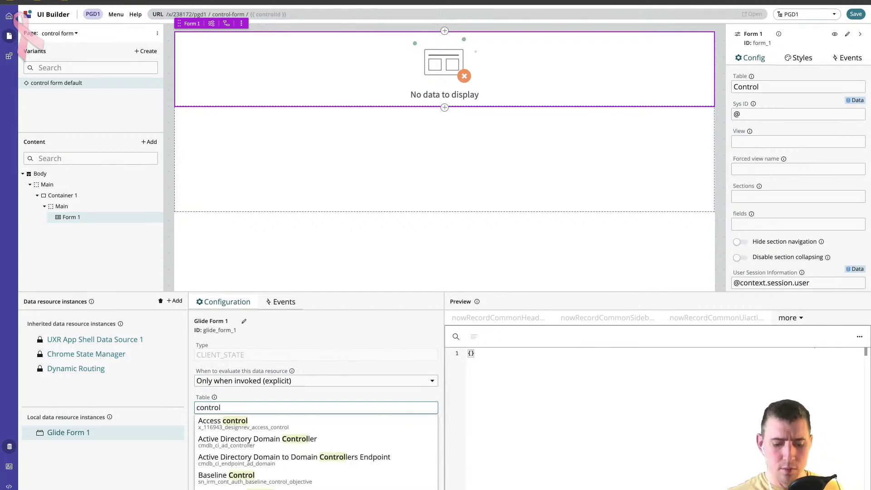
text(])
key(BackSpace)
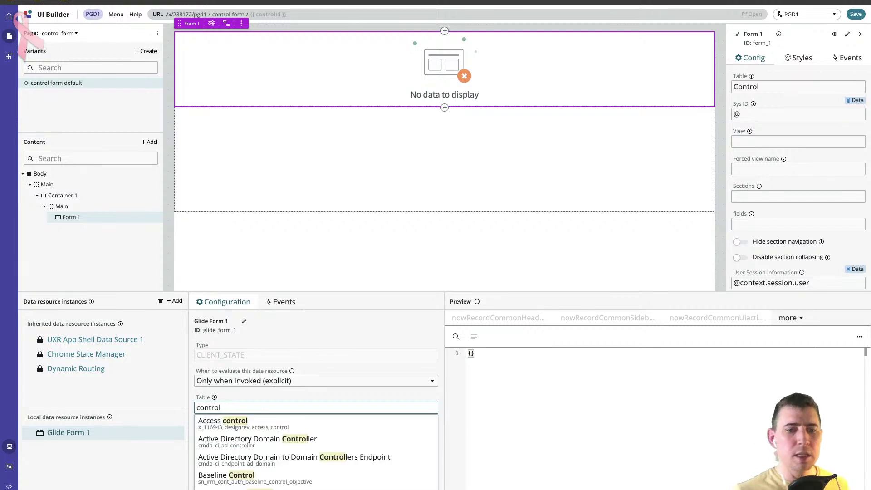
key(ctrl+a)
text(snCompce)
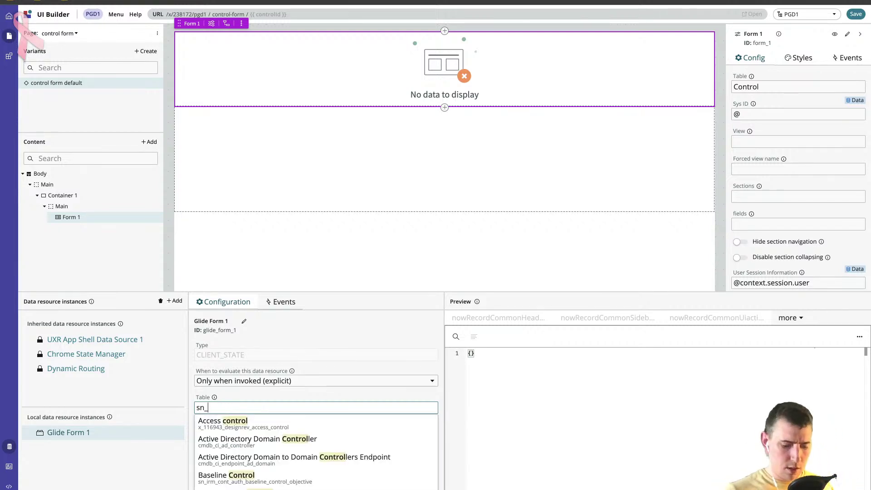
key(ctrl+a)
key(BackSpace)
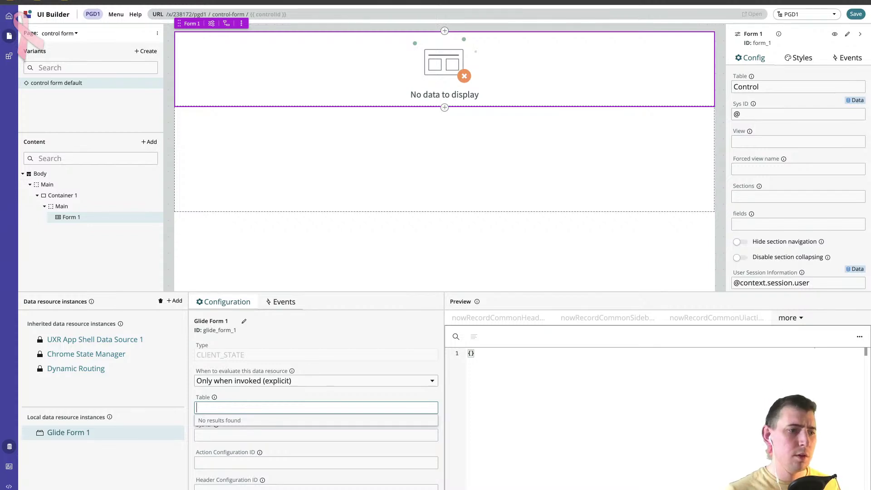
text(Control)
scroll(277, 421, down, 5)
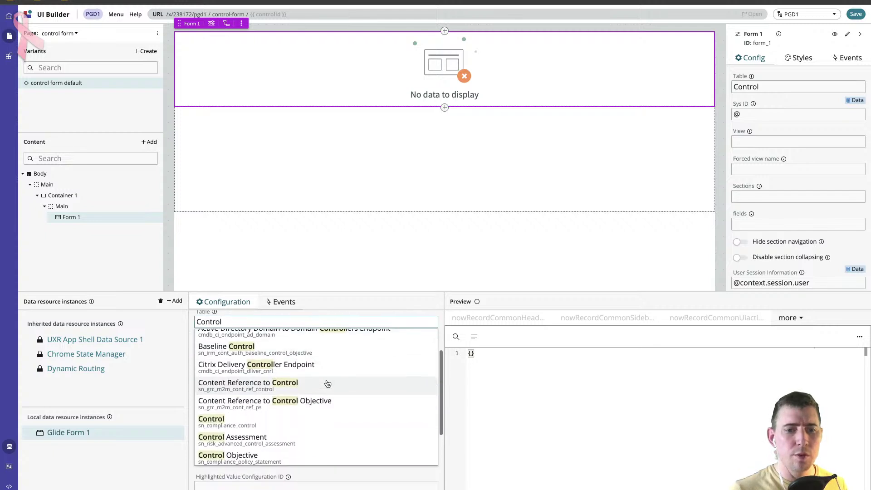
click(230, 415)
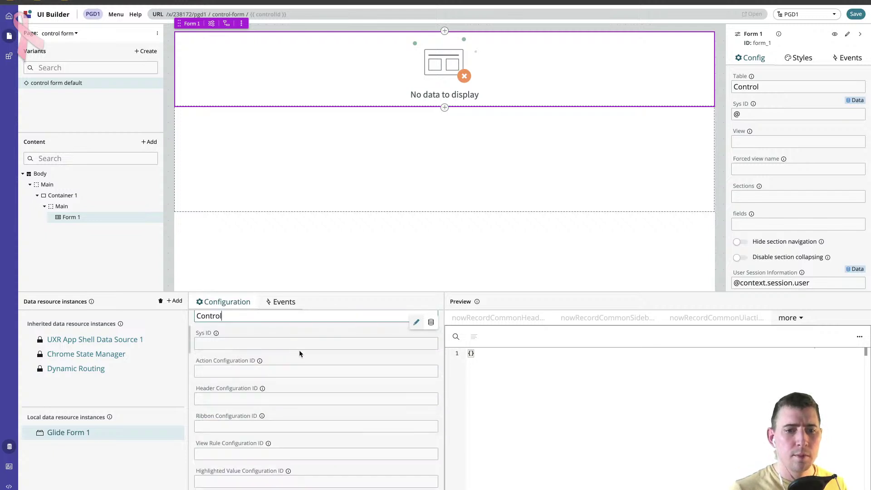
scroll(300, 351, up, 1)
click(279, 365)
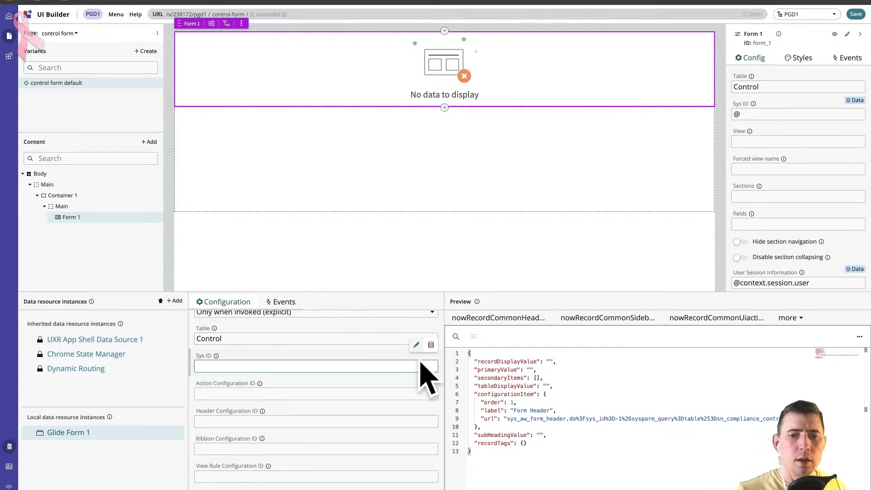
text(@)
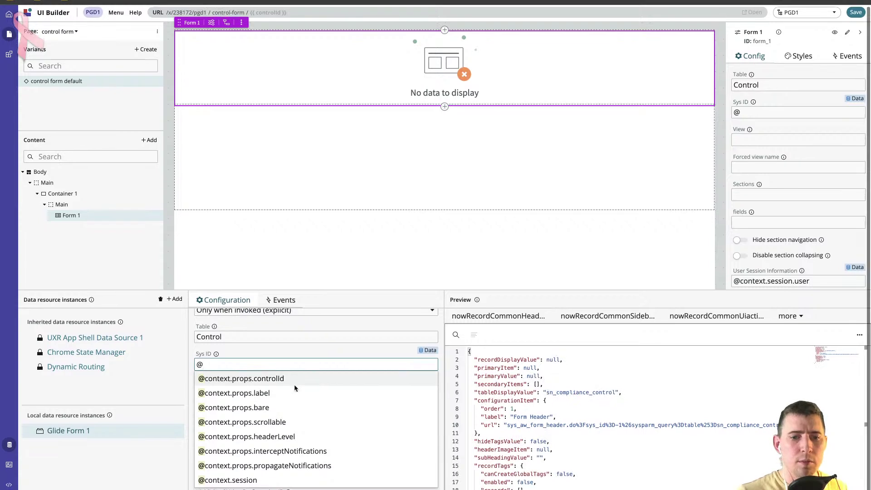
click(281, 381)
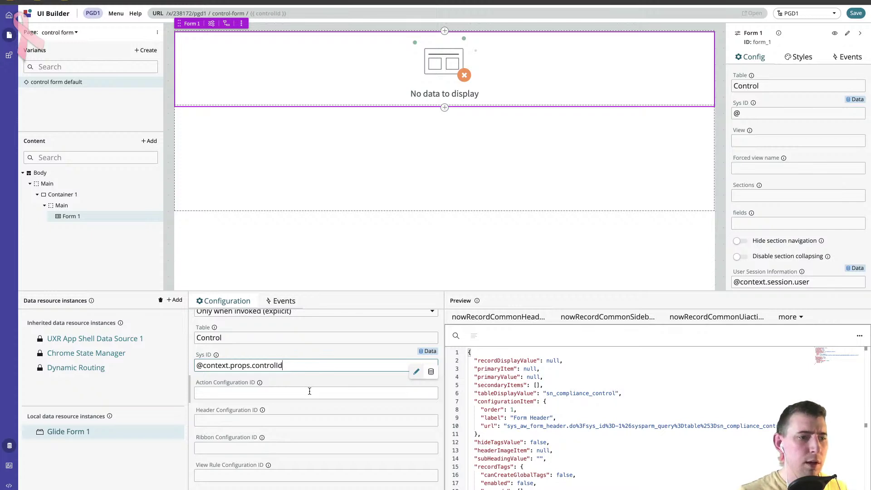
scroll(290, 395, up, 2)
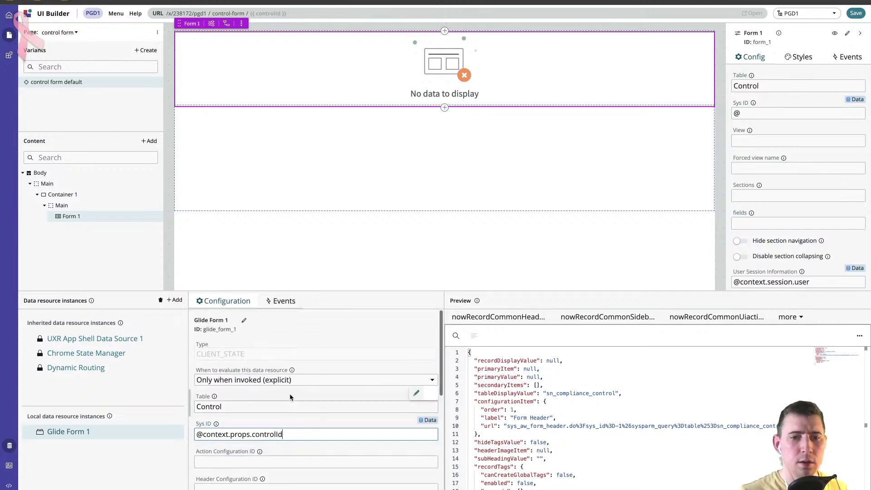
scroll(290, 394, down, 5)
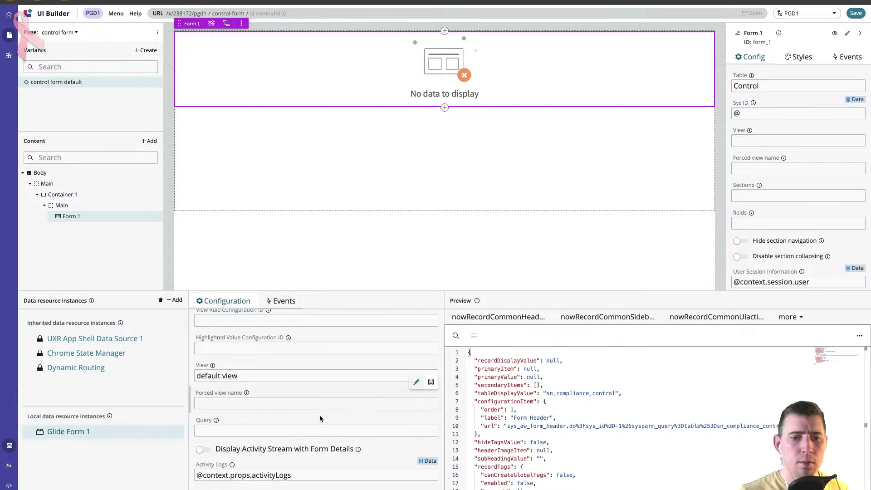
scroll(305, 400, up, 2)
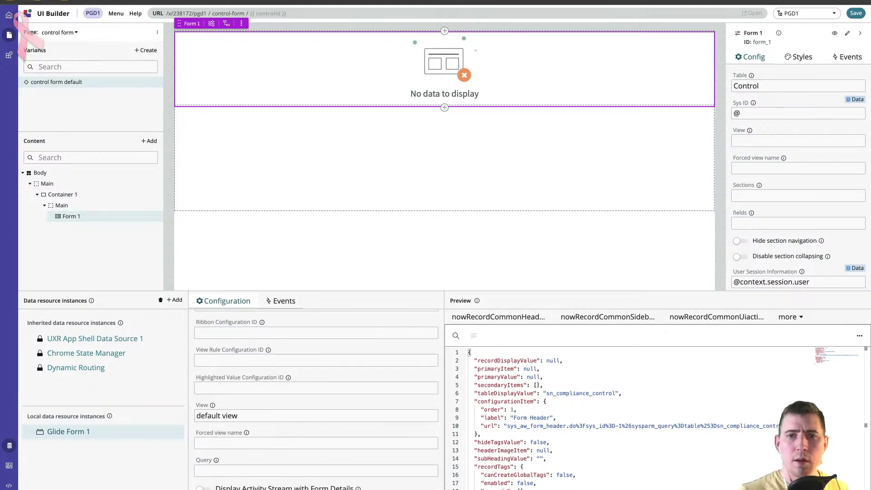
click(856, 13)
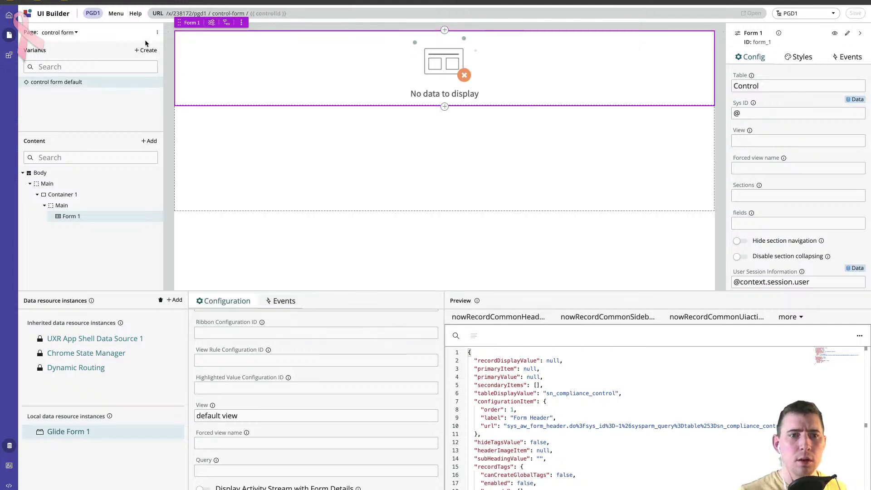
Open the Controls page and show the Row Clicked event handlers of its list.
click(76, 33)
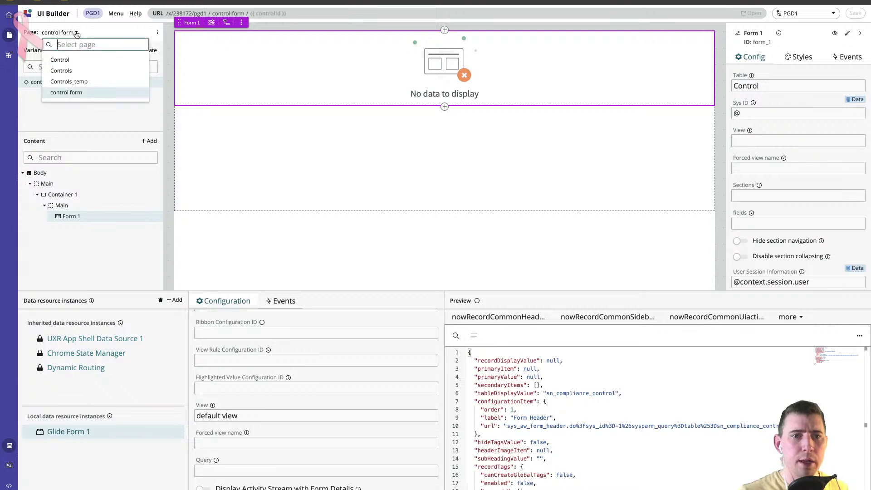
click(78, 74)
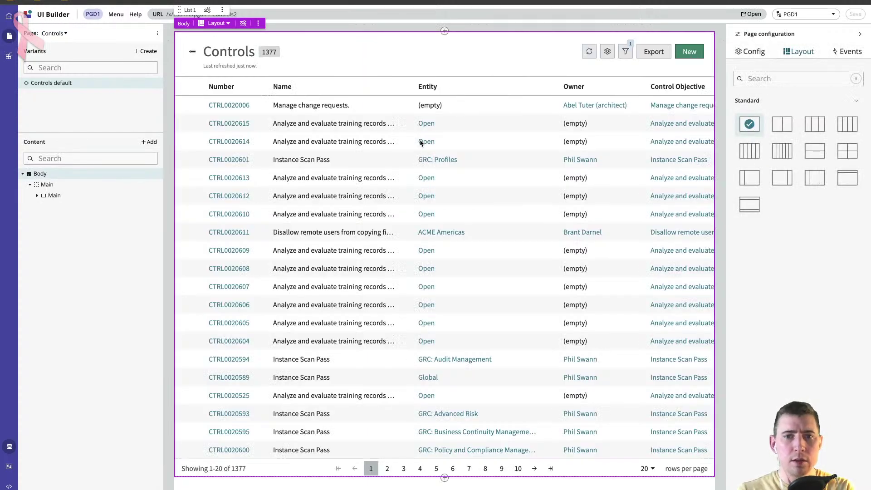
click(838, 59)
mouse_move(832, 113)
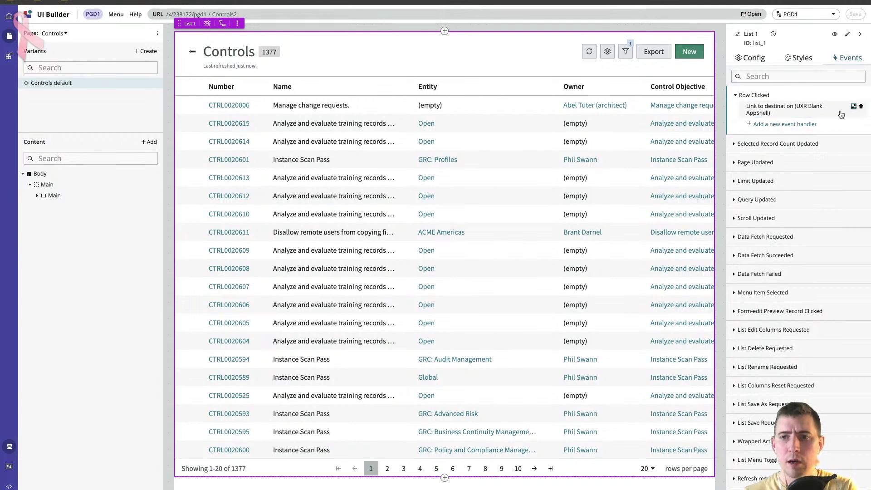
click(846, 109)
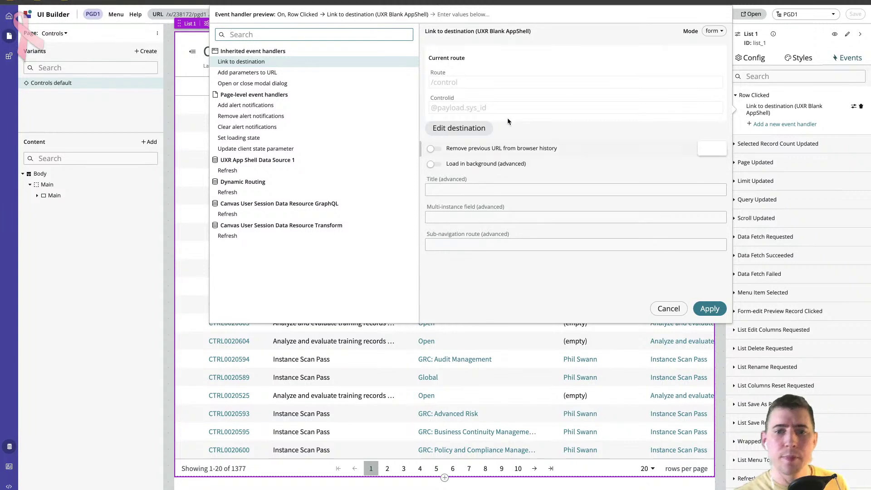
click(283, 63)
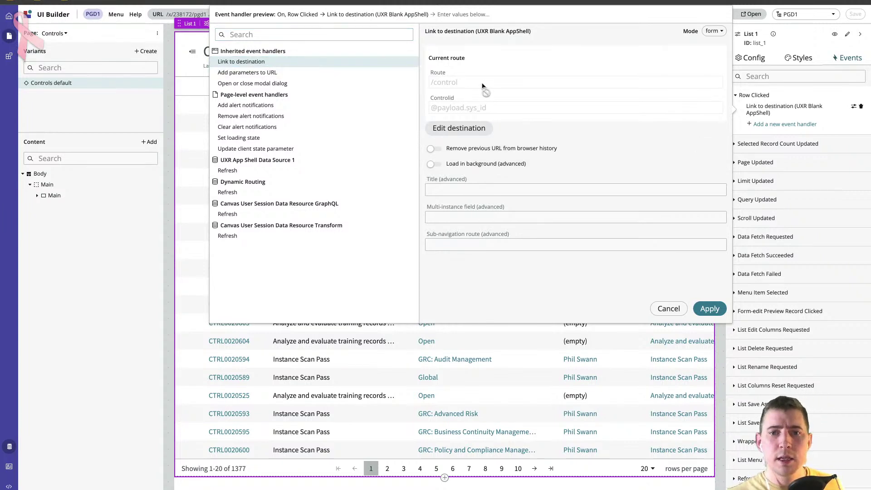
click(274, 65)
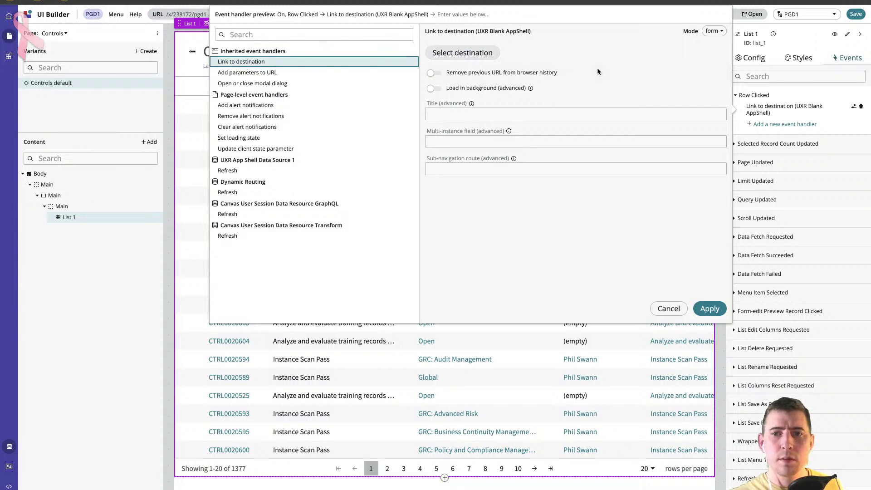
click(669, 309)
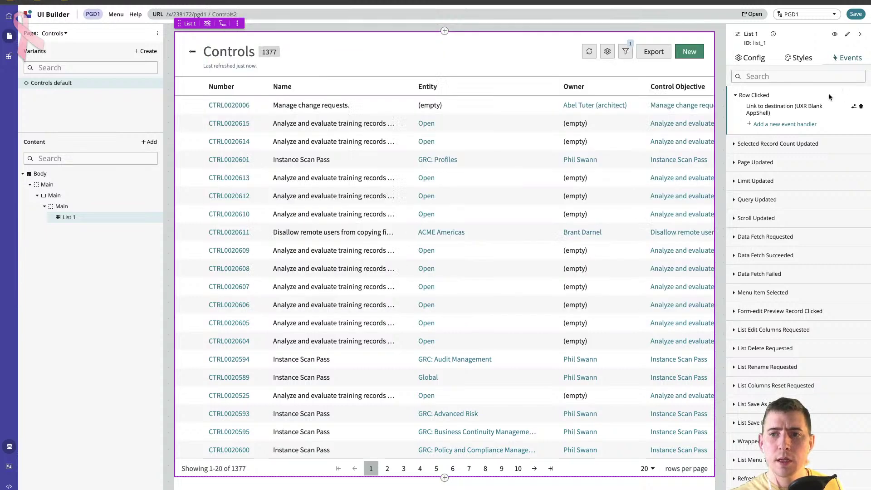
Edit the Row Clicked Link to destination handler and choose the control form app route as its destination.
click(854, 106)
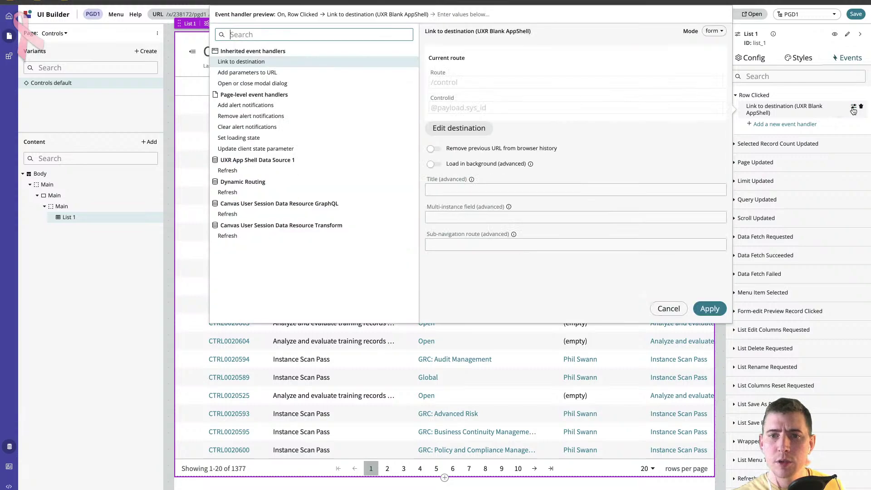
click(490, 129)
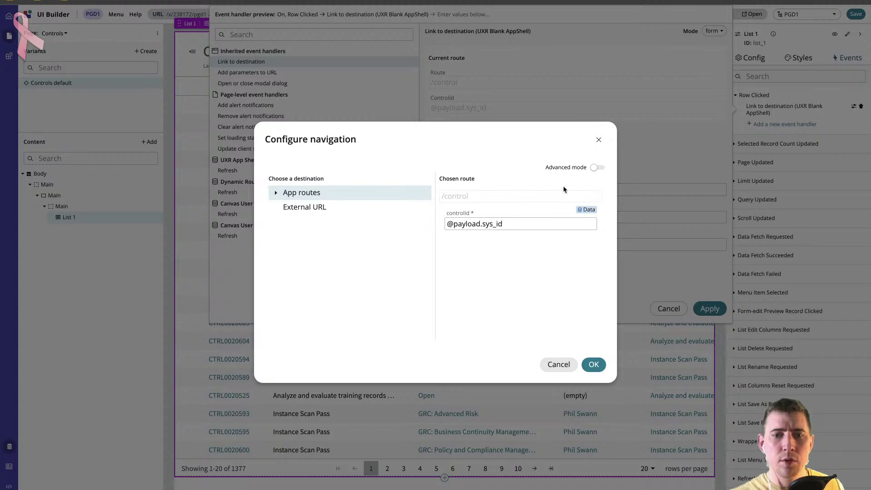
click(597, 167)
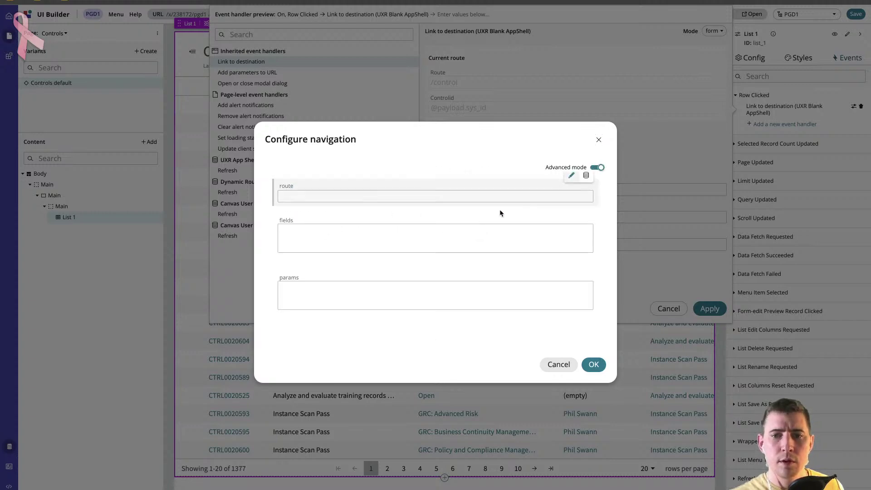
click(598, 167)
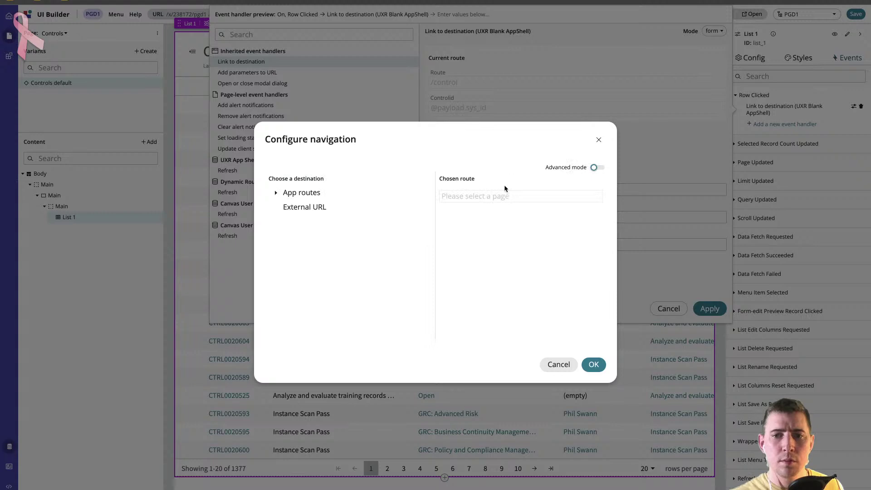
click(291, 193)
click(339, 207)
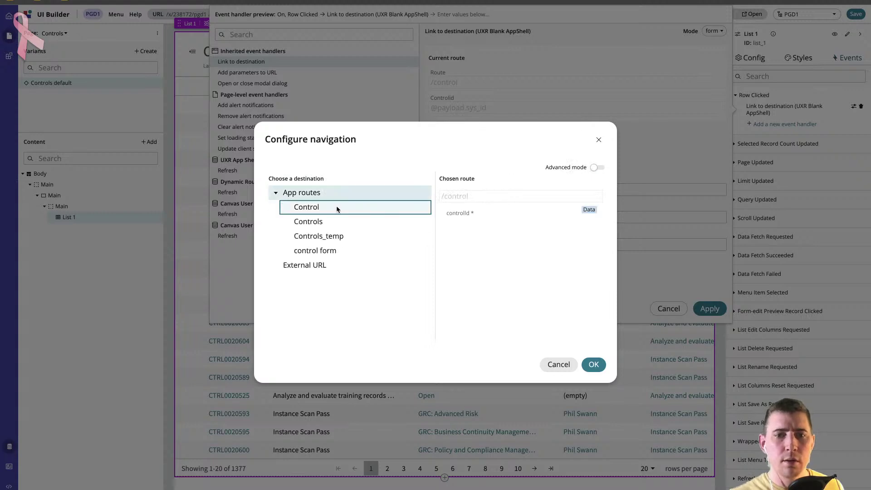
click(354, 251)
click(511, 226)
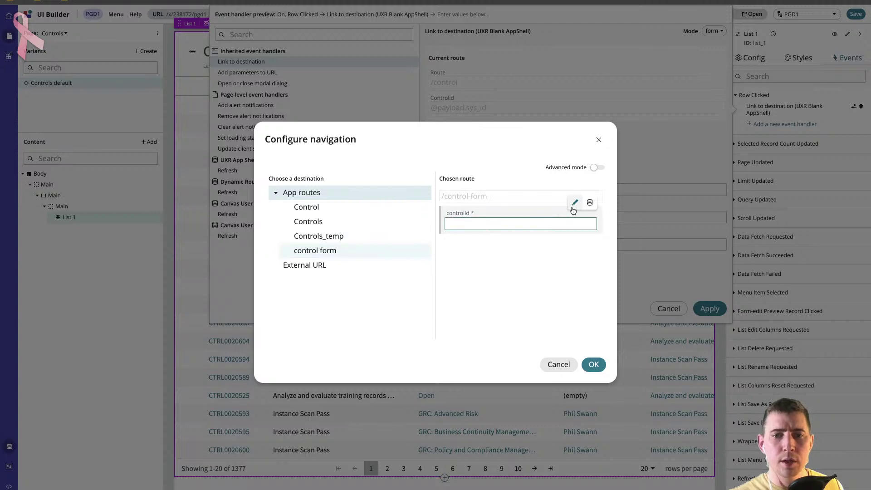
text(@)
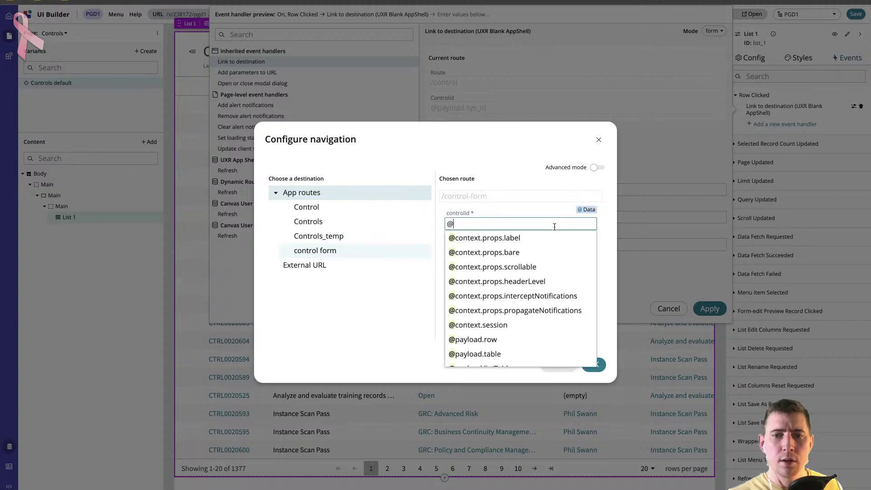
scroll(539, 311, down, 1)
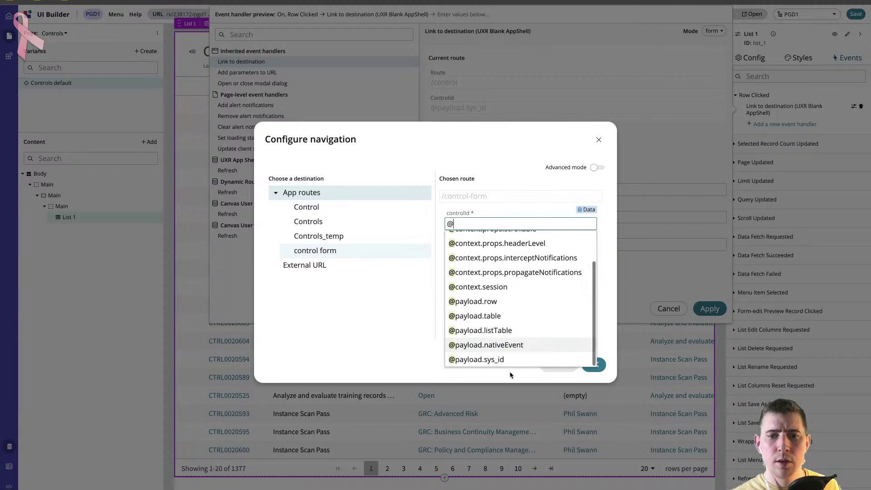
click(510, 359)
click(593, 365)
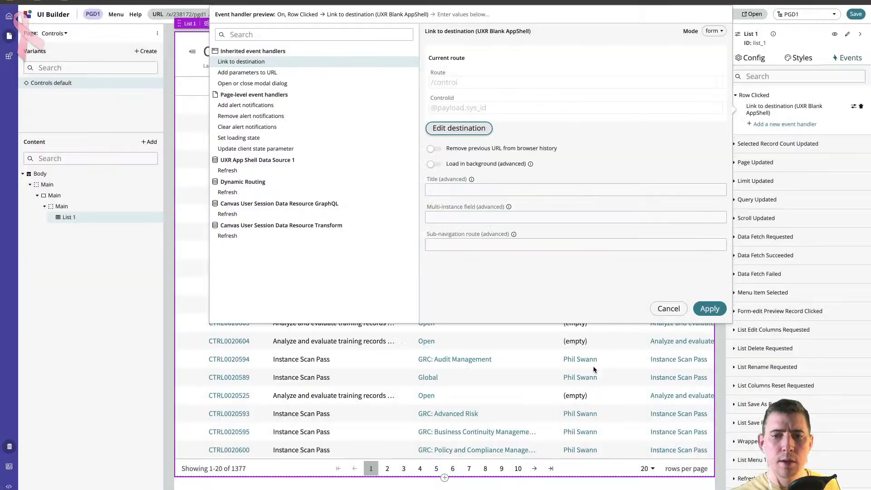
click(710, 308)
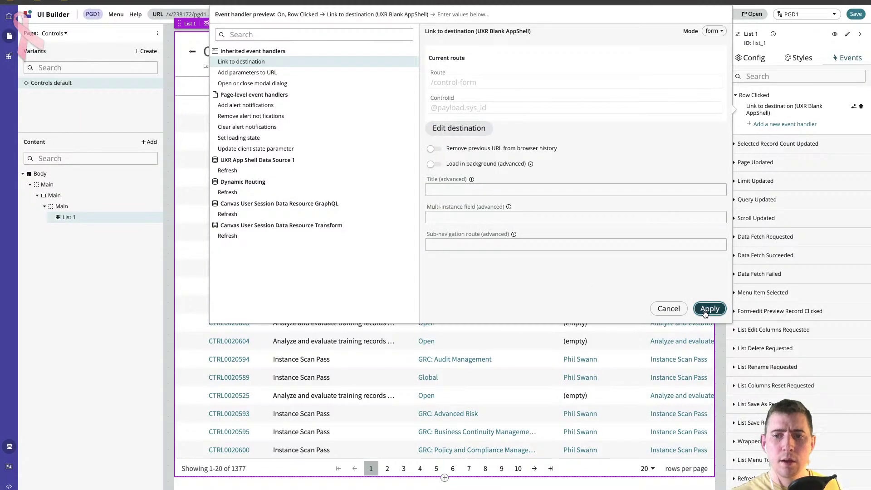
click(856, 14)
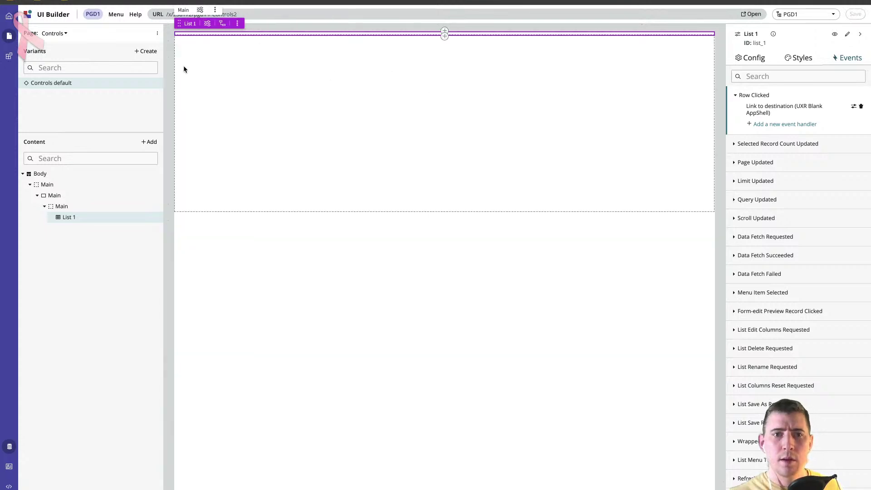
Reopen the control form page in the builder and test the live Controls2 page by opening control CTRL0020615.
click(66, 35)
click(65, 91)
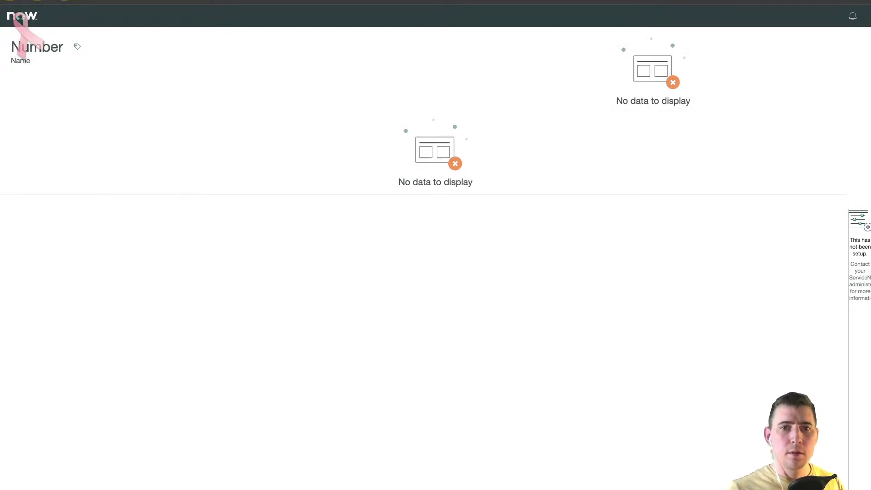
key(ctrl+l)
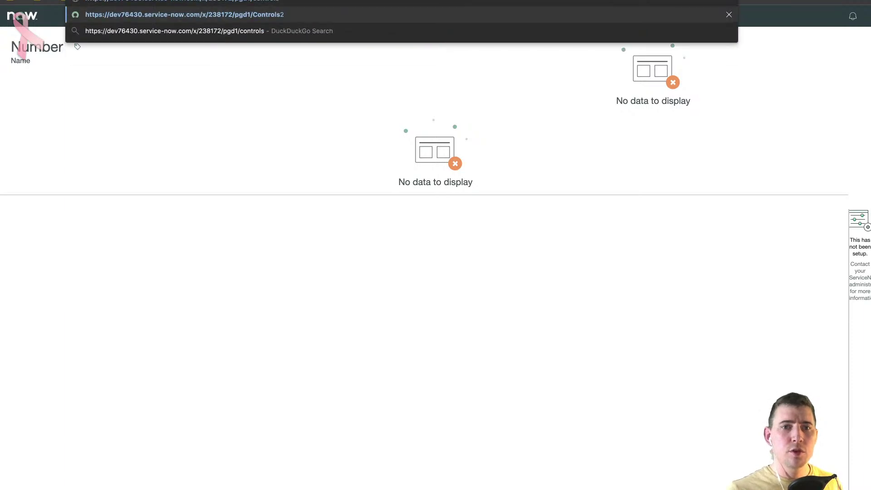
key(Return)
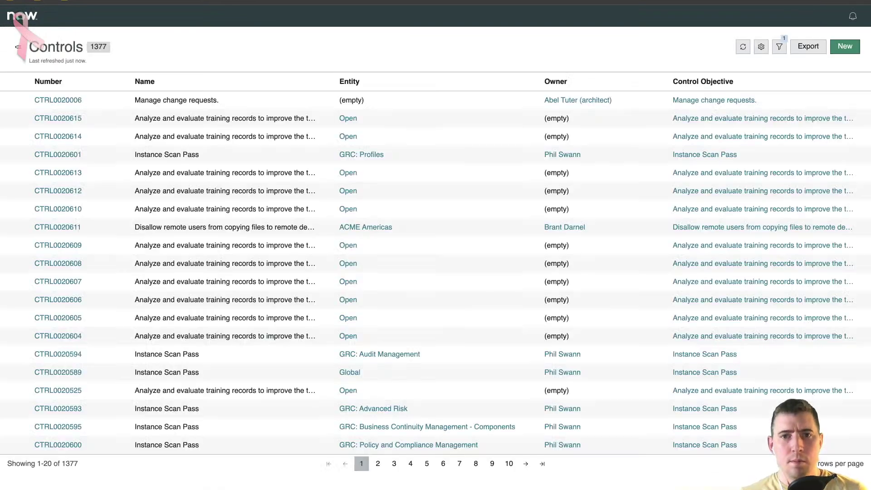
click(53, 119)
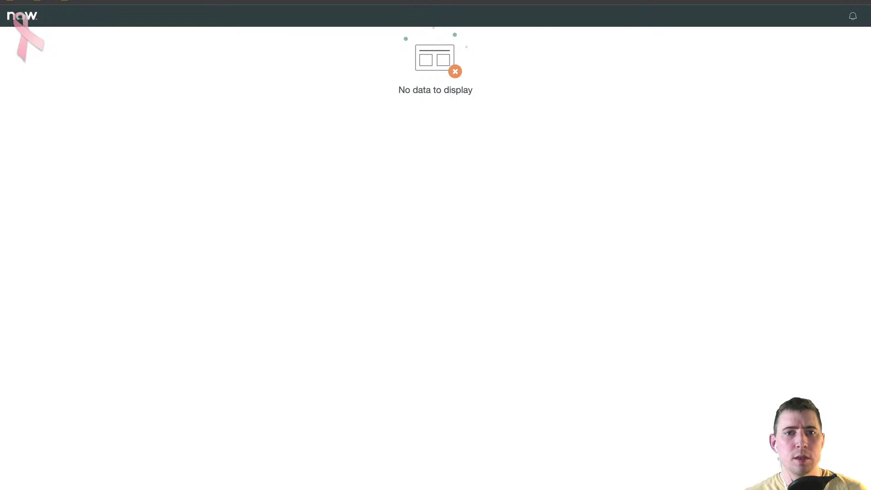
Switch back to UI Builder and clear the incomplete "@" binding from the Form component's Sys ID.
key(super+Tab)
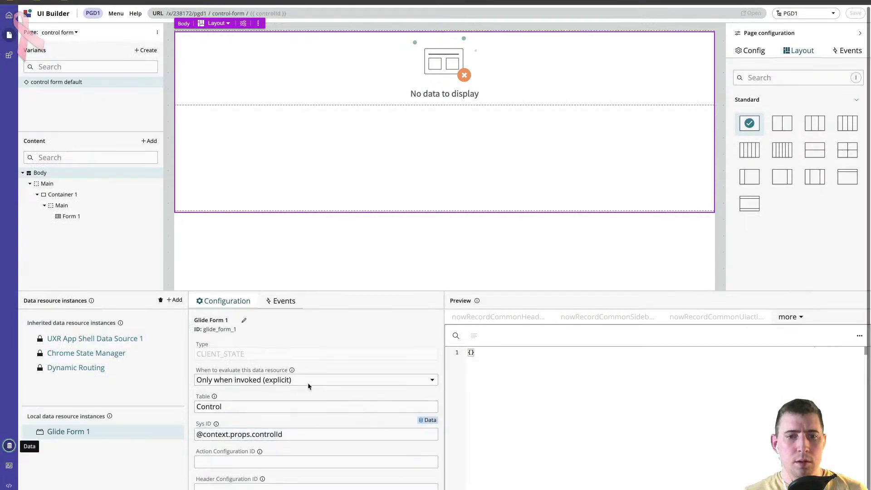
click(519, 68)
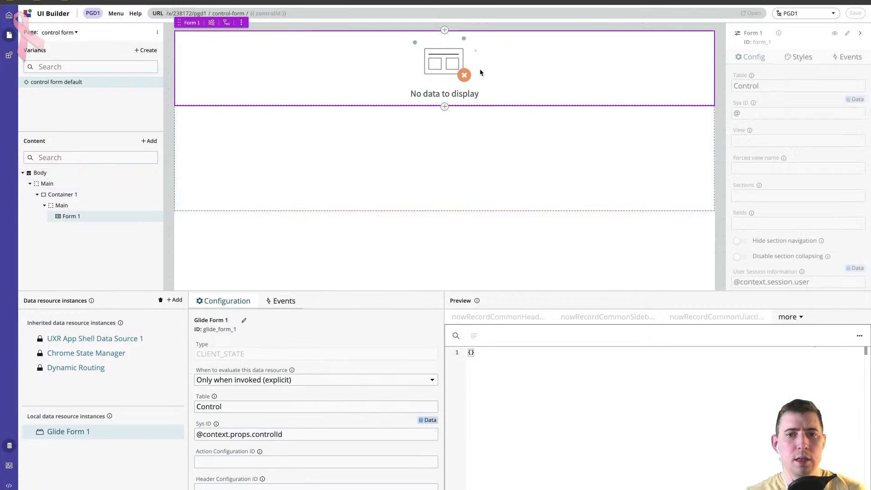
click(760, 113)
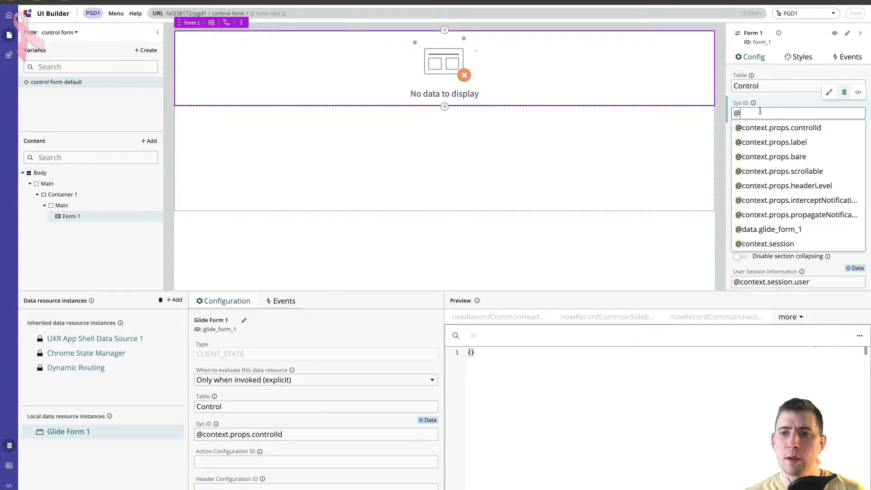
key(BackSpace)
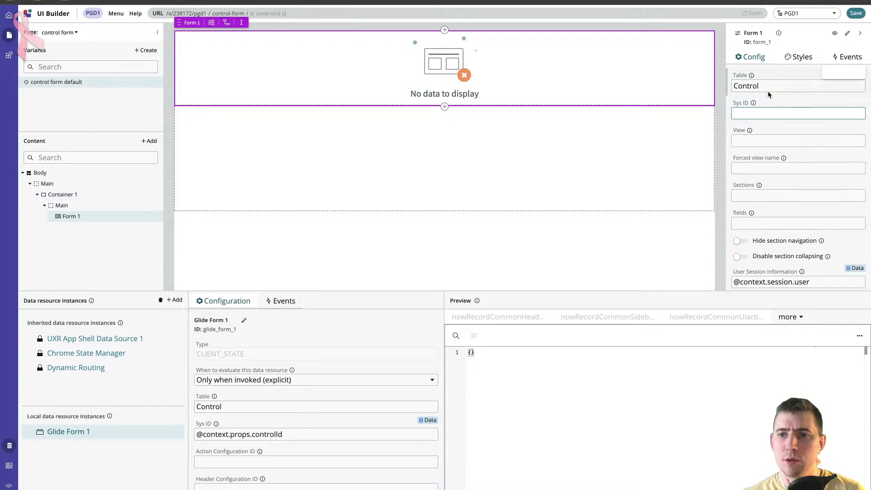
click(770, 86)
click(799, 57)
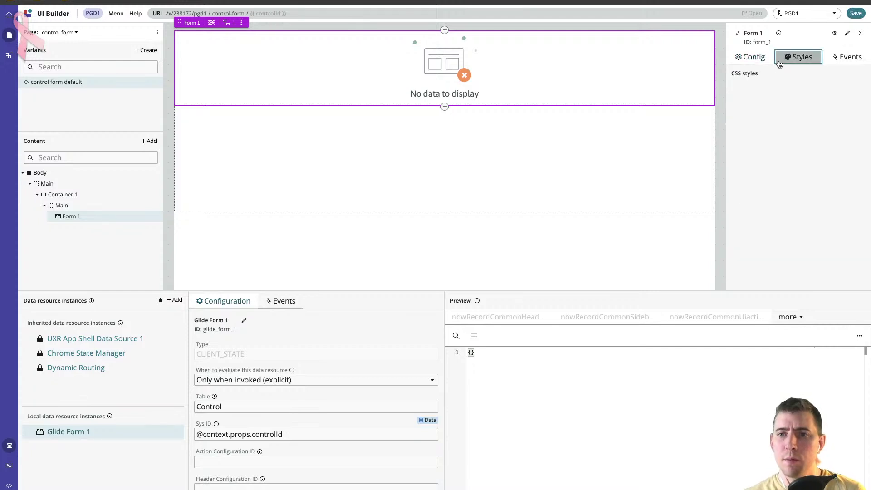
click(752, 57)
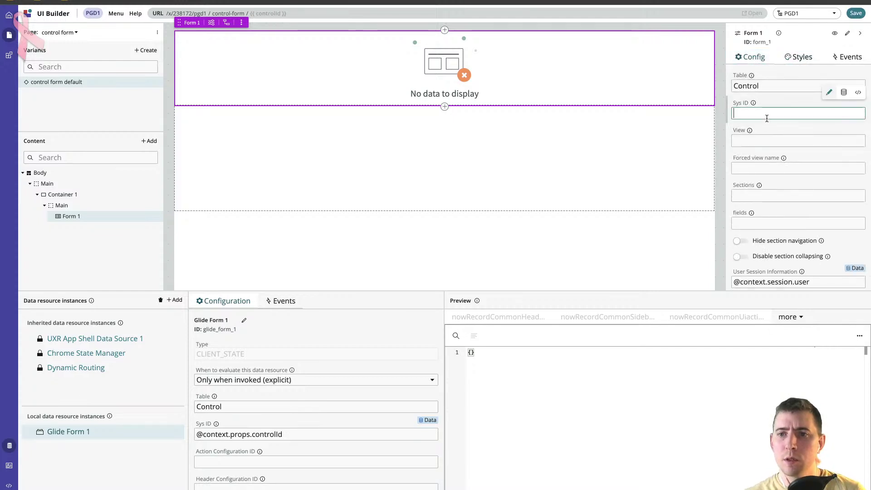
click(844, 93)
text(@)
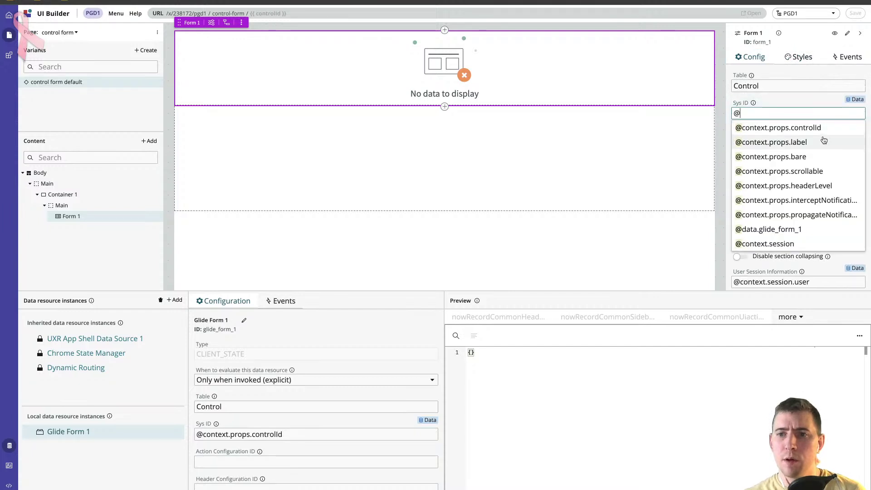
click(791, 236)
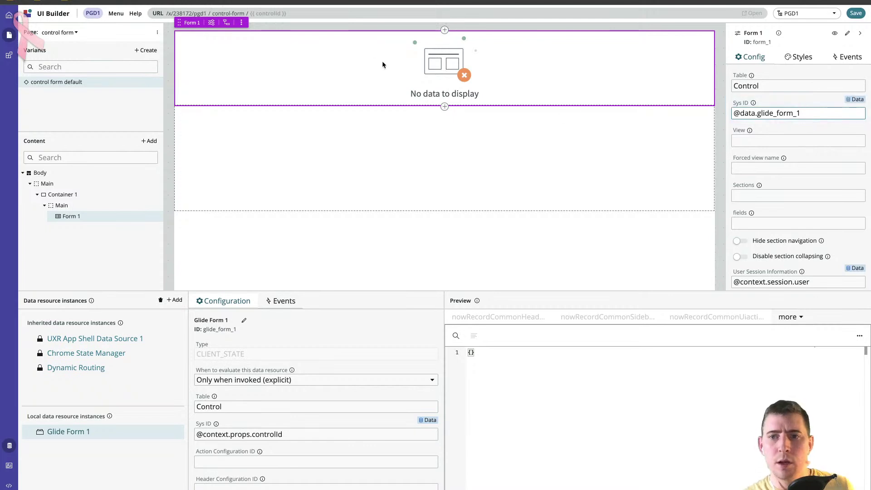
click(472, 5)
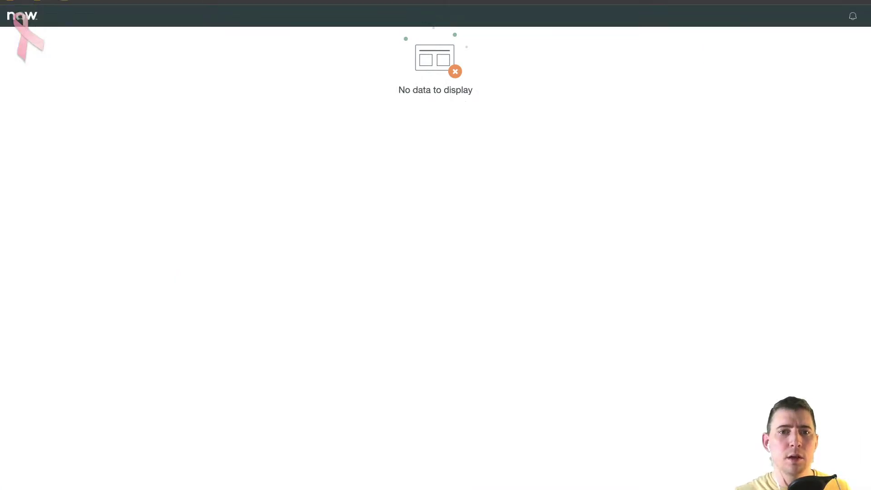
click(342, 2)
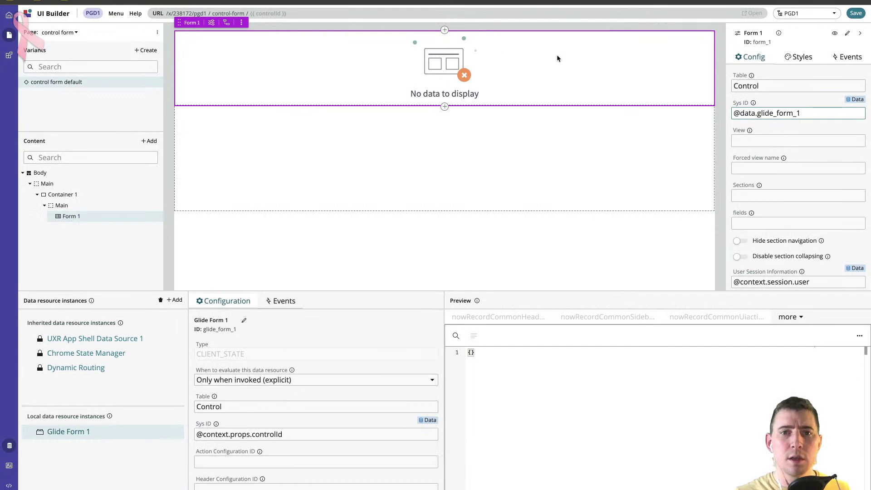
Set the Glide Form 1 resource's Sys ID to 'd5718c8207c31010e72bb5100ad300f1' in quotes, save the page and reload the live form.
drag(295, 434, 147, 429)
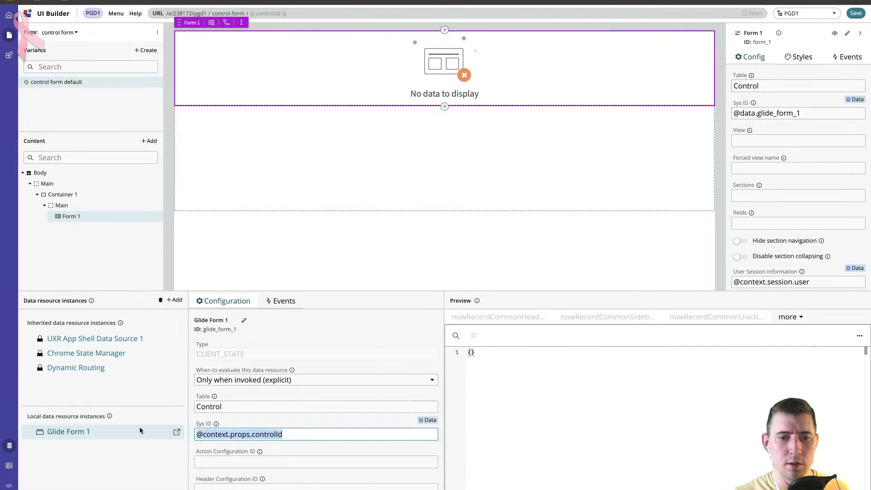
key(BackSpace)
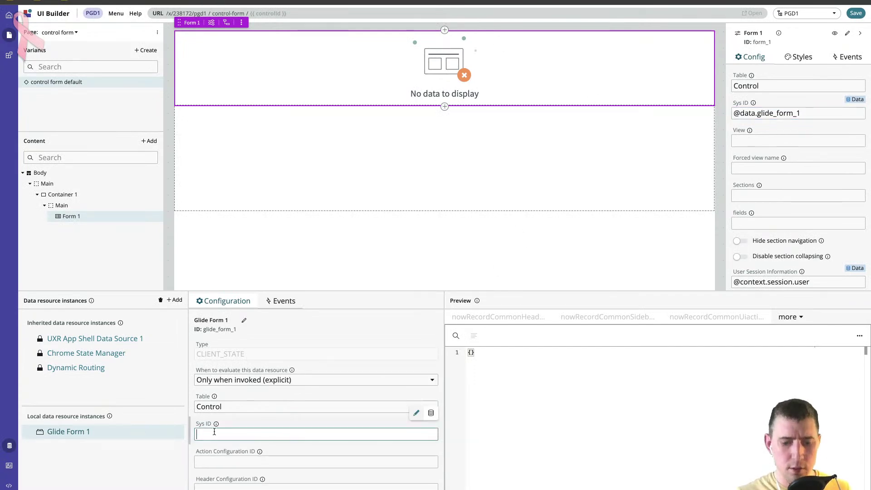
text('d5718c8207c31010e72bb5100ad300f1')
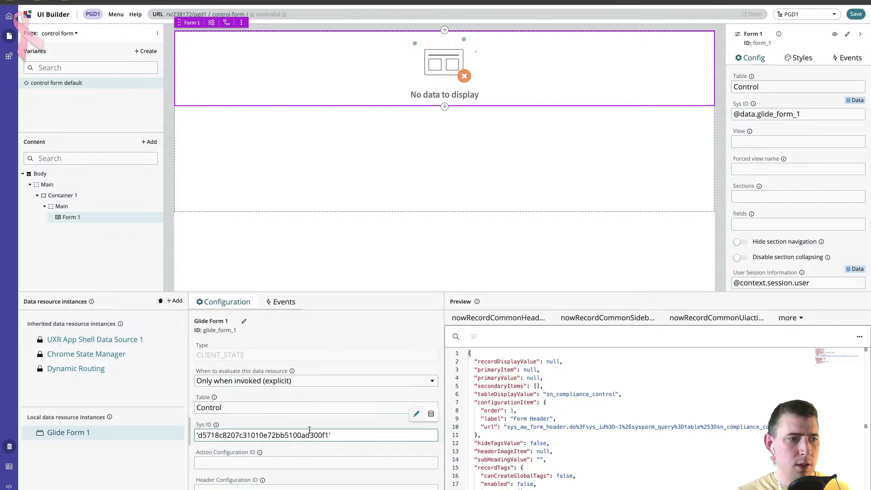
click(855, 15)
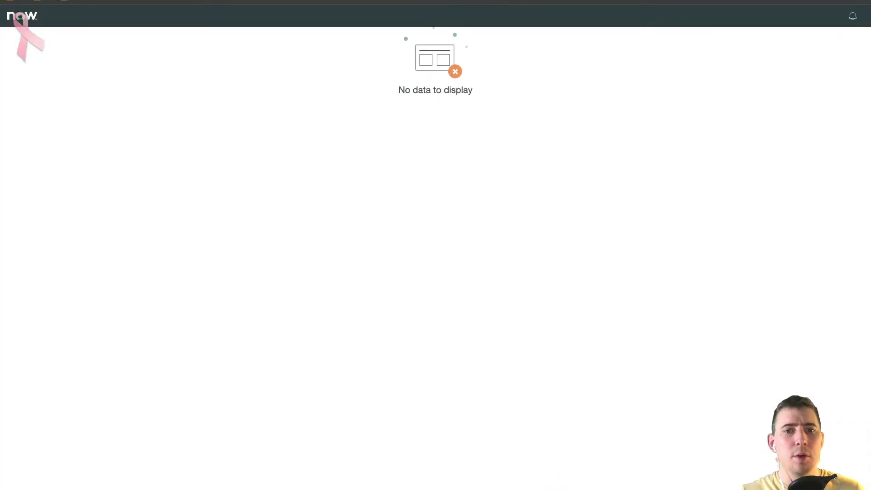
key(super+r)
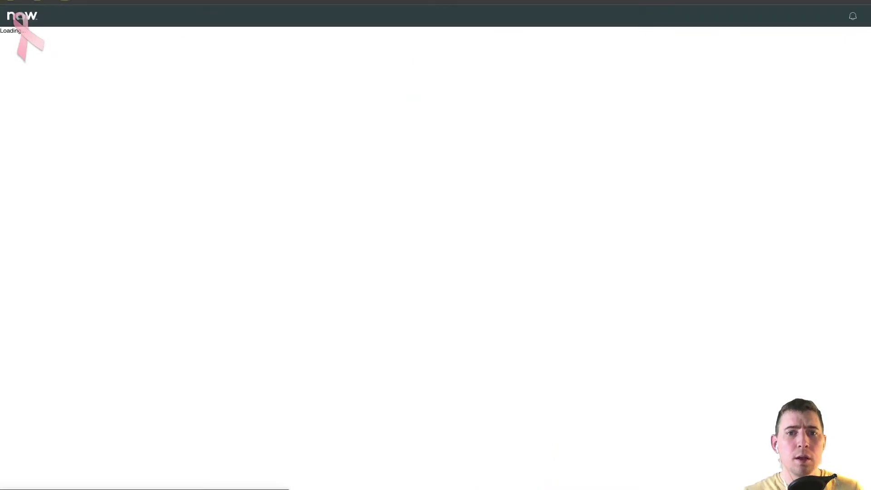
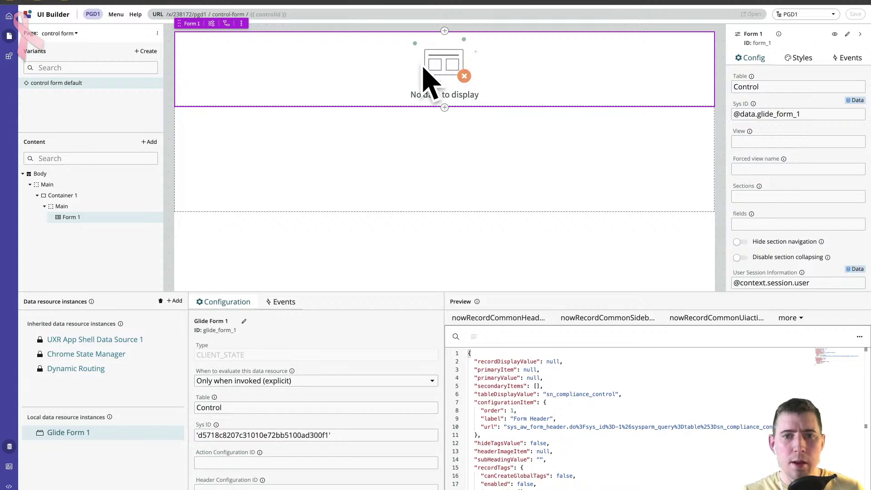
click(241, 24)
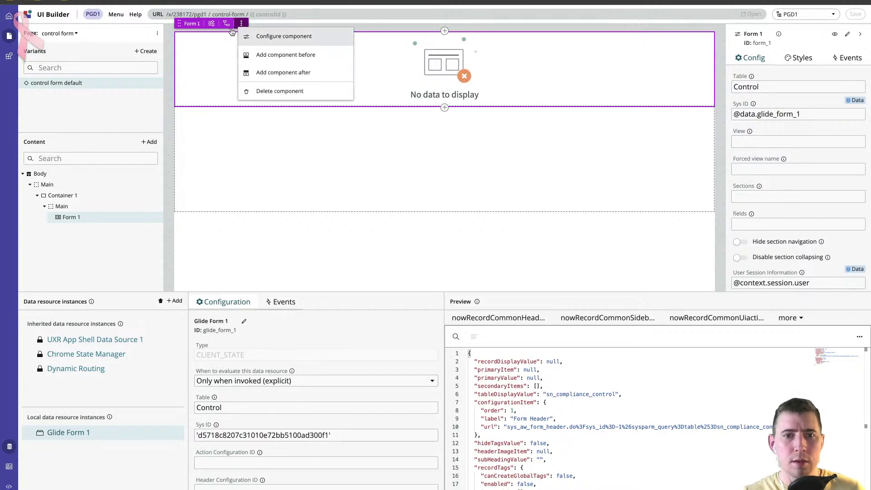
click(199, 54)
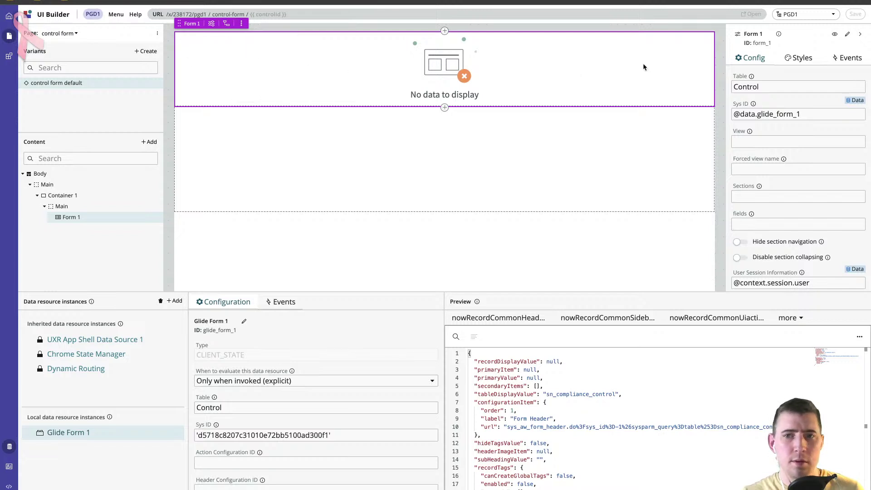
click(848, 61)
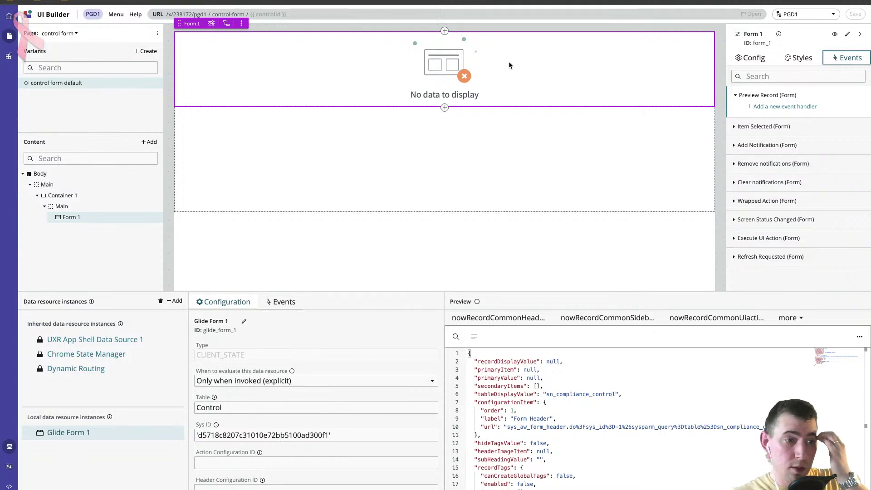
click(766, 60)
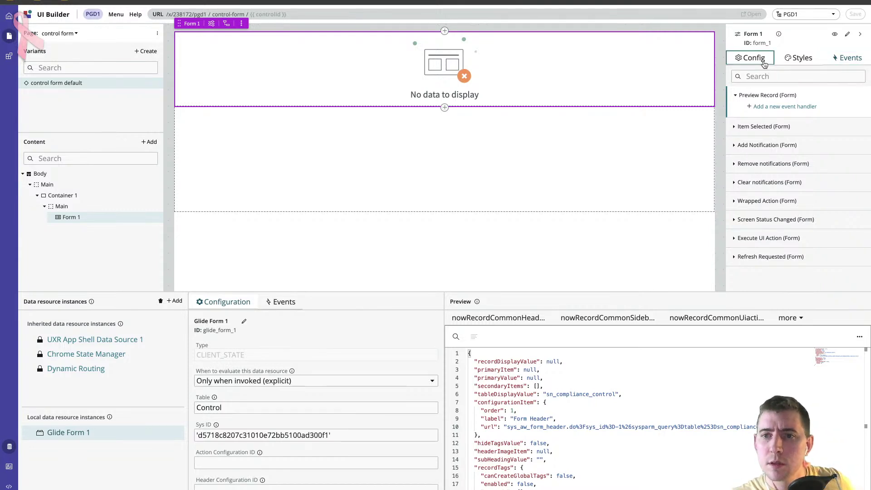
click(788, 225)
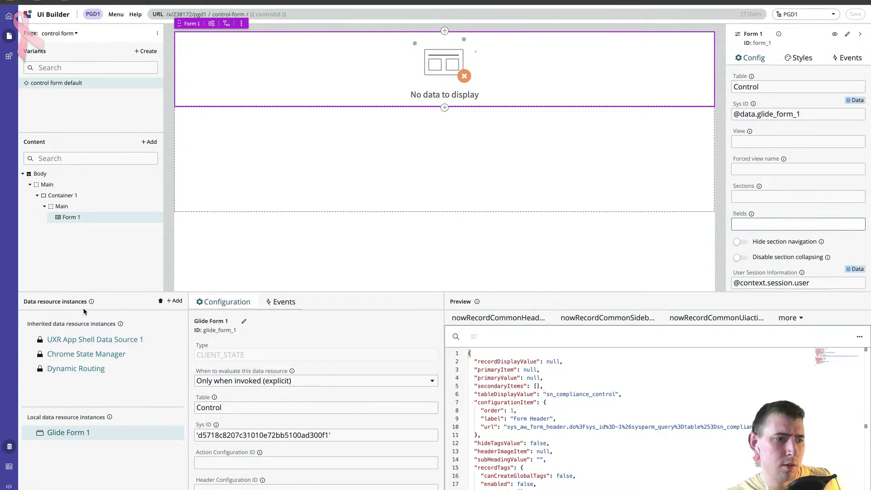
click(39, 364)
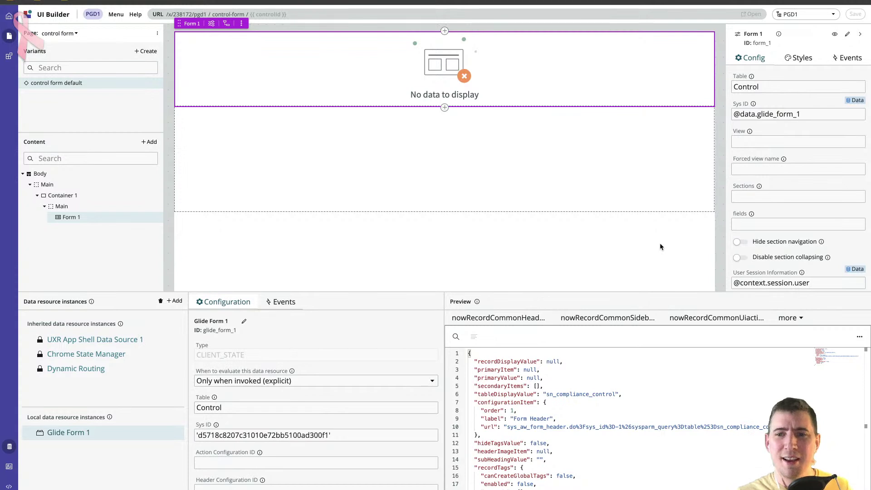
click(750, 227)
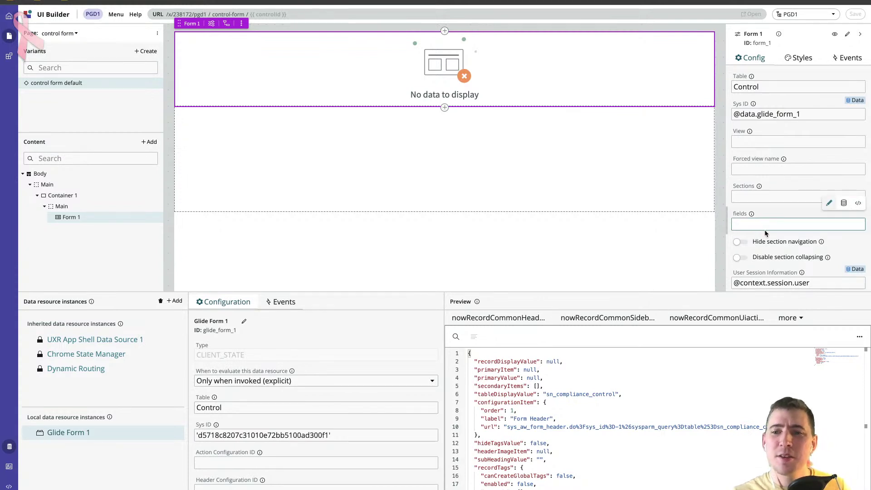
text(@data.glide_form_1.nowRecordFormBlob.fields)
double_click(814, 224)
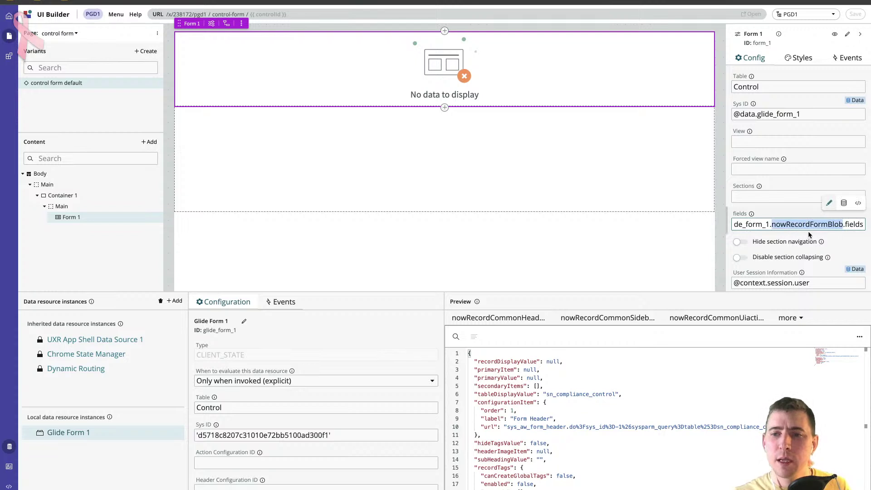
key(Home)
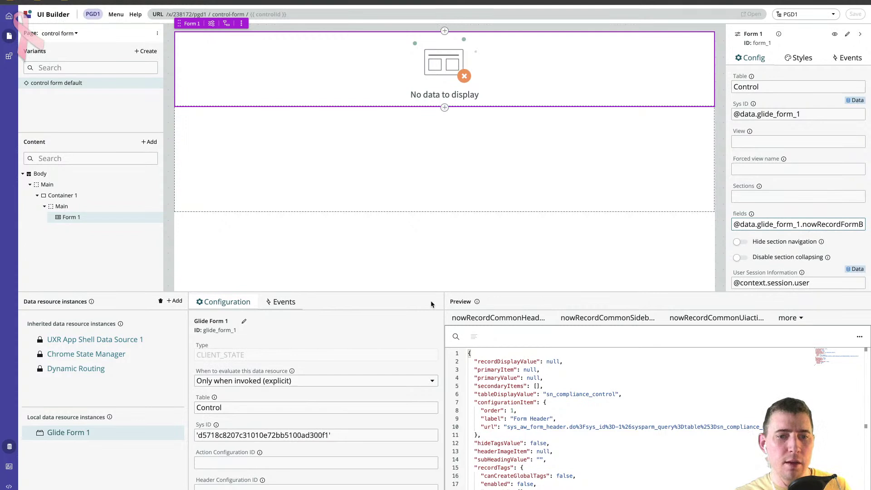
drag(757, 223, 740, 227)
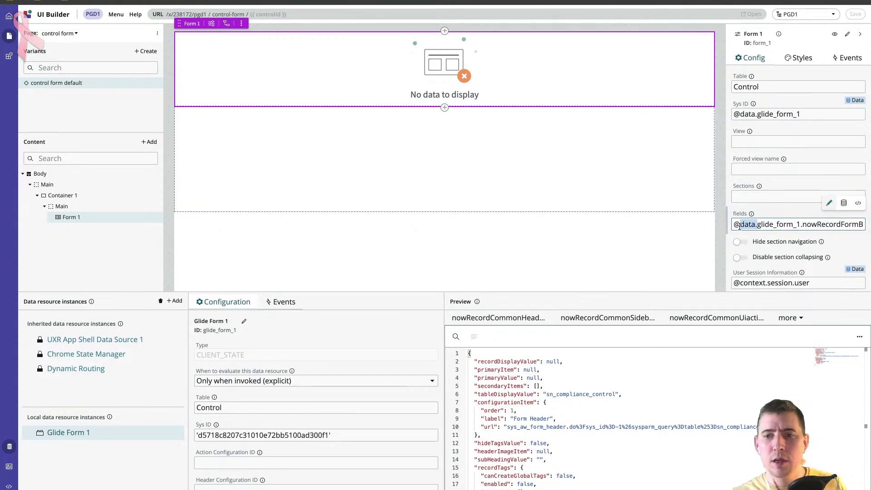
double_click(775, 224)
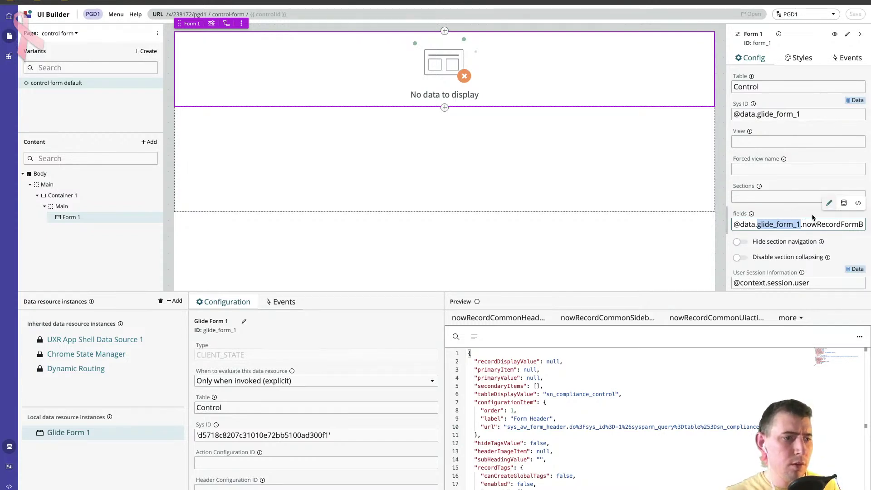
click(858, 225)
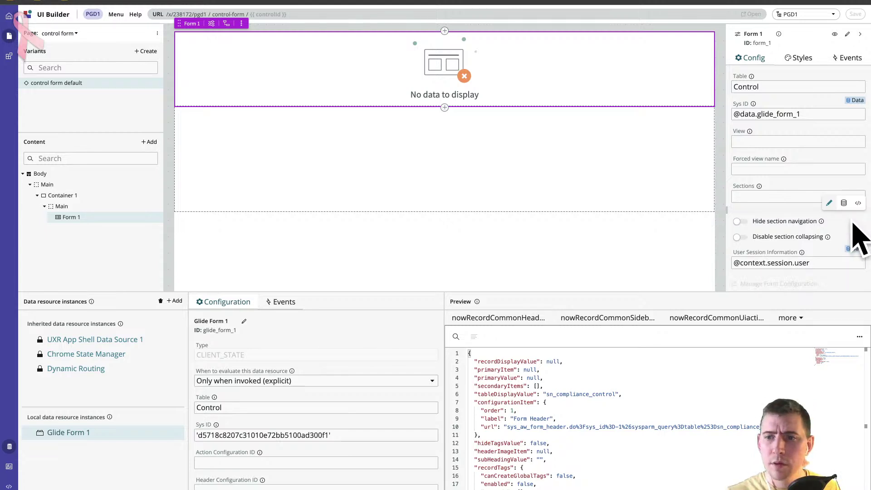
key(End)
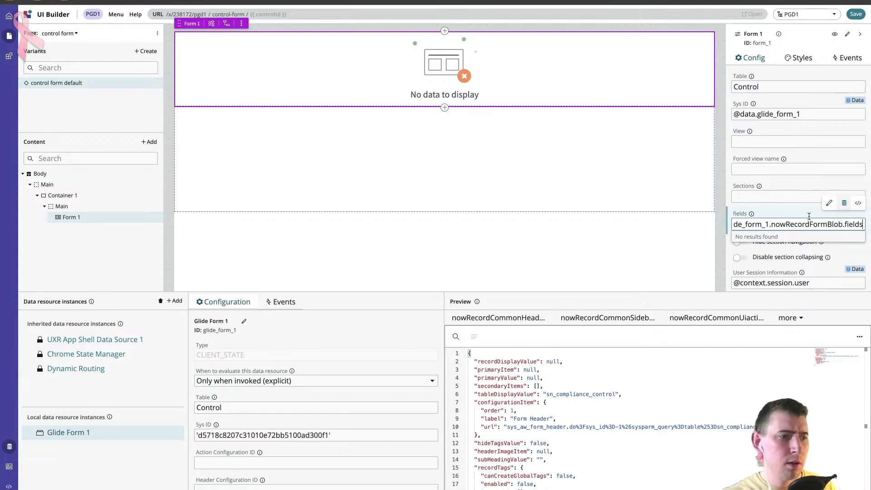
click(780, 208)
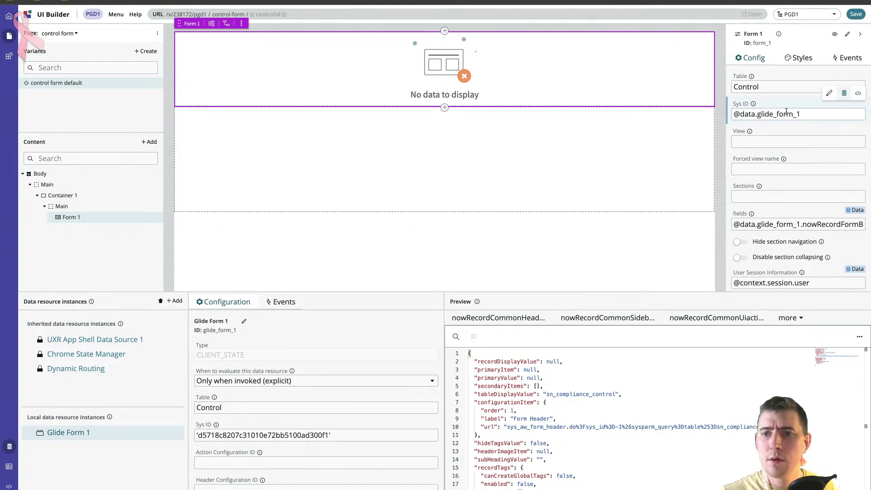
click(813, 113)
drag(813, 113, 740, 110)
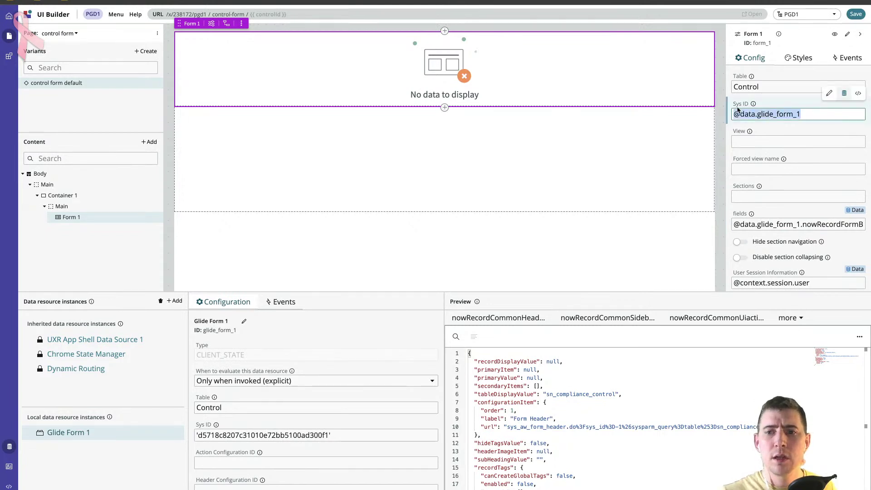
key(BackSpace)
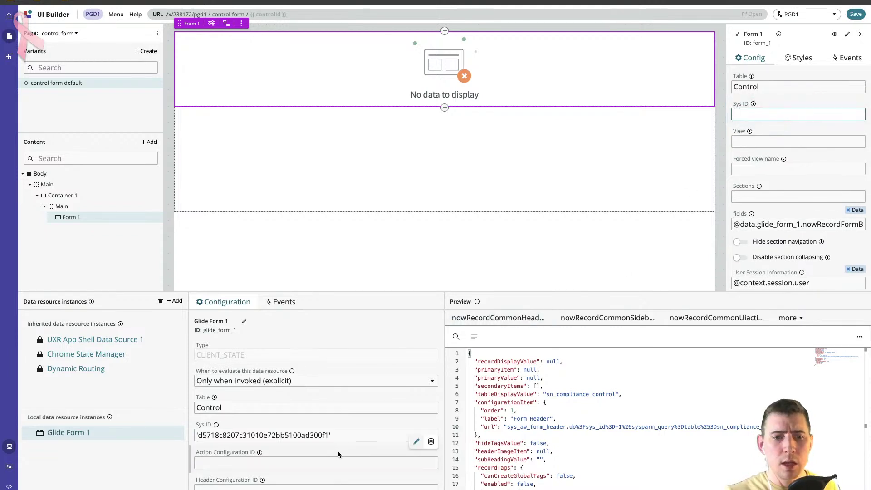
Remove the quotes around the Sys ID in the Glide Form 1 resource configuration.
click(310, 438)
key(End)
key(BackSpace)
key(Home)
key(Delete)
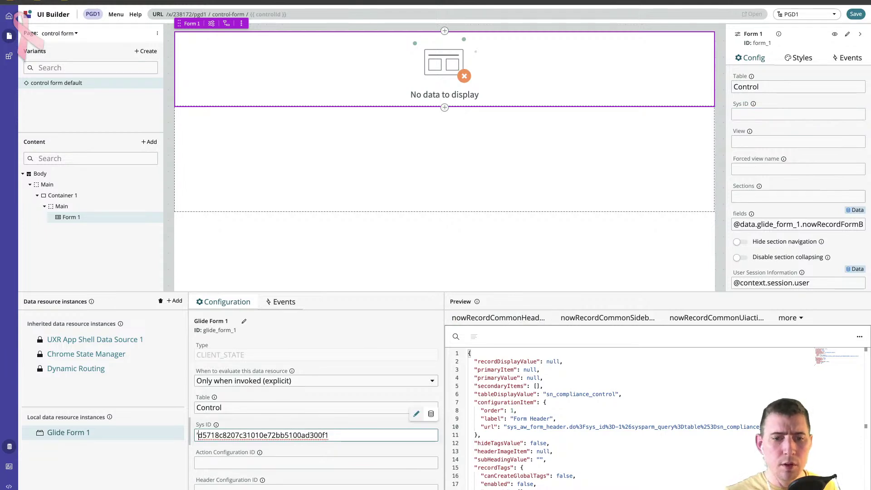
Copy the Glide Form 1 resource's Sys ID, d5718c8207c31010e72bb5100ad300f1, into the Form component's Sys ID.
double_click(336, 435)
key(ctrl+c)
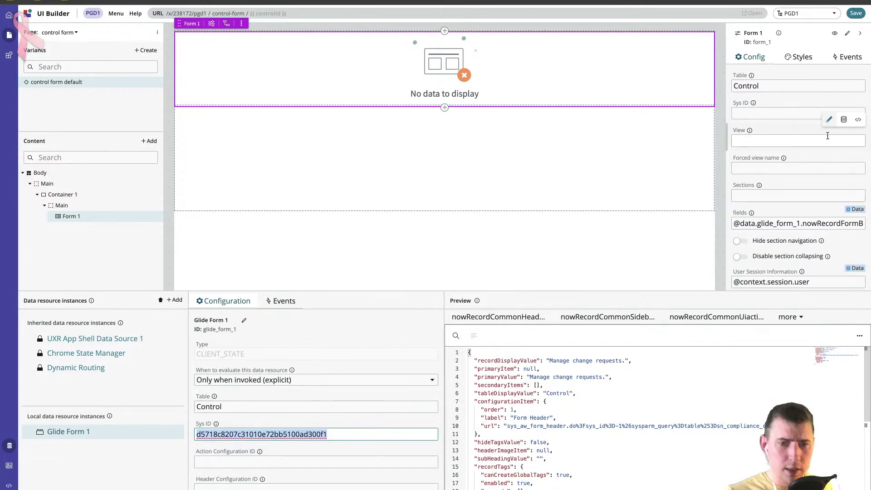
click(758, 117)
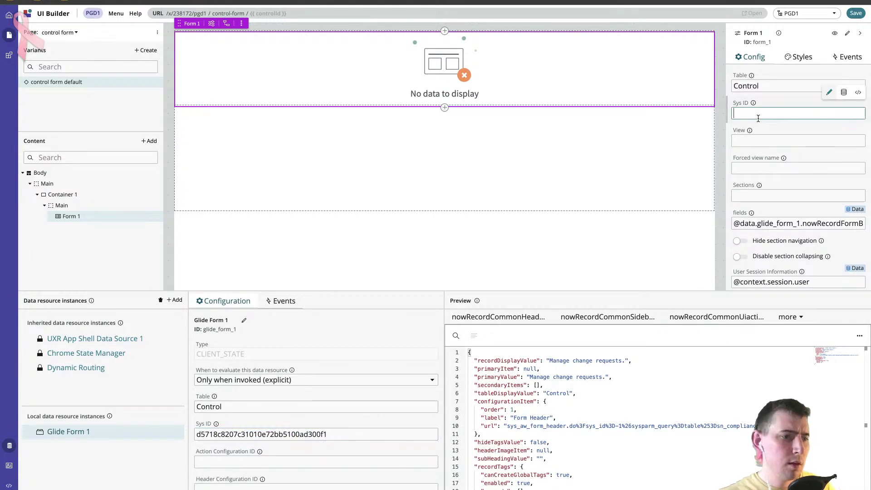
key(ctrl+v)
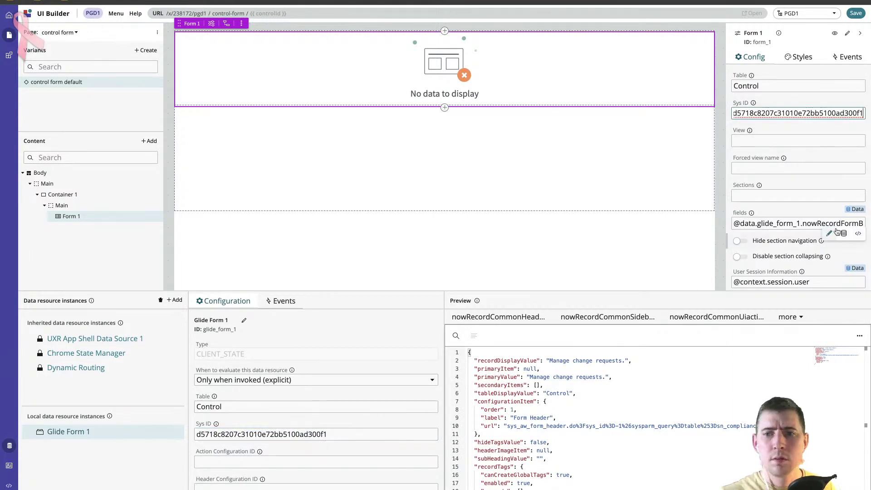
click(813, 224)
key(ctrl+c)
click(826, 197)
key(ctrl+v)
key(BackSpace)
key(BackSpace)
text(sectopms)
key(BackSpace)
key(BackSpace)
key(BackSpace)
key(BackSpace)
text(ions)
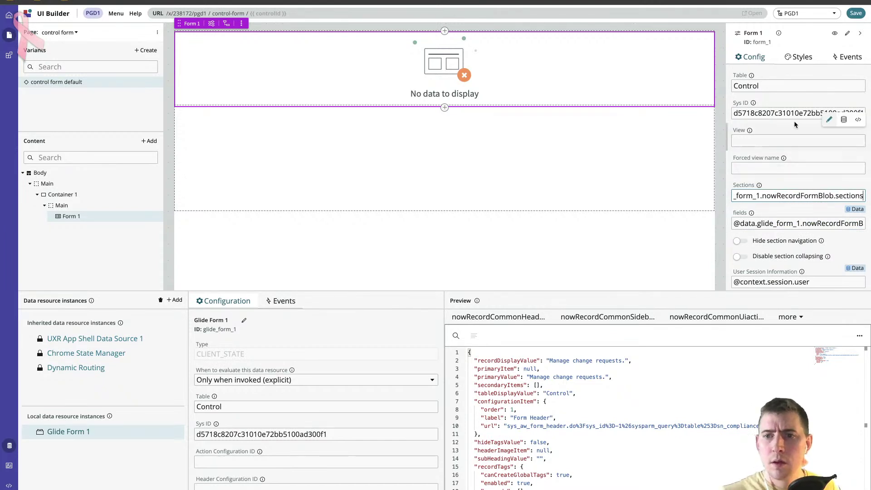
click(792, 113)
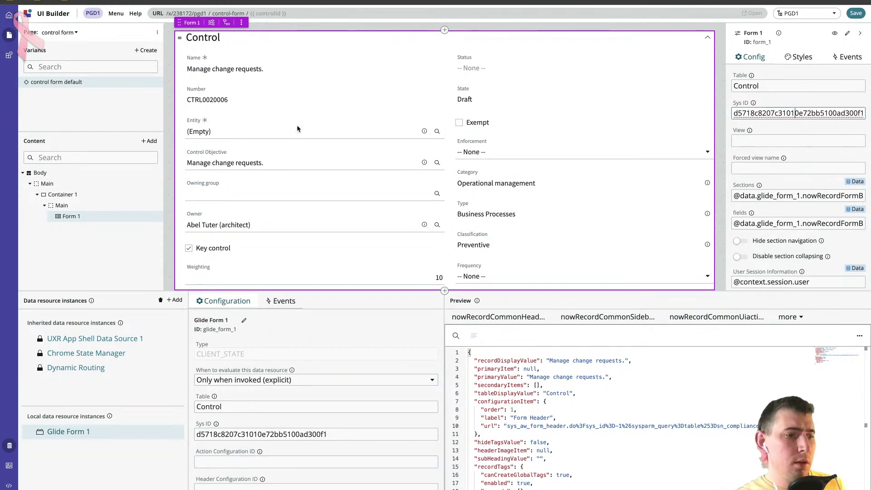
double_click(759, 111)
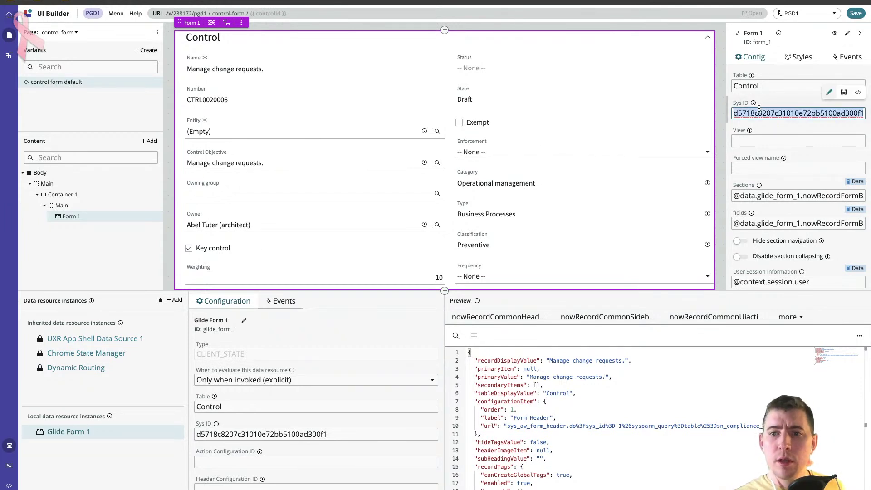
key(BackSpace)
key(ctrl+v)
key(BackSpace)
key(BackSpace)
key(BackSpace)
key(BackSpace)
key(BackSpace)
key(BackSpace)
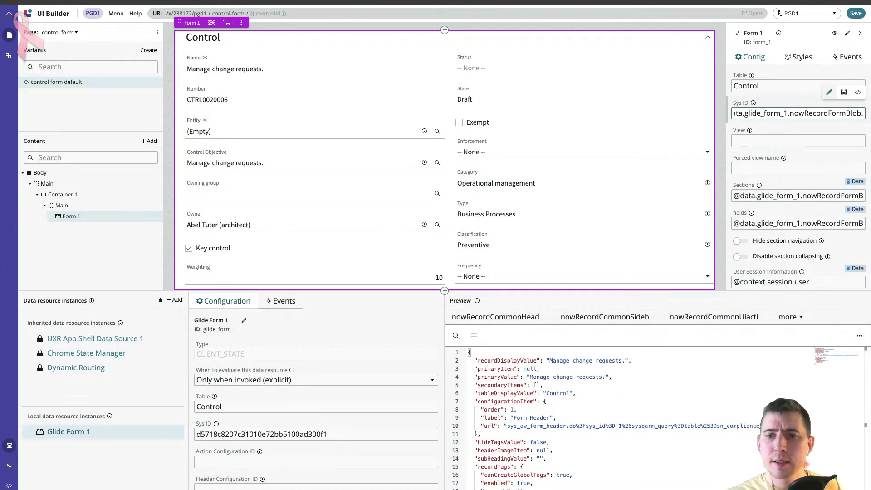
text(sys_id)
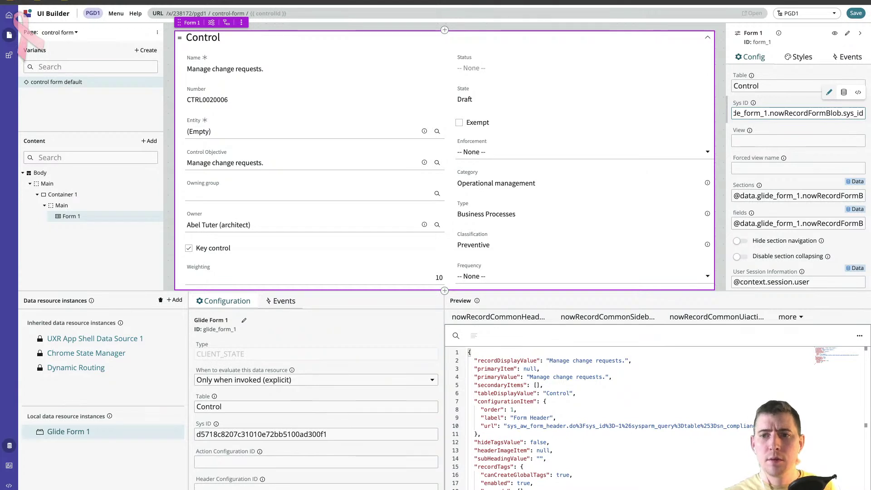
key(ctrl+Left)
key(ctrl+Left)
key(ctrl+Left)
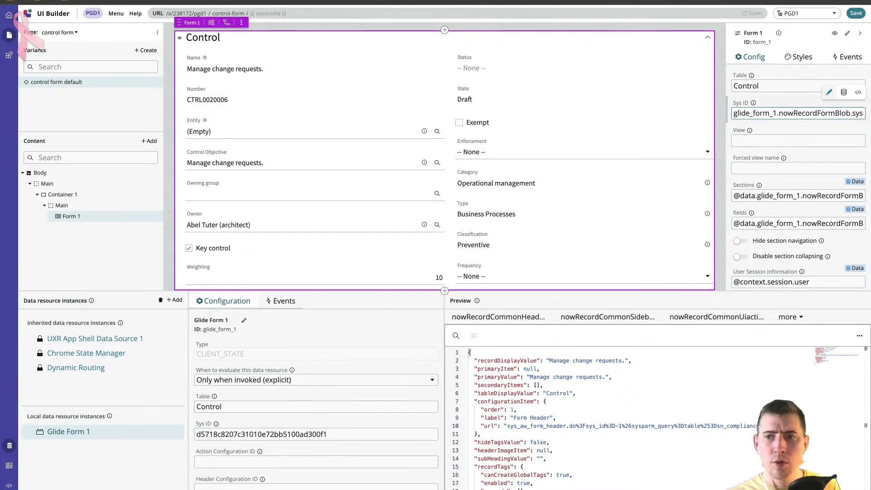
key(ctrl+Right)
key(ctrl+Right)
key(ctrl+Right)
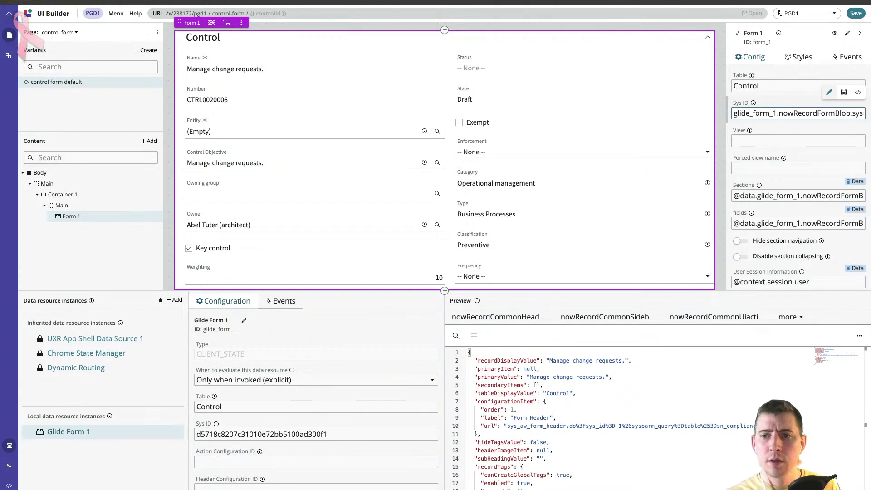
text(Id)
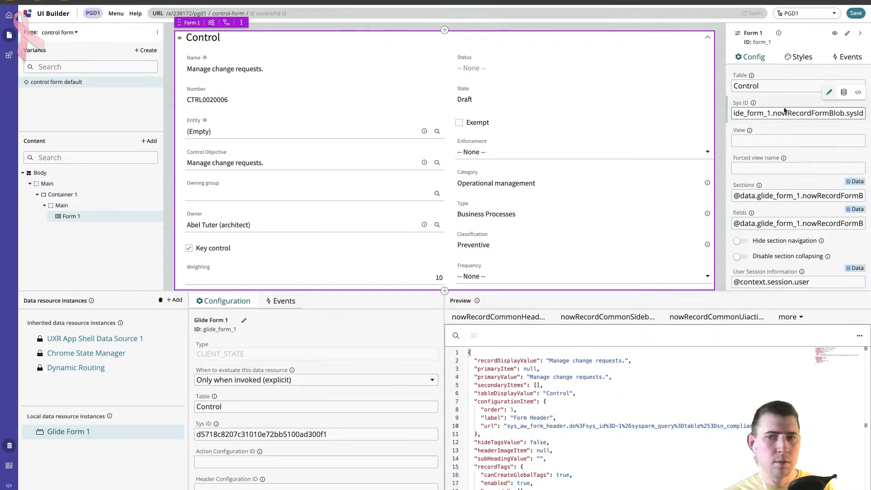
click(805, 126)
click(806, 114)
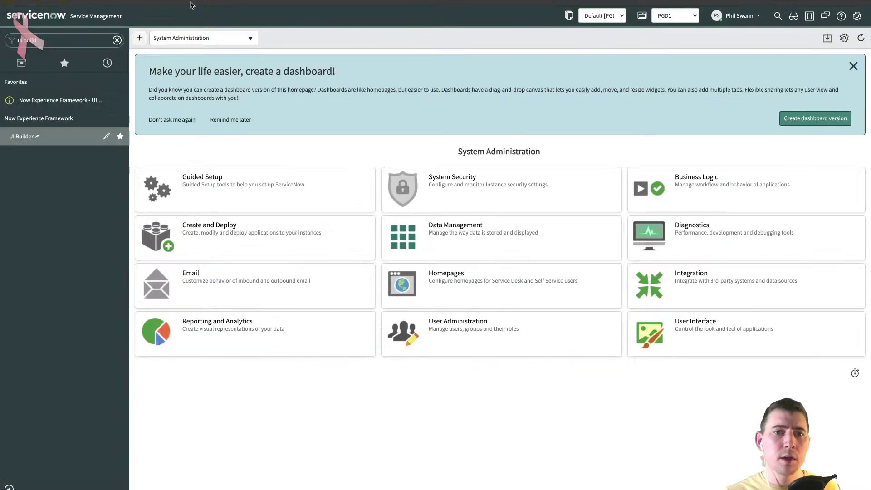
Open the list of all controls in ServiceNow and copy the sys_id of control CTRL0020615.
click(56, 40)
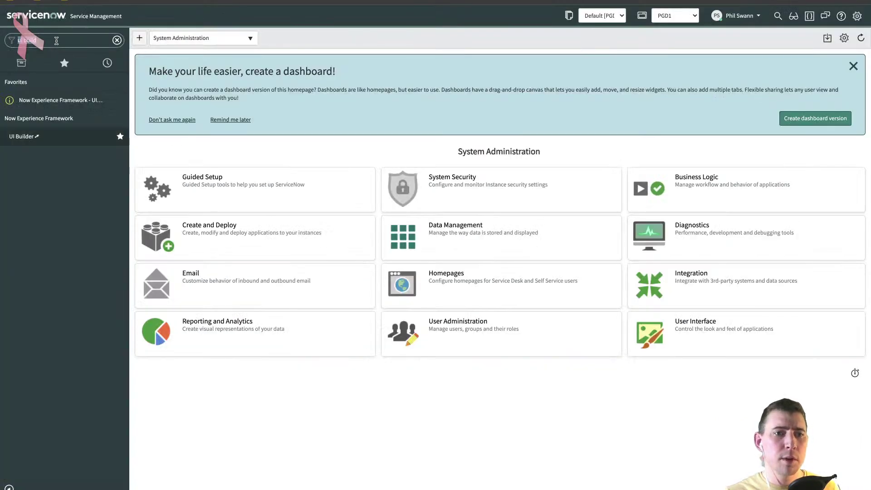
text(controls)
click(30, 191)
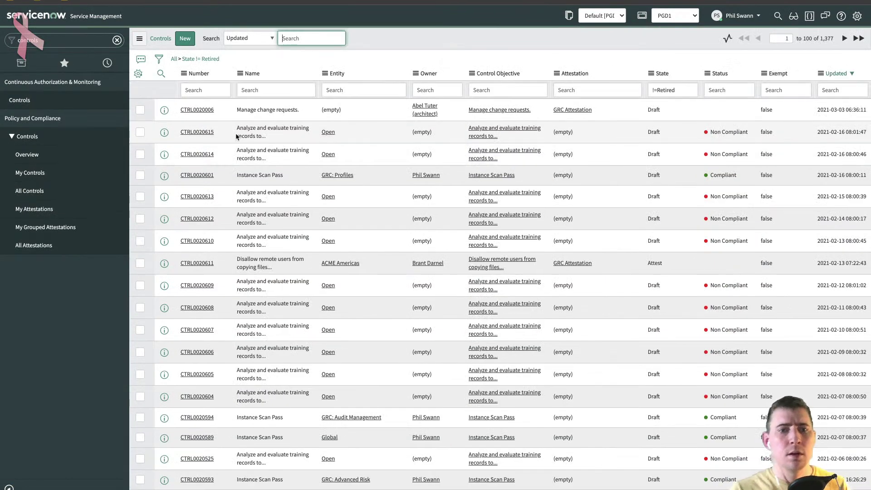
right_click(206, 129)
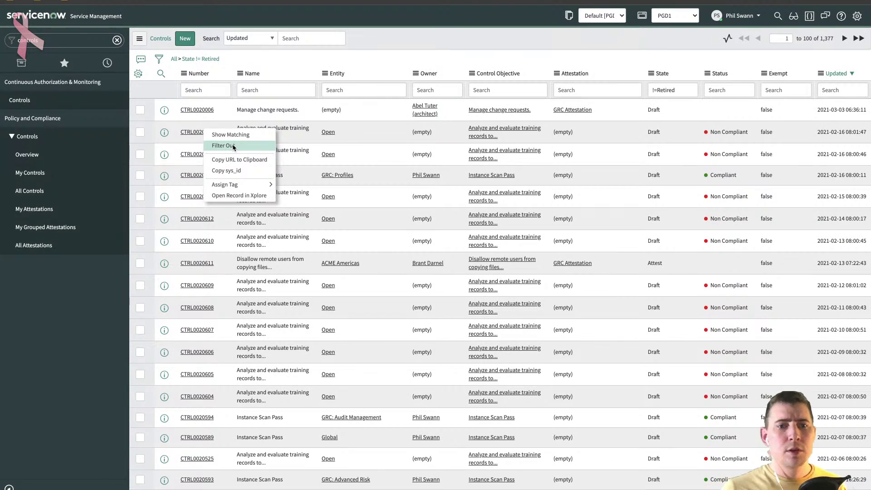
mouse_move(241, 186)
click(243, 171)
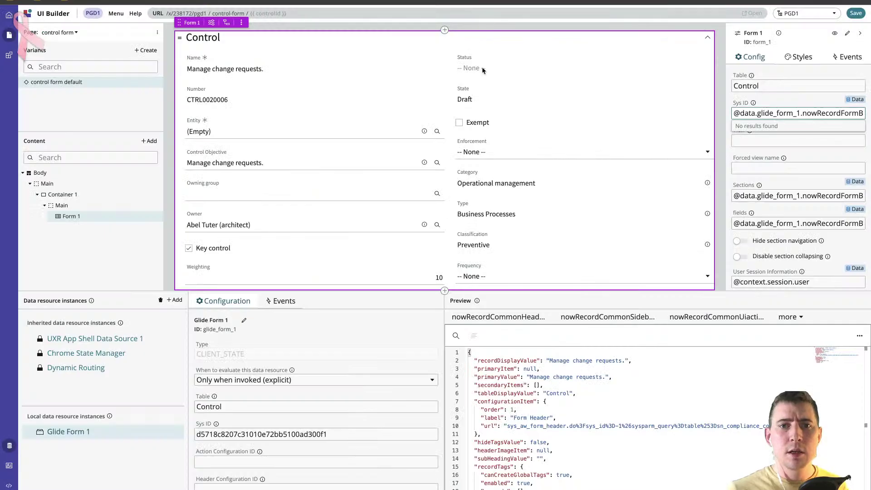
Replace the Glide Form 1 resource's Sys ID with the copied value b41647aa0796a850be01f03c7c1ed069.
click(298, 436)
key(ctrl+a)
key(ctrl+v)
click(345, 448)
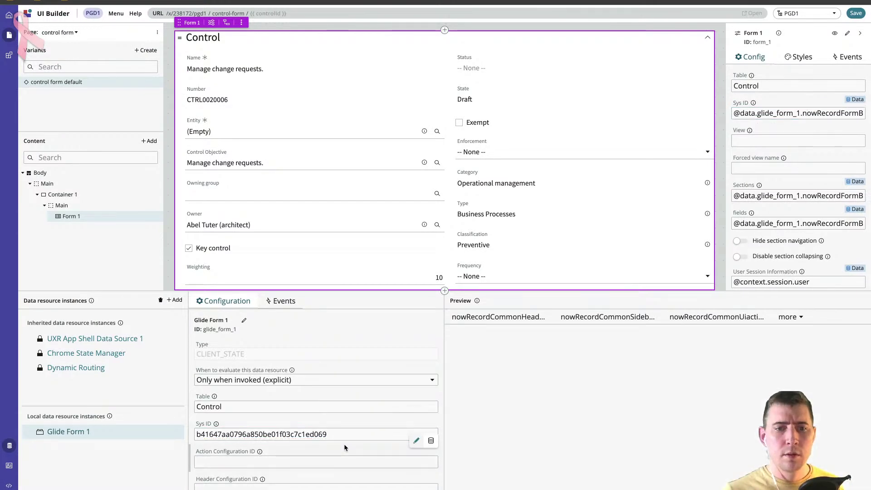
Clear the Sys ID binding of the Form component.
click(805, 111)
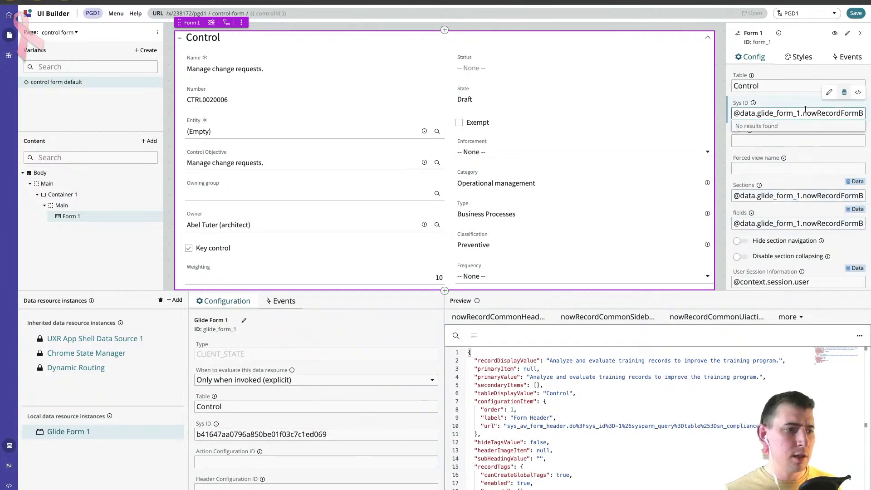
key(End)
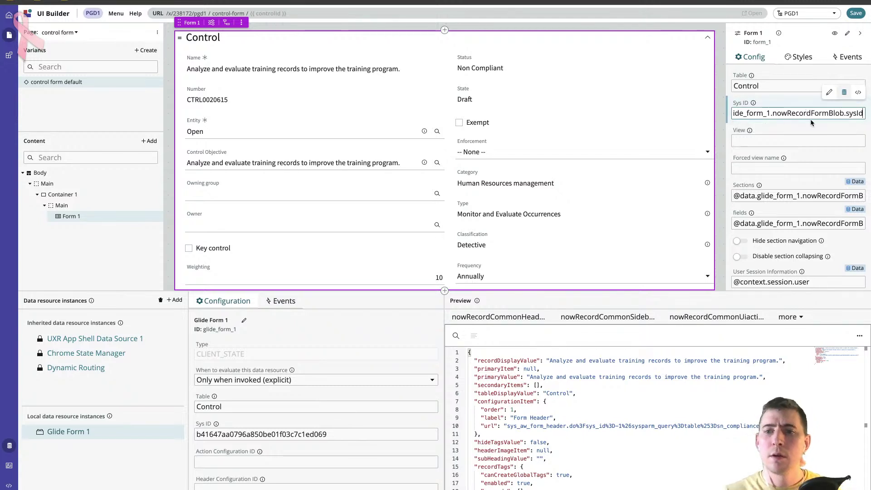
key(ctrl+a)
key(BackSpace)
click(783, 86)
key(Tab)
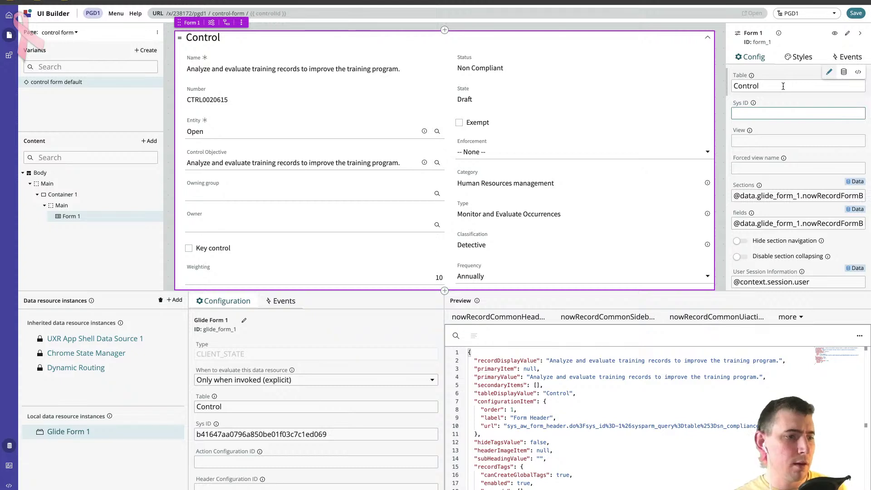
Try to clear the Form component's Table value.
click(788, 86)
key(ctrl+a)
key(BackSpace)
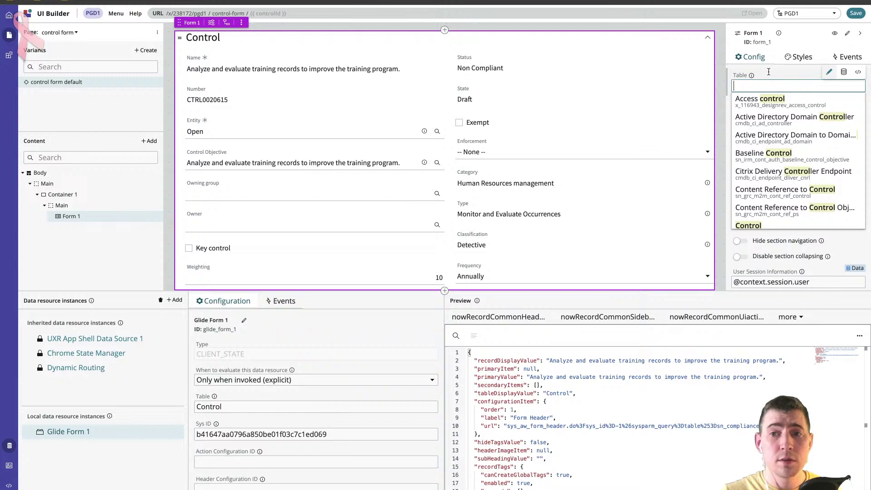
click(770, 75)
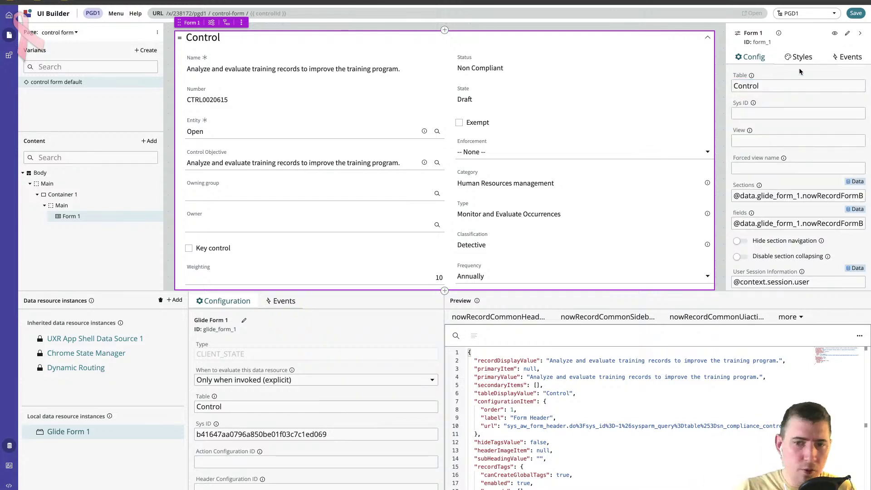
Save the page and review the Form component's full fields and Sections bindings.
key(ctrl+s)
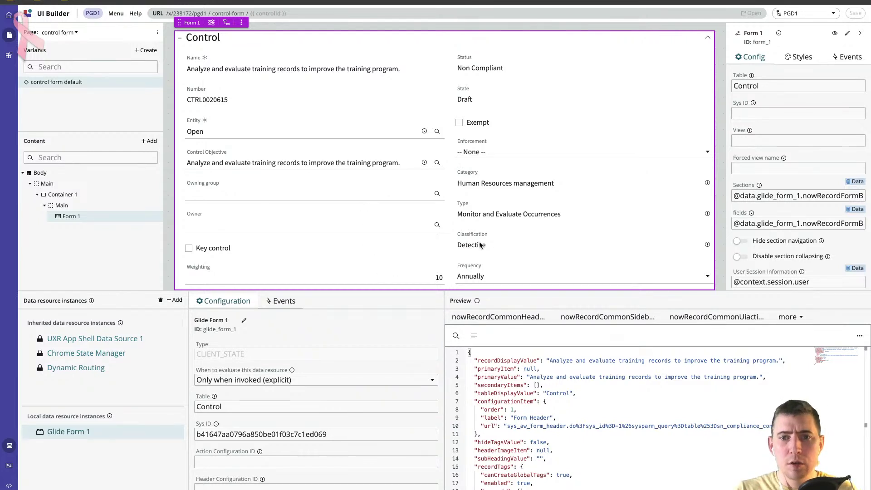
mouse_move(797, 205)
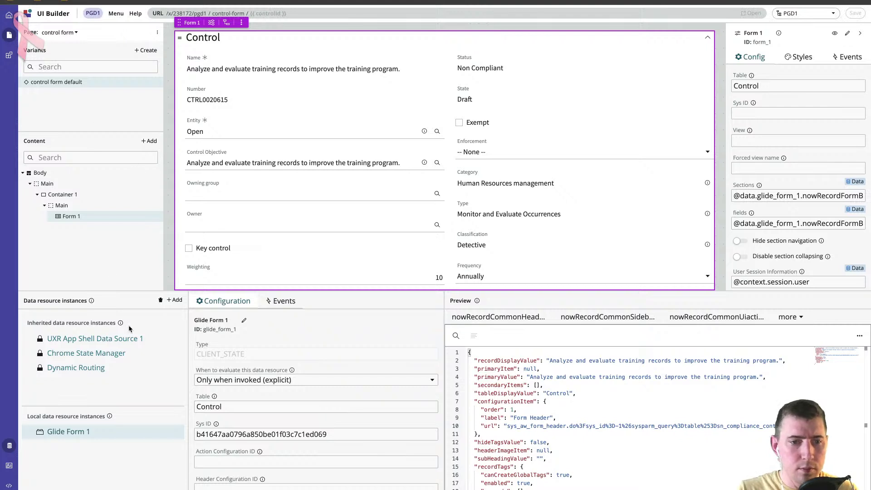
mouse_move(825, 233)
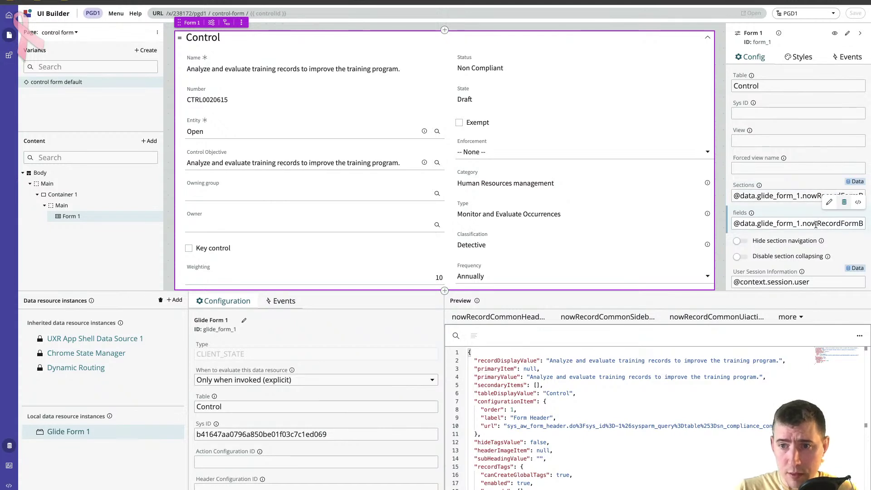
click(805, 223)
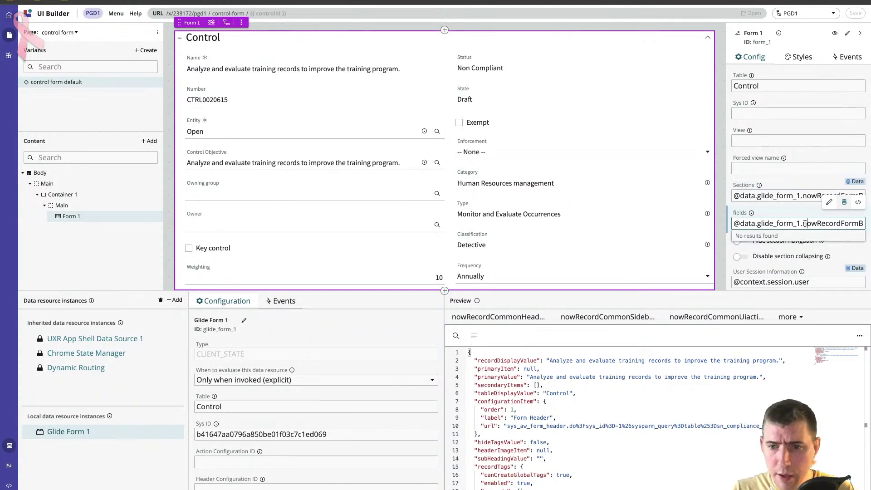
drag(805, 224, 864, 220)
double_click(856, 226)
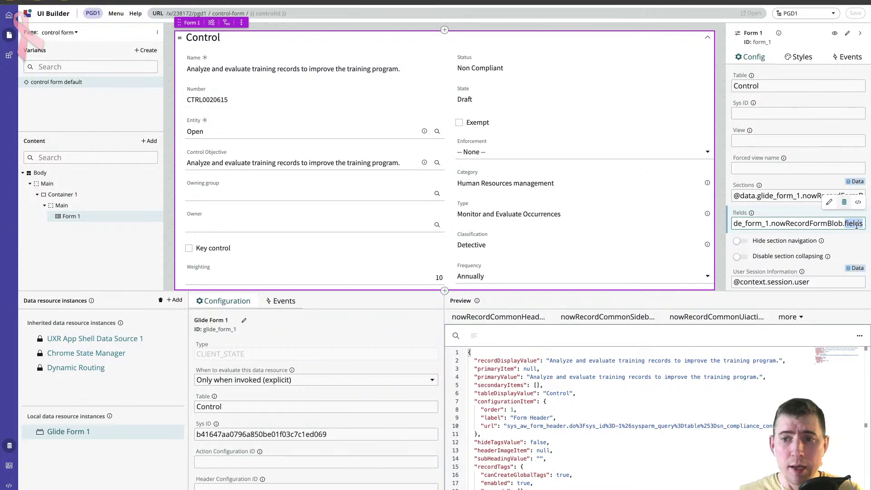
click(802, 196)
drag(801, 196, 870, 196)
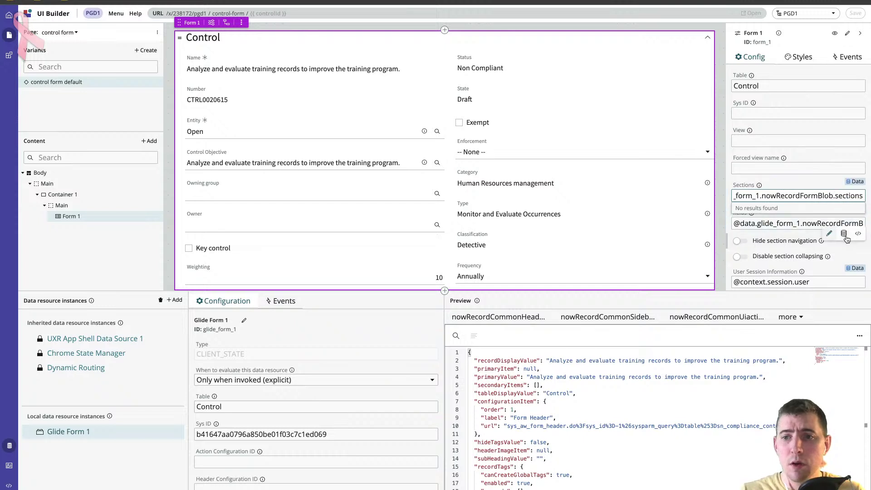
click(763, 181)
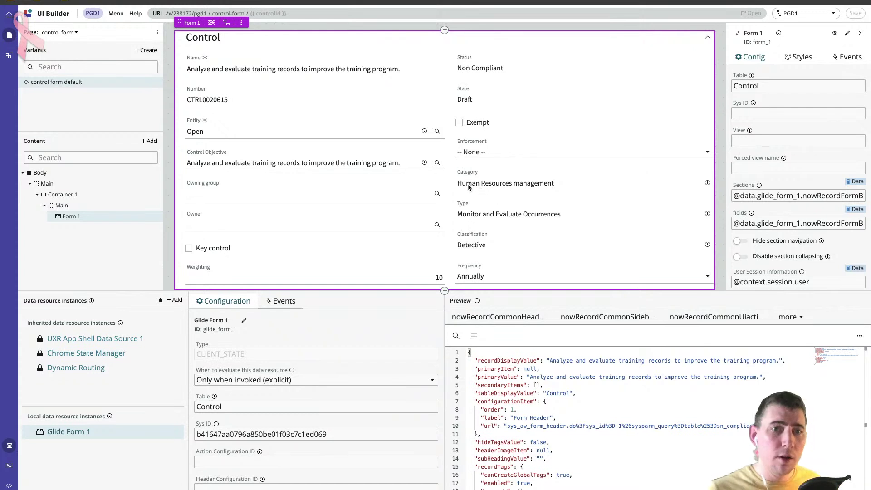
drag(365, 437, 185, 429)
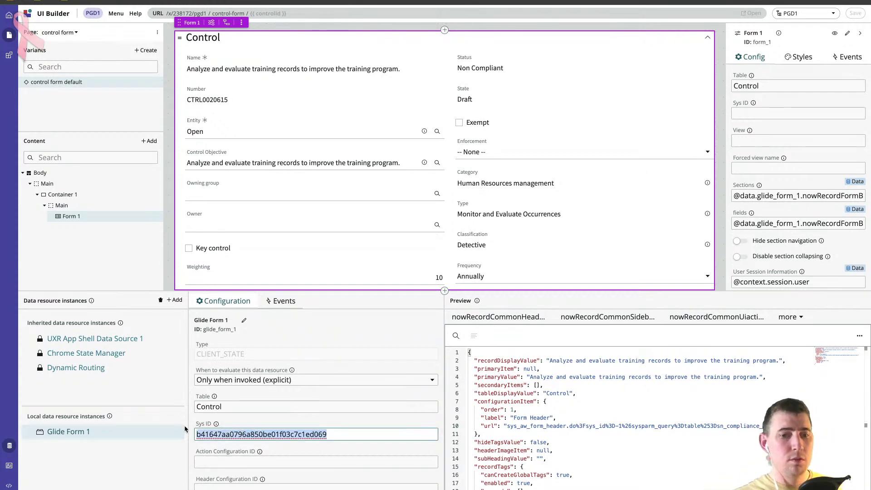
key(BackSpace)
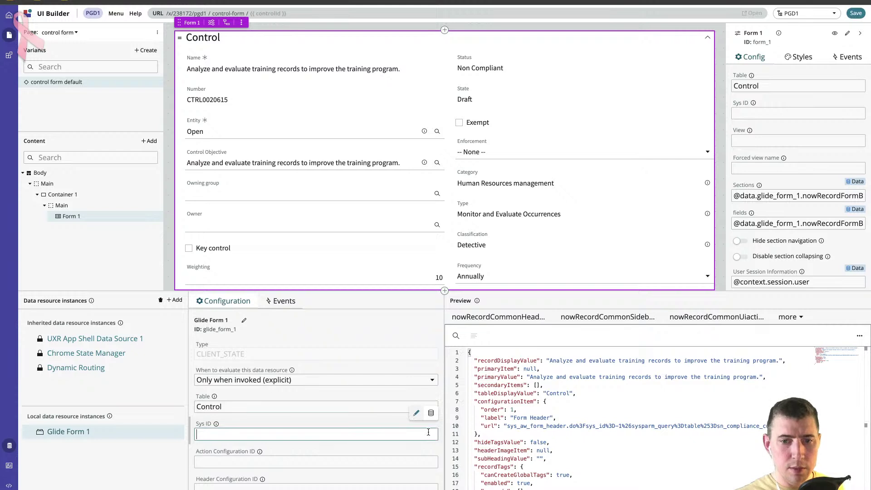
click(431, 413)
text(@context.props.controlId)
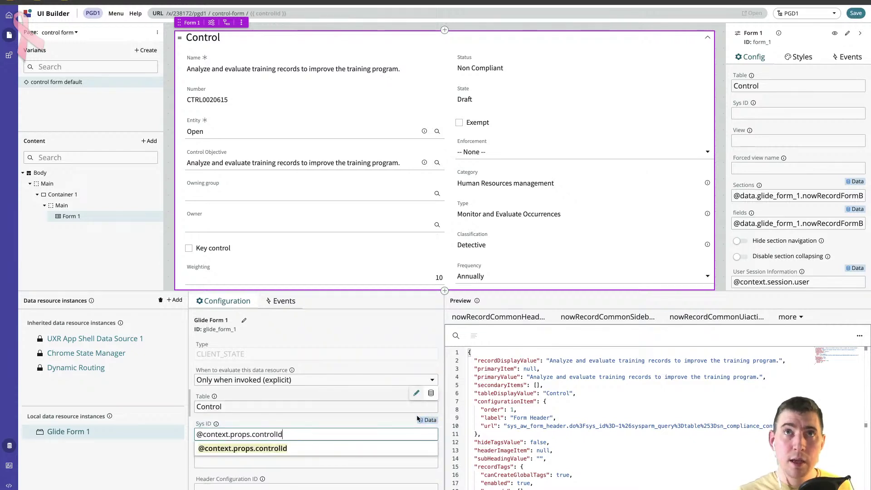
click(309, 447)
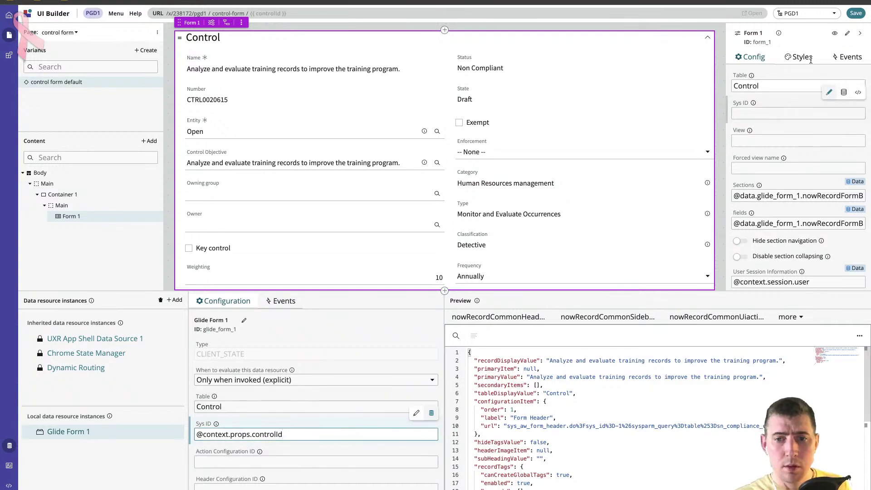
Save the page and test it by opening control CTRL0020614 from the live Controls list.
click(856, 14)
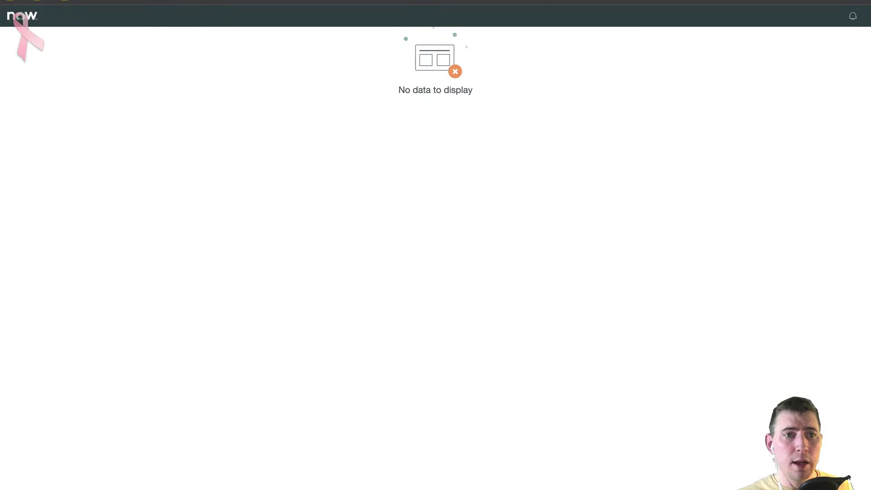
click(74, 1)
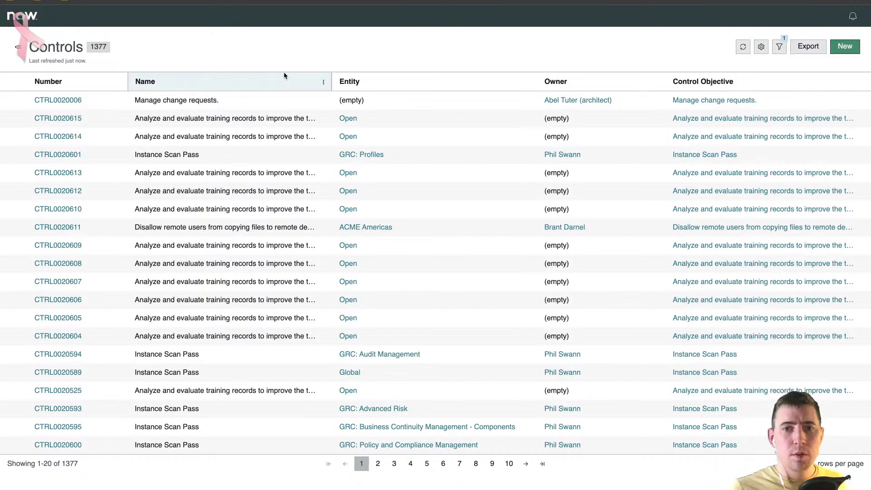
click(76, 138)
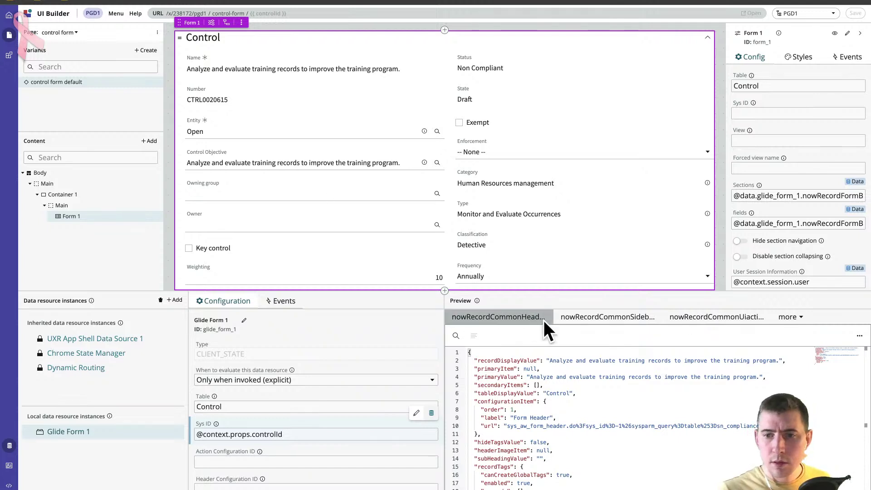
Display the nowRecordFormBlob output in the Glide Form 1 resource's preview.
click(801, 321)
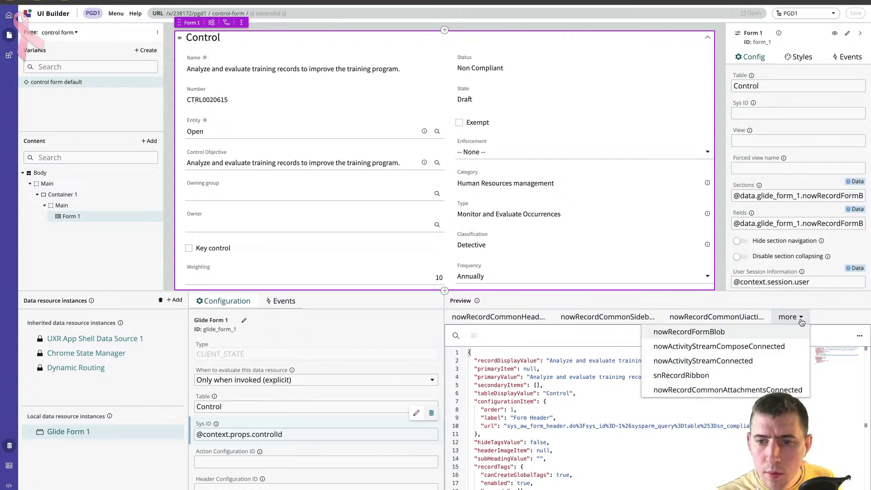
click(704, 336)
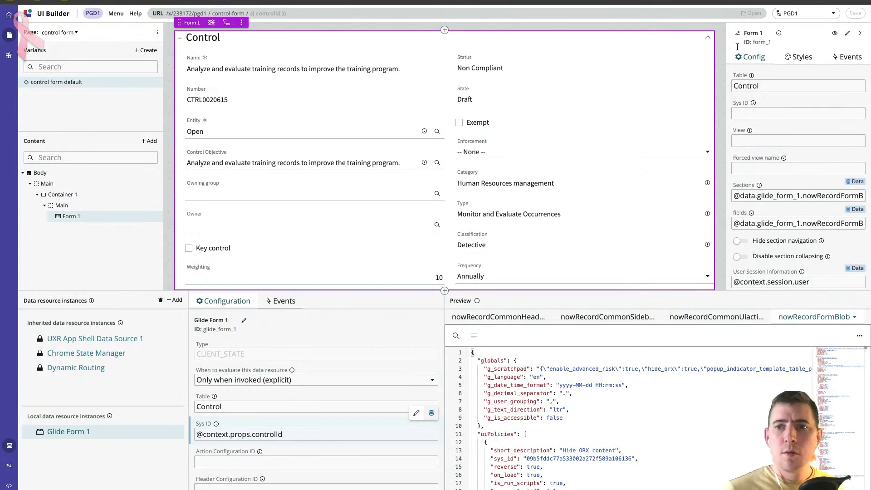
Test the live form page by opening control CTRL0020610 from the Controls list, and return to UI Builder.
key(ctrl+Tab)
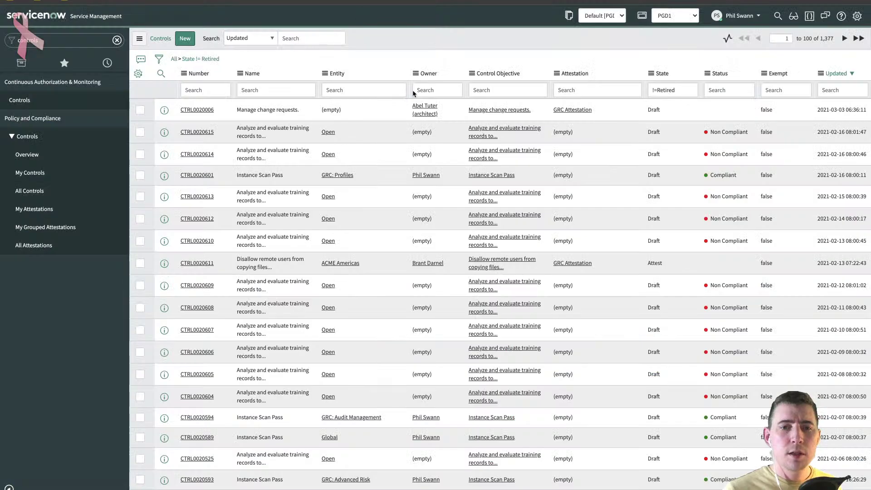
click(418, 4)
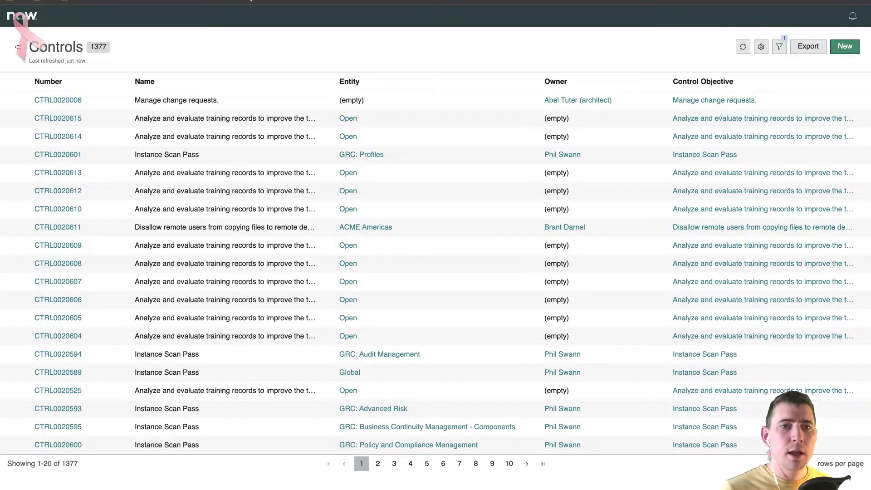
click(18, 47)
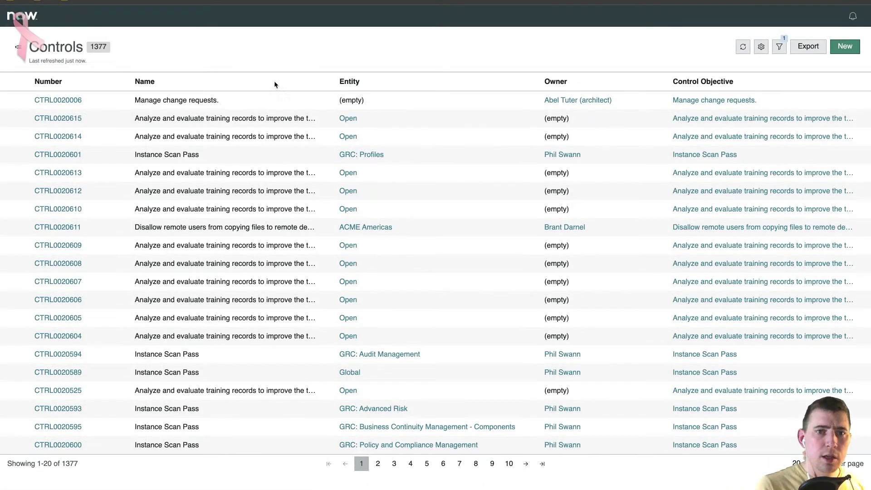
click(70, 215)
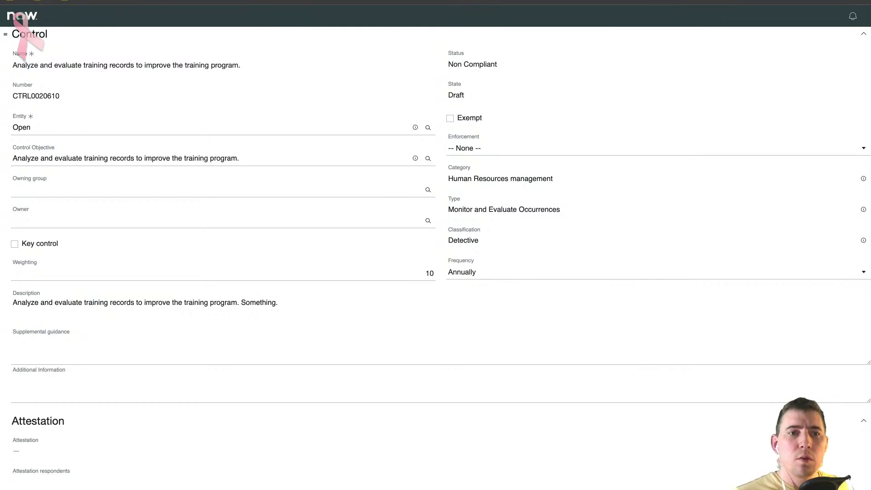
key(alt+Left)
key(ctrl+Tab)
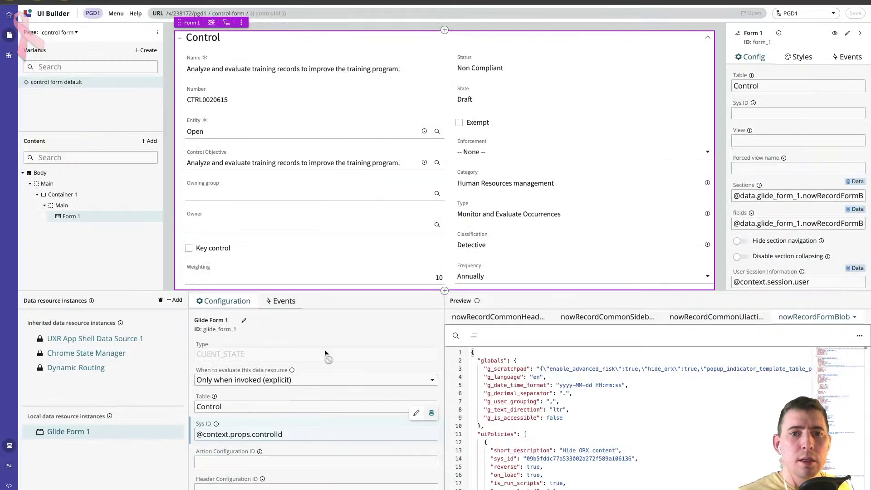
Set the Glide Form 1 resource to evaluate Immediately (eager) and save the page.
click(316, 380)
click(232, 393)
key(ctrl+s)
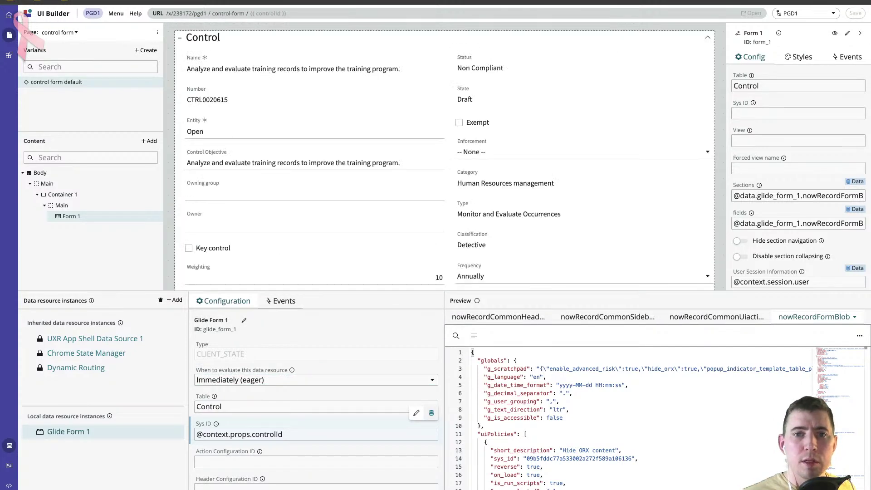
Reload the live Controls list, test the form page by opening control CTRL0020613, and return to UI Builder.
key(ctrl+shift+Tab)
key(ctrl+r)
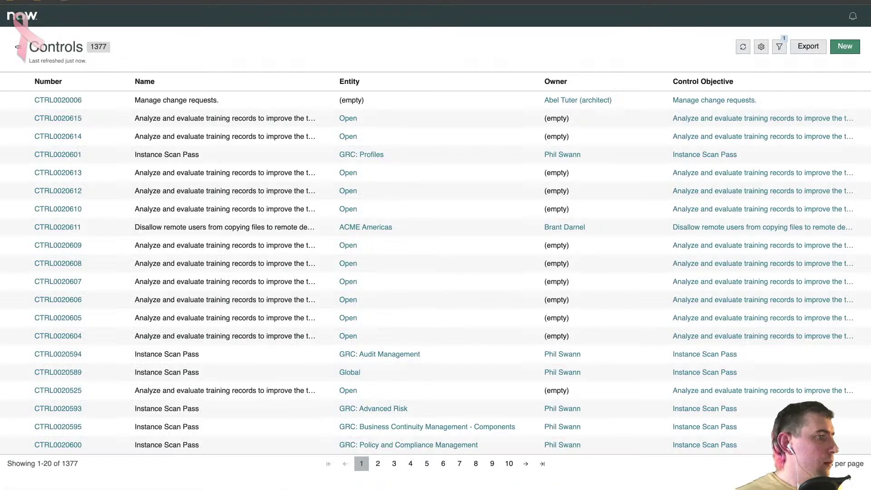
click(57, 171)
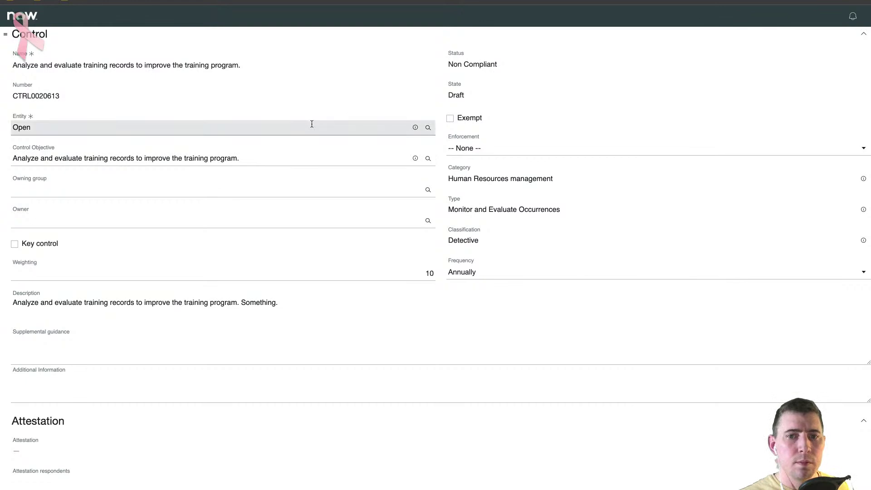
scroll(399, 225, down, 3)
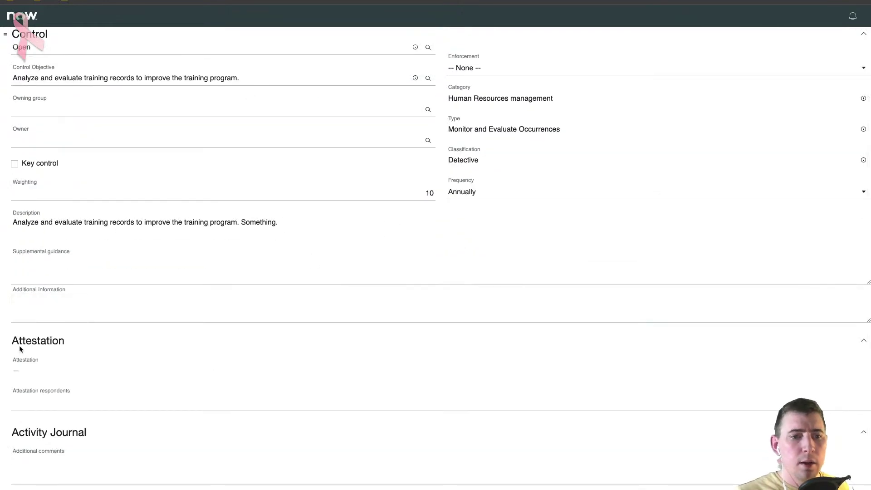
scroll(94, 321, up, 3)
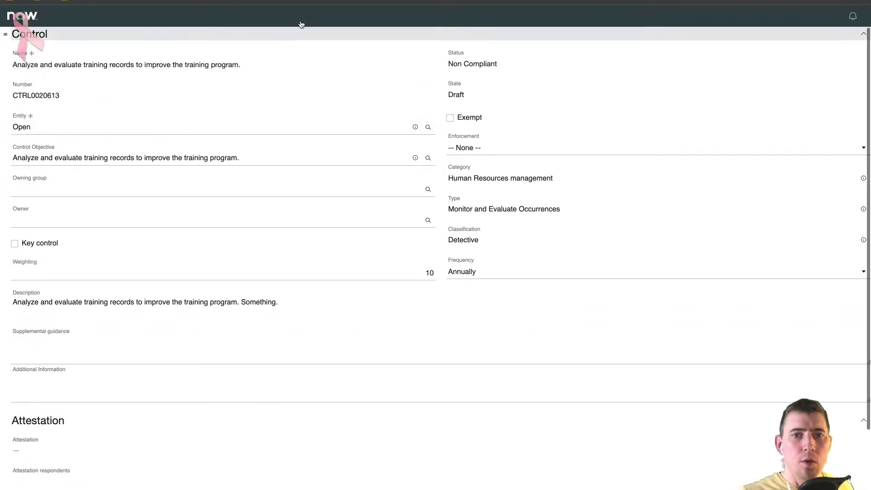
key(alt+Tab)
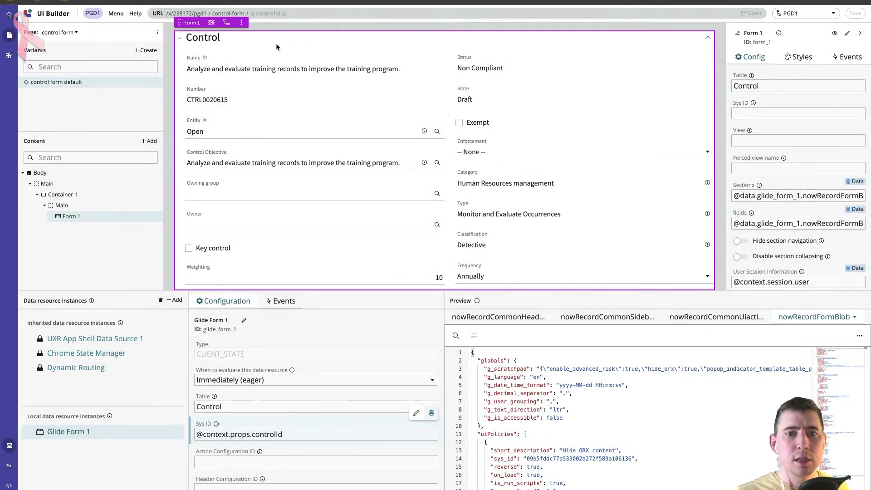
Try to change Container 1's layout to two columns with a narrow right-hand column.
click(95, 205)
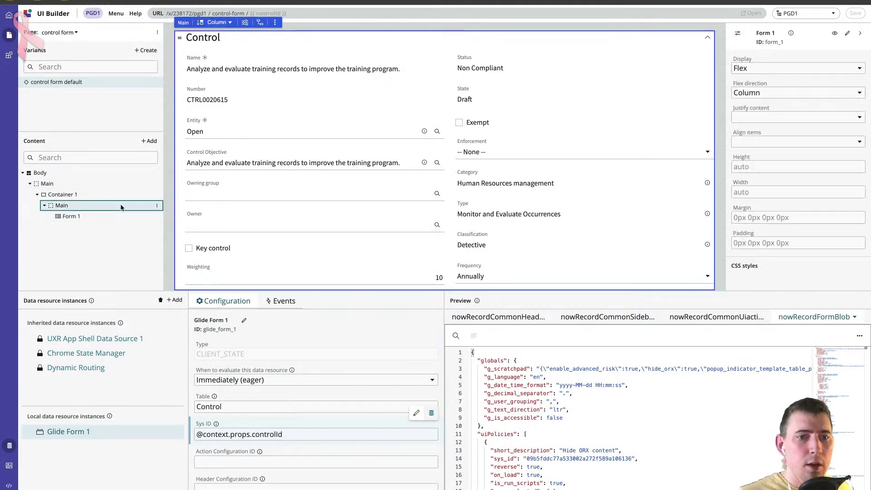
click(232, 23)
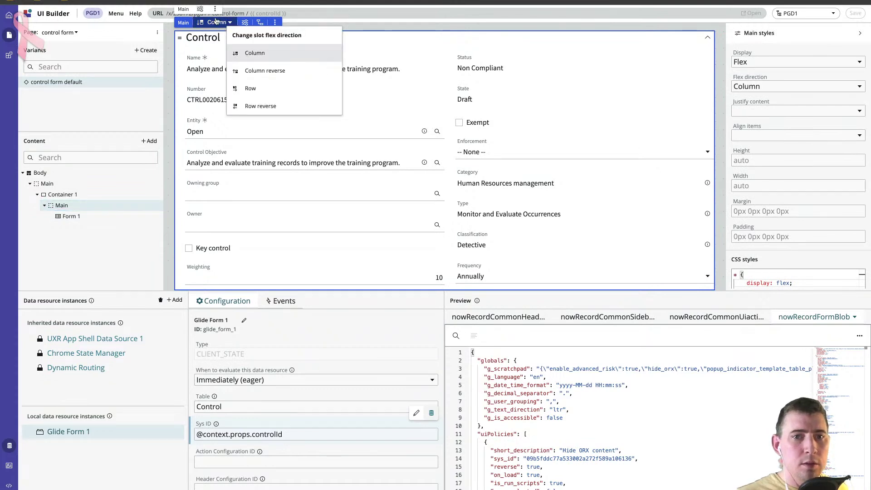
click(63, 195)
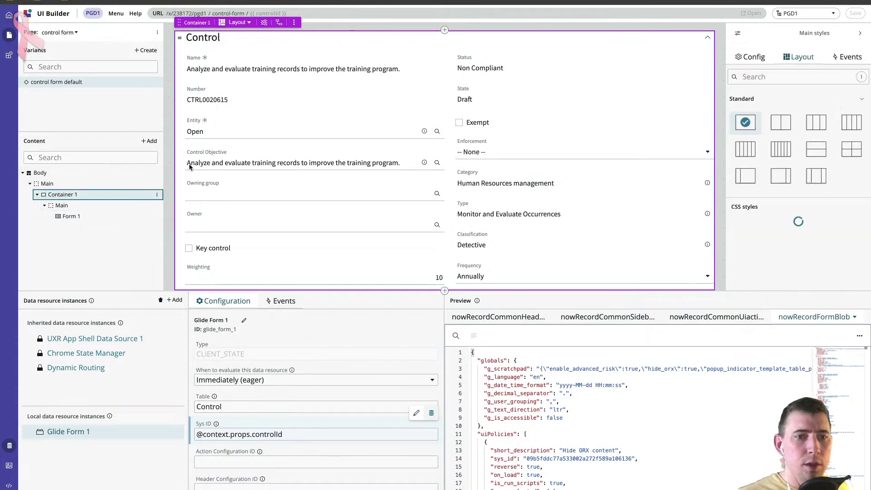
click(250, 17)
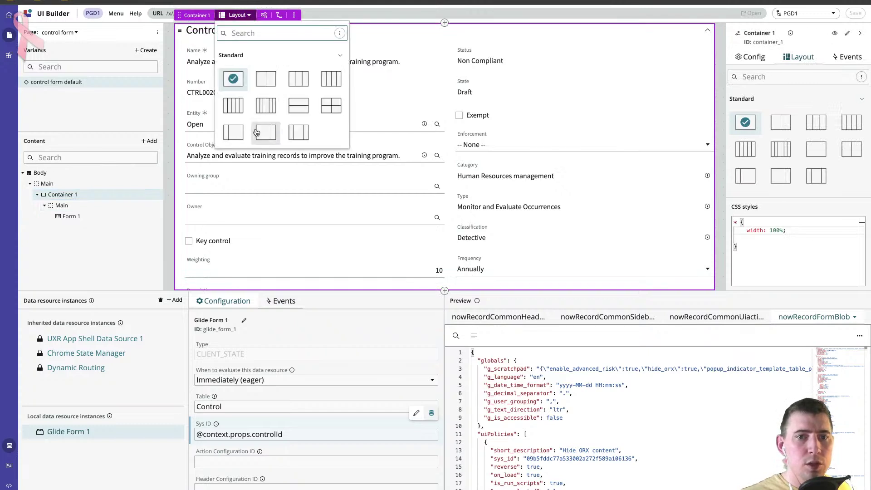
click(269, 139)
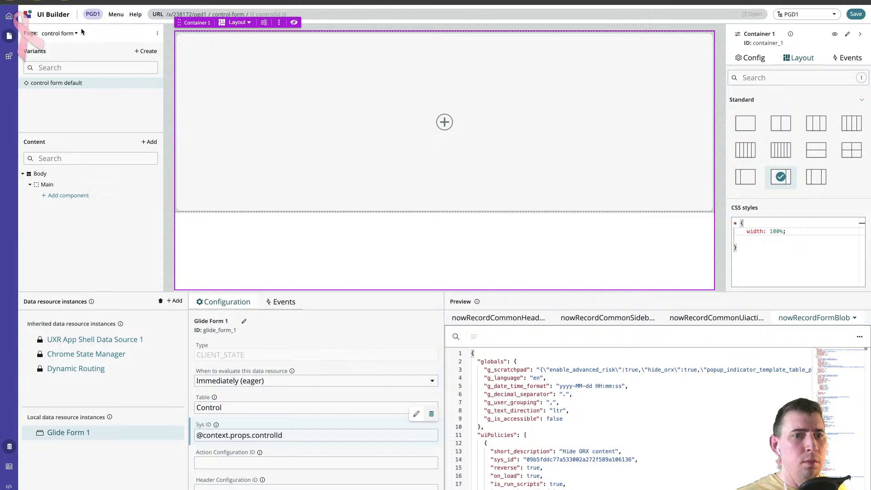
Discard the unsaved layout change by switching to the Controls page, and reopen the control form page.
scroll(481, 168, down, 3)
scroll(466, 161, up, 3)
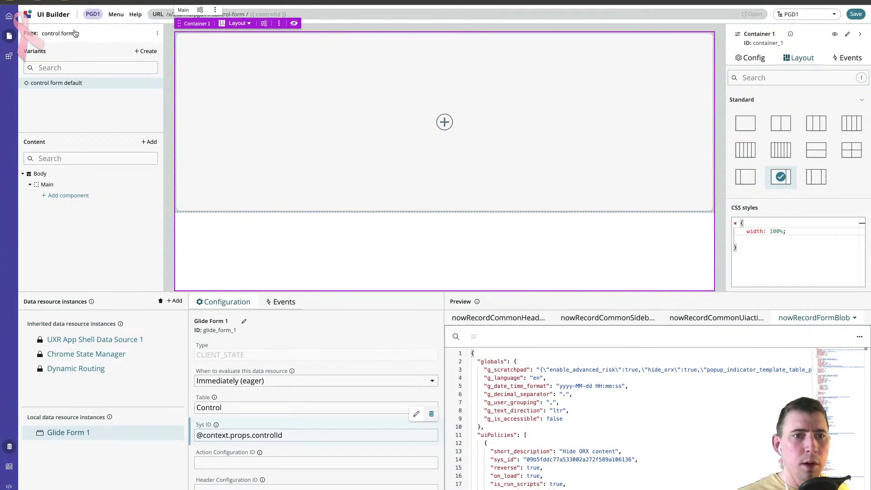
click(75, 34)
click(75, 82)
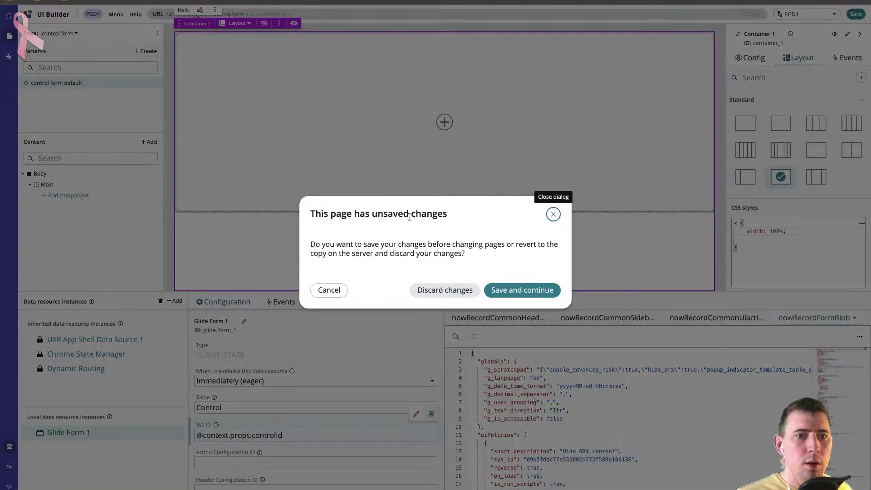
click(448, 291)
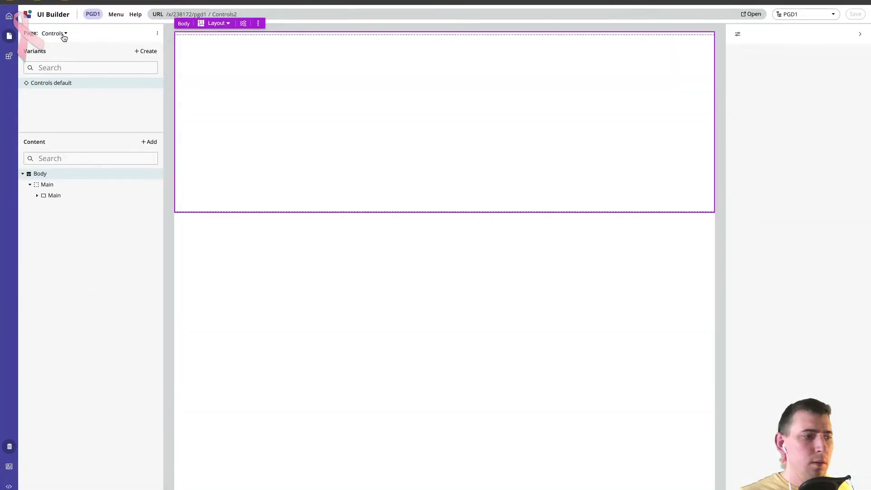
click(64, 38)
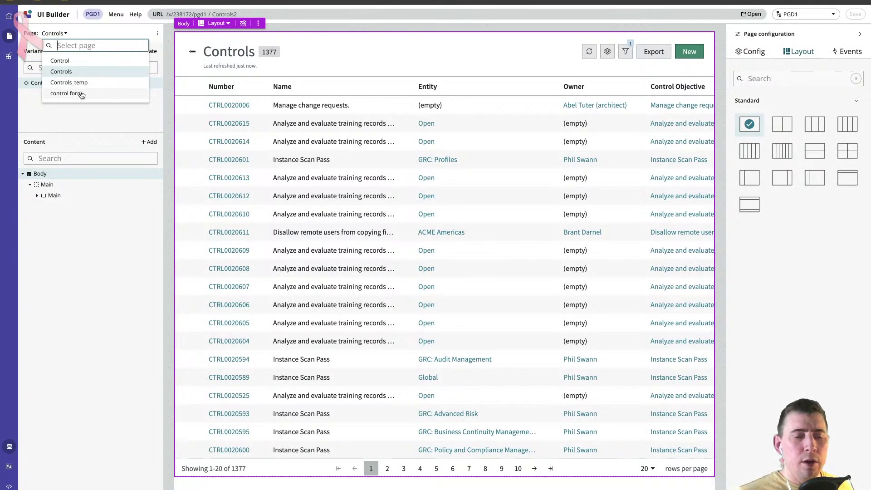
click(67, 94)
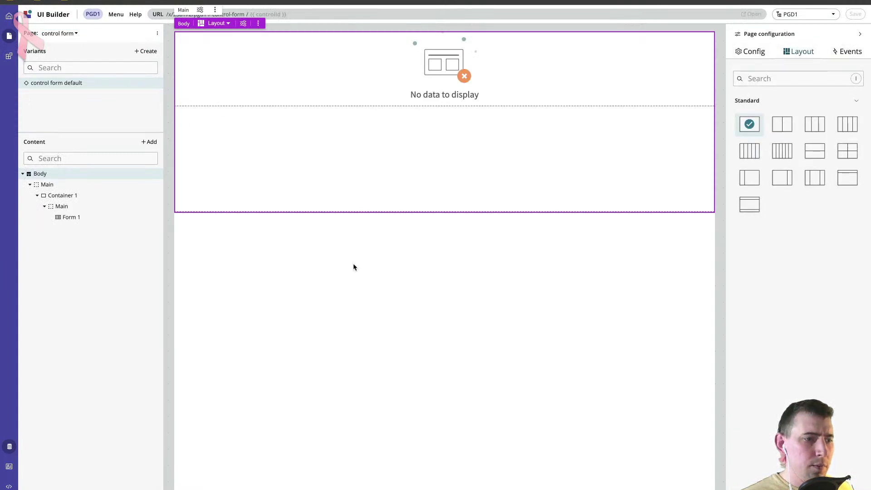
Check Form 1's configuration and the Sys ID binding of the Glide Form 1 resource.
click(359, 116)
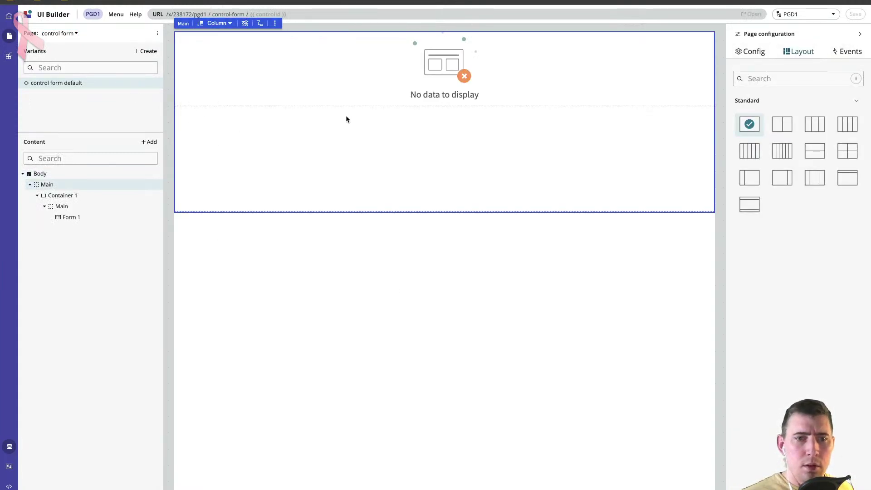
click(351, 93)
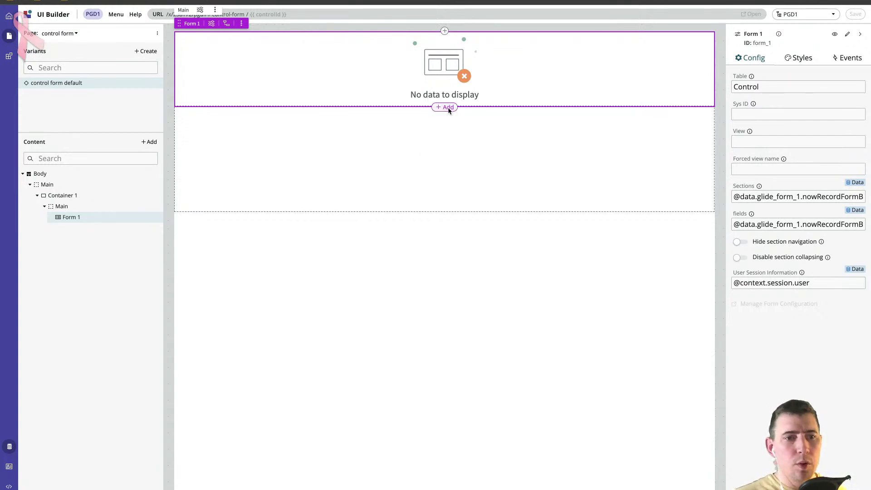
click(5, 449)
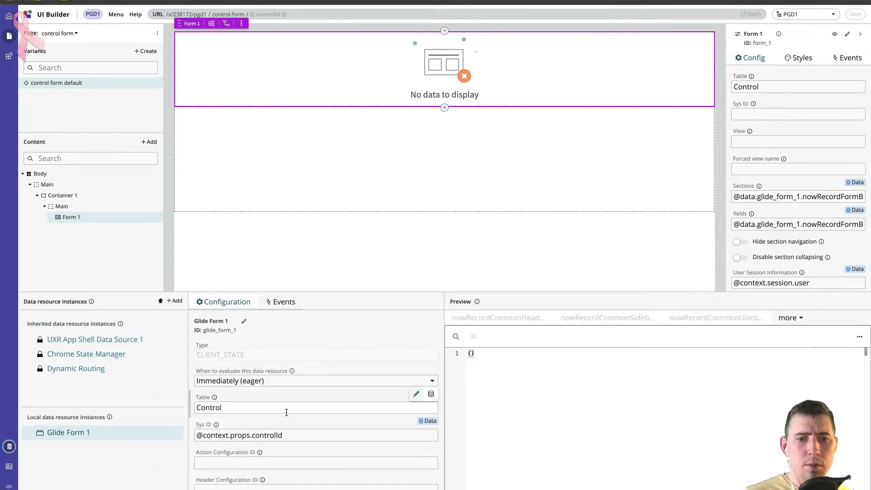
triple_click(301, 436)
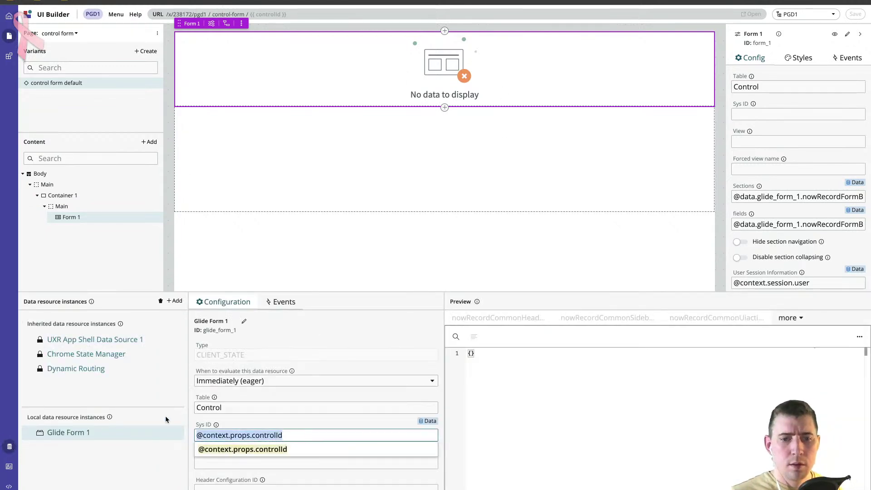
Switch to the ServiceNow platform's Controls list, exclude Draft records, filter to State = Review, and inspect the Not Applicable status.
key(ctrl+Tab)
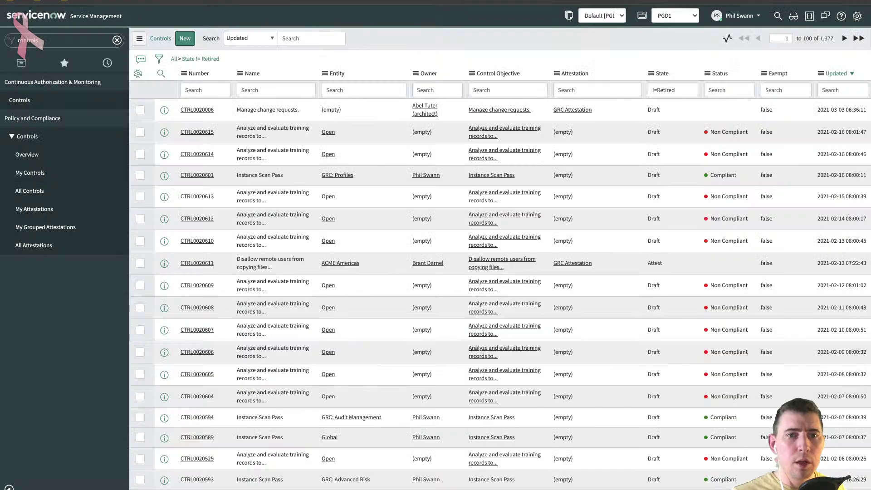
click(710, 176)
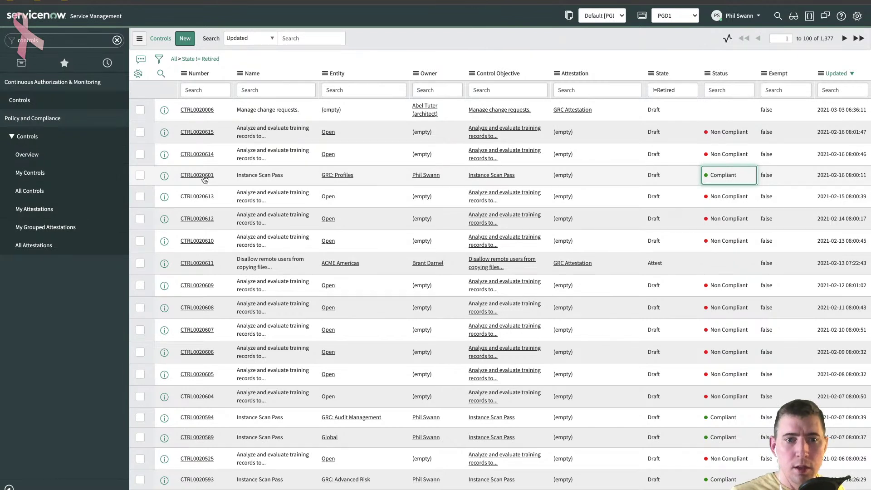
right_click(652, 173)
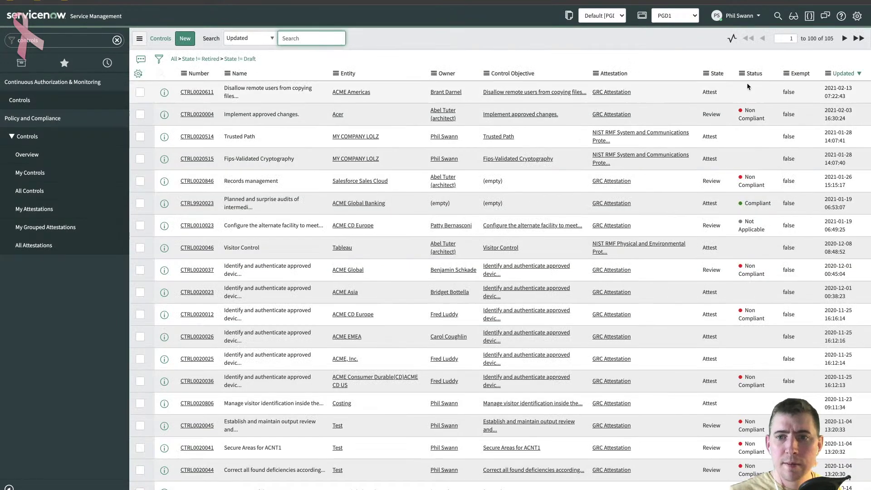
right_click(710, 116)
click(726, 121)
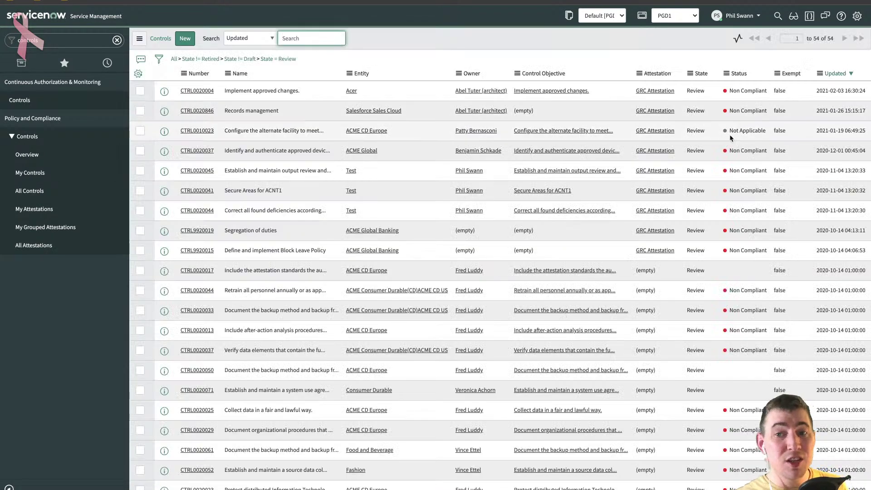
drag(732, 131, 759, 131)
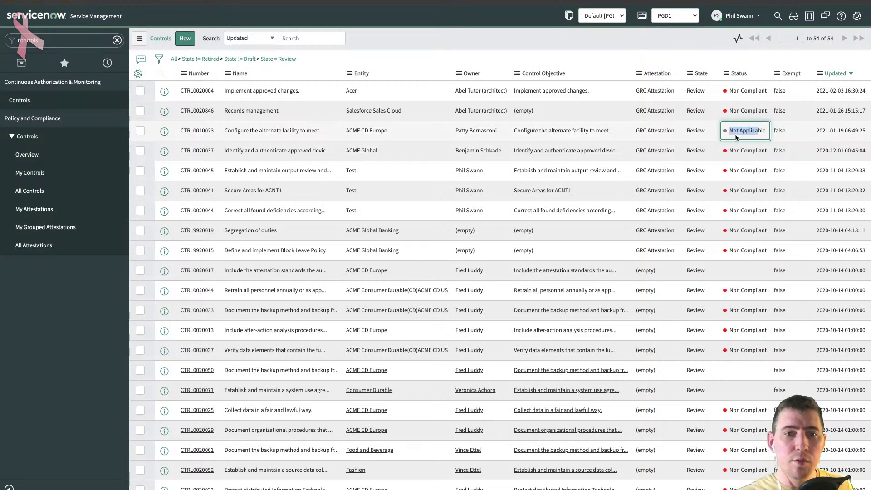
click(739, 133)
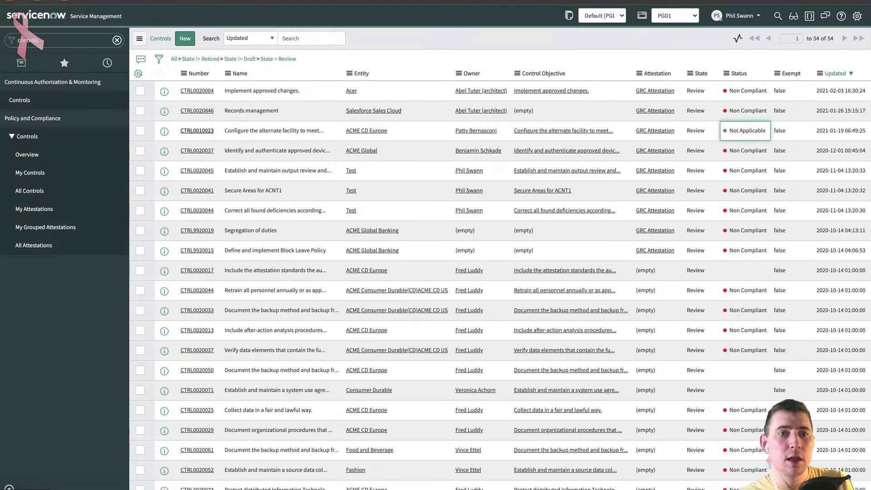
Switch to the UIBp1 diagram in draw.io and add a copy of the Access All Controls oval beside it on Page 1, labelled "Review Control".
key(alt+Tab)
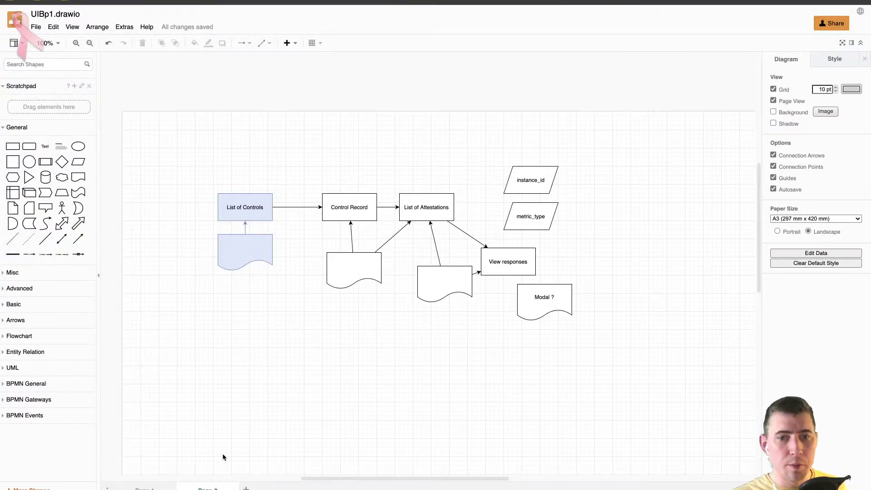
click(169, 485)
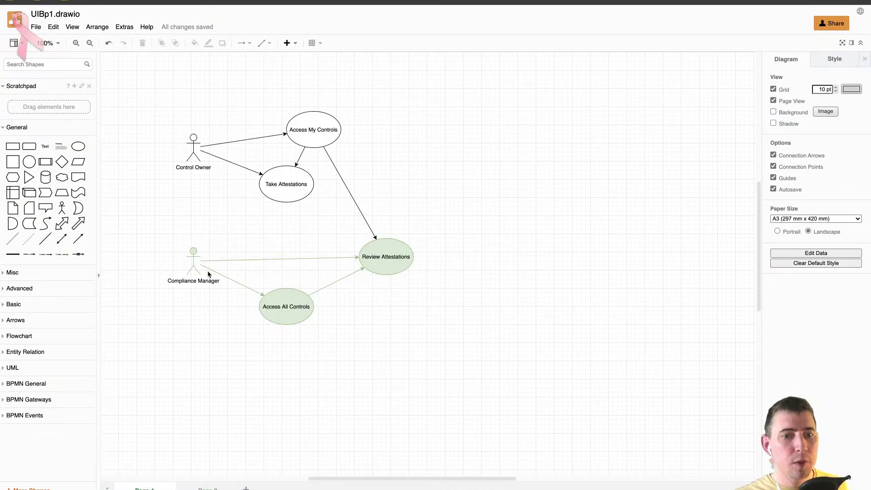
scroll(272, 302, left, 2)
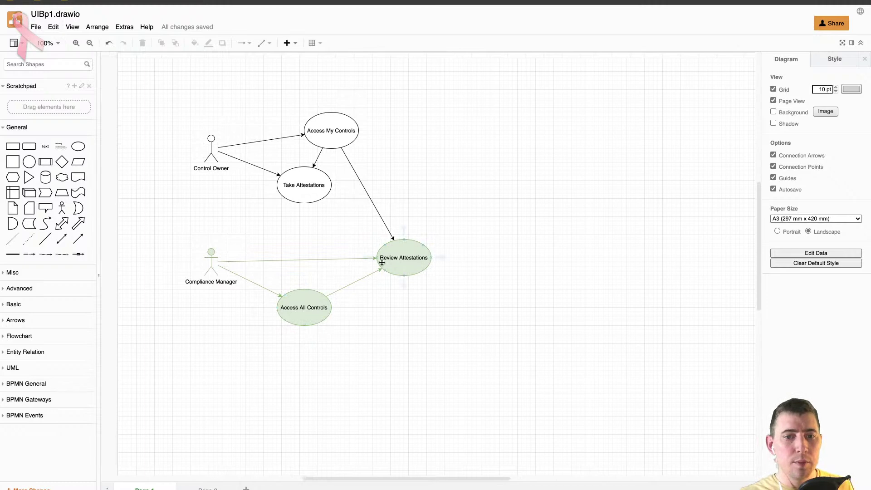
mouse_move(314, 296)
mouse_down()
mouse_move(320, 303)
mouse_move(361, 290)
mouse_move(380, 300)
mouse_up()
double_click(380, 300)
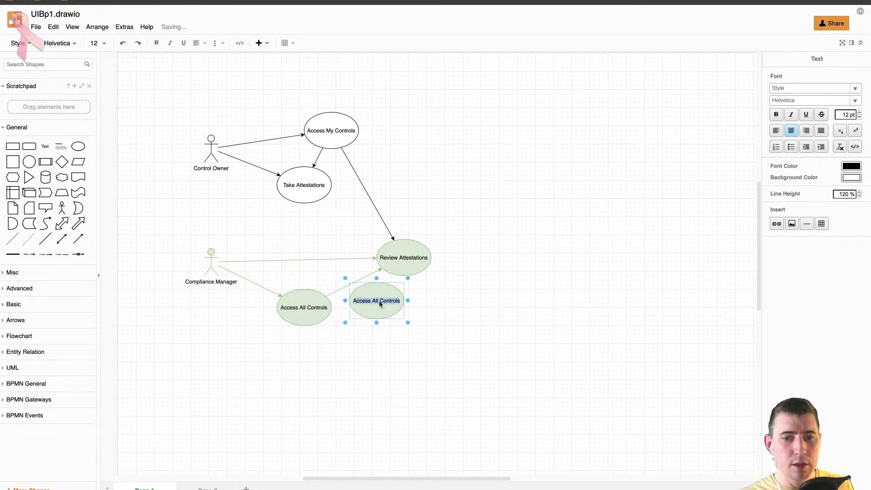
text(Review Control)
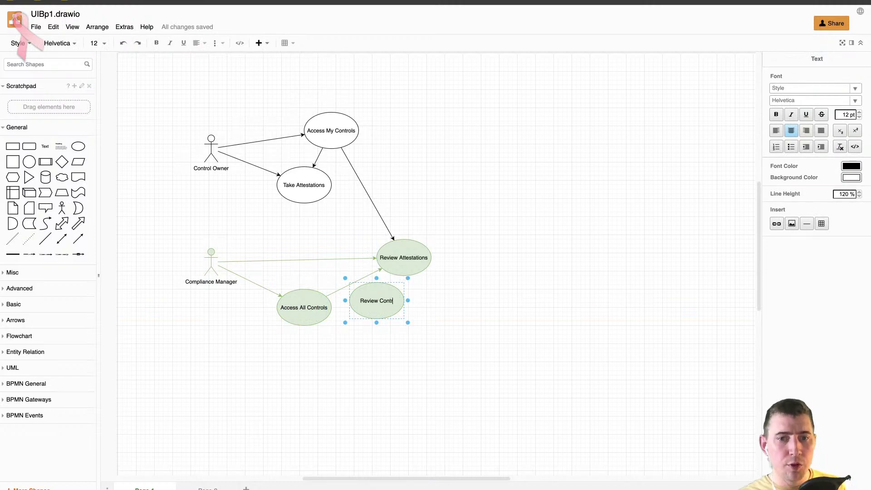
click(490, 350)
drag(376, 304, 377, 311)
Route the flow from Access All Controls through Review Control to Review Attestations, removing the direct connector.
drag(328, 297, 414, 258)
click(382, 306)
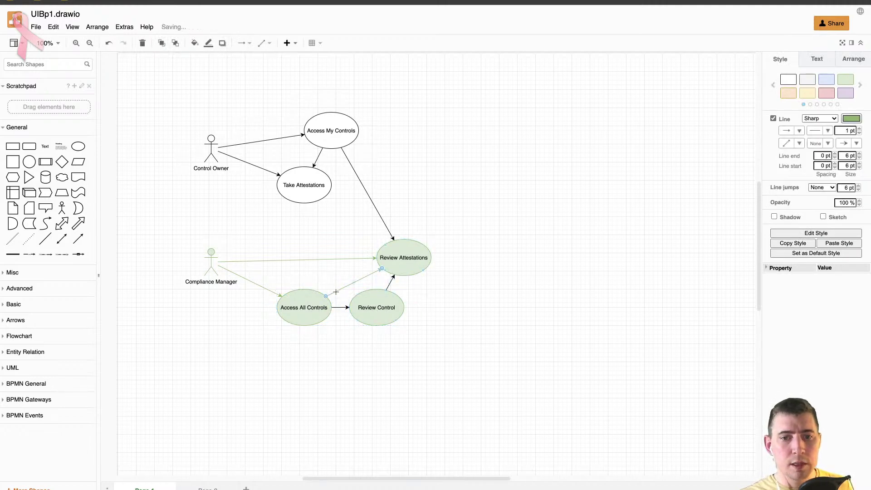
click(336, 290)
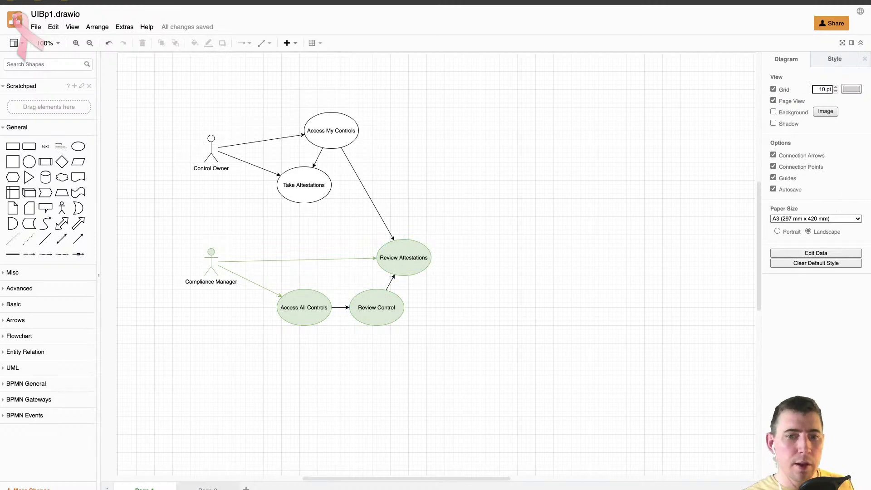
Examine the page flow on Page 2 of the diagram, from List of Controls through Control Record to View responses.
click(208, 489)
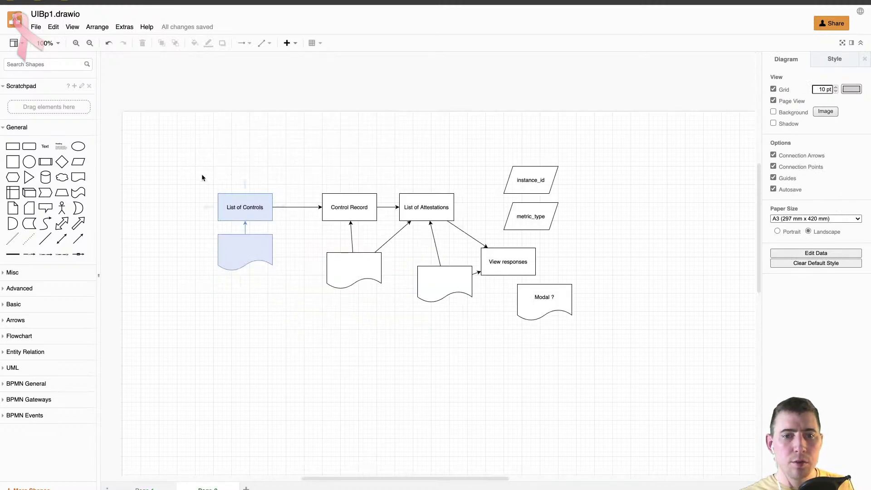
click(367, 200)
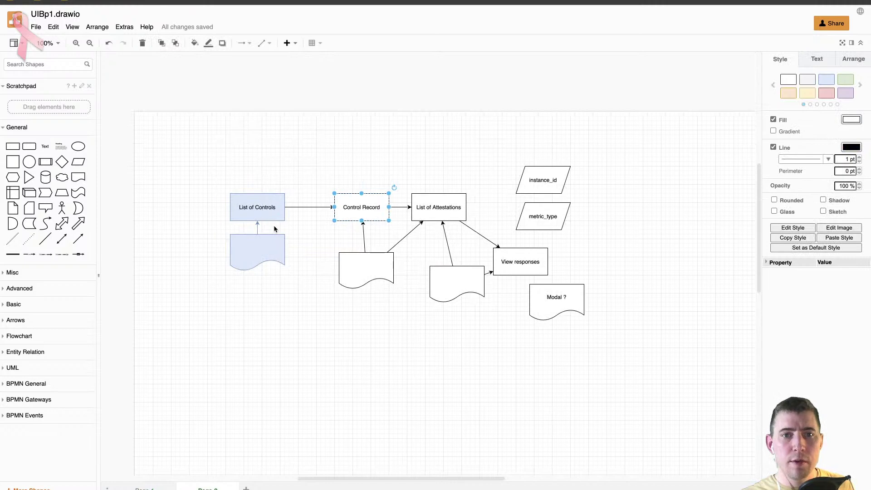
drag(211, 173, 271, 320)
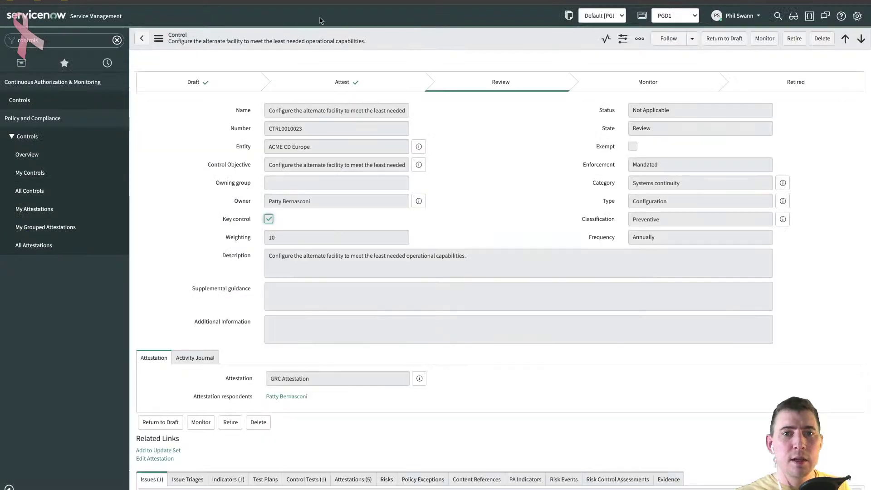
In the ServiceNow control record, inspect the related Attestations and view the responses of the first one listed.
scroll(436, 214, down, 5)
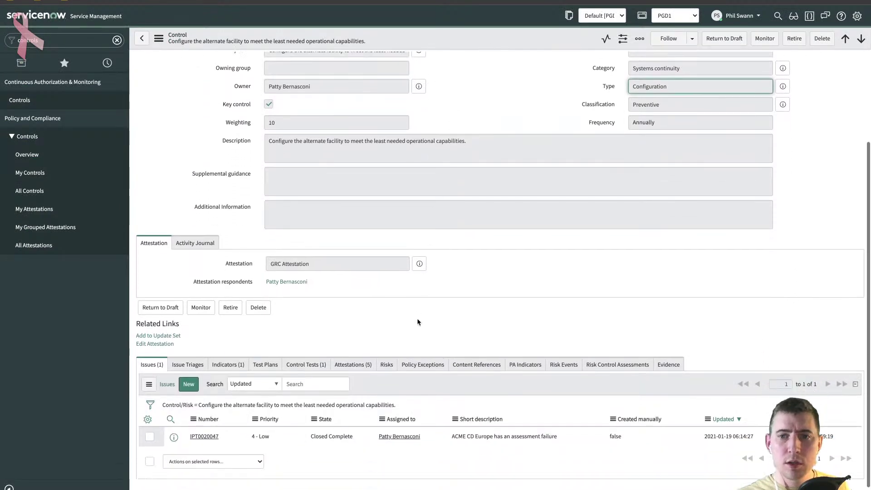
drag(342, 355, 372, 354)
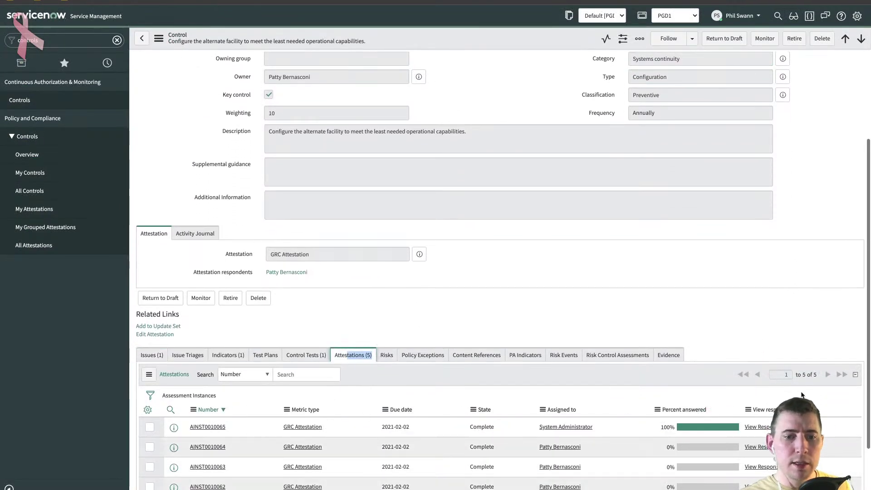
click(759, 428)
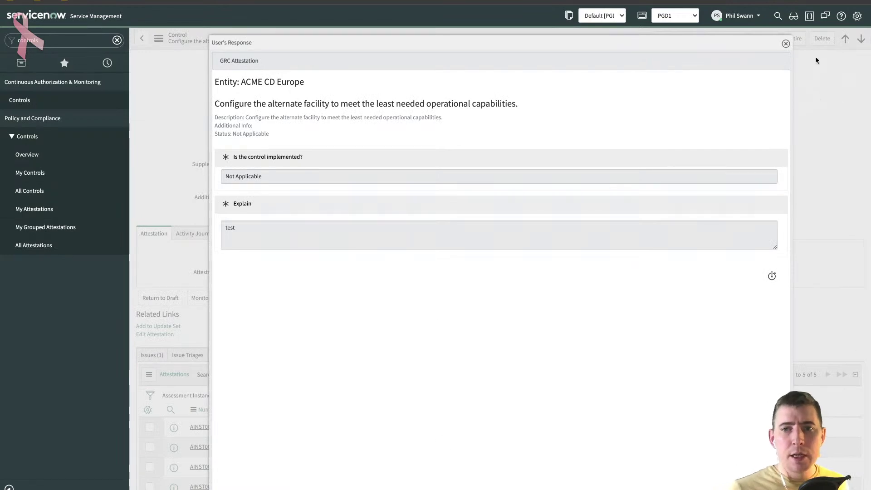
click(786, 44)
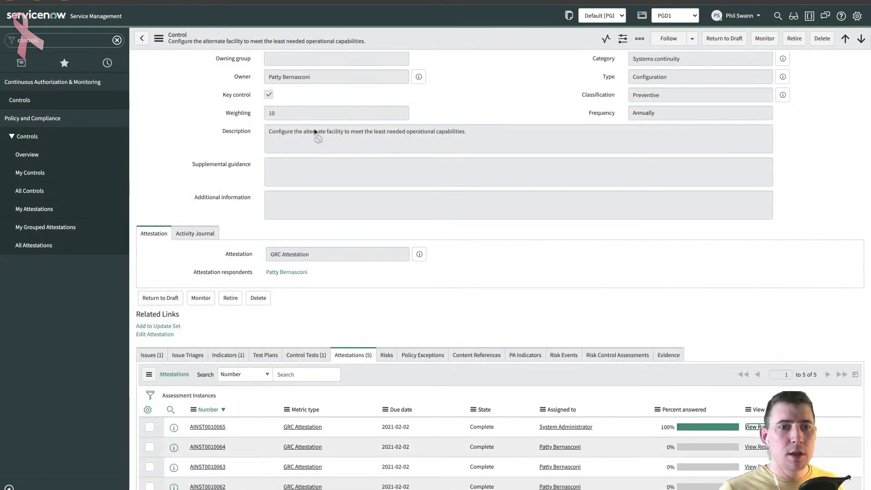
Copy the control record's sys_id, set it as the Sys ID of Glide Form 1 in UI Builder, and save the page.
click(157, 40)
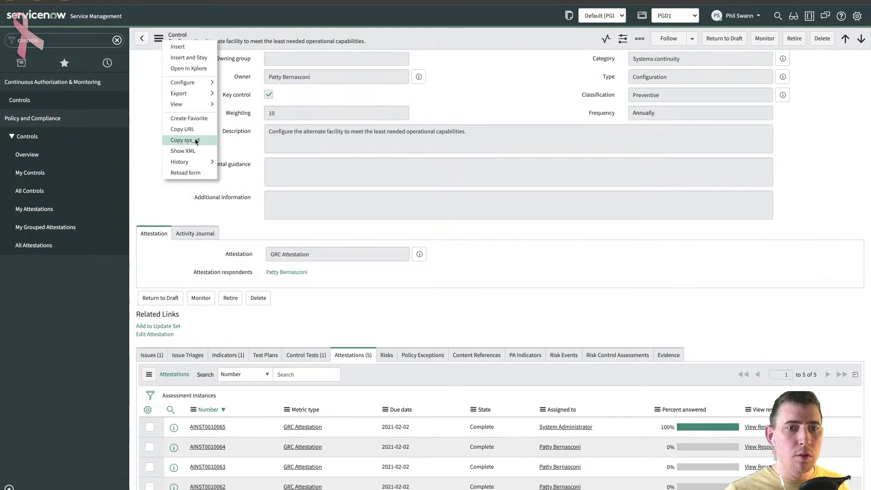
click(196, 140)
key(alt+Tab)
key(ctrl+v)
click(651, 307)
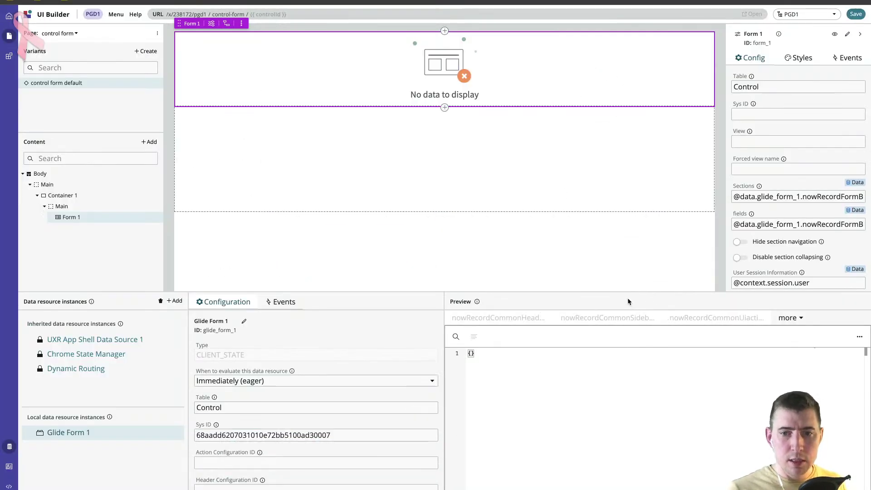
click(855, 14)
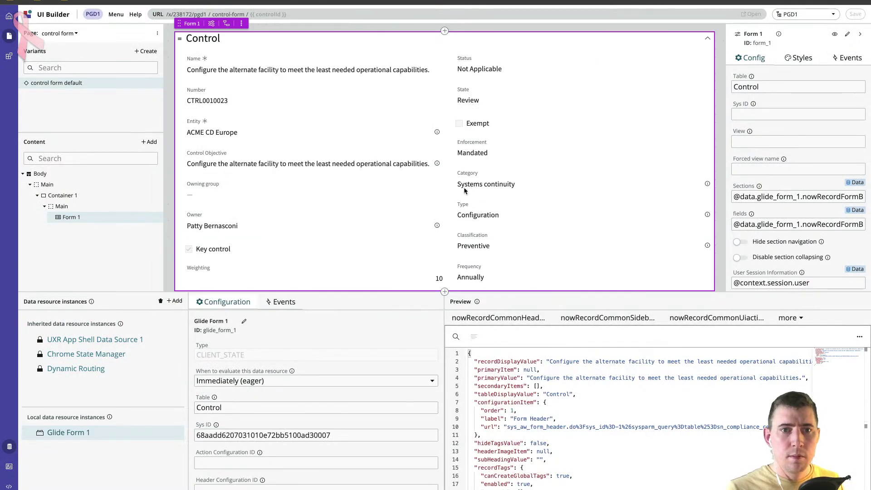
Compare the form preview with the platform's control record and review the configuration fields of Glide Form 1.
key(ctrl+Tab)
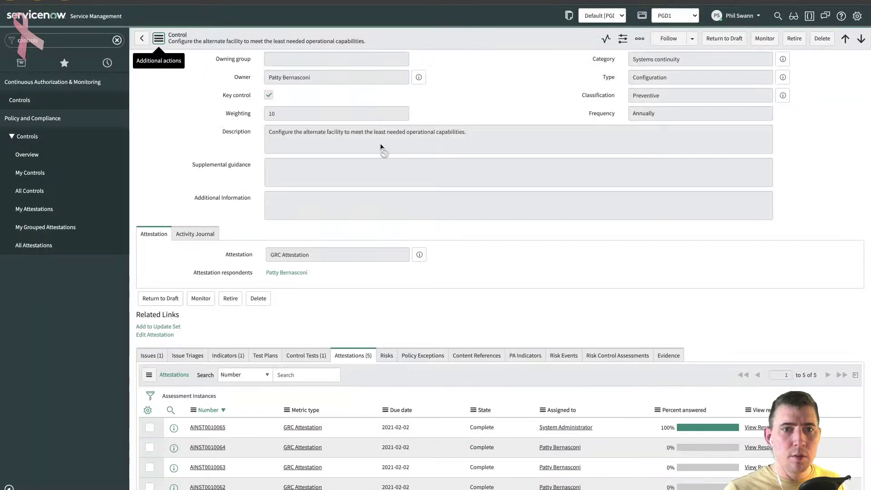
key(ctrl+shift+Tab)
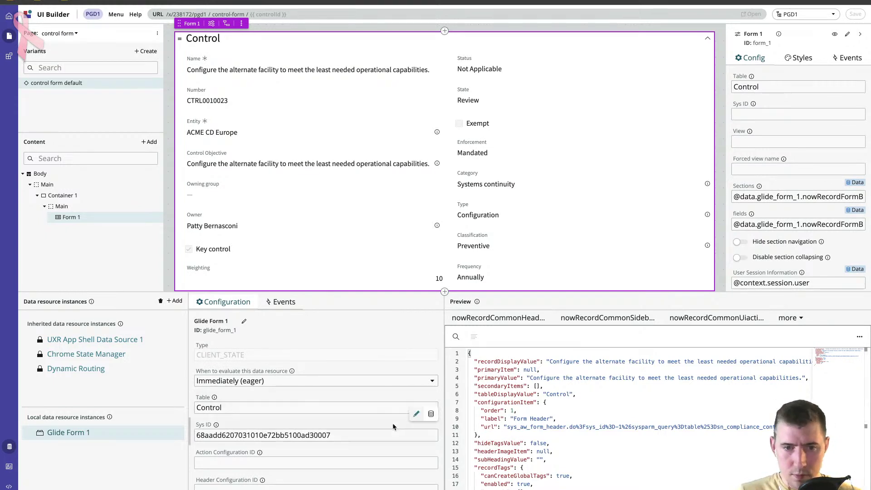
scroll(397, 422, down, 1)
scroll(400, 422, down, 1)
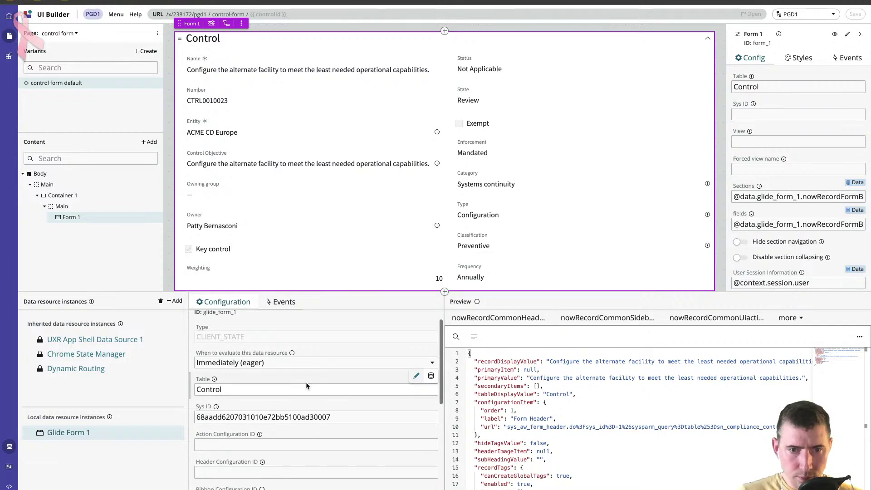
scroll(637, 199, up, 1)
scroll(665, 156, down, 1)
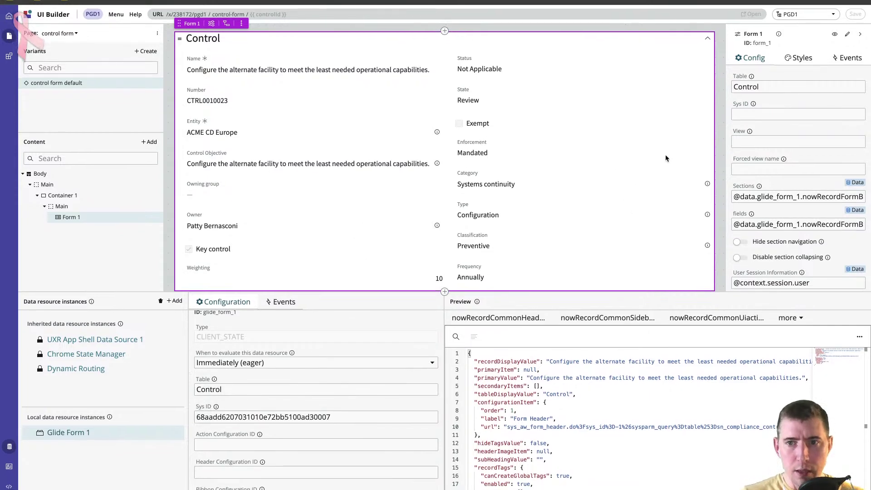
scroll(647, 129, down, 1)
scroll(646, 128, down, 1)
scroll(646, 129, up, 2)
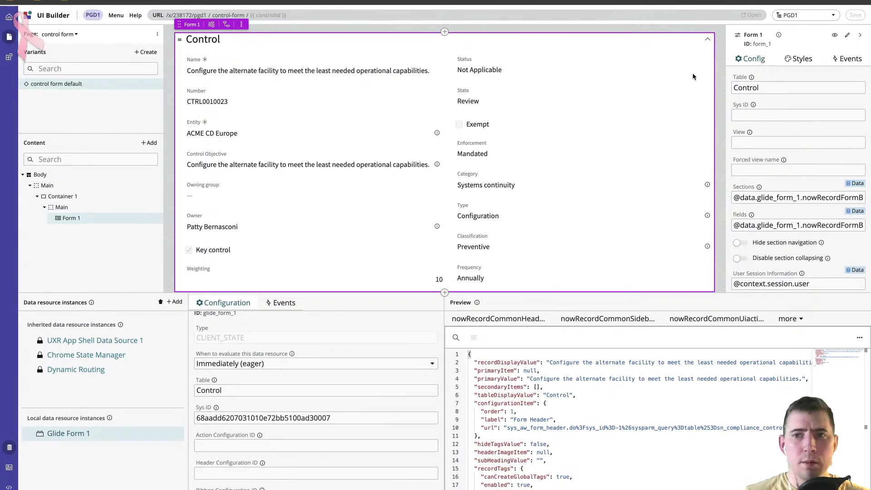
Change Container 1's layout to a wide main column with a narrow sidebar on its right.
click(66, 197)
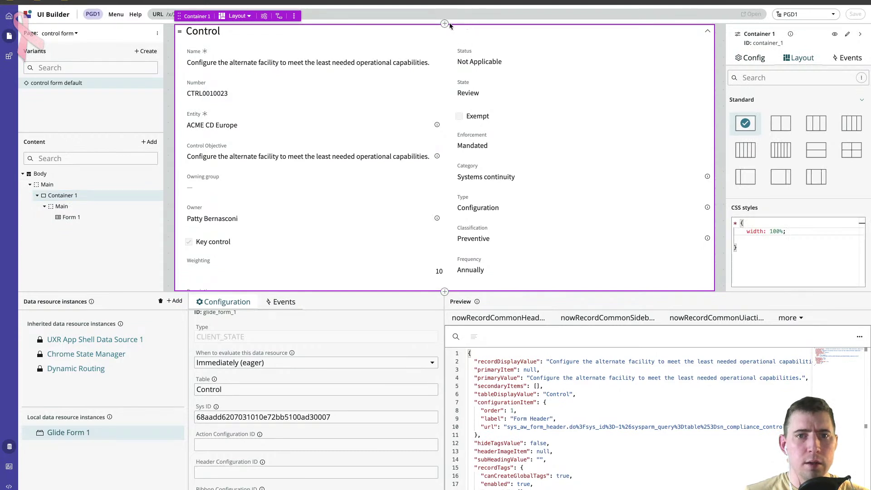
click(250, 17)
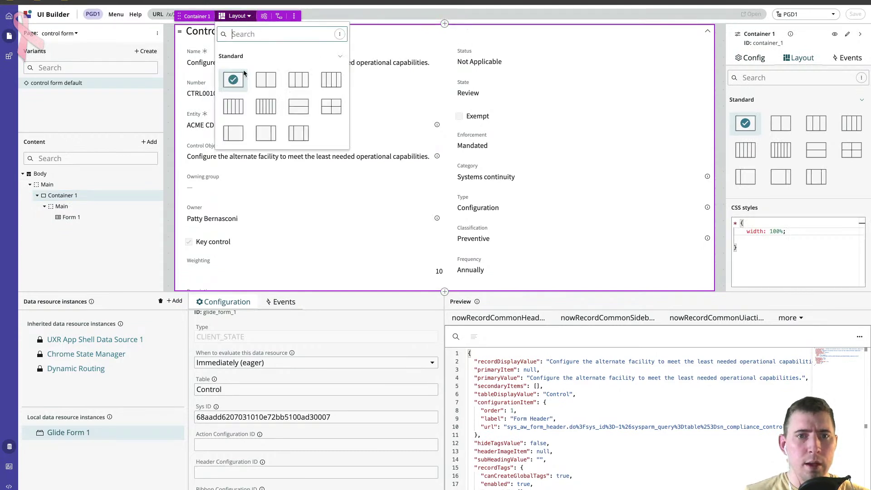
click(266, 136)
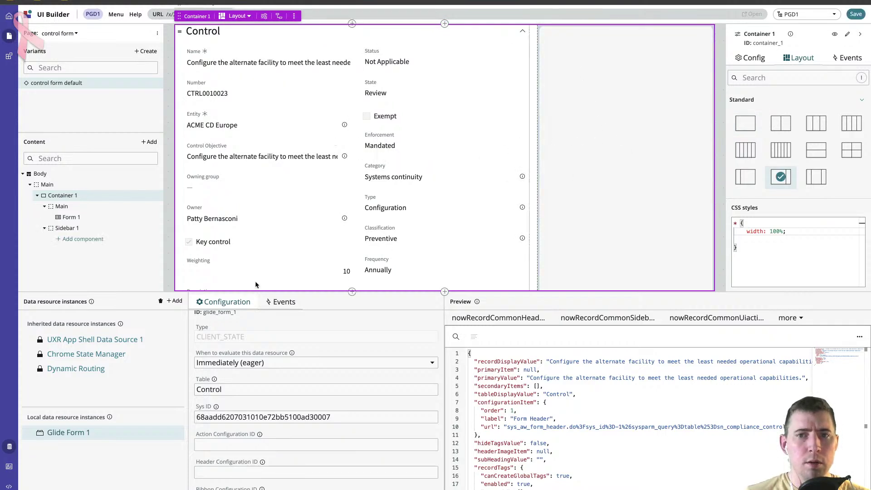
Add a List - Related component to Sidebar 1 and title it "Attestations".
click(82, 239)
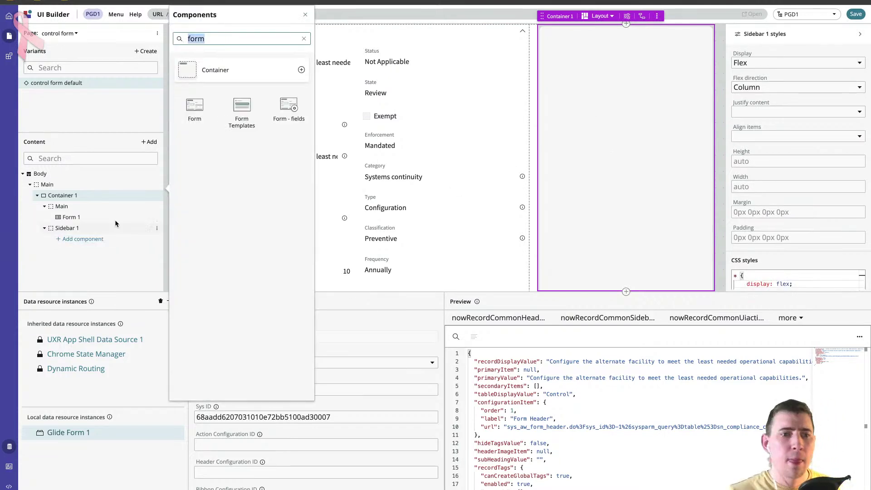
key(BackSpace)
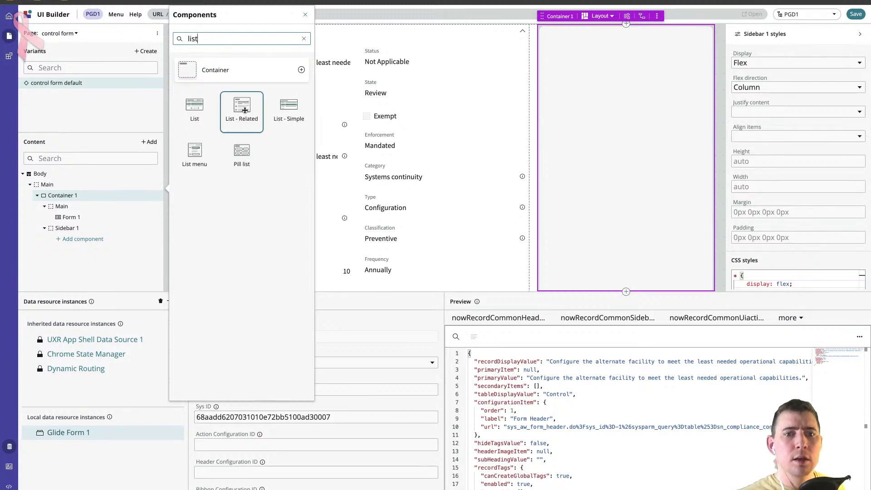
click(245, 110)
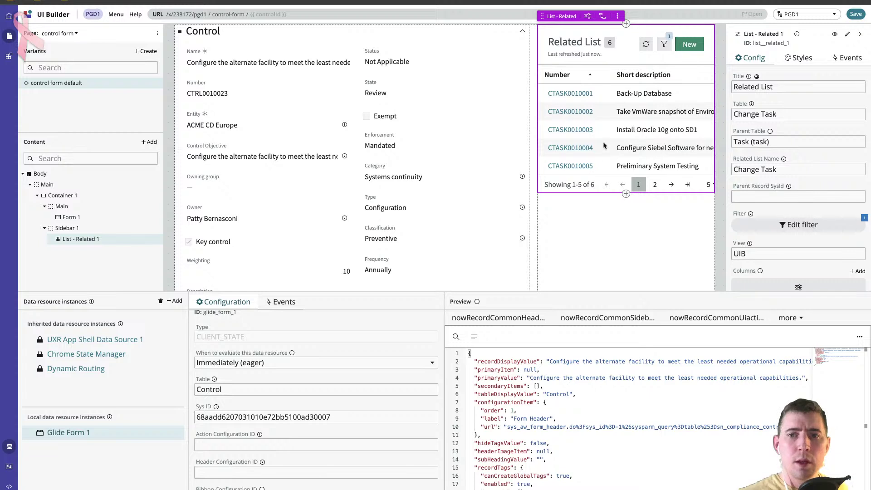
click(779, 86)
key(ctrl+a)
text(Attestations)
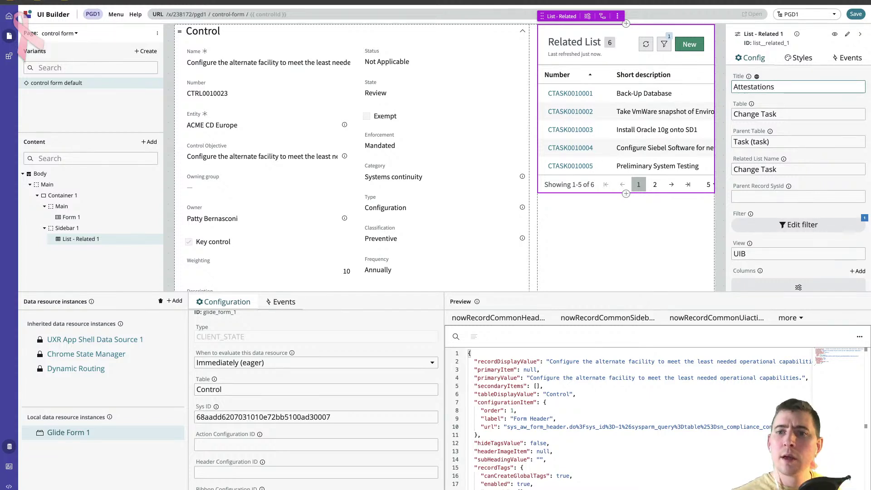
Set the related list's table to Assessment Instance (asmt_assessment_instance).
click(803, 114)
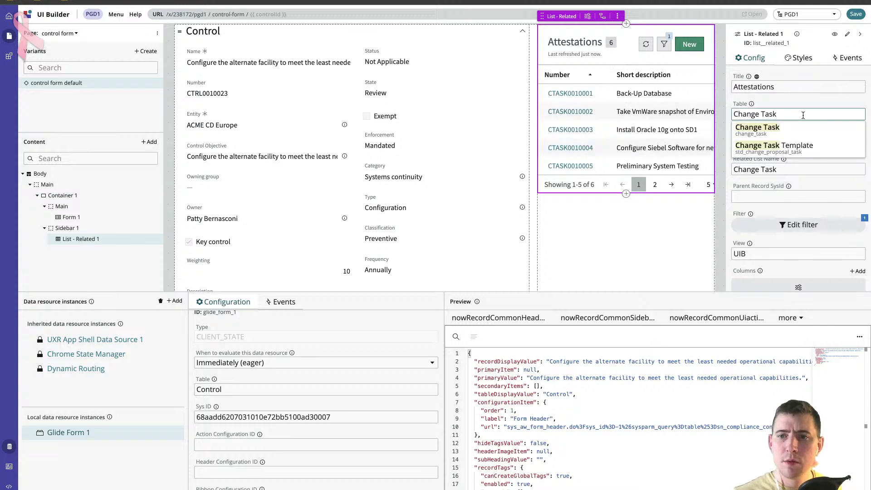
key(ctrl+a)
text(as)
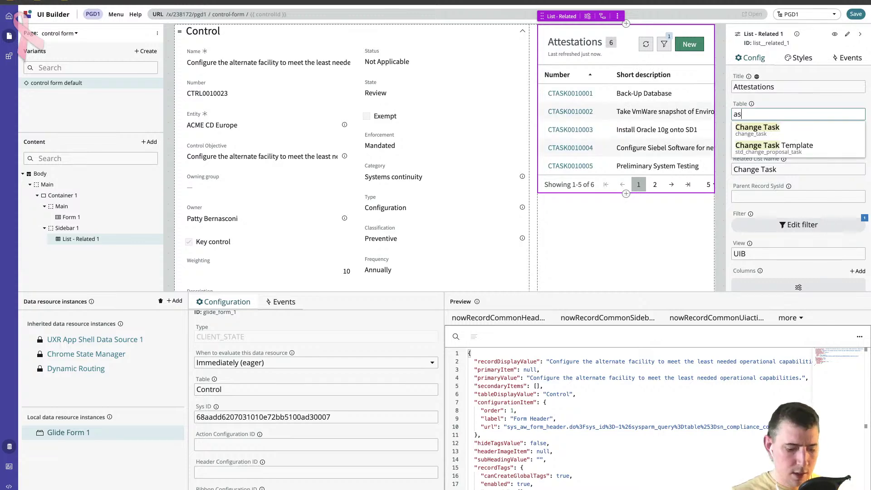
text(mt_)
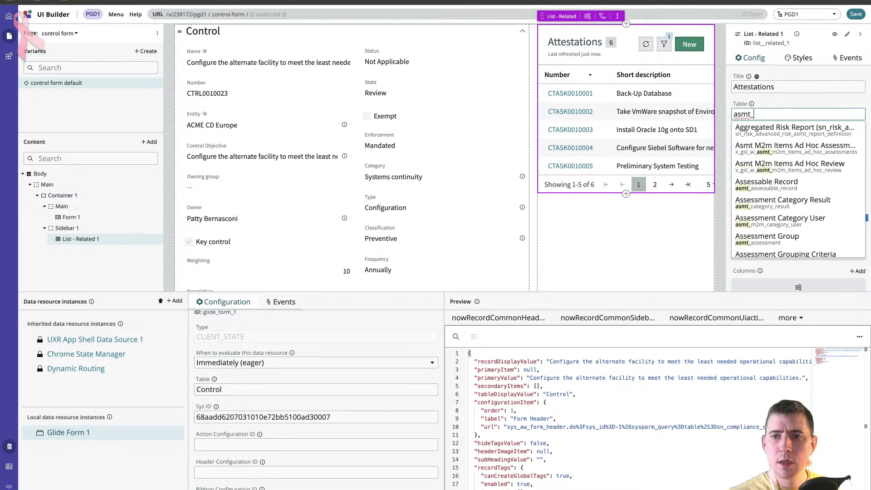
text(Assessmen)
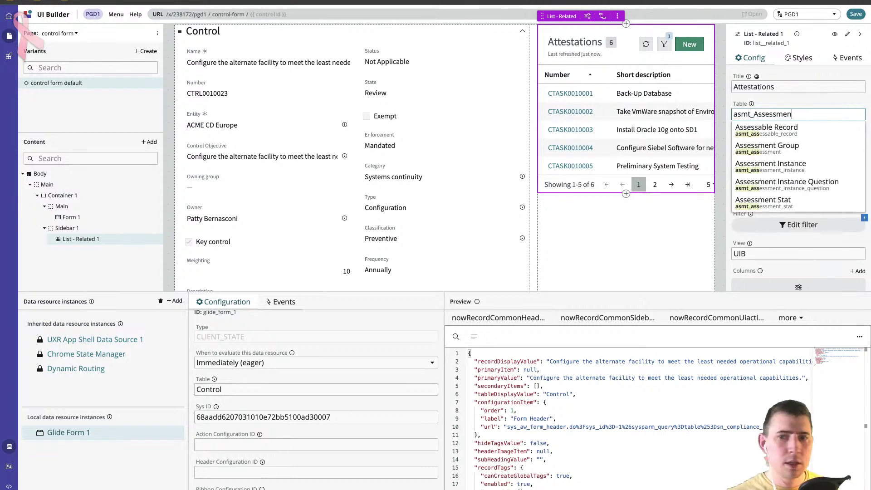
text(t_instance)
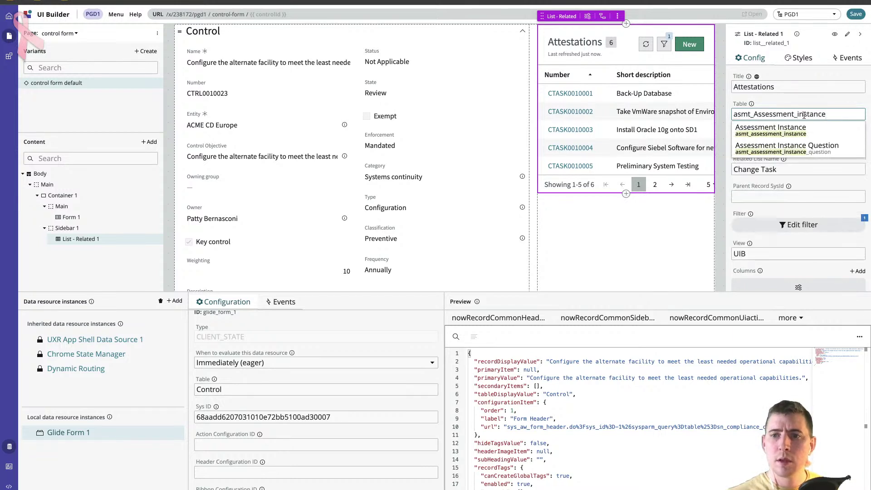
click(815, 131)
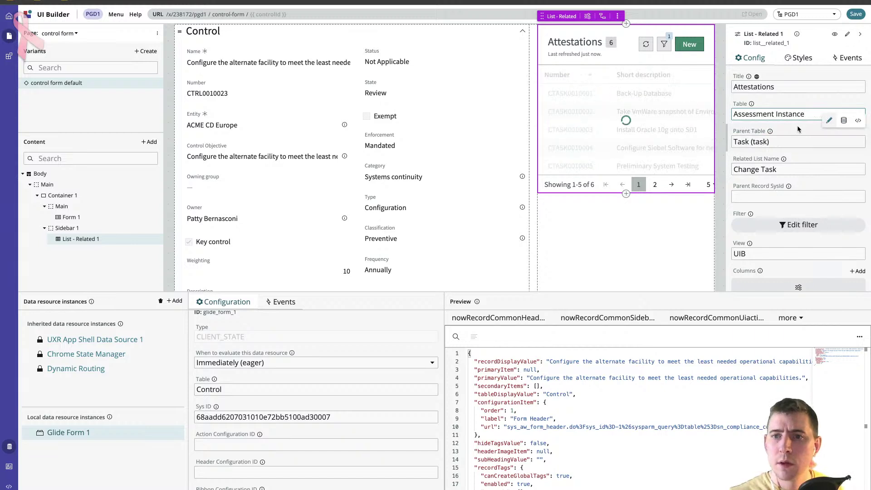
Set the related list's parent table to Control/Risk (sn_grc_item).
click(792, 142)
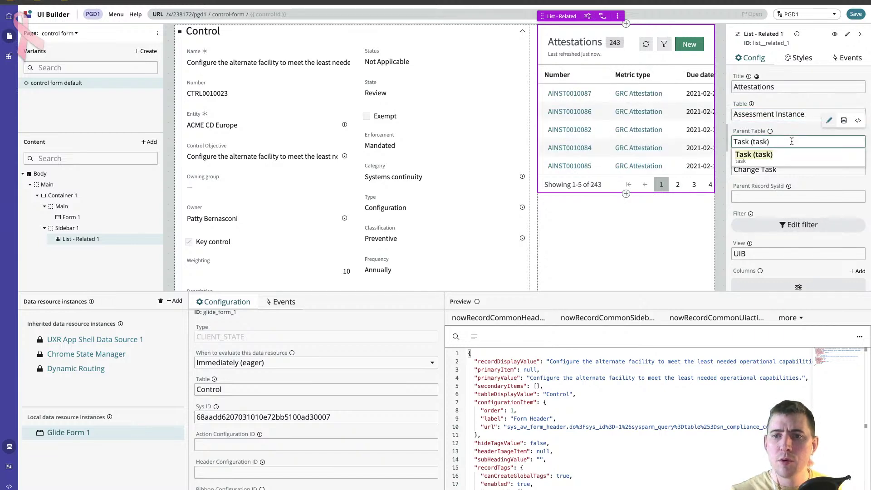
triple_click(792, 141)
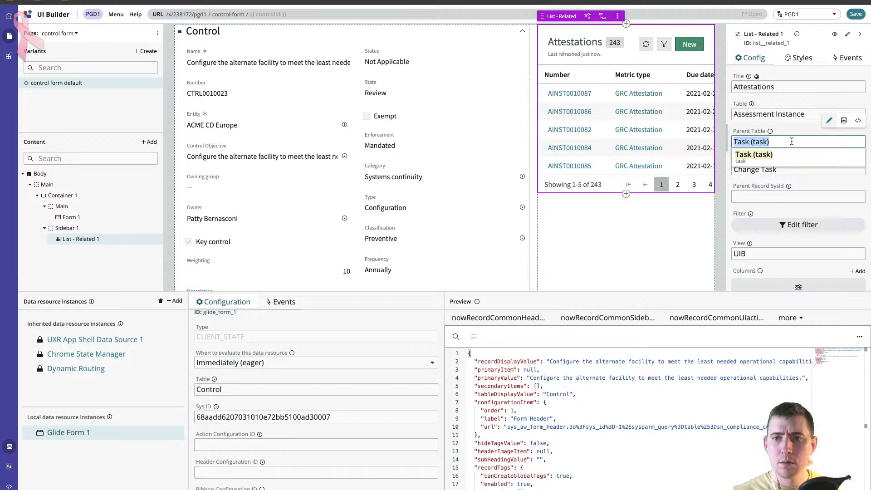
text(sn_grc_tem)
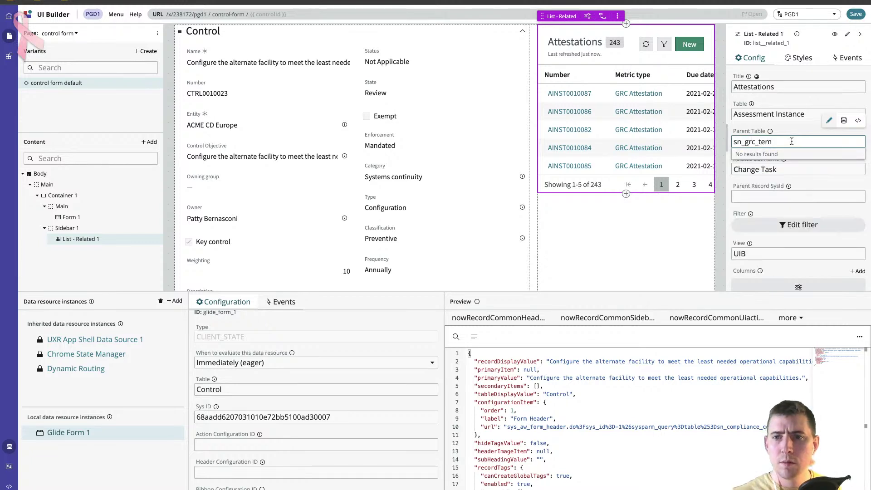
key(BackSpace)
key(BackSpace)
key(BackSpace)
text(tem)
key(BackSpace)
key(BackSpace)
key(BackSpace)
text(item)
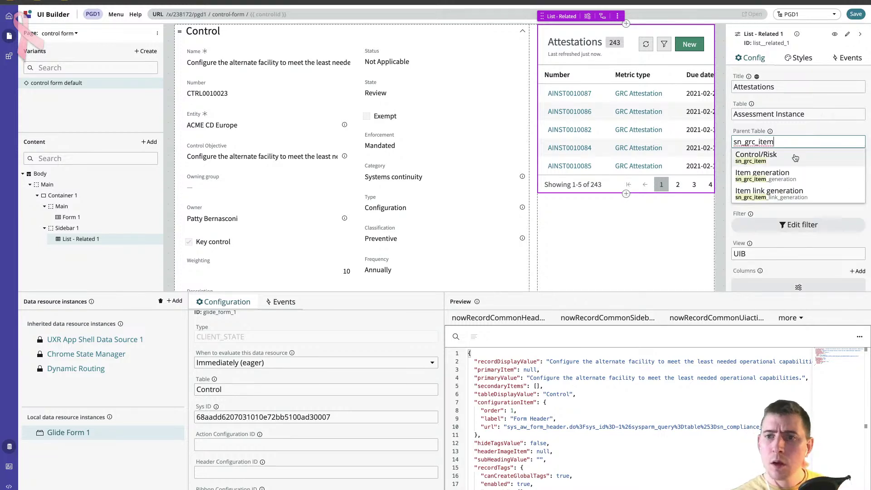
click(794, 154)
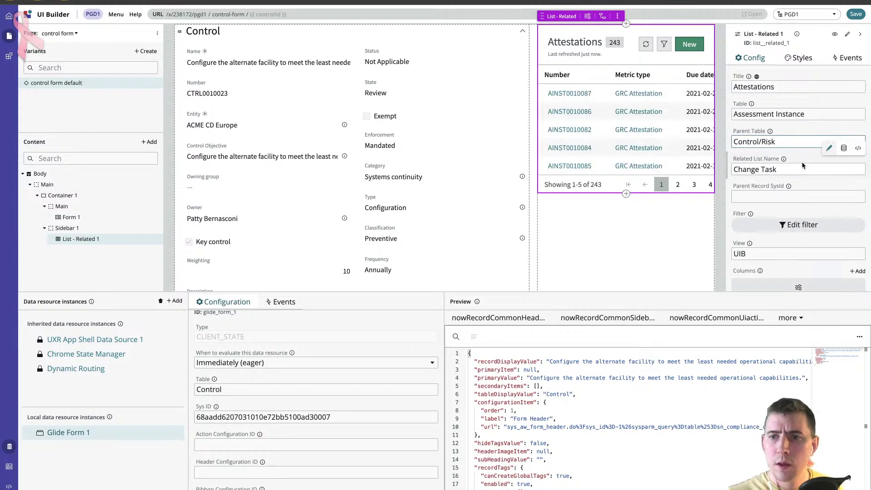
Set the related list's Related List Name to "Attestation".
click(802, 167)
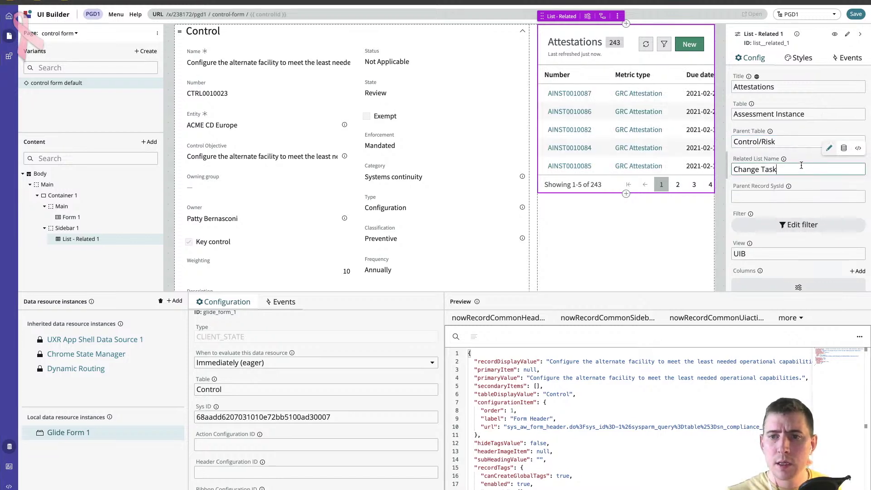
key(ctrl+a)
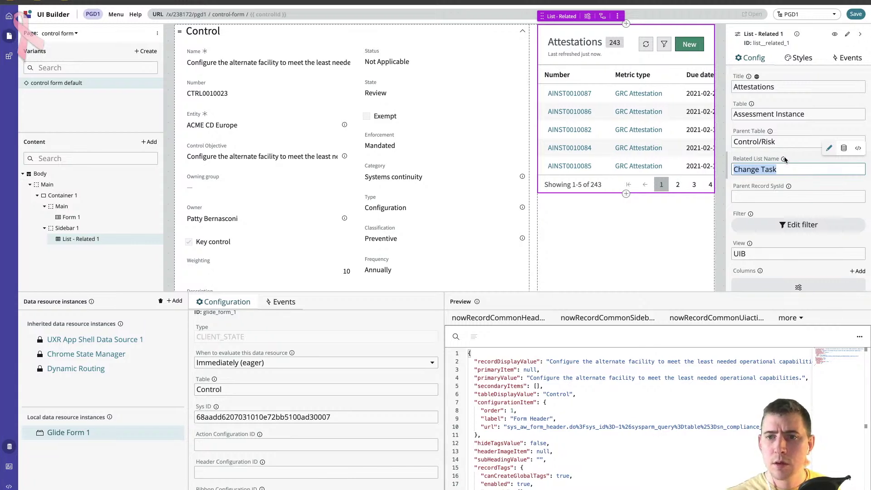
click(784, 159)
click(785, 166)
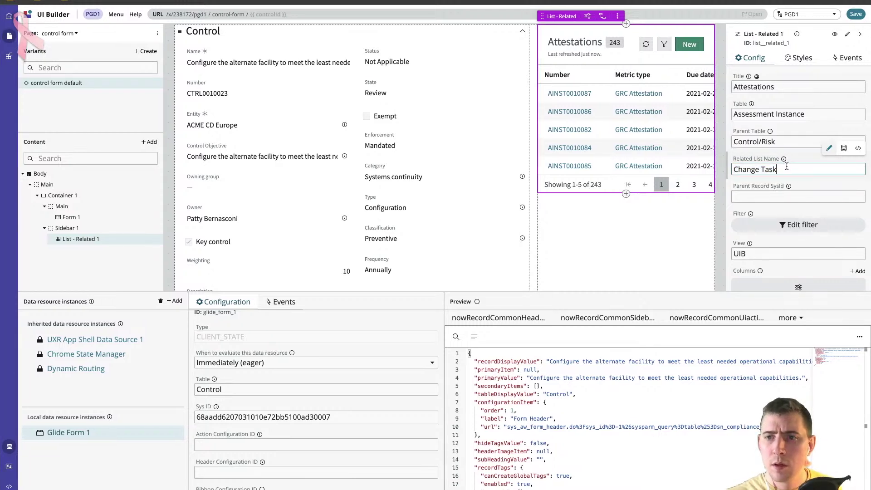
key(ctrl+a)
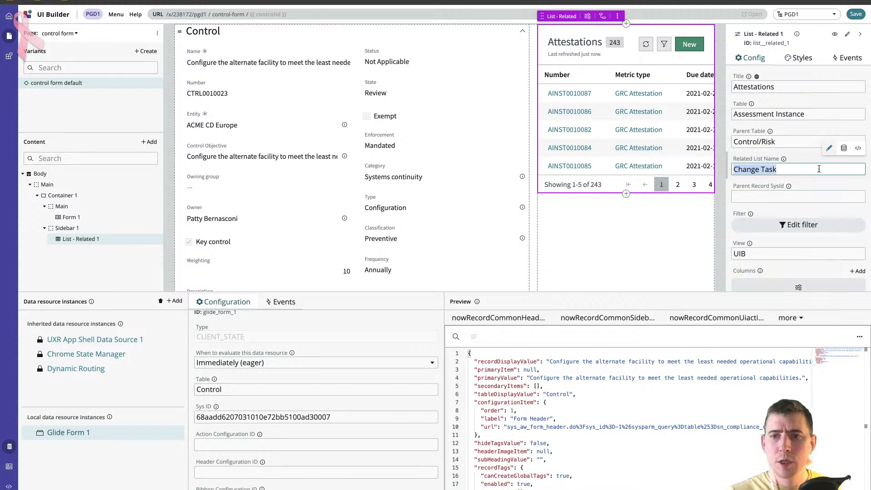
text(Attestation)
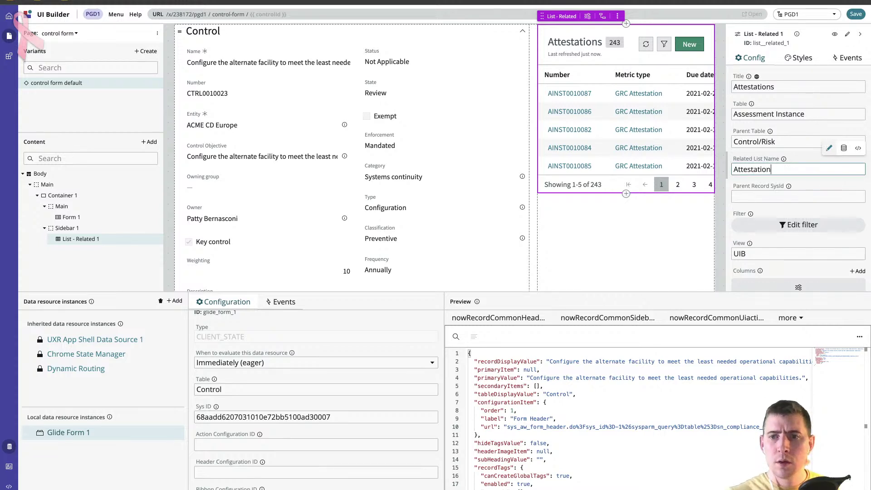
click(815, 196)
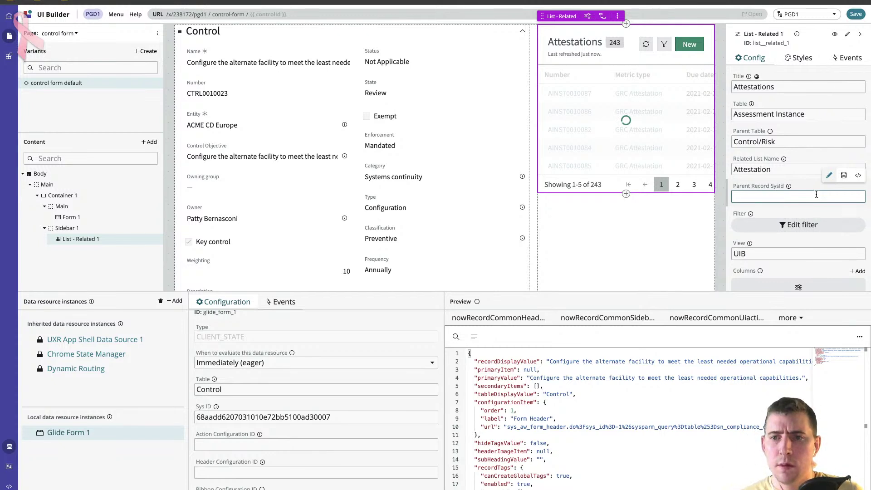
click(844, 176)
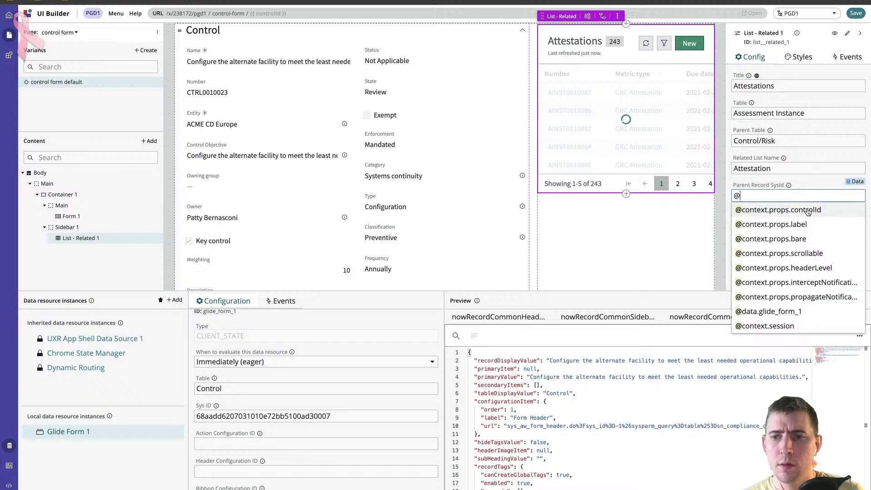
click(797, 311)
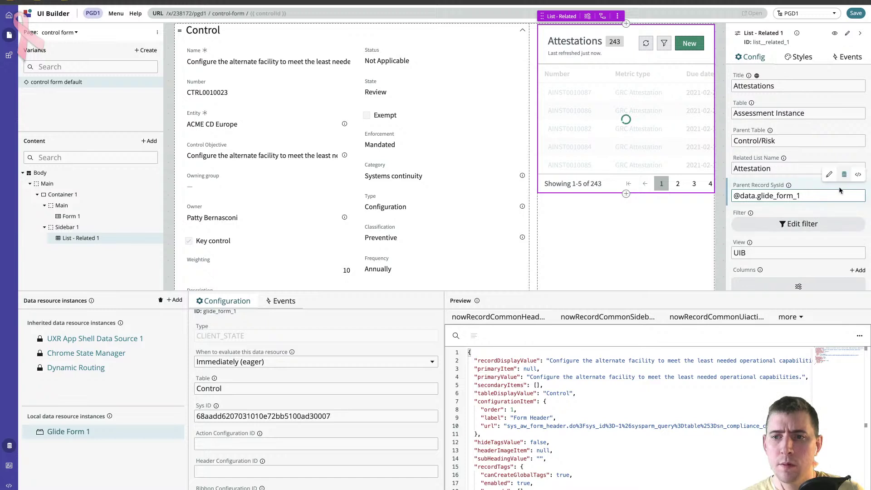
click(858, 14)
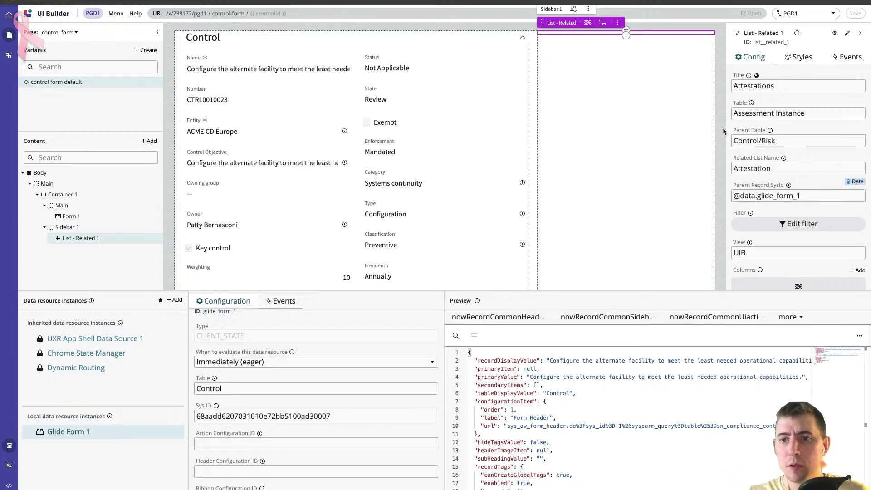
click(810, 195)
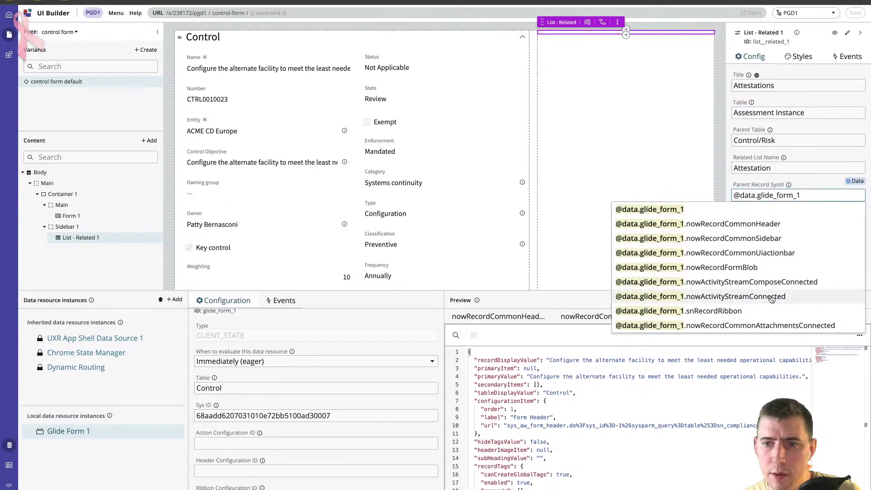
click(768, 272)
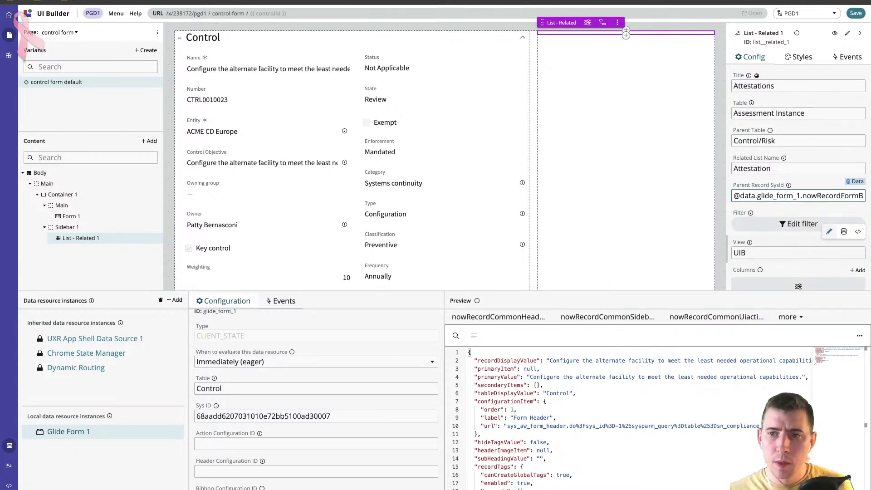
text(.)
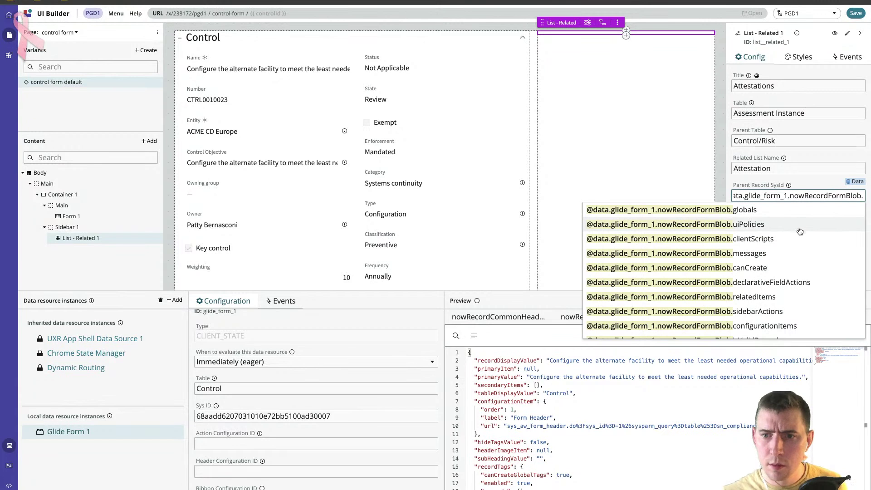
scroll(801, 228, down, 5)
click(770, 273)
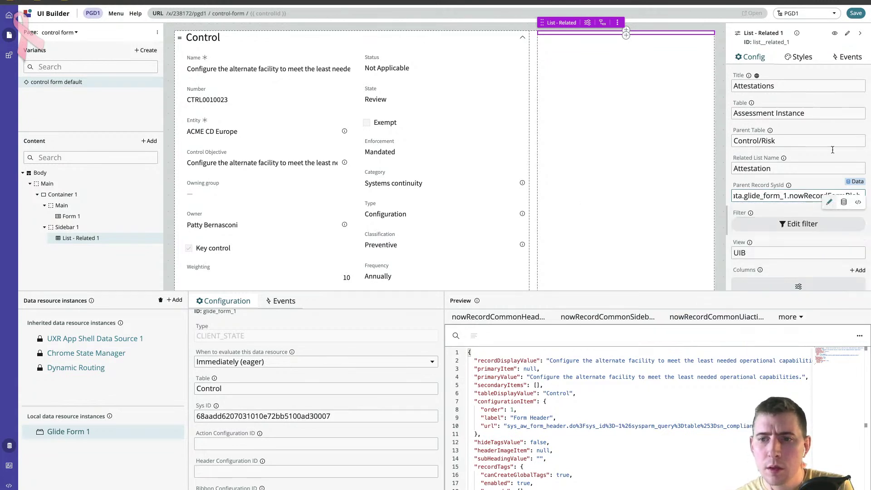
click(856, 13)
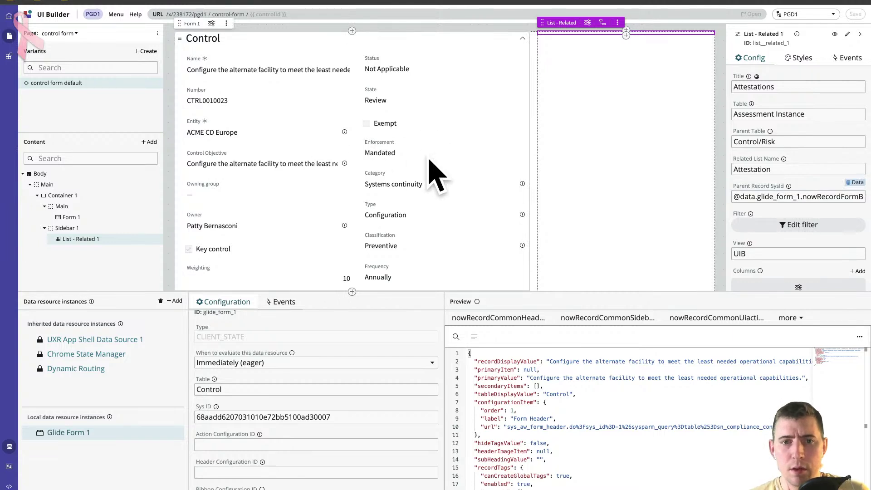
Review the related list's remaining properties, then reload the live control form page to check its Attestations list.
scroll(759, 199, down, 4)
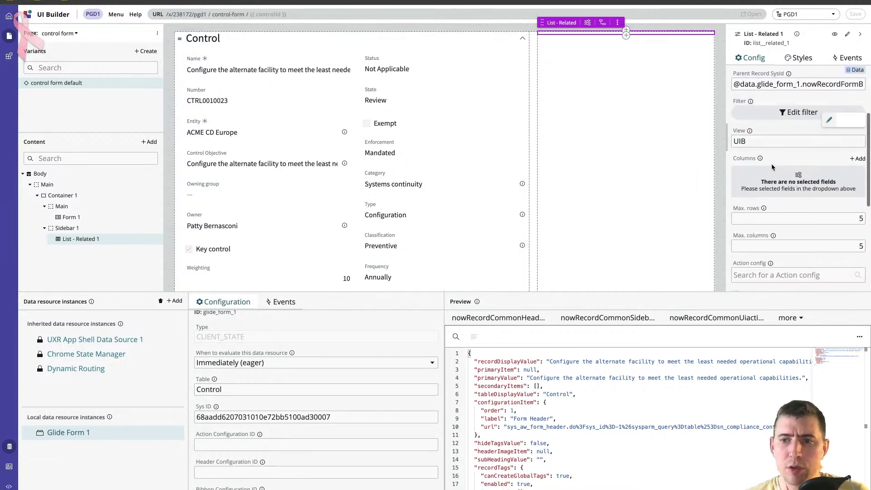
scroll(749, 164, down, 3)
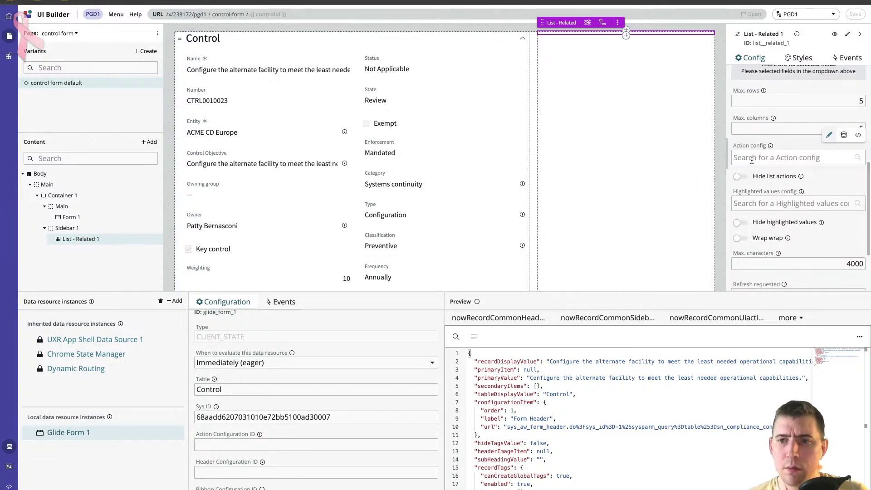
click(744, 59)
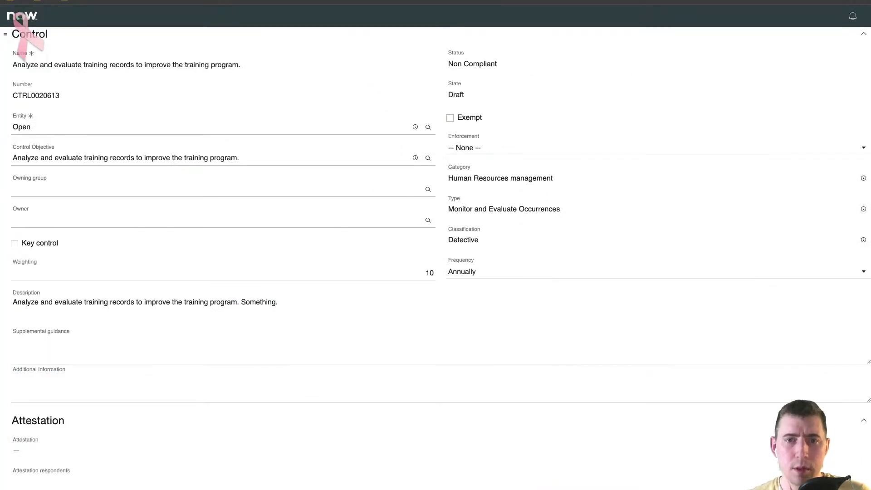
key(super+r)
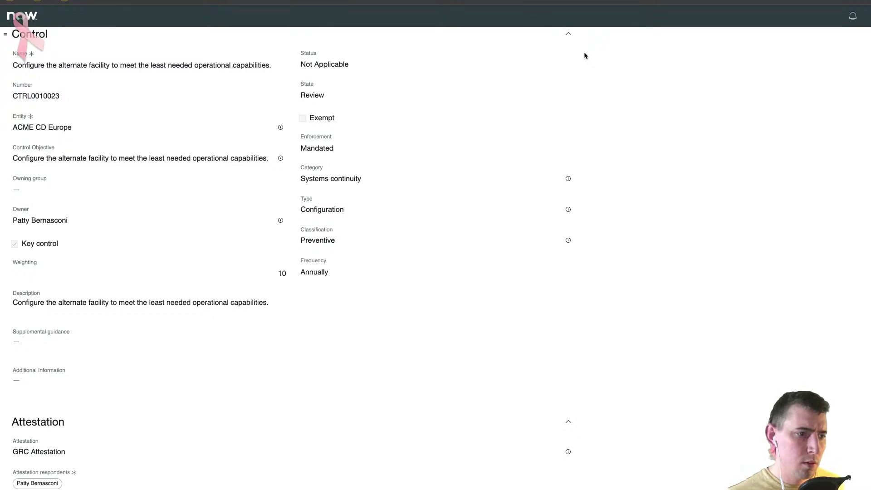
key(ctrl+w)
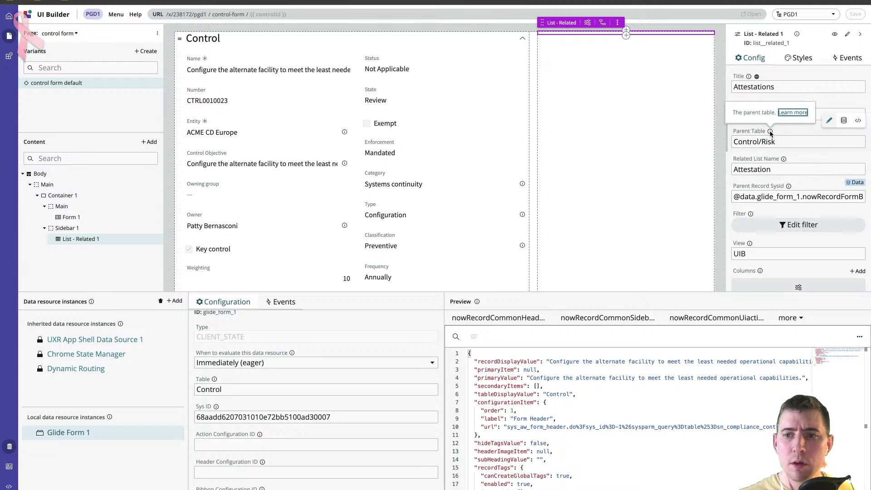
Read the Parent Table hint, then switch to the ServiceNow Control record and examine its Attestations related list.
click(770, 132)
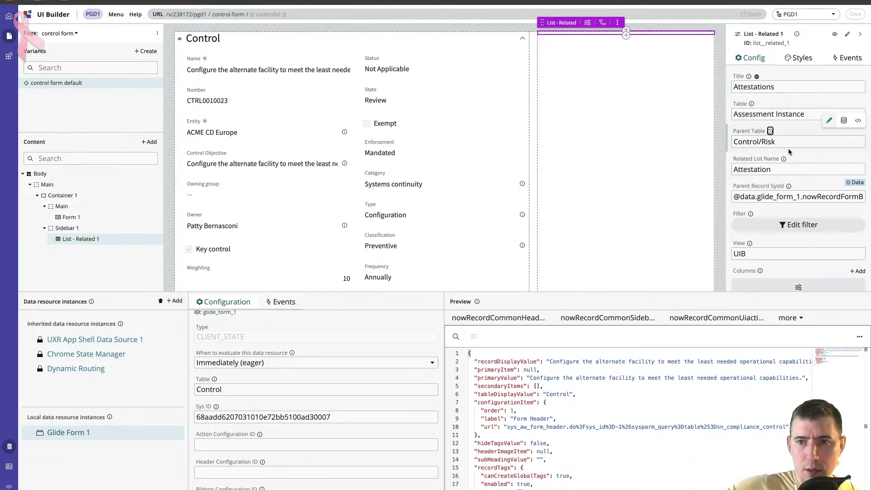
key(alt+Tab)
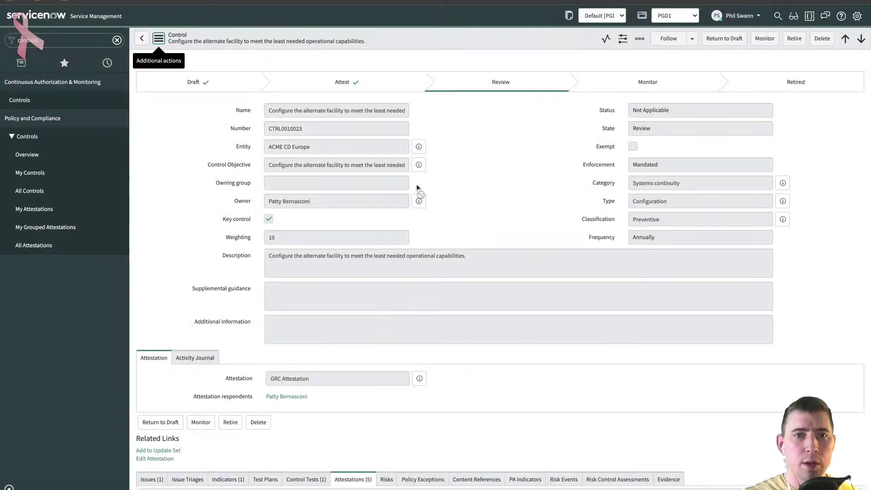
scroll(472, 164, down, 3)
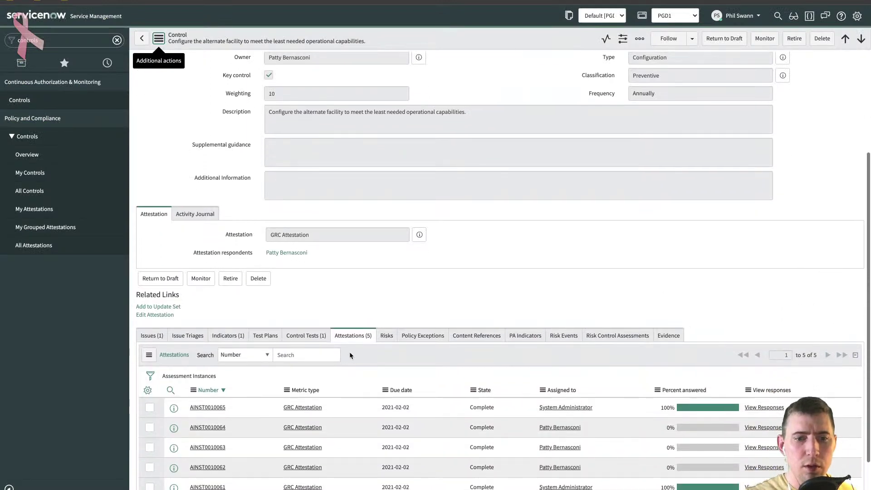
scroll(394, 385, down, 1)
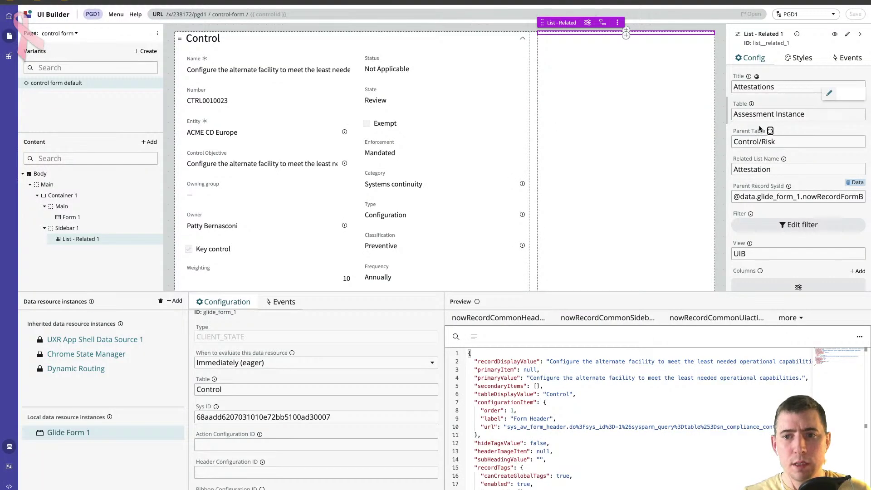
Clear the related list's Parent Record SysId binding.
triple_click(771, 141)
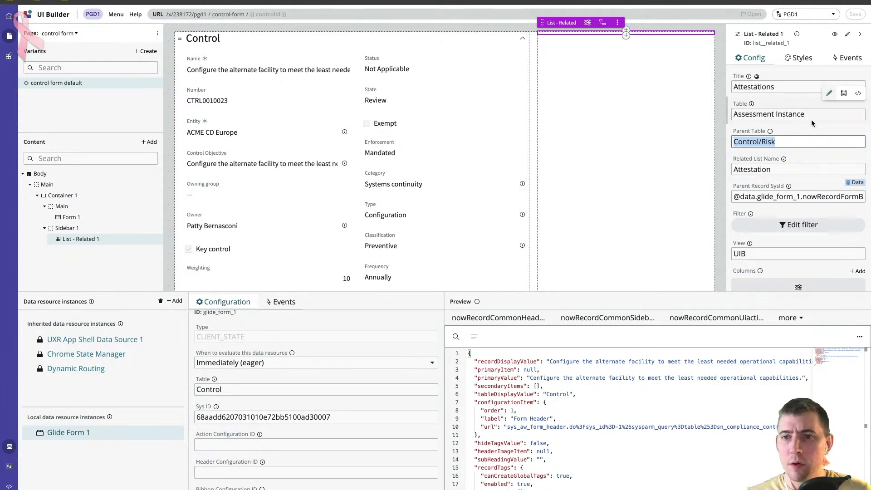
click(791, 144)
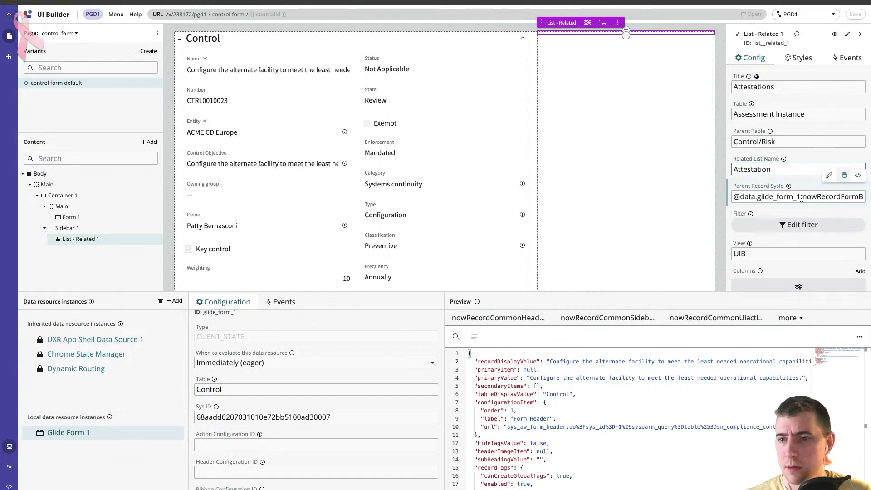
scroll(813, 214, down, 1)
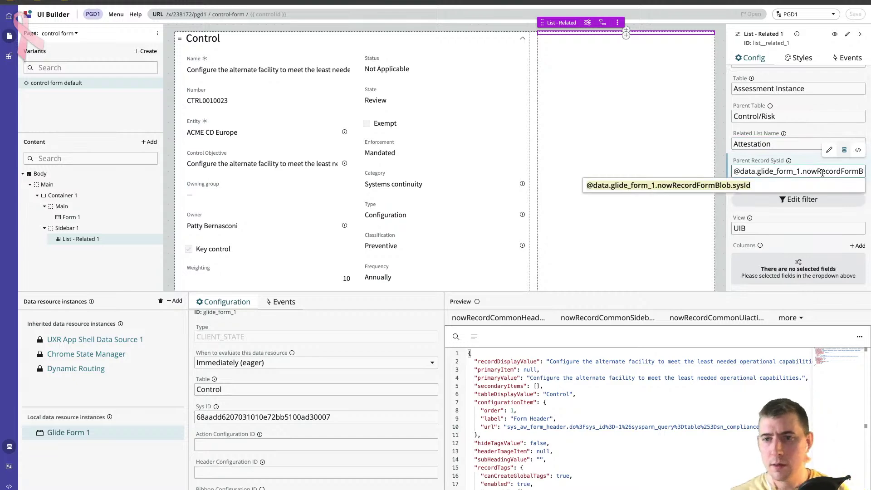
triple_click(823, 171)
key(BackSpace)
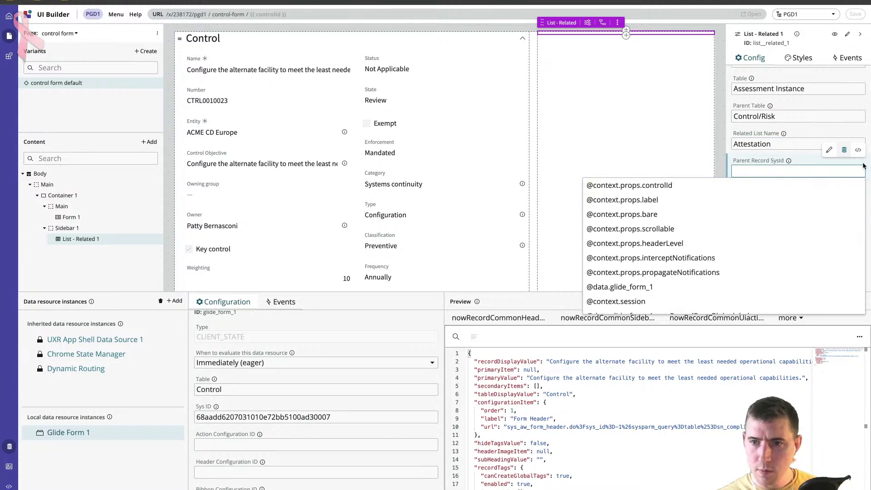
key(Escape)
Open the related list's filter and search the condition fields for "Control".
click(799, 199)
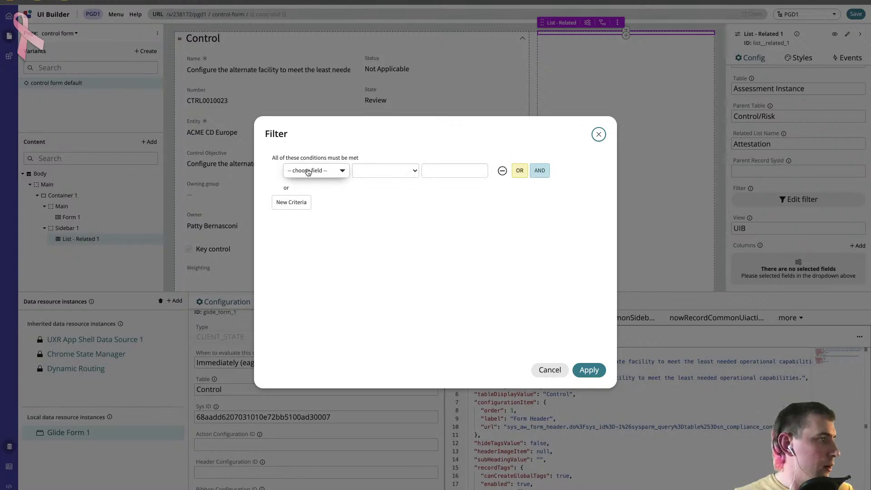
click(317, 170)
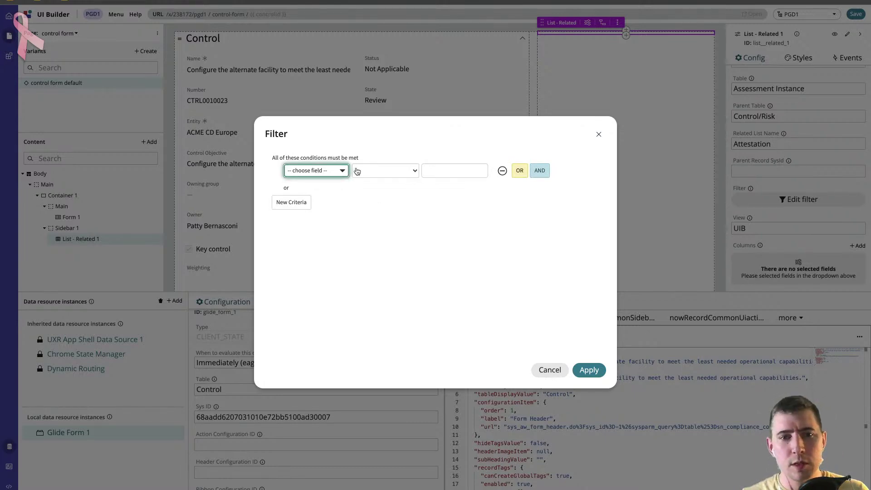
click(357, 172)
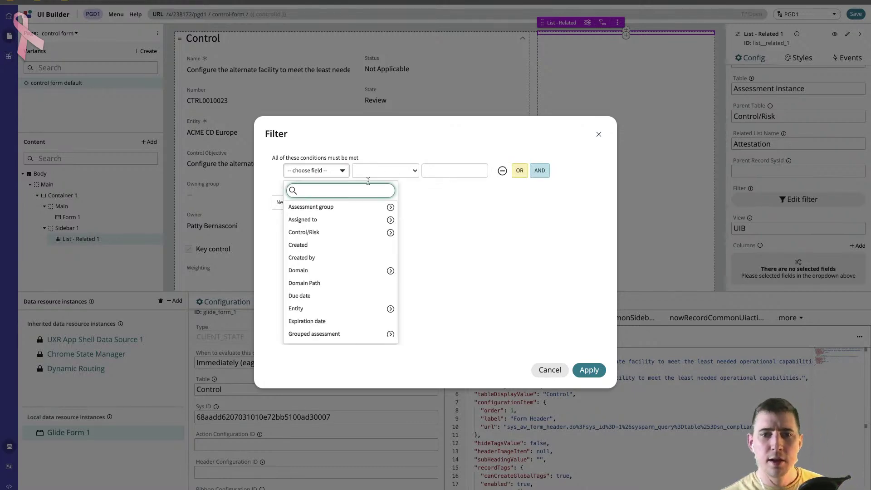
text(sn_gr)
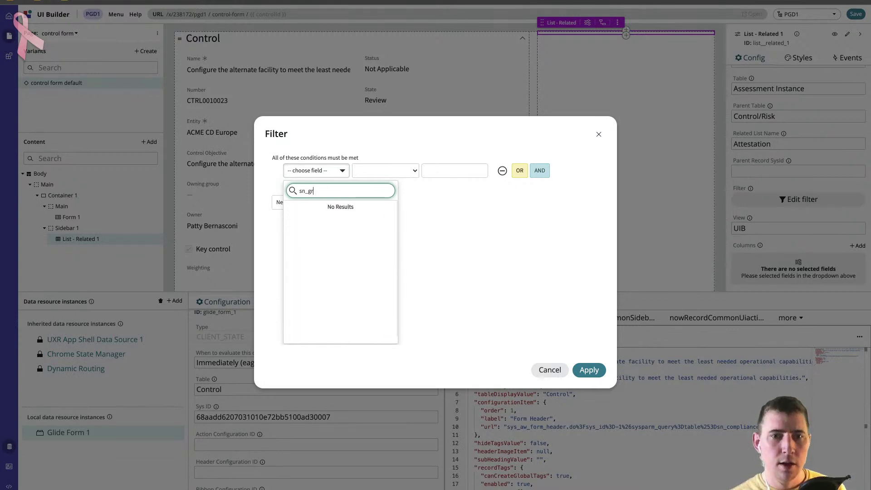
text(c_item)
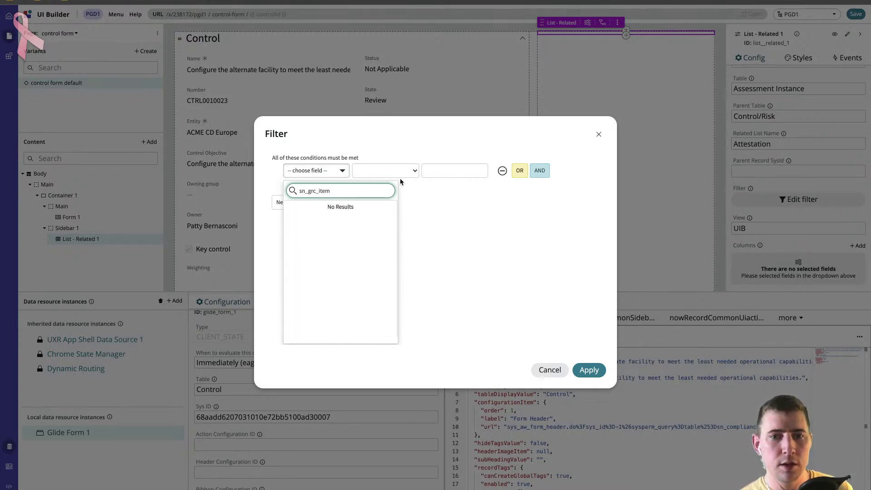
key(ctrl+a)
text(Cont)
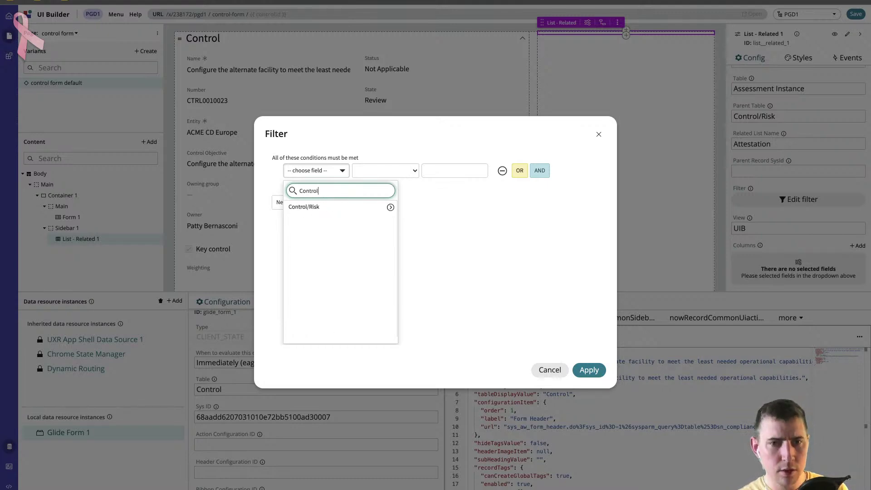
click(391, 207)
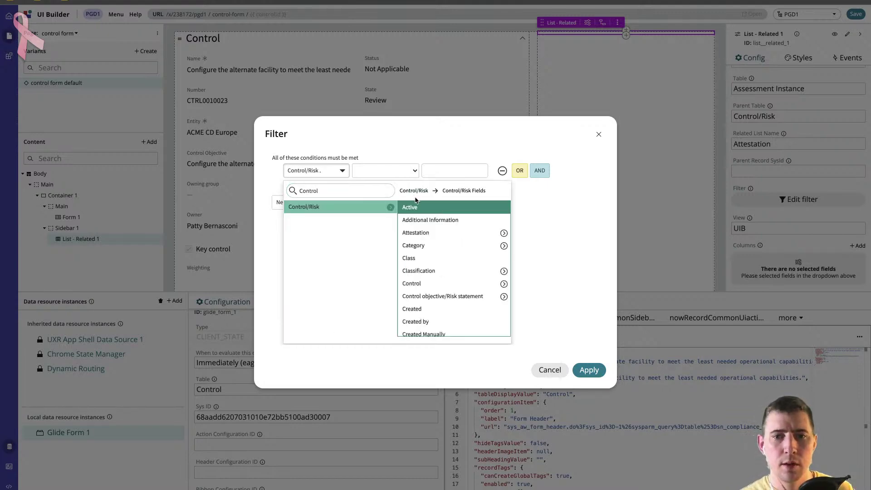
scroll(434, 229, down, 3)
scroll(437, 244, down, 8)
click(444, 267)
click(454, 172)
key(ctrl+v)
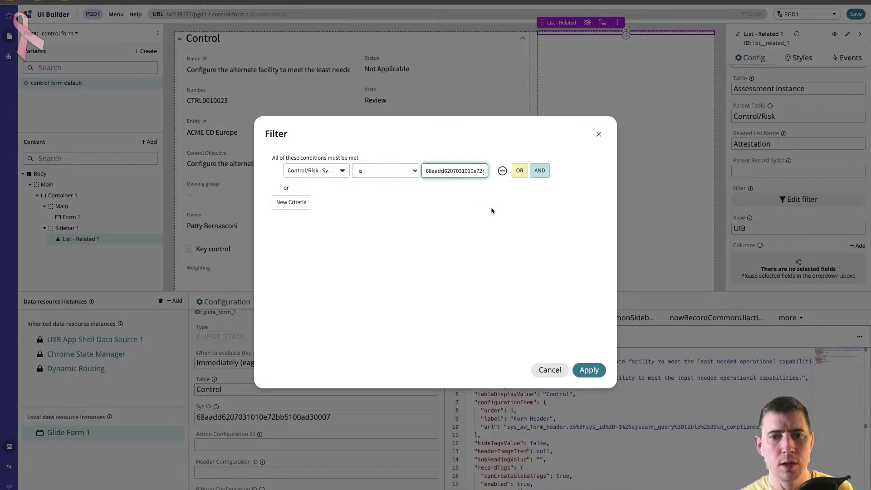
click(590, 370)
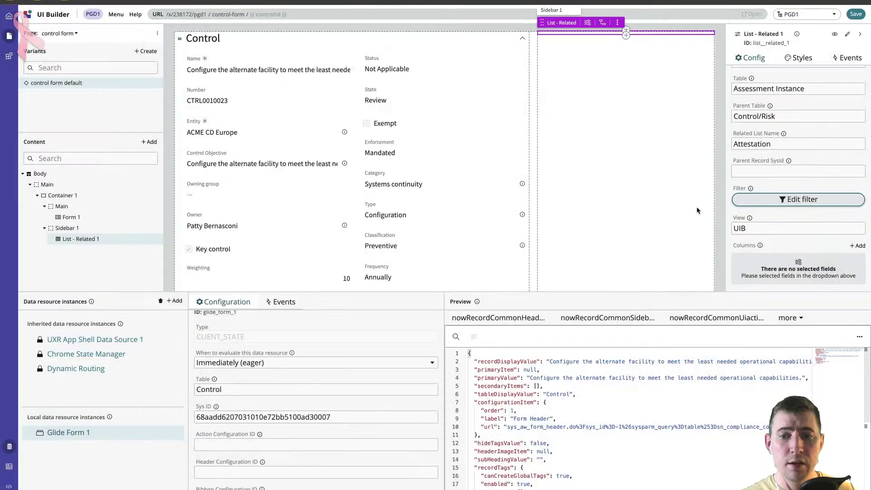
key(ctrl+s)
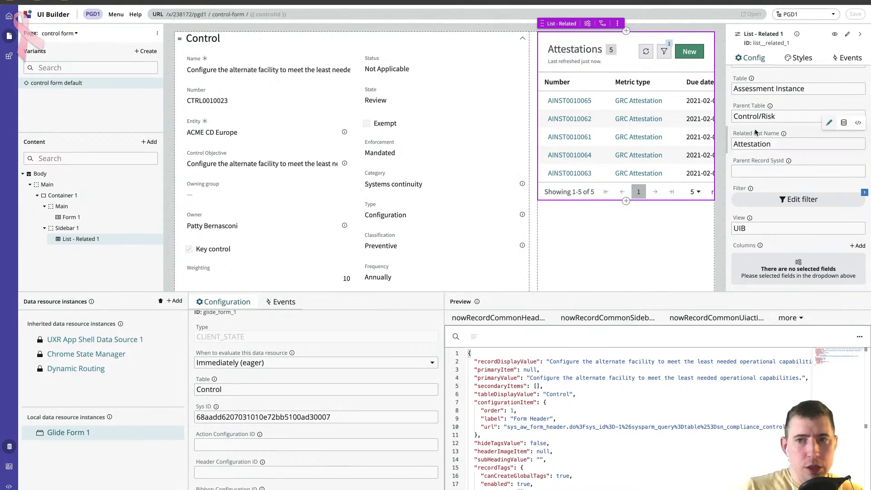
Start adding a column to the related list, browse the Assigned to and Metric type subfields, and choose the Assigned to field.
scroll(777, 172, down, 2)
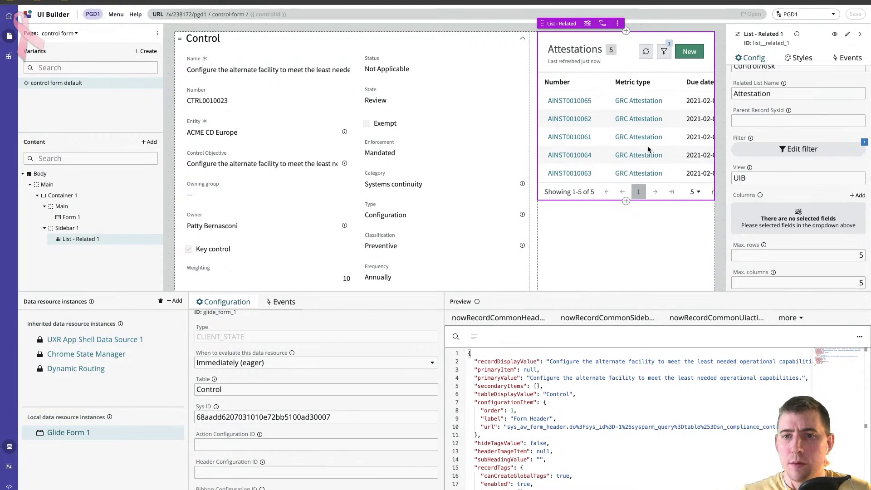
click(859, 196)
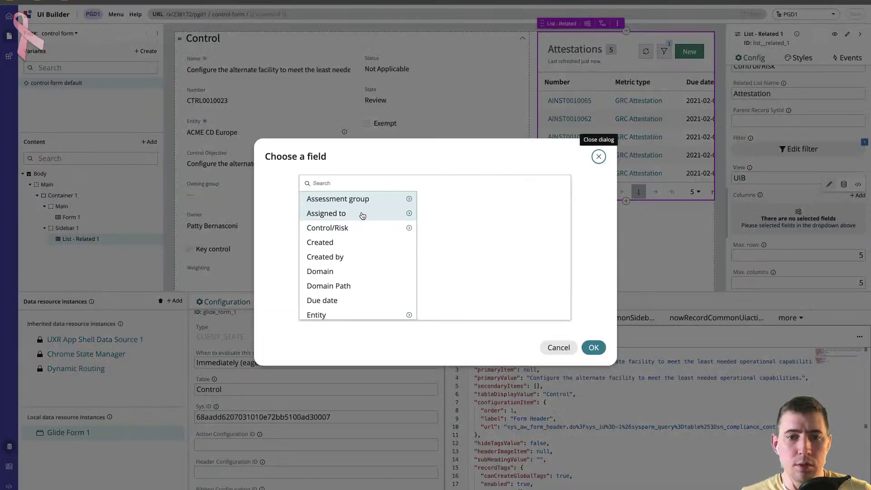
click(359, 217)
click(409, 213)
scroll(349, 264, down, 1)
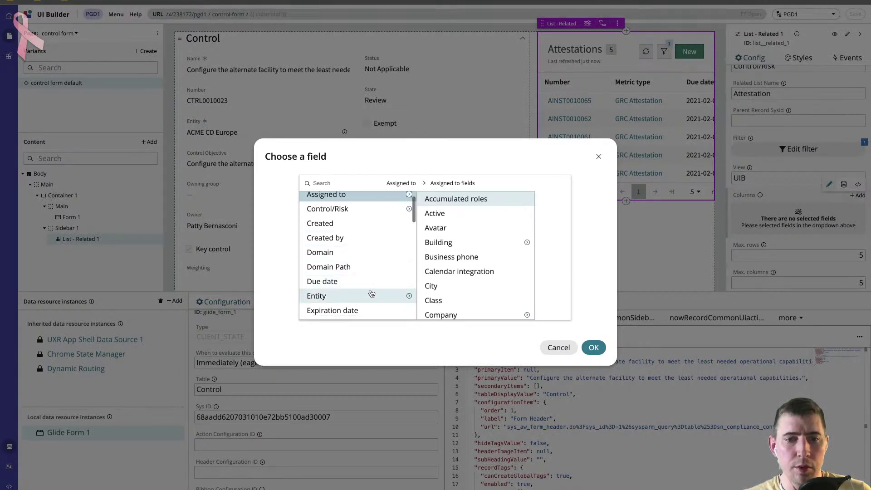
scroll(370, 290, down, 1)
scroll(369, 267, down, 1)
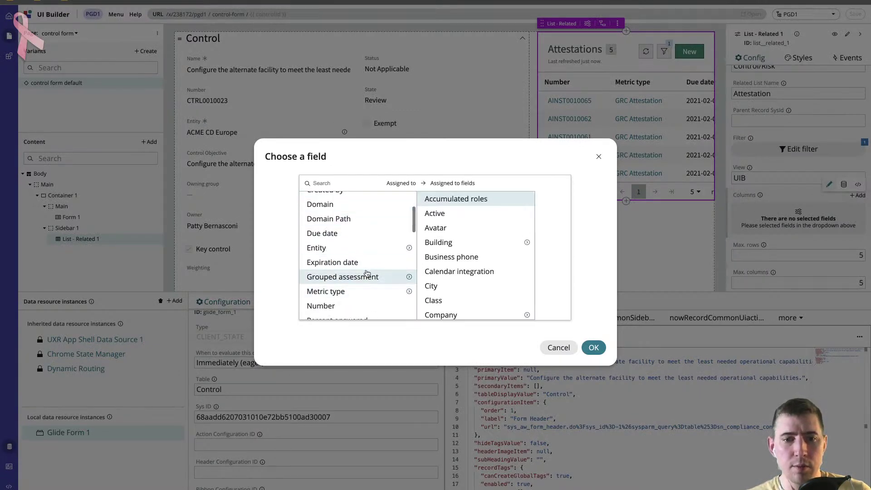
scroll(365, 282, down, 1)
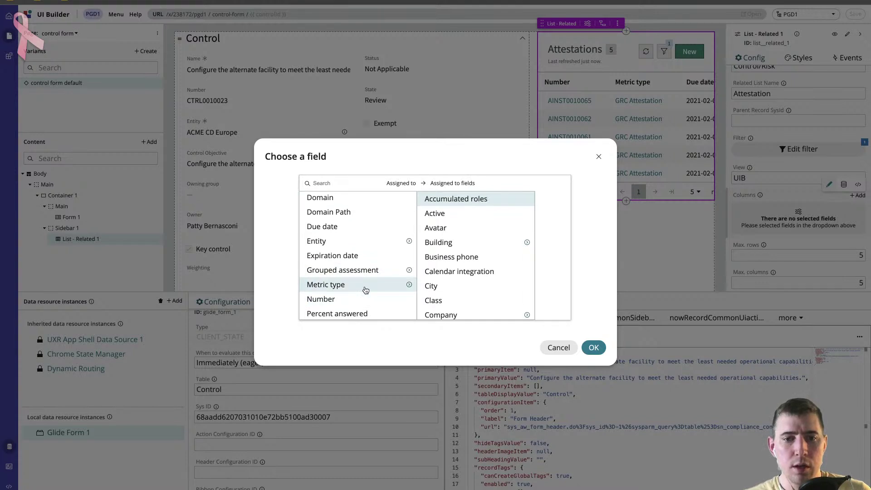
click(364, 285)
click(409, 285)
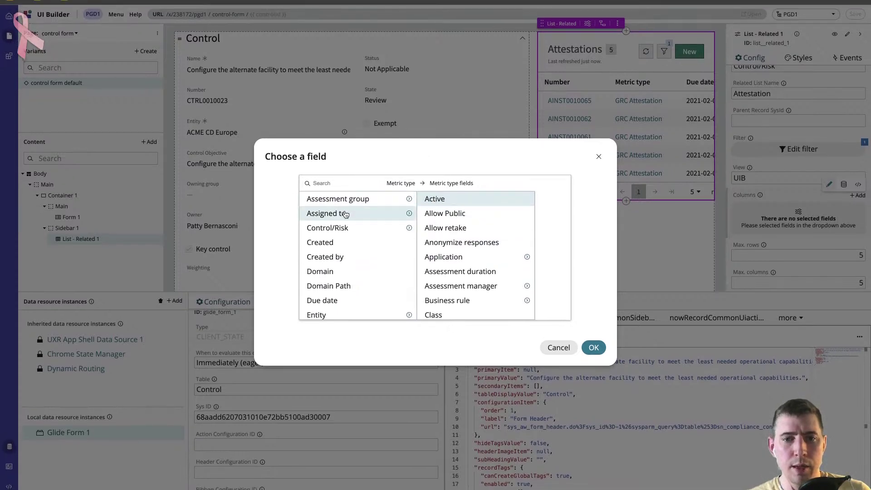
click(344, 216)
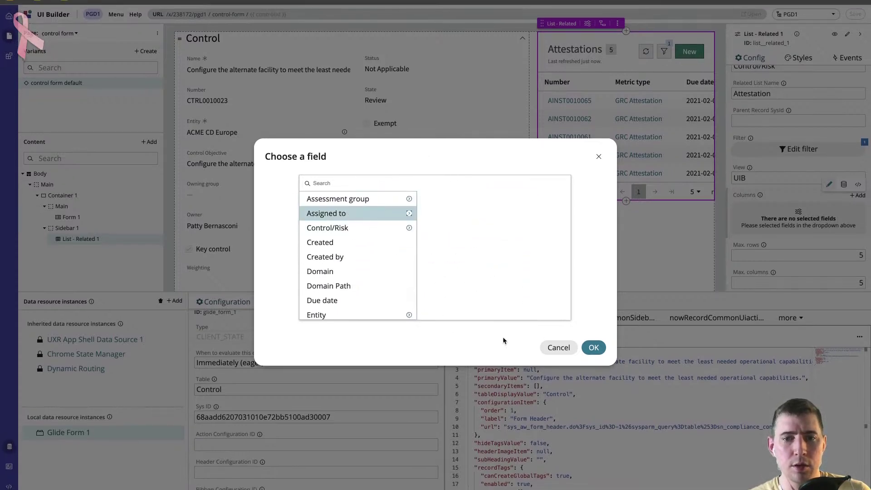
Add the Assigned to and Metric type fields as columns of the Attestations related list.
click(594, 347)
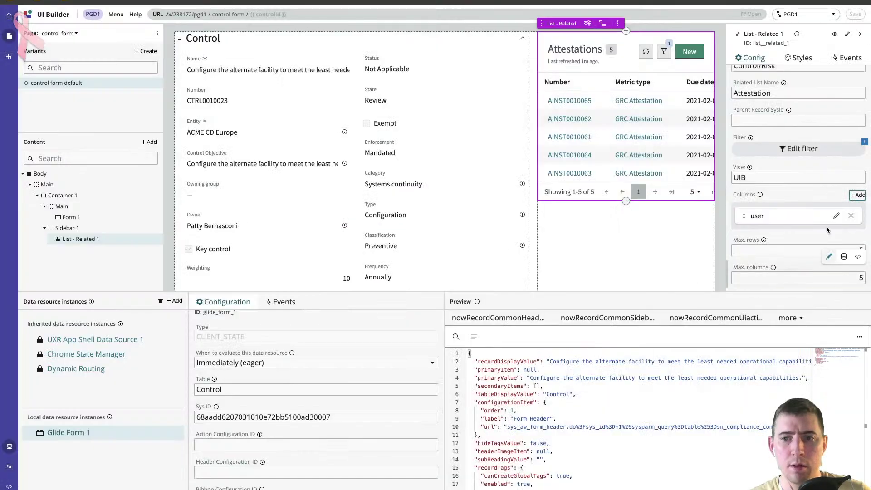
click(860, 196)
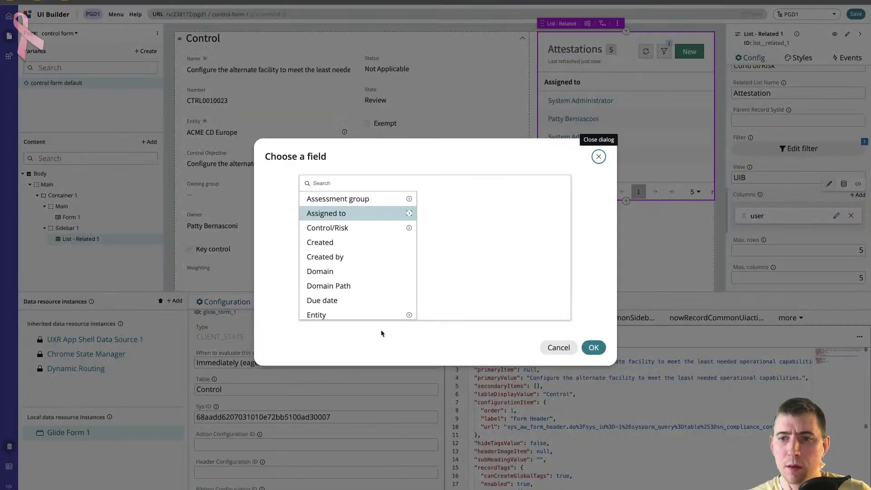
scroll(375, 250, down, 3)
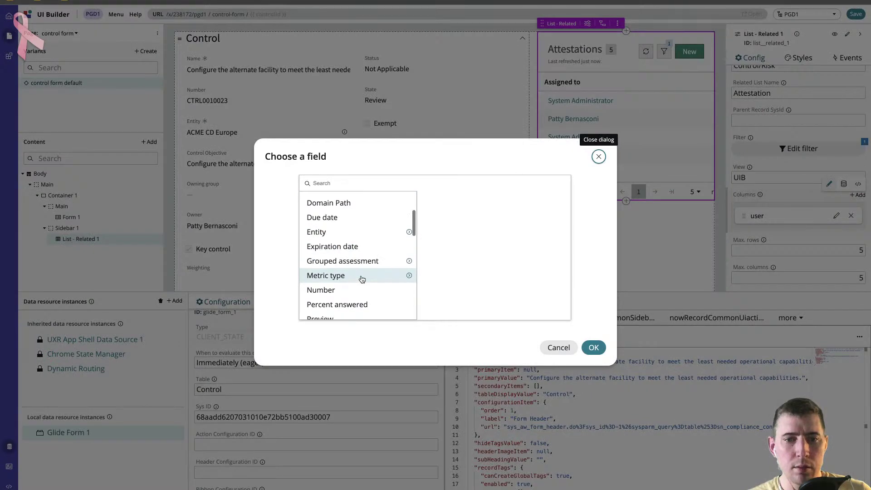
click(360, 280)
click(594, 348)
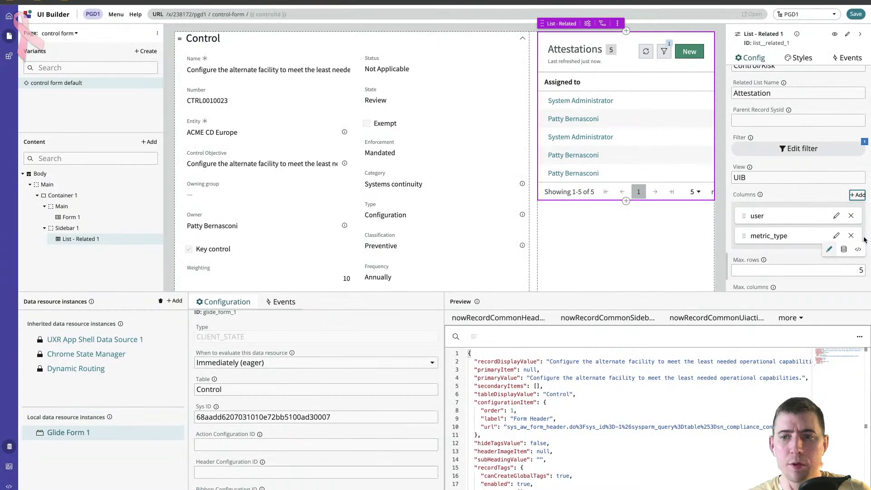
Add the Number field as a column of the Attestations related list.
click(858, 194)
scroll(377, 263, down, 4)
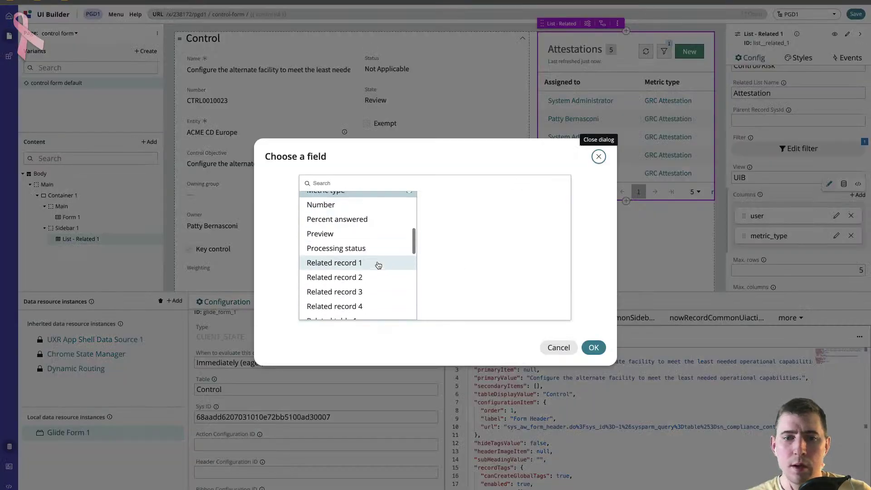
scroll(365, 253, up, 2)
click(344, 255)
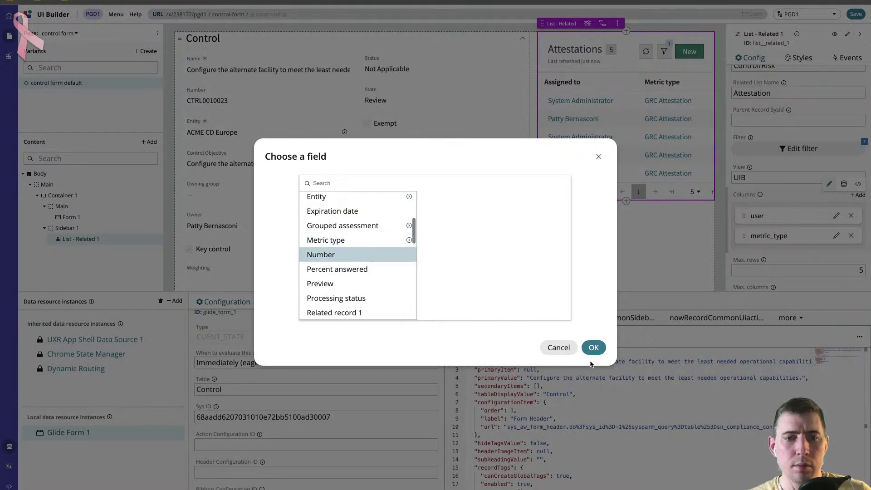
click(593, 348)
Add the State field as a column of the Attestations related list.
scroll(835, 263, down, 2)
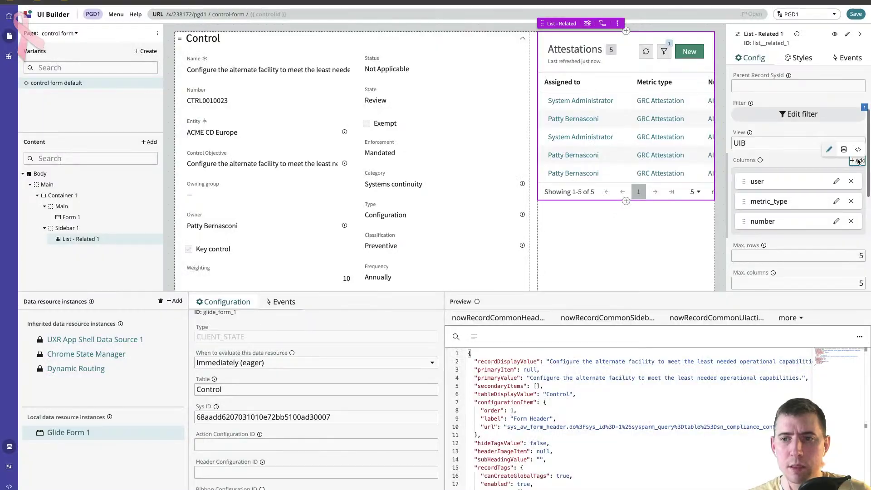
click(856, 163)
scroll(336, 318, down, 4)
scroll(338, 308, down, 5)
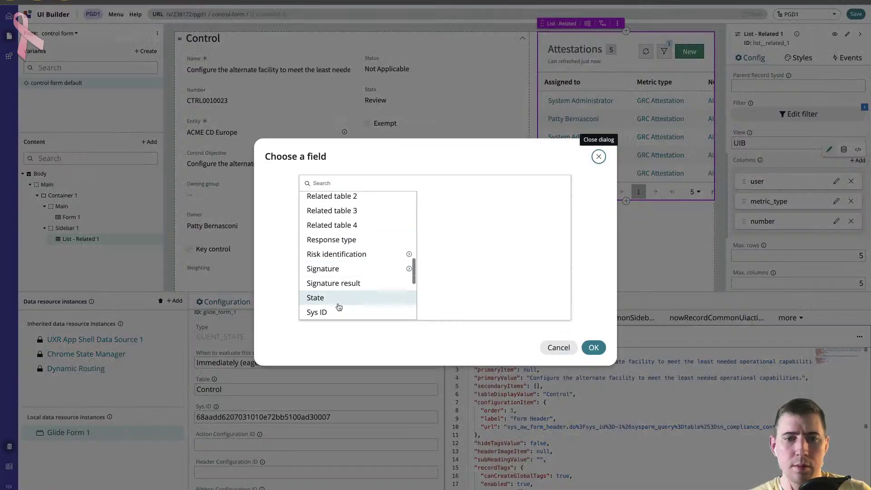
scroll(343, 229, up, 6)
scroll(343, 229, down, 3)
click(340, 312)
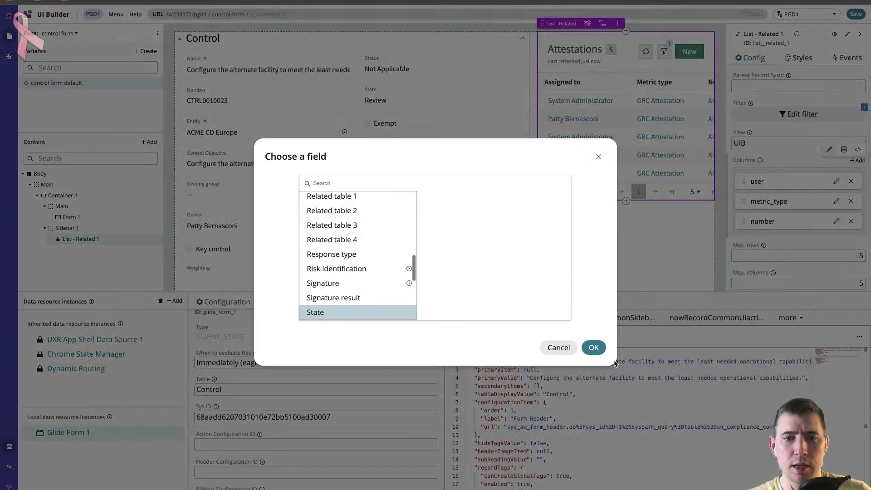
click(594, 348)
Add the Updated field as a column of the Attestations related list and save the page.
click(858, 161)
scroll(336, 286, down, 8)
scroll(334, 282, up, 1)
click(331, 312)
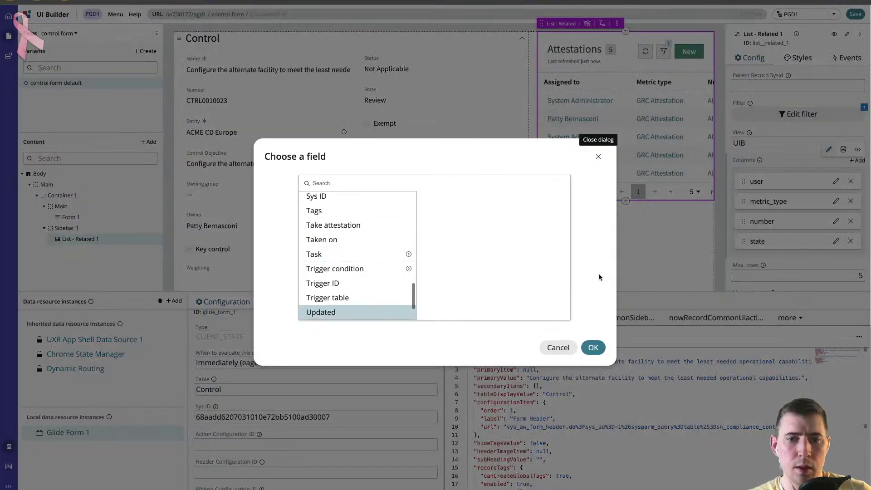
click(593, 347)
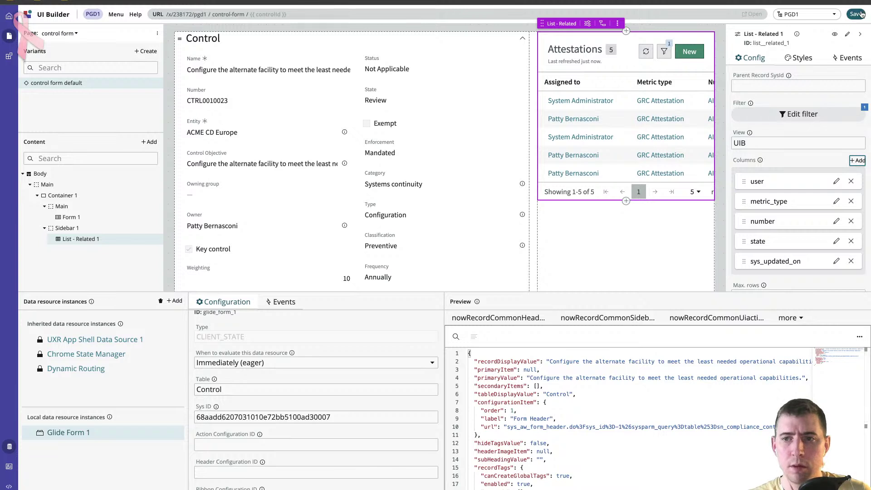
key(ctrl+s)
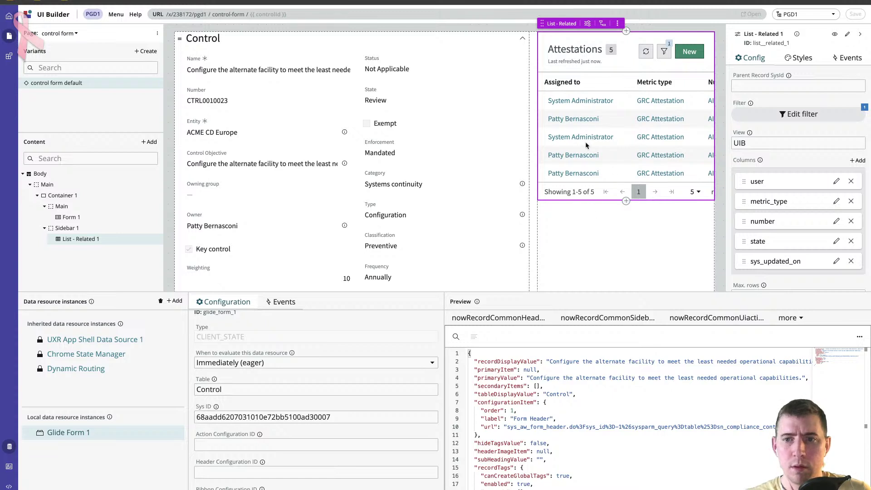
Reorder the Attestations list columns so that number comes first and state second, ahead of user.
drag(740, 222, 742, 177)
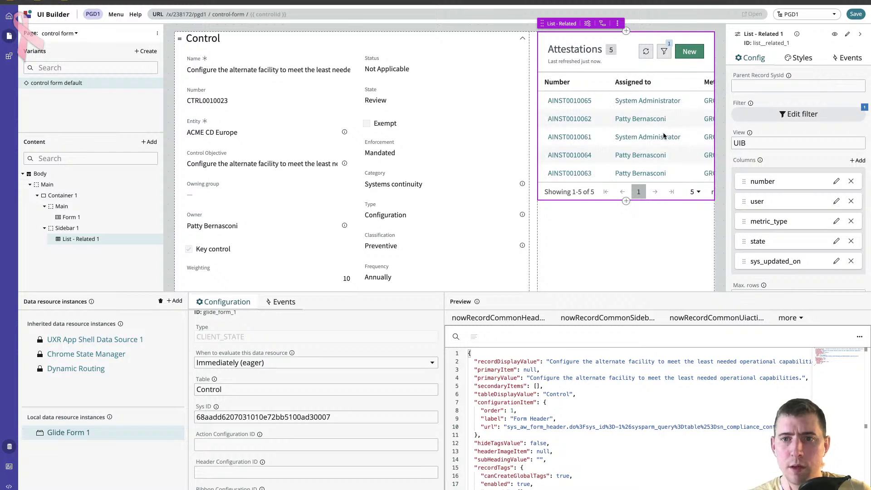
drag(744, 241, 753, 181)
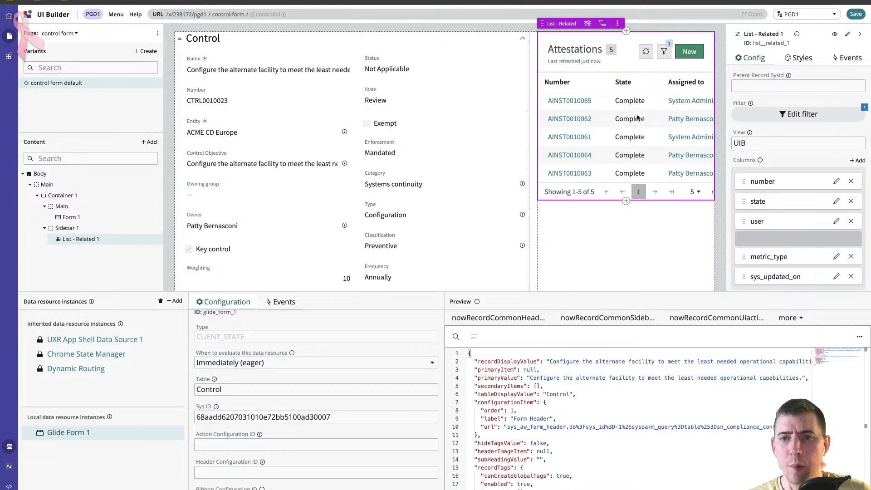
Examine the Attestations list component's configuration settings and its component actions.
click(751, 58)
scroll(836, 94, up, 3)
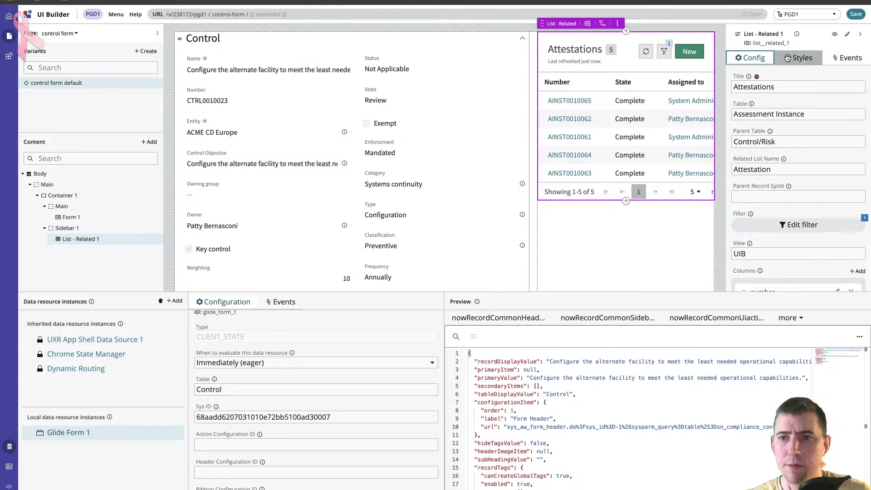
click(617, 23)
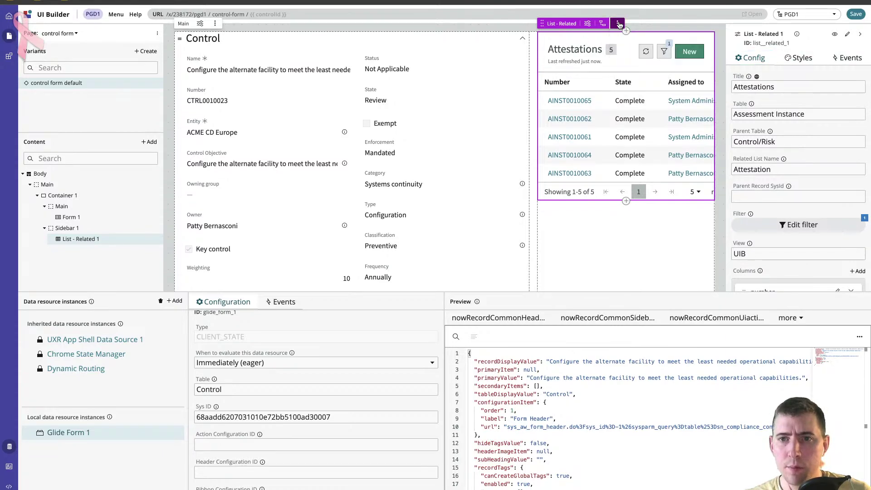
scroll(823, 149, down, 5)
scroll(823, 149, down, 3)
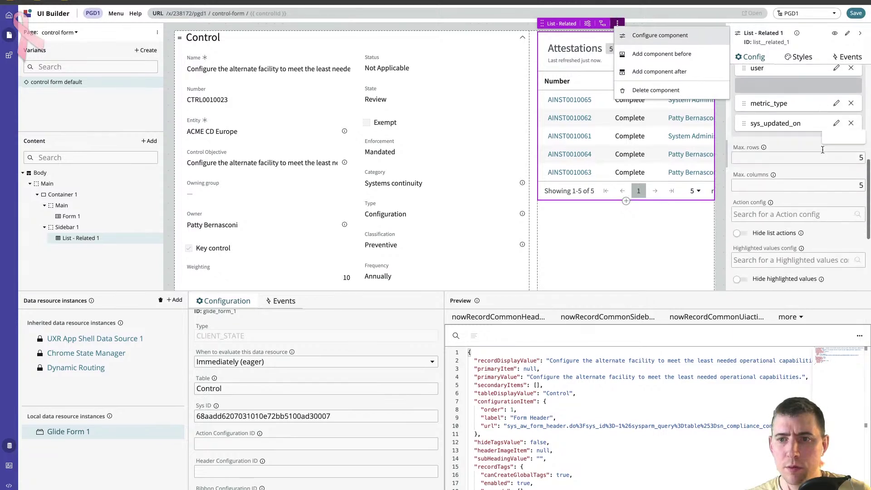
scroll(803, 254, down, 3)
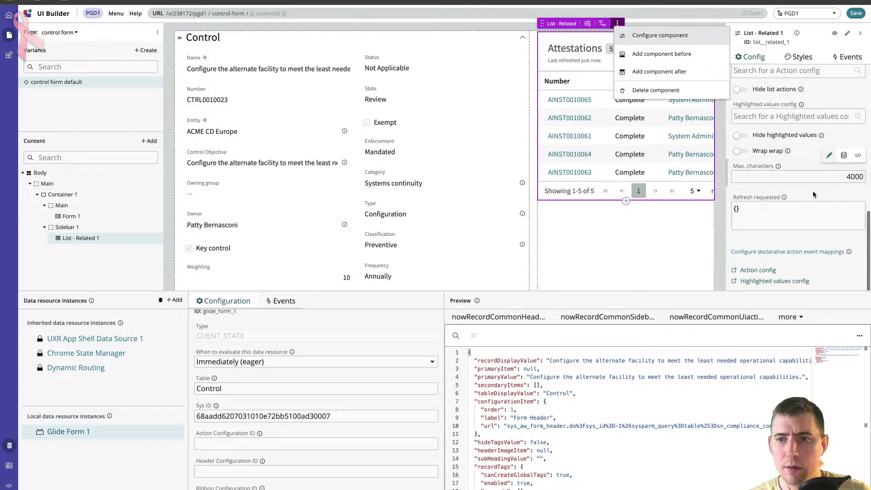
scroll(769, 248, up, 6)
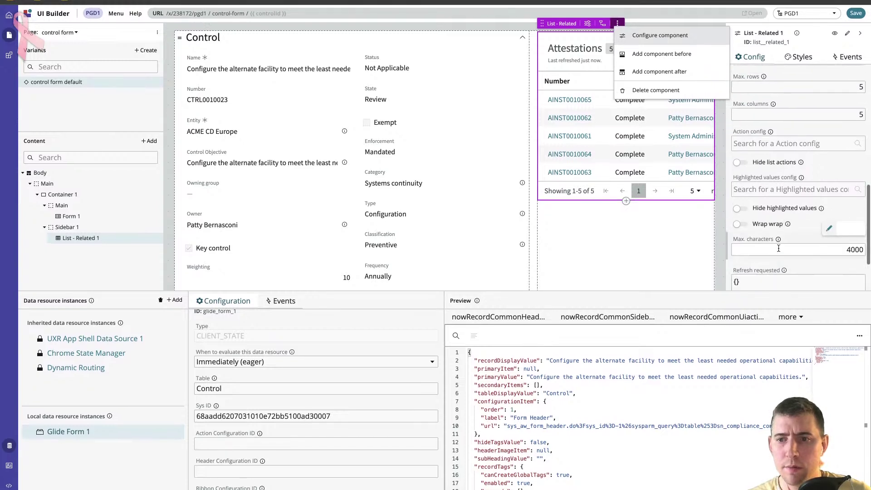
scroll(773, 189, up, 3)
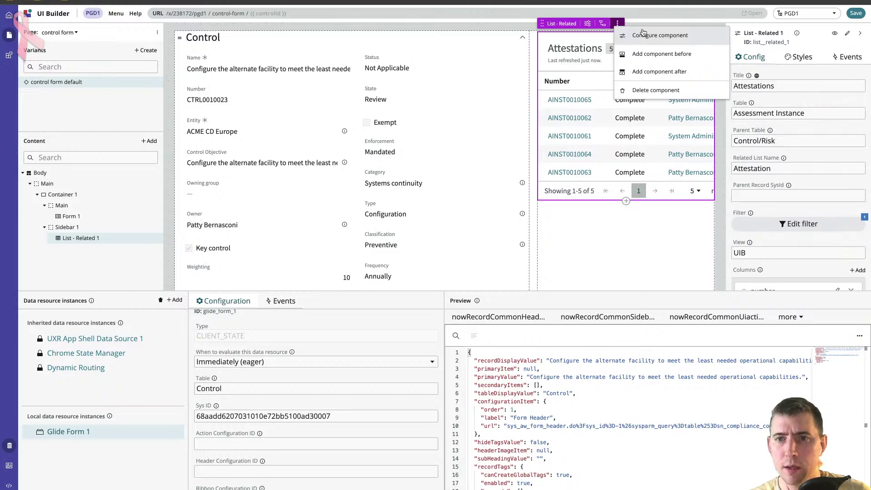
click(587, 56)
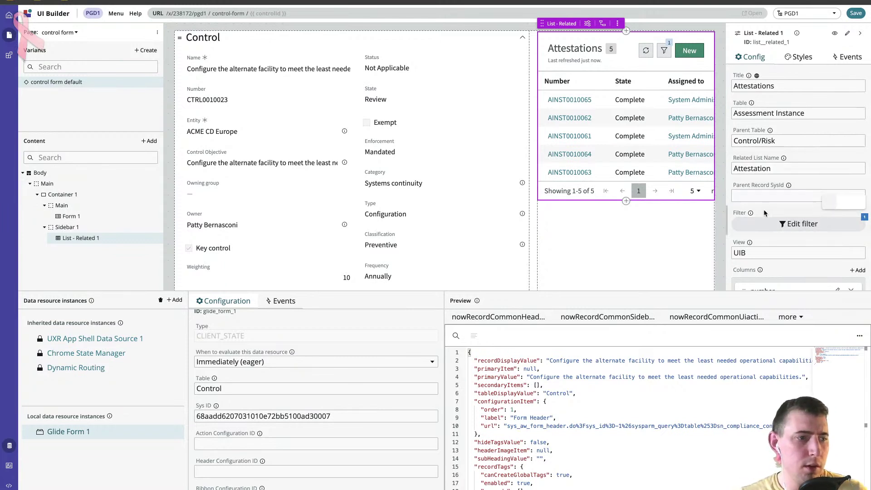
scroll(799, 181, down, 2)
Save the page with the reordered columns and view the list's component label and ID details.
click(853, 17)
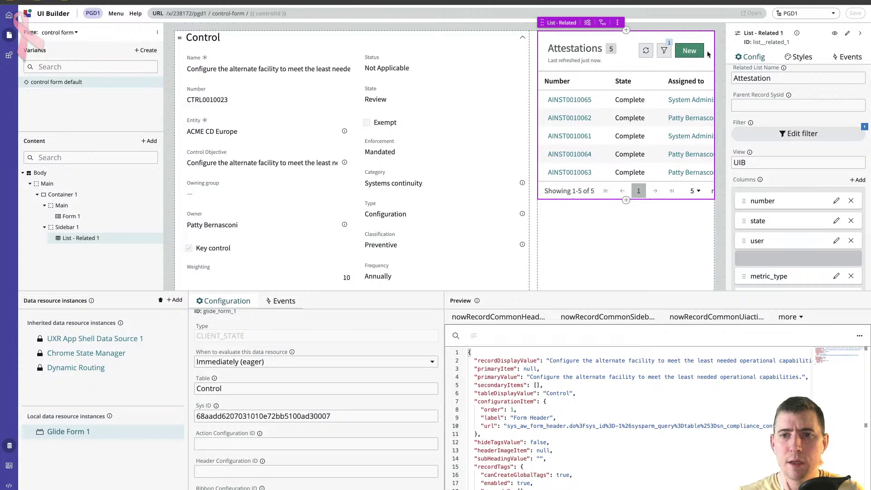
click(848, 34)
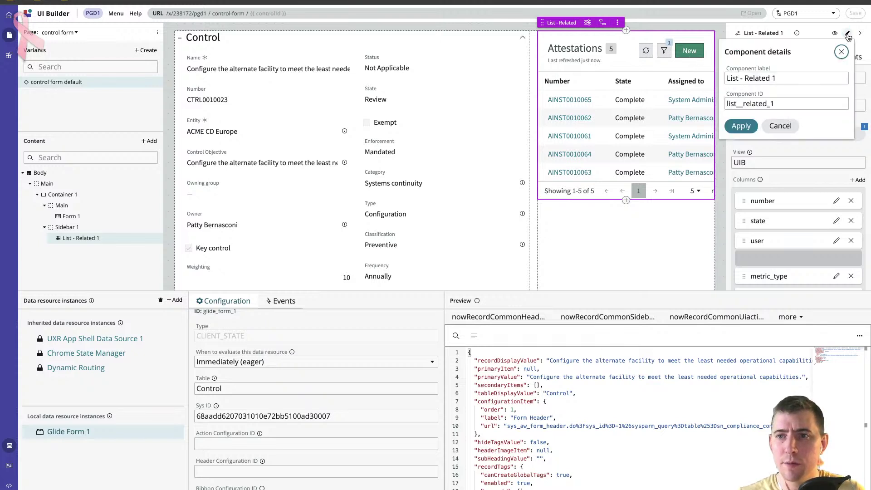
click(847, 34)
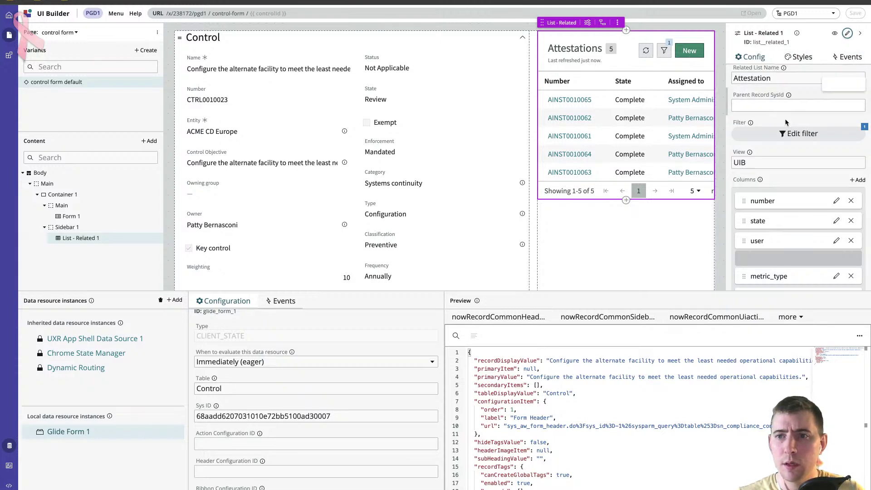
Check the Action config choices and enable Hide list actions and Hide highlighted values for the Attestations list.
scroll(793, 135, down, 2)
scroll(794, 136, down, 3)
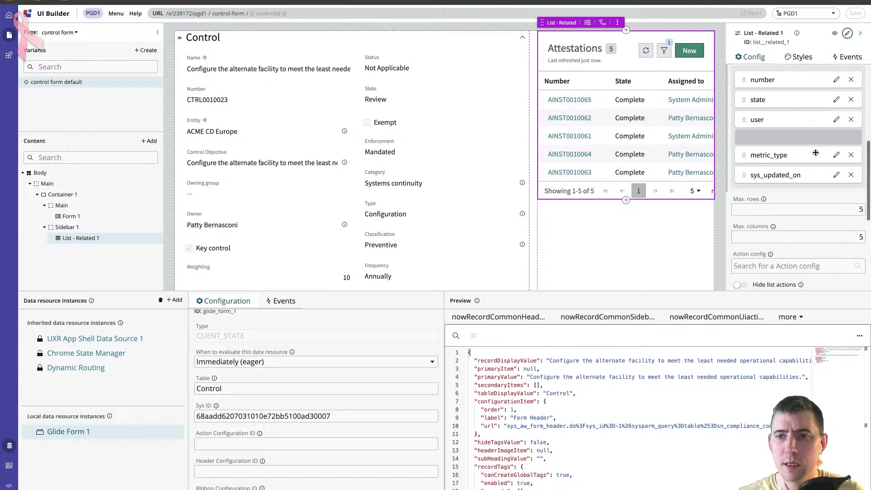
scroll(823, 164, down, 4)
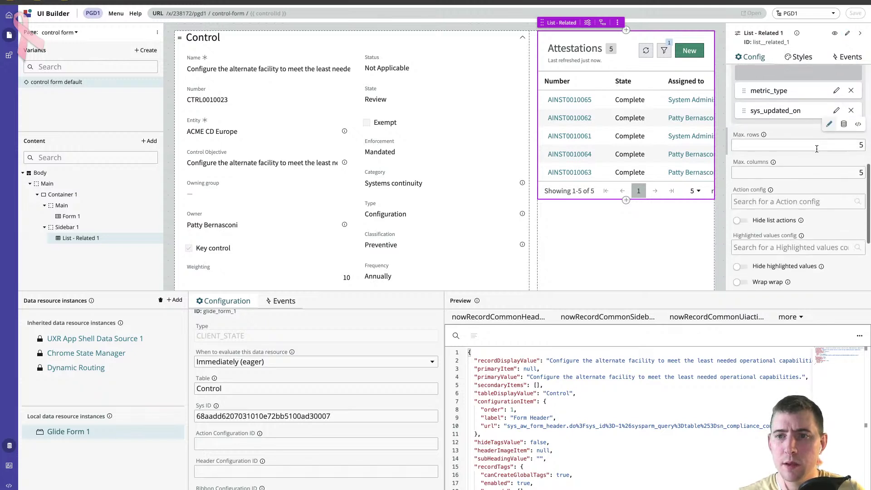
scroll(817, 152, down, 2)
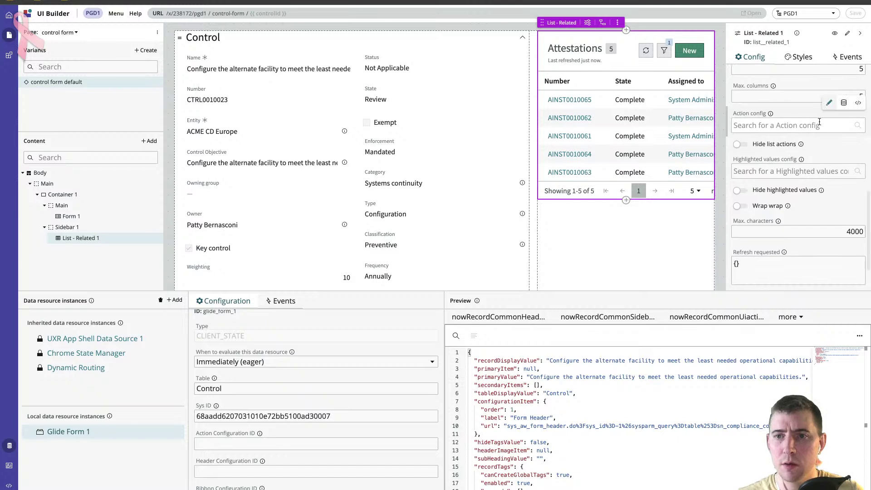
click(845, 125)
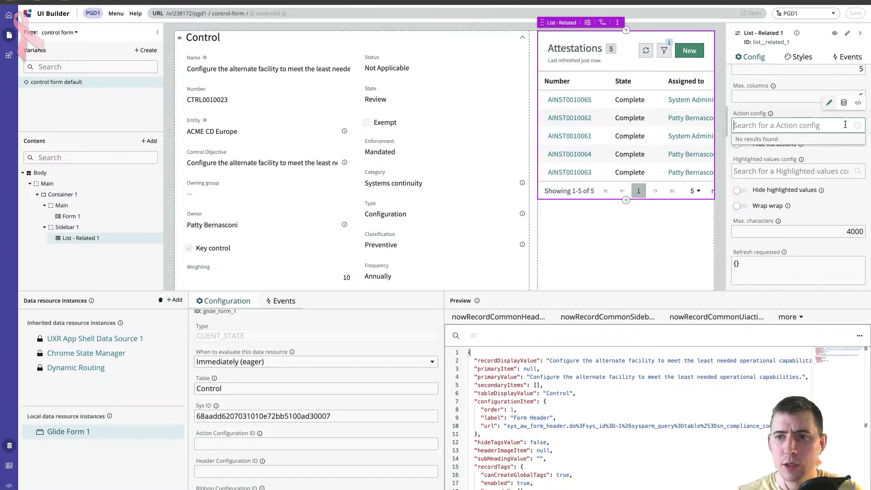
click(809, 113)
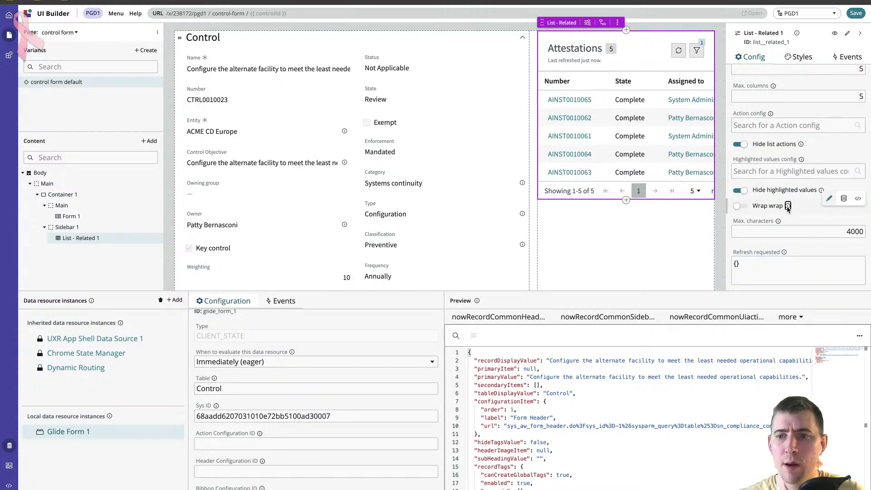
Read the description of the Wrap wrap option and save the Attestations list's display settings.
mouse_move(788, 207)
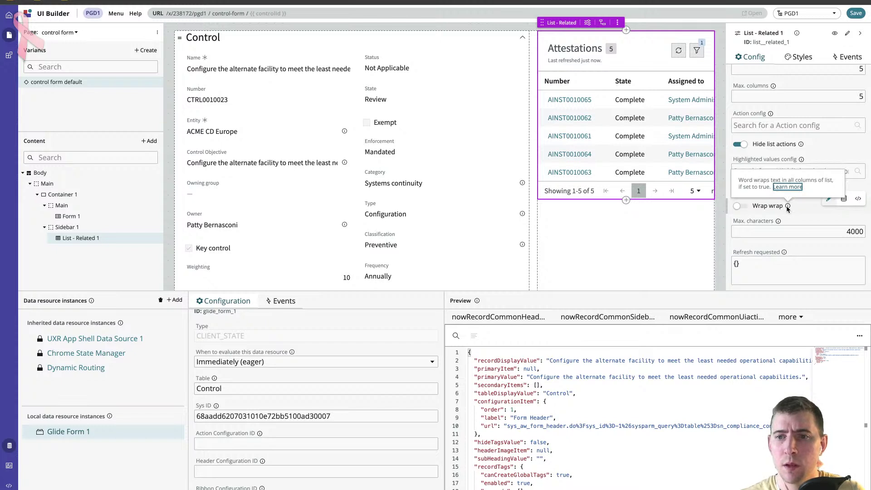
click(788, 207)
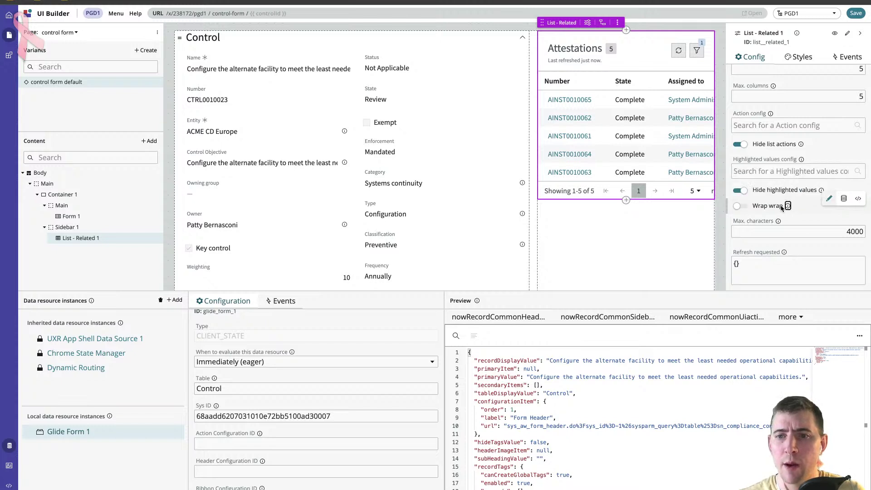
click(745, 206)
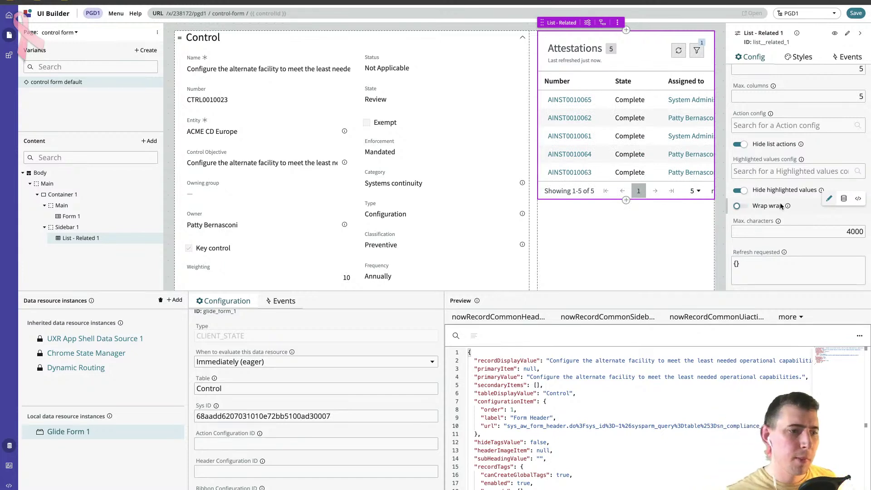
scroll(782, 207, down, 1)
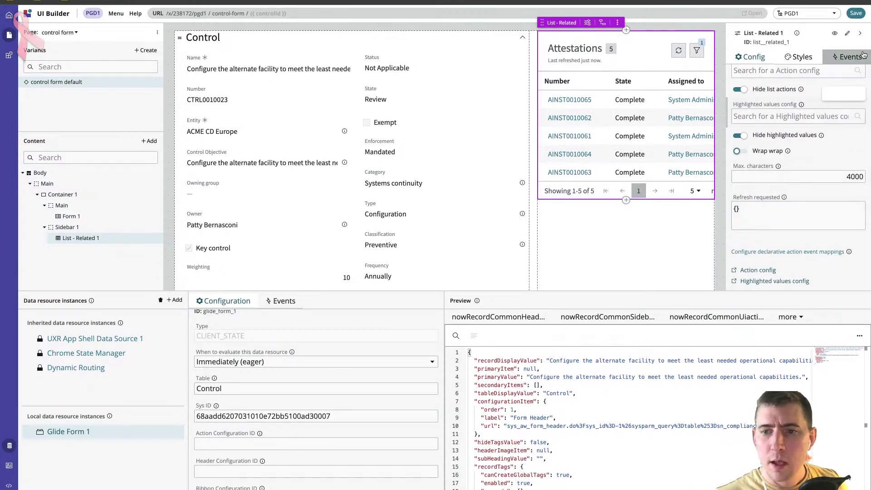
click(856, 12)
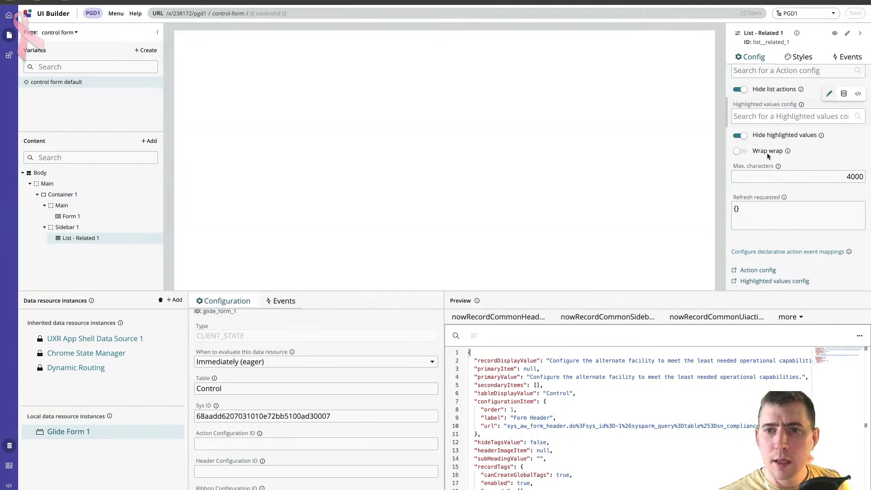
scroll(811, 150, up, 10)
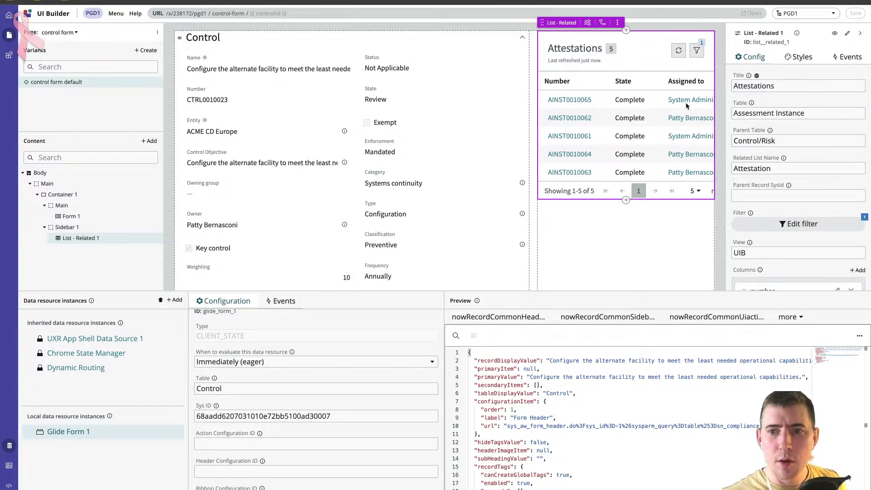
Review the filter condition of the Attestations related list and close the filter without changing it.
click(671, 208)
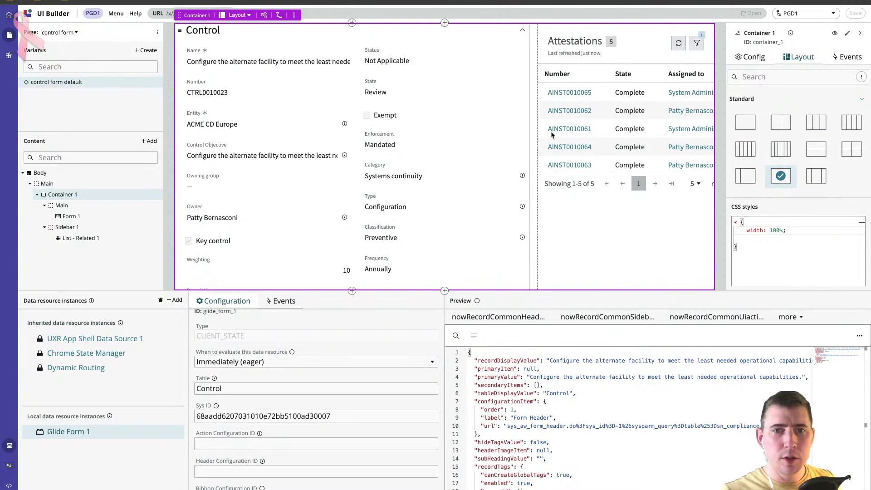
click(616, 90)
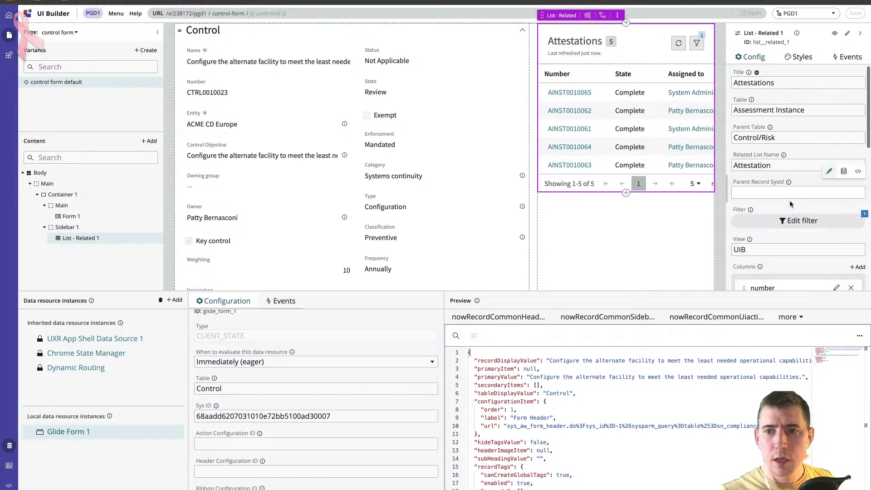
click(799, 220)
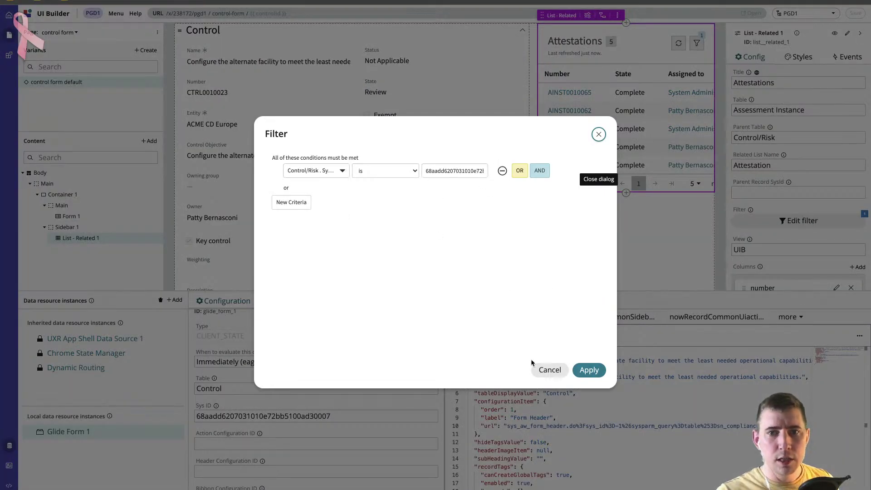
click(550, 370)
click(236, 247)
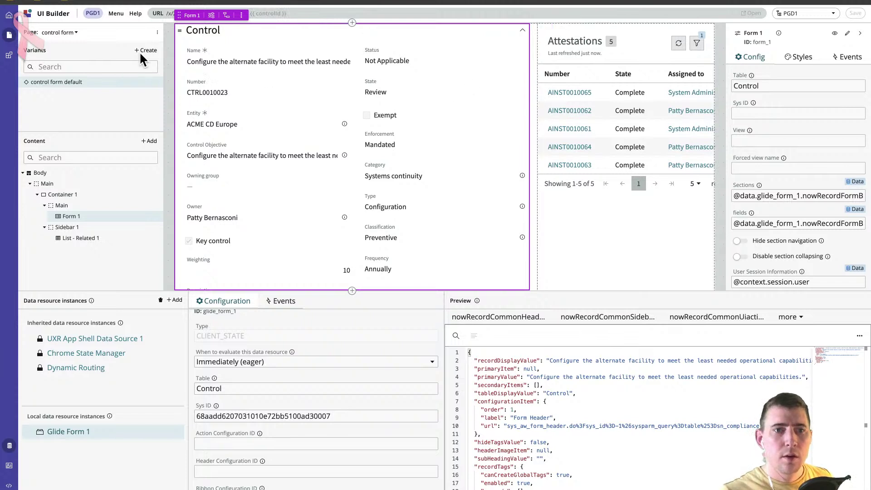
Open the Controls_temp page and examine how its Modals content is set up.
click(65, 33)
click(110, 81)
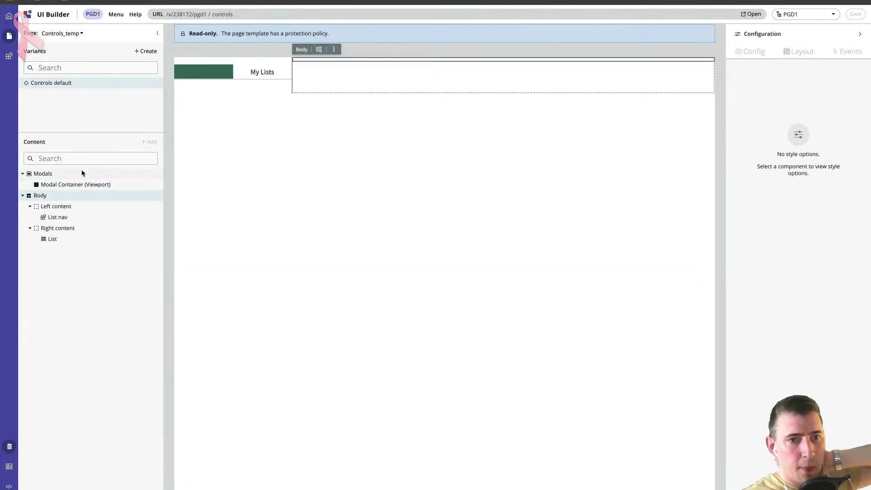
click(22, 196)
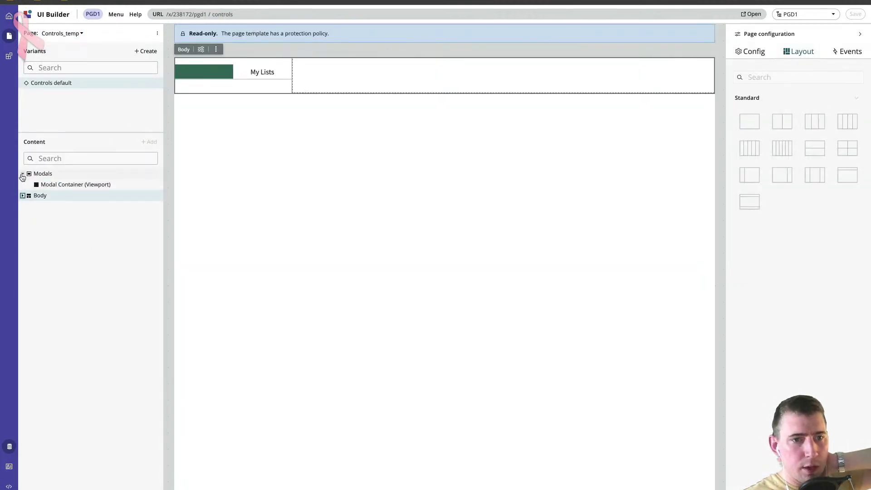
click(22, 174)
click(23, 174)
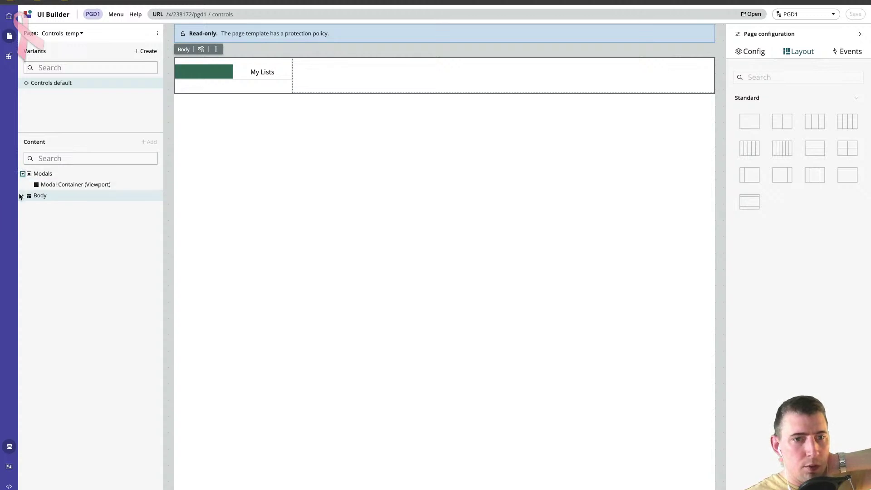
click(45, 175)
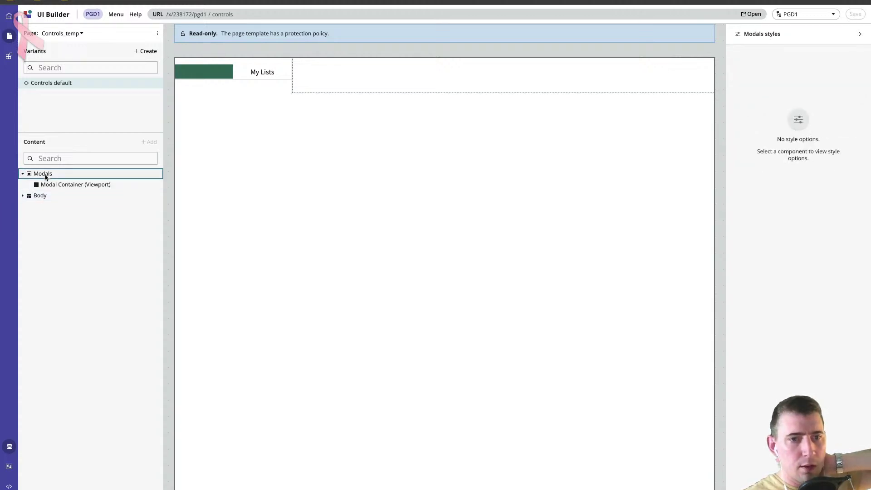
click(150, 145)
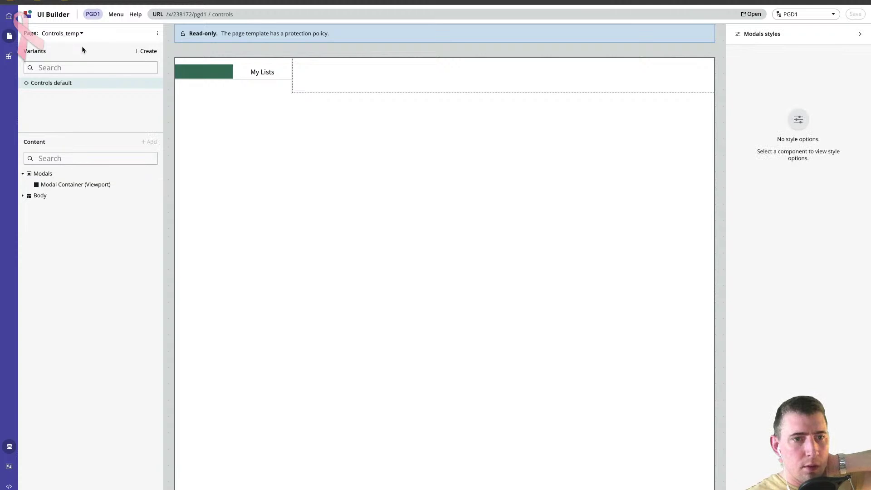
Return to the control form page and add a Modal viewport to it, closing the modal's preview.
click(68, 33)
click(79, 94)
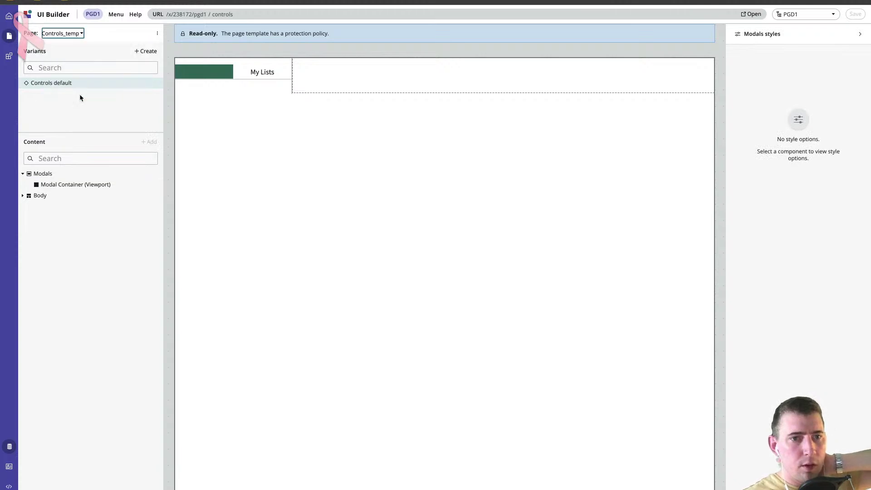
click(150, 141)
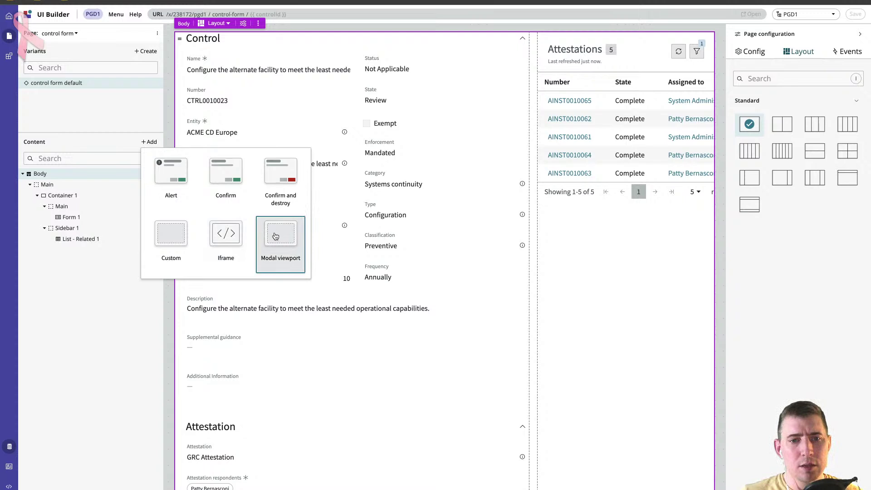
click(276, 234)
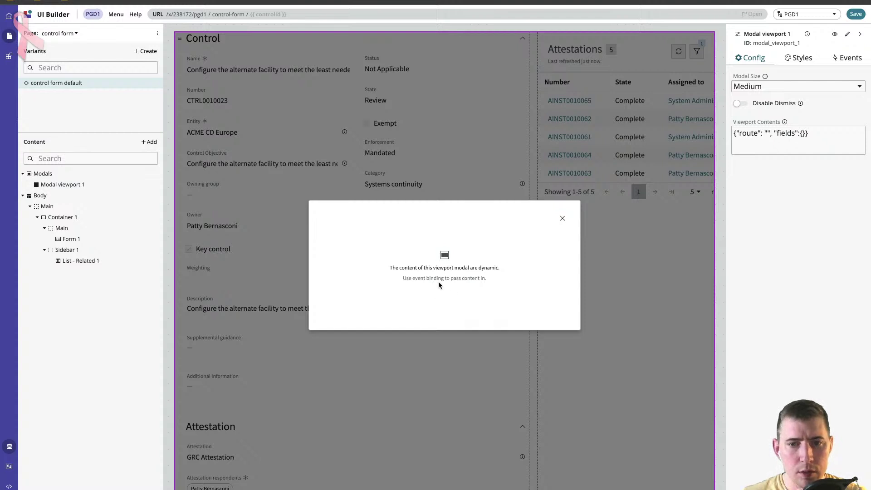
click(567, 220)
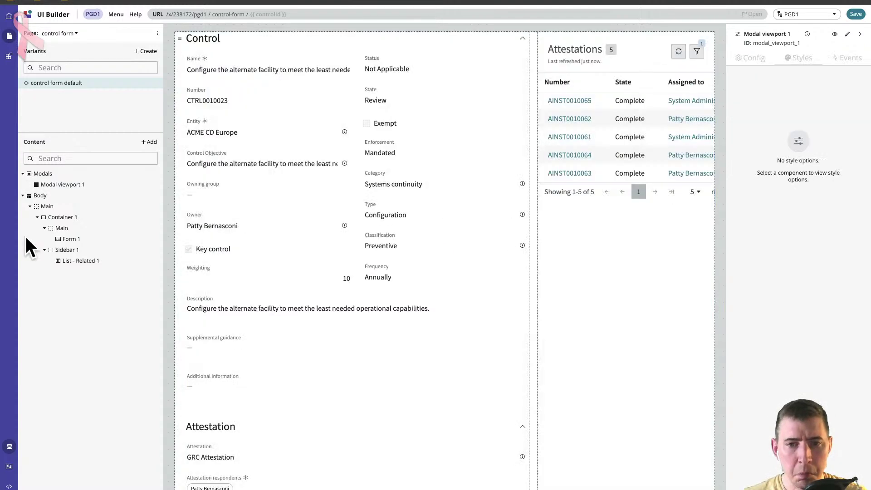
Examine the new modal viewport's configuration and its Viewport Contents value without changing them.
click(91, 184)
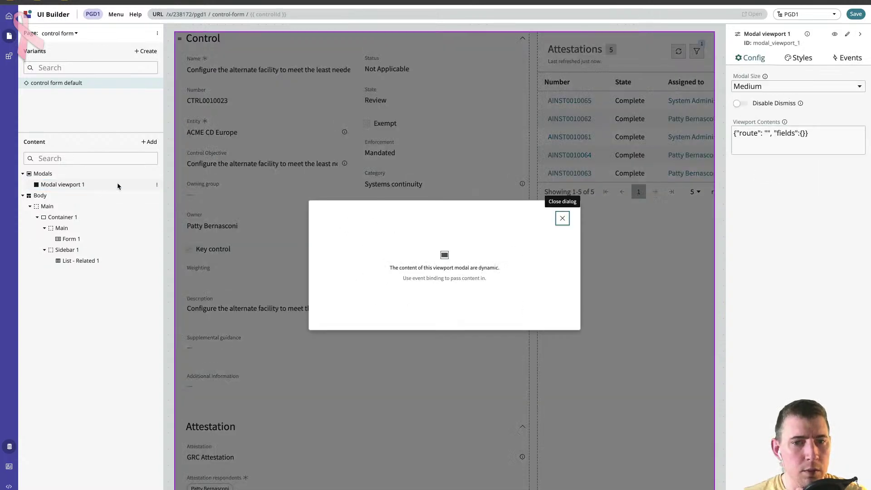
click(157, 186)
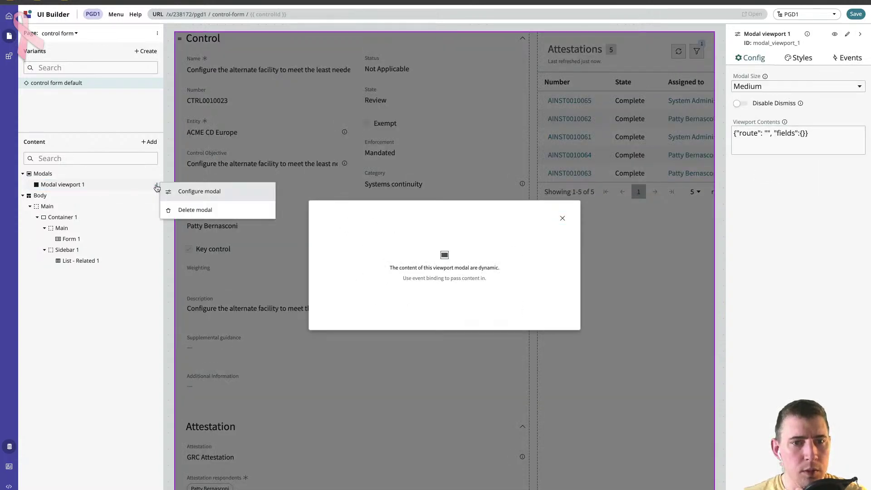
click(192, 194)
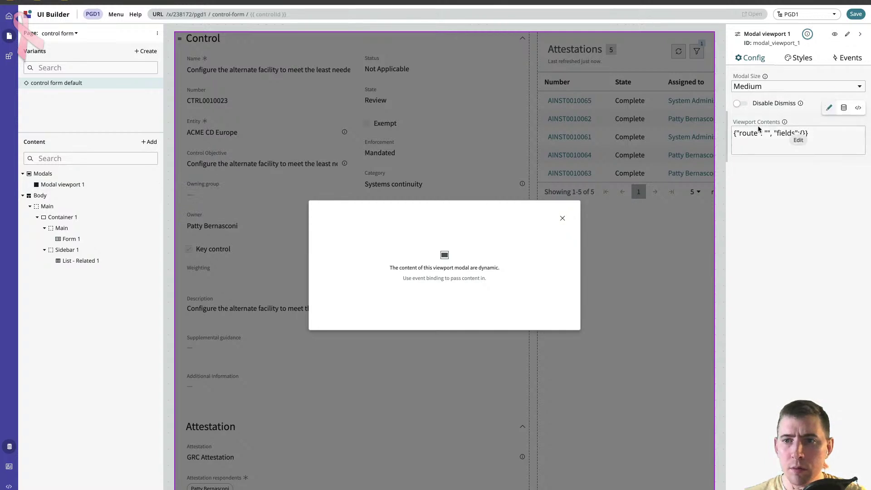
mouse_move(825, 144)
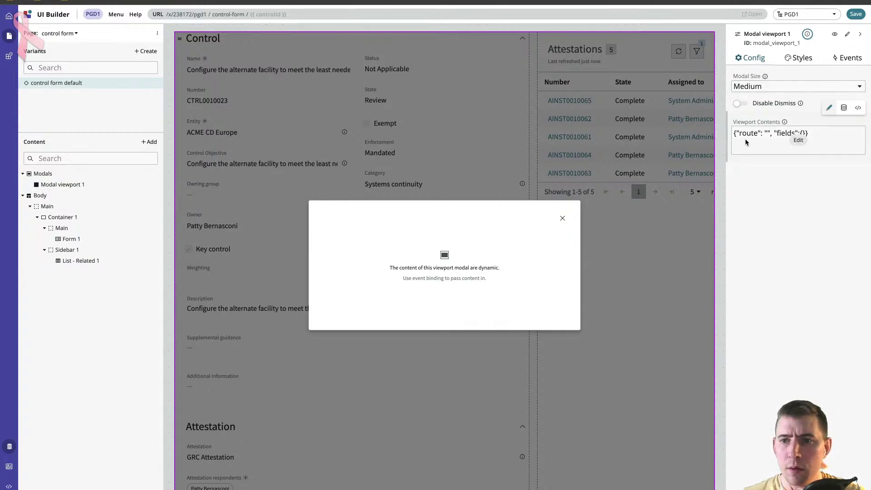
click(824, 131)
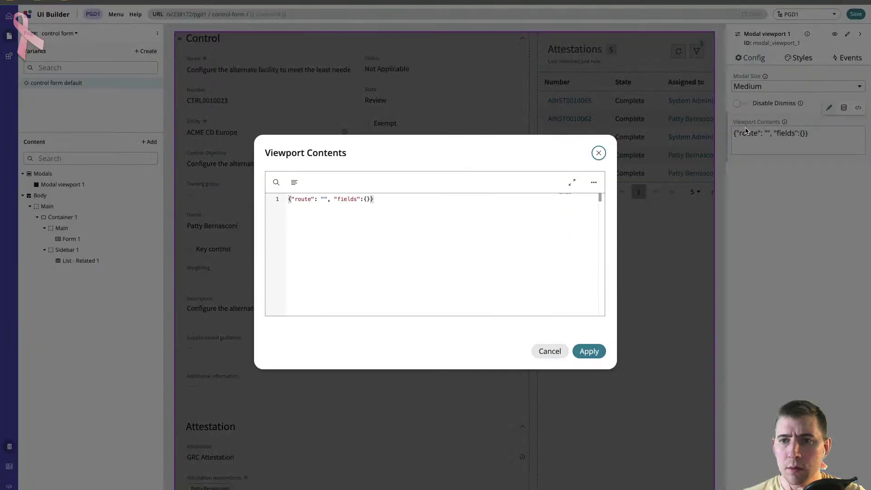
click(599, 154)
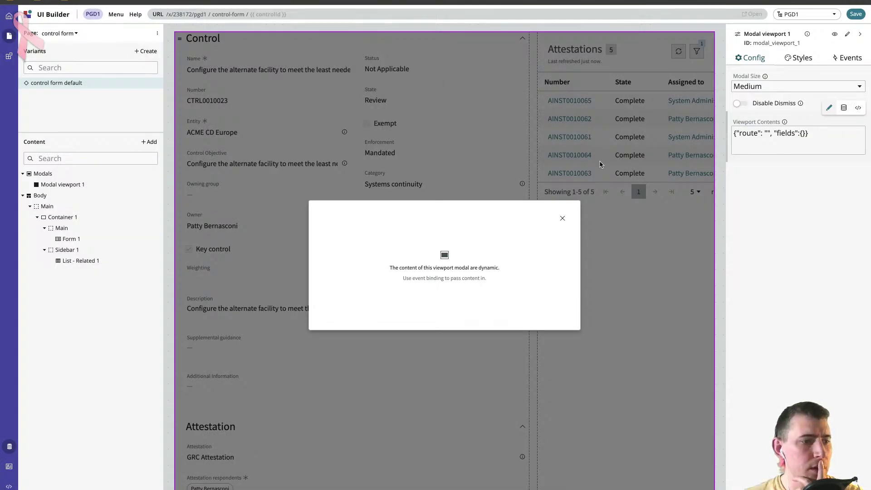
click(562, 218)
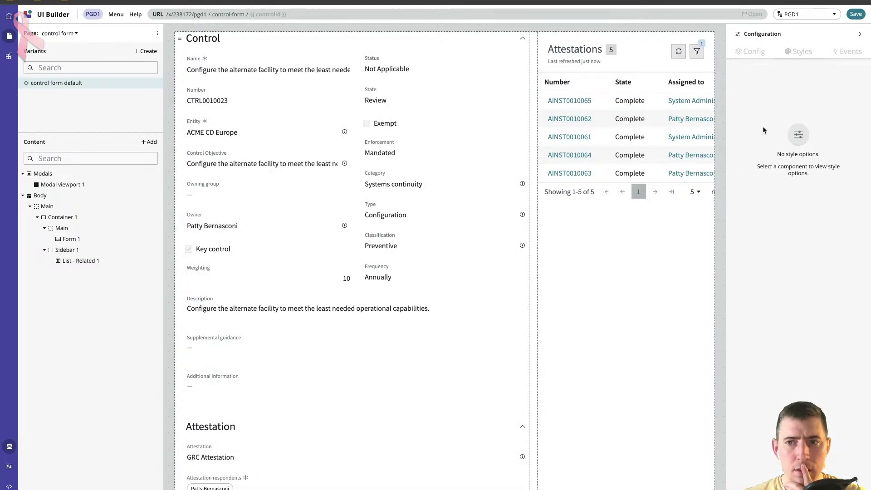
Switch to the classic ServiceNow record of the control and view the responses of several attestations.
click(78, 183)
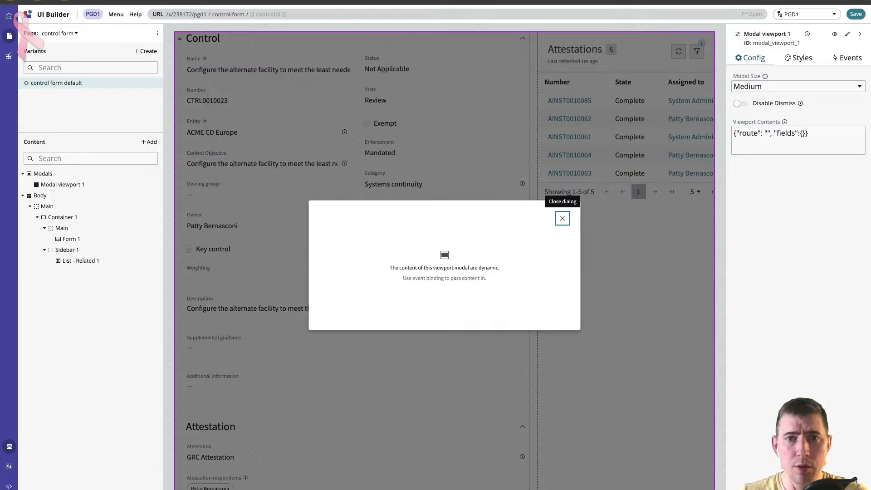
click(586, 4)
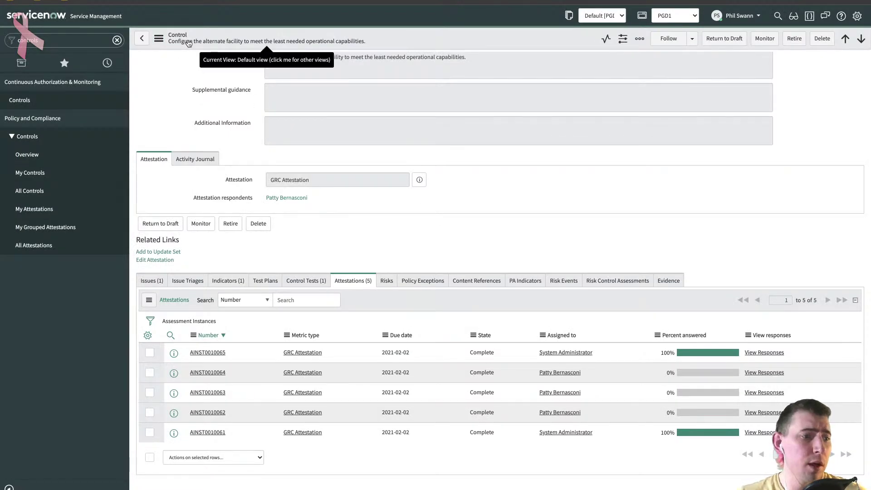
click(772, 353)
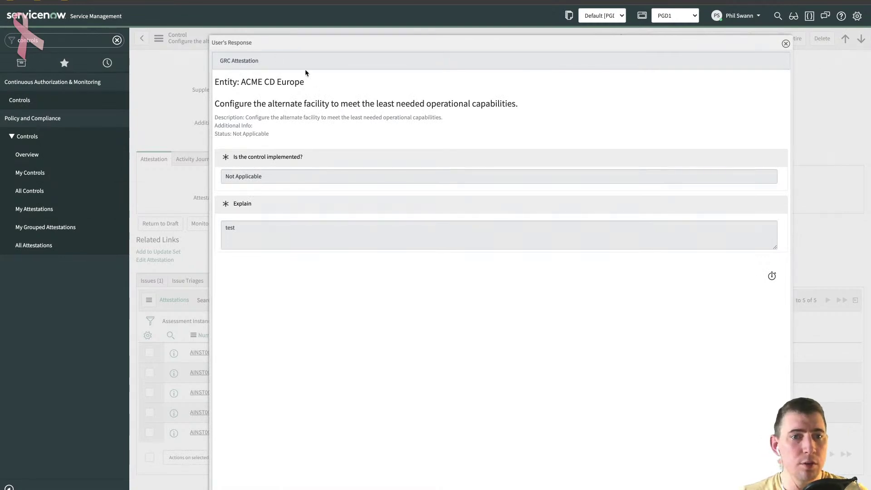
click(787, 45)
scroll(440, 266, up, 5)
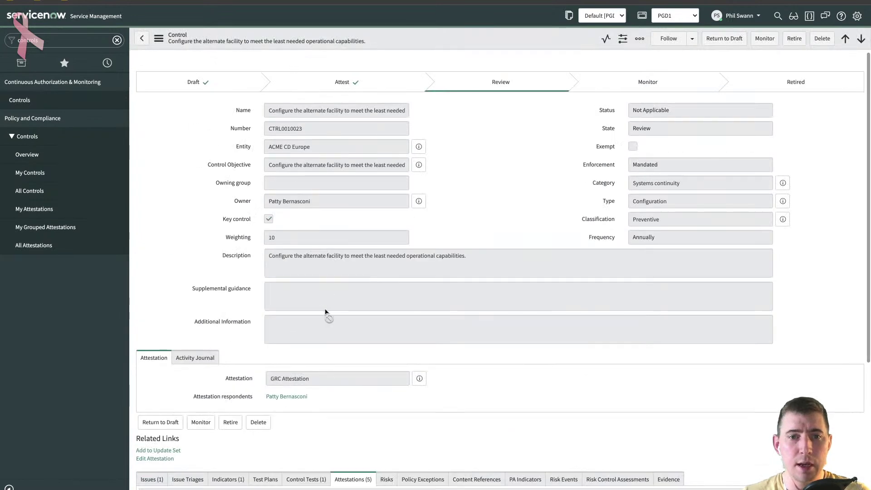
scroll(383, 331, down, 3)
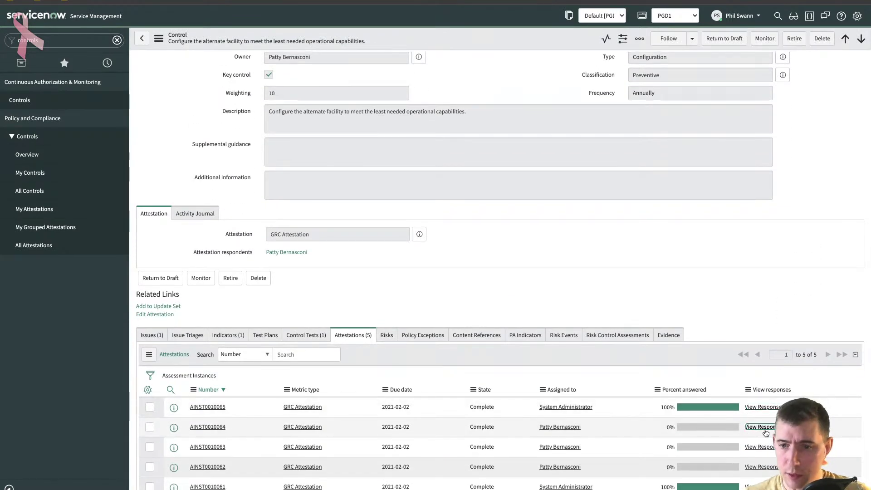
click(764, 406)
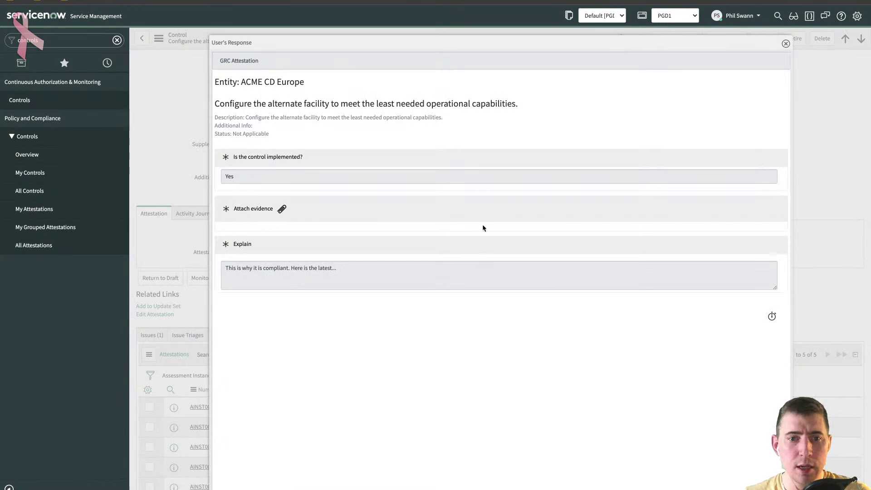
click(785, 44)
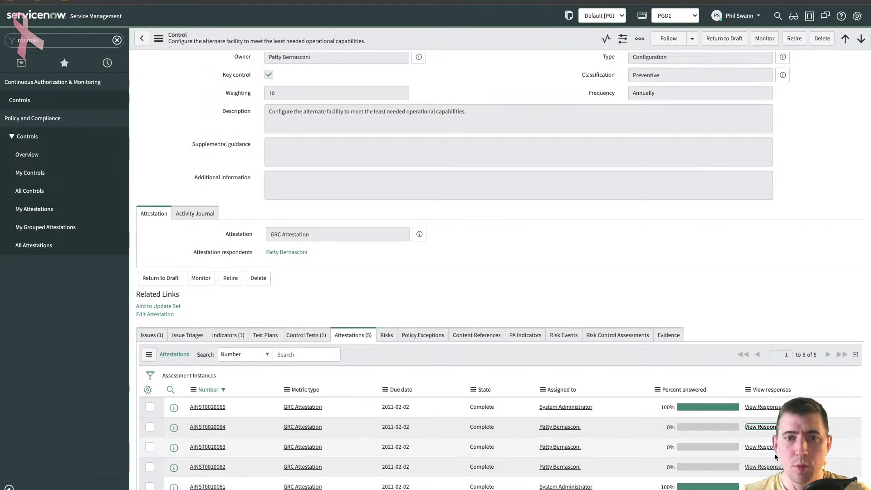
click(764, 444)
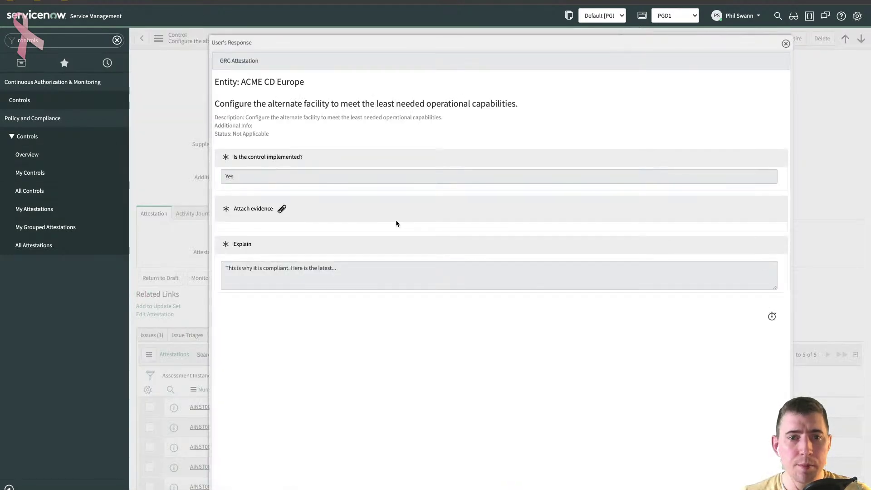
click(786, 44)
Reload the live control form page, check the Attestations list's columns and row options, and return to the control form in UI Builder.
click(771, 193)
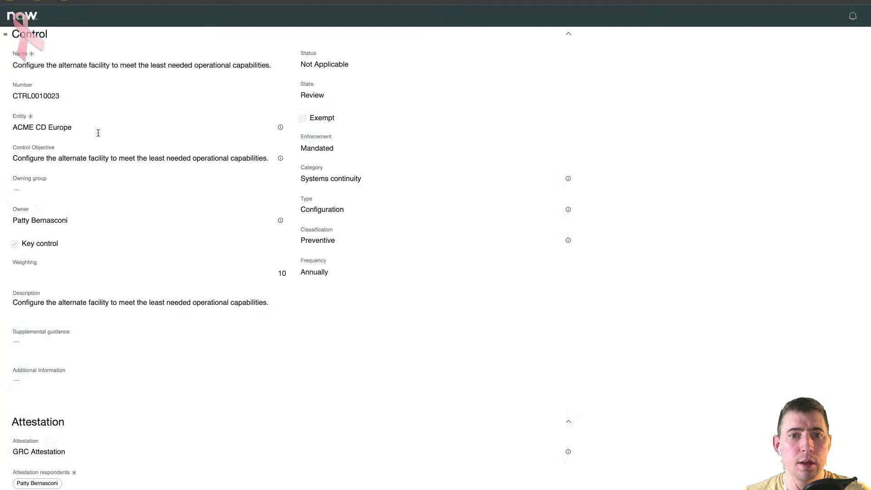
key(F5)
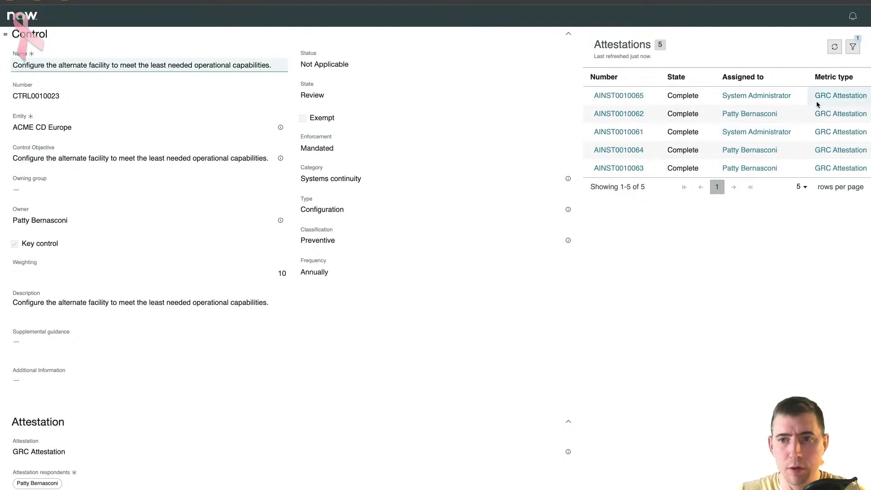
scroll(803, 142, right, 3)
scroll(803, 139, left, 3)
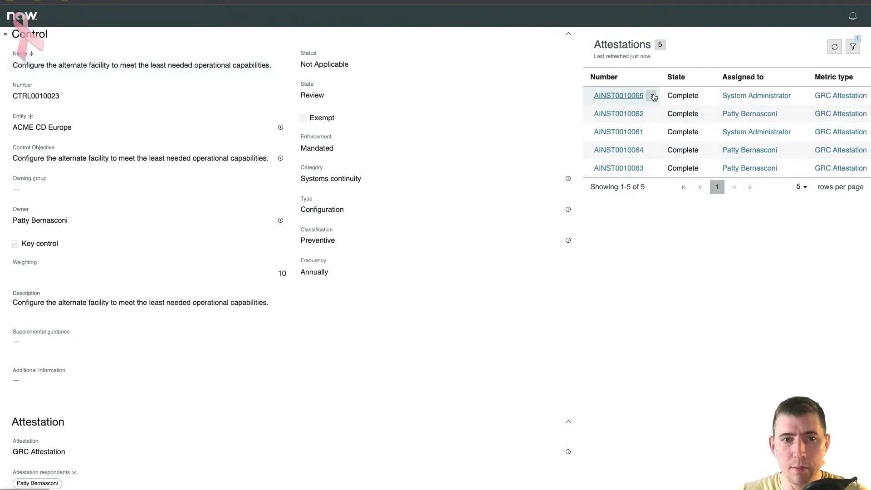
click(654, 98)
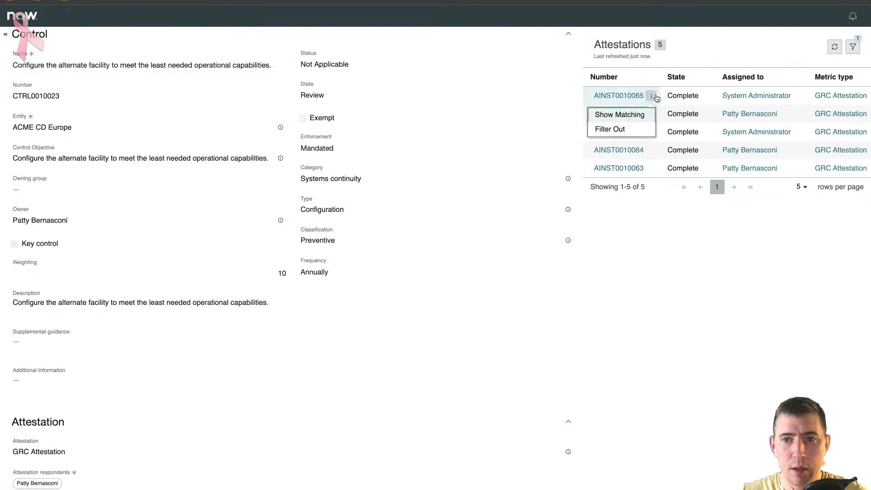
click(630, 96)
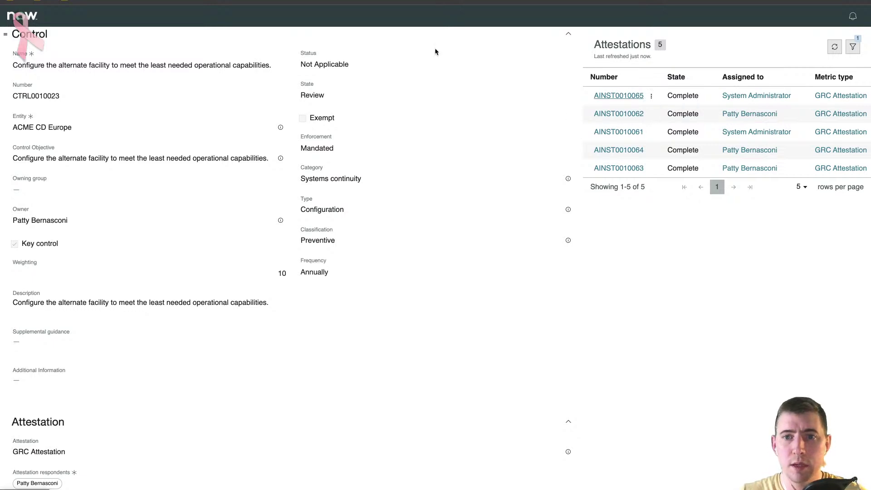
key(super+w)
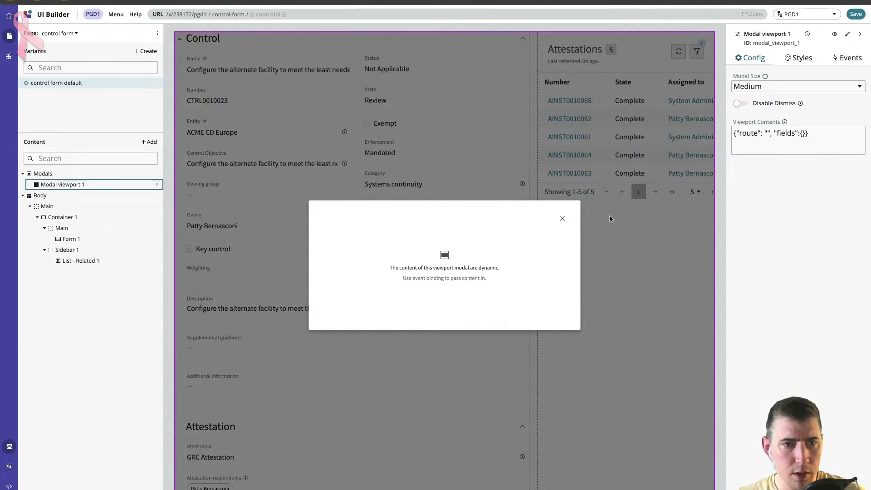
click(566, 222)
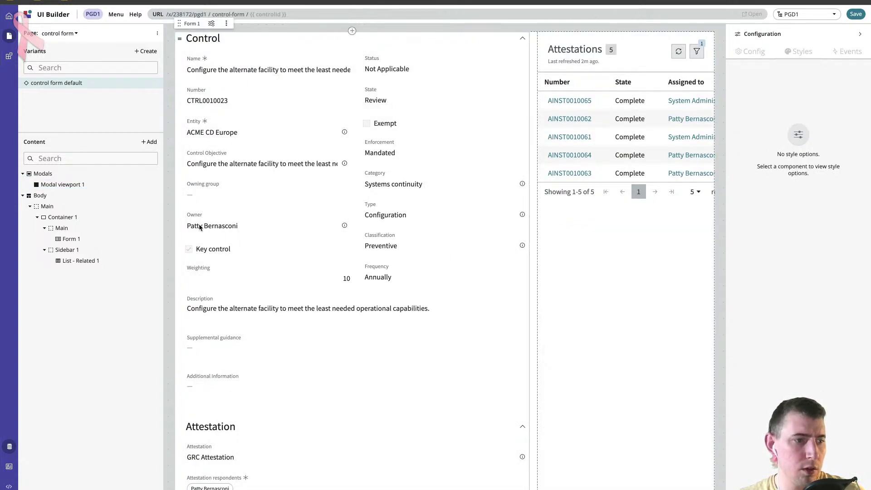
Review the Modal viewport 1 configuration, close its preview, and check the page-flow diagram in draw.io.
click(157, 185)
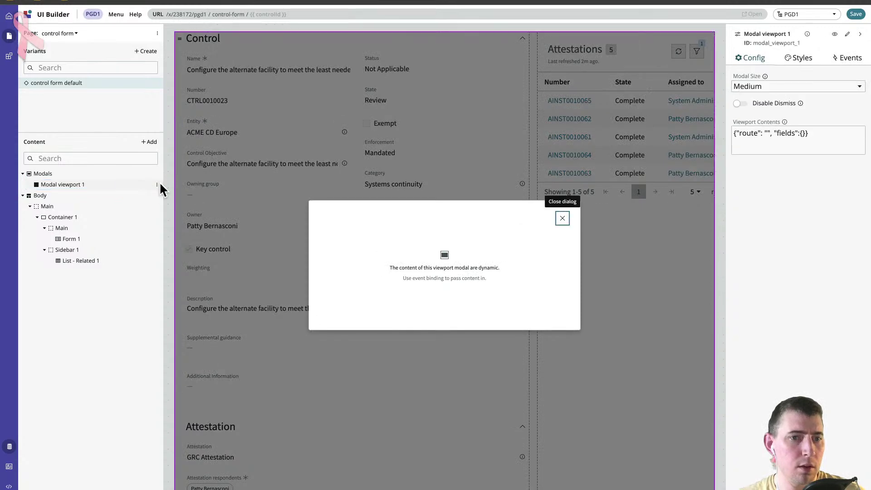
click(158, 186)
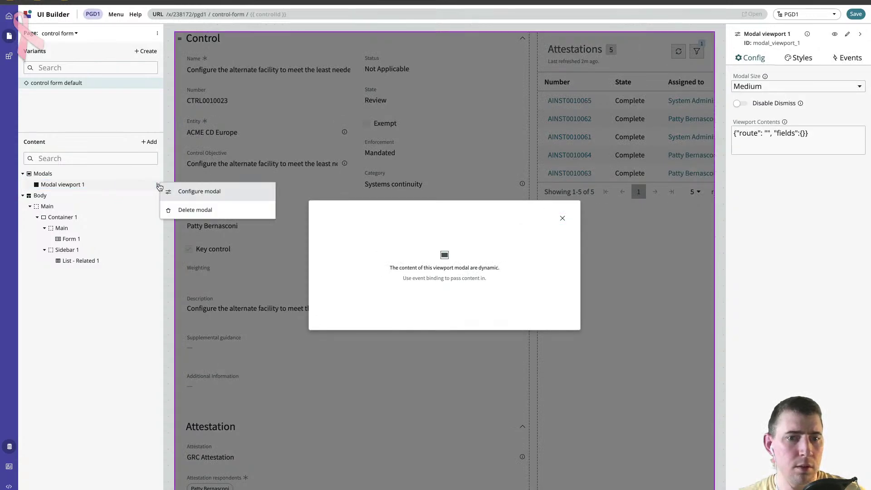
click(185, 190)
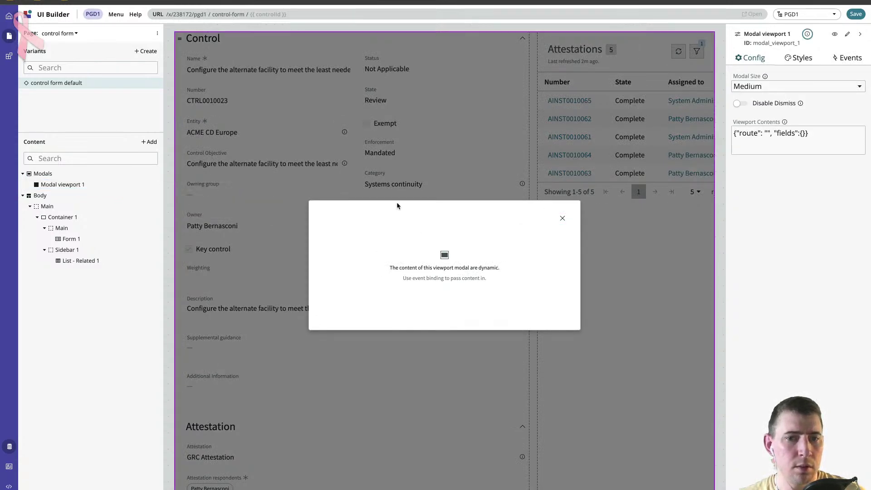
click(563, 220)
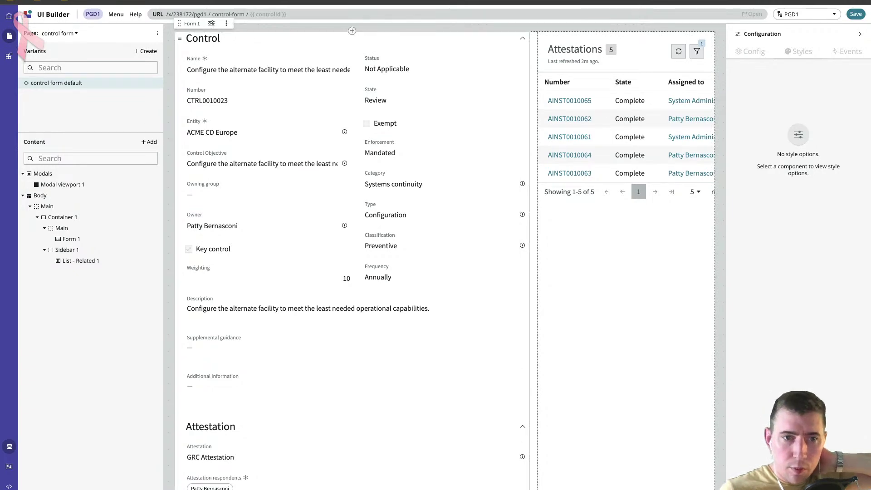
key(ctrl+Tab)
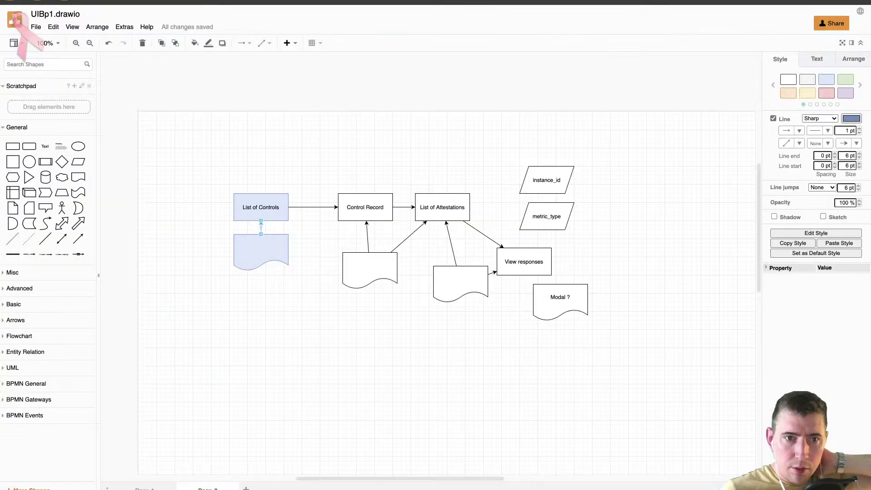
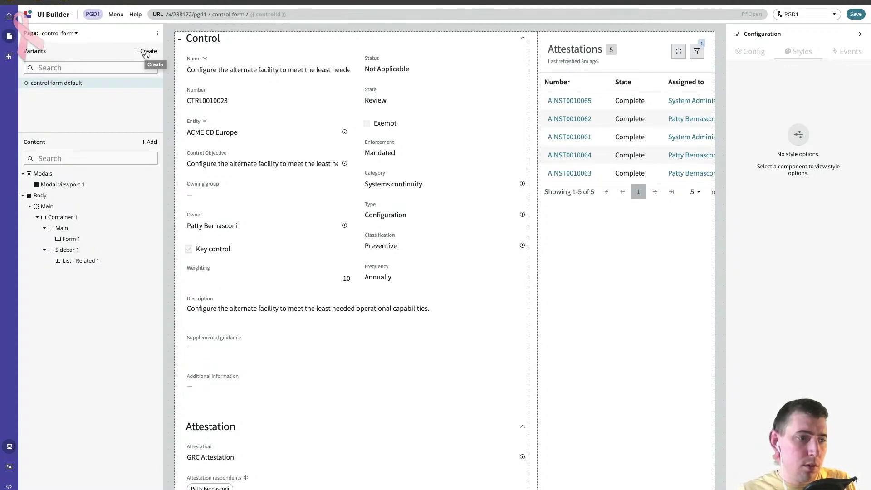
Start creating a variant of the control form page, save its pending changes, and close the variant dialog without creating one.
click(145, 52)
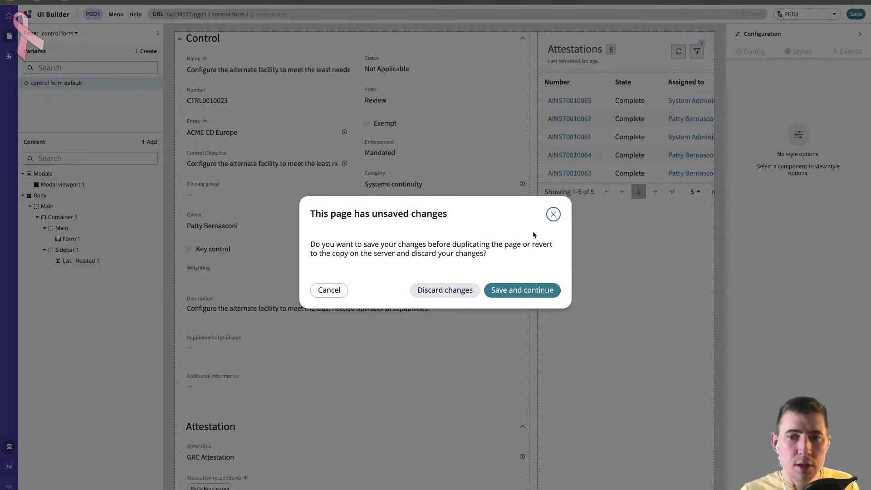
click(520, 293)
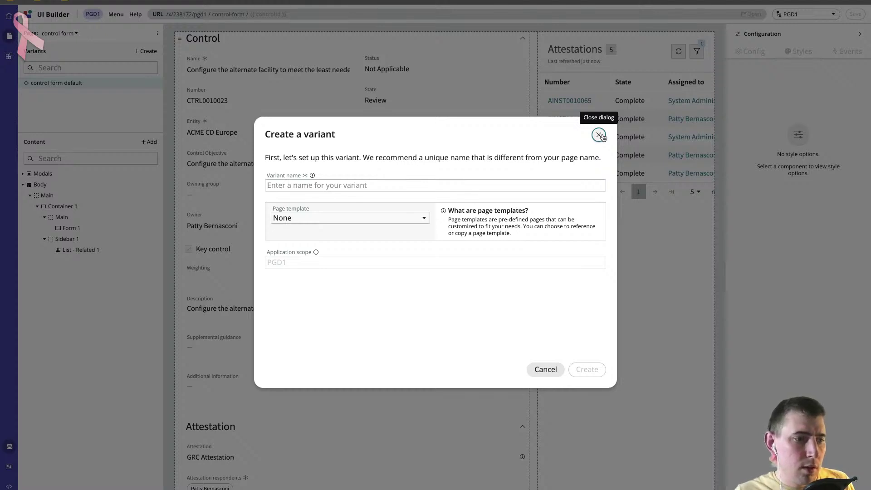
click(599, 135)
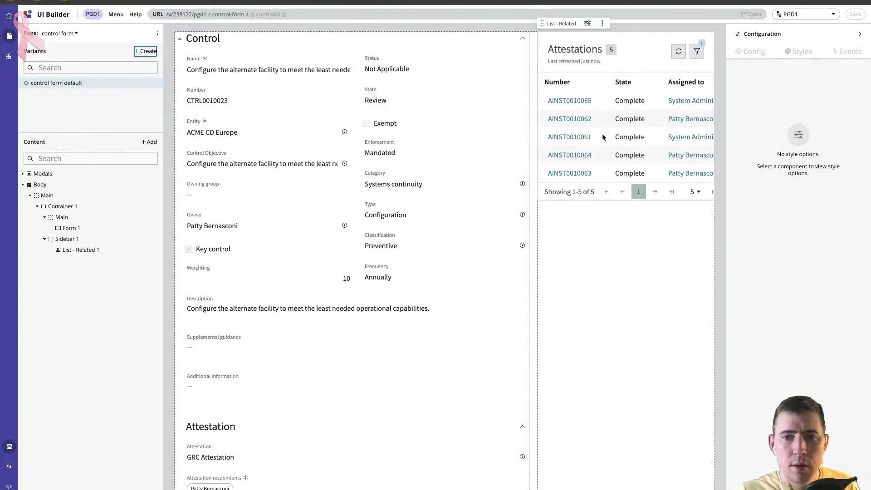
Create a new page named Assessment with the path assessment and no page template.
click(68, 34)
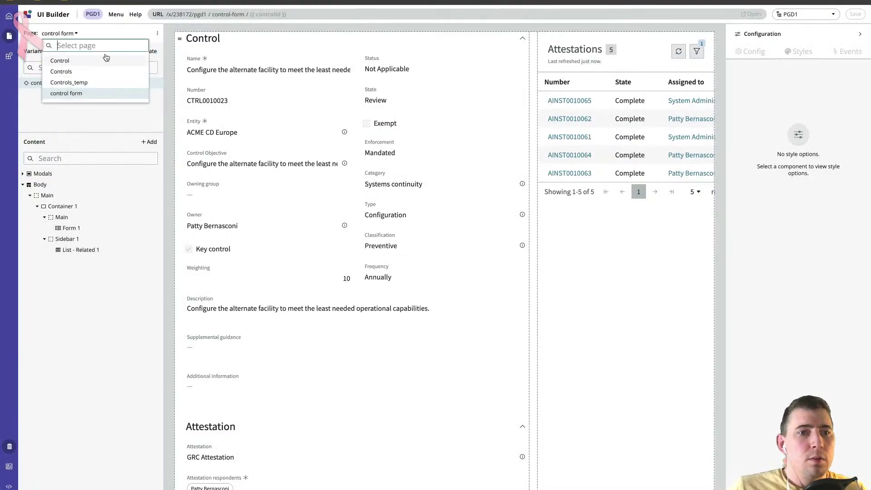
click(157, 33)
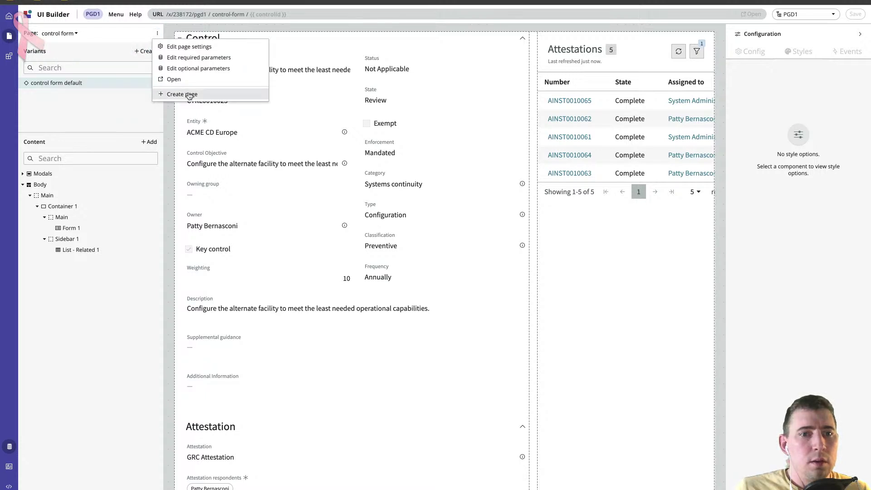
click(183, 95)
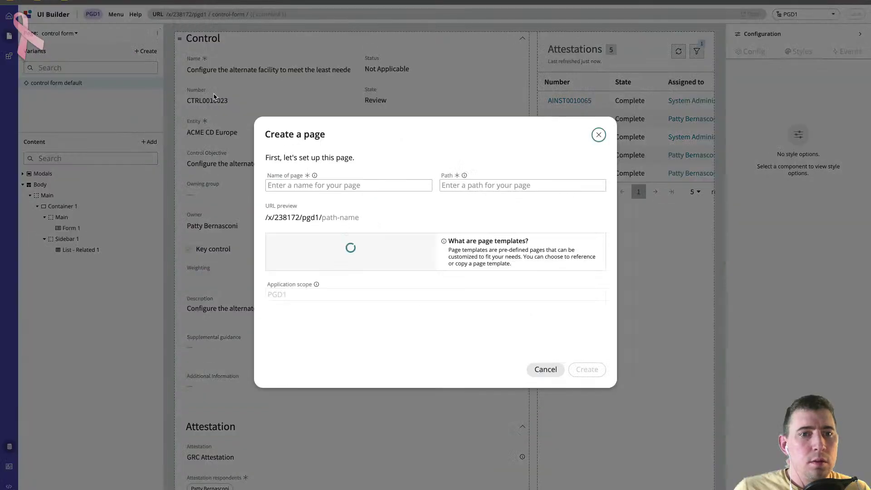
click(368, 190)
text(Attestessment)
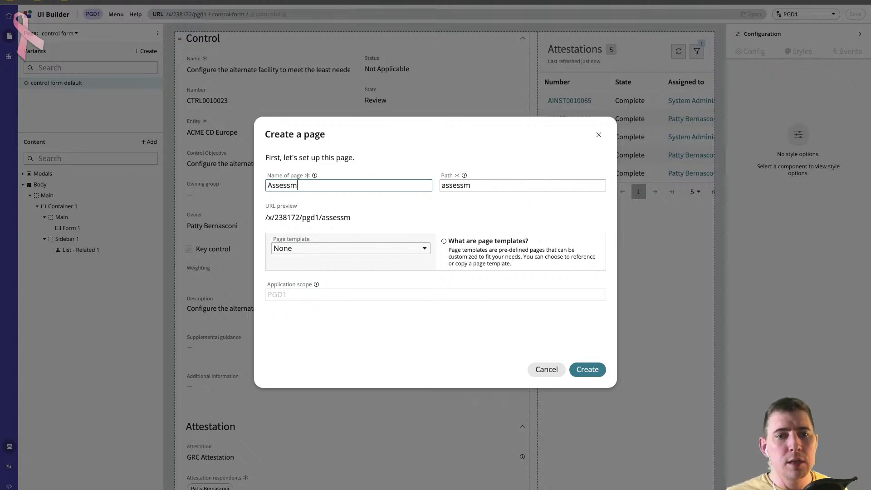
click(449, 219)
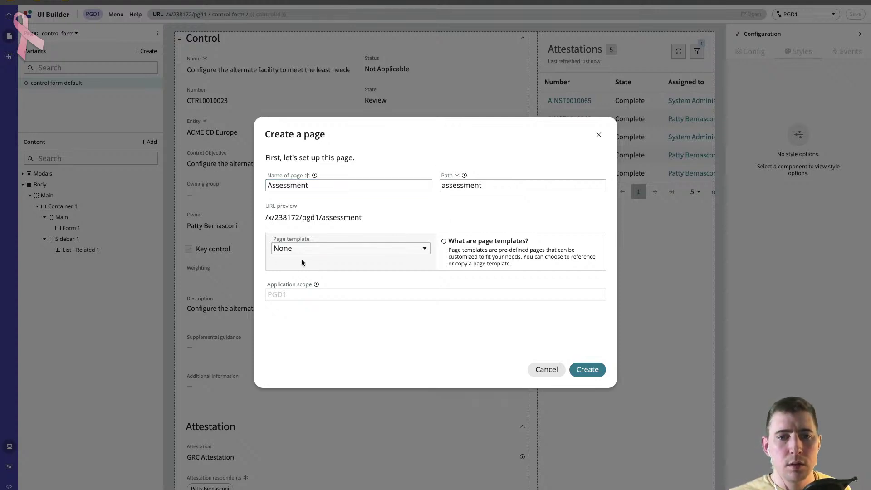
click(390, 250)
scroll(352, 345, down, 4)
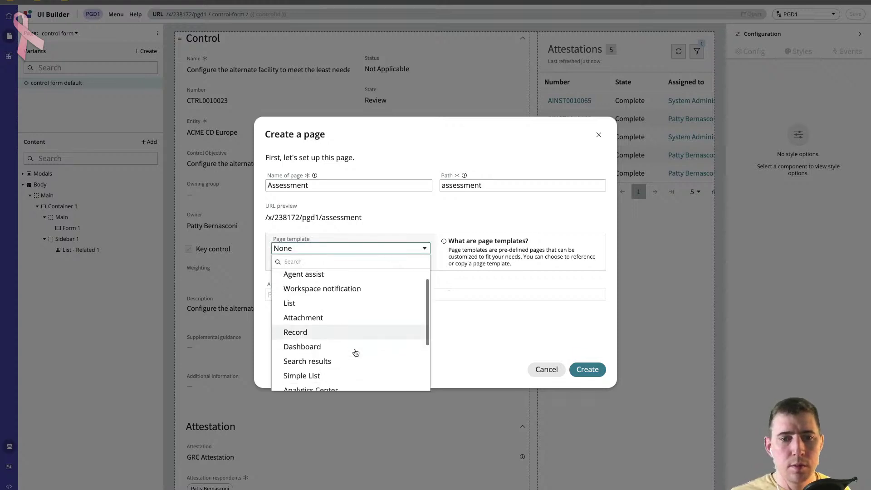
scroll(334, 347, up, 4)
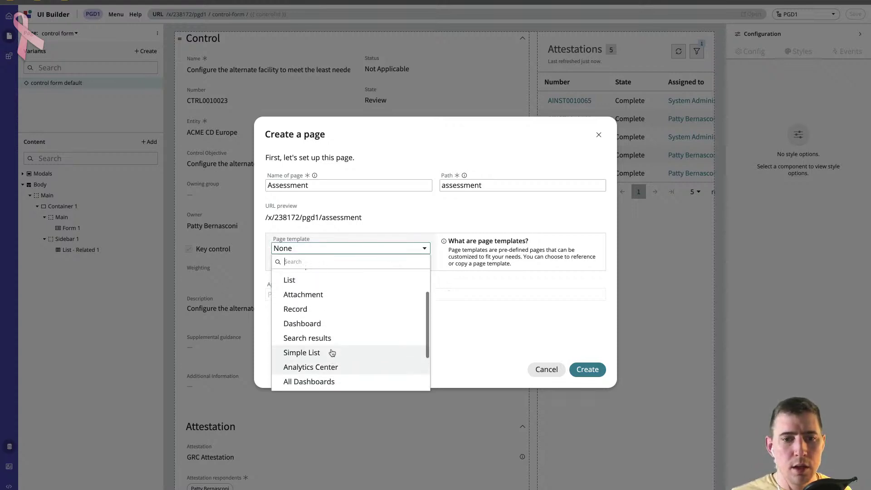
click(587, 369)
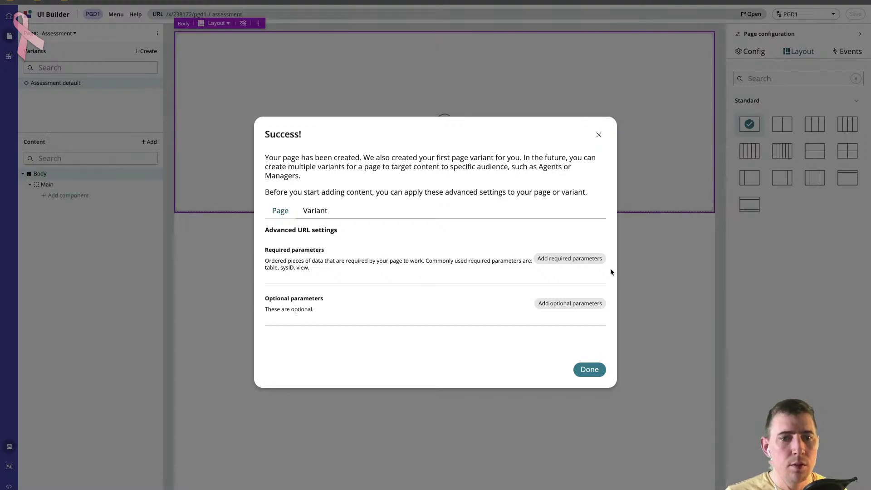
Add the required parameters instanceId and metricType to the Assessment page and finish the page setup.
click(589, 259)
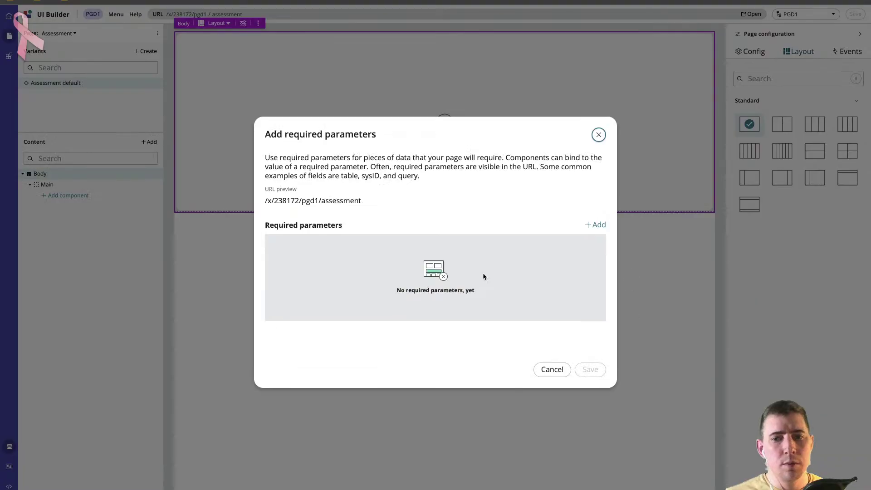
click(603, 231)
text(instanceId)
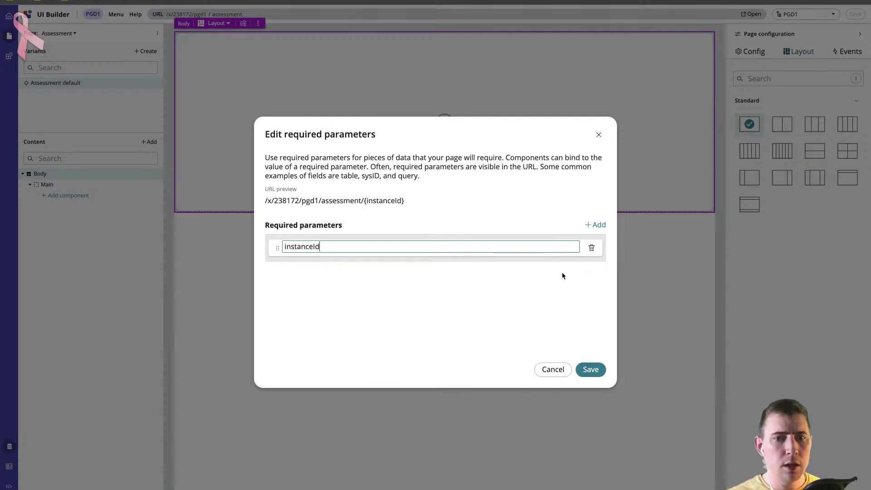
click(585, 231)
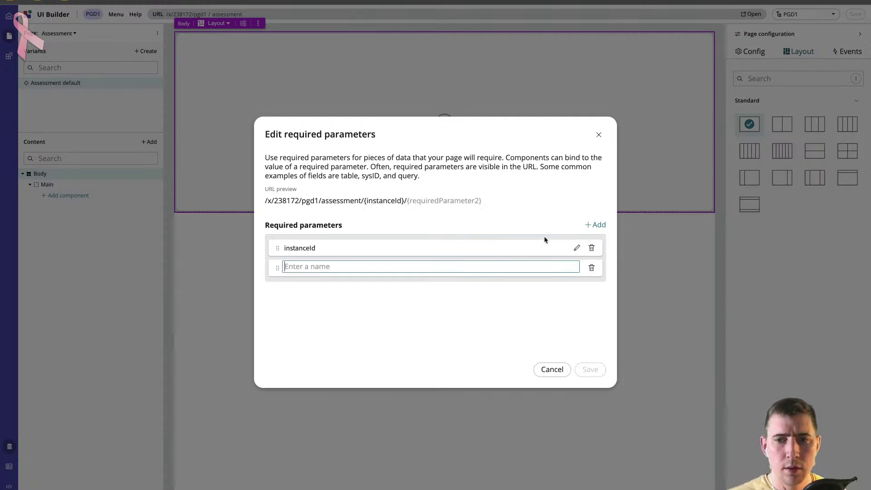
text(metricType)
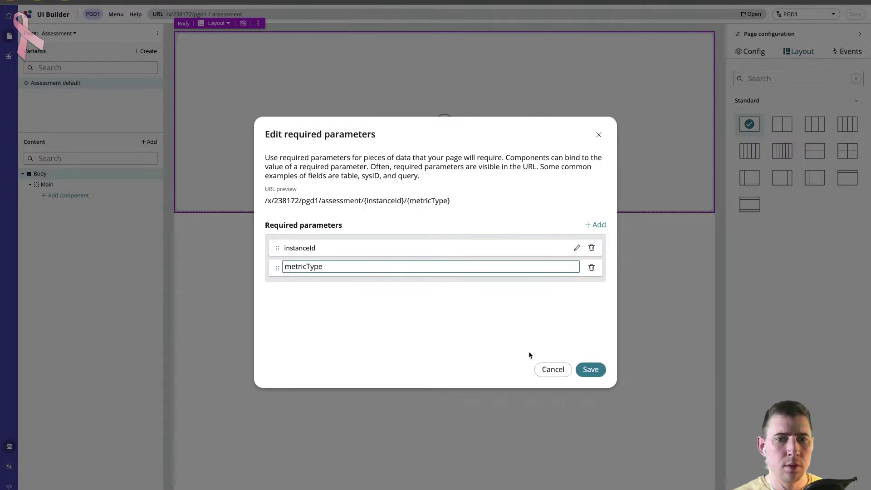
click(587, 357)
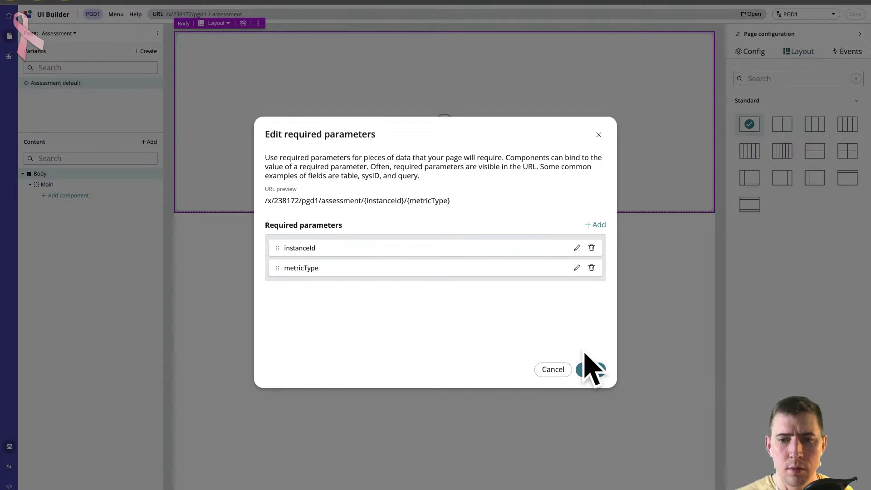
click(591, 370)
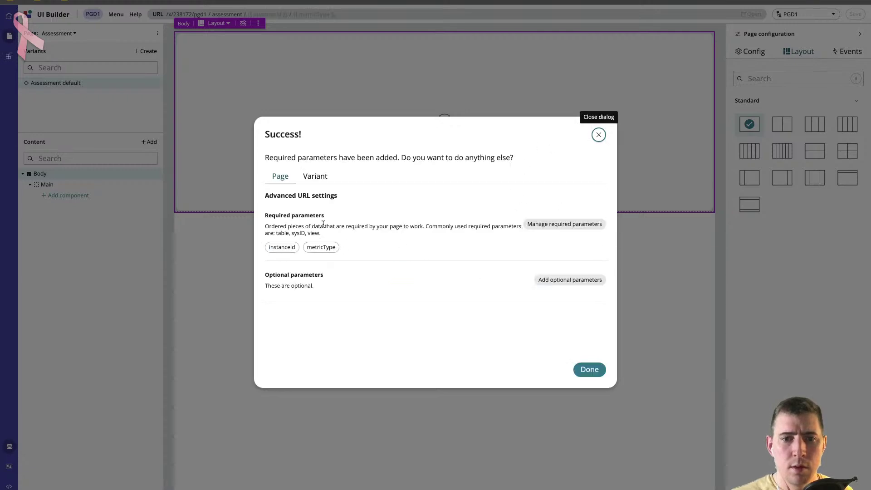
click(589, 370)
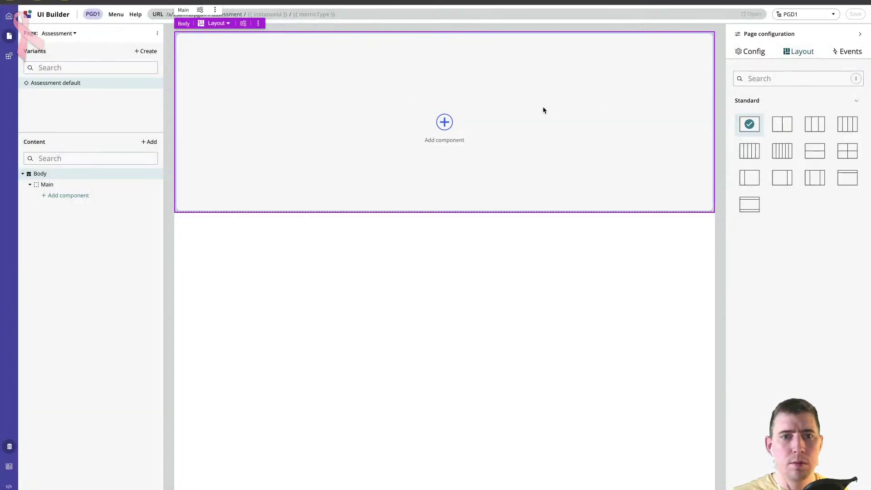
Add a Container to the Main section of the Assessment page.
click(445, 121)
click(454, 121)
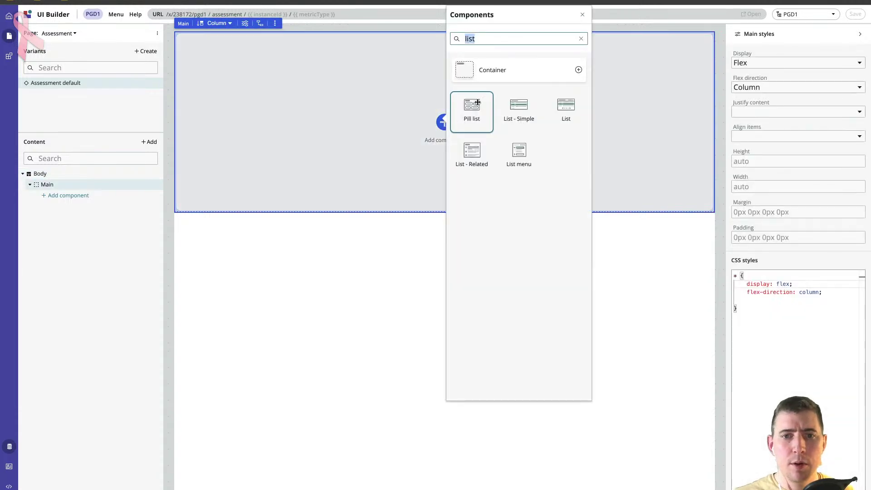
click(495, 74)
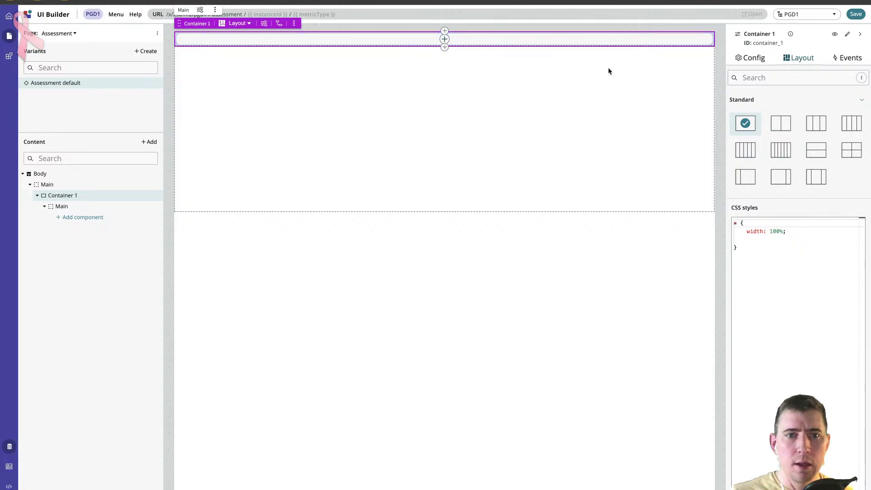
Find the iFrame component and add it inside Container 1 on the Assessment page.
click(79, 217)
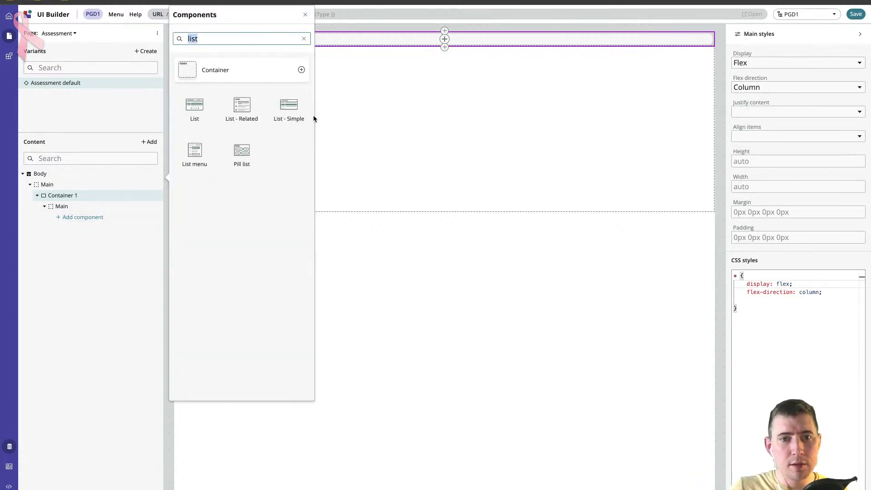
click(305, 39)
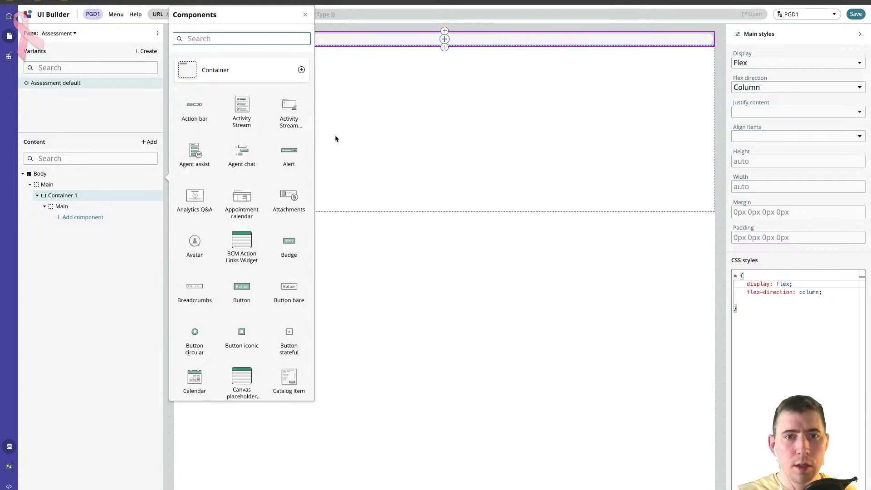
scroll(250, 211, down, 1)
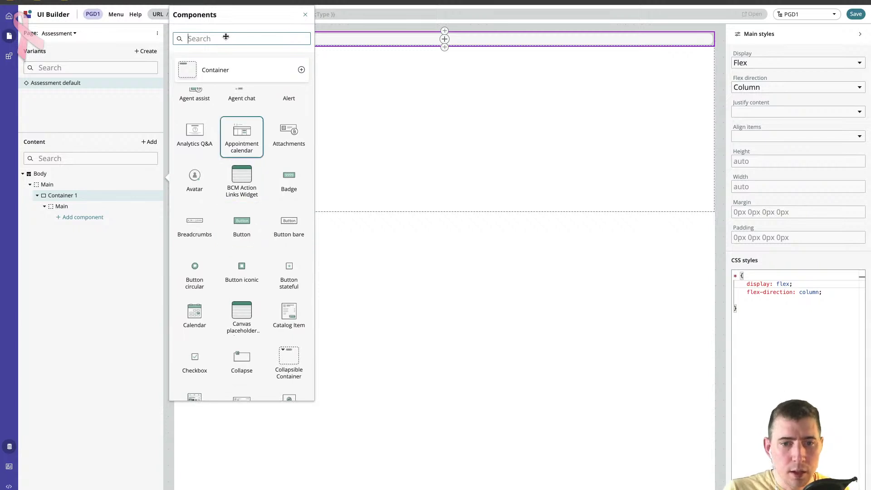
text(iframe)
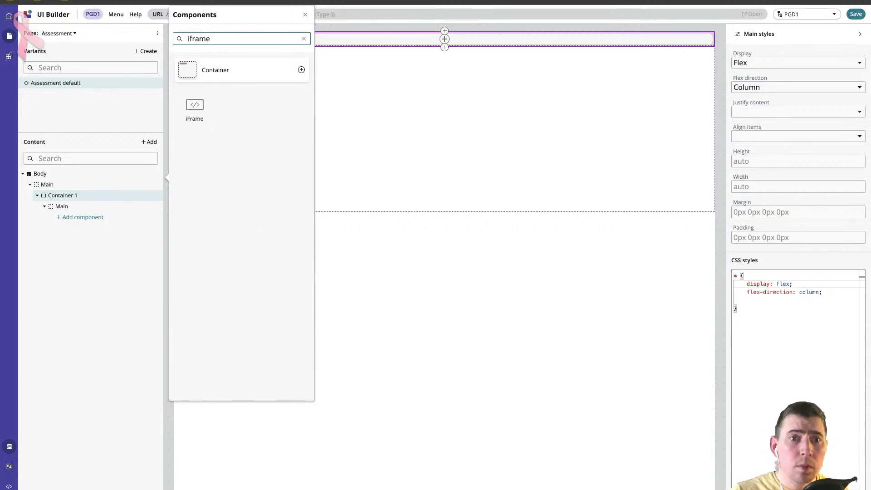
click(195, 107)
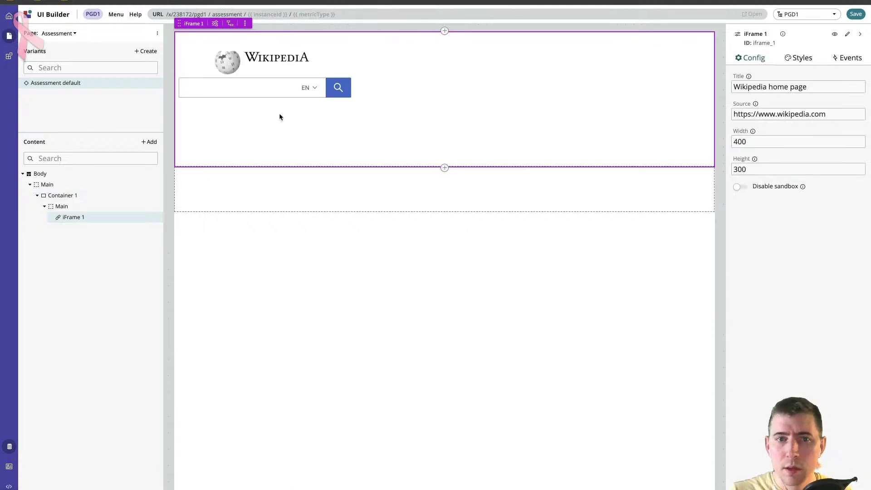
Set the iFrame's title to Attestation and clear its Source URL.
triple_click(812, 87)
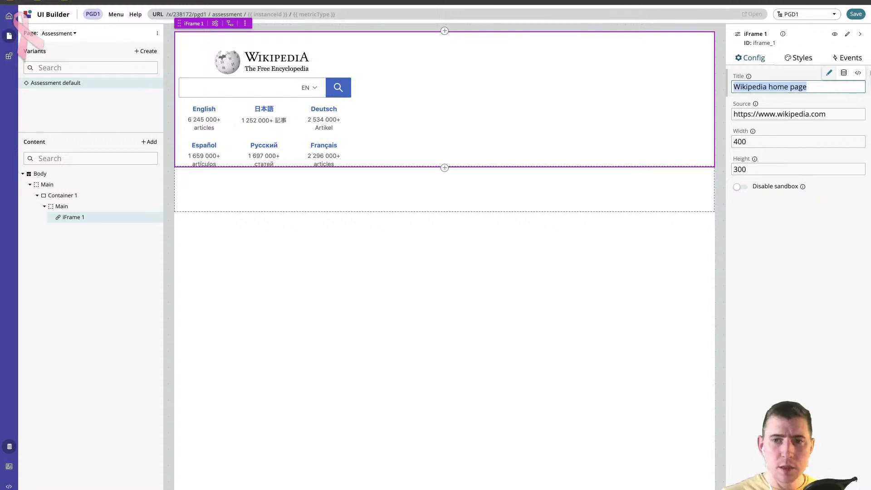
text(A)
click(830, 72)
click(835, 114)
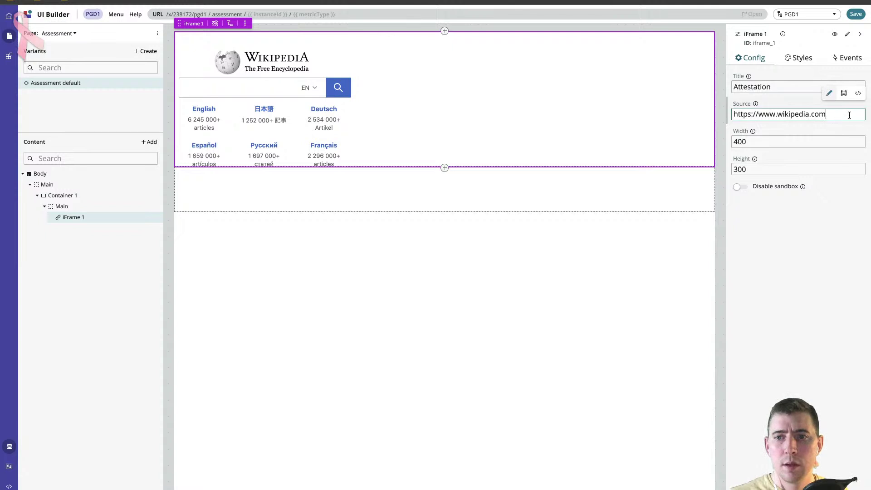
triple_click(849, 114)
key(BackSpace)
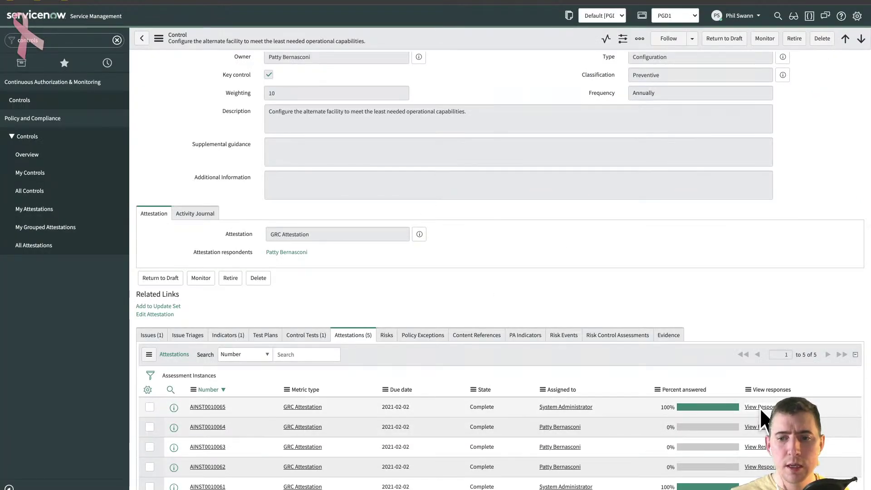
Open the UI Actions list and filter it by names starting with view response.
click(80, 43)
text(ui acti)
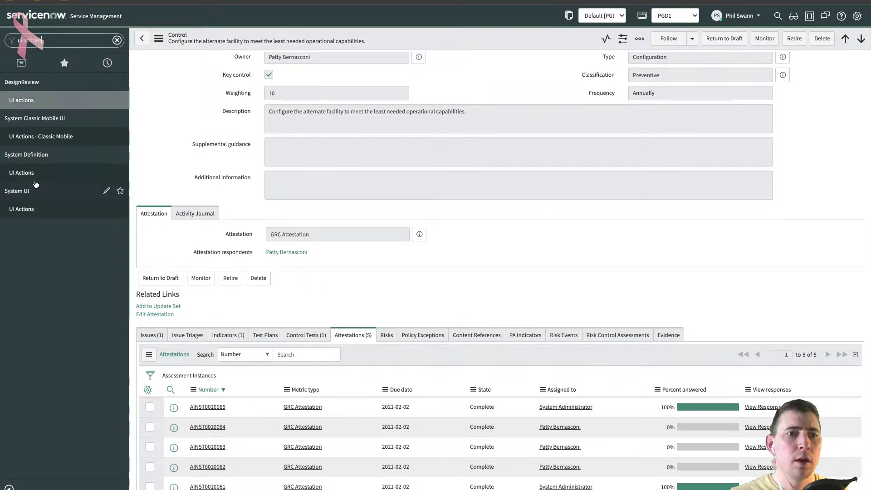
key(Return)
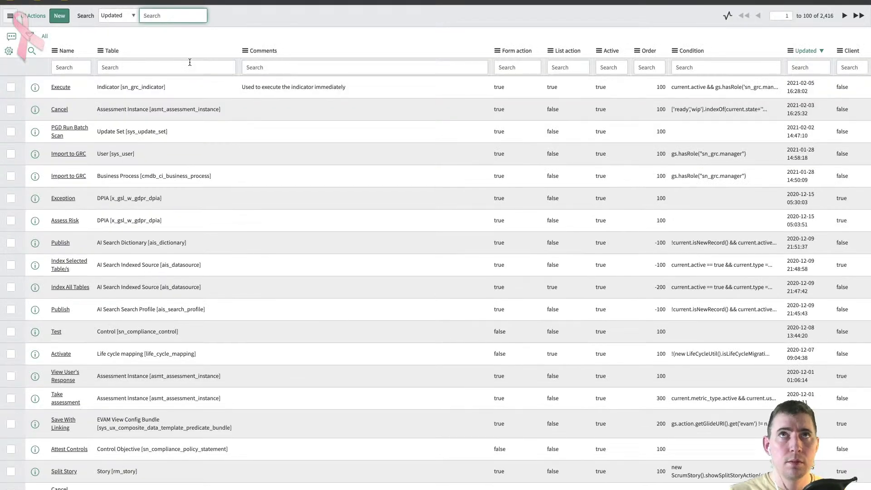
click(78, 63)
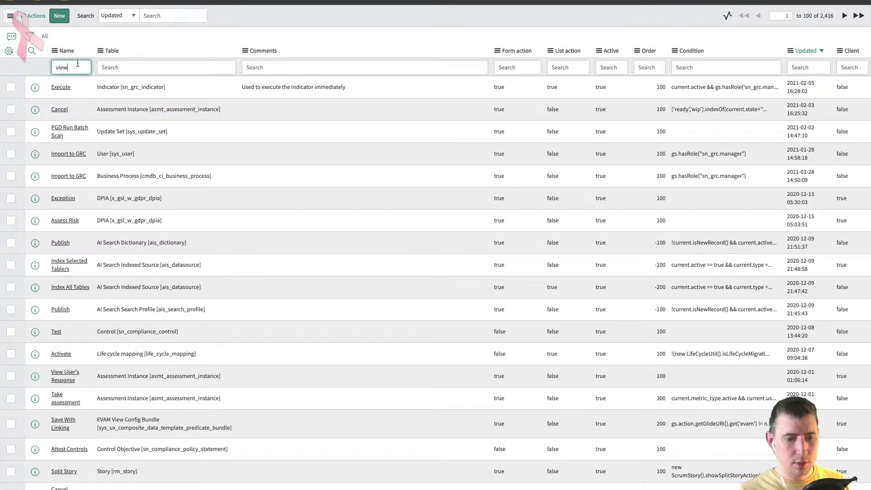
text(view response)
key(Return)
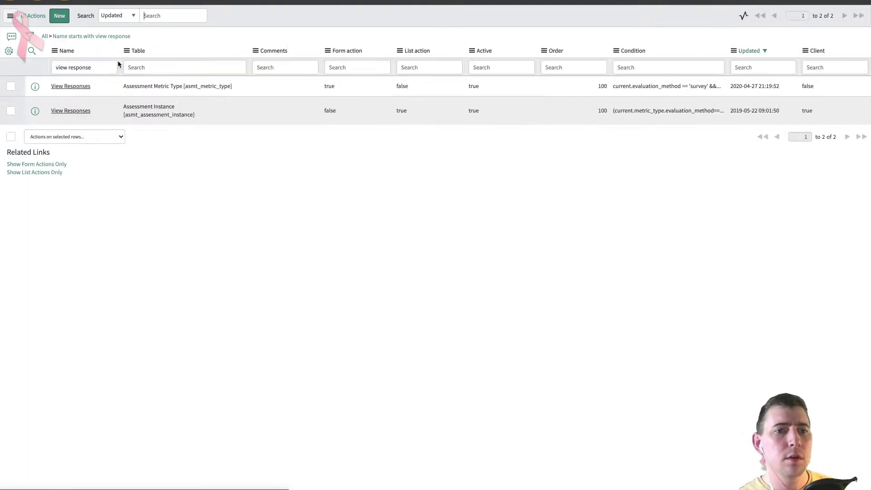
Open the View Responses UI action for the Assessment Instance table and select the url expression in its showResponse script.
click(86, 111)
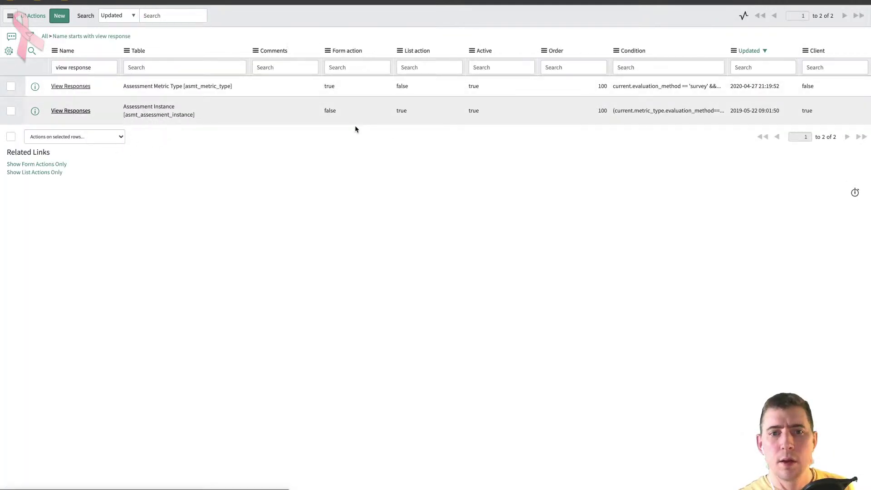
scroll(304, 178, down, 4)
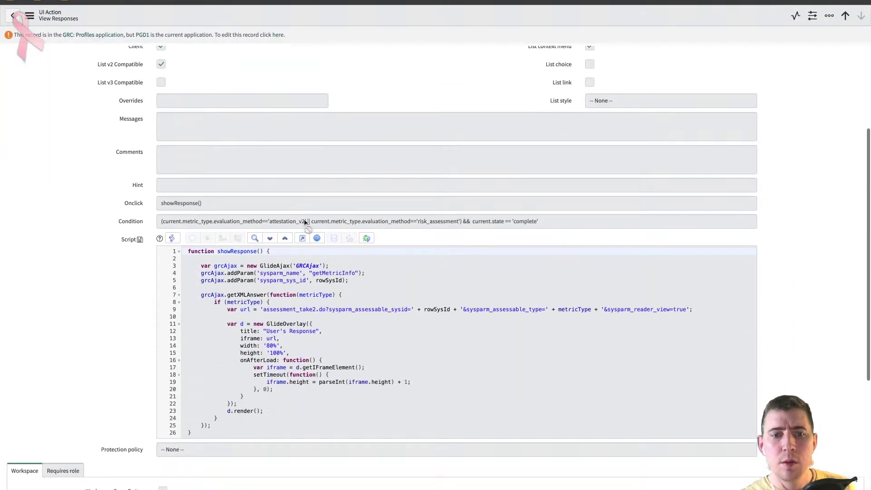
drag(265, 280, 683, 282)
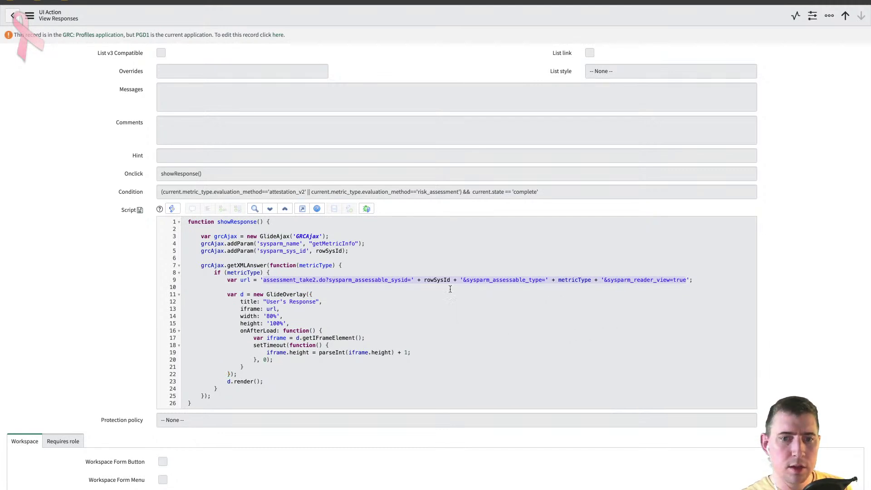
click(330, 281)
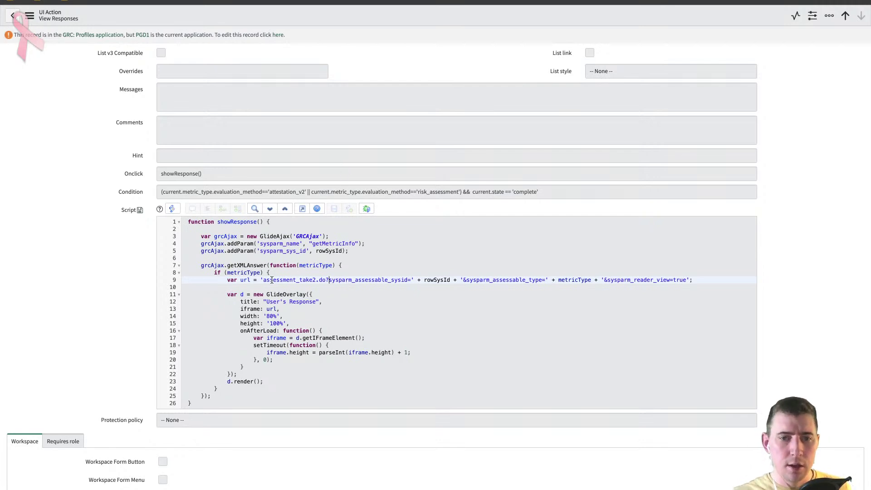
key(ctrl+z)
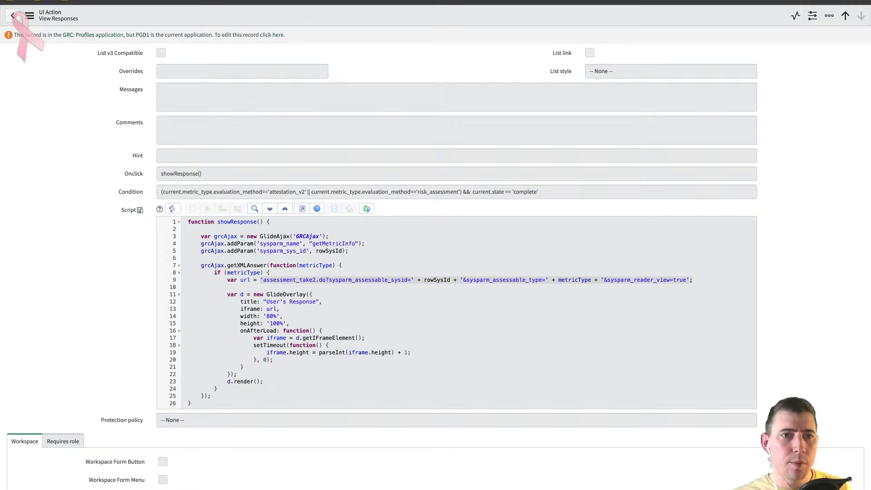
Reload the control form, open the View Responses overlay of attestation AINST0010065, and close it.
click(13, 15)
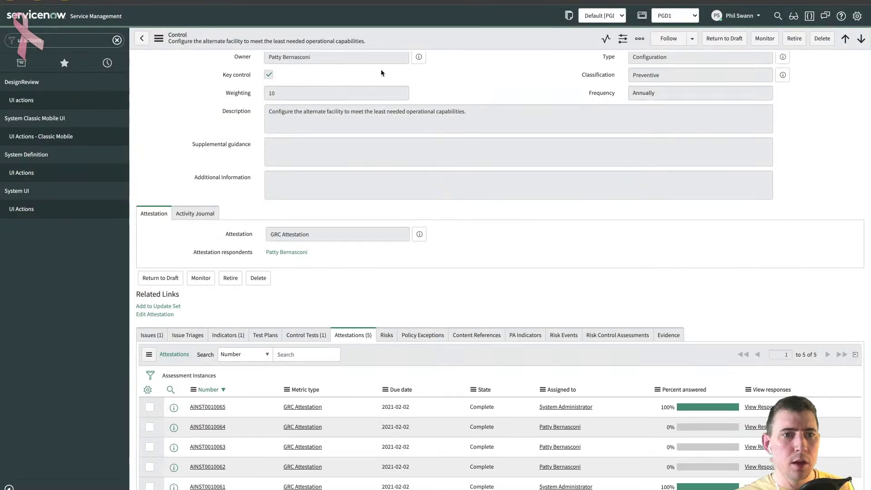
right_click(390, 37)
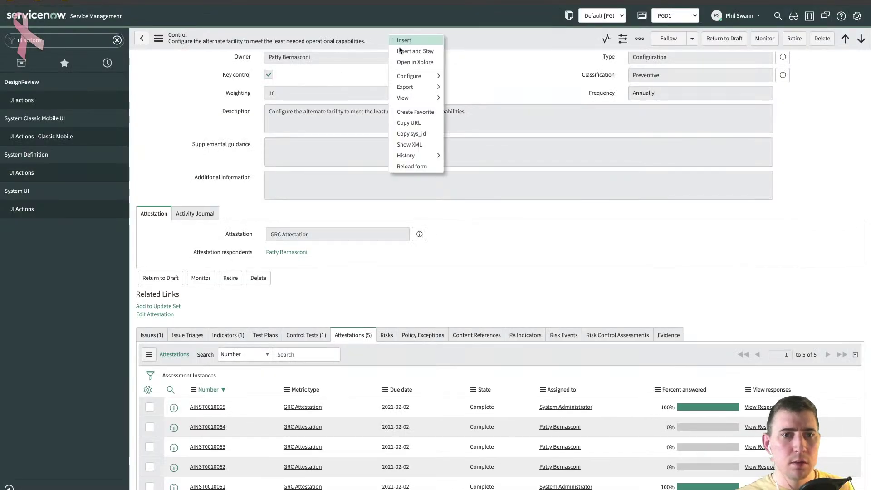
click(412, 167)
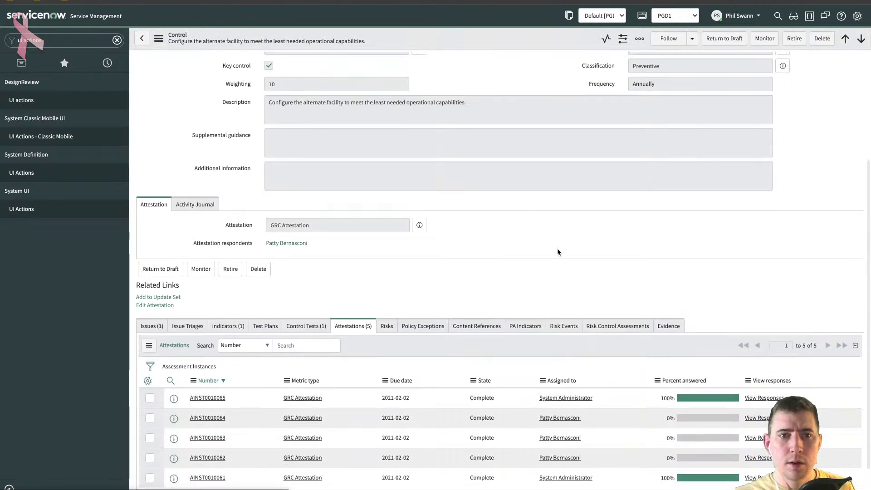
click(761, 398)
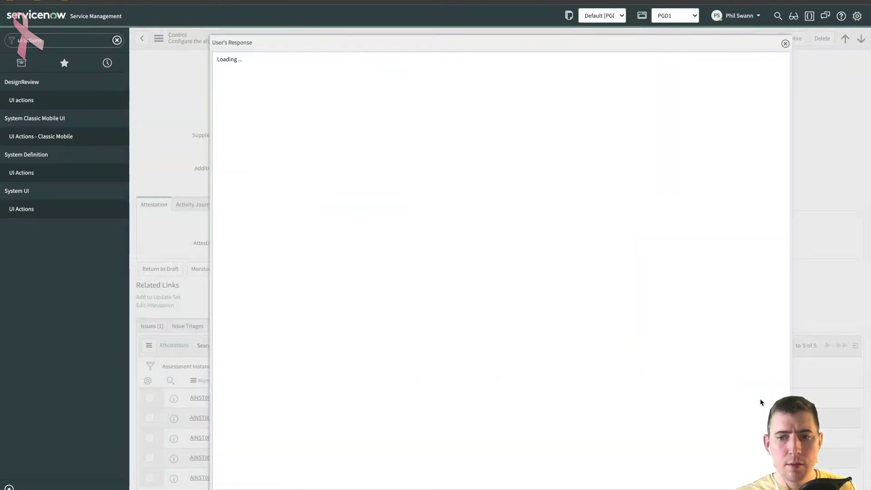
click(786, 43)
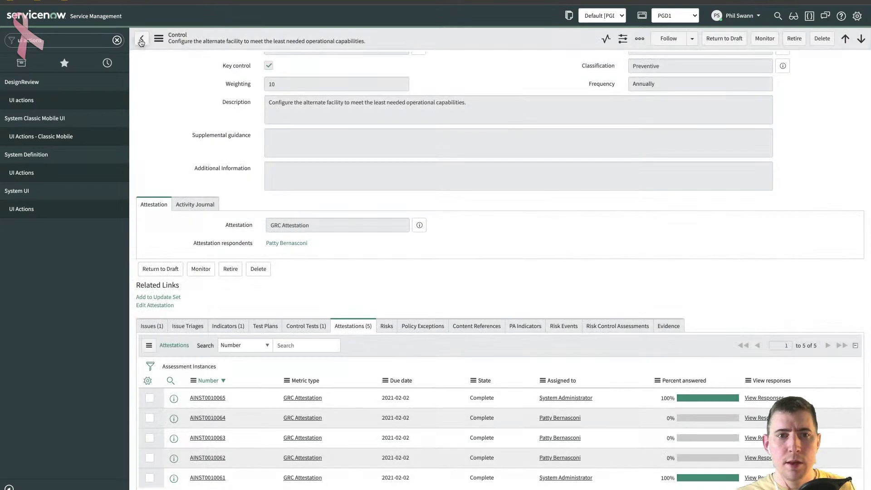
Return to the control form from the UI Actions list and check the loaded GRC Attestation response of AINST0010065.
click(142, 42)
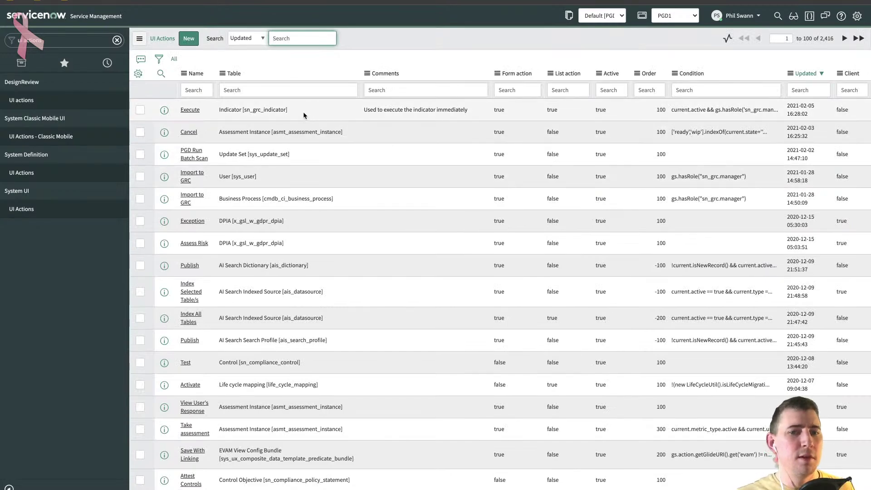
click(342, 62)
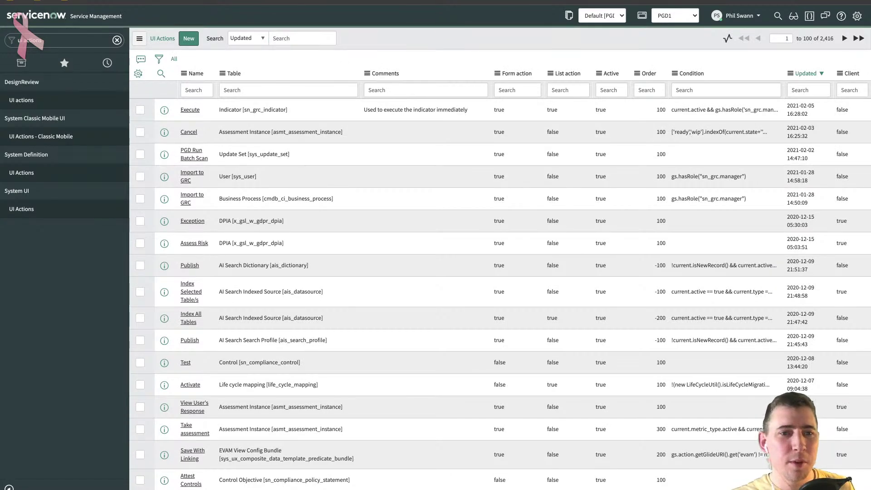
key(alt+Right)
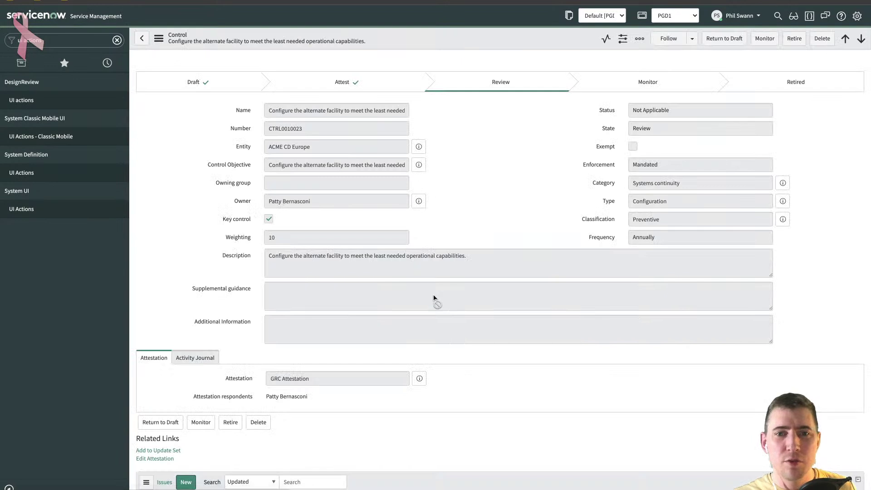
scroll(488, 300, down, 4)
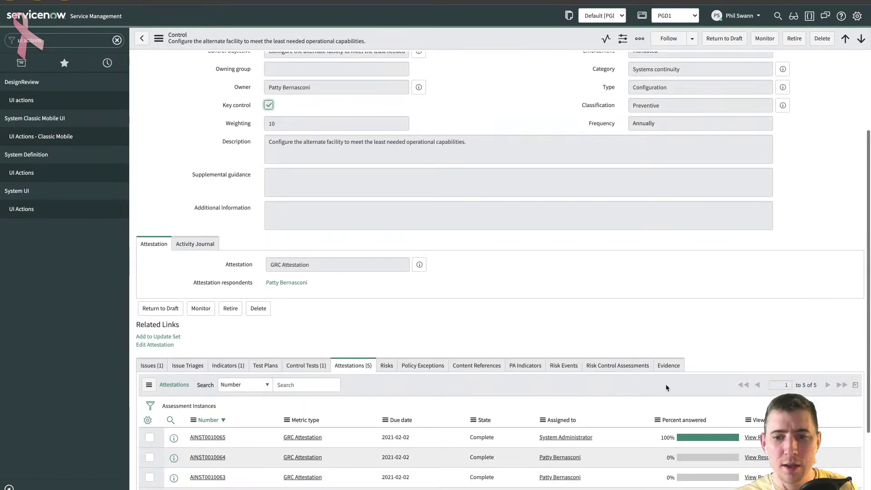
click(751, 437)
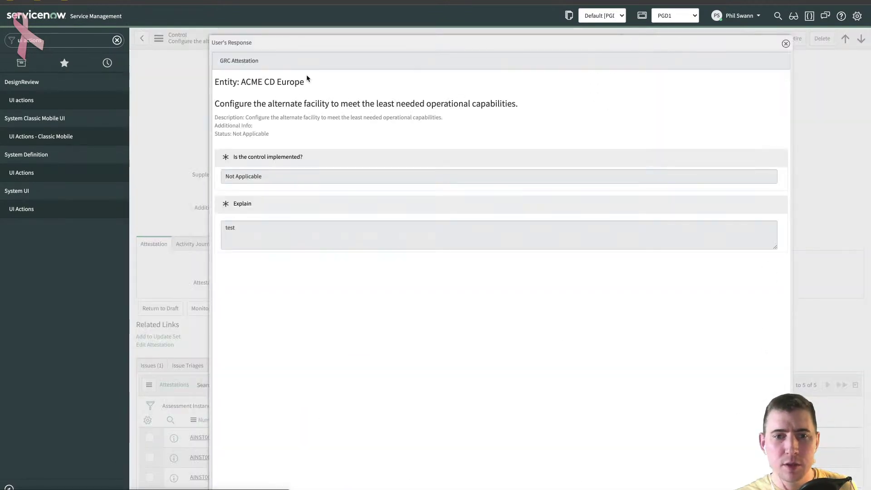
click(786, 43)
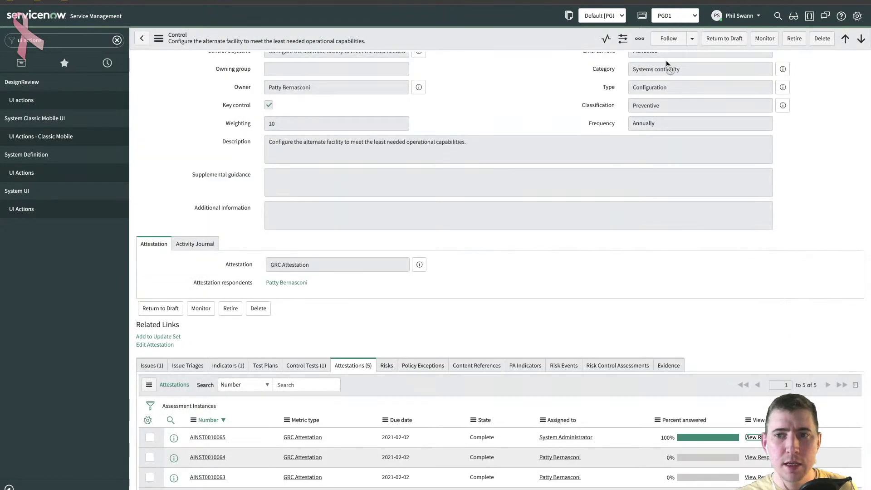
Go back to the UI Actions list and filter the names by view response again.
click(141, 38)
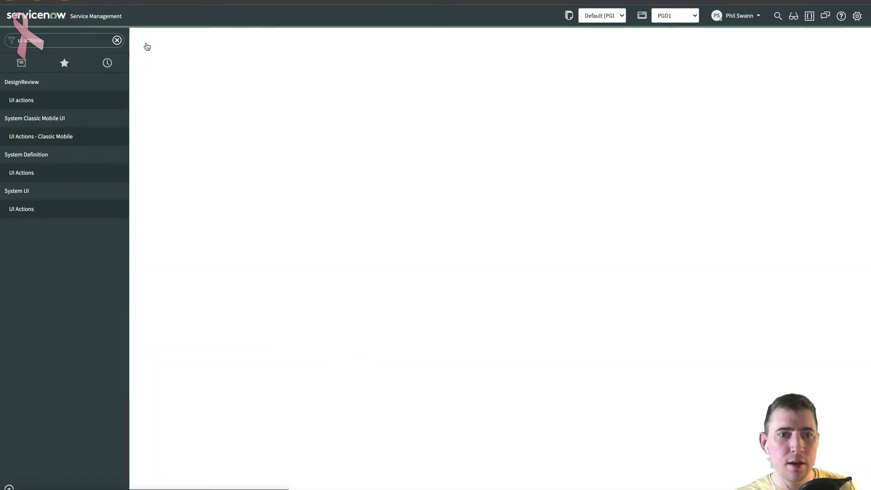
click(107, 63)
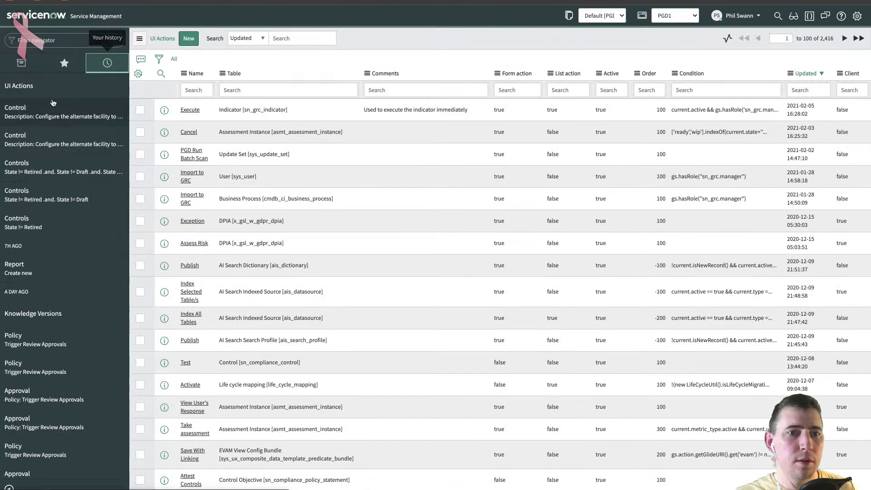
click(48, 93)
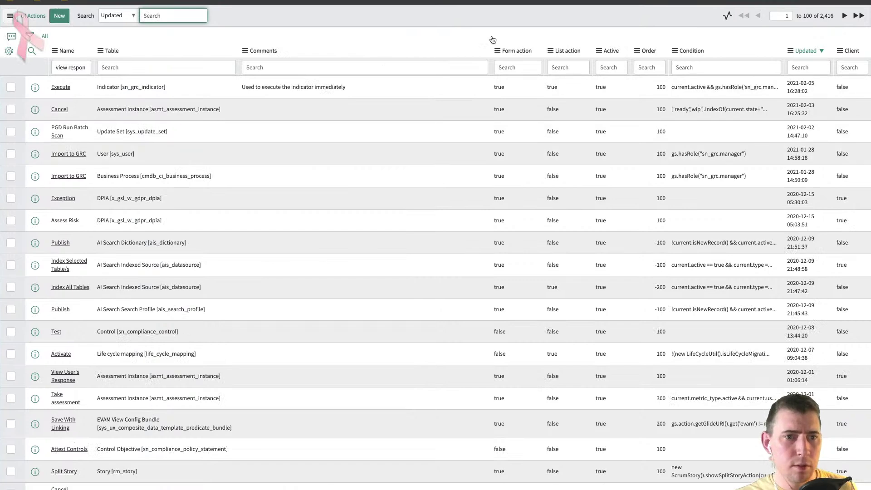
text(se)
key(Return)
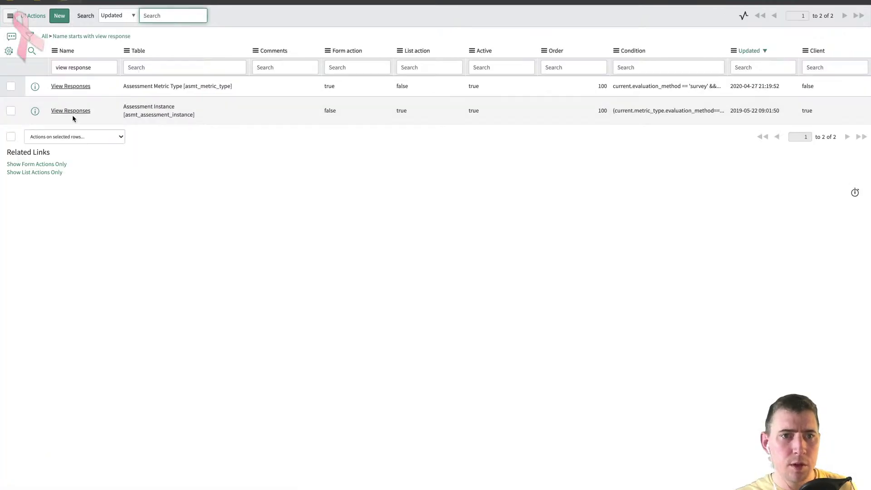
Reopen the Assessment Instance View Responses action and examine how its script builds the assessment_take2.do URL and its parameters.
click(67, 112)
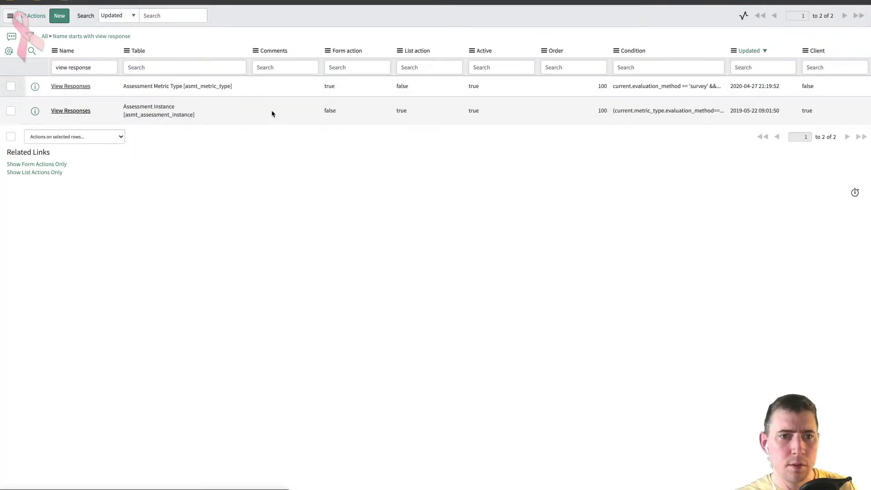
scroll(364, 294, down, 3)
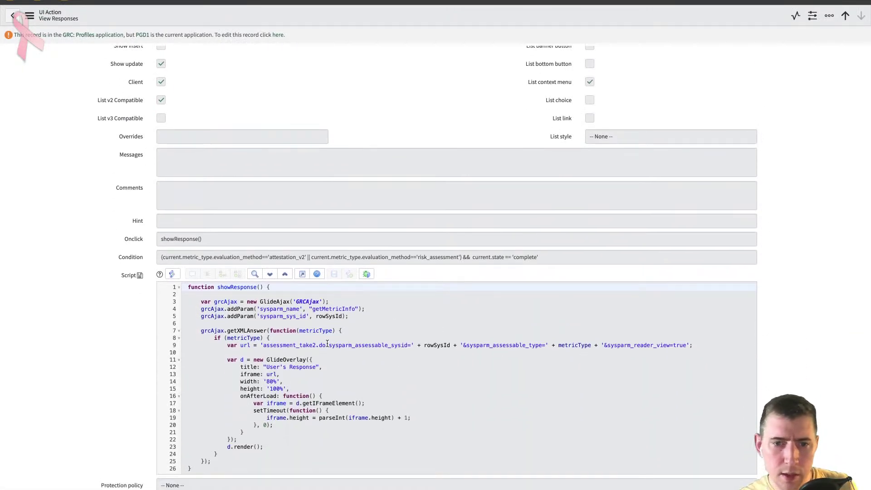
drag(257, 345, 552, 350)
drag(643, 363, 678, 352)
click(408, 349)
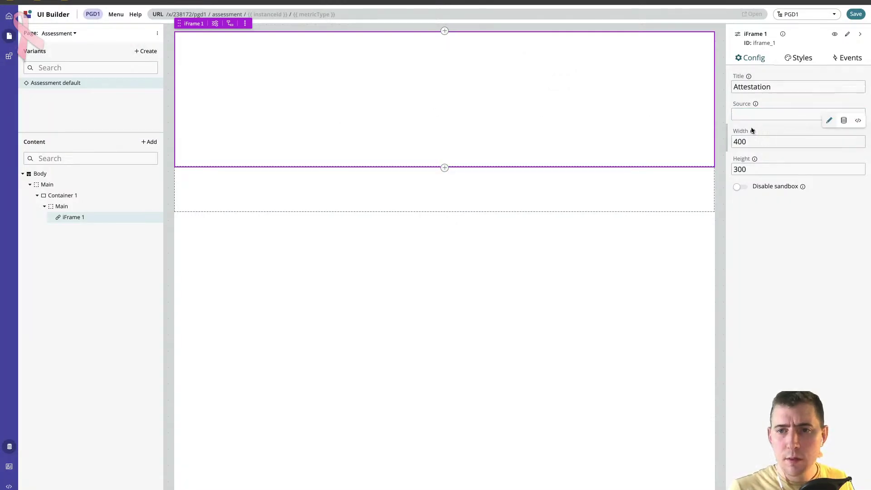
click(774, 117)
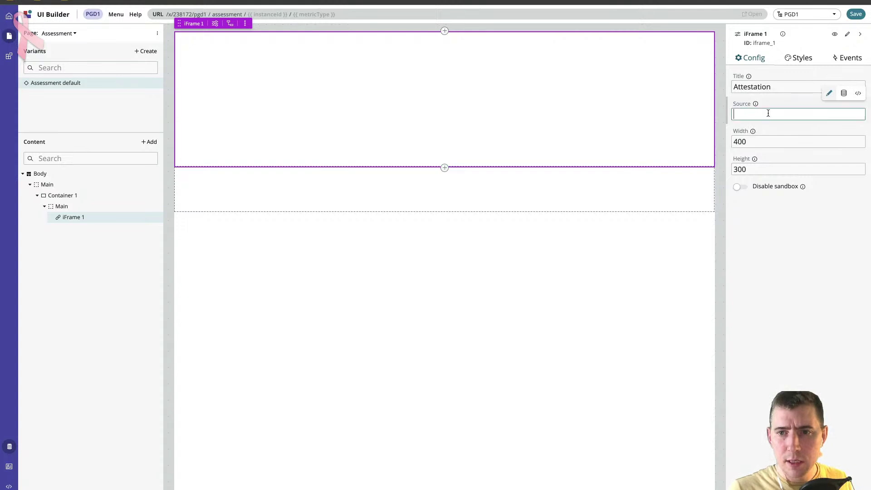
click(844, 94)
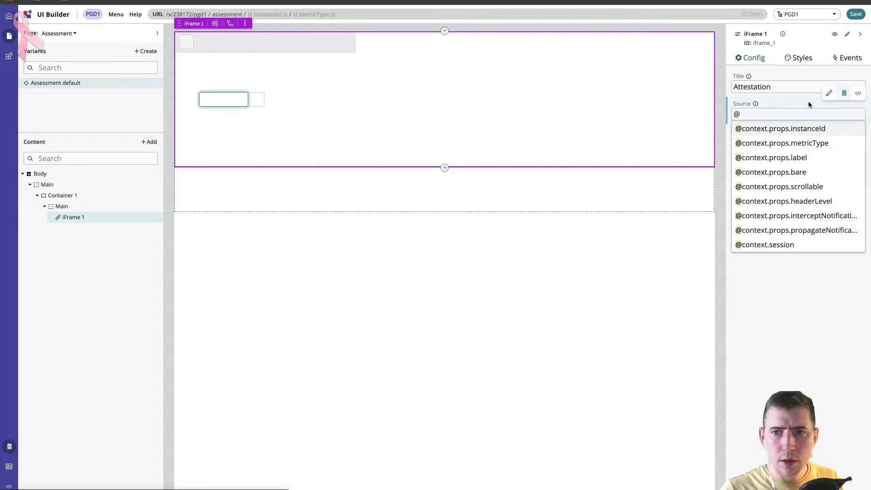
key(Escape)
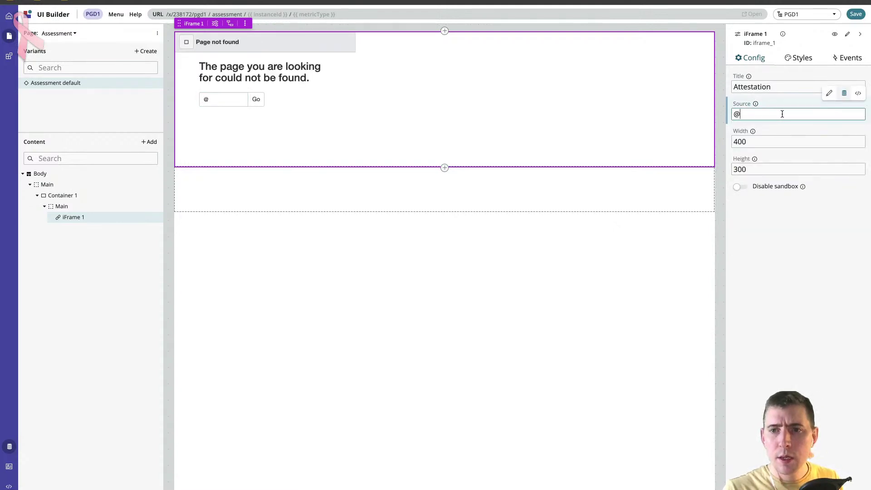
key(XF86AudioRaiseVolume)
click(783, 114)
key(BackSpace)
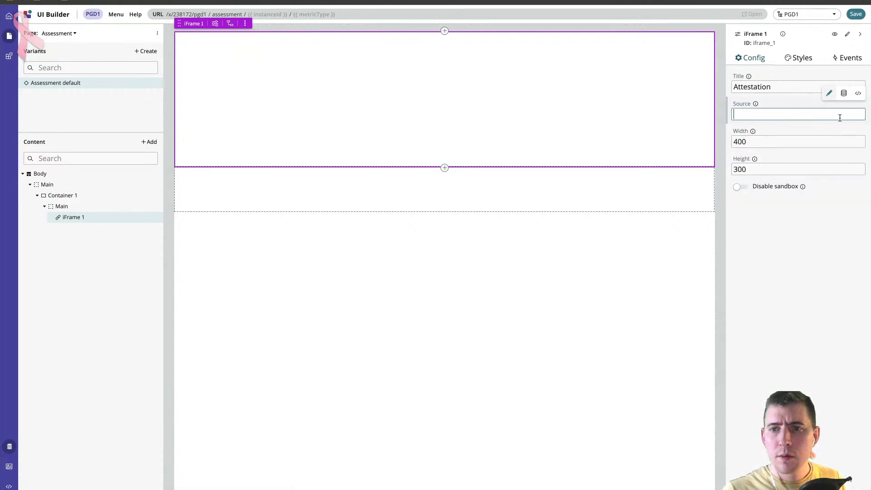
Script the iFrame's Source to return the copied assessment_take2.do URL expression, and remove the duplicate opening quote.
click(755, 104)
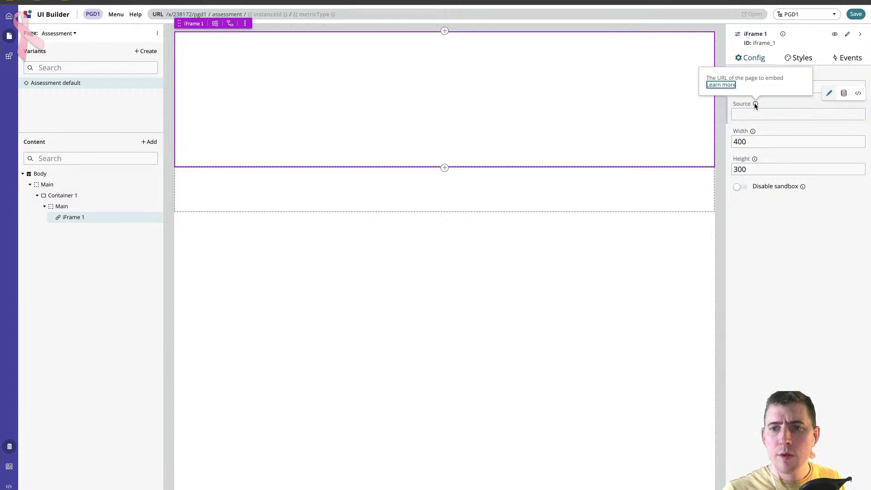
click(755, 113)
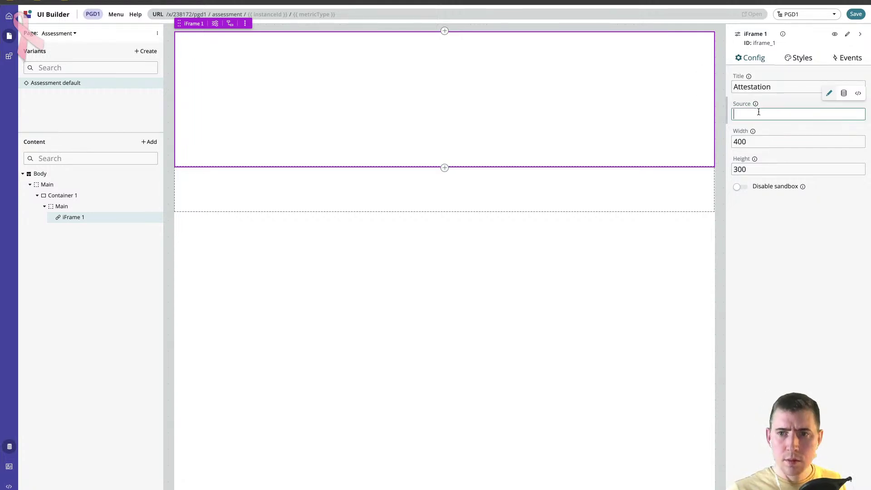
click(858, 93)
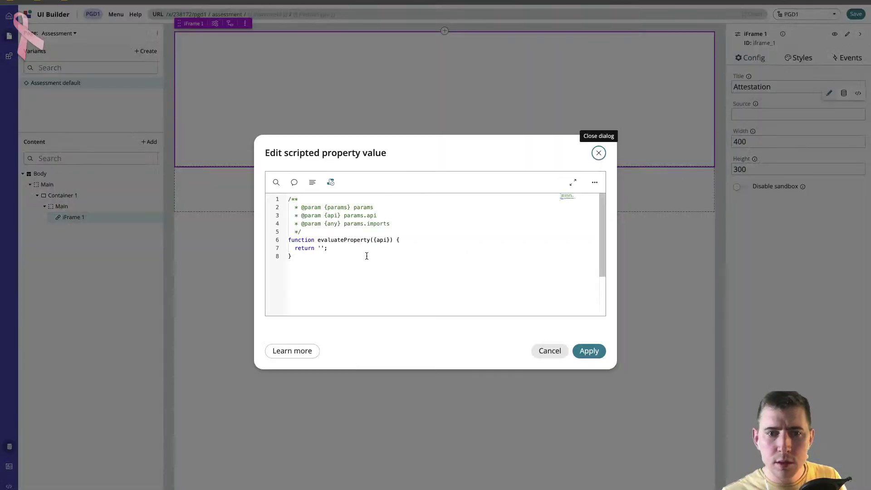
click(321, 251)
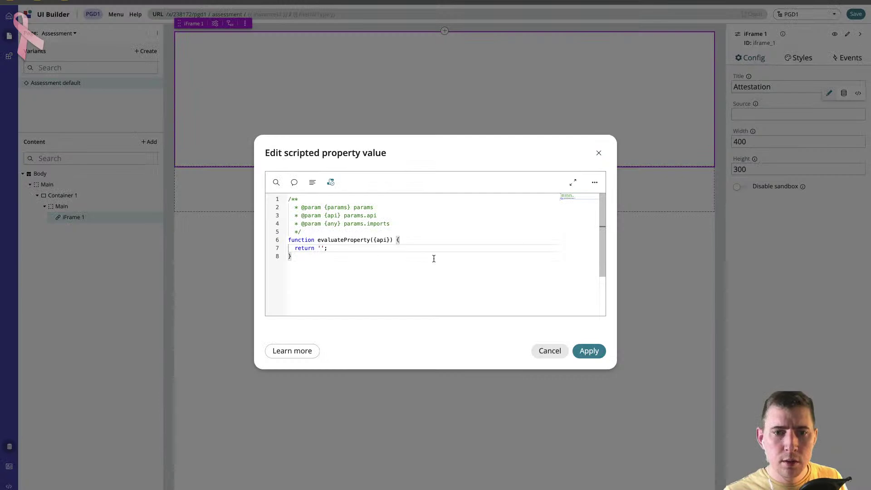
key(ctrl+v)
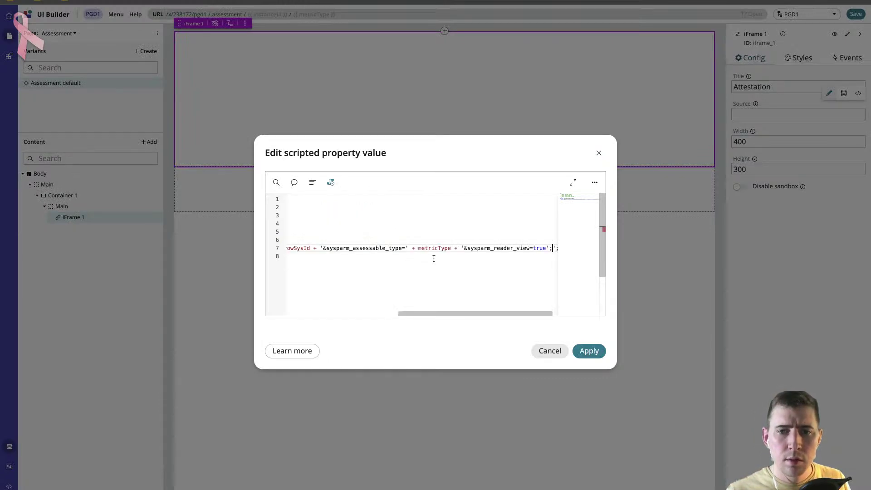
key(Home)
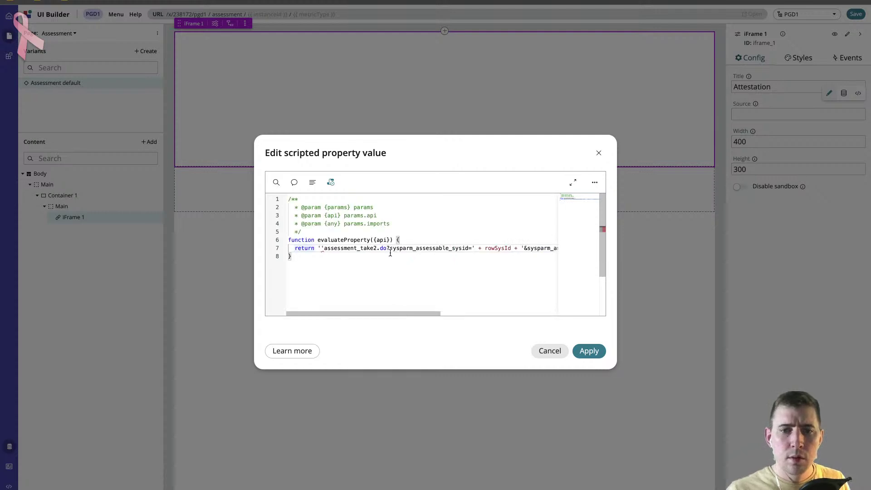
click(323, 250)
key(BackSpace)
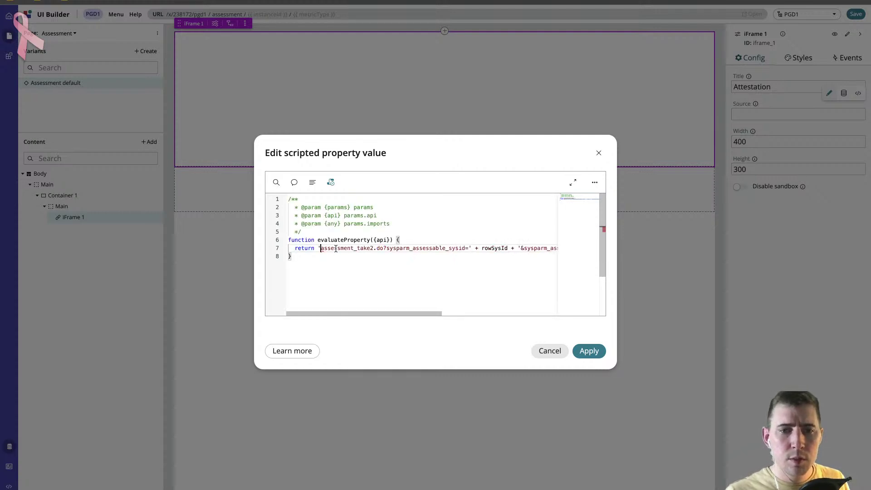
Replace the rowSysId concatenation after sysparm_assessable_sysid= with the hard-coded value a5e2bcca07d2a450be01f03c7c1ed08d.
click(472, 248)
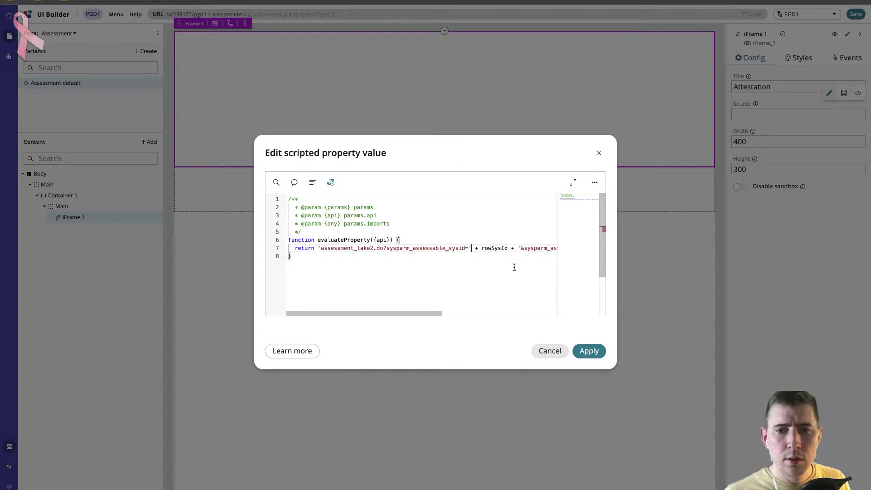
double_click(497, 248)
key(BackSpace)
key(BackSpace)
key(BackSpace)
key(BackSpace)
key(BackSpace)
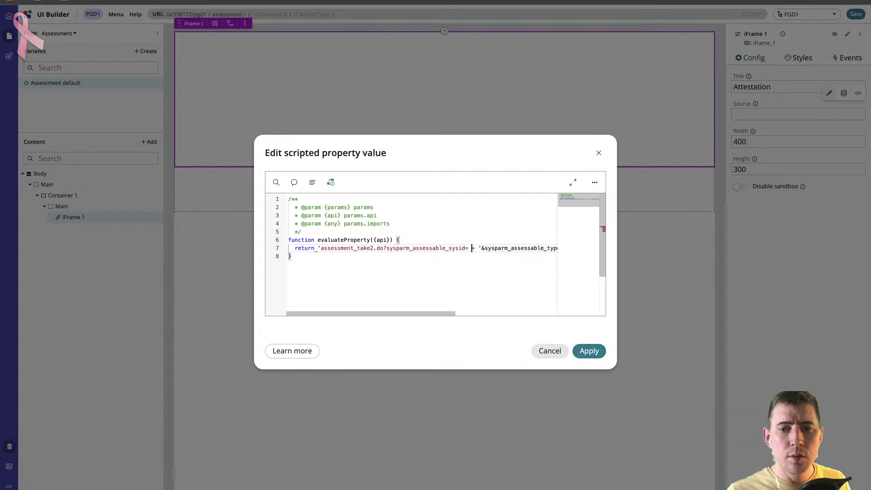
key(BackSpace)
key(BackSpace)
key(BackSpace)
key(BackSpace)
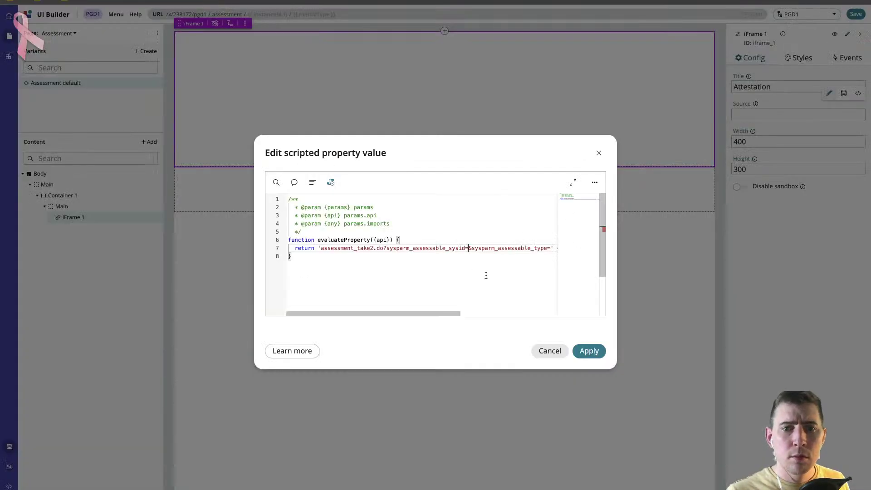
text(a5e2bcca07d2a450be01f03c7c1ed08d)
Remove the metricType concatenation so that sysparm_assessable_type= is followed directly by &sysparm_reader_view within the same string.
key(Right)
key(Right)
key(Right)
key(Right)
key(Right)
key(Right)
key(Right)
key(Right)
key(Right)
key(Right)
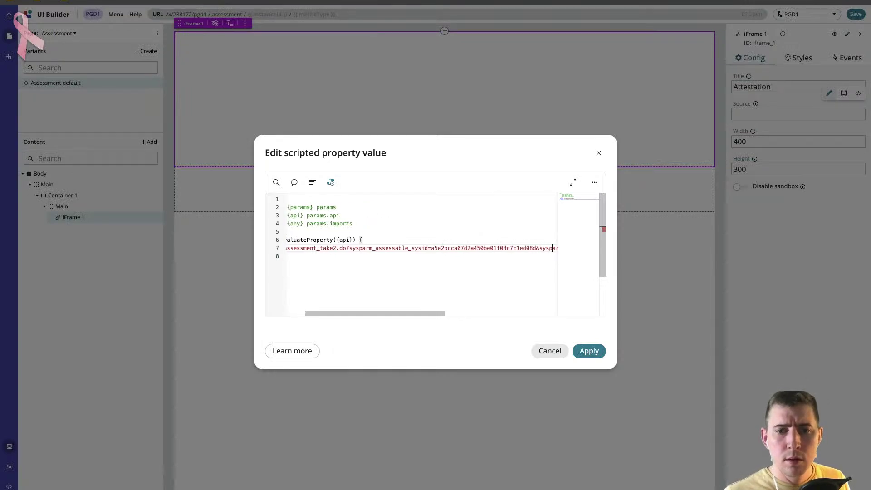
key(Right)
key(Right)
key(Right)
key(Right)
key(Right)
key(Right)
key(Right)
key(Right)
key(Right)
key(Right)
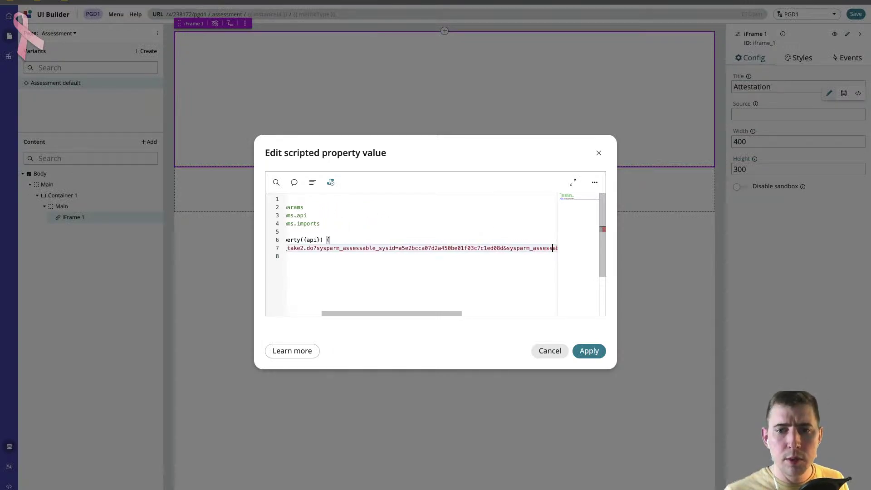
key(Right)
key(Right)
key(Right)
key(Right)
key(Right)
key(Right)
key(Right)
key(Right)
key(Right)
key(Right)
key(Right)
key(Right)
key(Right)
key(Right)
key(Right)
key(Right)
key(Right)
key(Right)
key(Right)
key(Right)
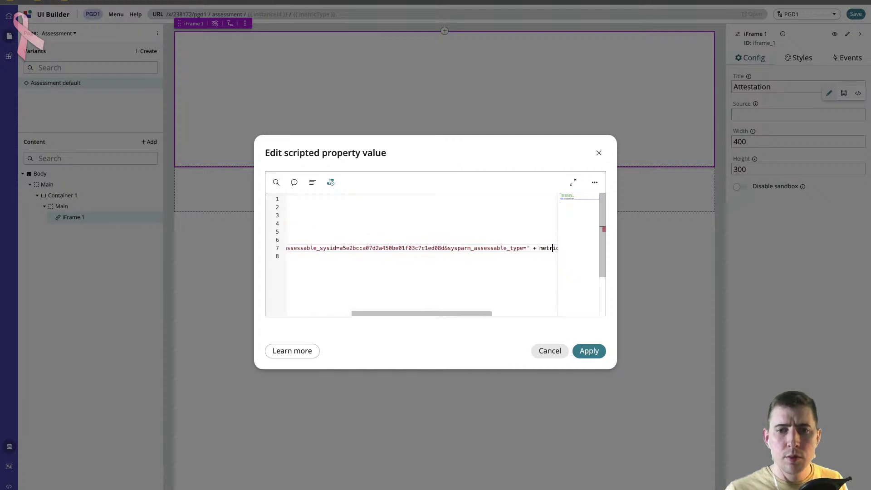
key(Right)
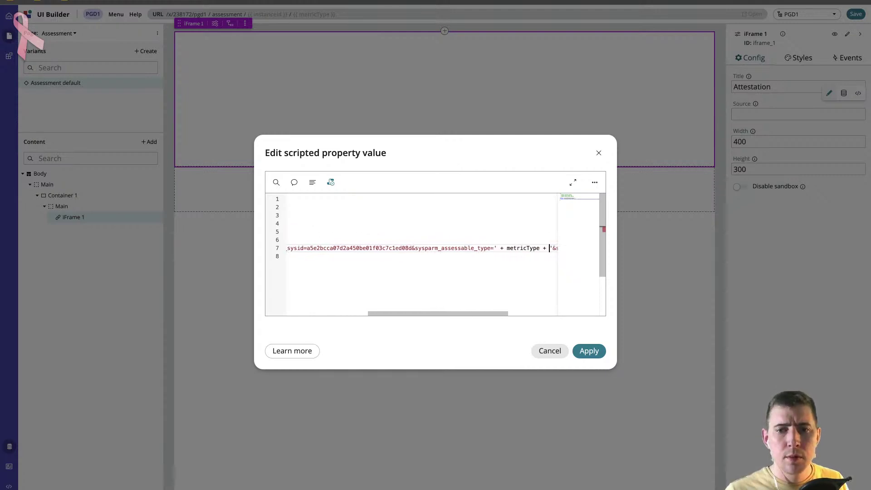
key(BackSpace)
key(BackSpace)
key(BackSpace)
key(BackSpace)
key(BackSpace)
key(BackSpace)
key(BackSpace)
key(BackSpace)
key(BackSpace)
key(BackSpace)
key(BackSpace)
key(BackSpace)
key(BackSpace)
key(BackSpace)
key(BackSpace)
key(BackSpace)
key(BackSpace)
key(BackSpace)
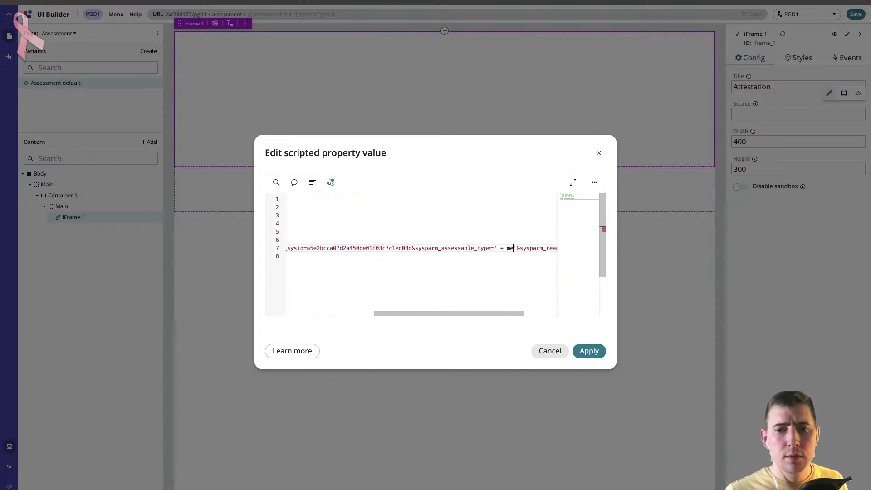
key(BackSpace)
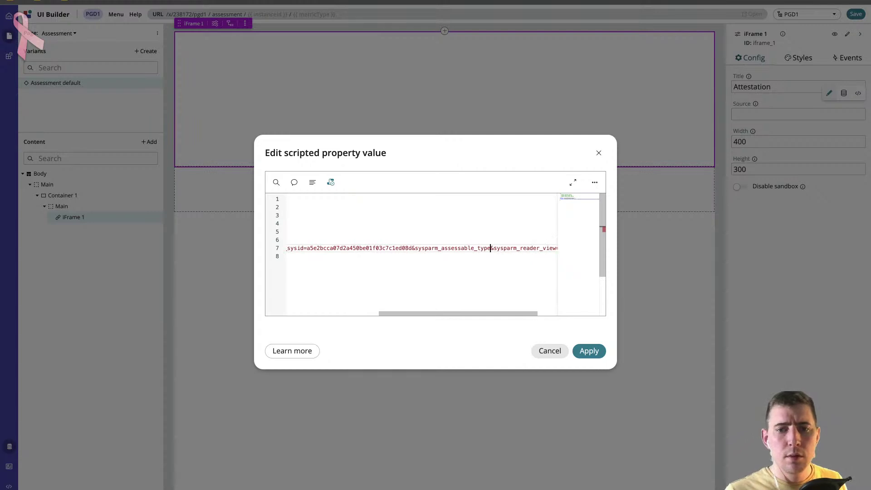
text(=)
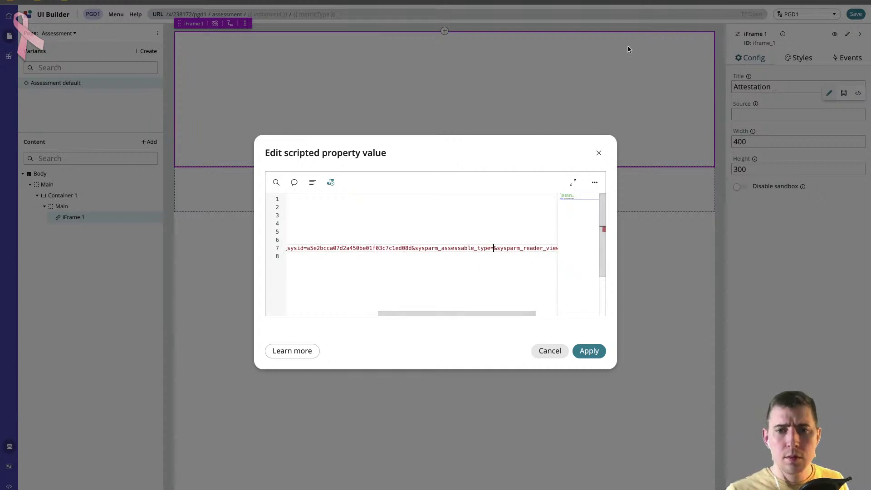
Copy the GRC Attestation's sys_id from the control form and set sysparm_assessable_type to 12c75d12df101200dca6a5f59bf26394 in the Source script.
key(ctrl+Tab)
click(13, 16)
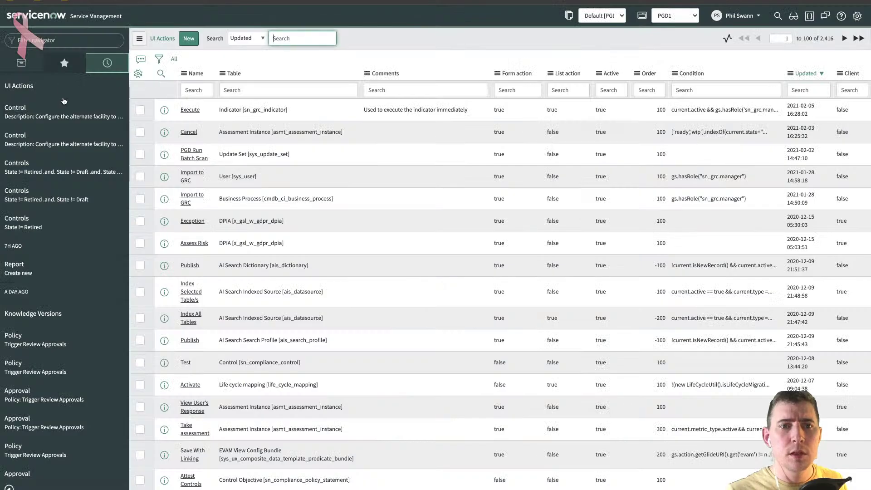
click(64, 114)
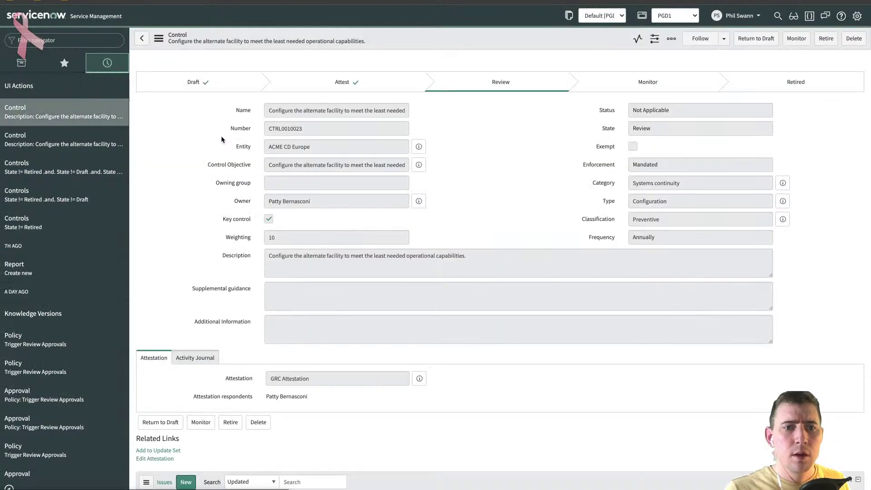
double_click(243, 380)
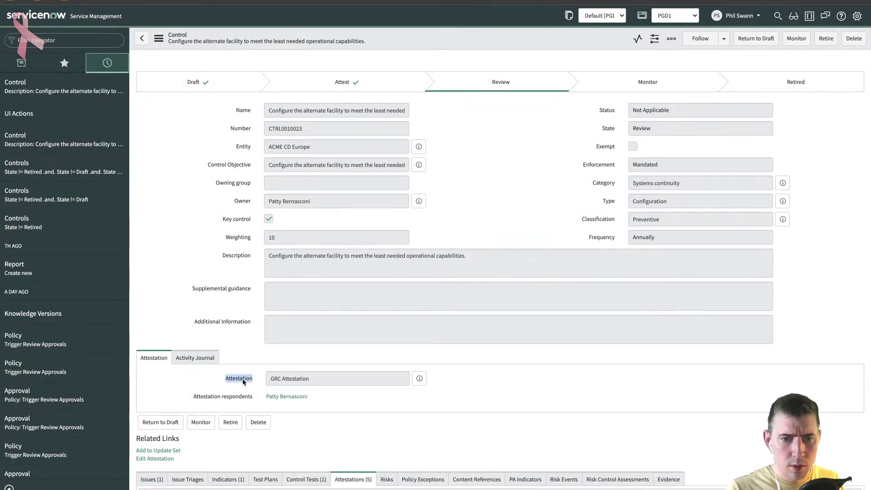
click(477, 50)
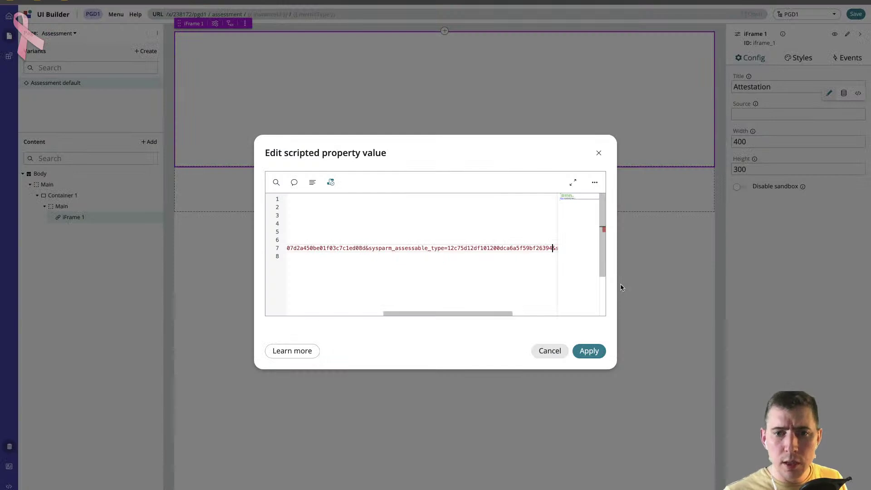
Delete the surplus closing quotes and semicolons after sysparm_reader_view=true at the end of the return line.
key(End)
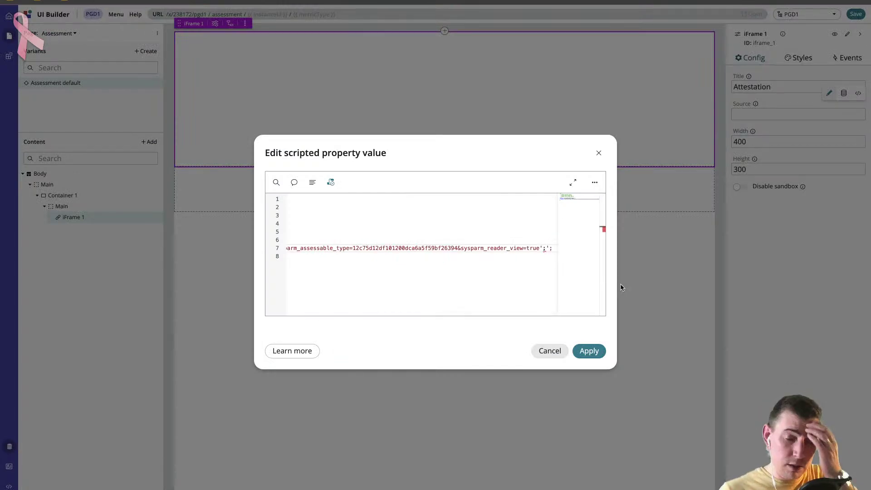
key(BackSpace)
key(BackSpace)
key(BackSpace)
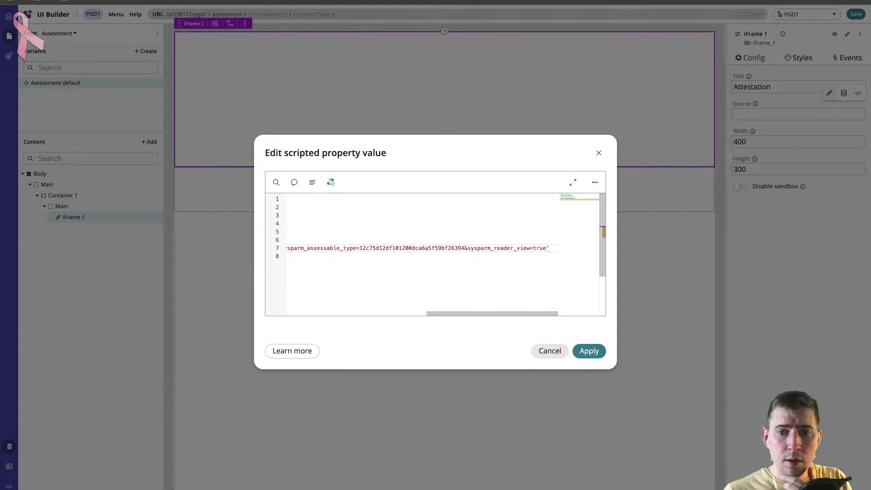
text(;)
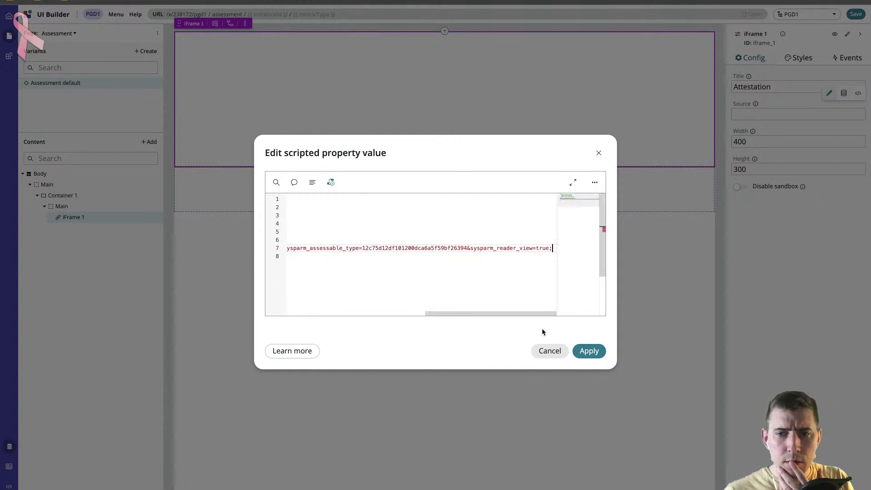
key(BackSpace)
Select the sysparm_assessable_sysid value, then view the responses of attestation AINST0010065 on the control form and close them.
drag(509, 314, 364, 317)
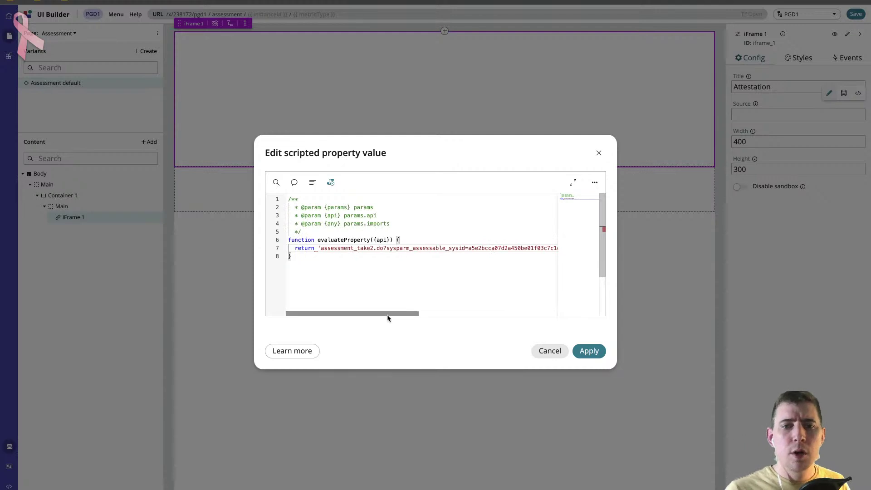
double_click(493, 250)
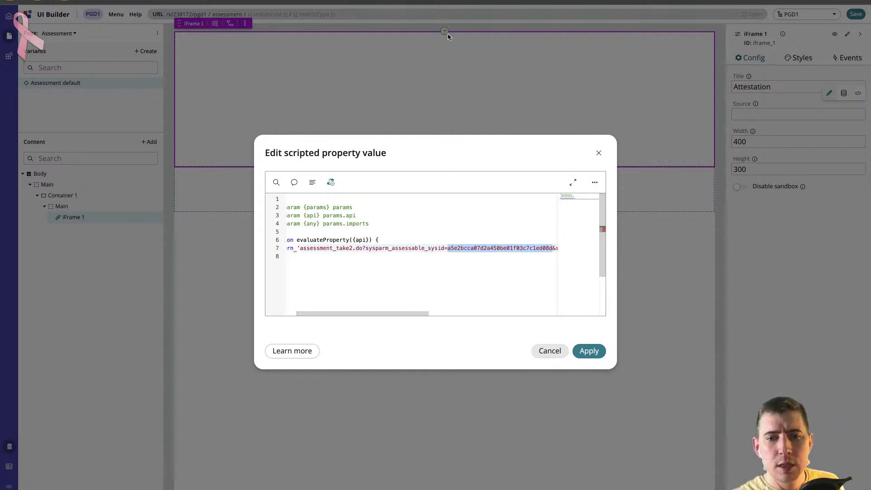
key(alt+Tab)
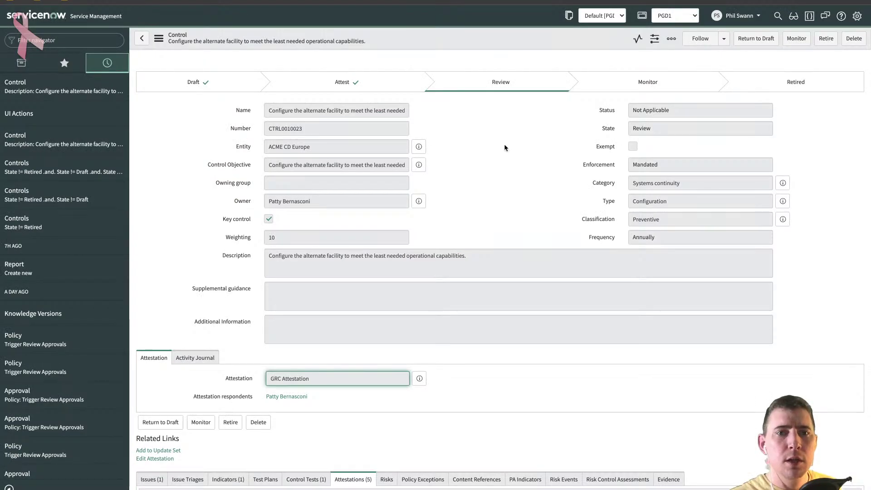
scroll(502, 146, down, 2)
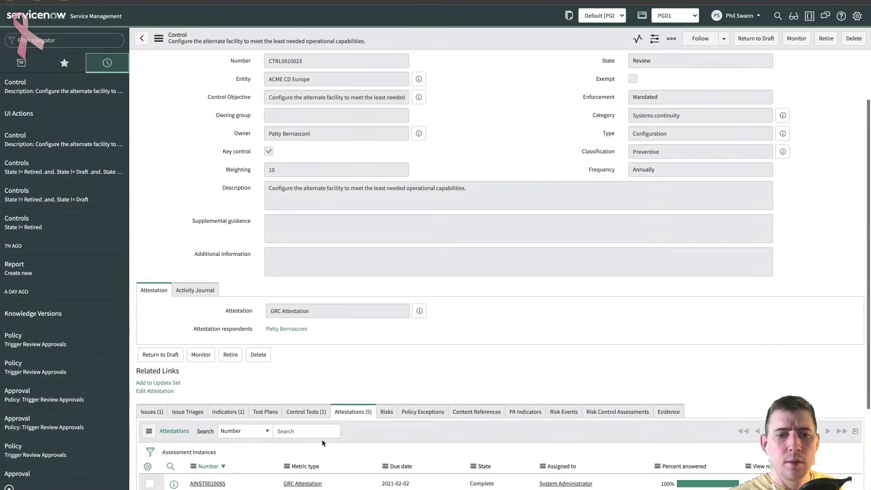
scroll(320, 439, down, 1)
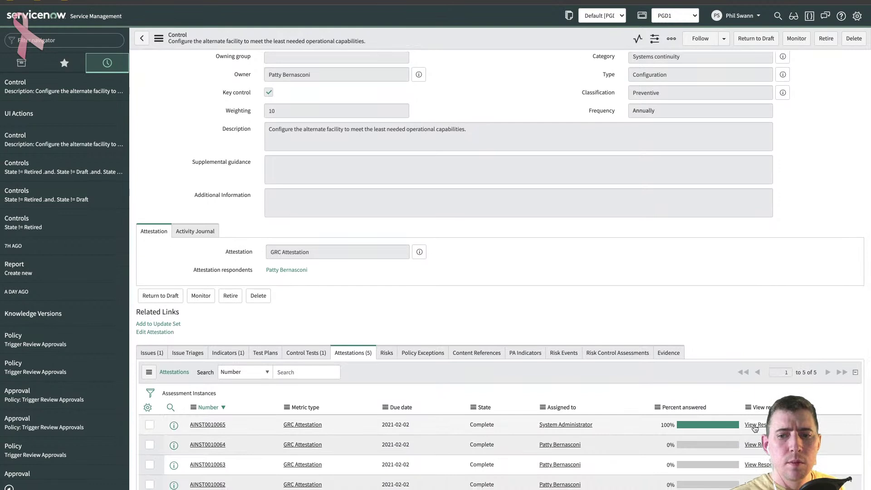
click(755, 426)
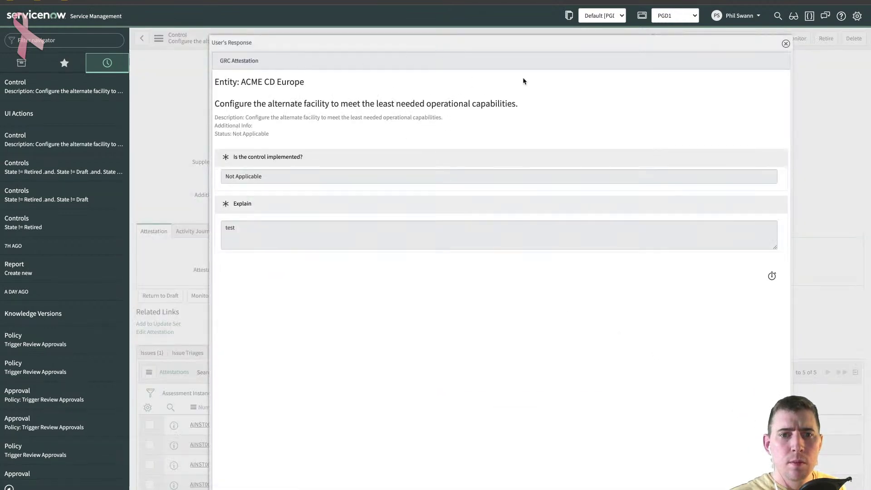
click(786, 44)
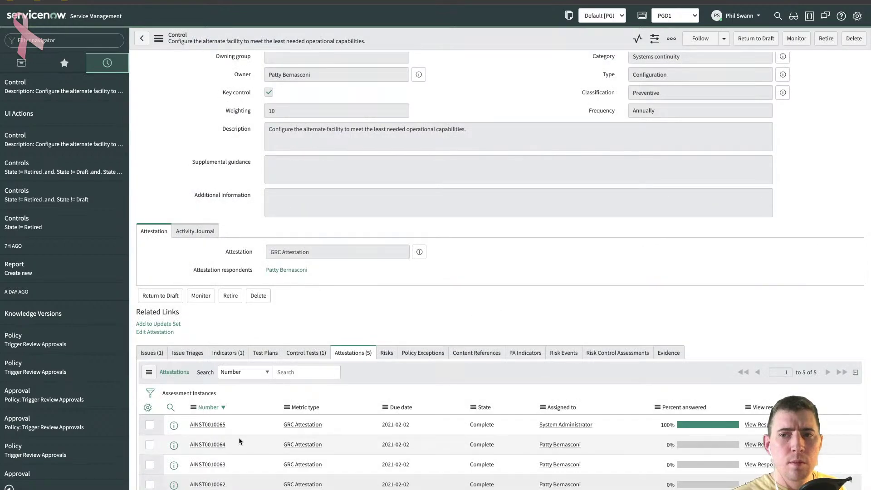
Copy the sys_id of attestation AINST0010065 and set sysparm_assessable_sysid to 034a0c3507b12010be01f03c7c1ed0d1 in the Source script.
right_click(210, 425)
mouse_move(245, 391)
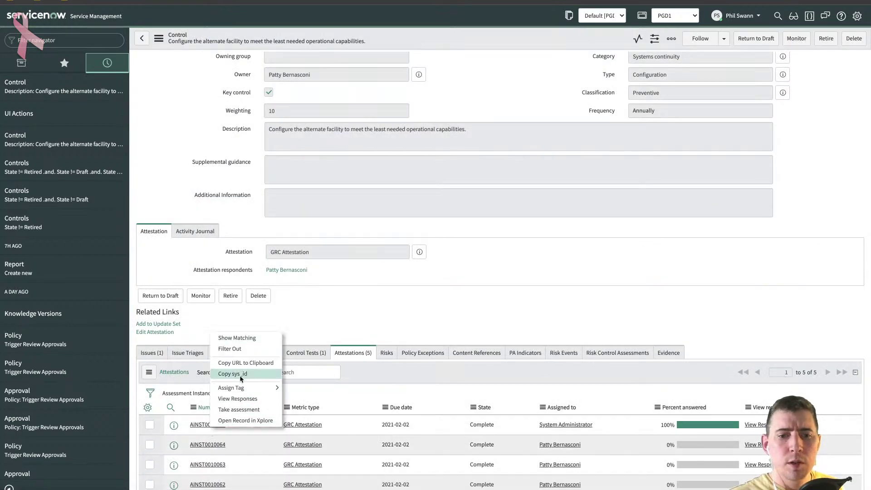
click(241, 374)
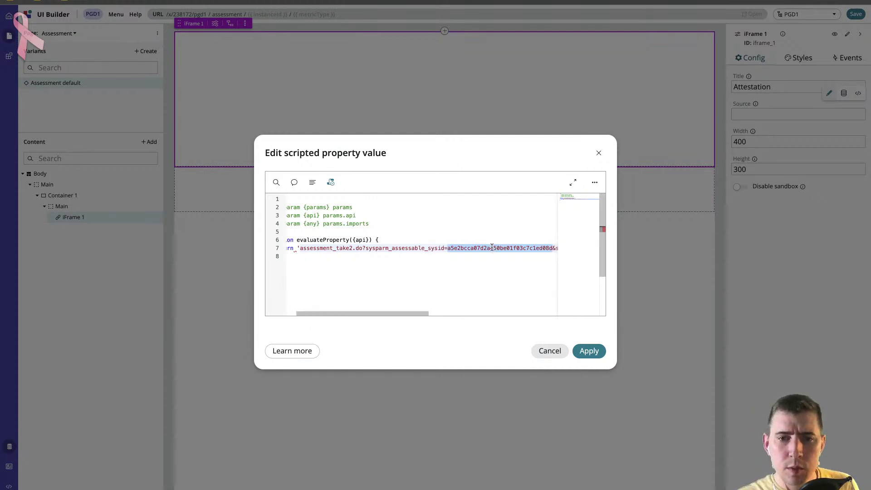
scroll(543, 265, right, 2)
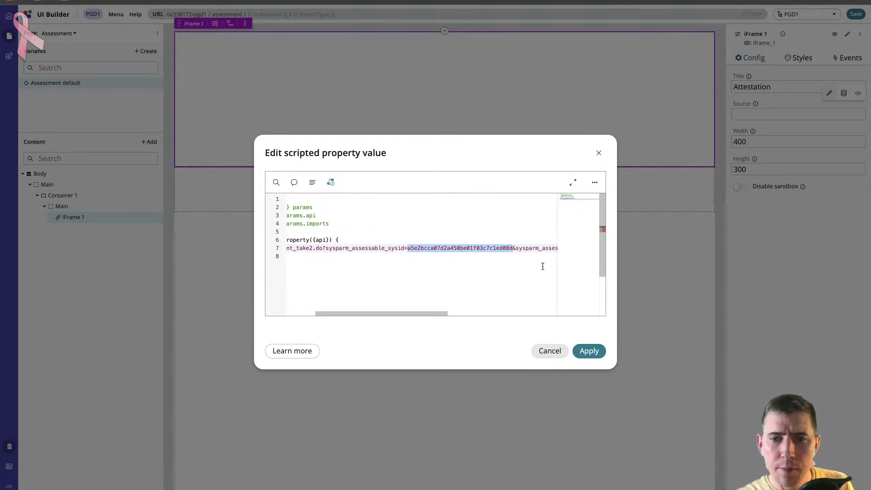
key(ctrl+v)
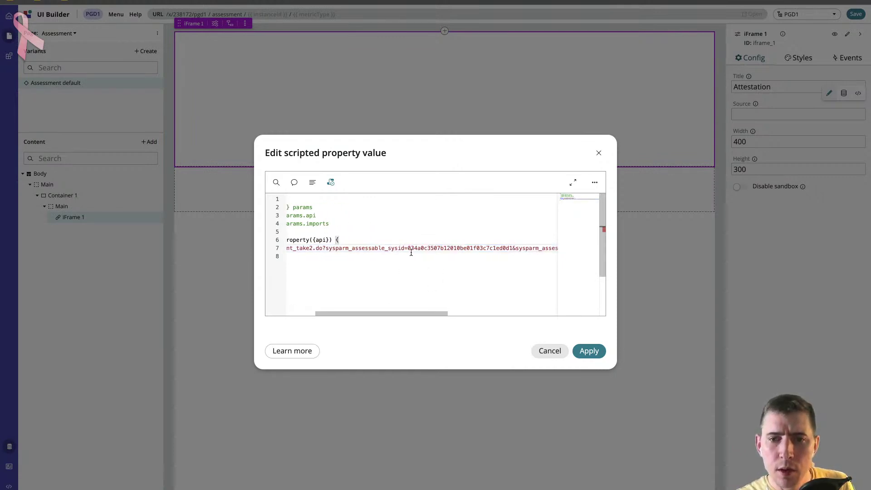
Terminate the return string with a closing quote and semicolon after sysparm_reader_view=true in the Source script.
scroll(420, 260, left, 3)
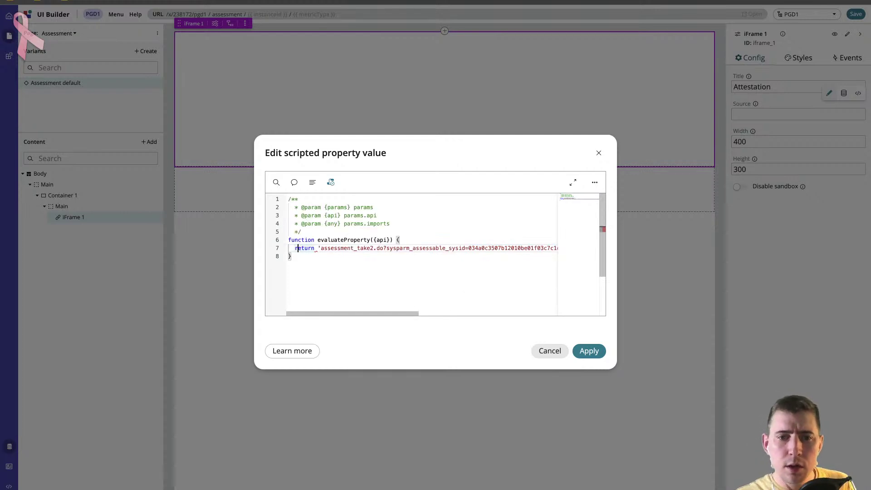
key(End)
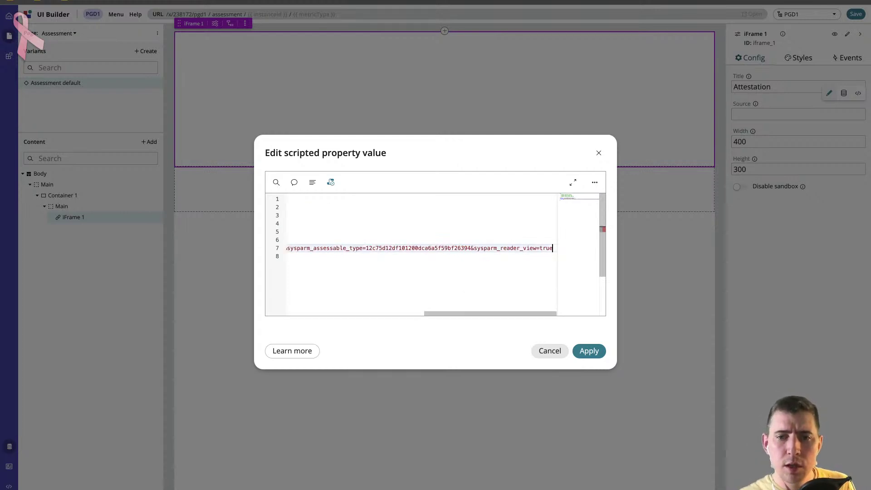
text(';)
drag(459, 313, 309, 319)
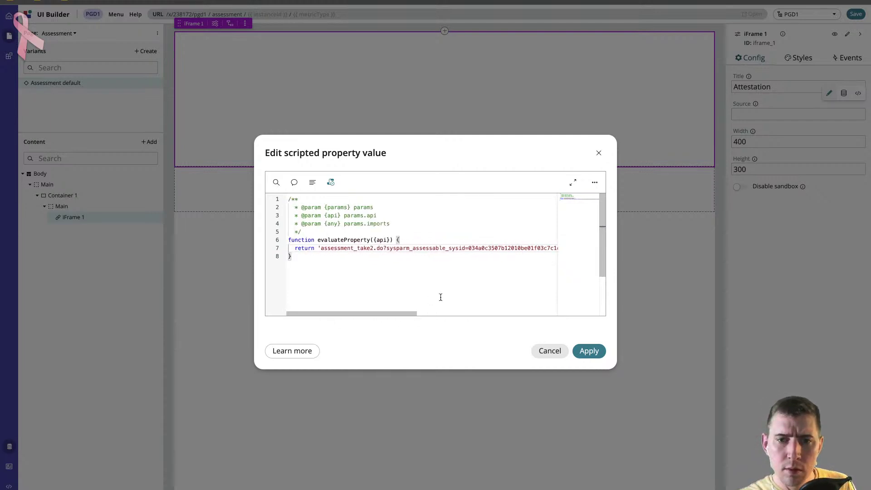
Copy the URL out of the script, discard the script, enter /assessment_take2.do with its parameters as iFrame 1's static Source, and save.
click(321, 248)
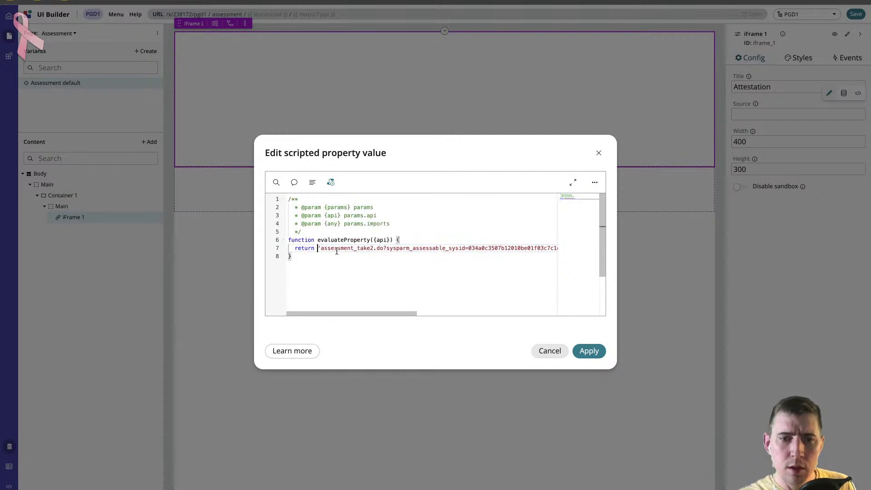
key(shift+End)
key(shift+Left)
key(shift+Left)
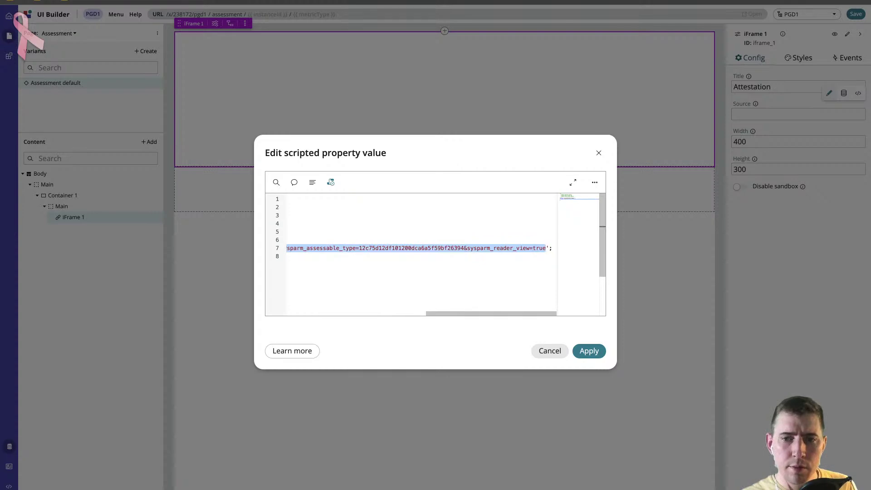
click(539, 350)
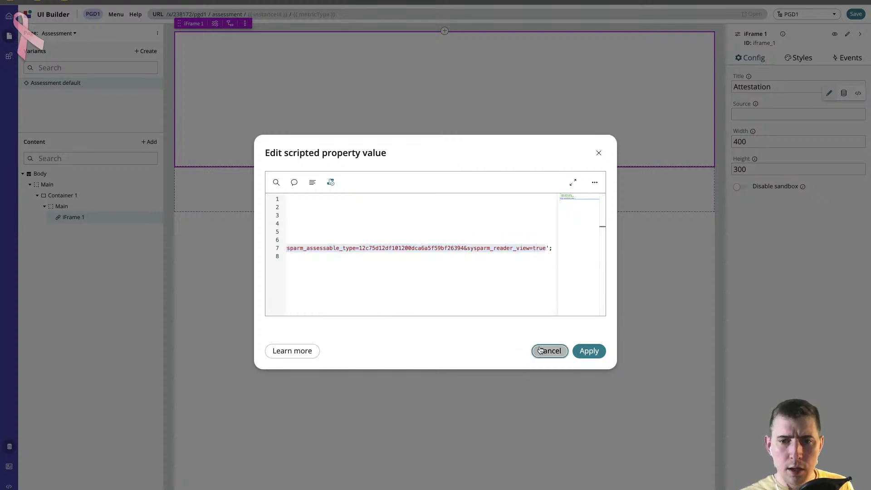
click(749, 113)
key(ctrl+v)
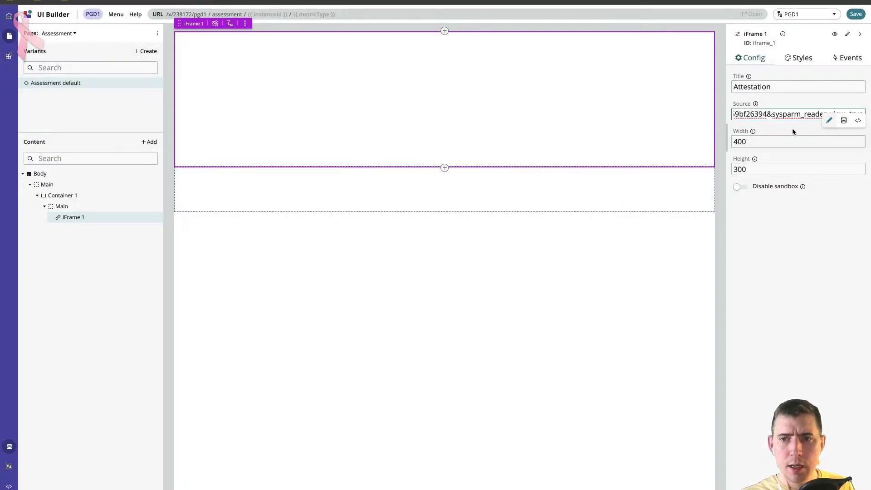
click(832, 235)
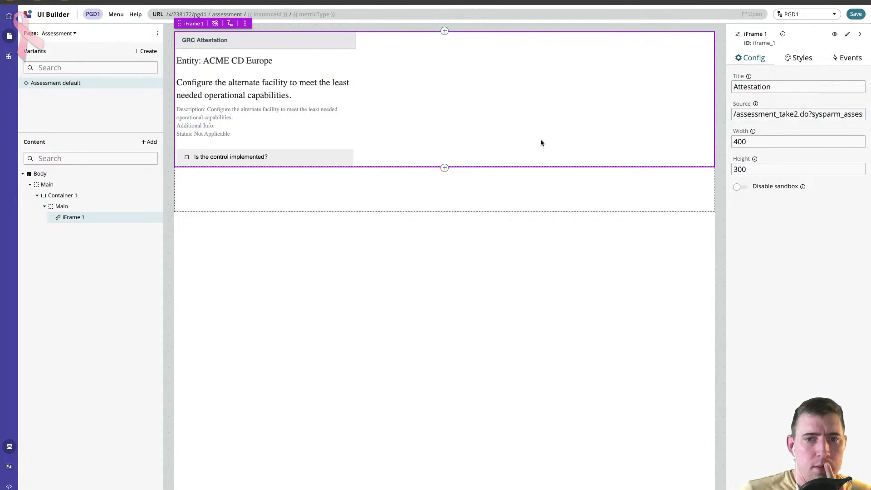
click(860, 15)
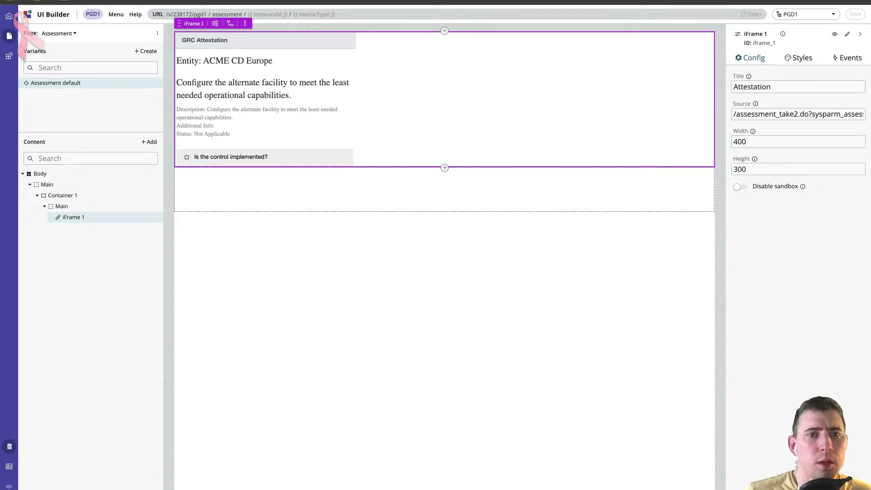
Open the control form page and start a new Row Clicked event handler on the Attestations related list.
key(ctrl+Tab)
key(ctrl+shift+Tab)
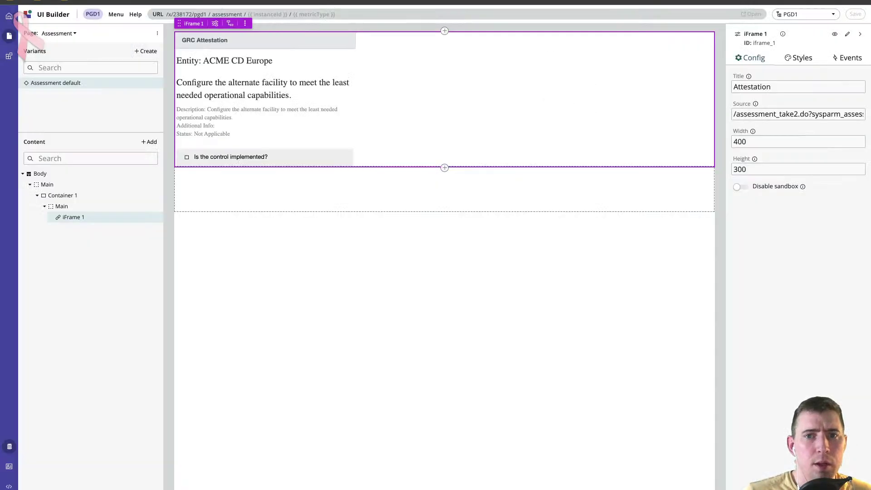
click(74, 34)
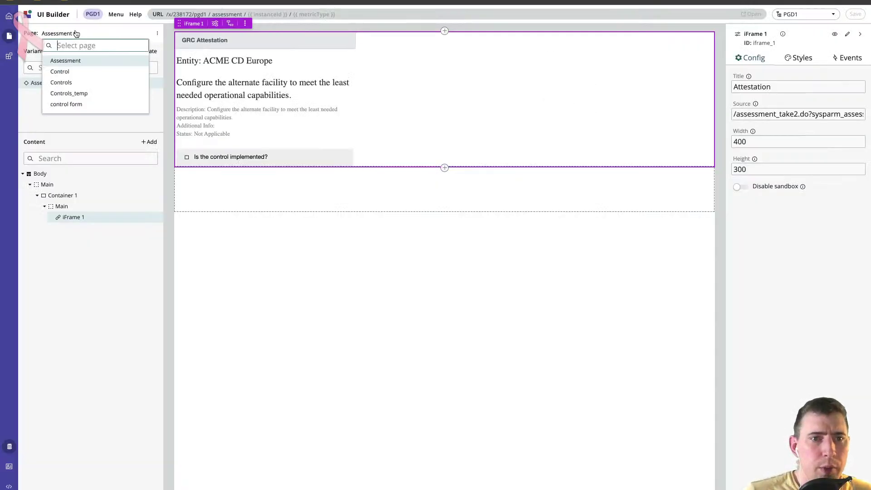
click(76, 104)
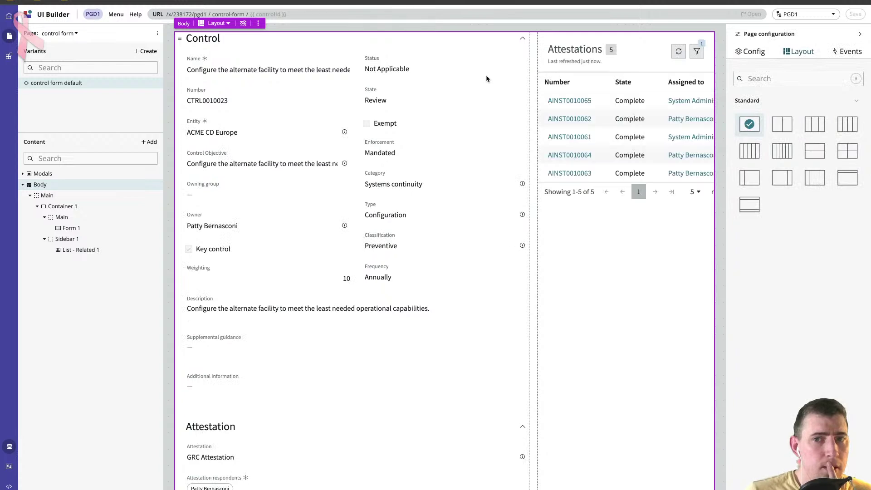
click(578, 93)
click(847, 58)
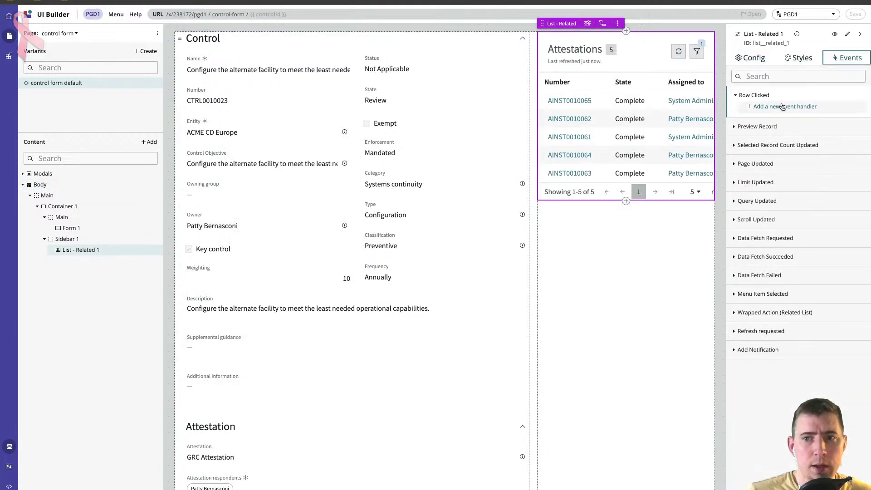
click(786, 107)
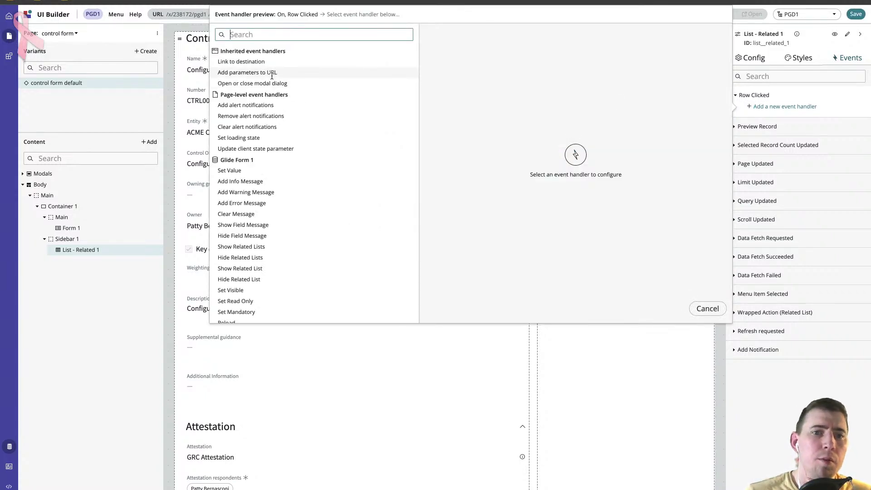
Examine the inherited, page-level and data resource event handlers available for the Row Clicked event.
scroll(276, 169, down, 2)
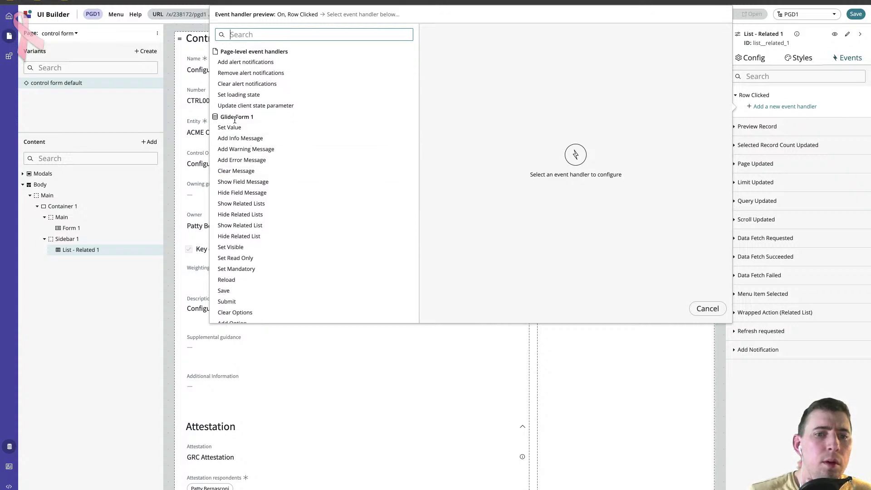
scroll(246, 181, down, 2)
scroll(247, 181, down, 3)
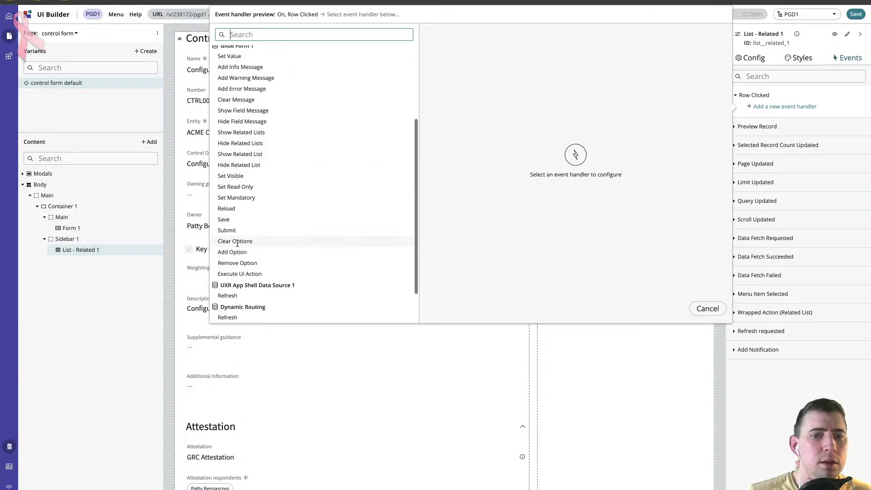
scroll(230, 248, up, 2)
scroll(237, 244, down, 2)
scroll(237, 245, up, 6)
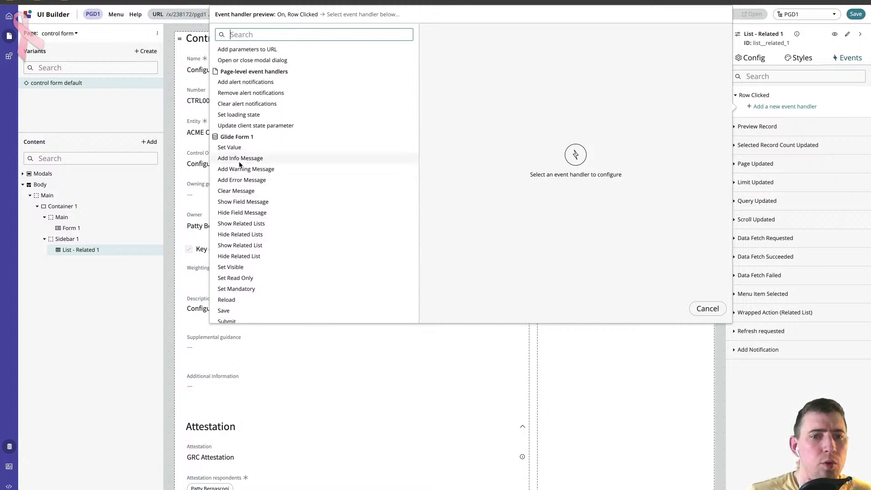
scroll(241, 164, up, 1)
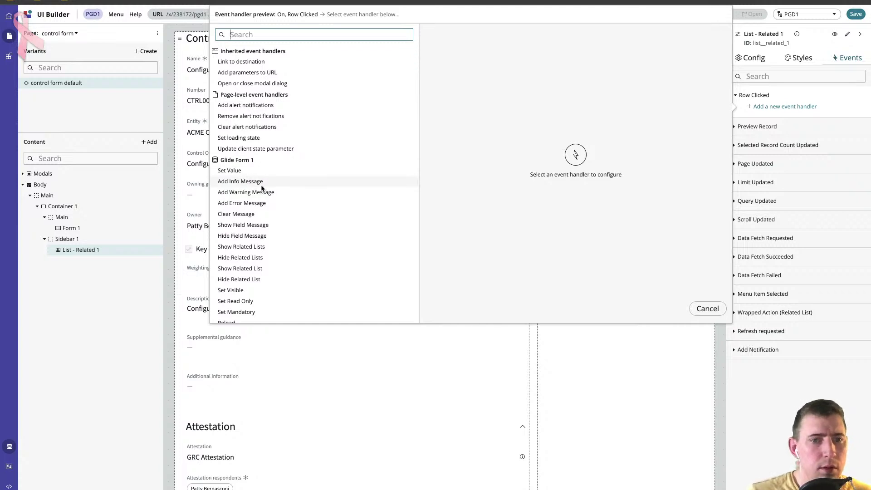
scroll(261, 202, down, 1)
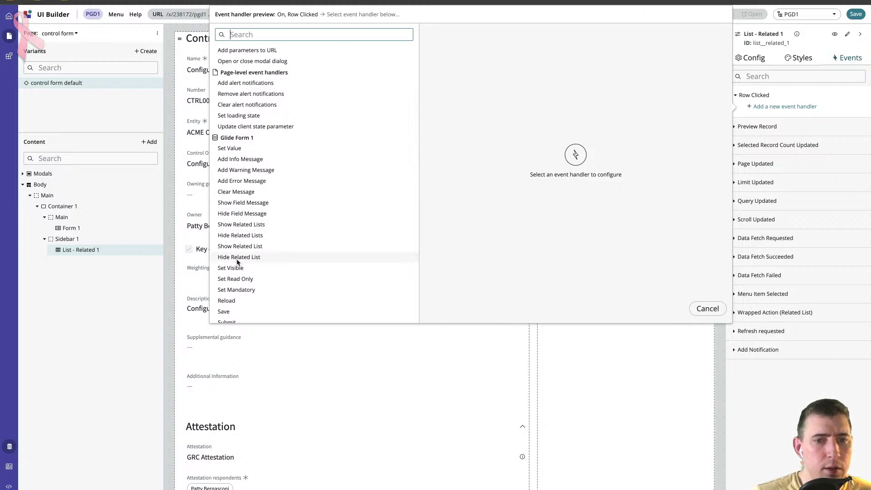
scroll(234, 244, down, 1)
scroll(234, 243, down, 2)
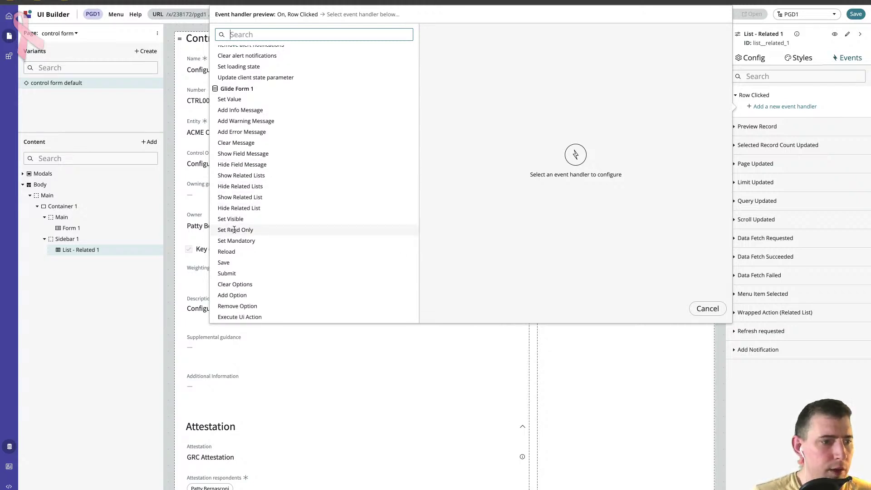
scroll(234, 229, down, 5)
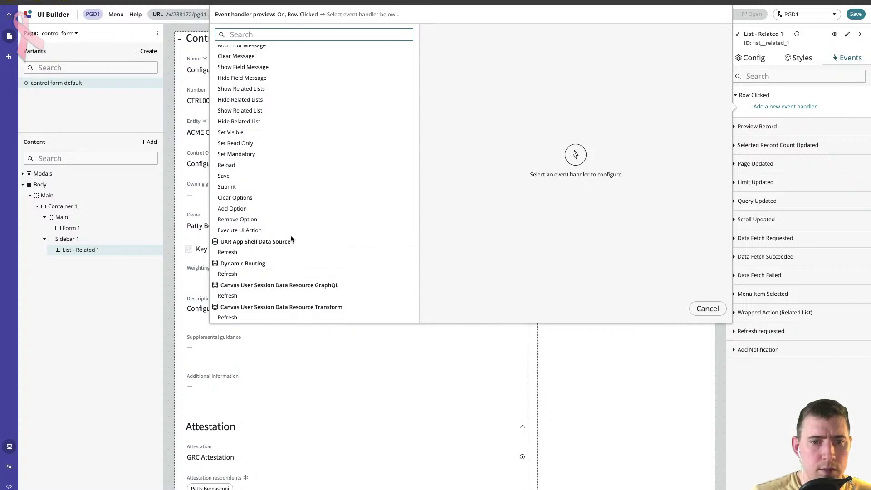
scroll(288, 241, up, 8)
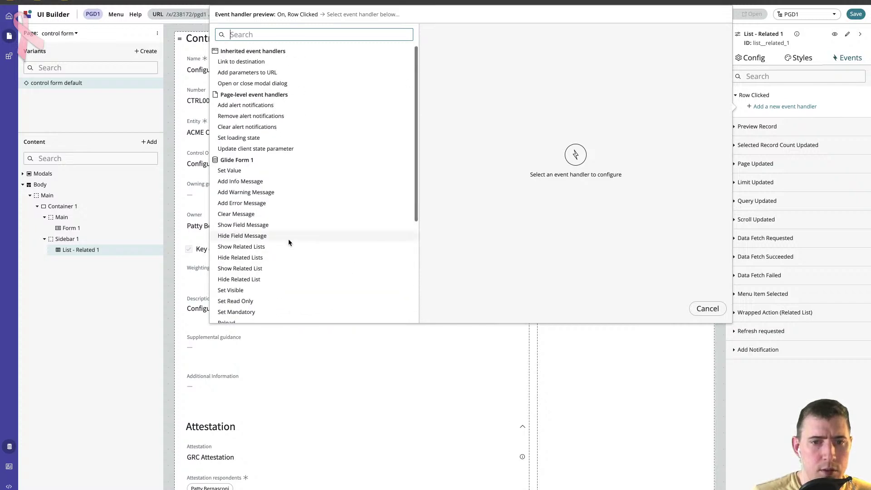
Try the Open or close modal dialog handler with Open modal dialog enabled, and look for a modal dialog to choose.
click(249, 62)
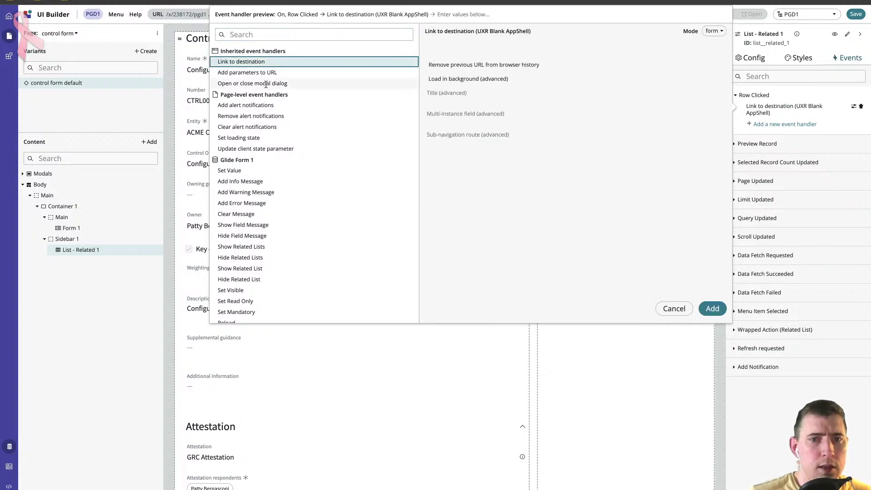
click(266, 84)
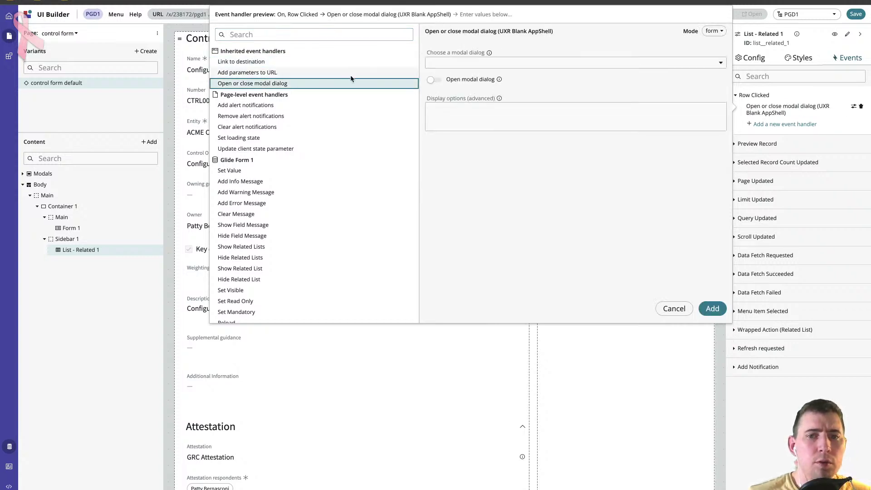
click(486, 64)
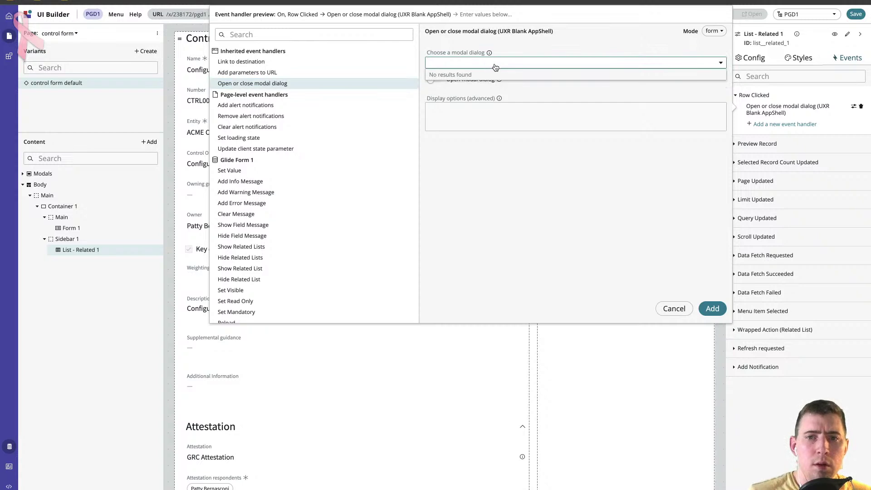
click(596, 64)
click(722, 64)
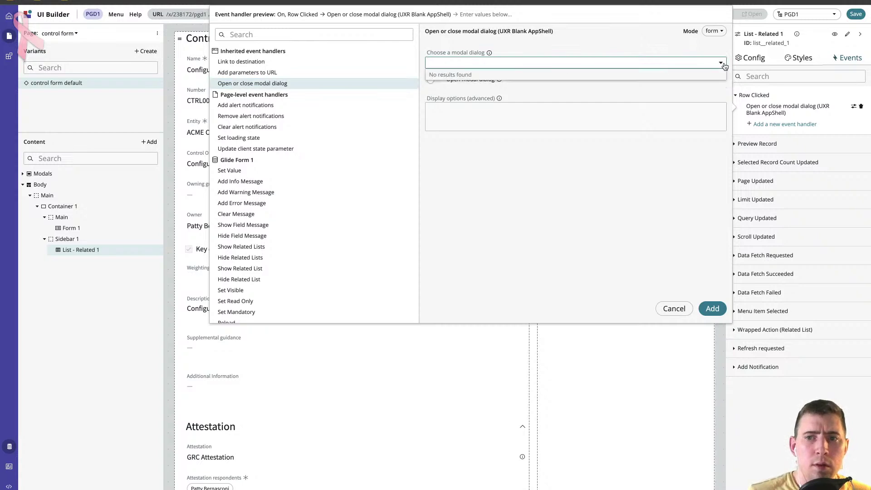
click(589, 68)
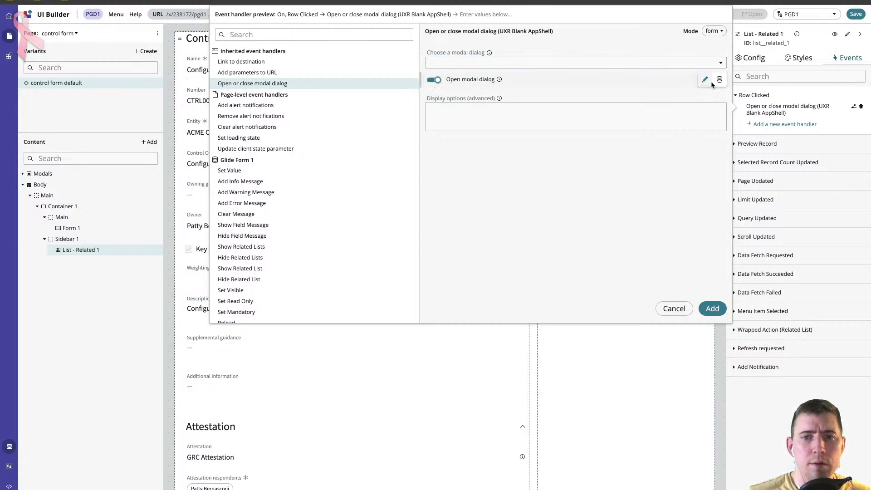
click(712, 67)
click(695, 64)
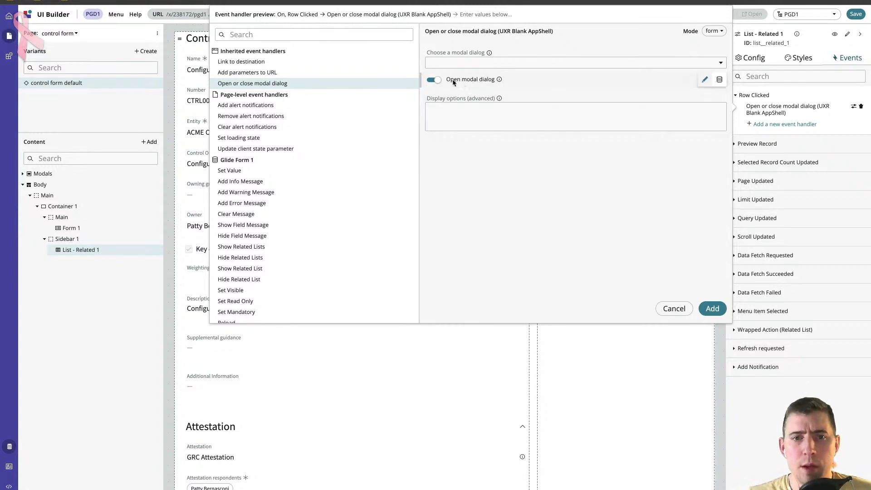
Use the Link to destination handler for Row Clicked and choose the Assessment app route as its destination.
click(277, 62)
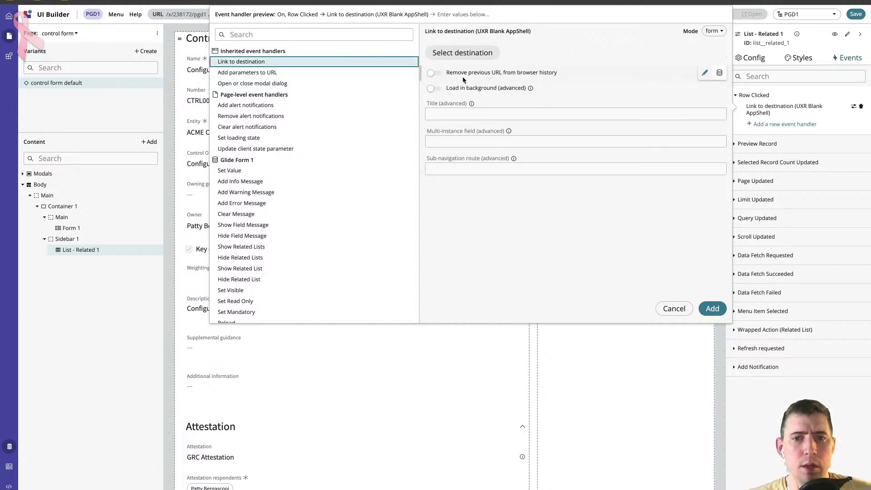
click(498, 56)
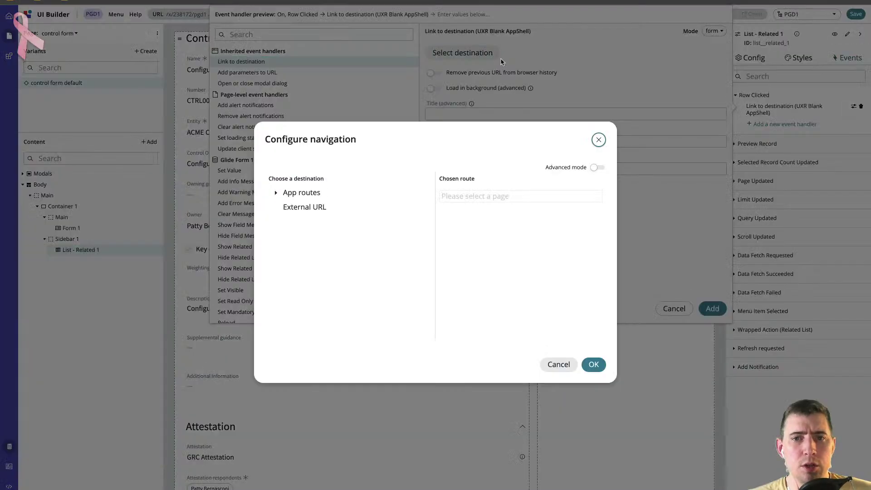
click(277, 195)
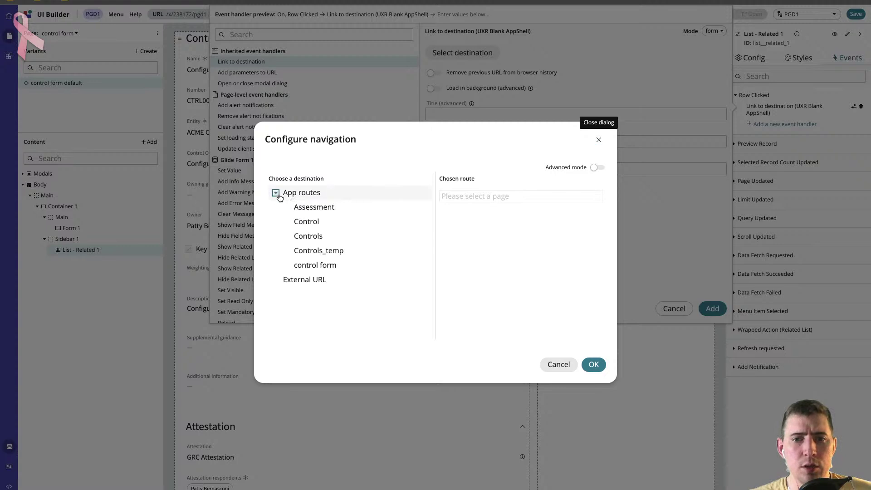
click(323, 213)
click(508, 224)
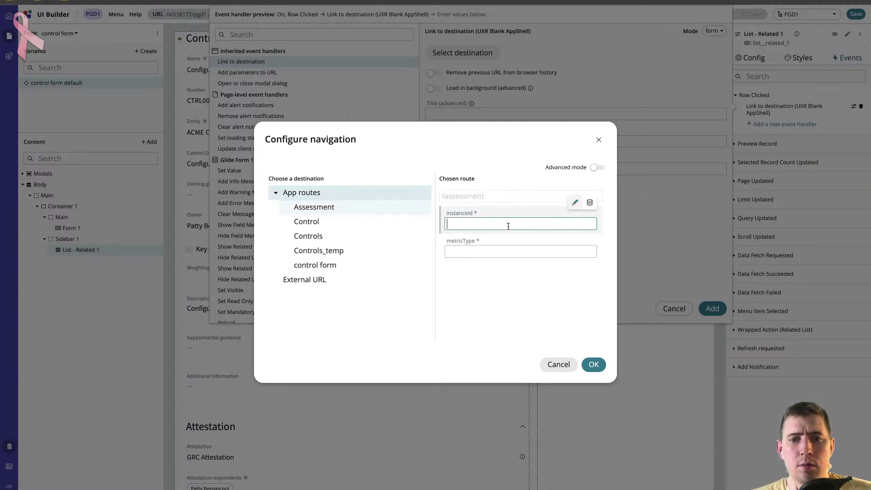
click(590, 203)
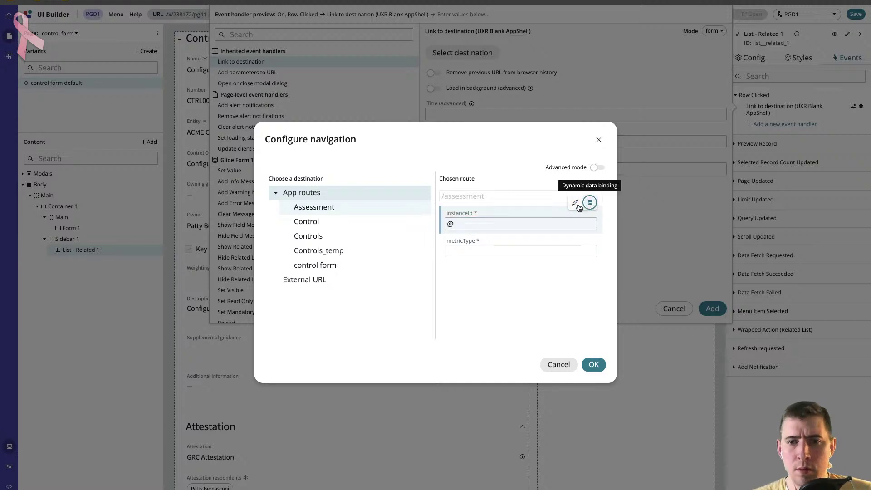
click(590, 205)
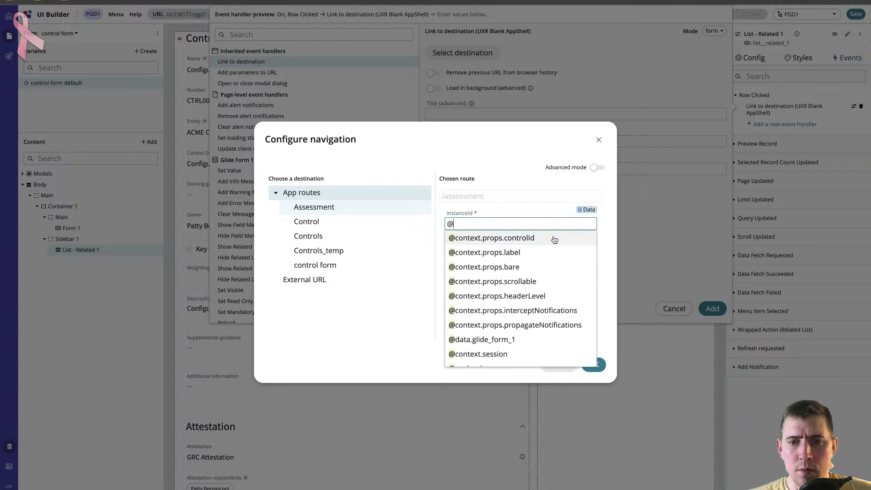
scroll(549, 256, down, 3)
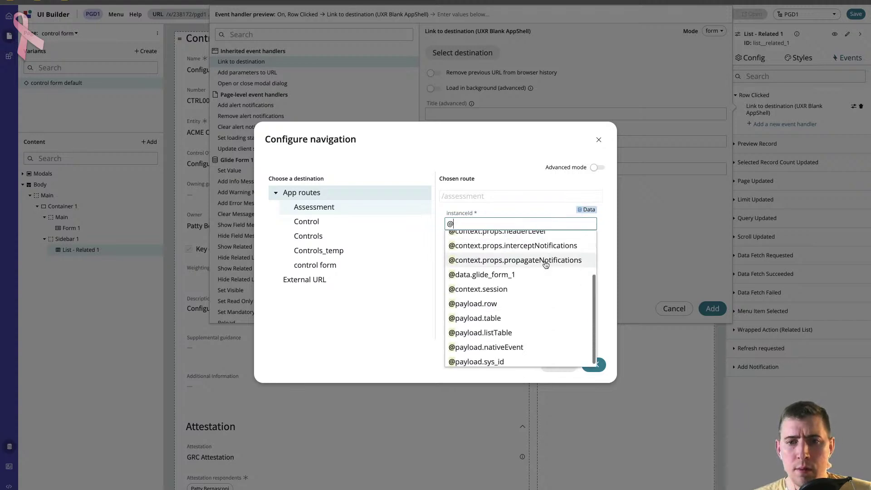
click(517, 359)
click(519, 250)
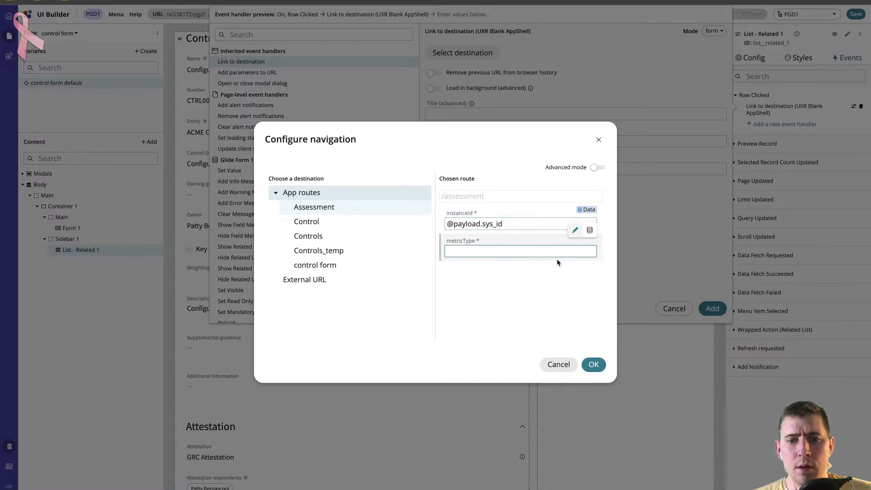
text(@)
click(536, 251)
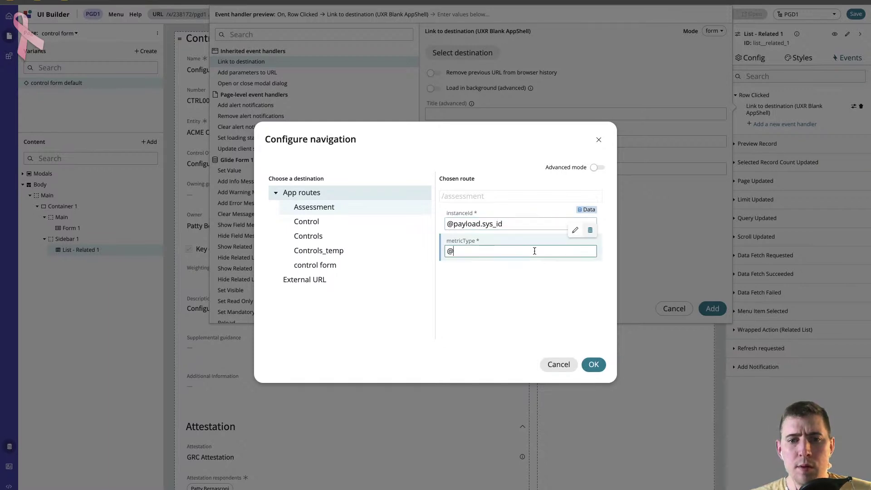
scroll(522, 318, down, 3)
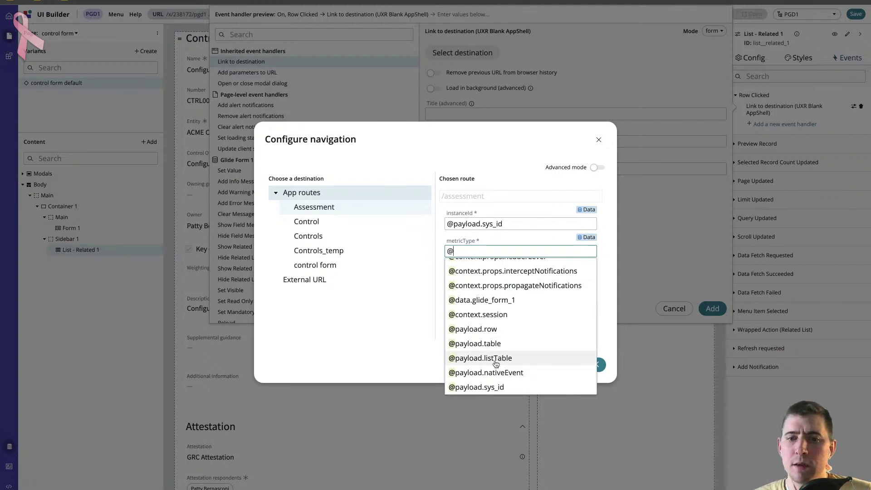
scroll(510, 365, up, 2)
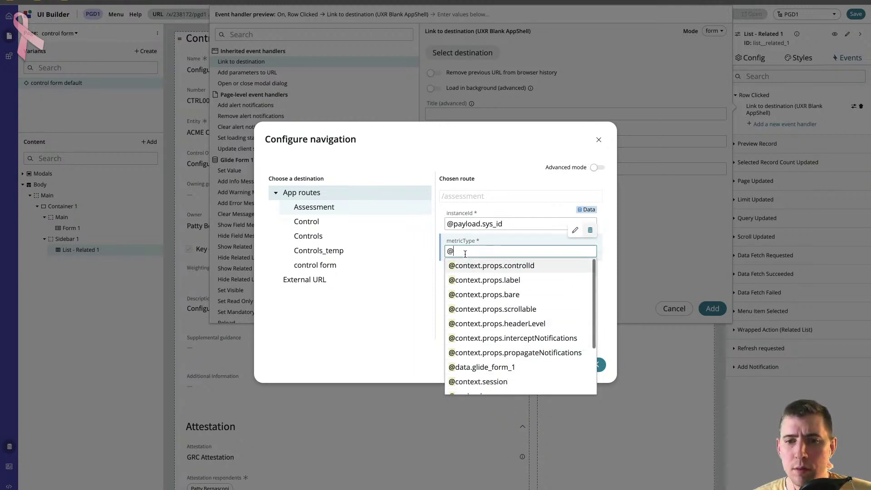
click(502, 252)
key(BackSpace)
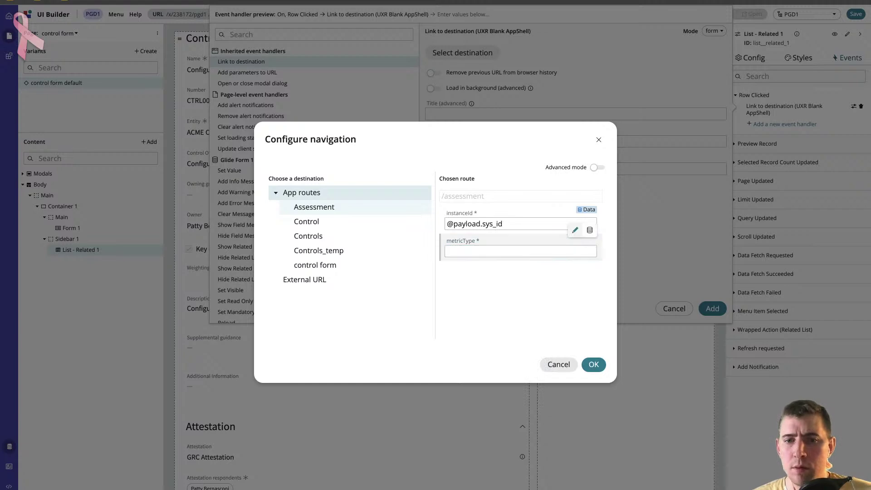
Set the Assessment route's metricType to the static ID 12c75d12df101200dca6a5f59bf26394 and confirm the destination.
key(ctrl+v)
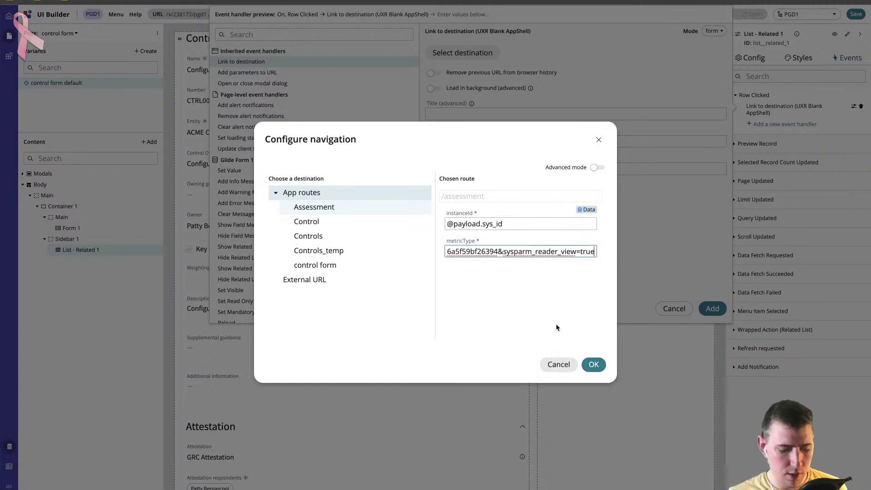
drag(498, 251, 701, 260)
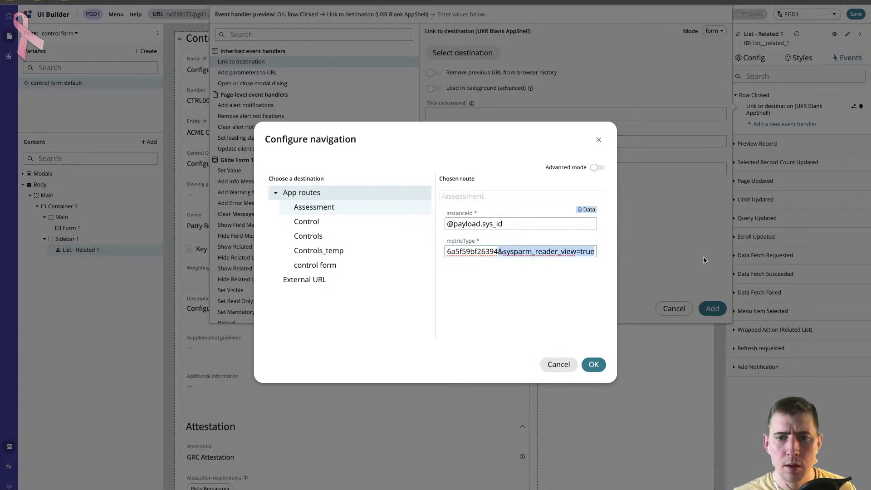
key(BackSpace)
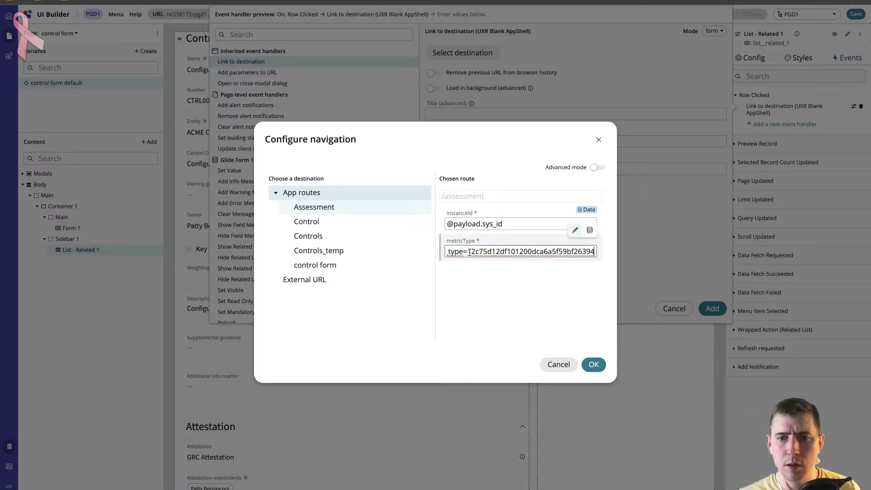
key(shift+Home)
key(BackSpace)
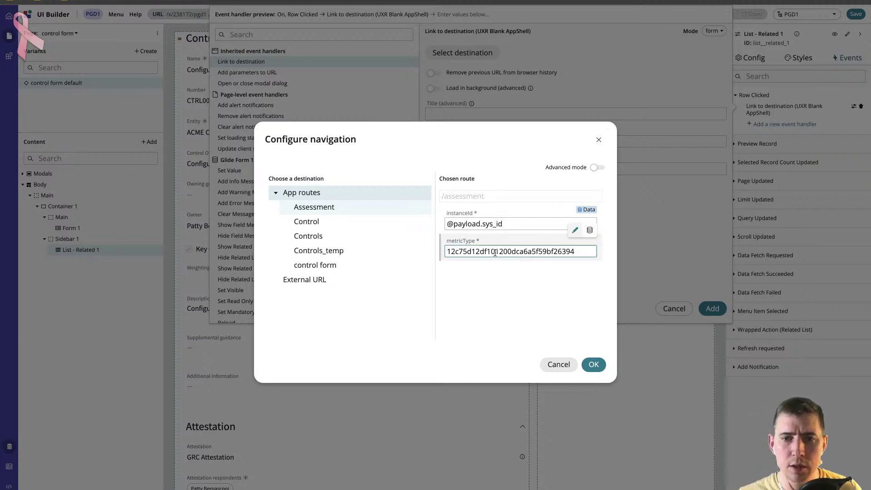
click(594, 365)
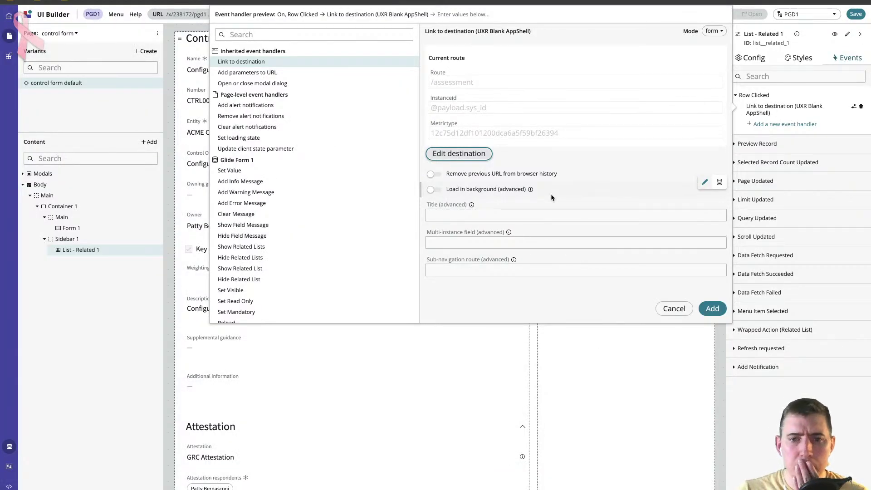
Title the link destination View Response and add the handler to the Row Clicked event.
click(533, 213)
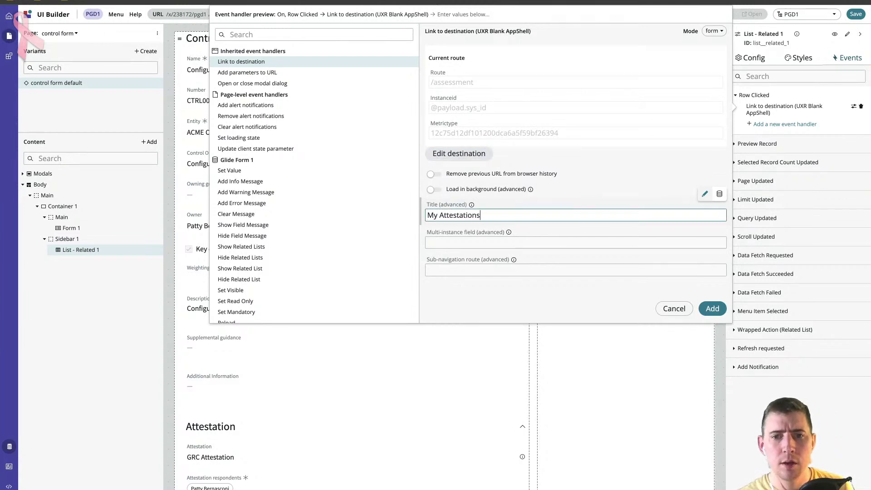
key(ctrl+a)
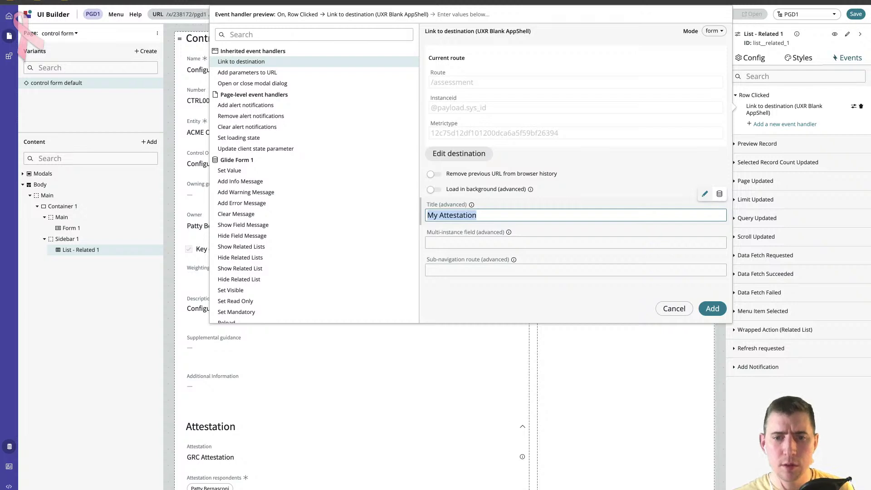
text(View Response)
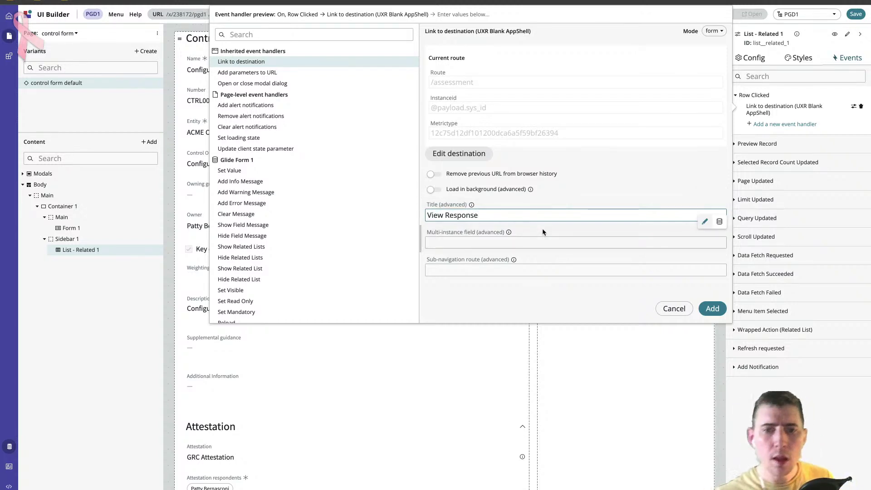
click(714, 309)
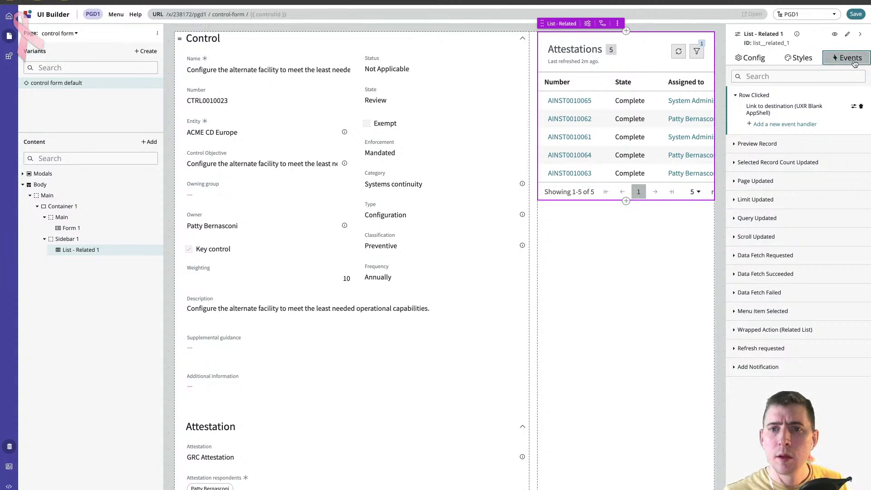
Check the mode options of the Row Clicked Link to destination handler without changing anything.
click(853, 107)
click(719, 32)
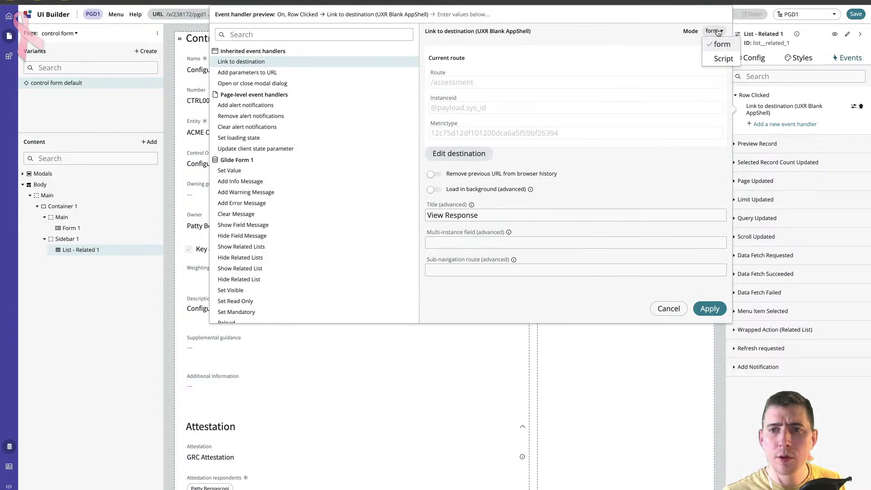
click(719, 31)
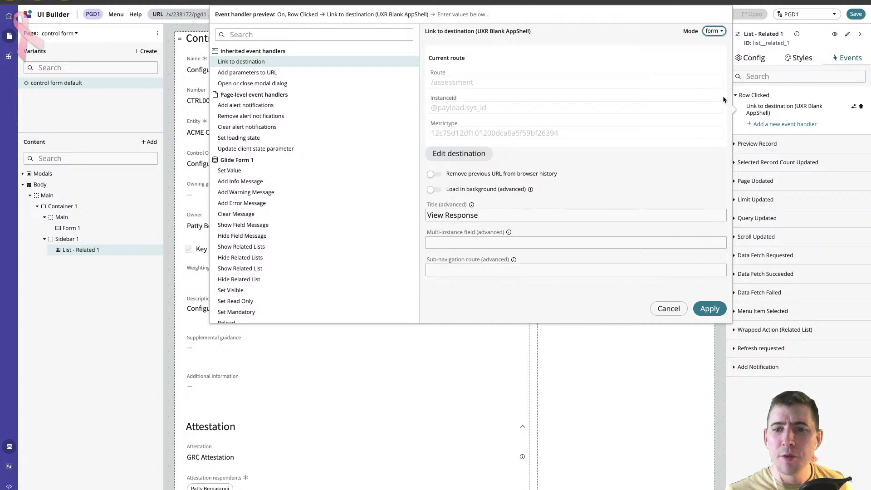
click(677, 309)
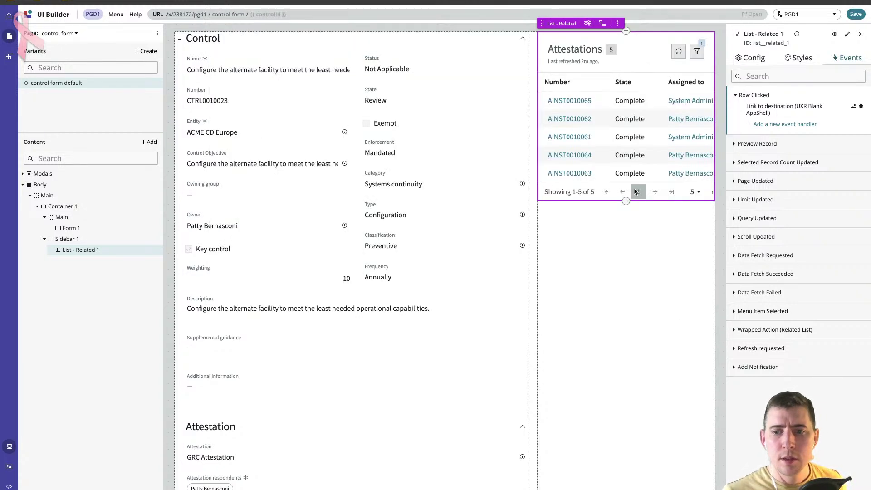
Save the control form page and open a control from the live Controls list to test the row link.
click(848, 14)
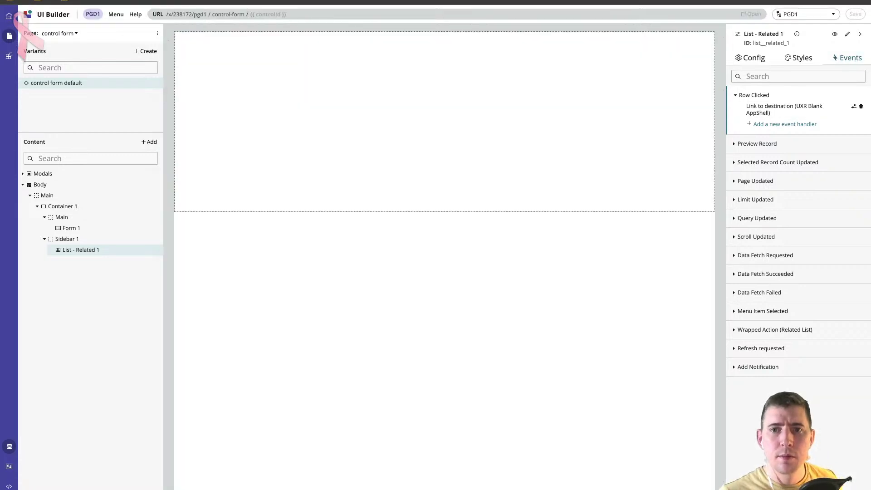
click(442, 2)
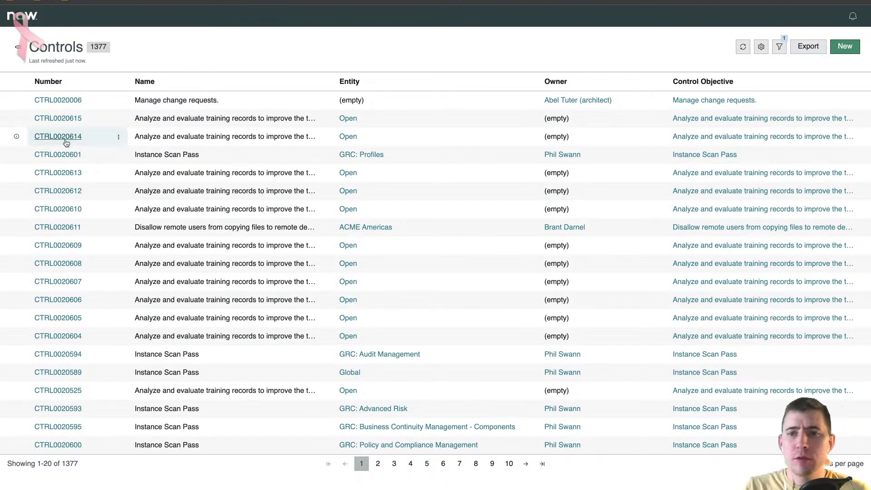
click(72, 213)
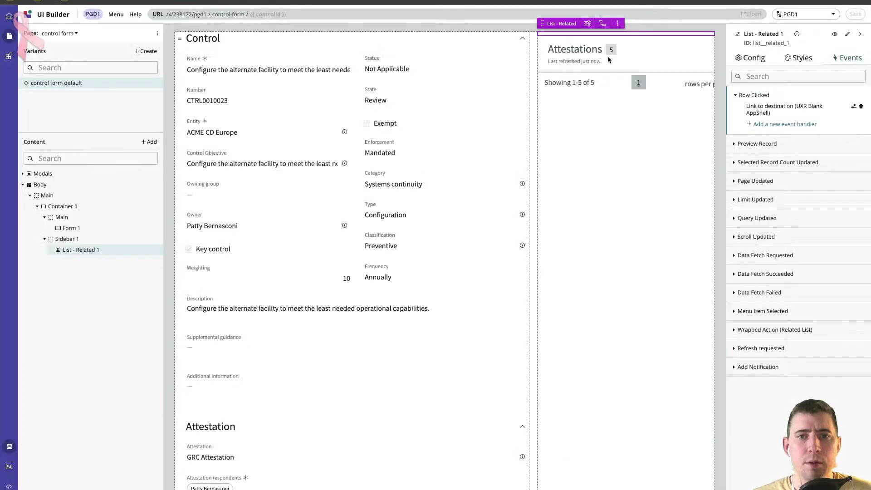
key(ctrl+w)
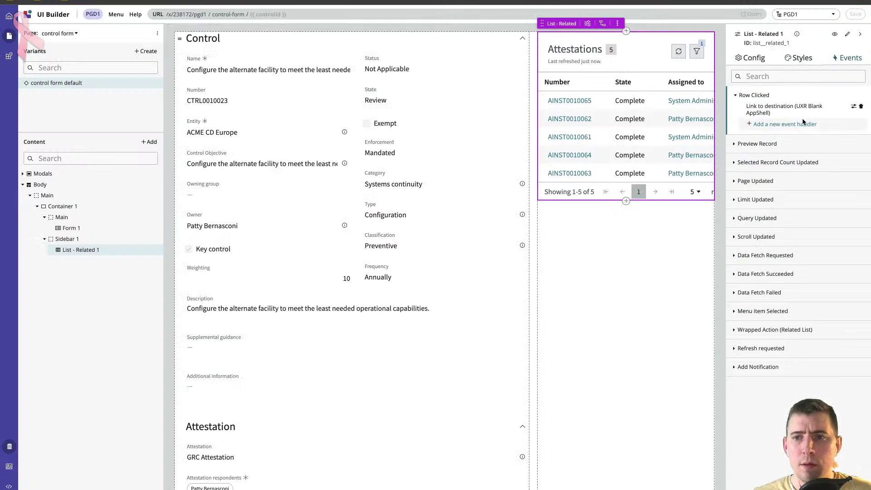
Review the Row Clicked handler's destination settings and the Attestations list's parent sidebar and container.
click(854, 107)
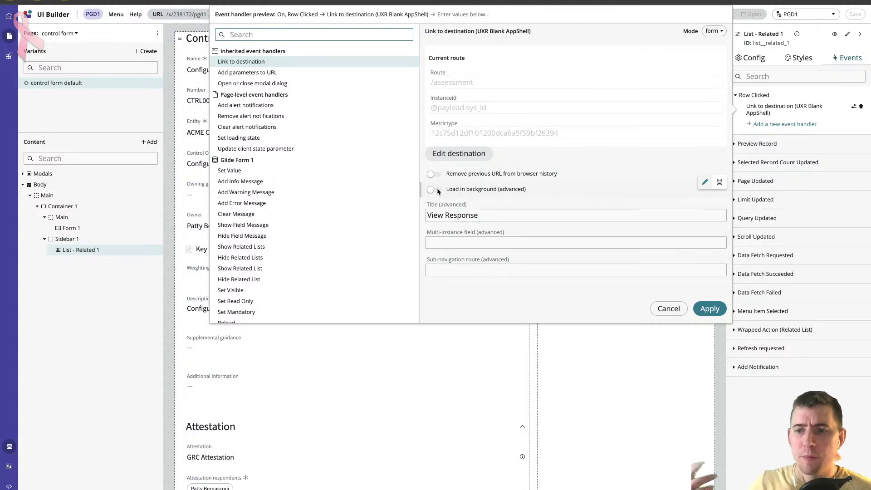
click(670, 309)
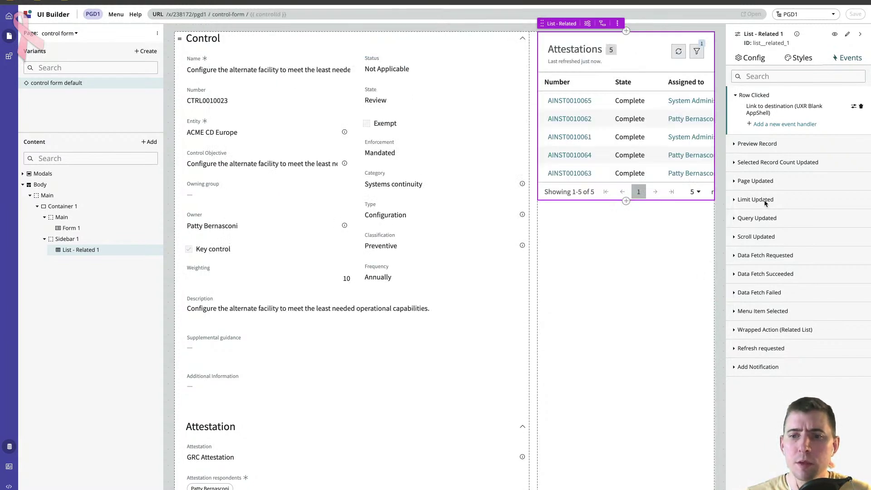
click(619, 23)
click(602, 25)
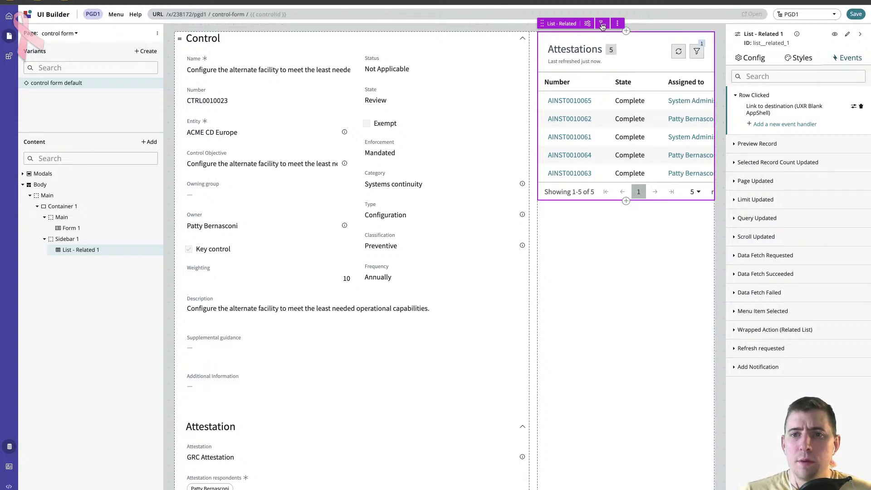
click(603, 25)
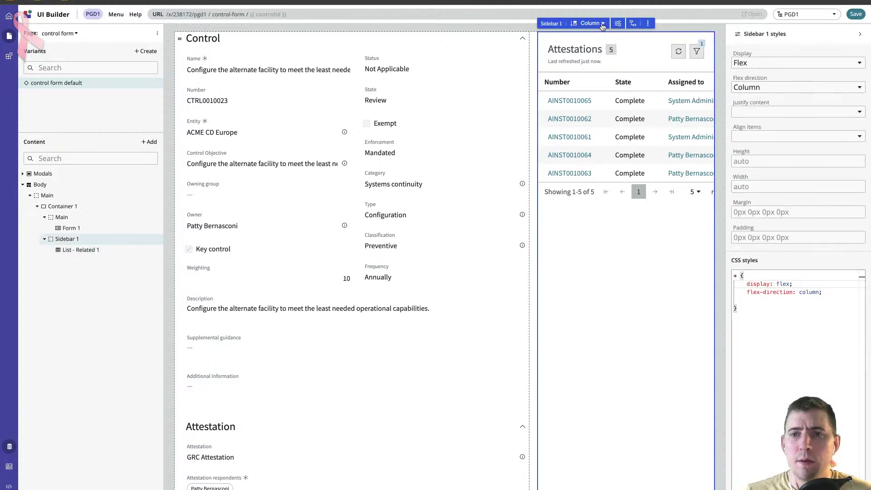
click(637, 25)
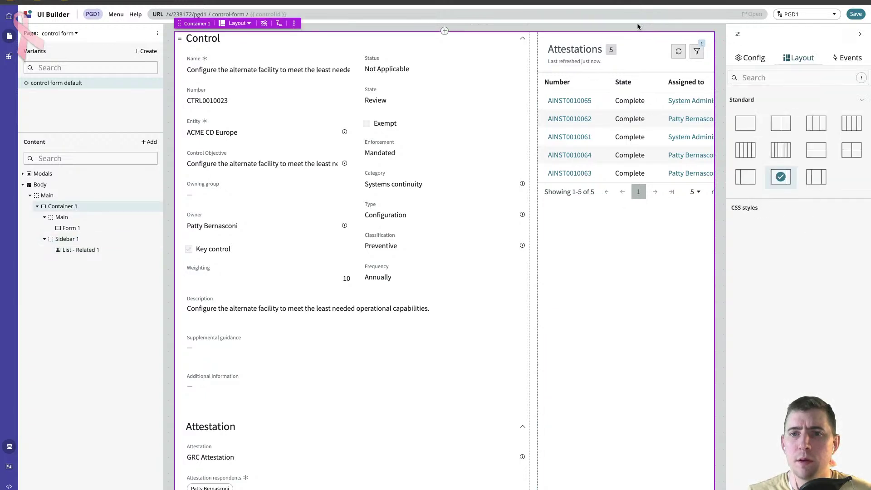
Reopen the Attestations list's Link to destination handler, compare it with the live control form, and apply the handler.
click(630, 53)
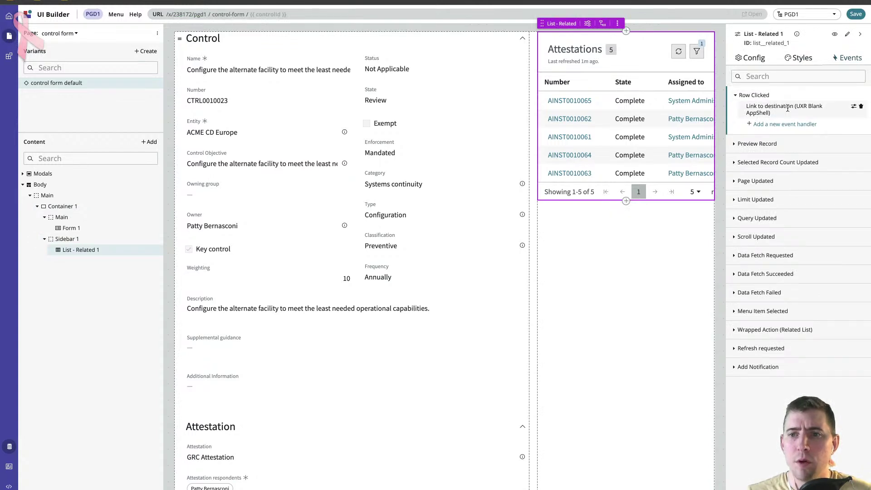
click(854, 109)
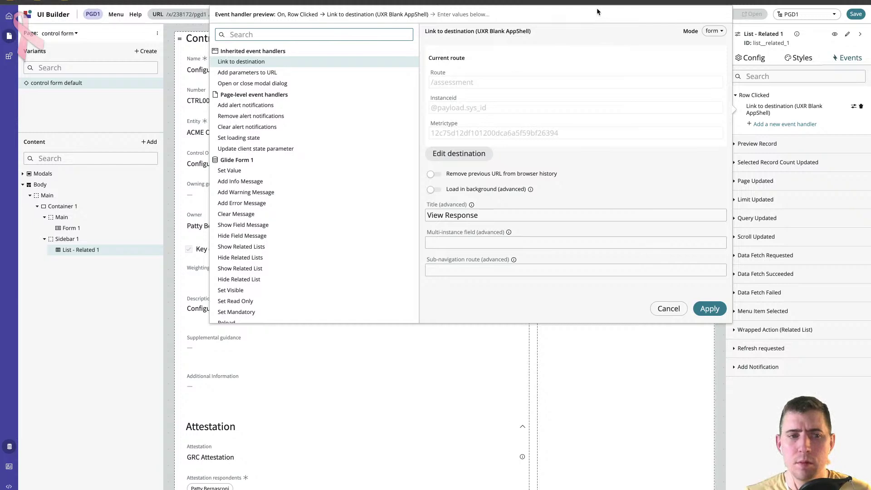
click(614, 6)
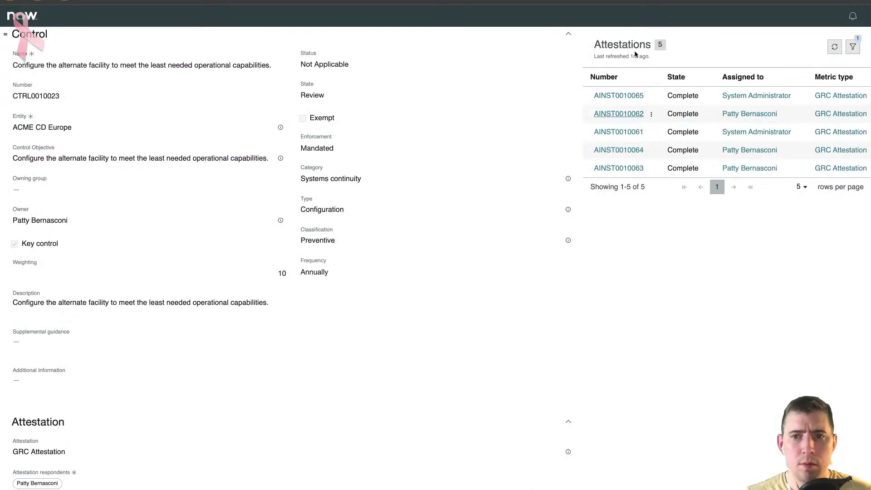
key(ctrl+w)
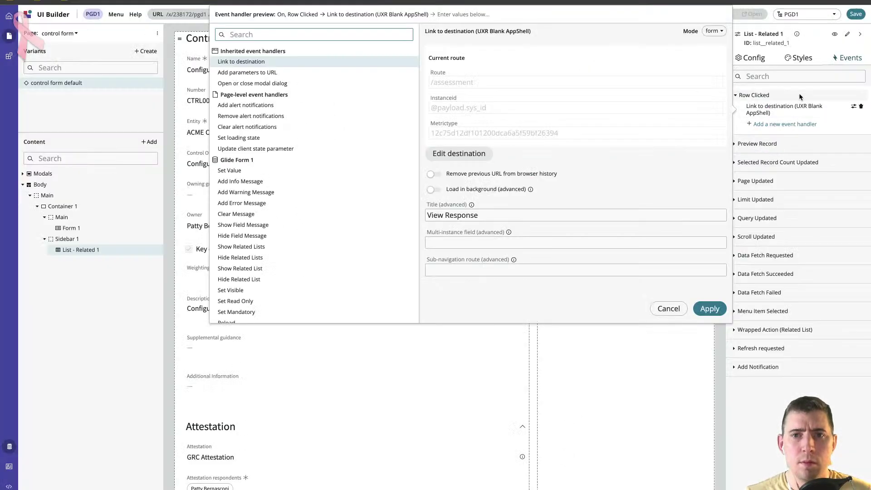
click(711, 309)
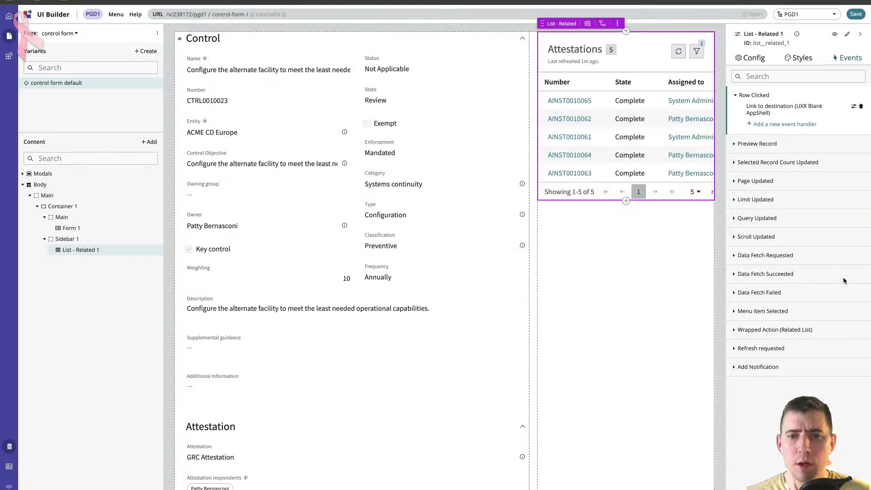
Save the control form page and try an Add Info Message handler on the Attestations list's Add Notification event.
click(856, 14)
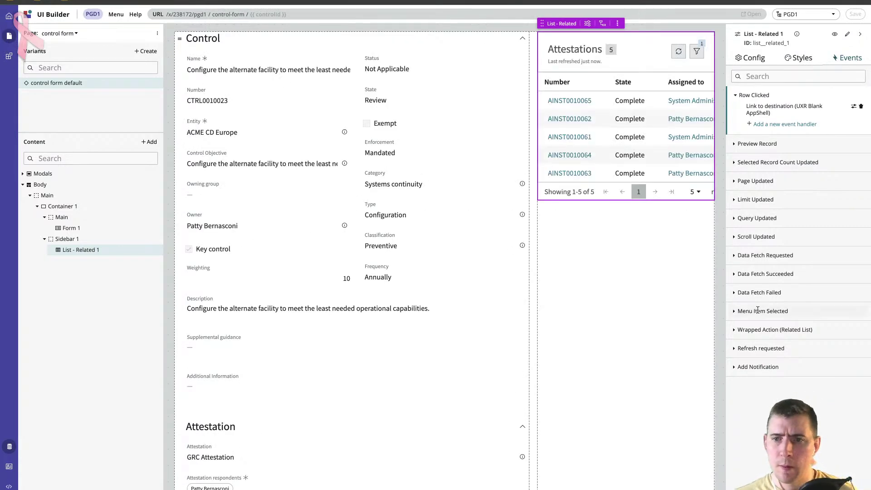
click(736, 368)
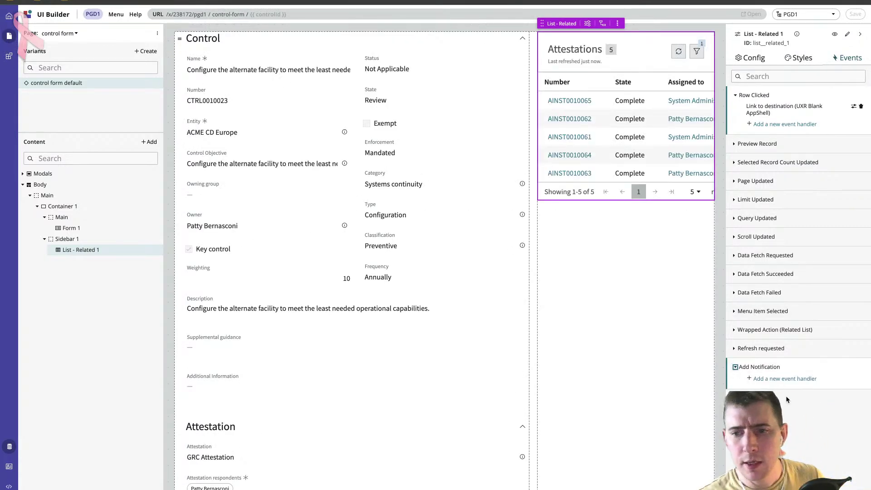
key(Tab)
key(Return)
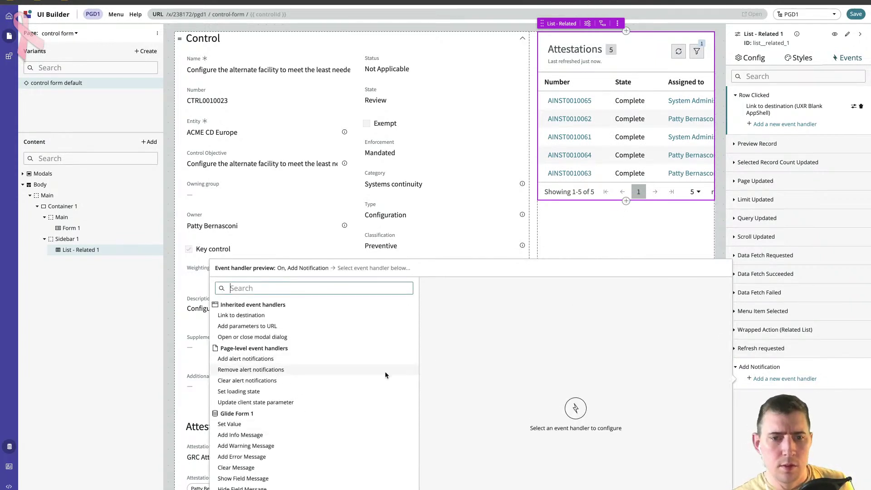
click(296, 436)
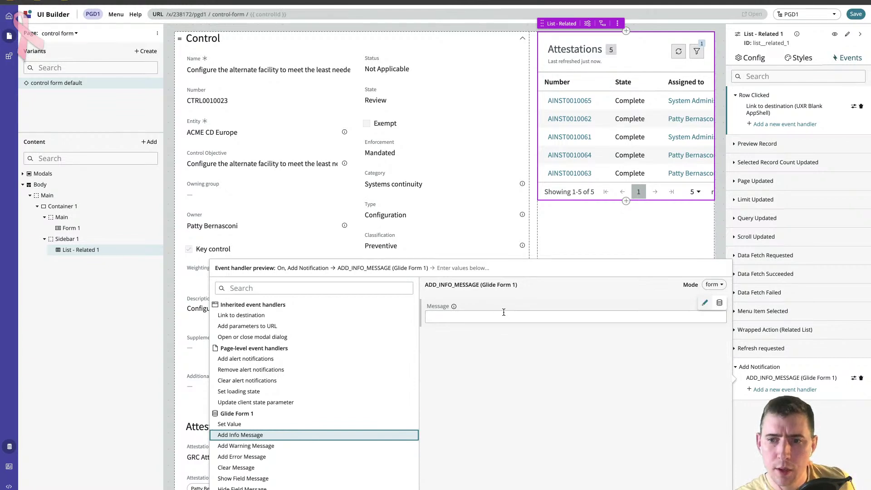
Look through the data bindings offered for the Add Notification info message without choosing one.
click(522, 317)
text(@)
click(705, 301)
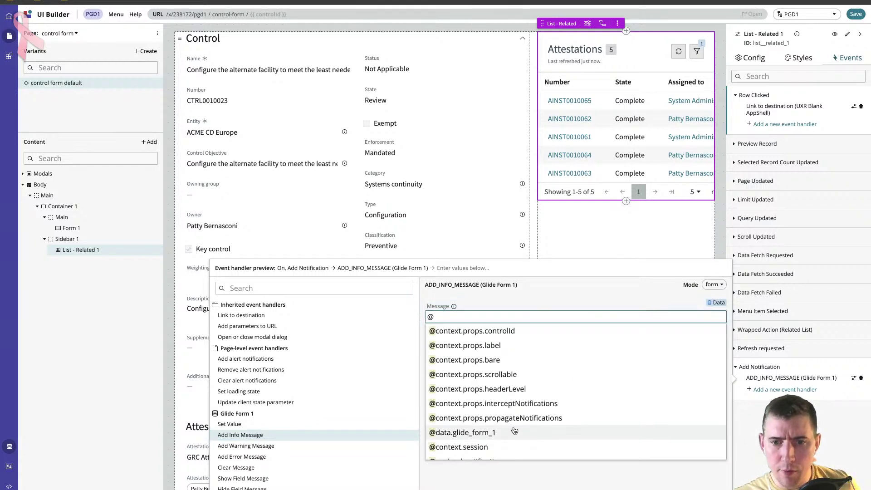
scroll(535, 423, down, 1)
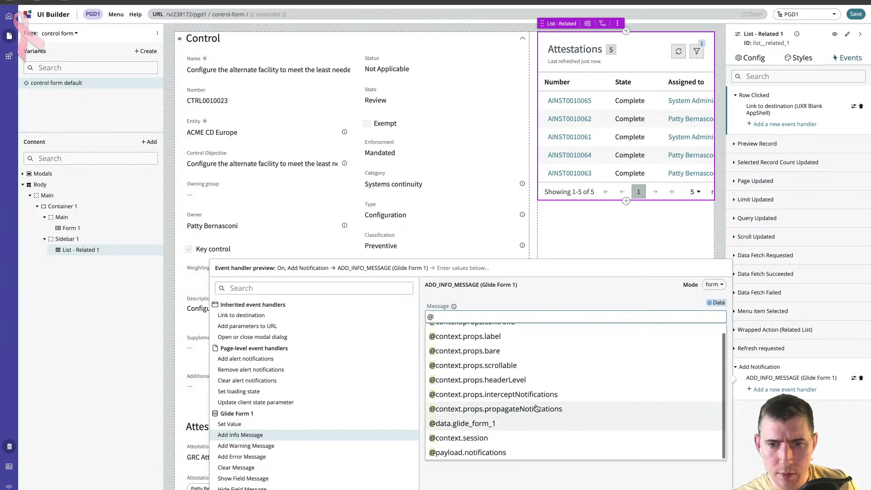
scroll(544, 368, up, 1)
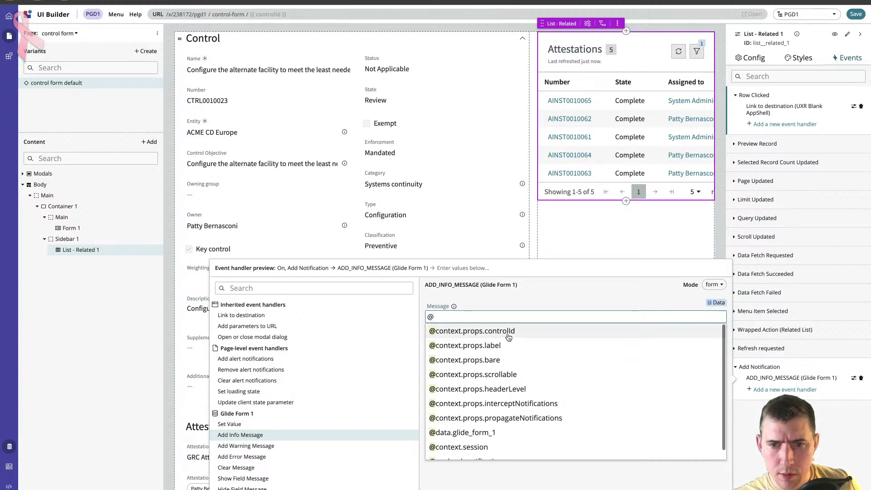
scroll(490, 358, down, 1)
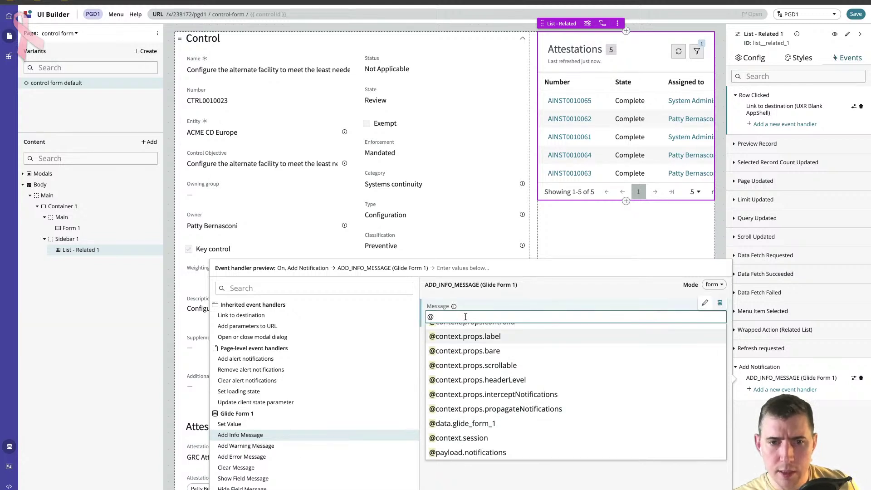
scroll(511, 367, up, 1)
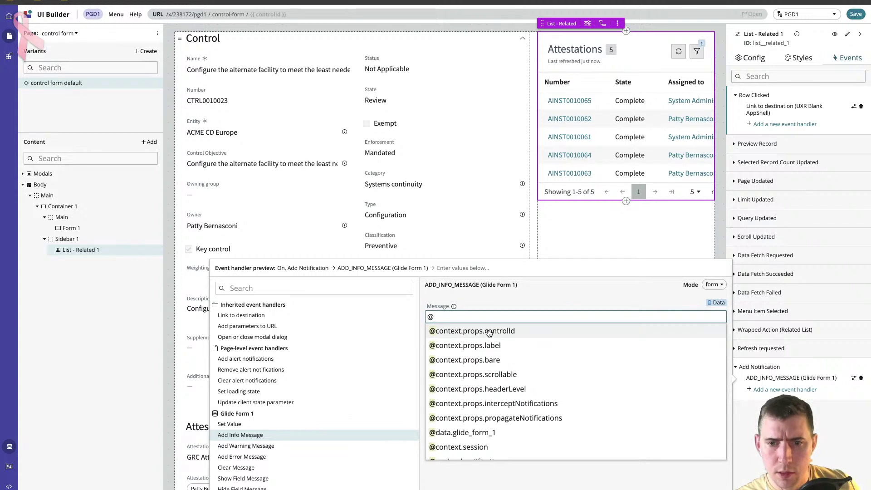
scroll(508, 409, down, 1)
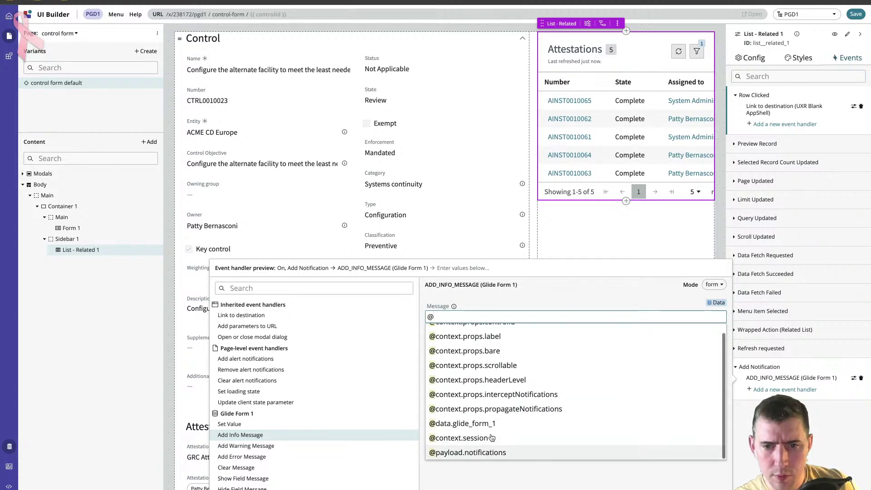
click(604, 282)
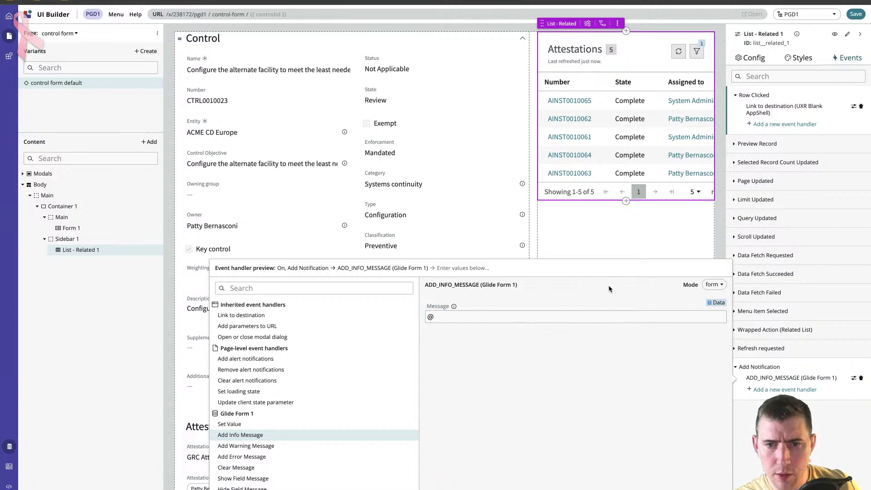
click(563, 319)
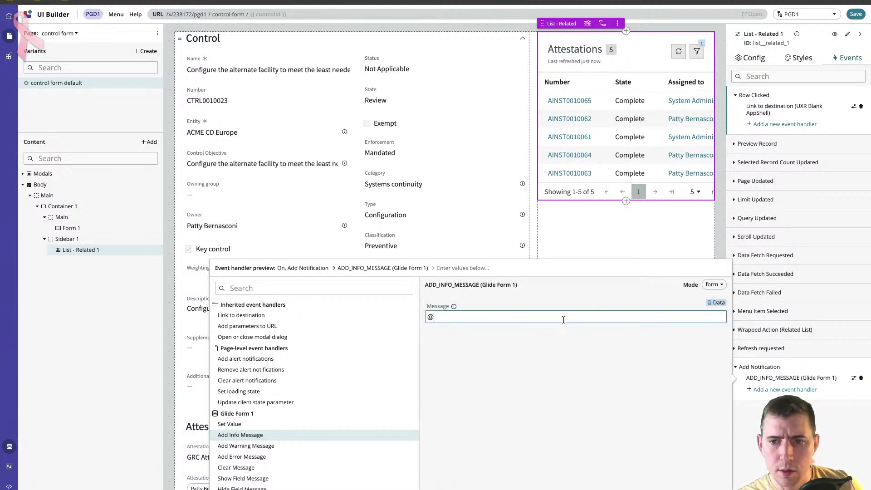
key(BackSpace)
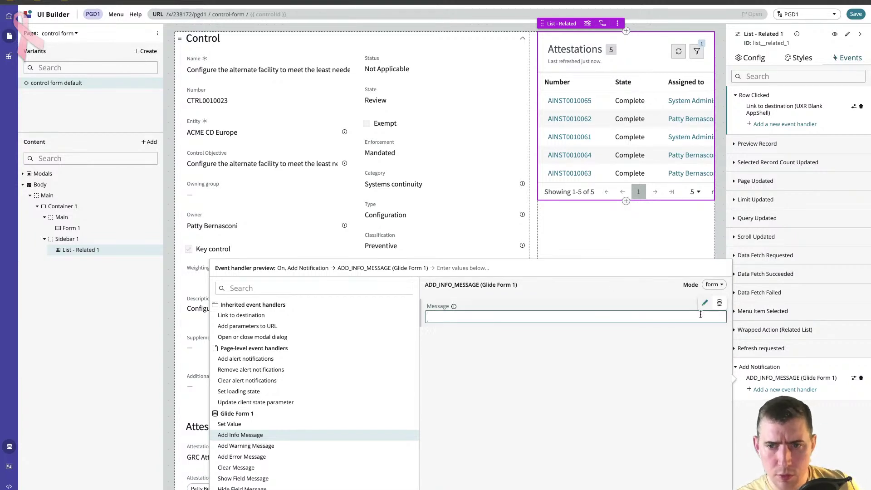
click(720, 303)
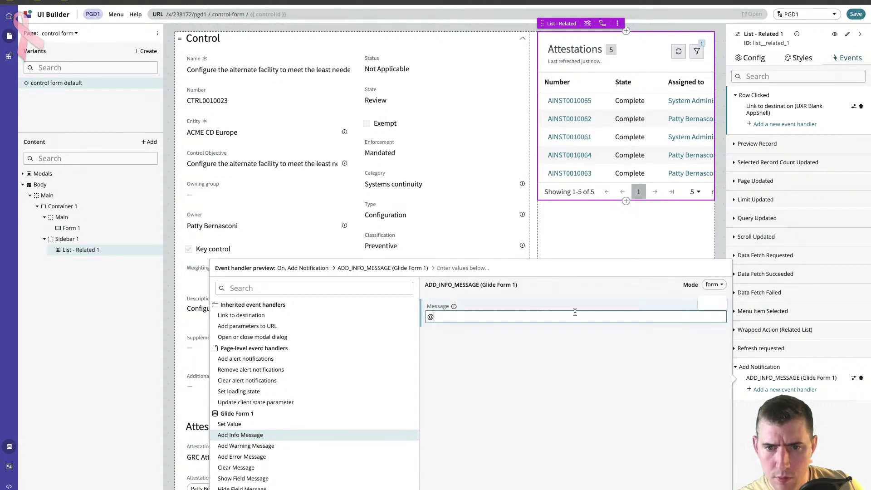
click(570, 319)
scroll(568, 364, down, 1)
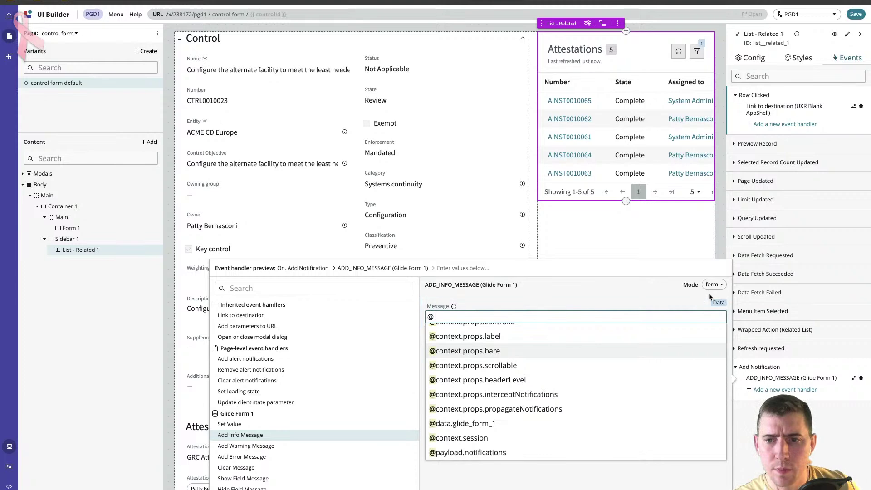
Delete the ADD_INFO_MESSAGE handler from the Add Notification event and save the page.
click(743, 268)
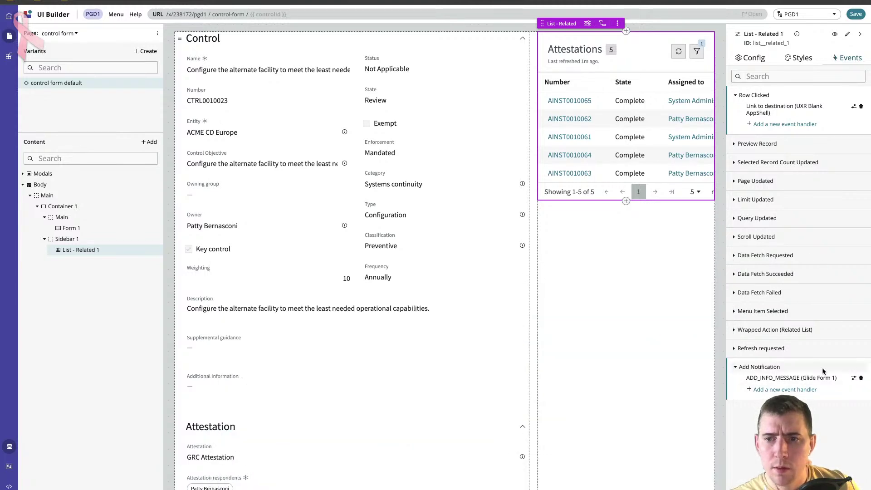
click(861, 378)
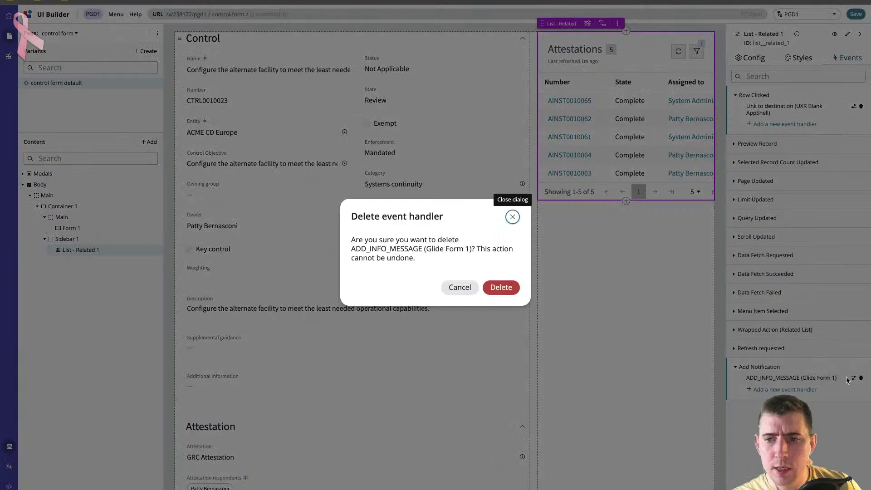
click(502, 291)
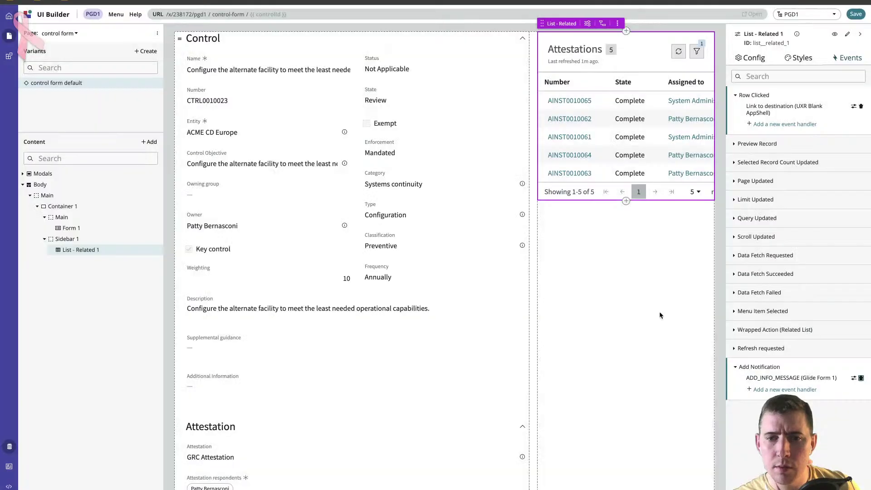
key(ctrl+s)
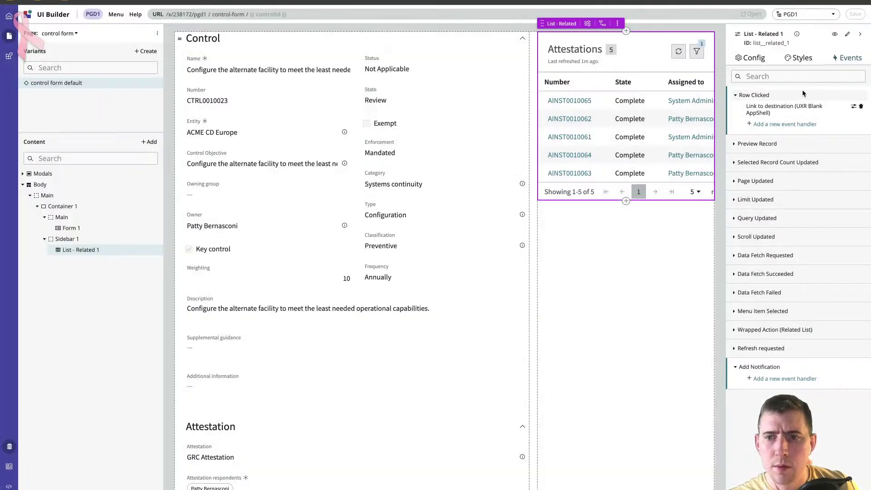
click(776, 124)
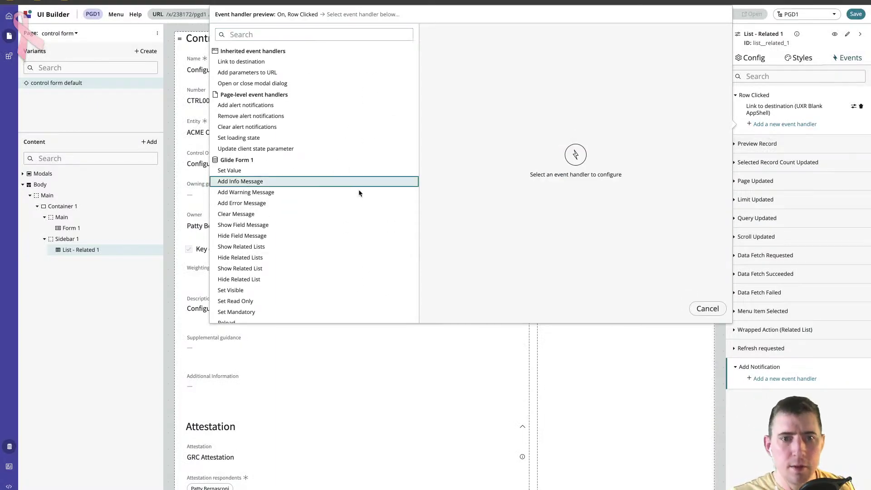
click(312, 182)
click(512, 62)
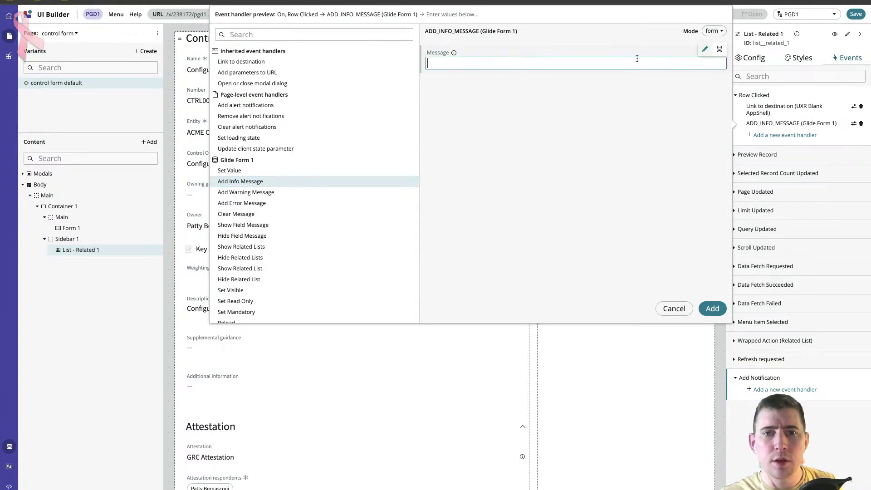
click(720, 49)
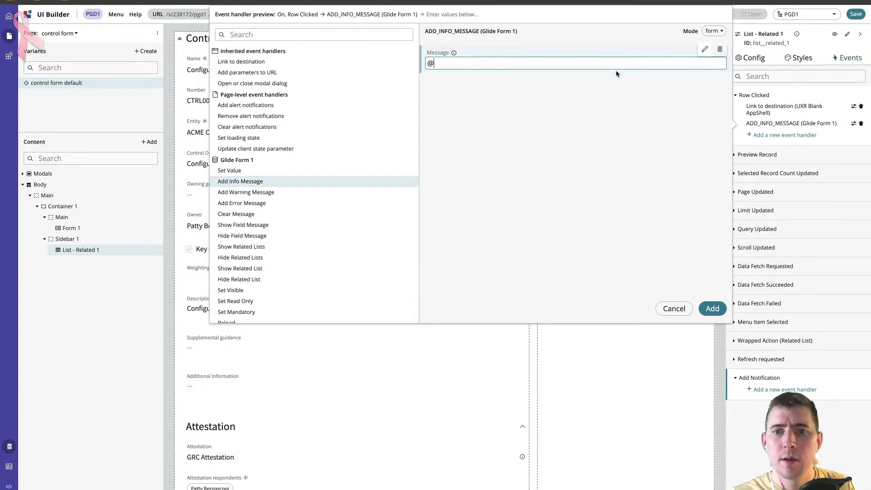
scroll(525, 131, down, 3)
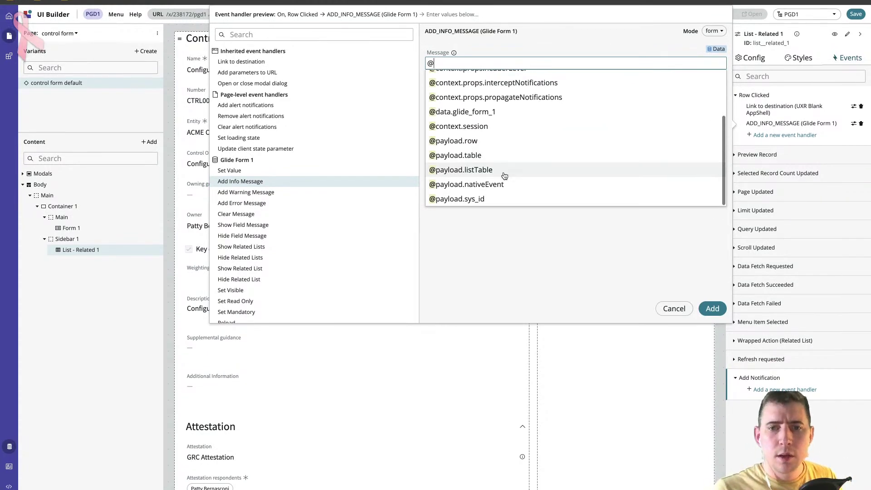
click(505, 173)
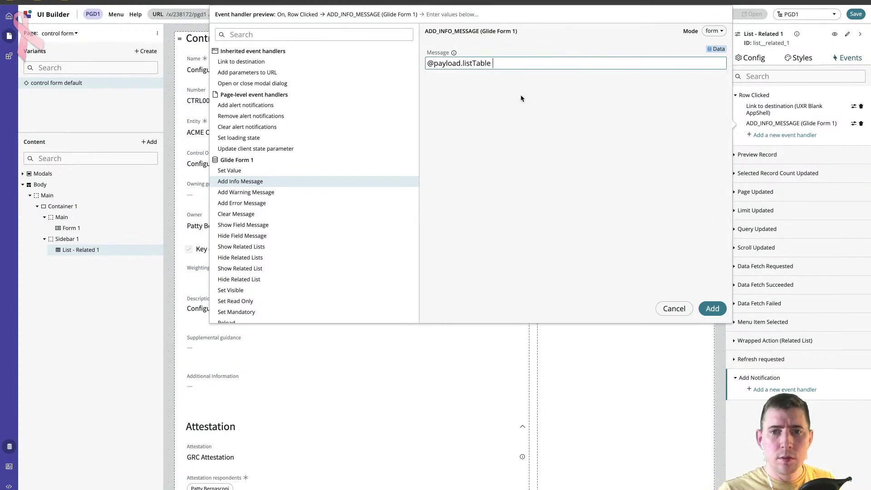
click(458, 59)
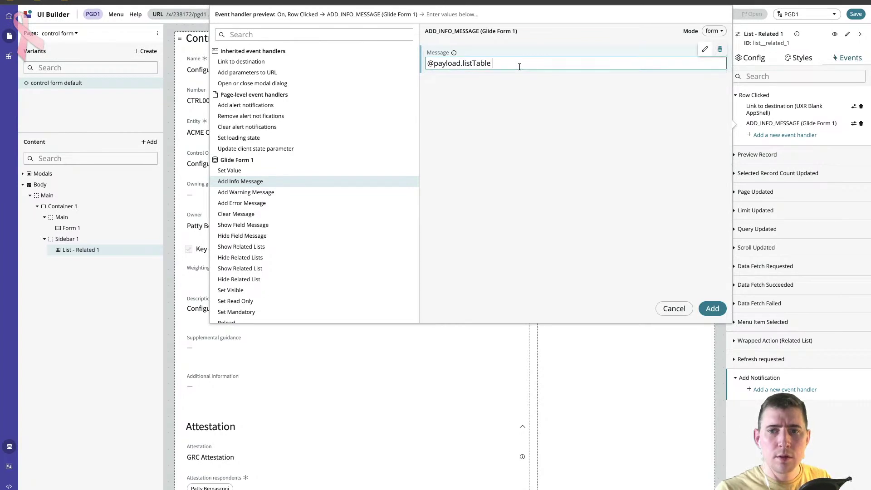
key(BackSpace)
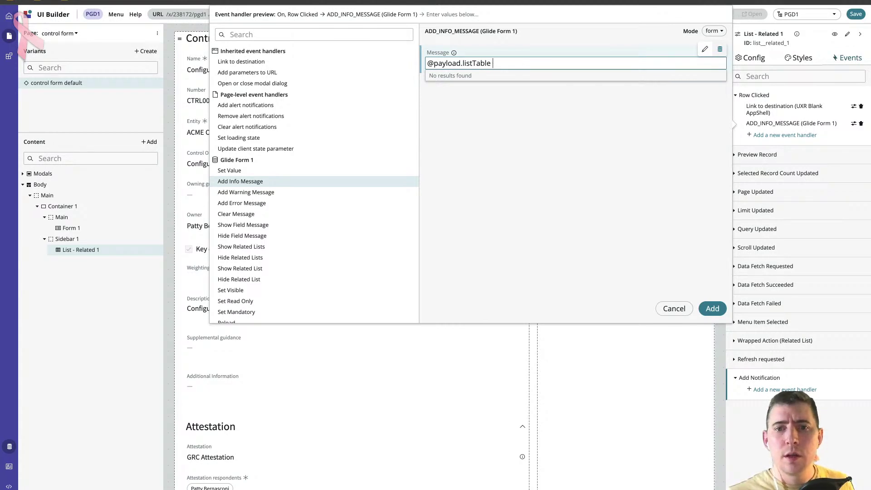
click(535, 135)
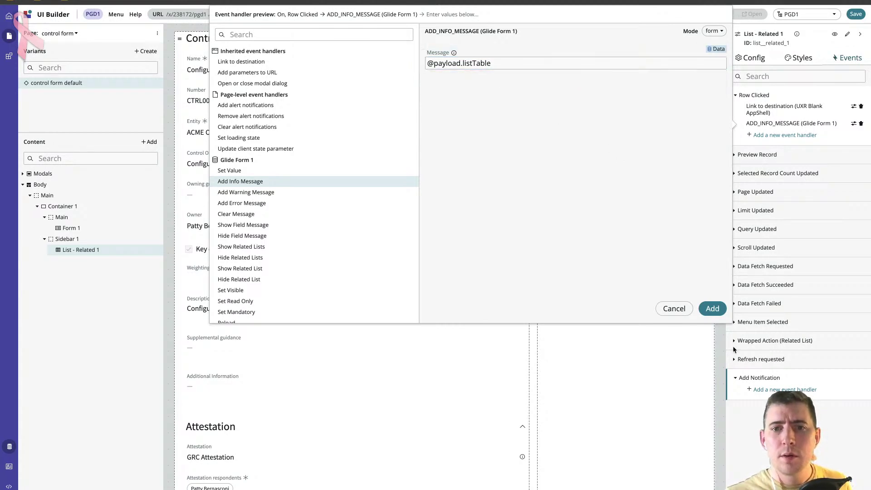
click(721, 310)
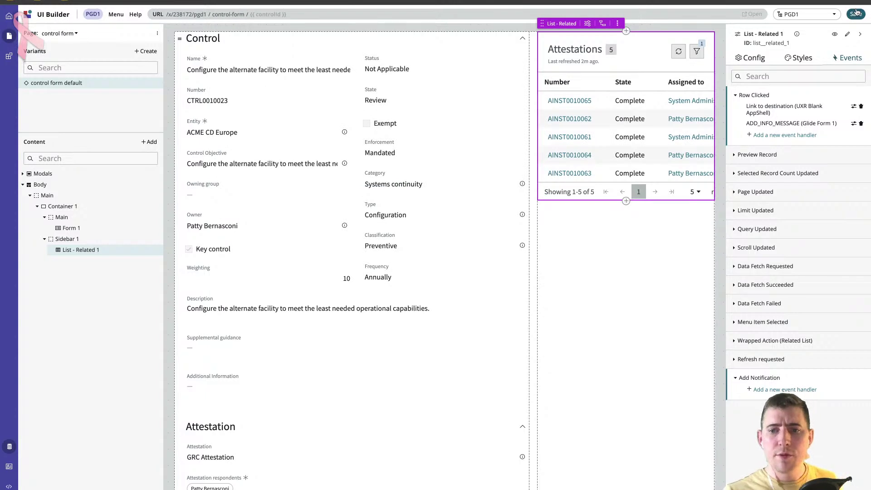
key(ctrl+s)
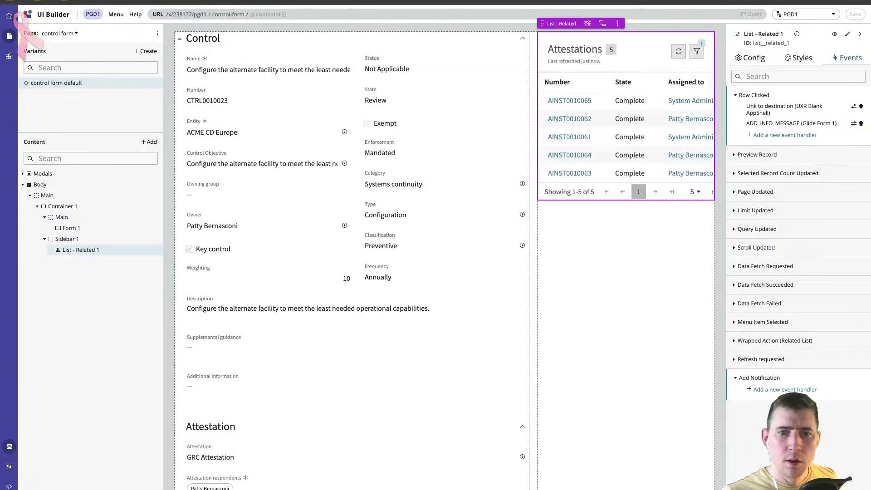
Open a control from the live Controls list and test its first Attestations row, then return to the page editor.
key(ctrl+Tab)
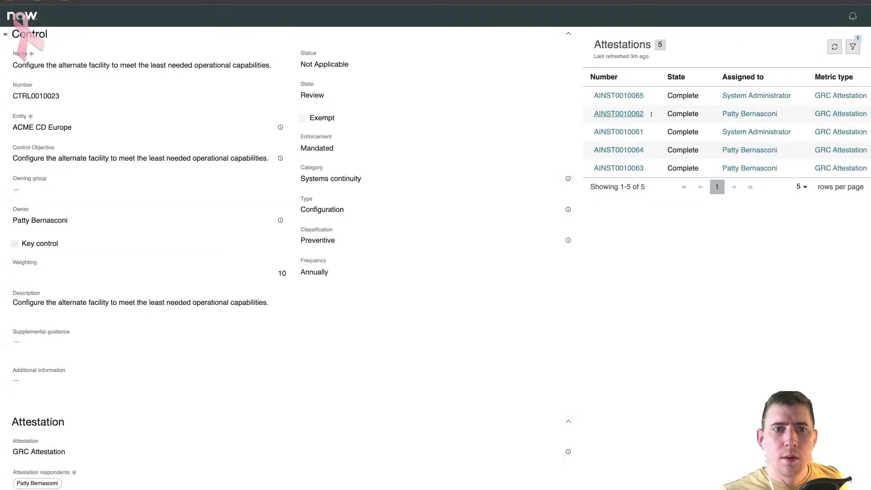
key(ctrl+Tab)
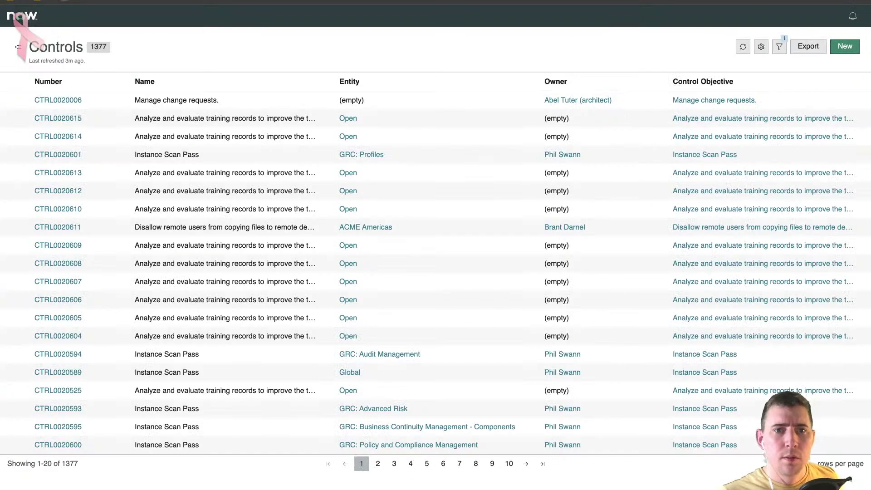
key(ctrl+Tab)
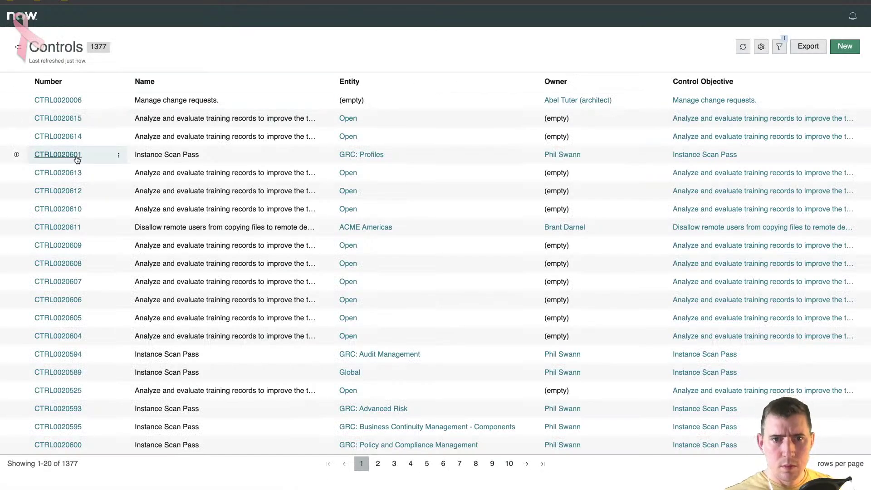
click(52, 173)
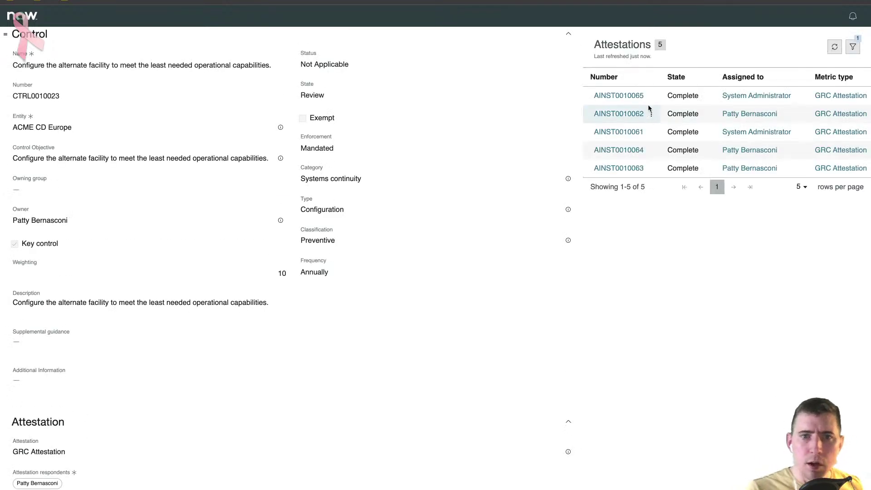
click(634, 96)
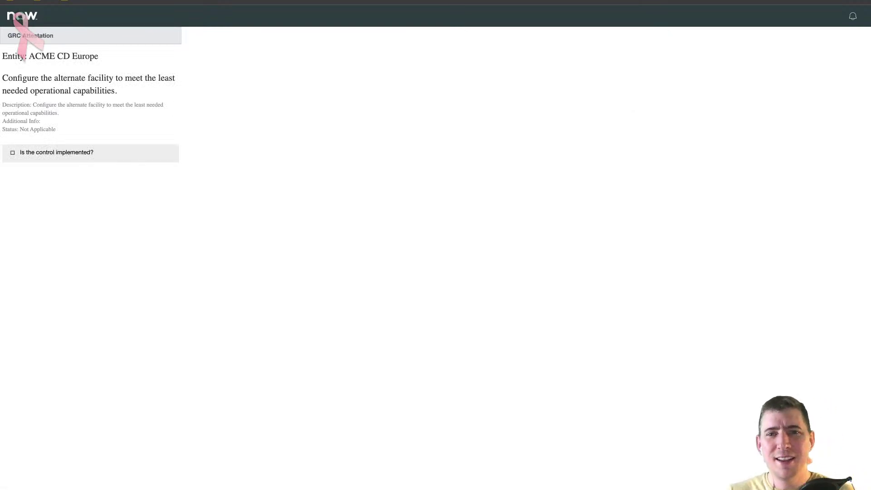
key(ctrl+w)
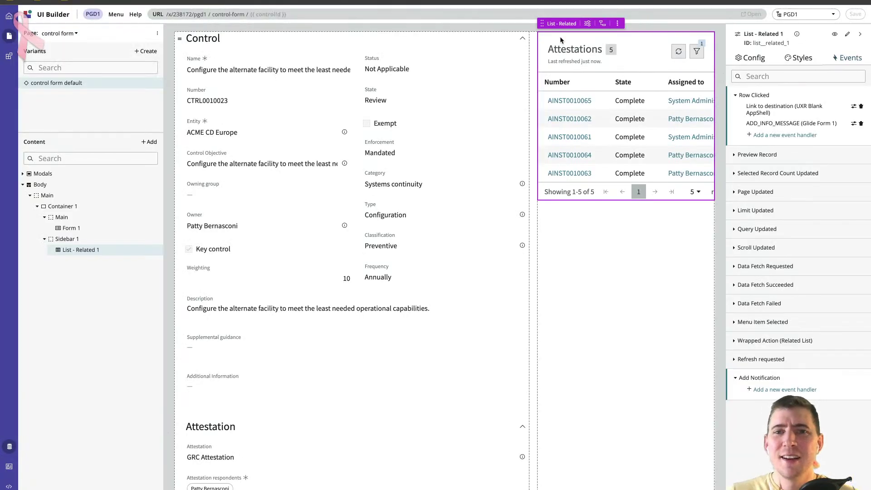
Delete the ADD_INFO_MESSAGE handler from the Row Clicked event of the Attestations list and save the page.
click(861, 124)
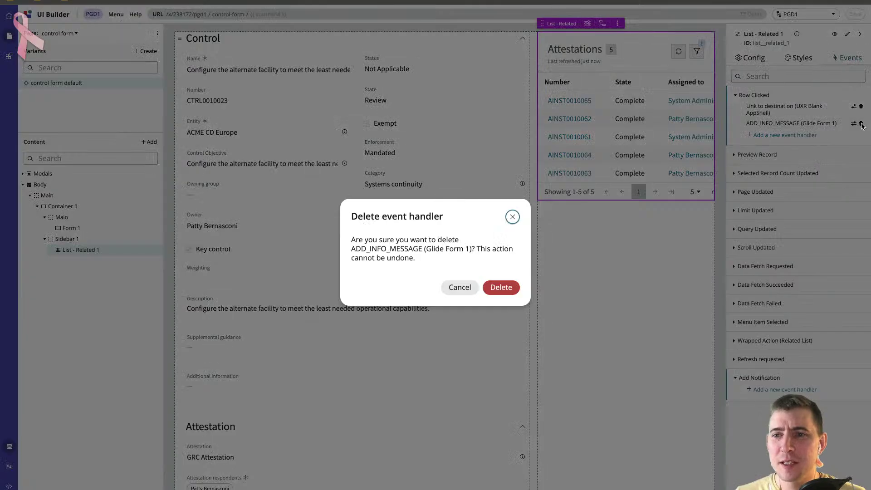
click(512, 287)
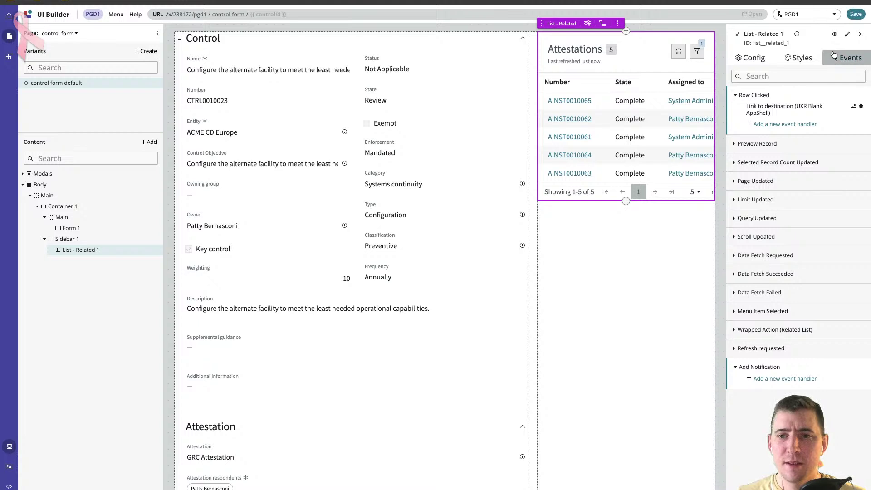
click(856, 15)
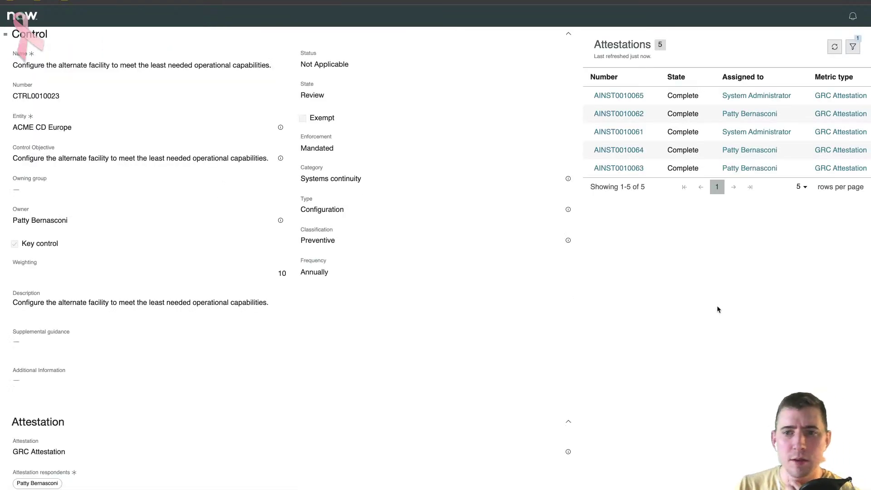
Open the first Attestations row on the live page and review its responses, then return to the page editor.
click(618, 96)
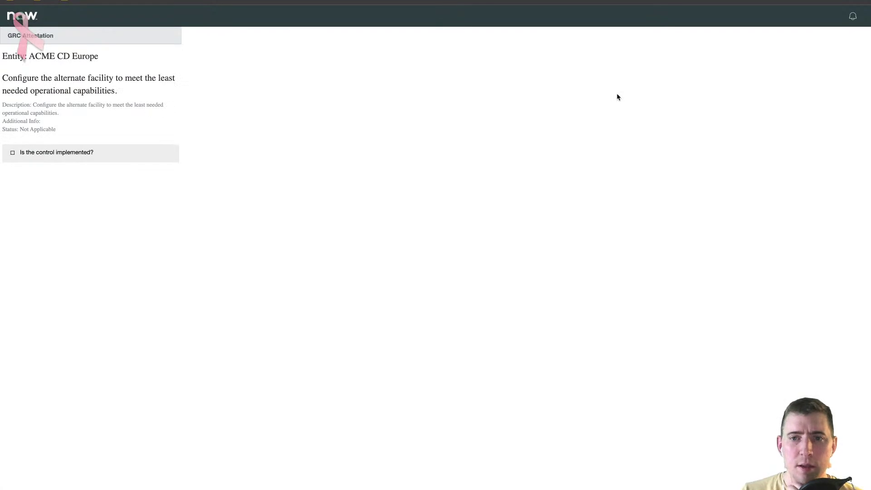
scroll(84, 154, down, 3)
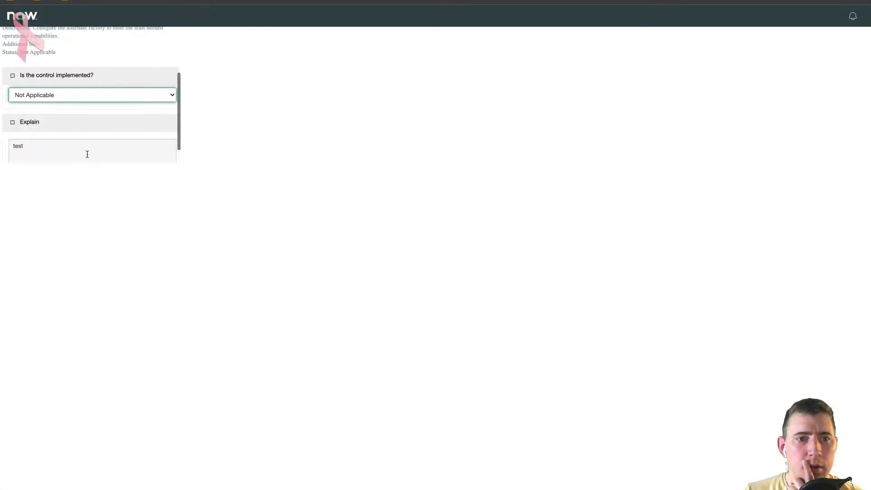
scroll(134, 131, down, 1)
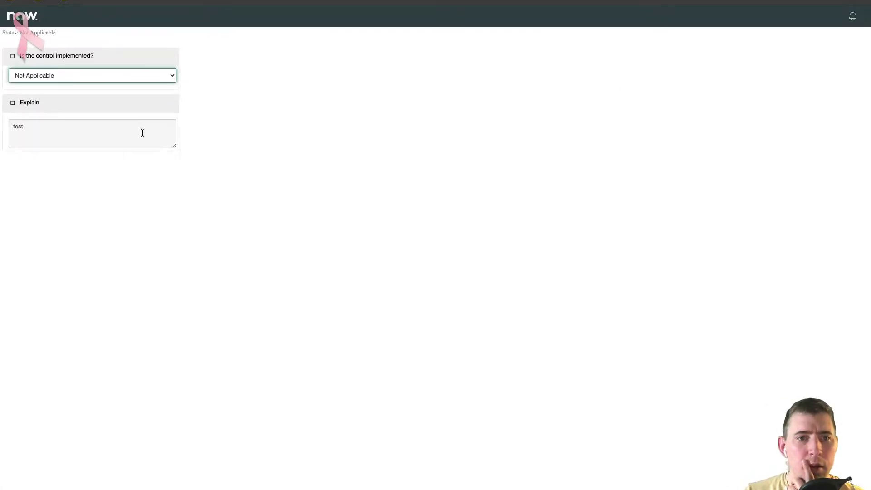
scroll(141, 130, up, 2)
scroll(130, 125, down, 1)
scroll(130, 126, down, 2)
scroll(125, 128, up, 4)
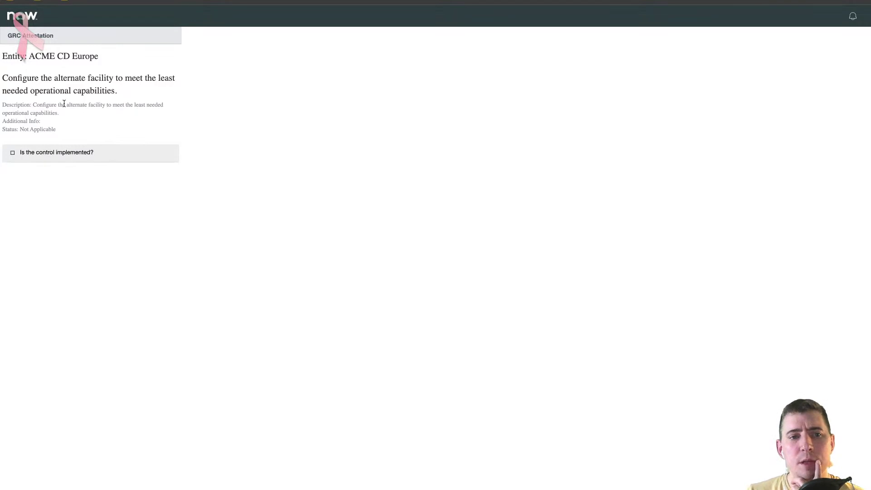
key(super+w)
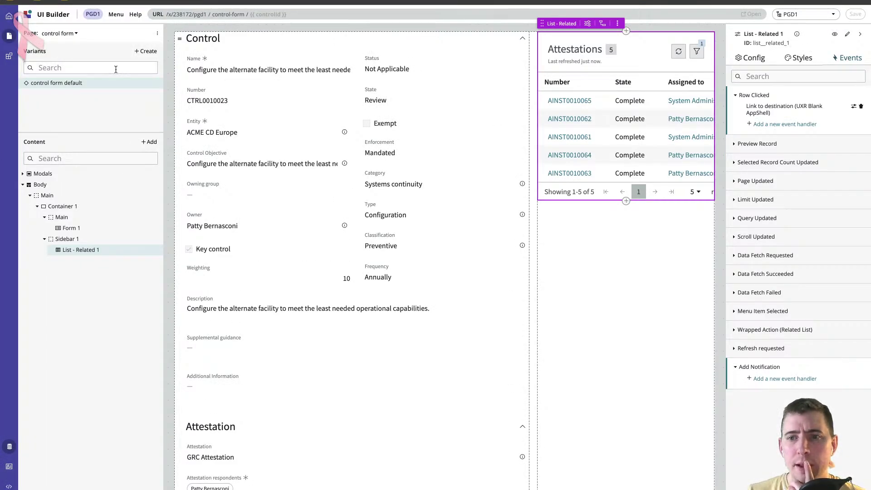
Switch to the Assessment page and set the width of its attestation iFrame to 100%.
click(76, 35)
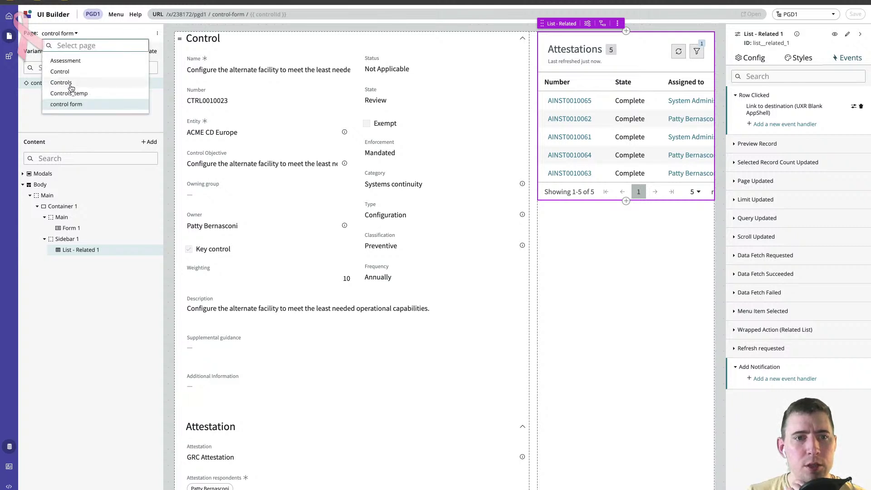
click(68, 61)
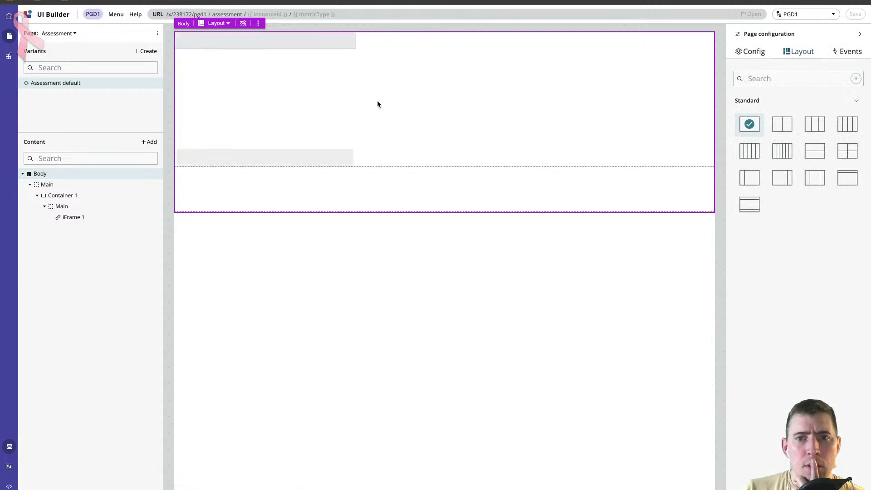
click(330, 69)
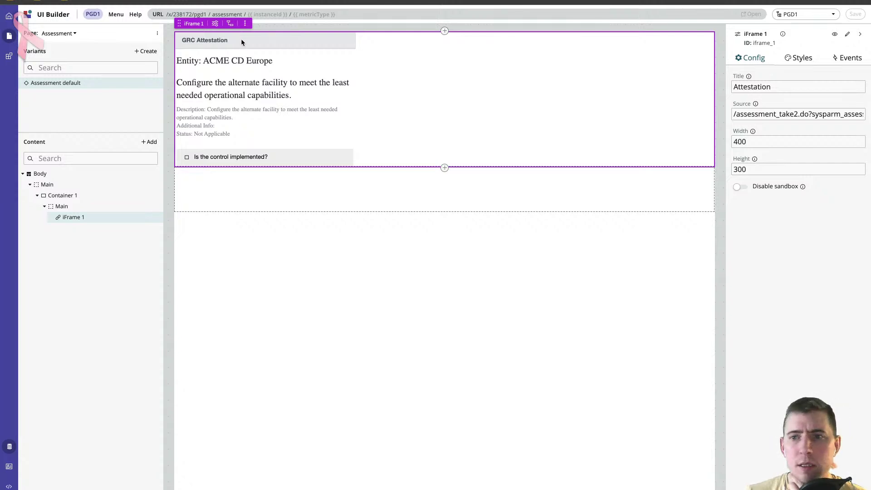
double_click(751, 142)
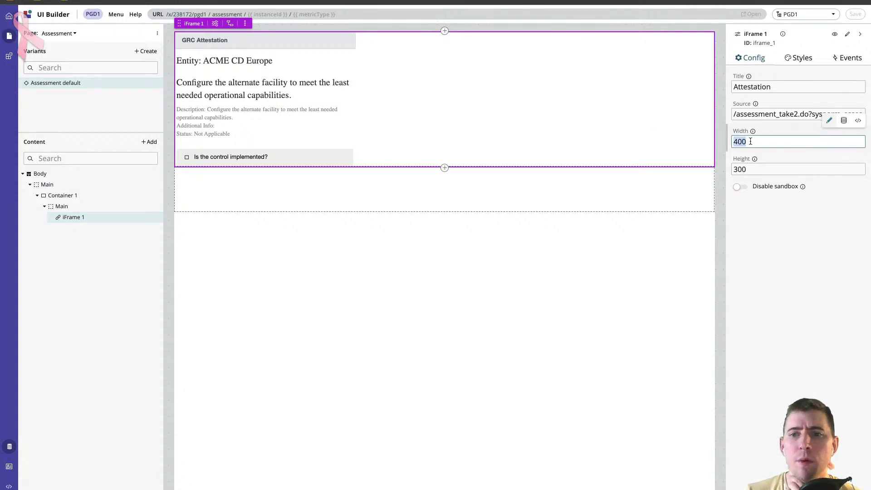
text(100%)
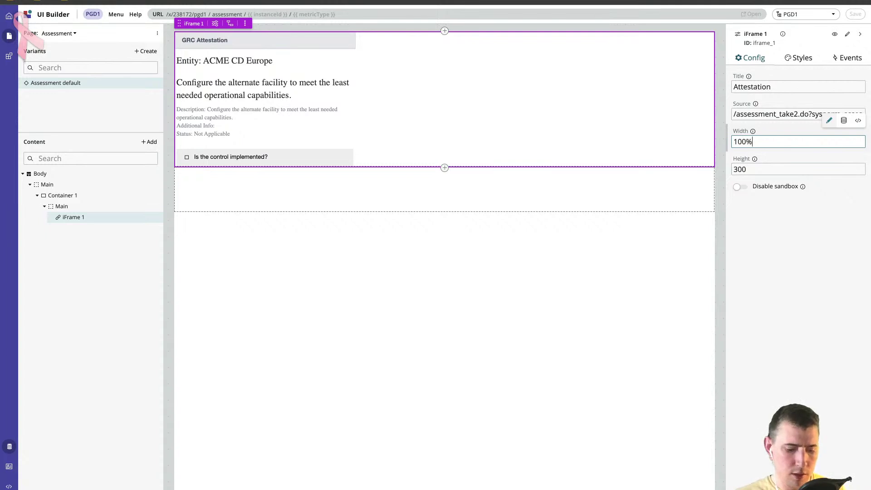
Try a height of 100% for the attestation iFrame.
click(785, 165)
double_click(786, 165)
text(100%)
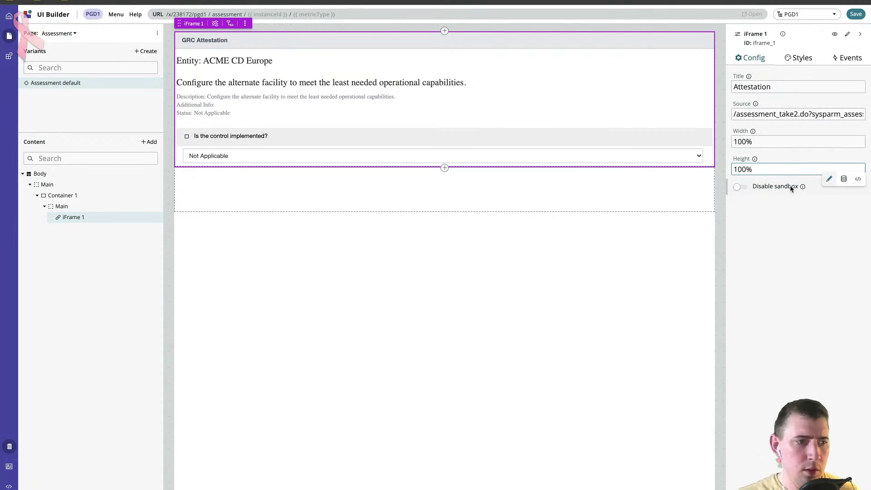
click(809, 192)
click(773, 169)
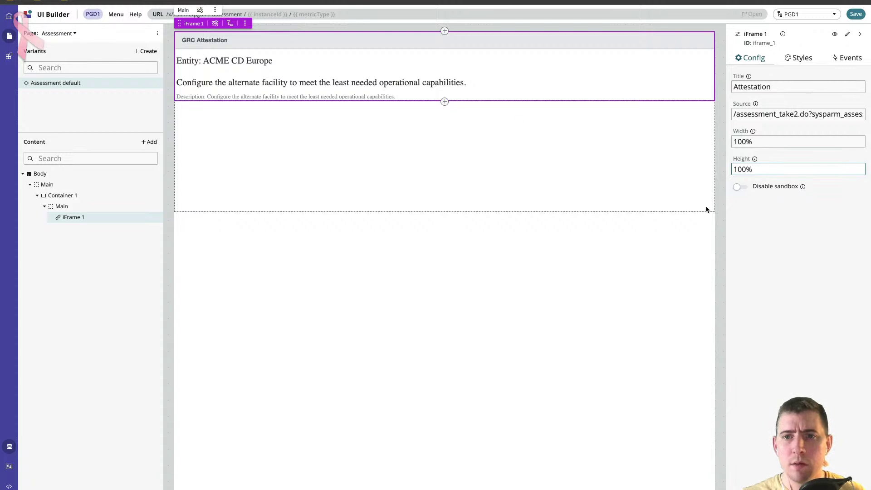
Set the attestation iFrame's height to 600px and save the Assessment page.
double_click(782, 172)
text(600px)
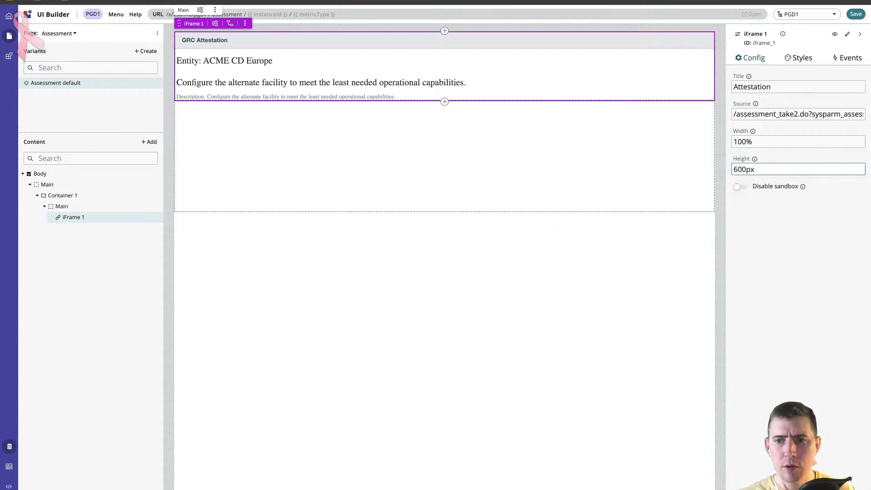
click(789, 241)
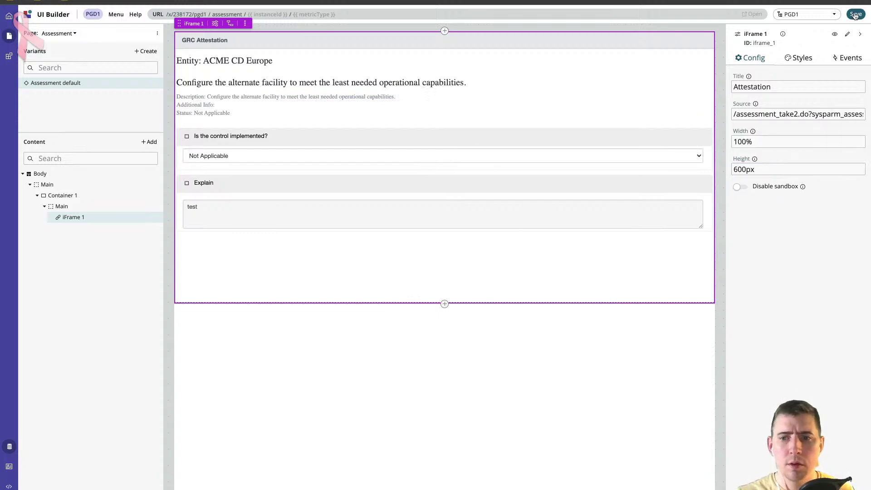
click(782, 169)
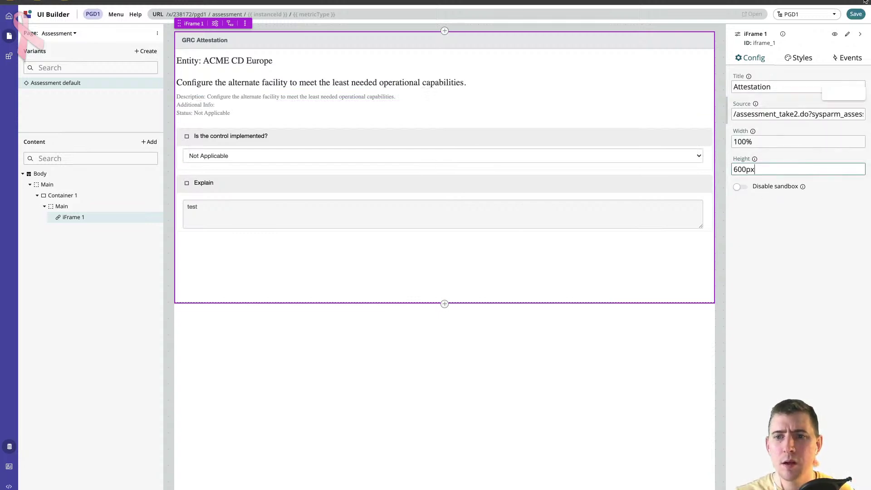
click(857, 15)
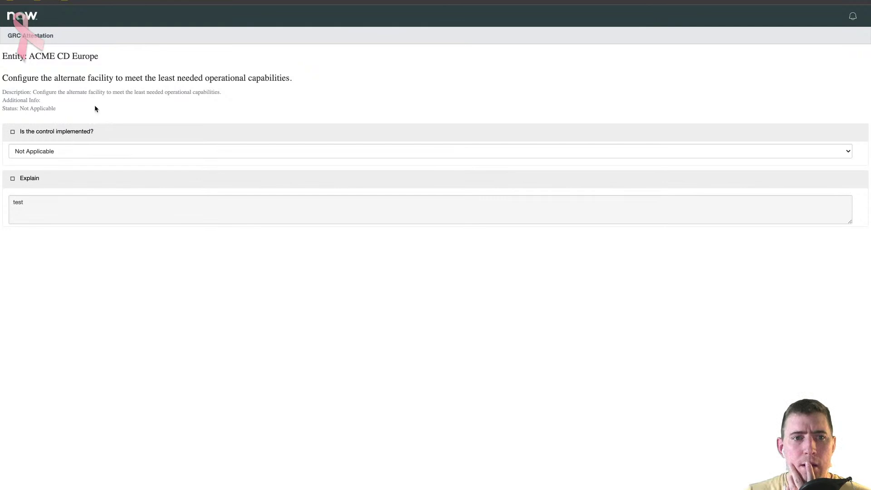
On the live assessment, test changing "Is the control implemented?" to No and back to "-- choose --".
click(127, 154)
click(56, 188)
click(72, 151)
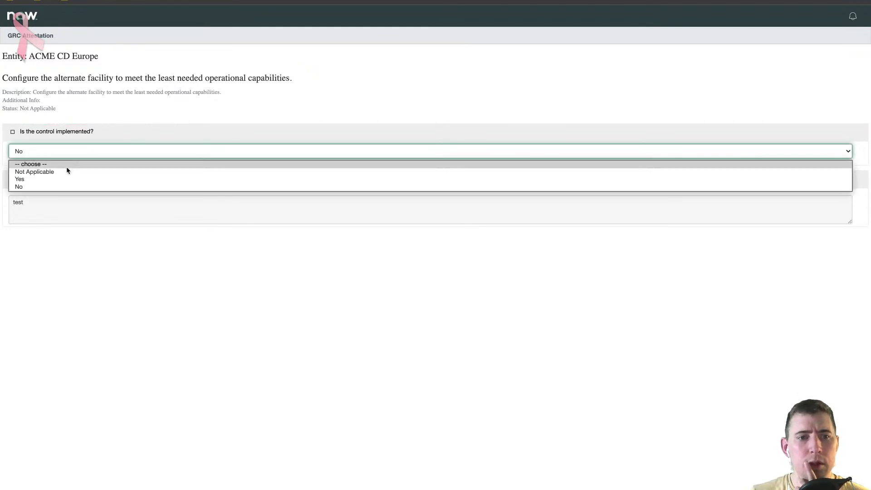
click(67, 166)
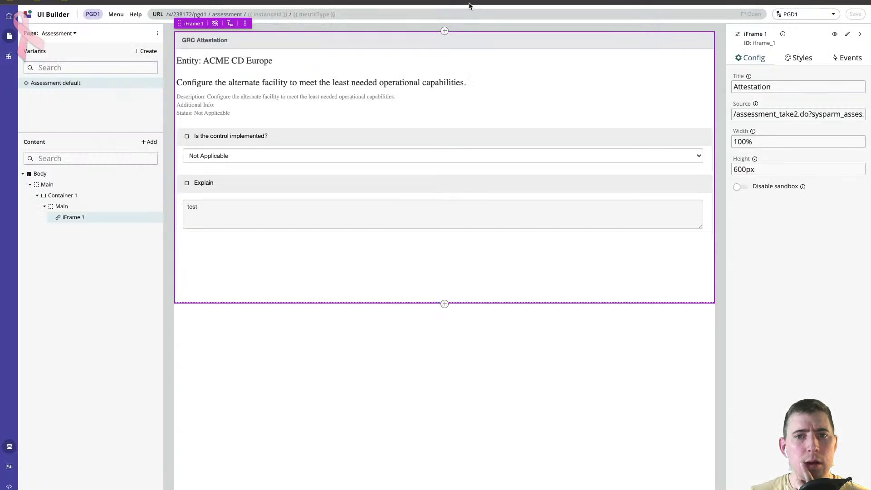
Examine the end of the iFrame's source URL, including its sysparm_reader_view parameter.
click(812, 114)
drag(822, 114, 870, 117)
click(830, 114)
drag(811, 115, 861, 115)
click(830, 115)
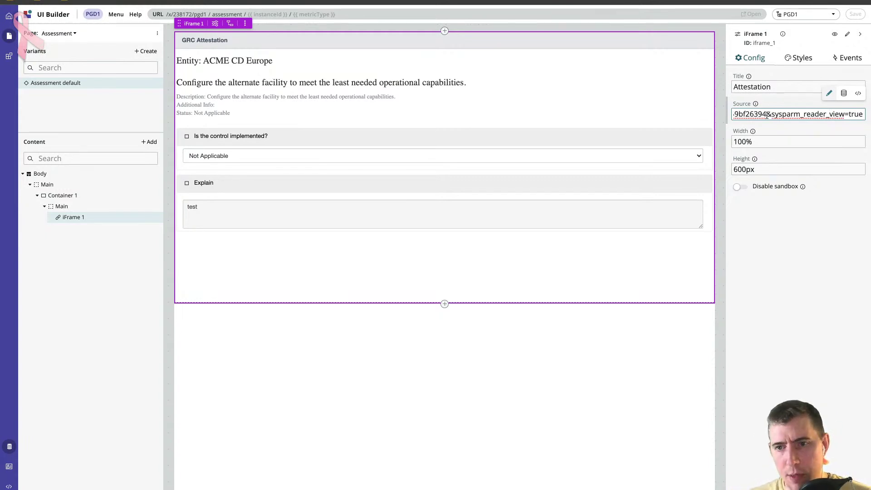
mouse_move(768, 116)
mouse_down()
mouse_move(864, 115)
mouse_move(768, 116)
mouse_up()
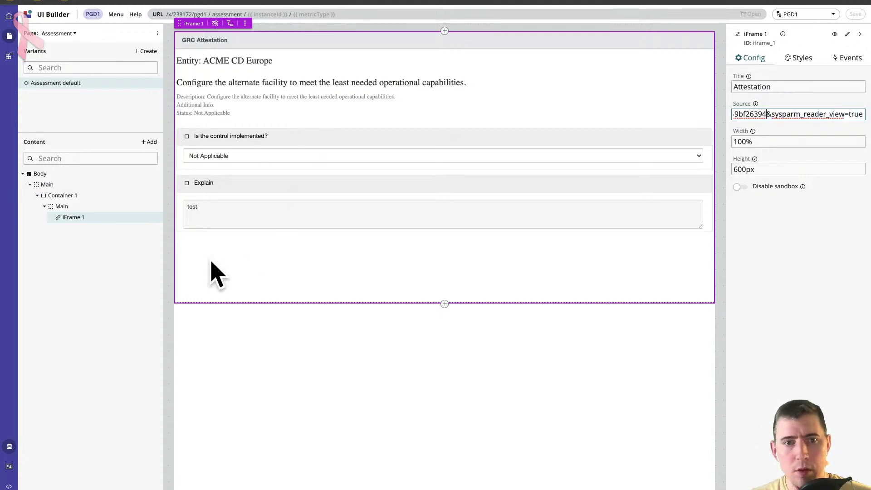
Check on the live assessment whether the Explain text and the implementation answer can be edited, then return to the page editor.
click(223, 218)
key(ctrl+Tab)
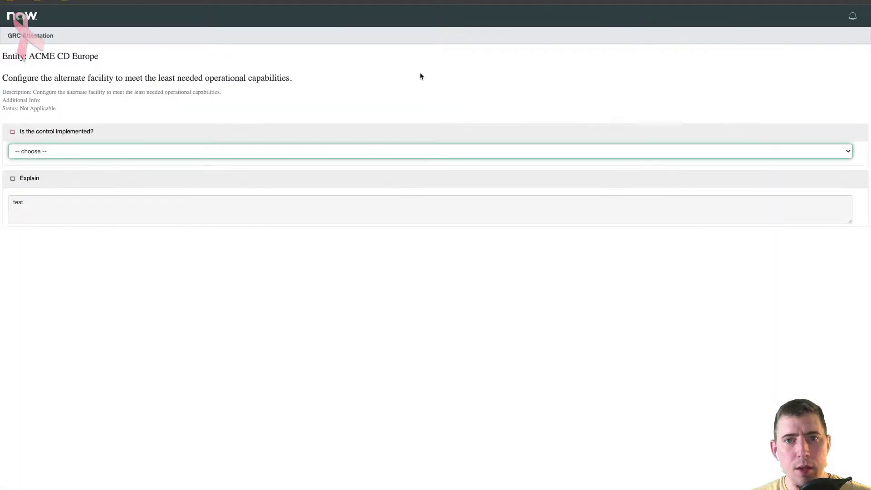
click(168, 219)
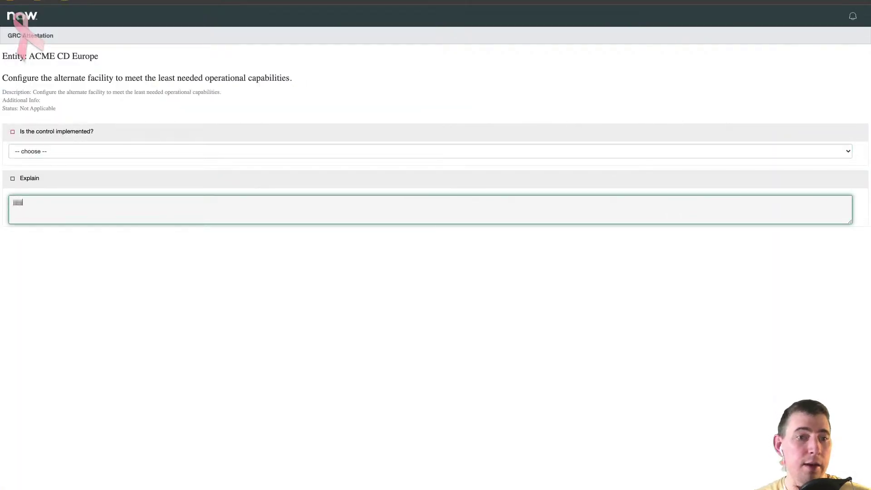
click(178, 254)
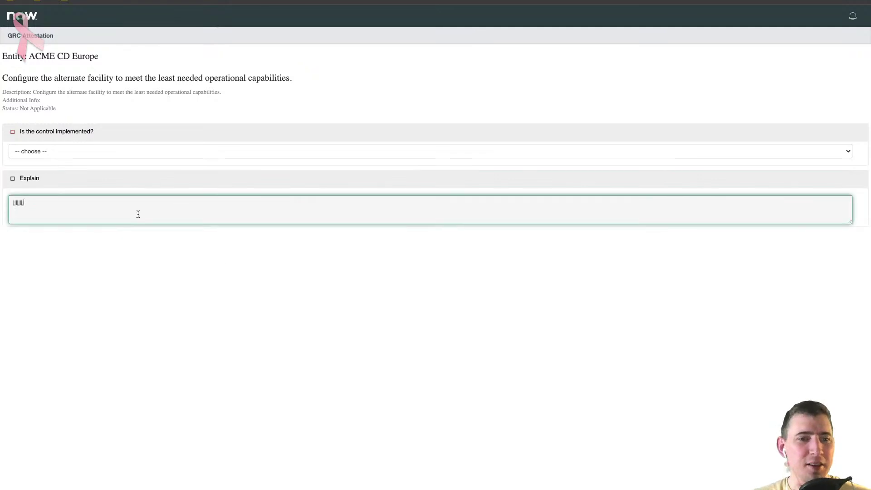
click(181, 151)
click(171, 194)
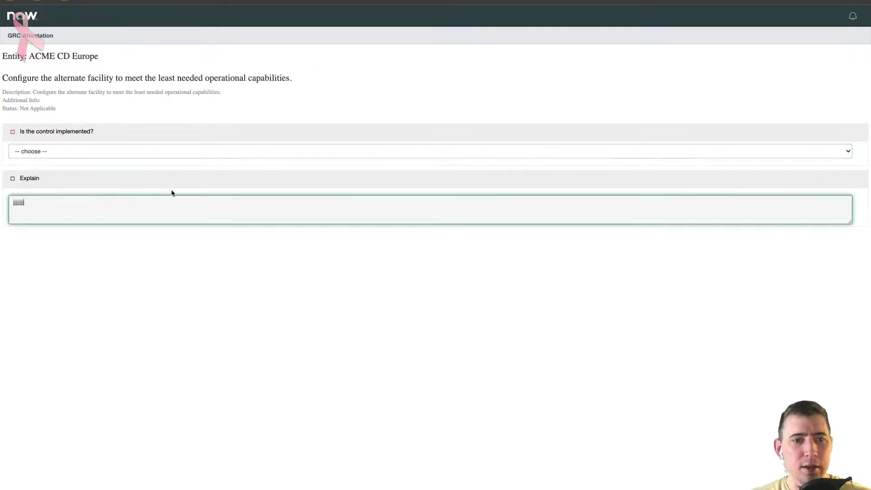
click(433, 131)
click(532, 93)
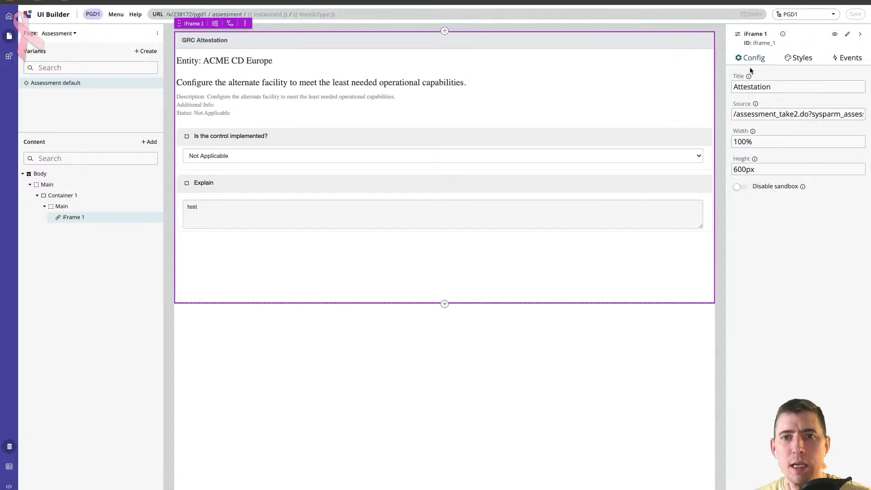
click(801, 114)
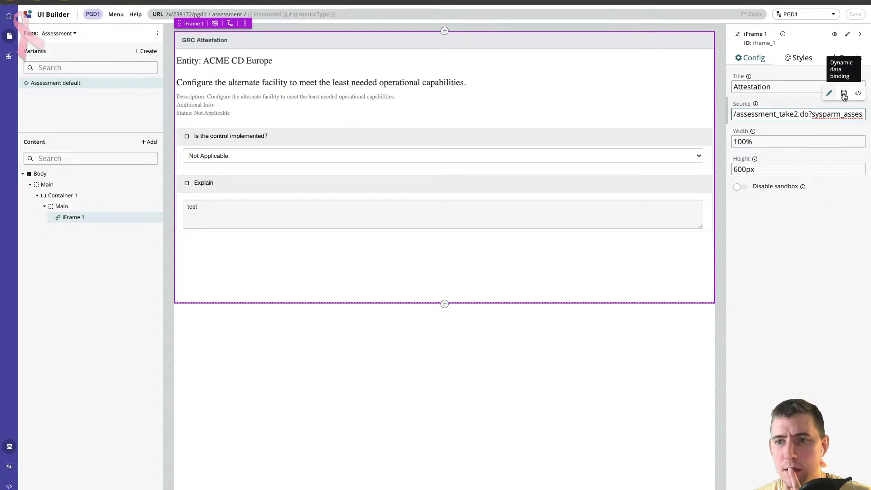
click(858, 93)
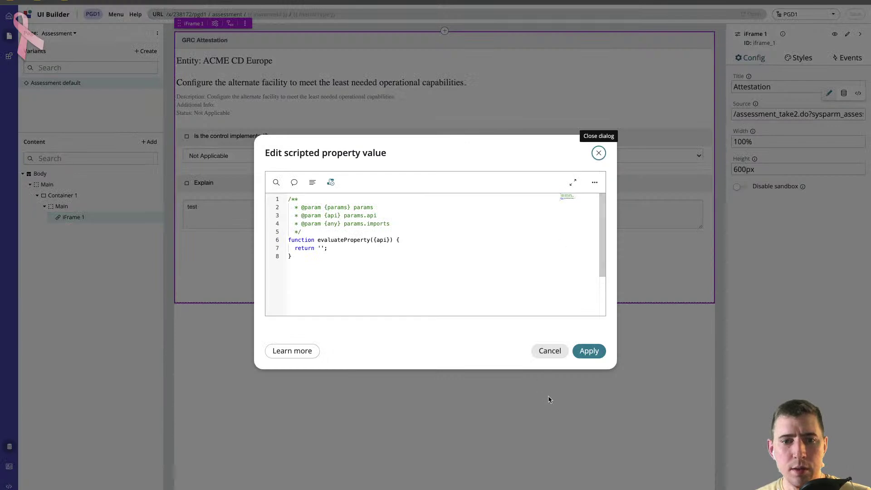
click(539, 359)
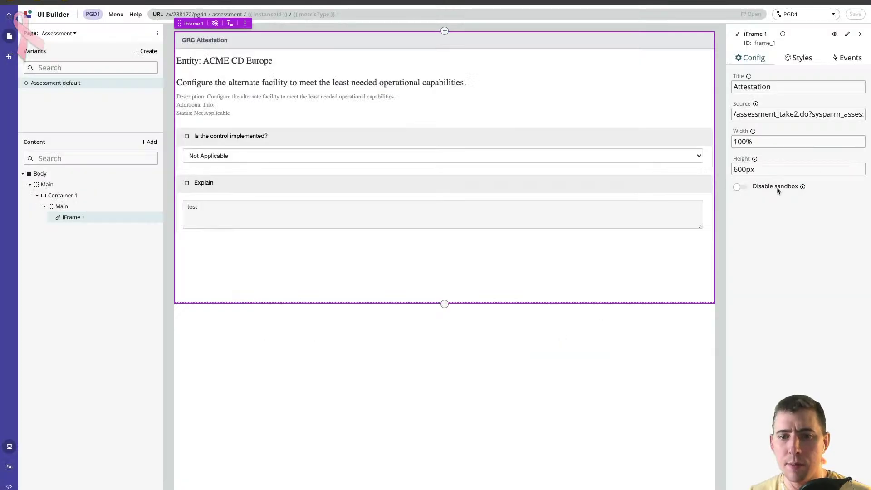
Clear the iFrame's source and apply a script to its Width property that returns the /assessment_take2.do URL.
click(780, 114)
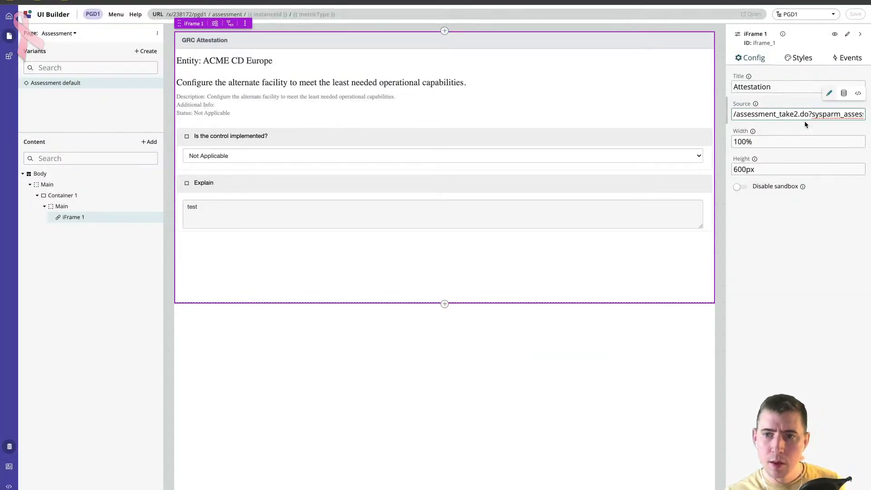
key(ctrl+a)
key(BackSpace)
click(858, 120)
click(321, 249)
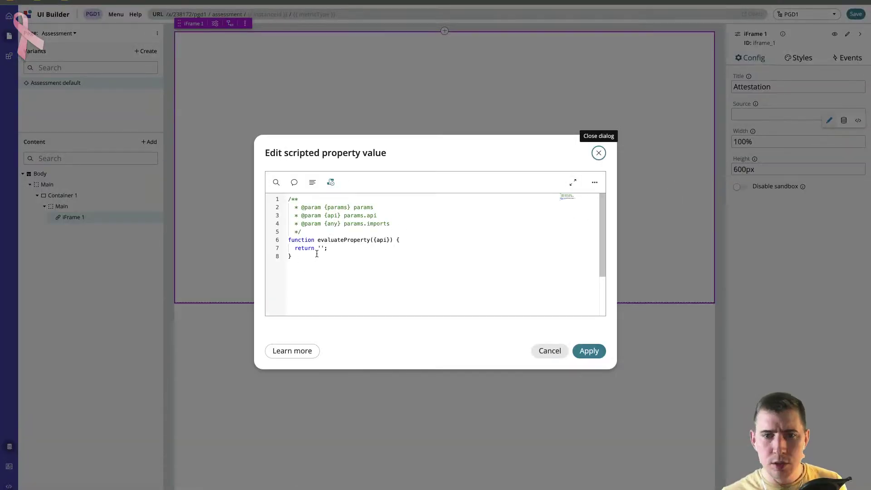
key(ctrl+v)
key(Home)
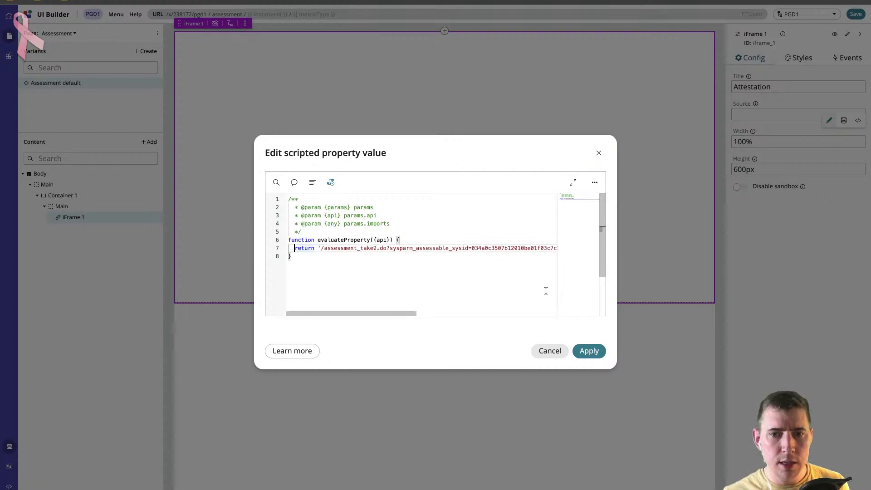
click(589, 351)
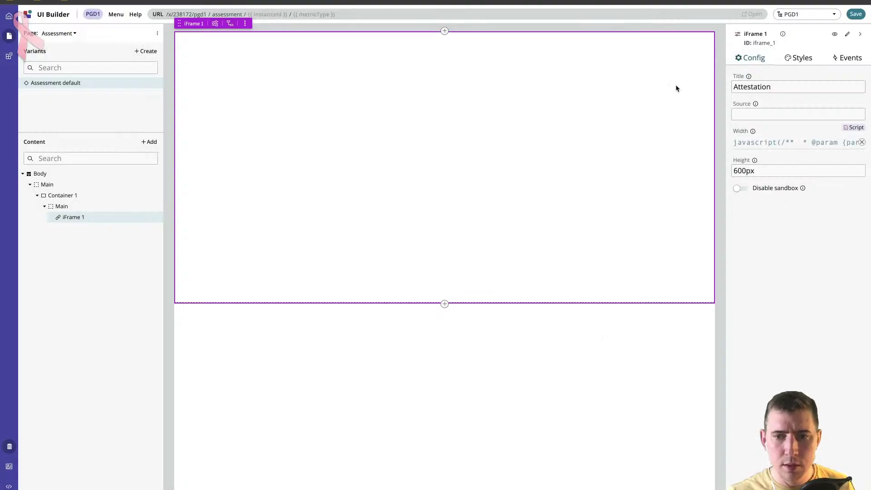
Save the page, then cut the /assessment_take2.do URL out of the iFrame's Width script and apply the empty return string.
click(856, 14)
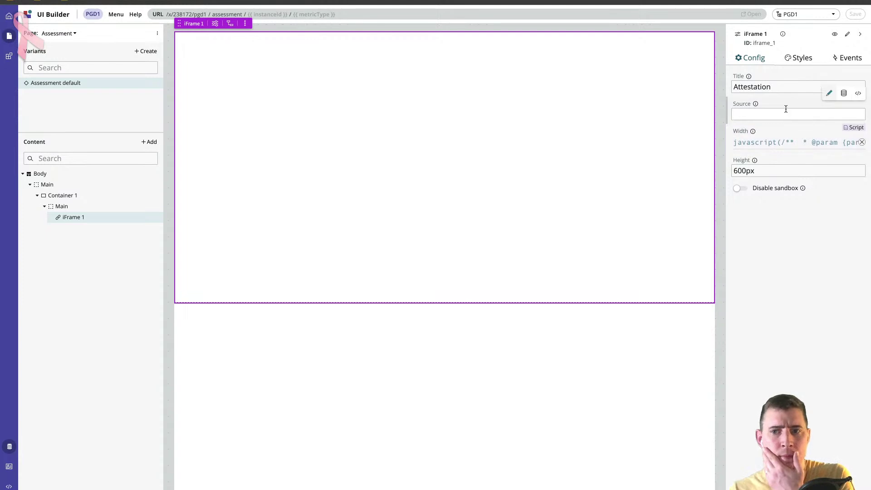
click(783, 142)
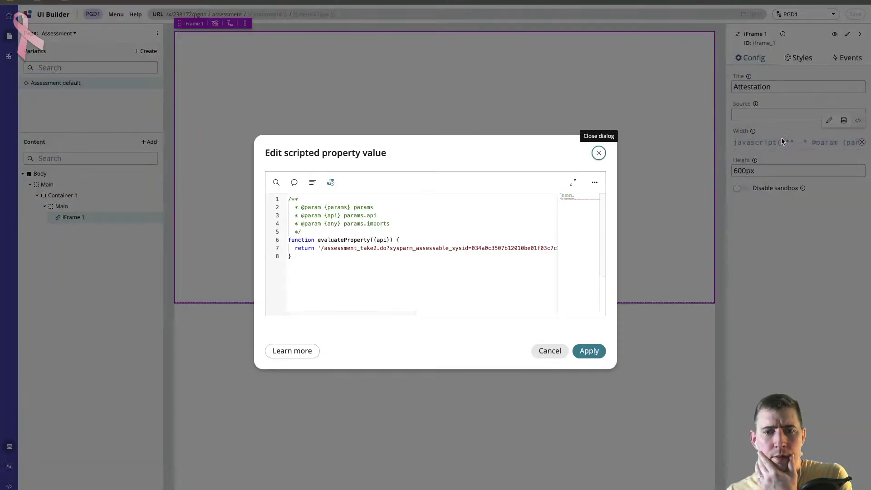
click(484, 250)
key(End)
key(shift+Home)
key(shift+Right)
key(shift+Right)
key(shift+Right)
key(shift+Right)
key(shift+Right)
key(shift+Right)
key(shift+Right)
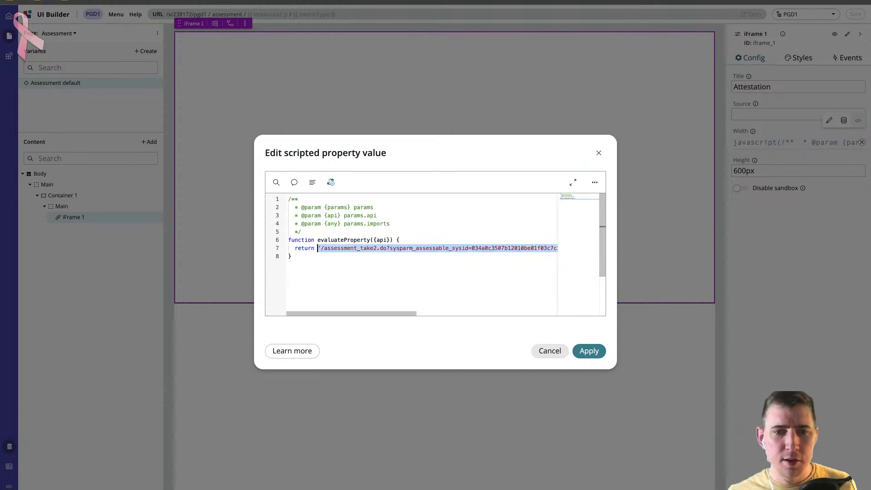
key(BackSpace)
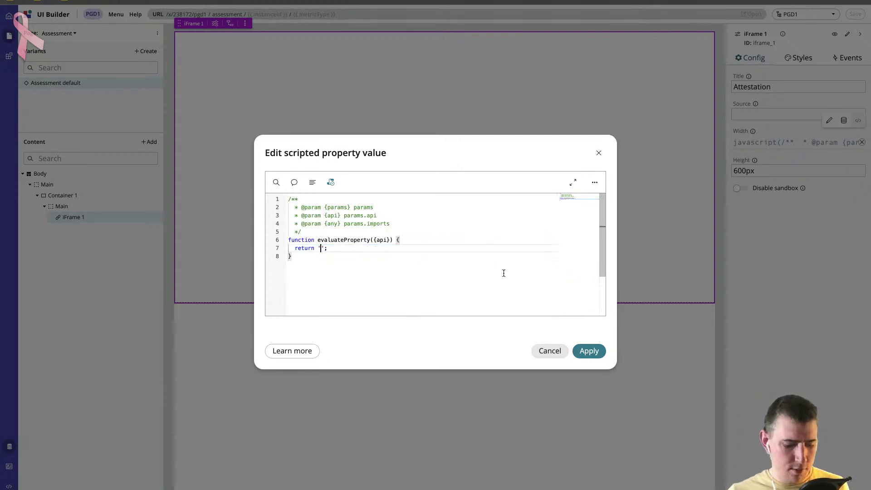
click(589, 351)
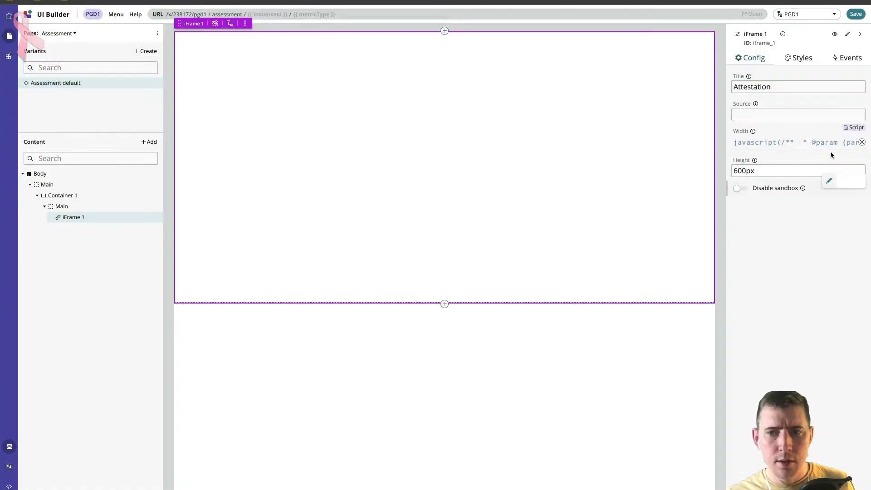
Remove the script from the iFrame's Width property and set the width to 100%.
click(862, 144)
click(773, 142)
text(100%)
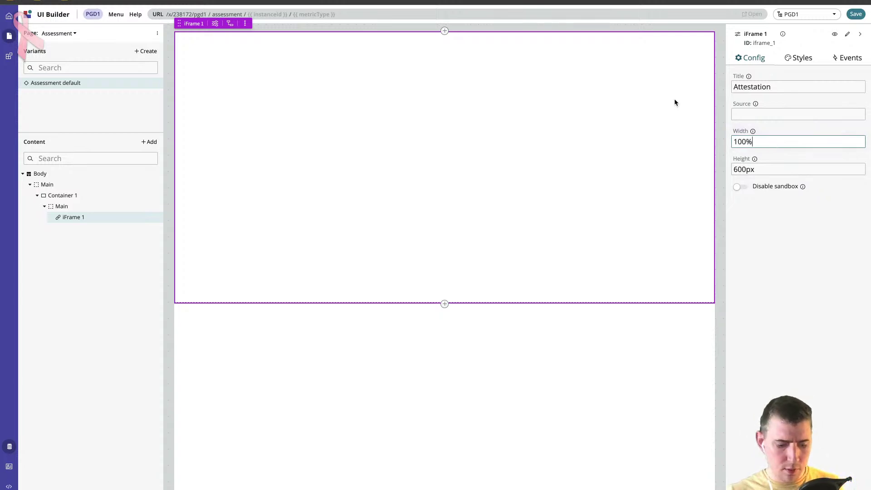
Script the iFrame's Source property to return the pasted /assessment_take2.do URL ending in sysparm_reader_view=true.
click(802, 114)
click(856, 94)
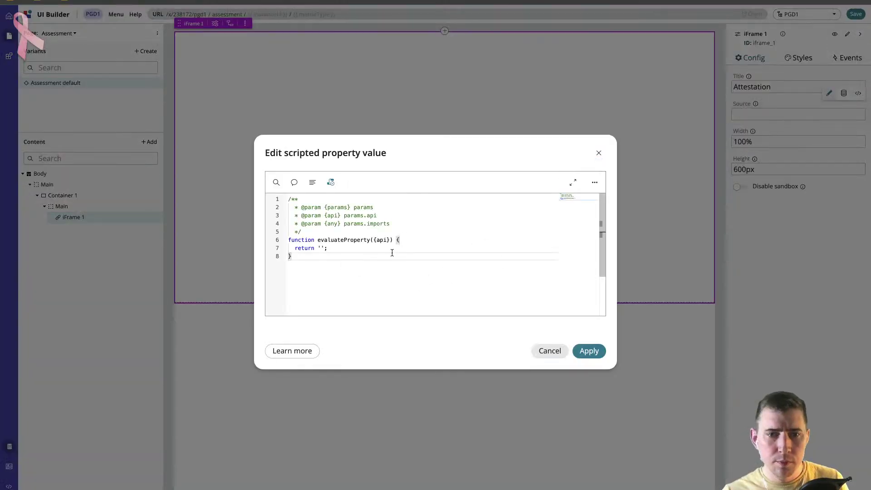
click(318, 247)
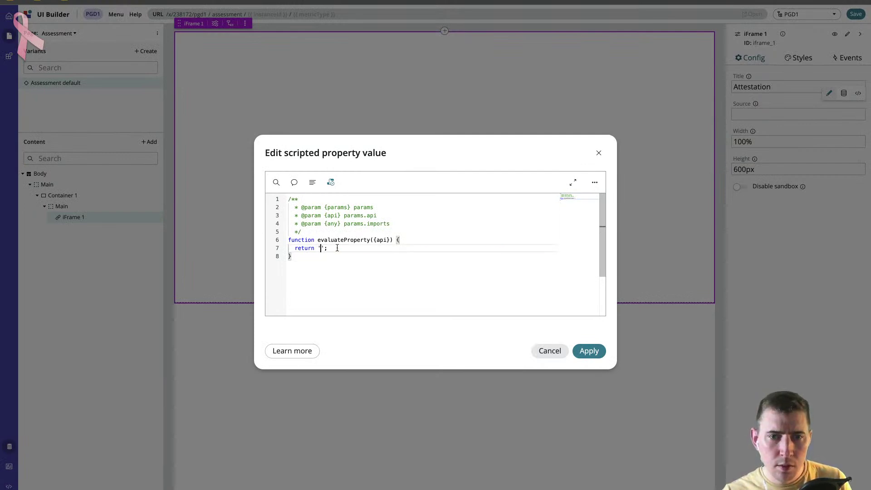
key(ctrl+v)
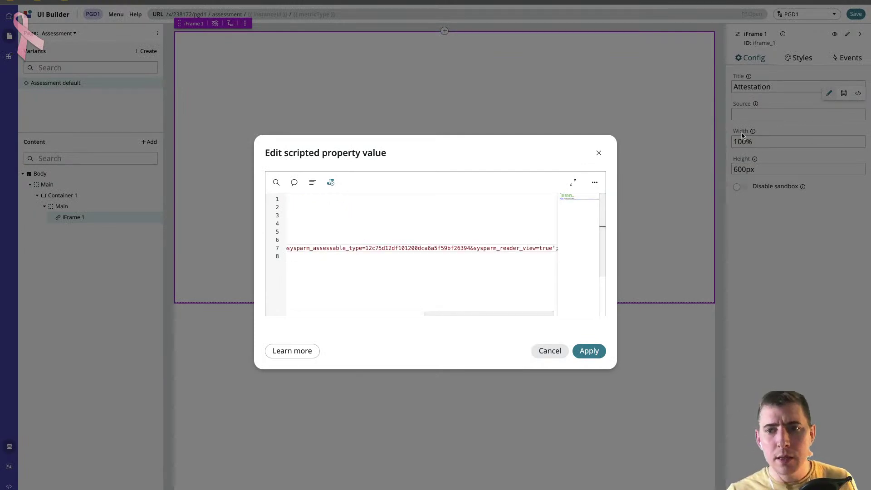
key(Home)
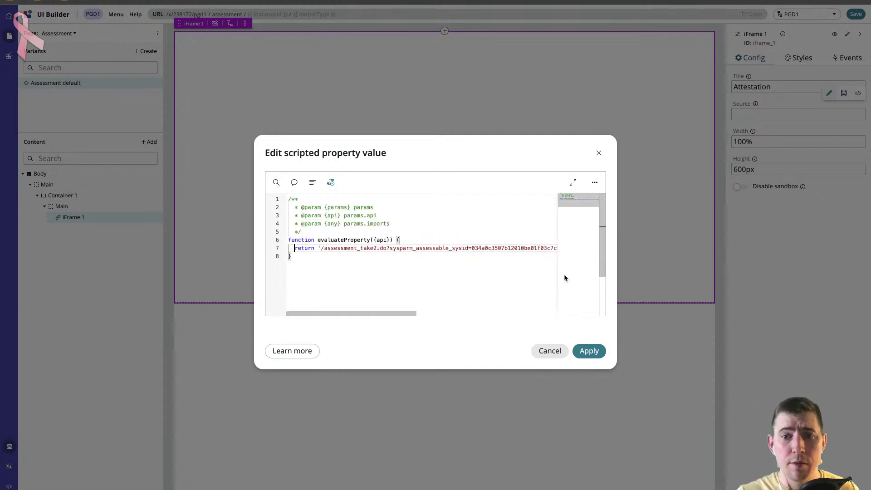
key(End)
key(Home)
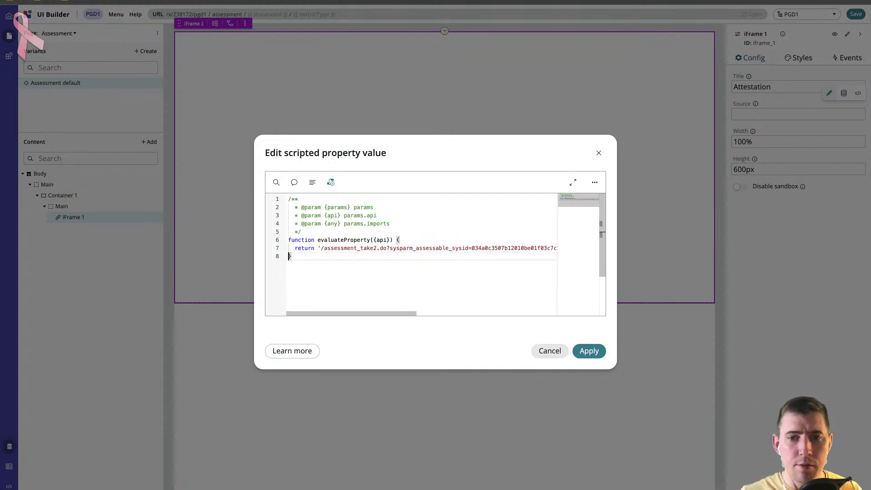
Apply the scripted value to the iFrame's Source property and reopen that script for editing.
click(578, 351)
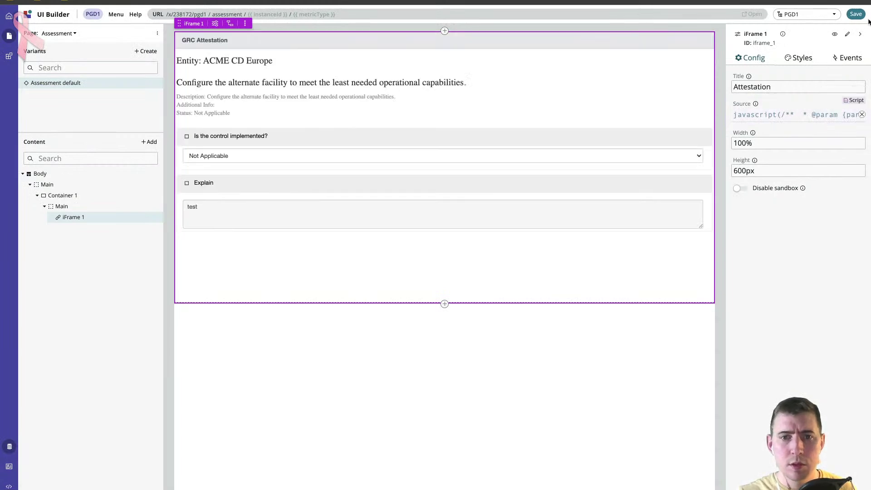
mouse_move(832, 100)
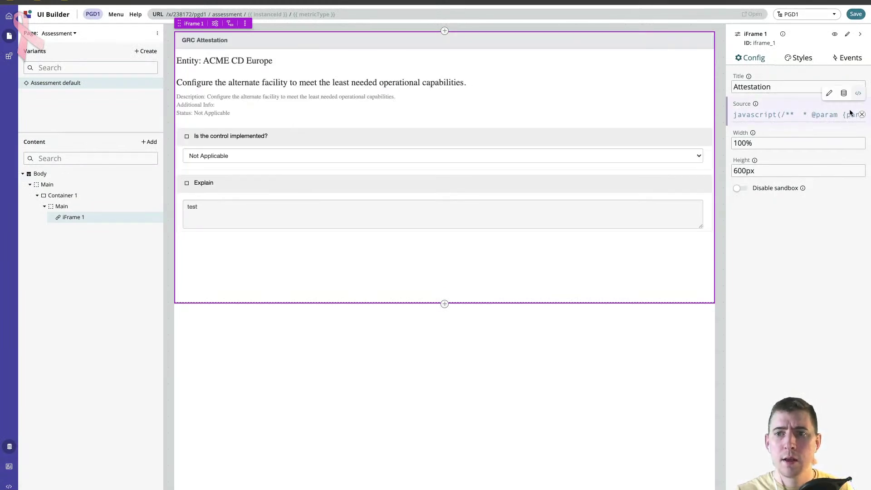
click(858, 93)
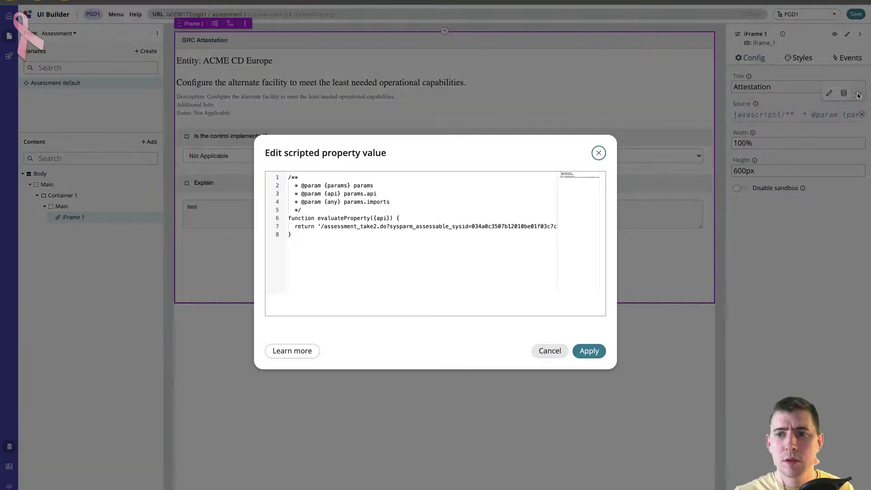
click(404, 238)
key(Right)
key(Return)
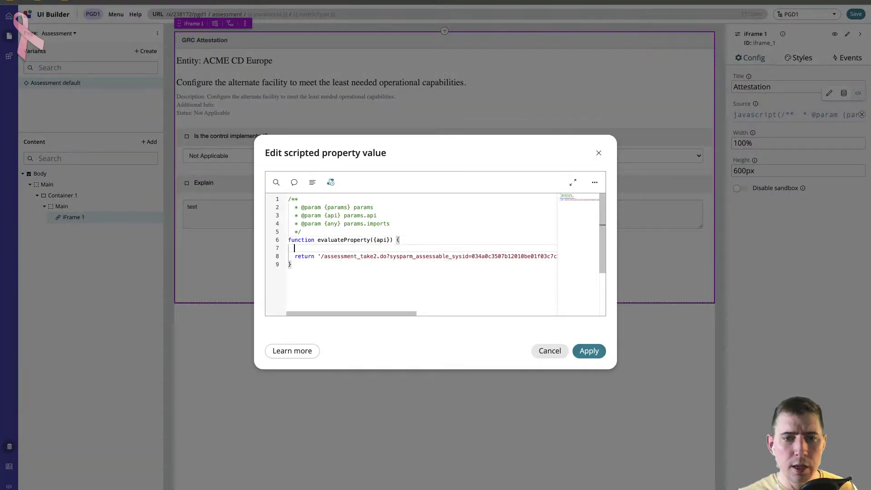
text(params.)
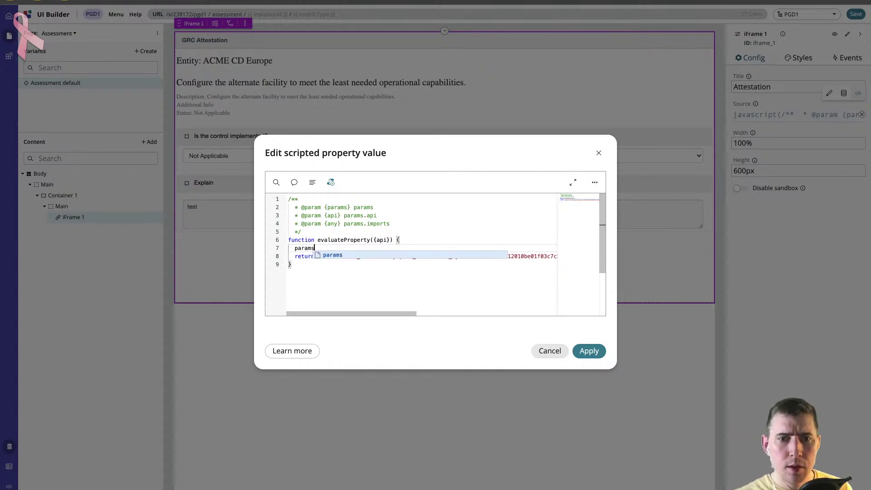
key(Down)
key(Down)
key(Down)
key(Down)
key(Down)
key(Down)
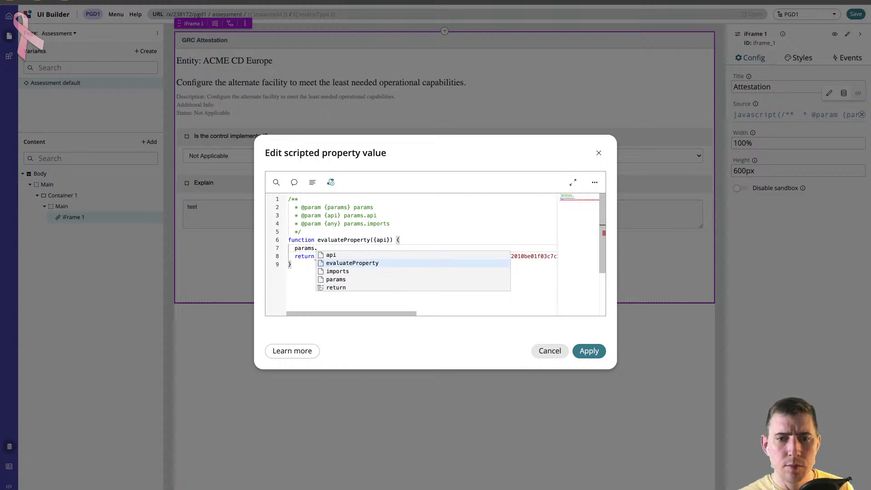
key(BackSpace)
key(BackSpace)
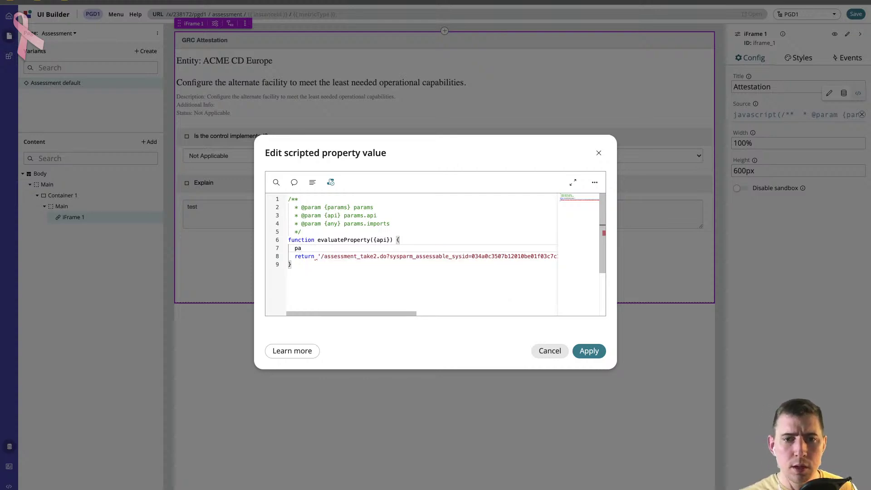
key(BackSpace)
text(api.)
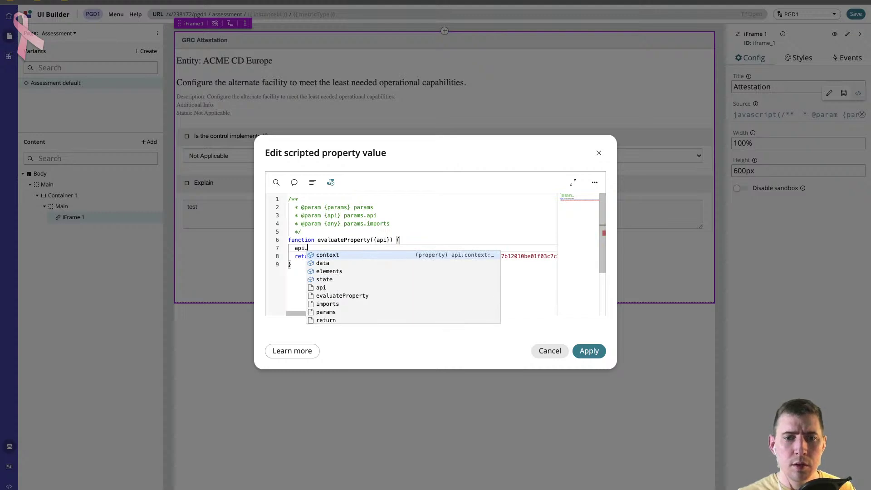
key(Down)
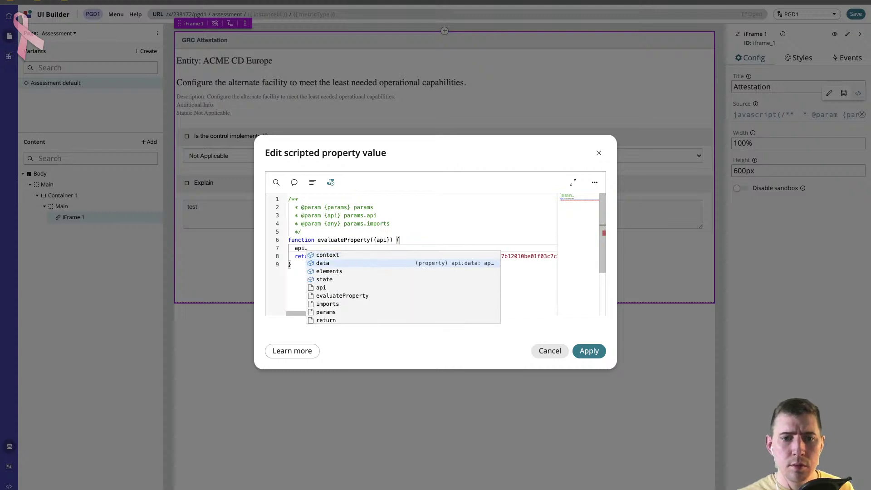
key(Return)
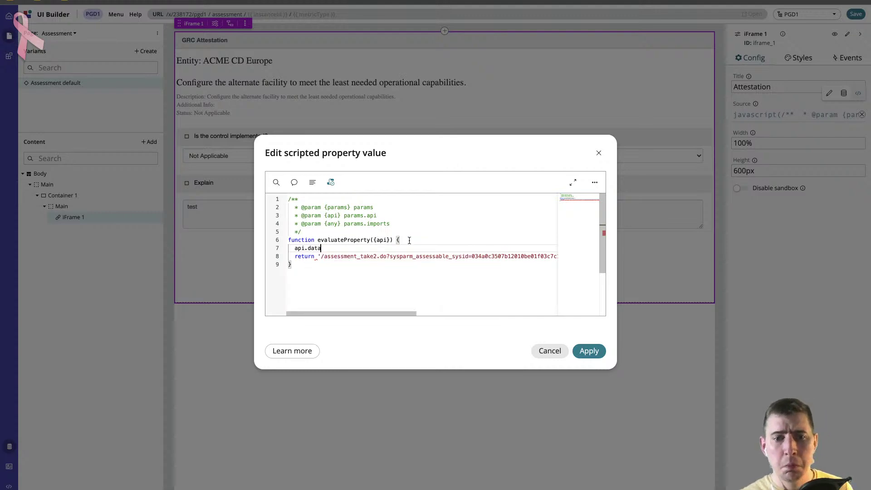
text(.)
key(Down)
key(Down)
key(Down)
key(Down)
key(Down)
key(Down)
key(Down)
key(Up)
key(Up)
key(Up)
key(Up)
key(Up)
key(Up)
key(Return)
text(.data.)
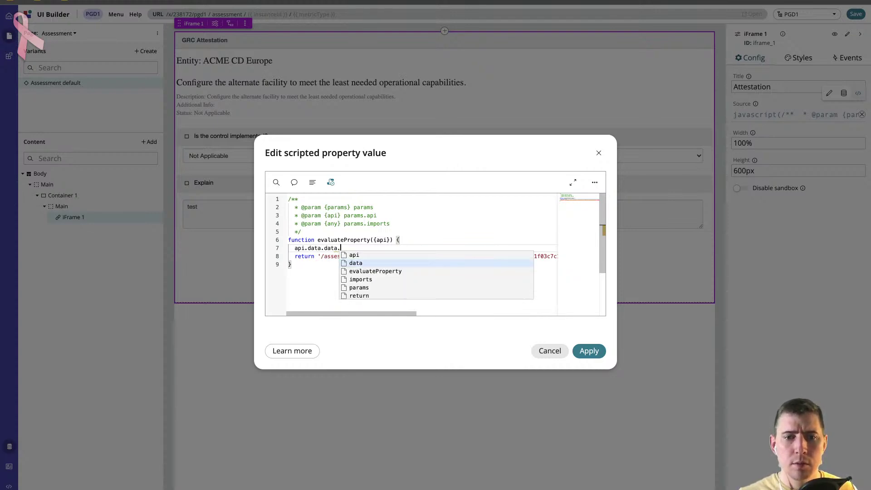
key(BackSpace)
key(BackSpace)
key(BackSpace)
key(BackSpace)
key(BackSpace)
key(BackSpace)
key(BackSpace)
key(BackSpace)
key(BackSpace)
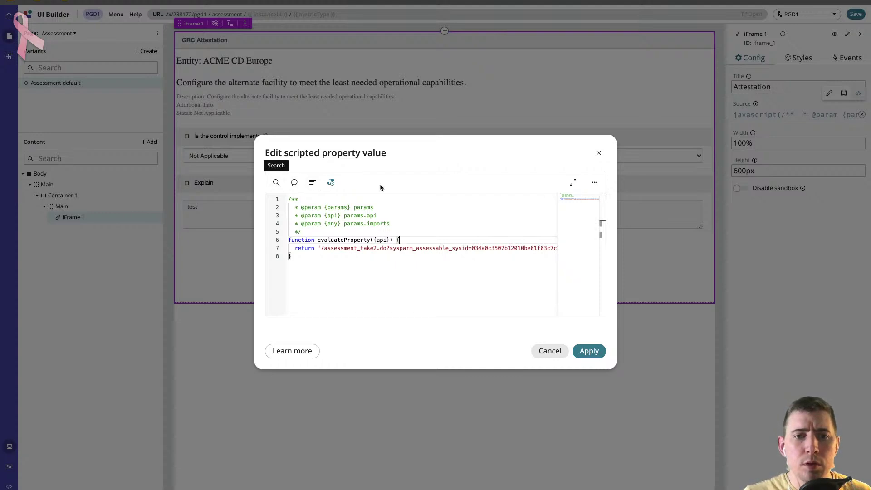
Copy the return statement from the iFrame's Source script and close the script without changing it.
click(595, 185)
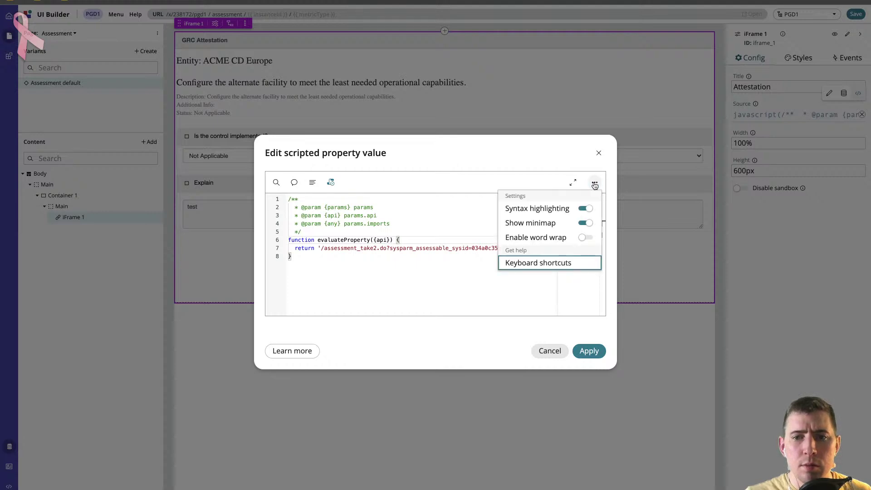
click(376, 347)
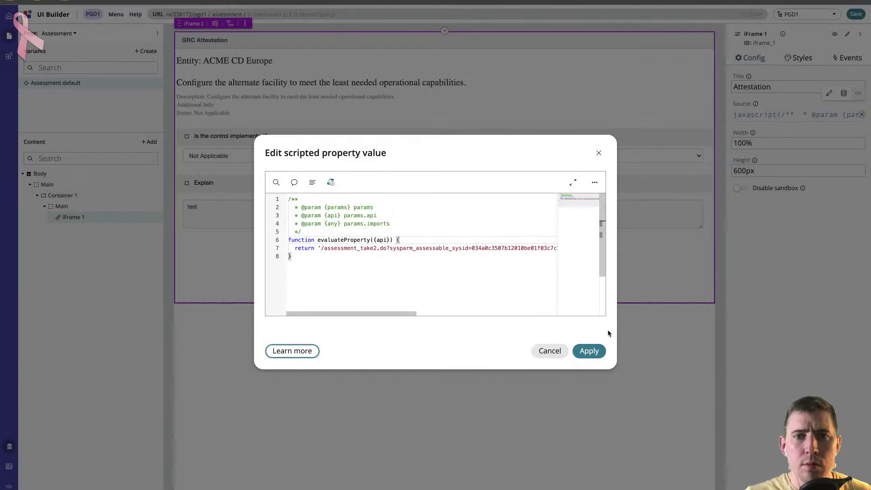
click(292, 255)
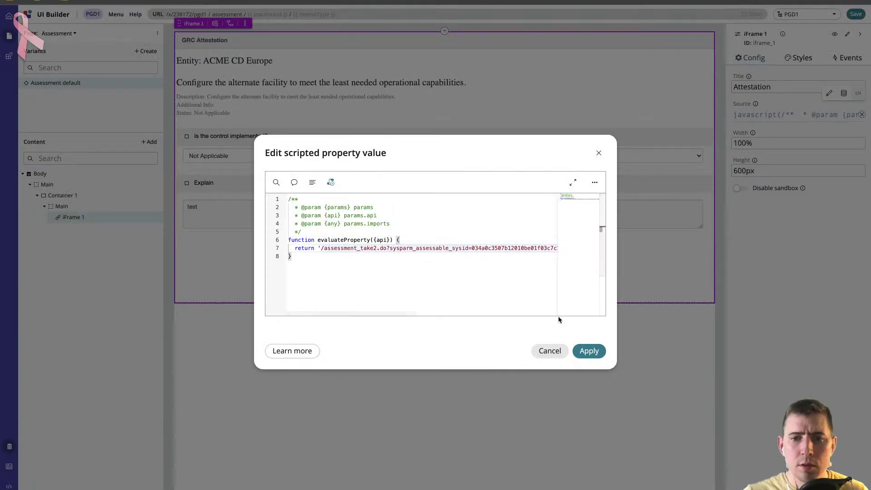
key(End)
key(shift+Home)
key(ctrl+c)
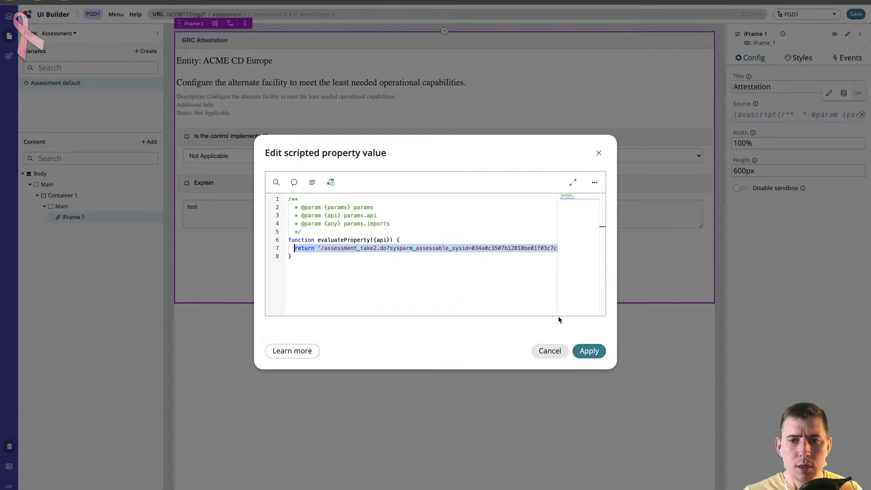
click(557, 355)
click(830, 111)
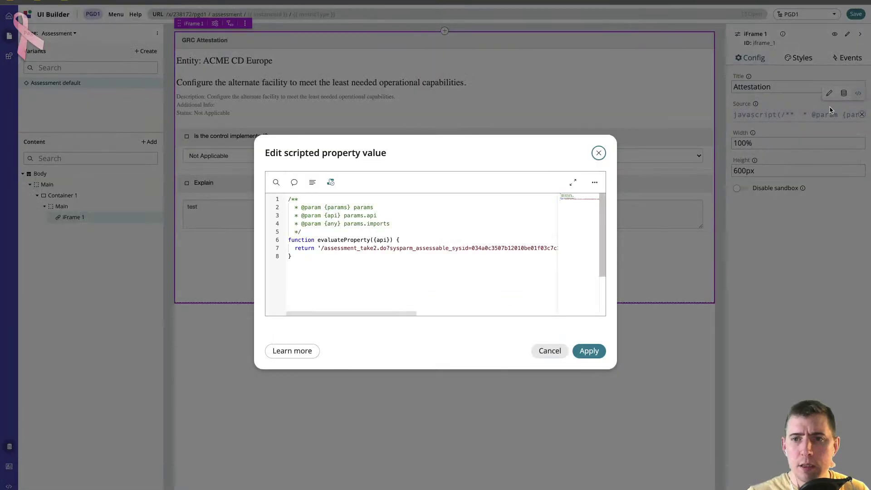
click(599, 153)
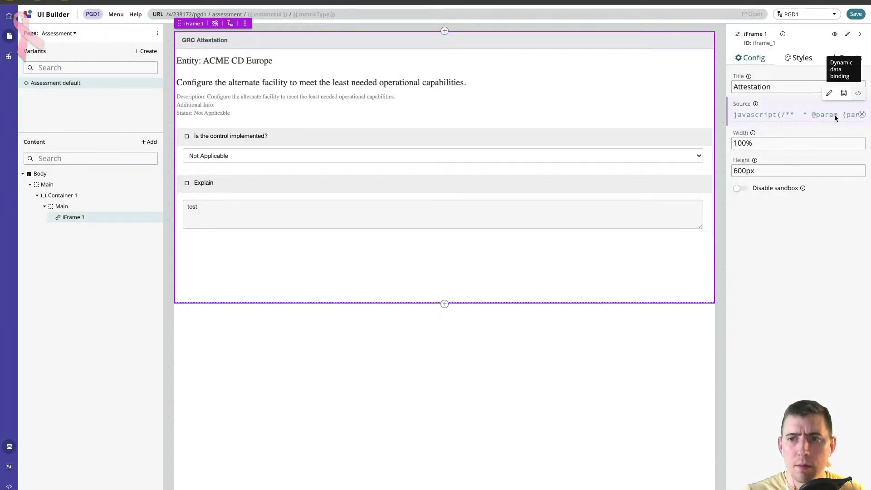
Switch the Source to dynamic data binding to check the available context properties, and go back to the scripted value.
click(844, 96)
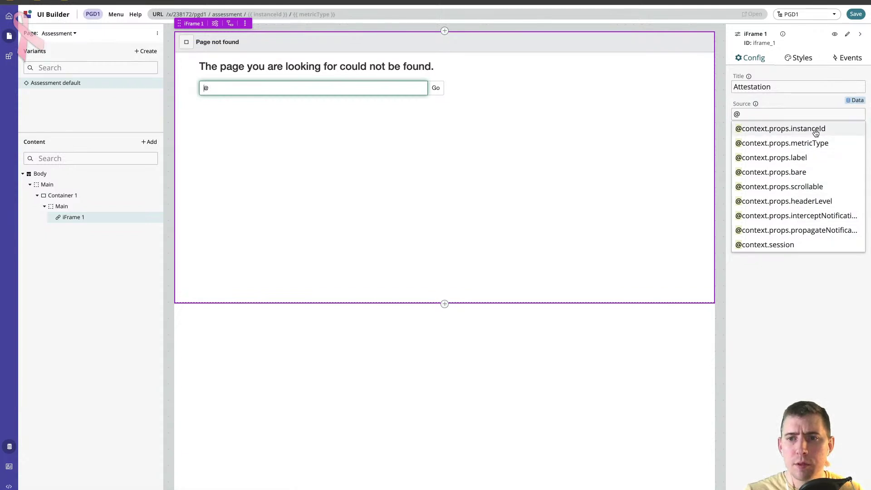
click(802, 114)
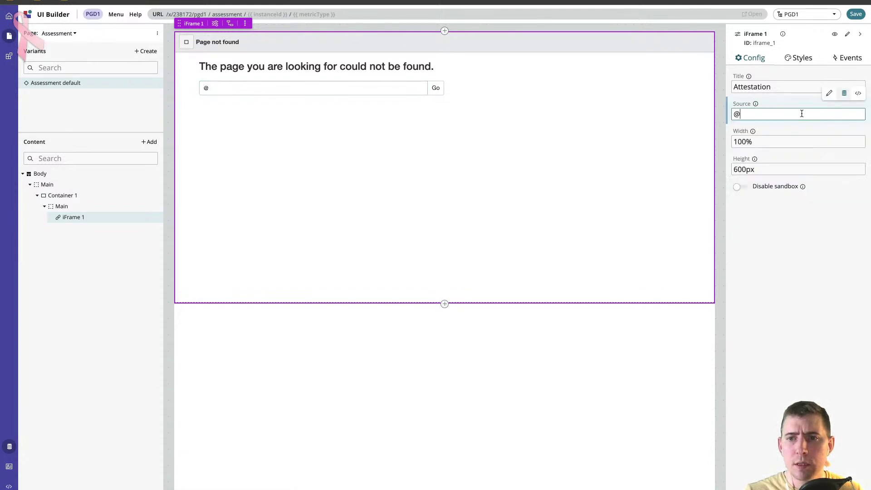
key(BackSpace)
click(858, 93)
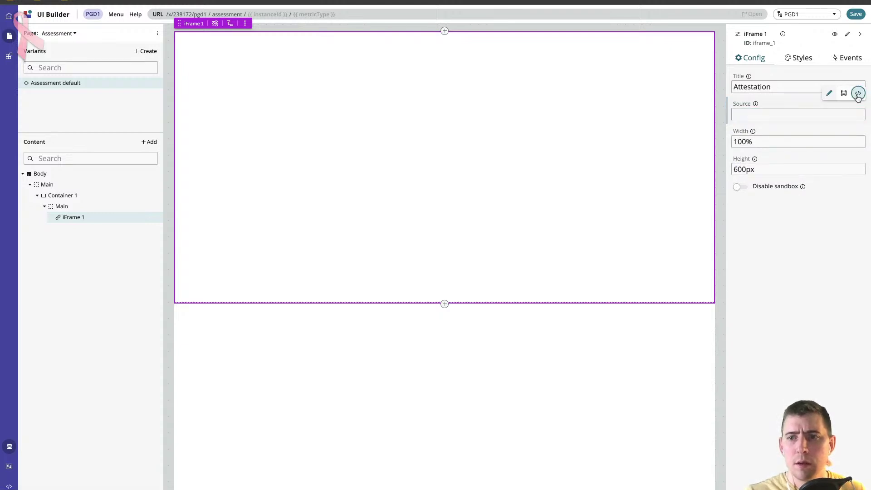
click(322, 248)
key(ctrl+v)
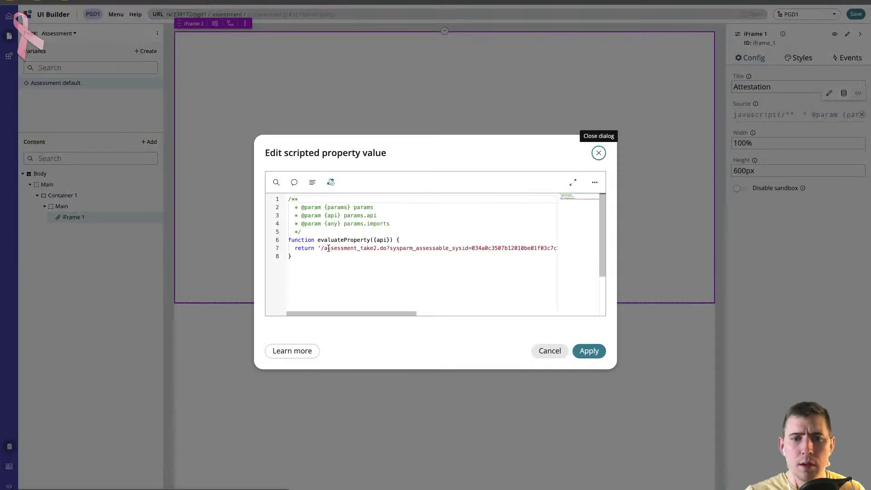
Add the line "var instanceId = api.context.props.instanceId;" above the return statement in evaluateProperty.
click(412, 239)
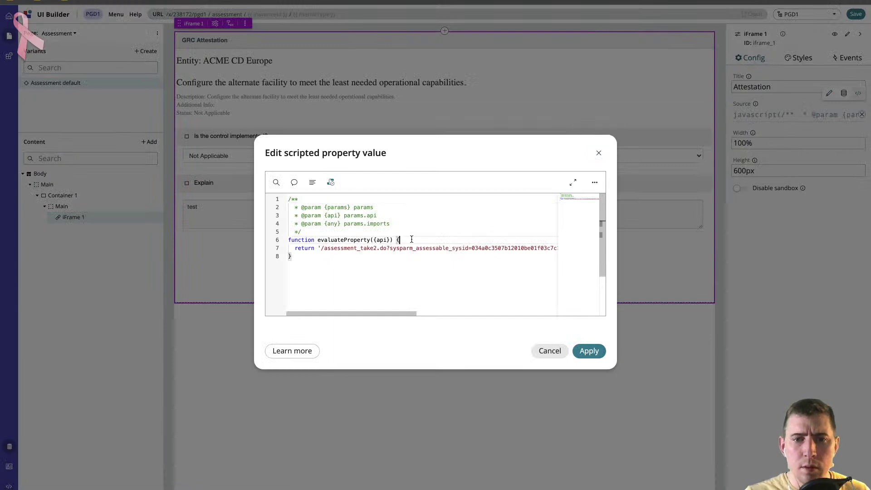
key(Return)
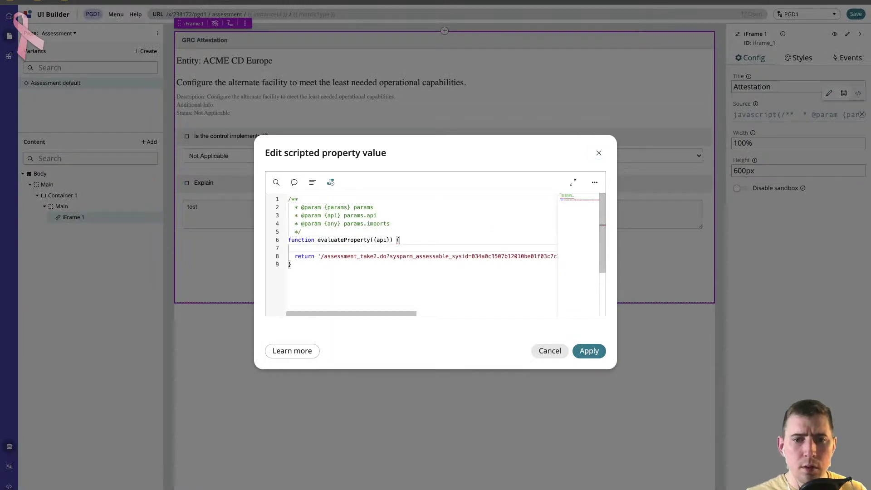
text(api.)
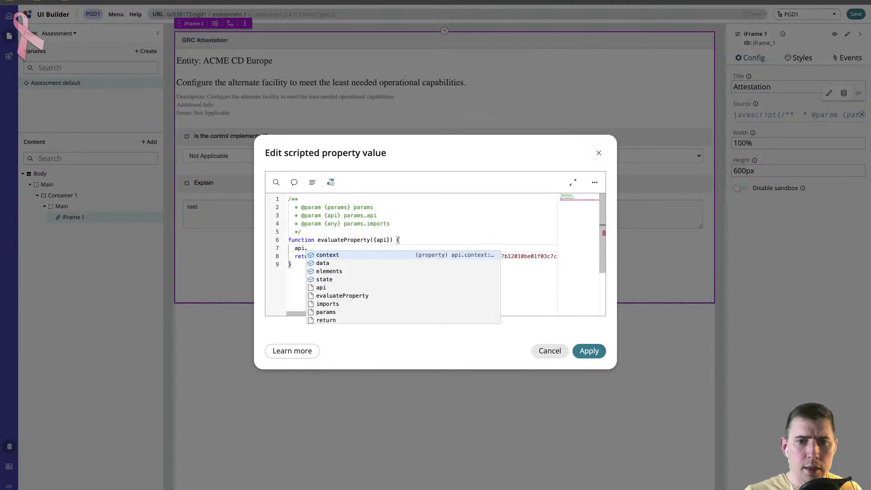
click(289, 257)
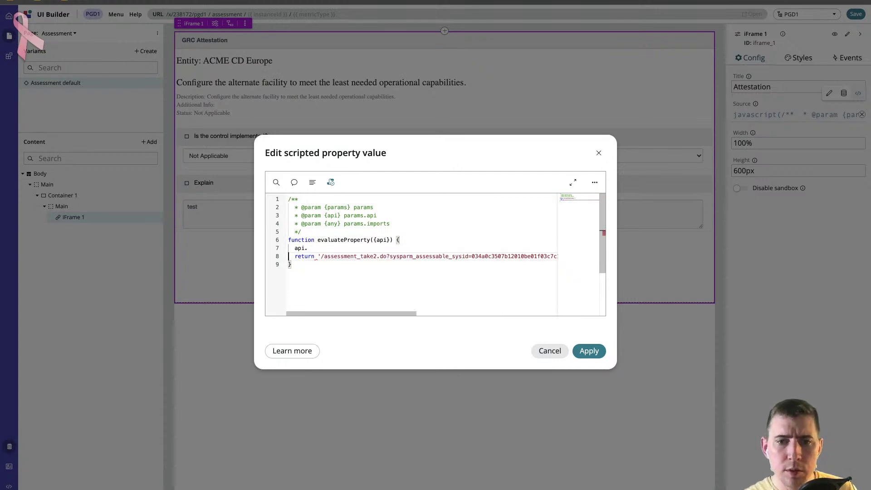
click(308, 248)
text(c)
key(Tab)
text(.)
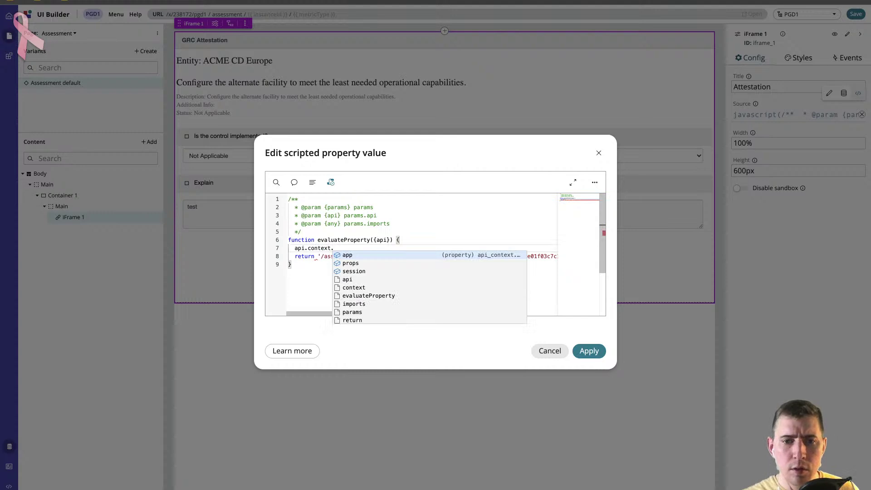
key(Down)
key(Tab)
text(.)
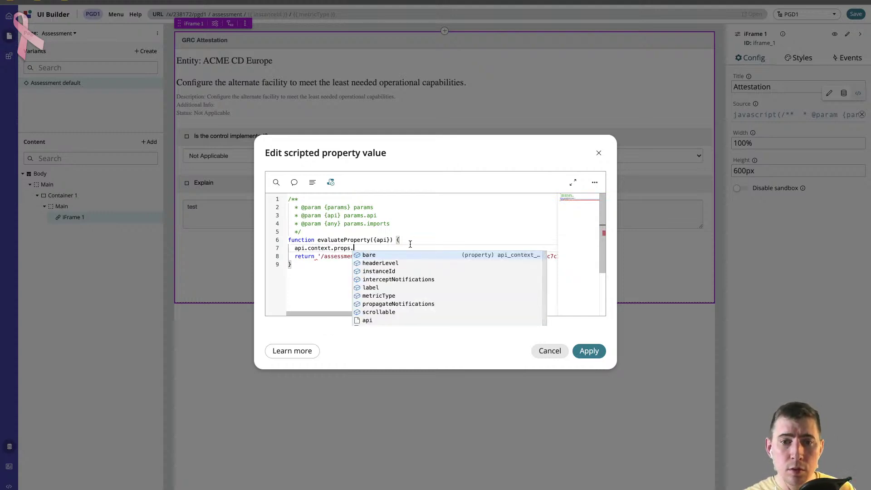
click(405, 271)
text(var instanceId =)
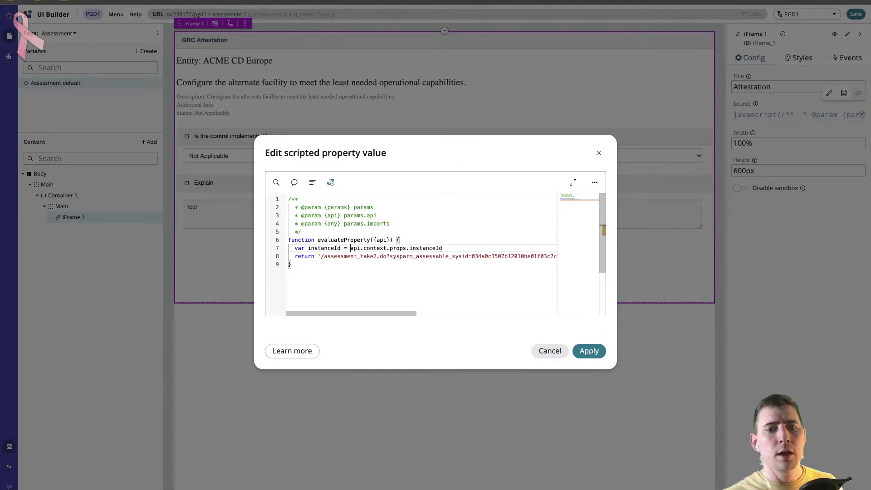
click(443, 248)
text(/)
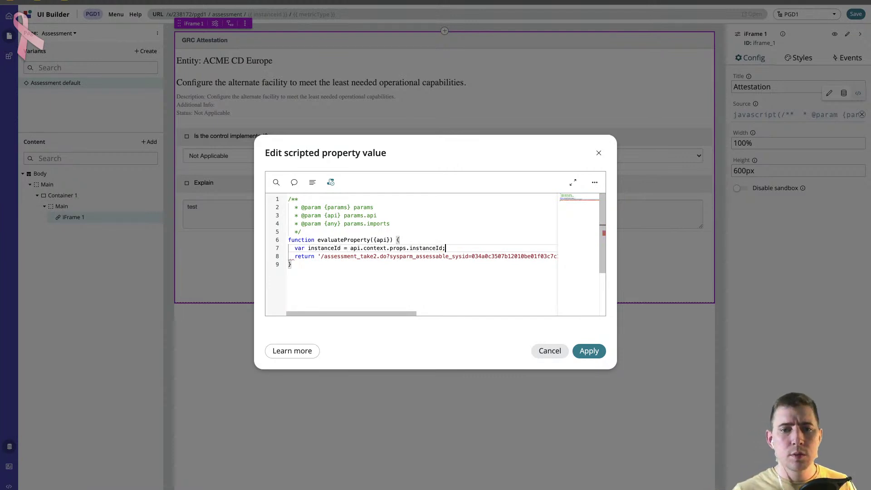
Duplicate the instanceId declaration on the line below and rename the copied variable to metricTypeId.
key(shift+Home)
key(ctrl+c)
key(End)
key(Return)
key(ctrl+v)
double_click(338, 256)
text(metricTypeId)
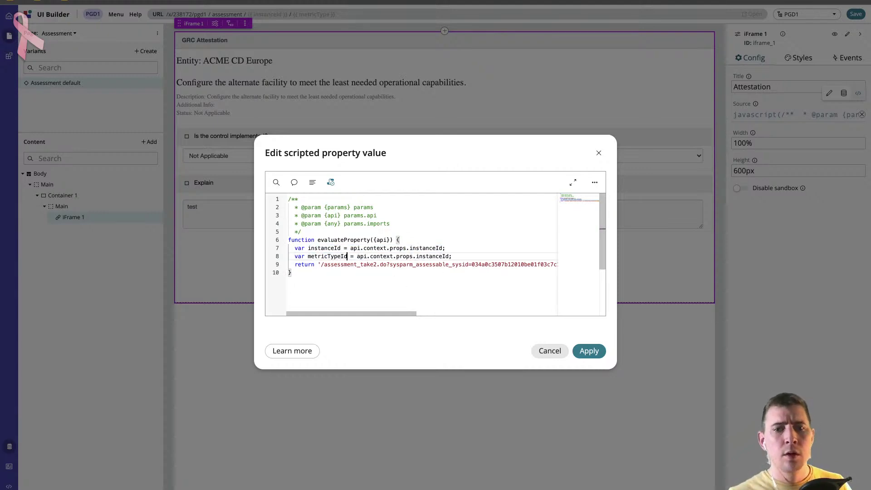
Change the value assigned to metricTypeId to api.context.props.metricType and expand the script editor to full screen.
click(426, 263)
double_click(430, 256)
text(m)
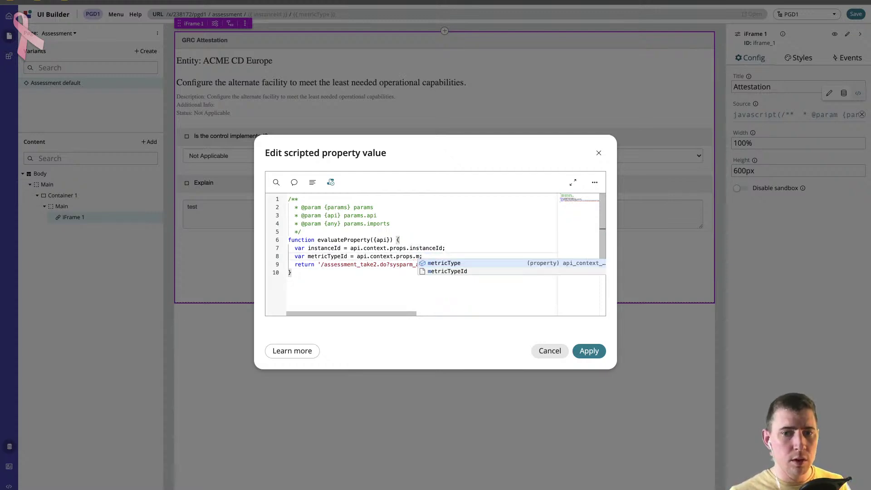
key(Down)
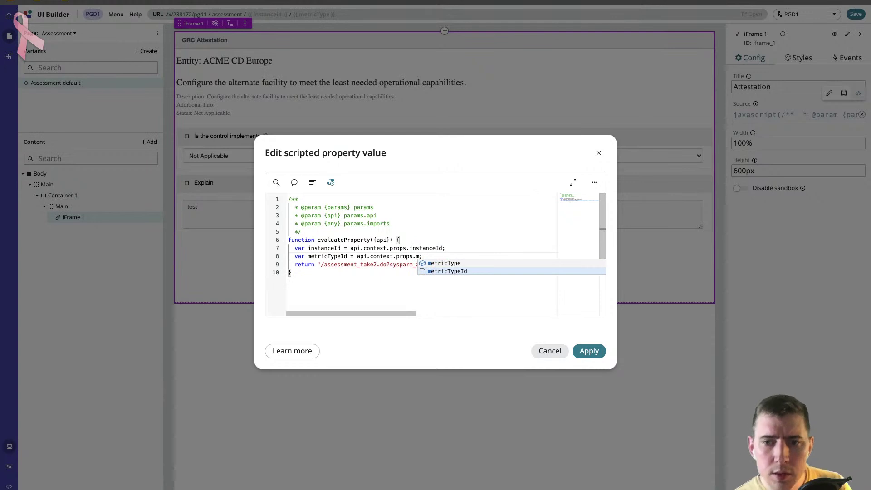
key(Up)
key(Return)
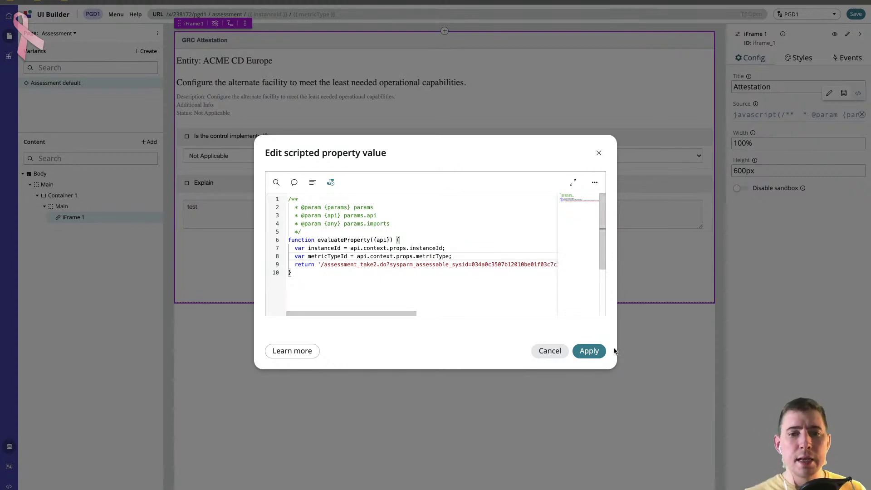
click(573, 182)
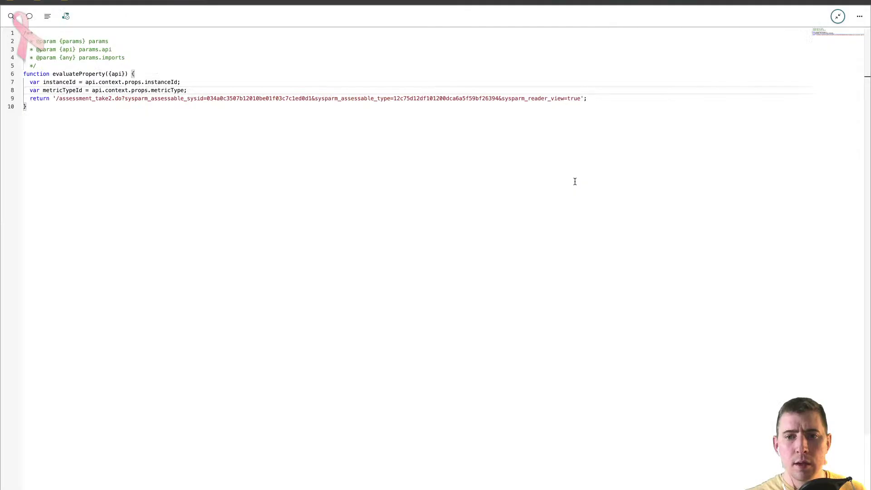
Replace the hard-coded sysparm_assessable_sysid value in the return string with the concatenated variable instanceId.
click(207, 99)
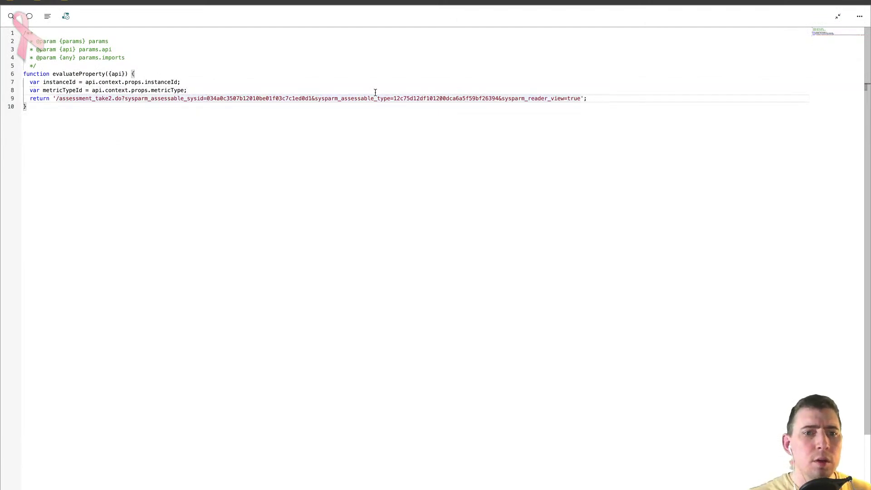
text('')
key(Right)
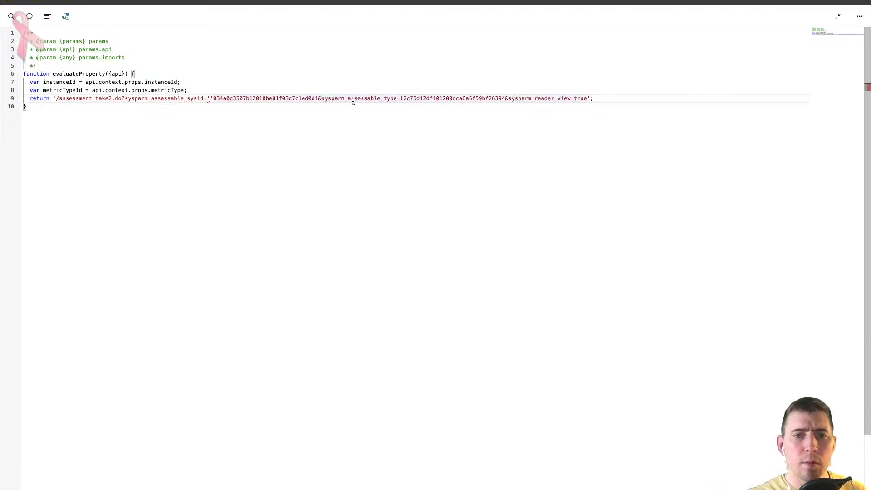
key(ctrl+shift+Right)
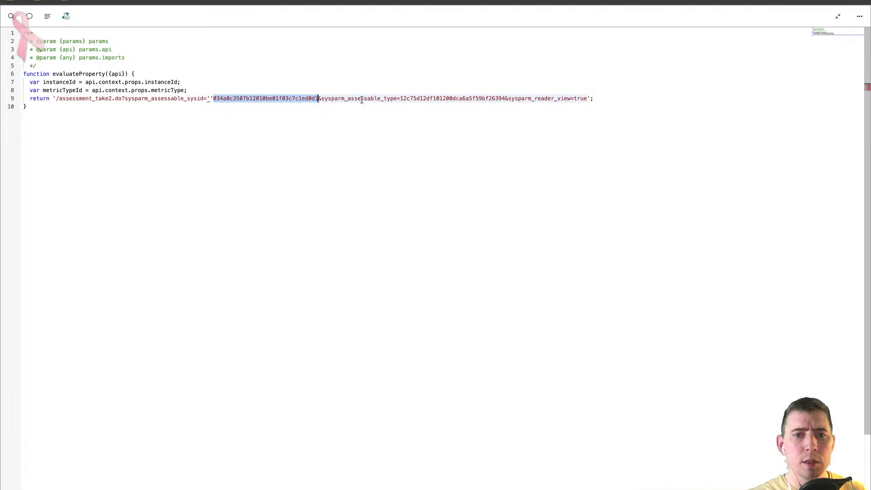
key(BackSpace)
text(/)
key(Delete)
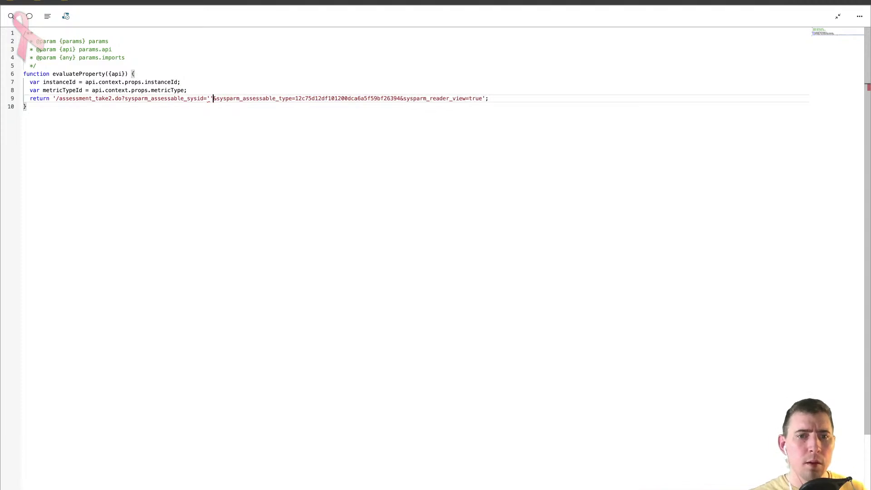
text(++)
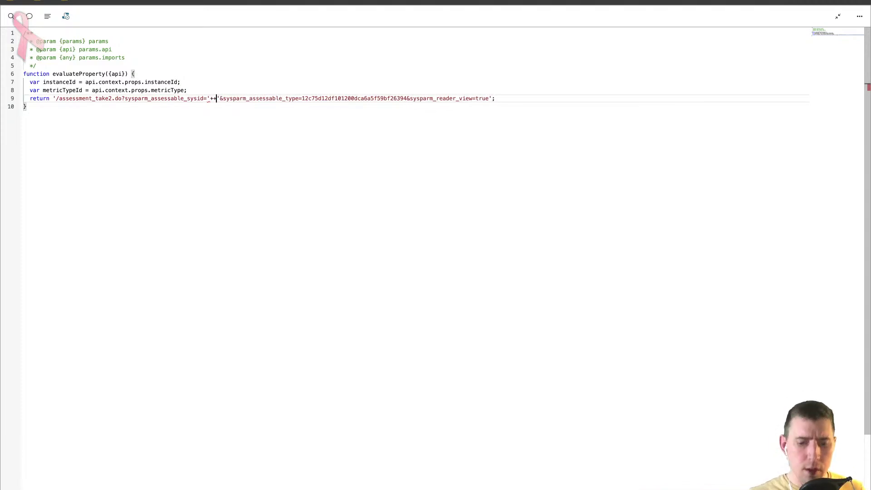
click(212, 98)
text(instanceId)
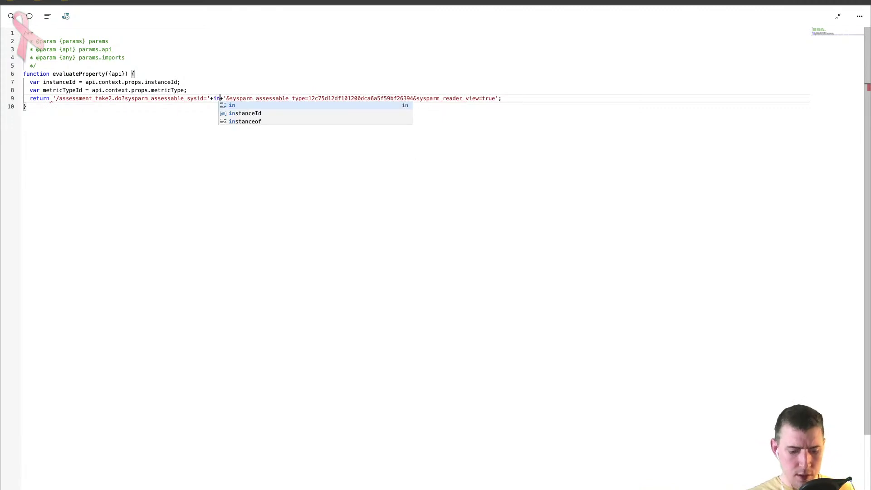
Replace the hard-coded sysparm_assessable_type value with a string break holding two plus signs, ready for a variable.
click(434, 91)
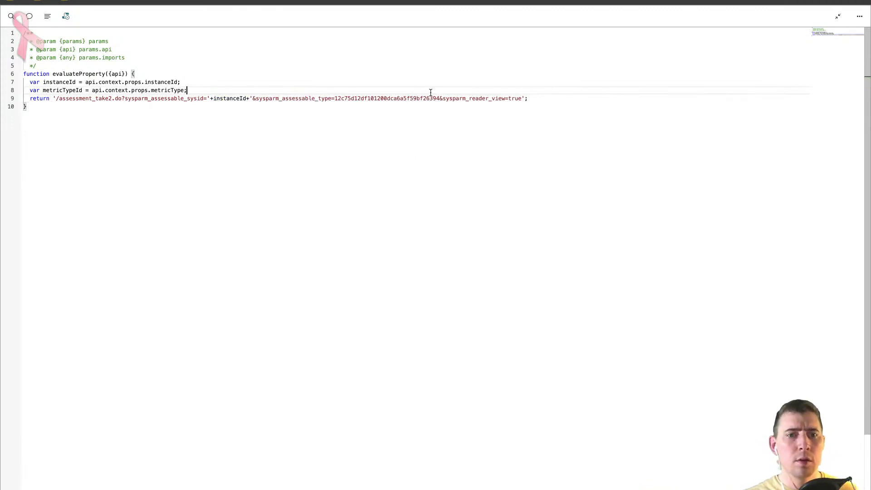
click(335, 98)
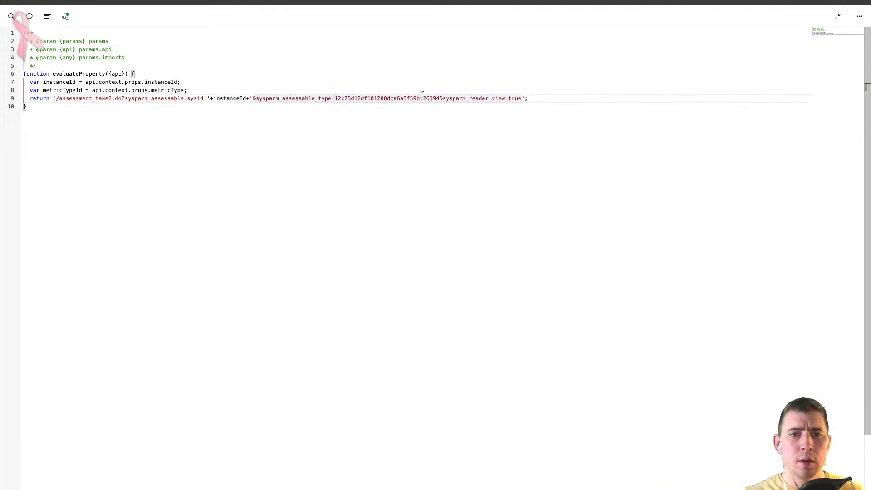
shift+click(437, 98)
key(BackSpace)
text(''++)
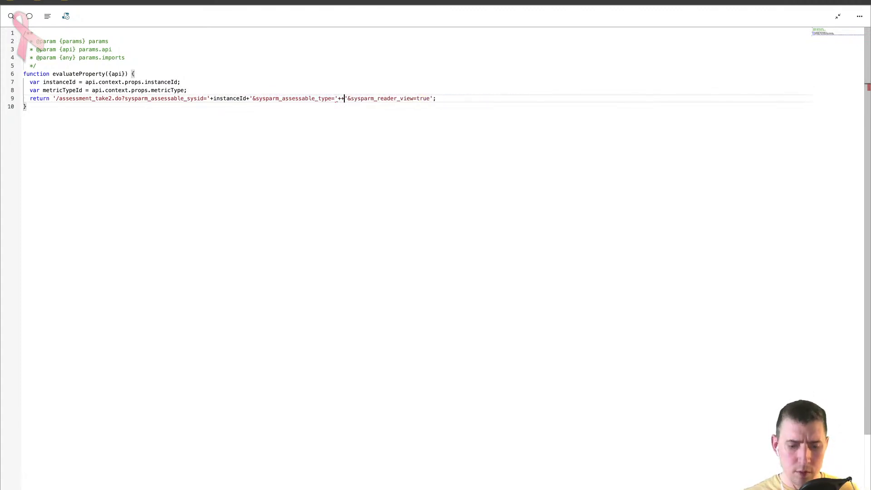
text(m)
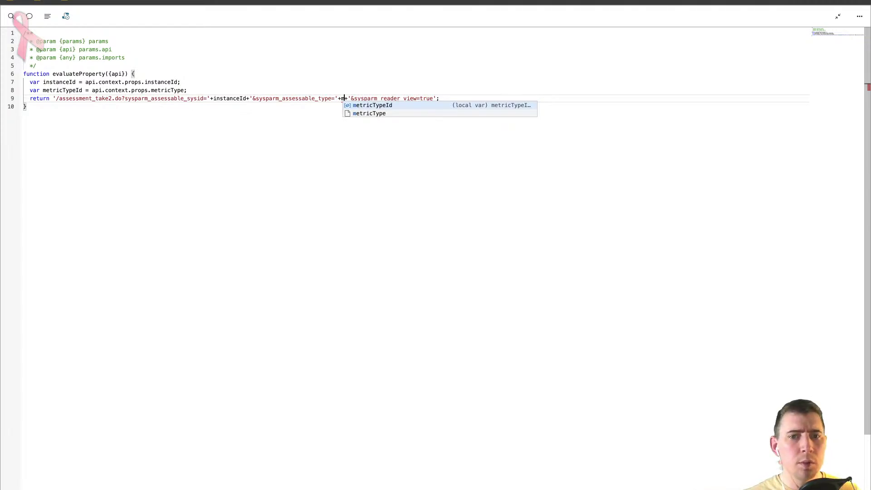
key(Return)
key(BackSpace)
key(BackSpace)
key(BackSpace)
key(BackSpace)
key(BackSpace)
key(BackSpace)
key(BackSpace)
key(BackSpace)
key(BackSpace)
key(BackSpace)
key(BackSpace)
key(BackSpace)
key(BackSpace)
key(Delete)
key(Delete)
text('++)
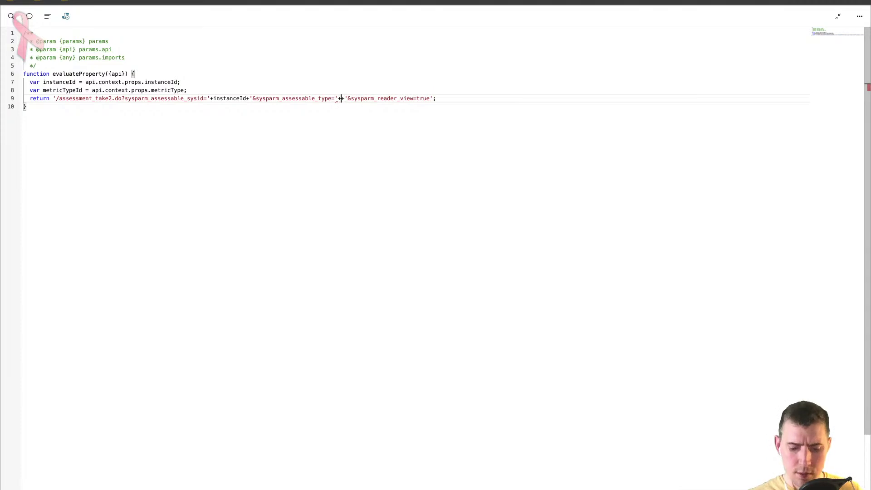
Insert the variable metricTypeId between the two plus signs after sysparm_assessable_type=.
text(metr)
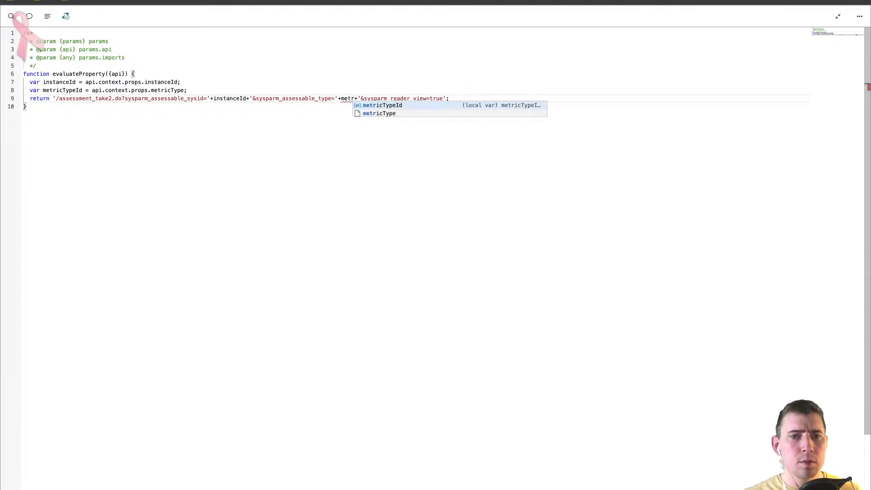
mouse_move(490, 109)
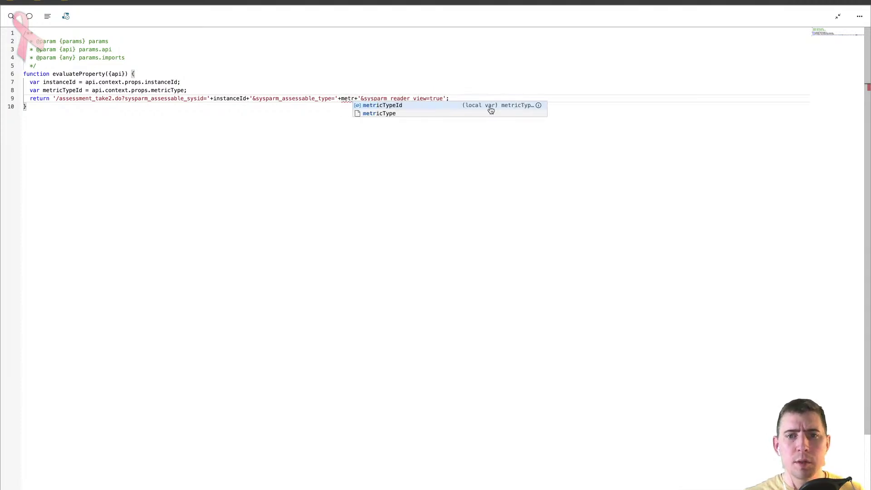
click(539, 107)
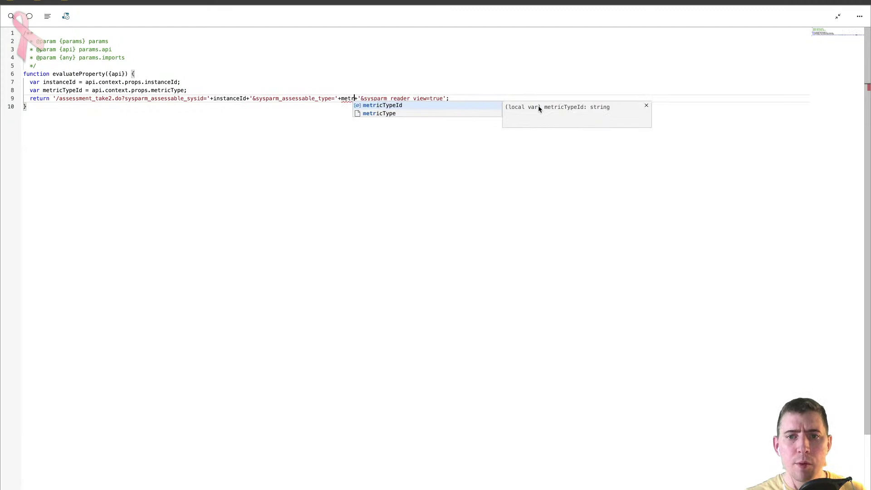
click(647, 105)
click(415, 114)
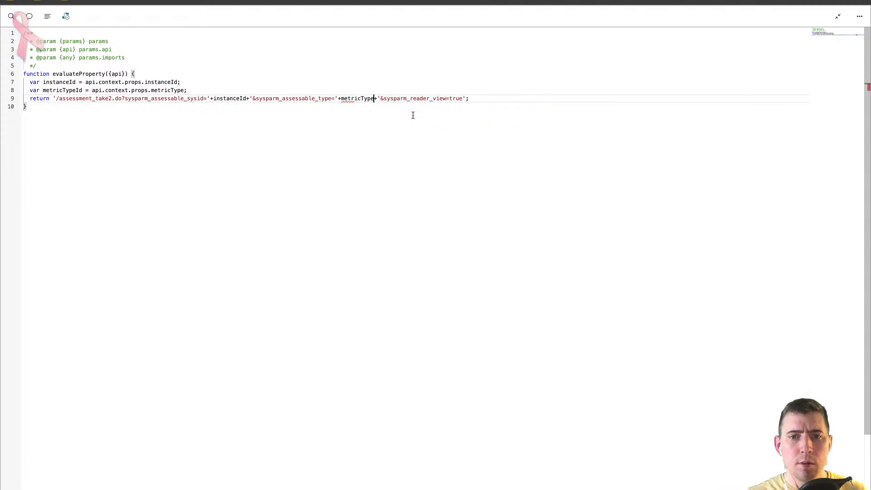
text(Id)
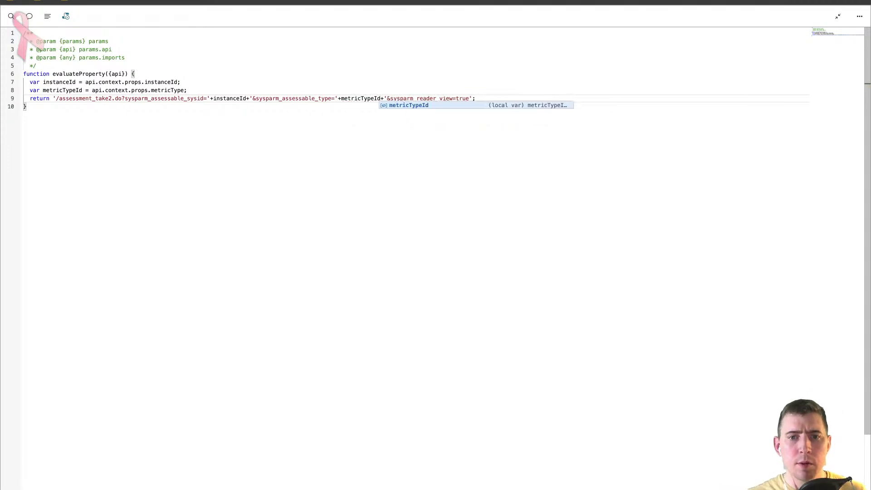
Add spaces around the plus operators on both sides of instanceId and metricTypeId in the return line.
click(341, 98)
click(392, 100)
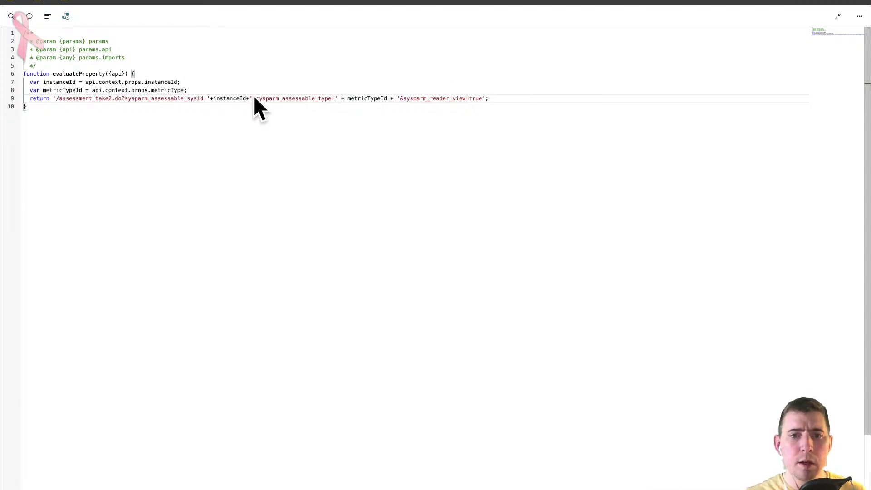
key(Right)
key(Right)
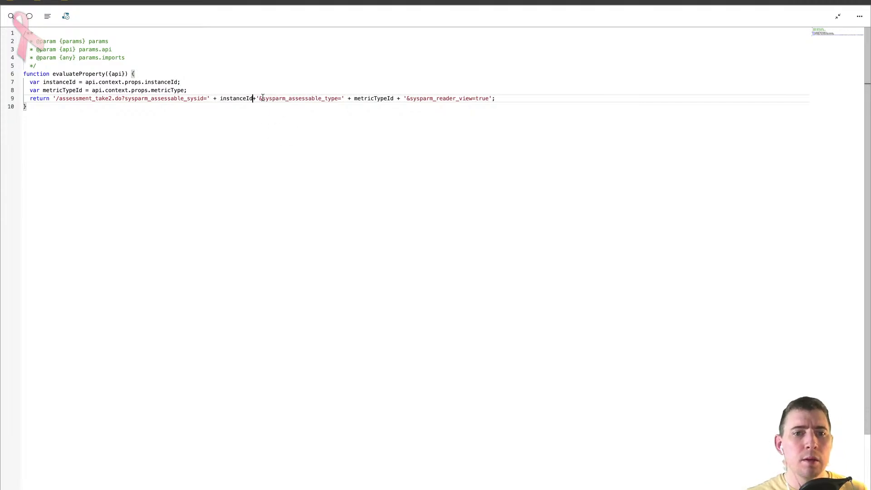
key(Right)
key(Right)
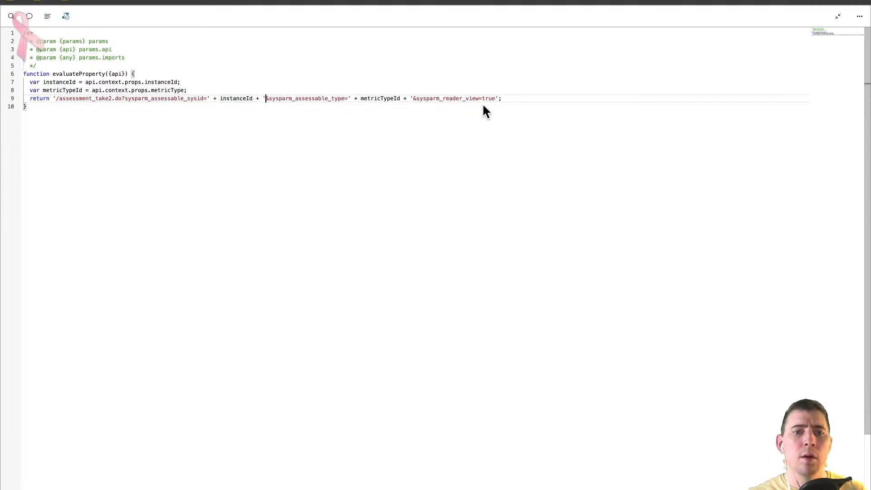
key(Down)
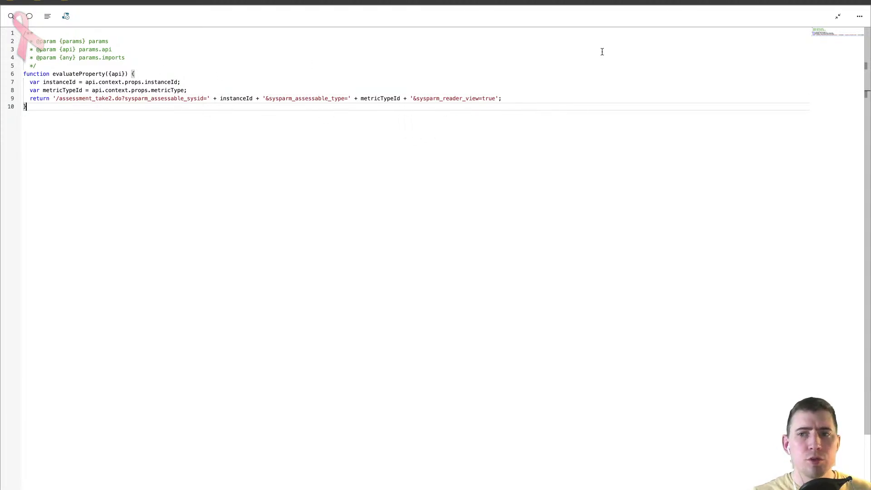
Exit the full-screen script editor, apply the scripted Source value and save the Assessment page.
click(838, 16)
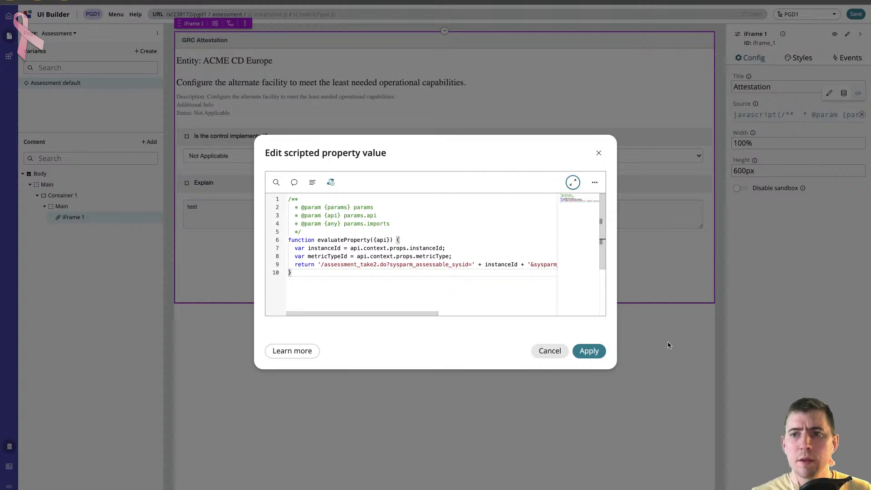
click(589, 351)
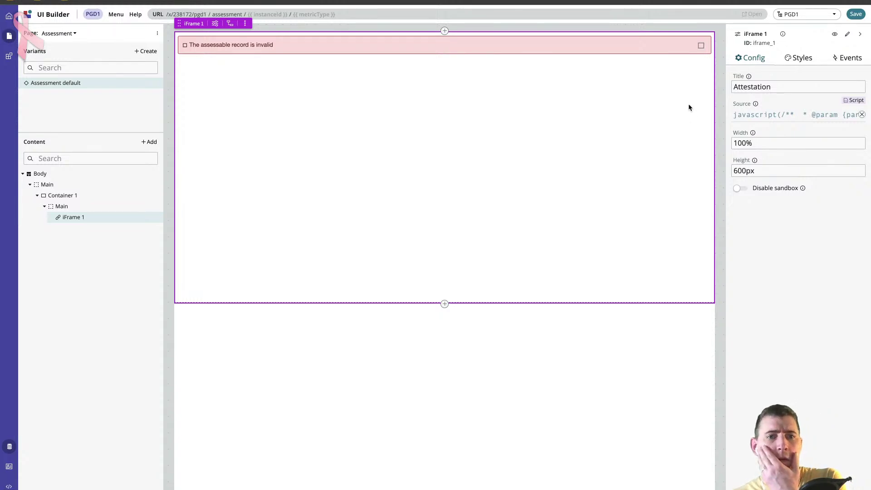
click(854, 15)
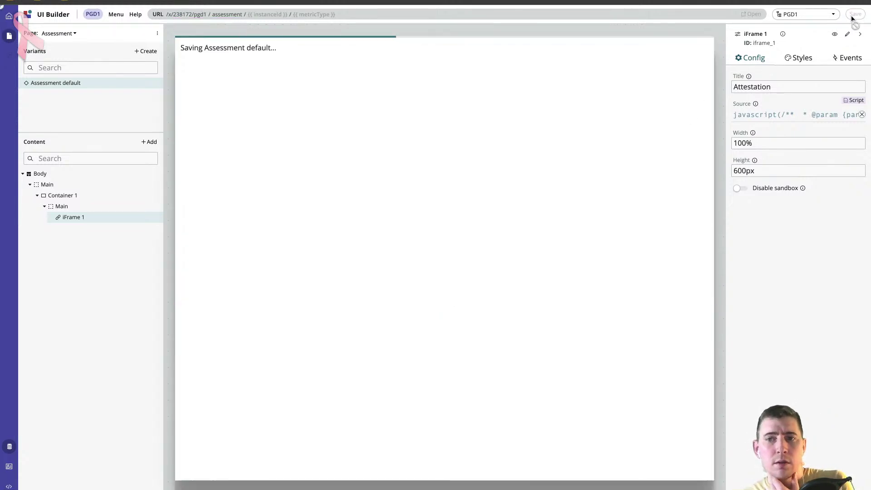
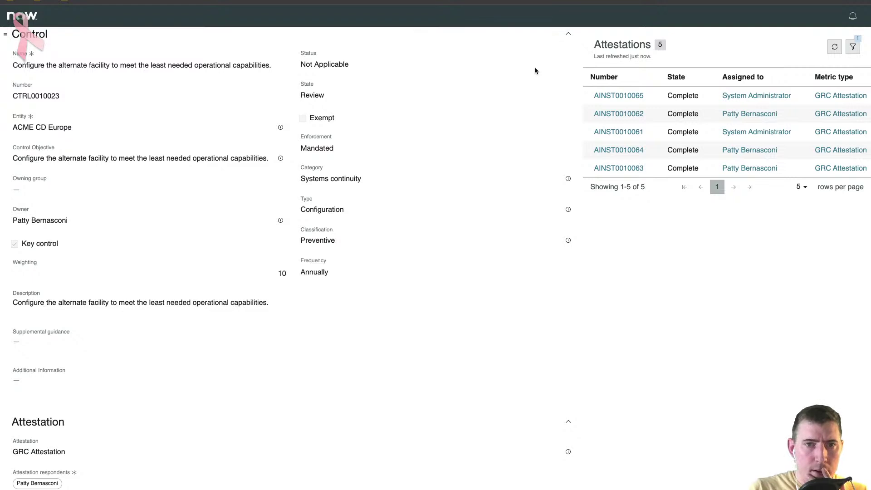
Open attestation AINST0010062 from the workspace's Attestations list, and view its responses from the classic Control record for comparison.
click(626, 114)
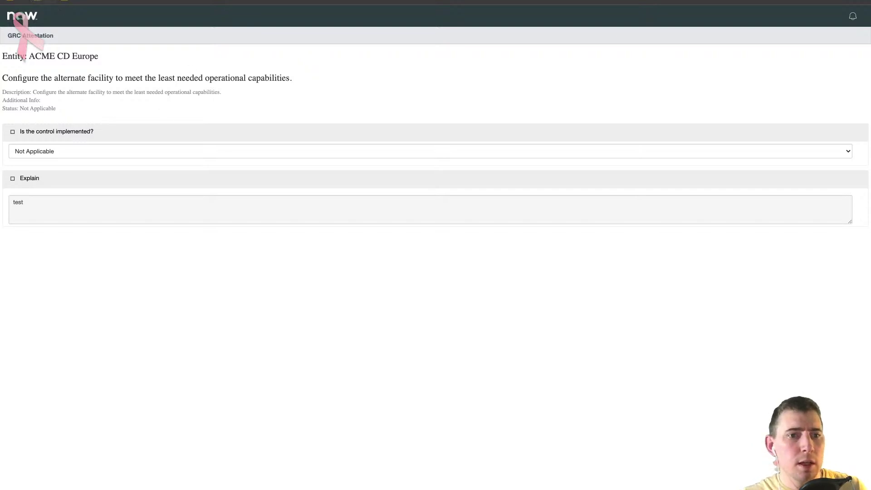
key(ctrl+Tab)
key(ctrl+Tab)
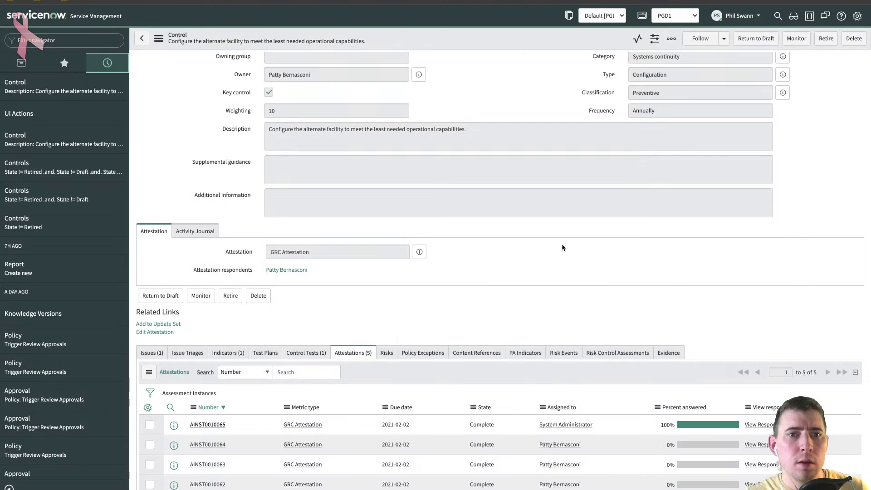
scroll(563, 248, down, 2)
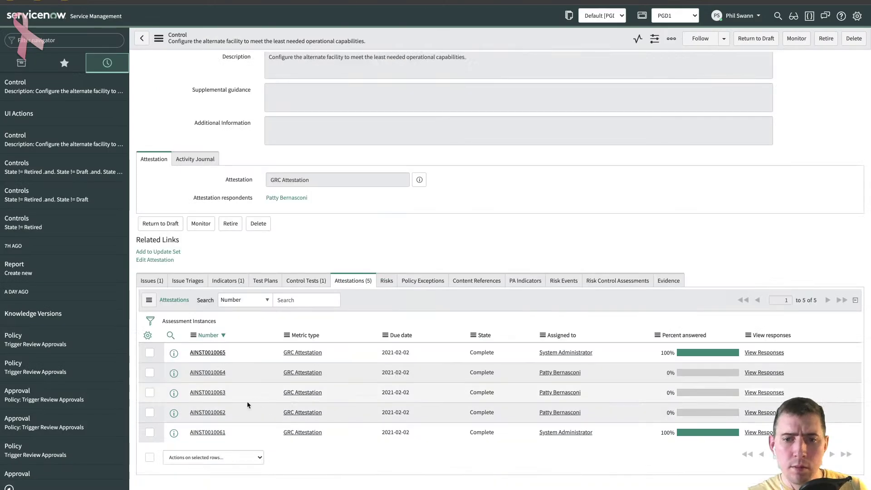
click(756, 414)
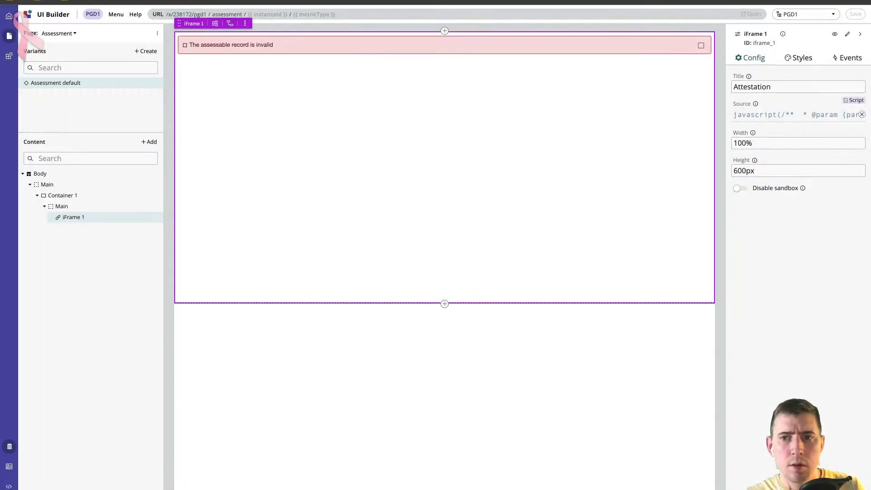
click(76, 35)
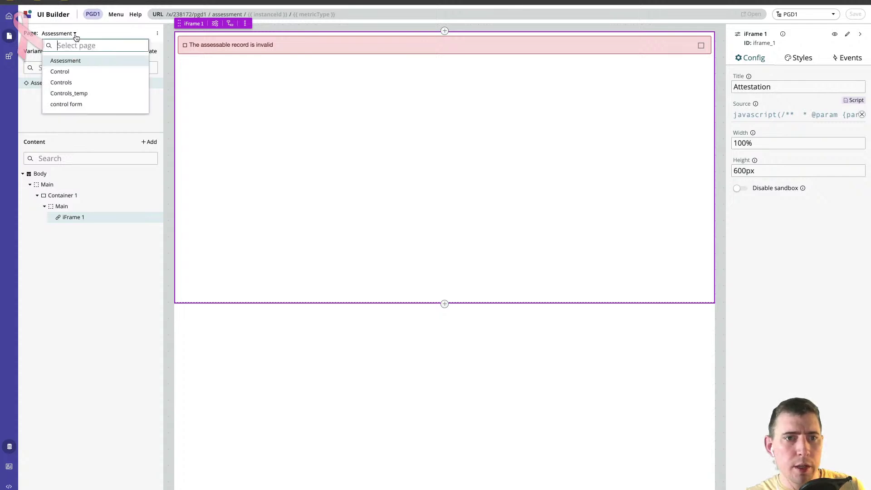
click(90, 95)
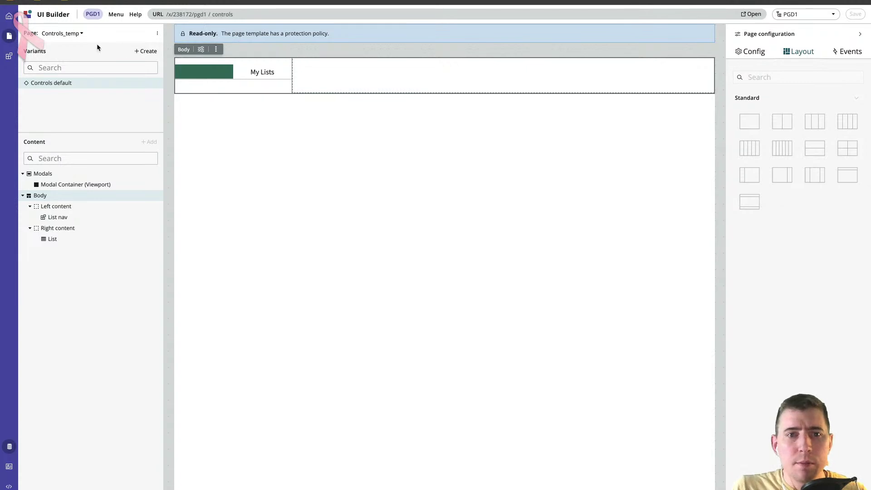
click(82, 34)
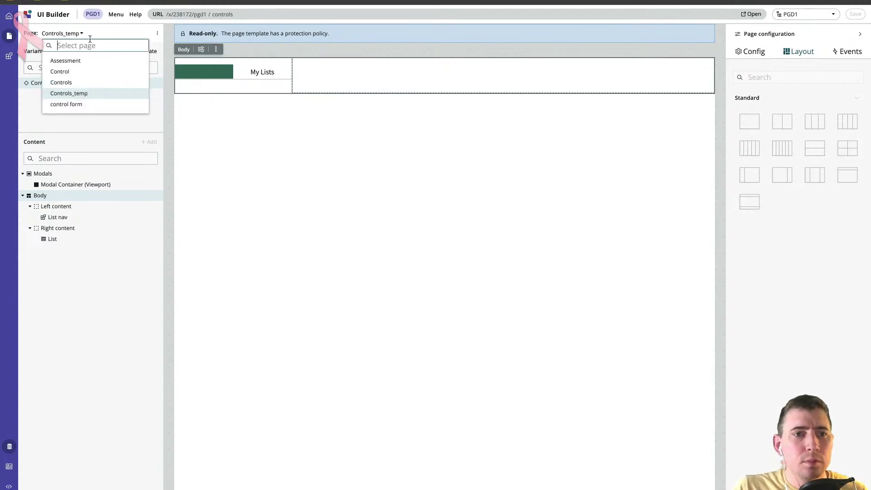
click(88, 74)
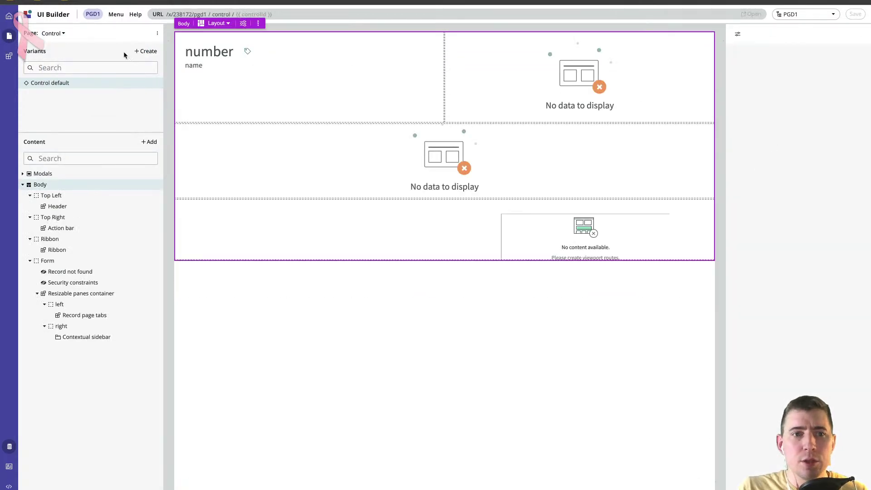
Open the control form page in UI Builder and select its Attestations related list in the sidebar.
click(61, 33)
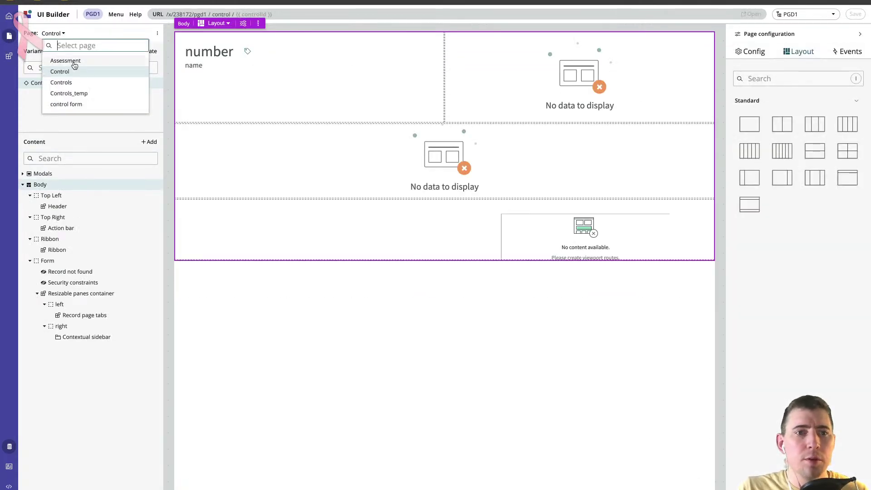
click(88, 108)
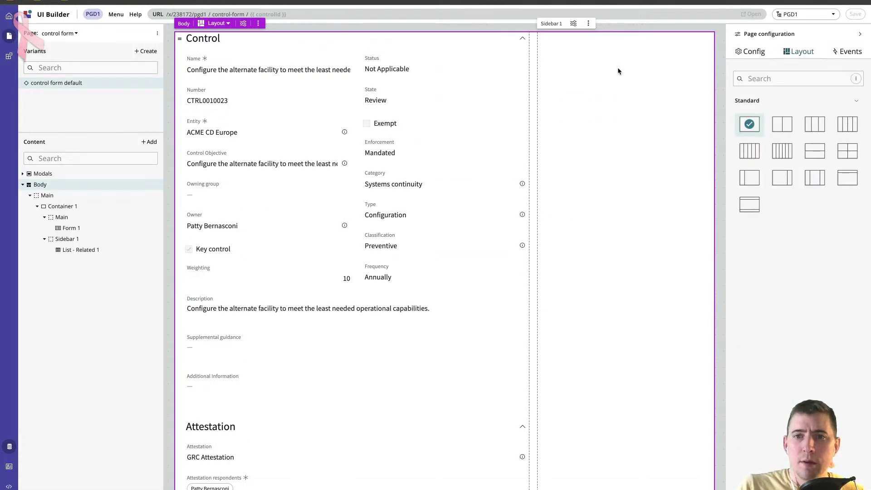
click(636, 61)
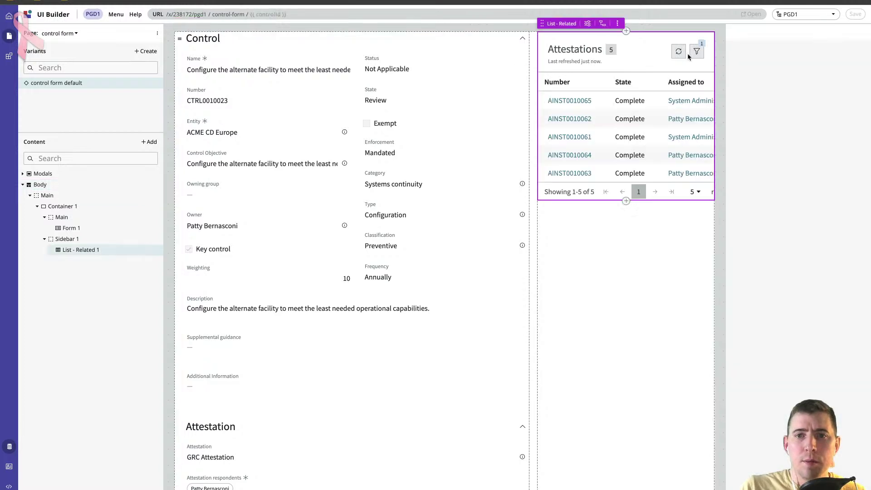
Check the Row Clicked link-to-destination settings of the Attestations related list, and leave the event handler without changes.
click(845, 58)
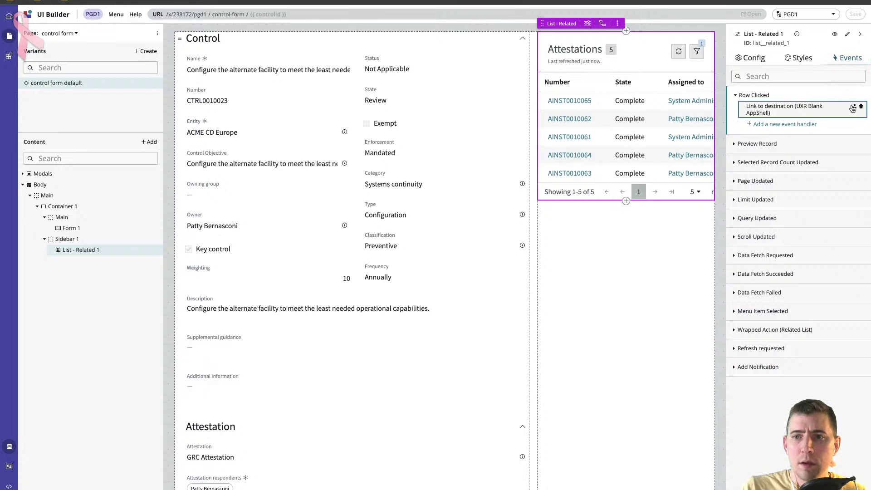
click(853, 108)
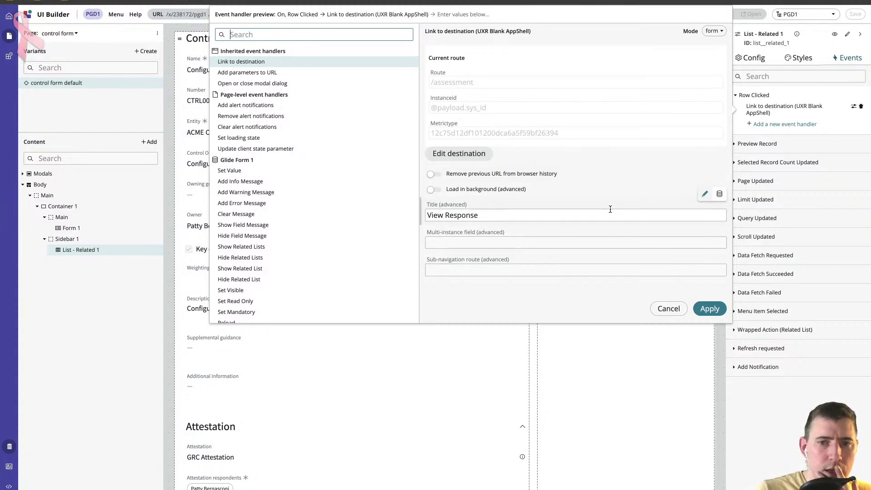
click(670, 310)
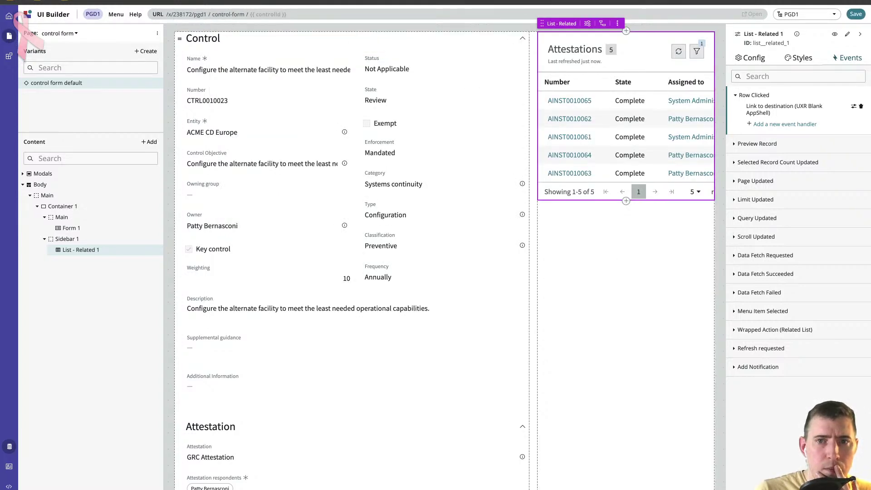
Close the User's Response window on the classic Control record and copy the sys_id of attestation AINST0010062.
key(ctrl+Tab)
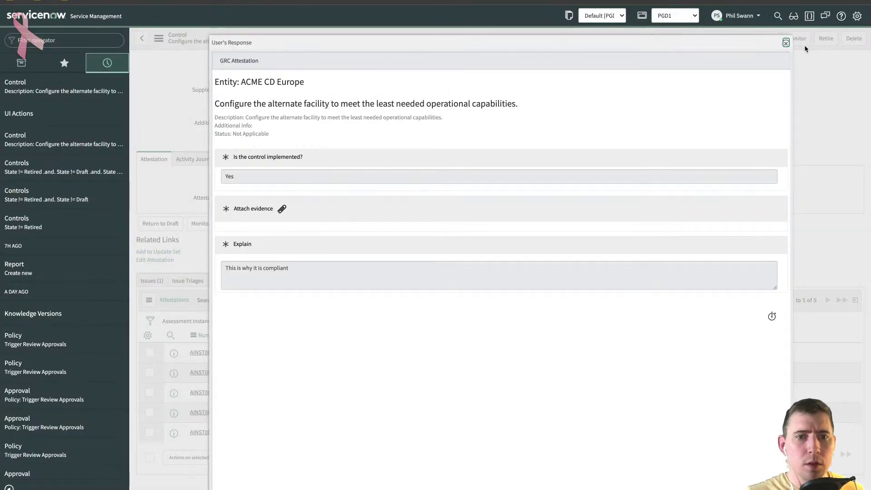
click(786, 42)
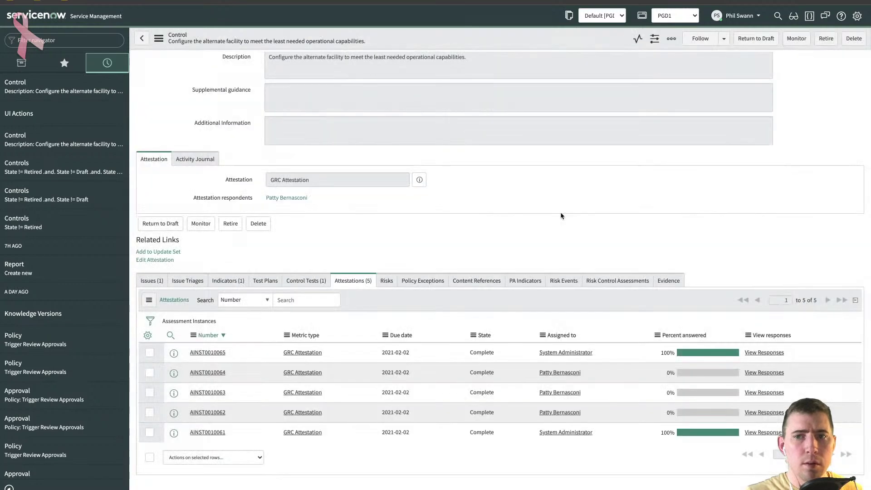
right_click(211, 393)
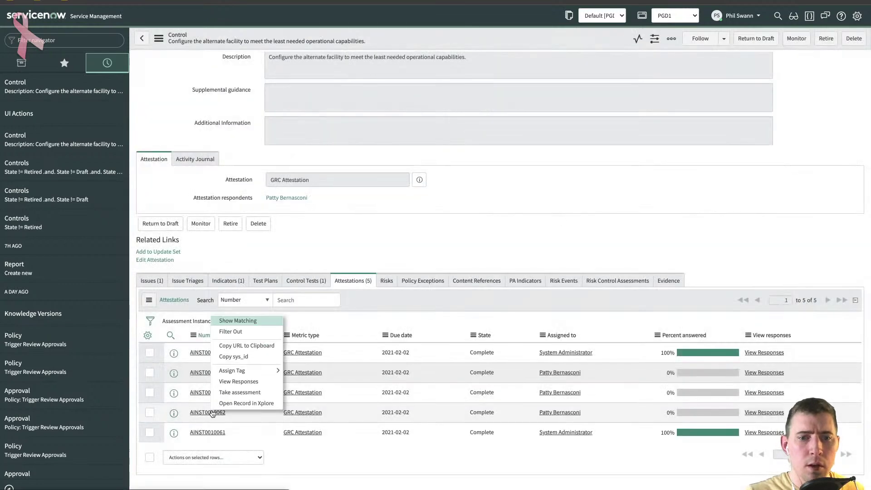
click(251, 356)
key(ctrl+Left)
key(ctrl+Right)
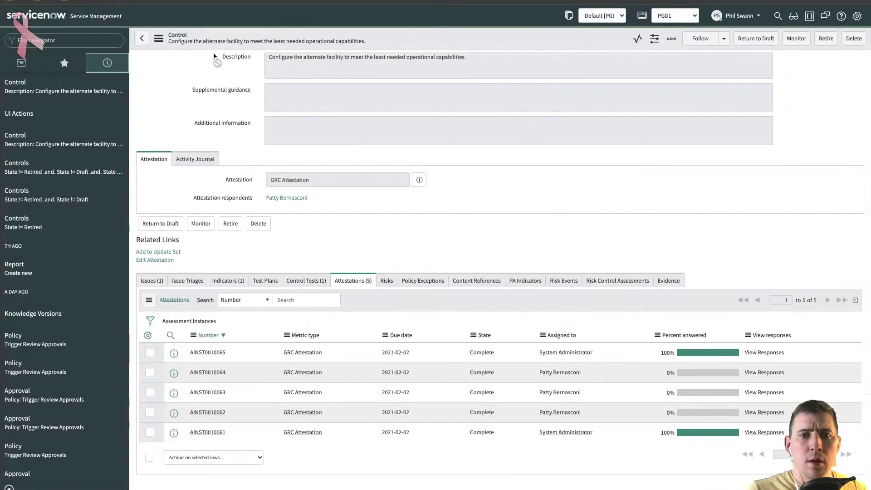
Switch to the UIBp1.drawio diagram, place a document shape below the flowchart and paste the copied sys_id as its text.
key(ctrl+Right)
scroll(413, 330, down, 2)
scroll(413, 329, down, 3)
mouse_move(80, 182)
drag(80, 182, 345, 336)
double_click(352, 339)
key(ctrl+v)
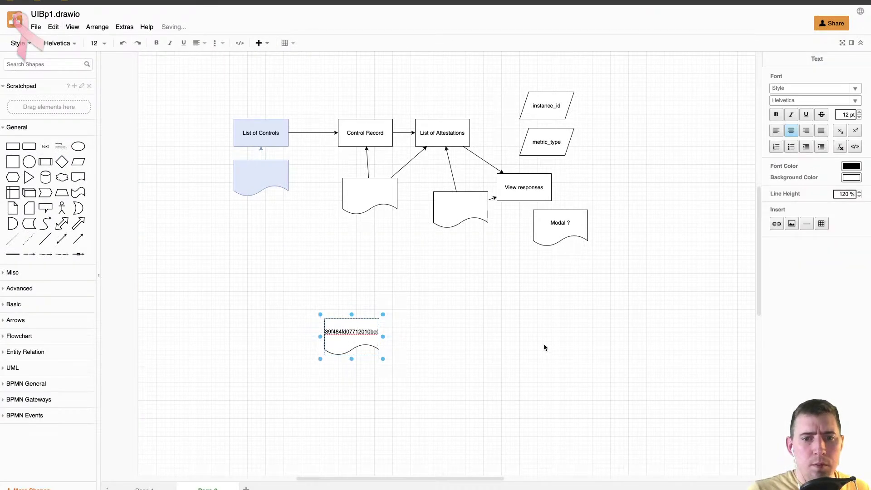
Add the label "1062:" on its own line above the sys_id in the new document shape.
click(545, 347)
click(361, 335)
double_click(360, 335)
key(Left)
text(1062)
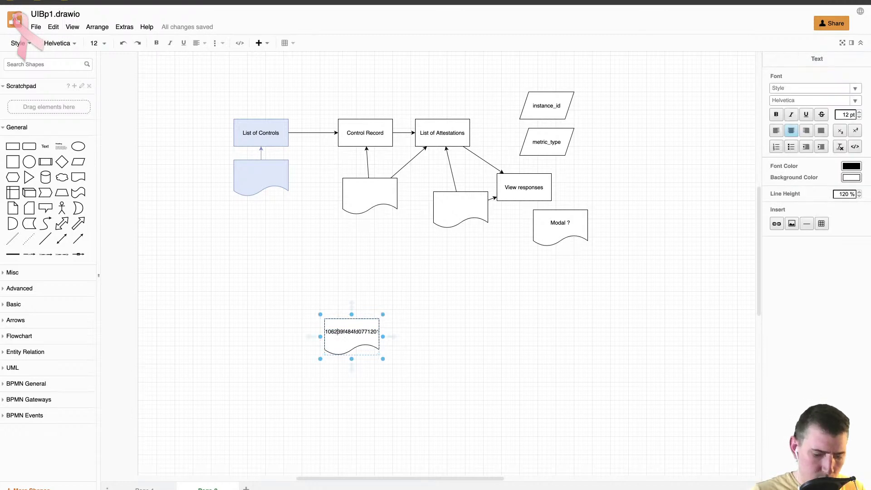
text(:)
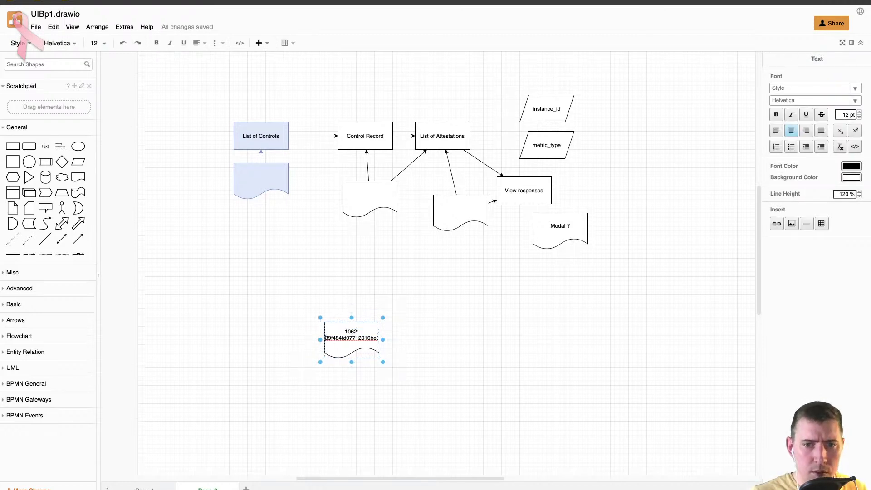
click(409, 342)
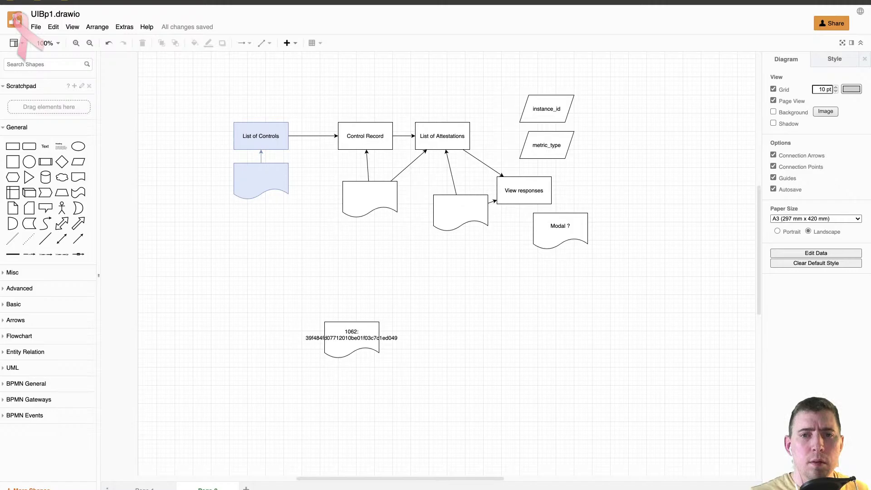
Compare the noted sys_id with the open attestation page, and recheck the route parameters in the Attestations list's Row Clicked handler.
key(super+Tab)
key(super+Tab)
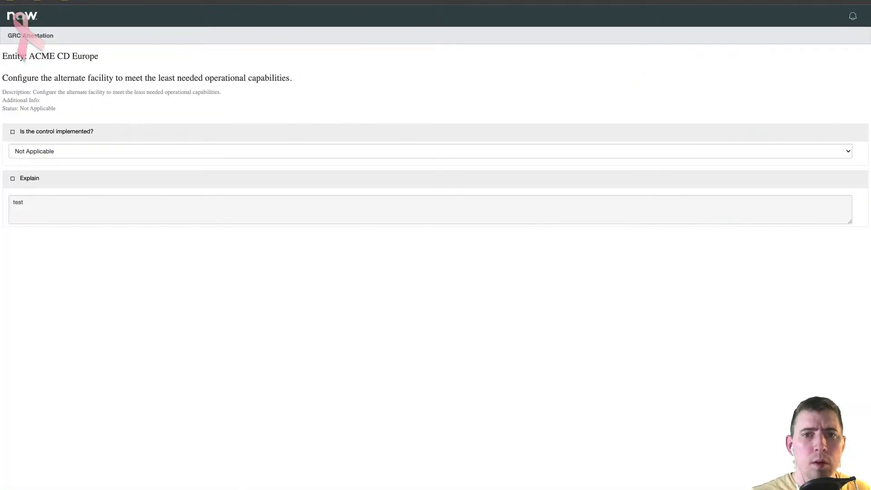
key(super+Tab)
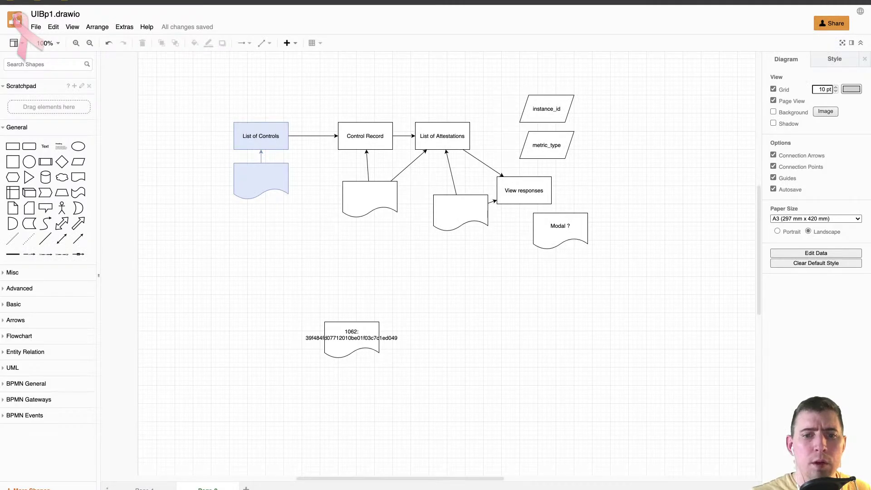
key(super+Tab)
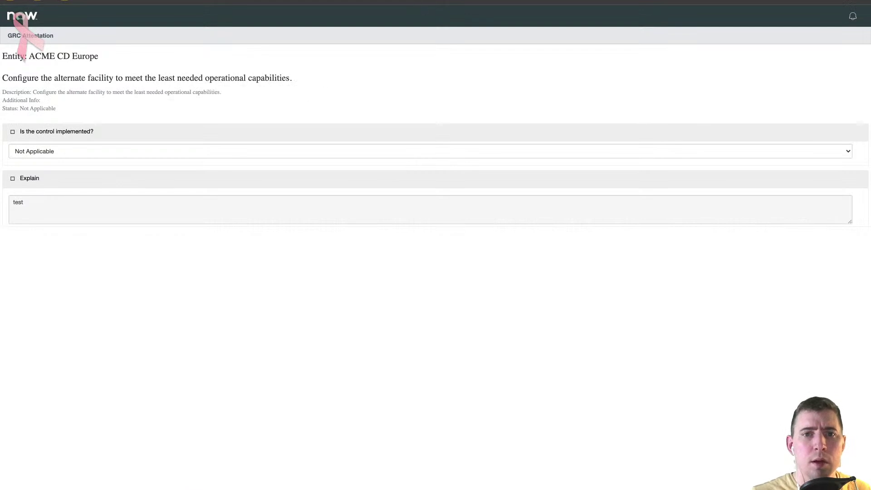
key(super+Tab)
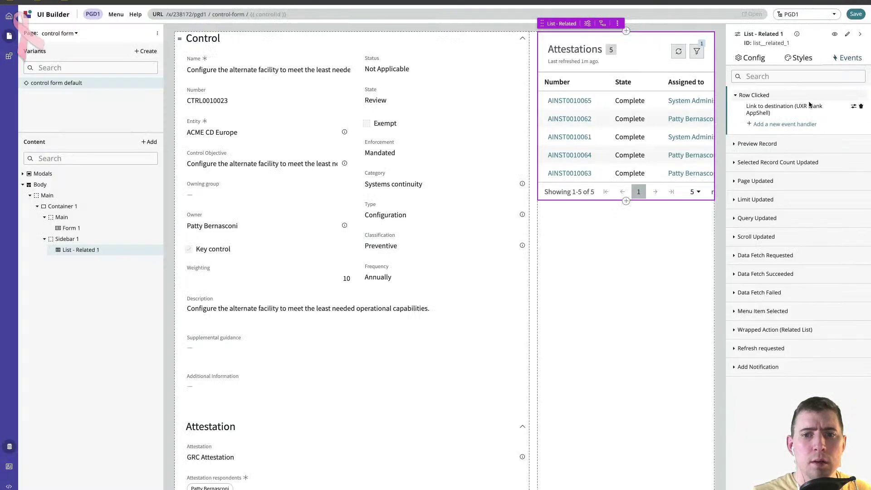
click(785, 114)
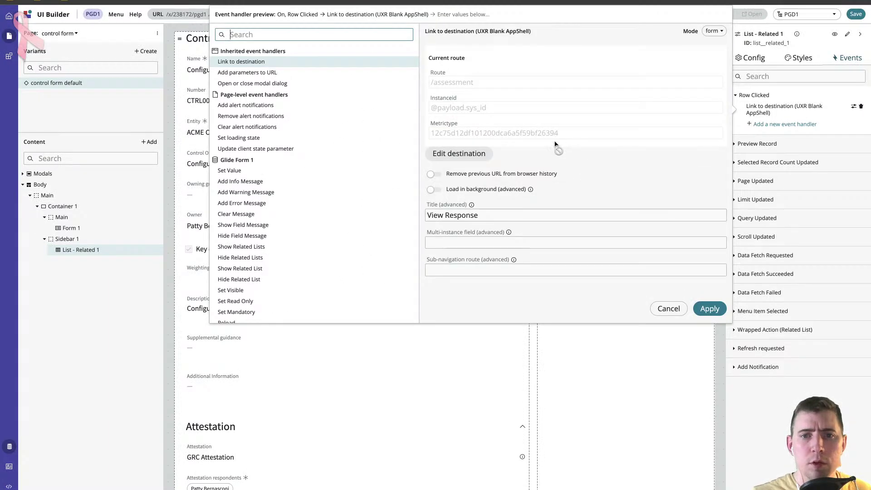
click(669, 309)
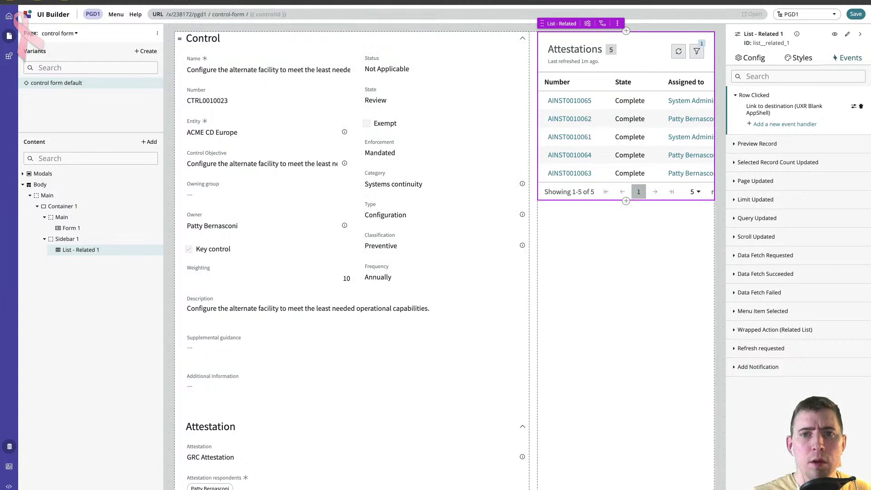
Exit the unresponsive pages and open attestation AINST0010061 through the reloaded form of control CTRL0010023 in the workspace.
key(super+Tab)
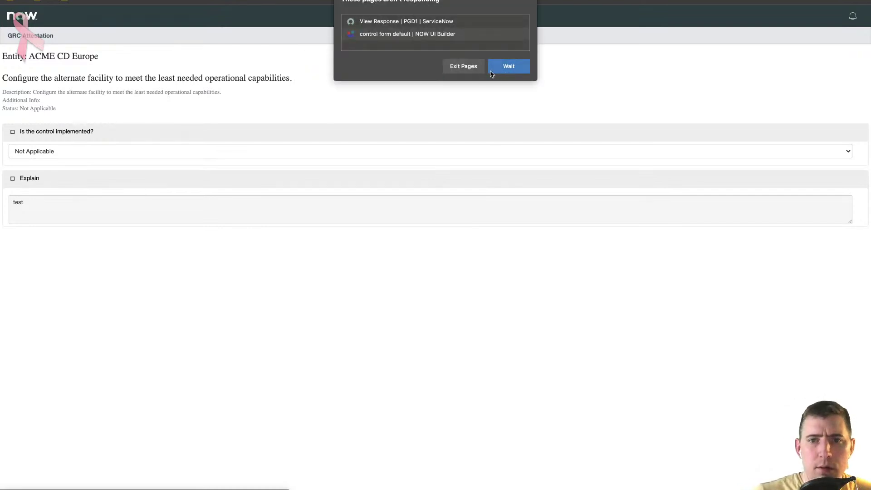
click(463, 68)
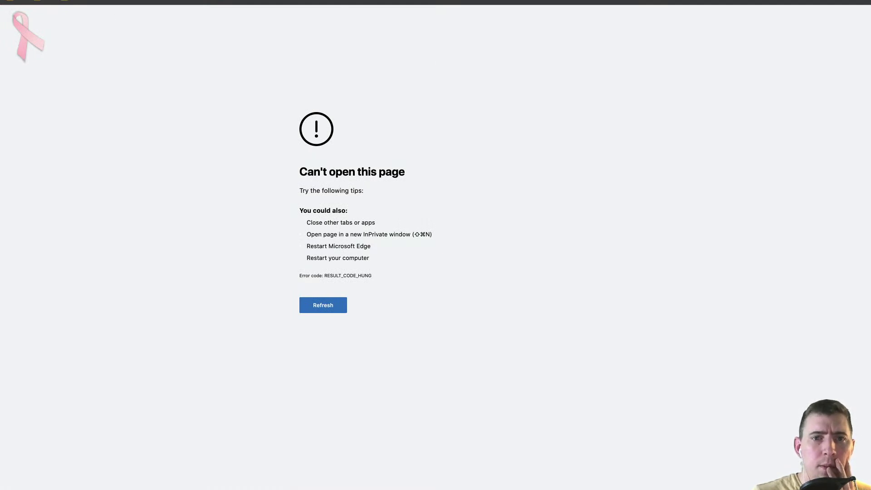
key(super+l)
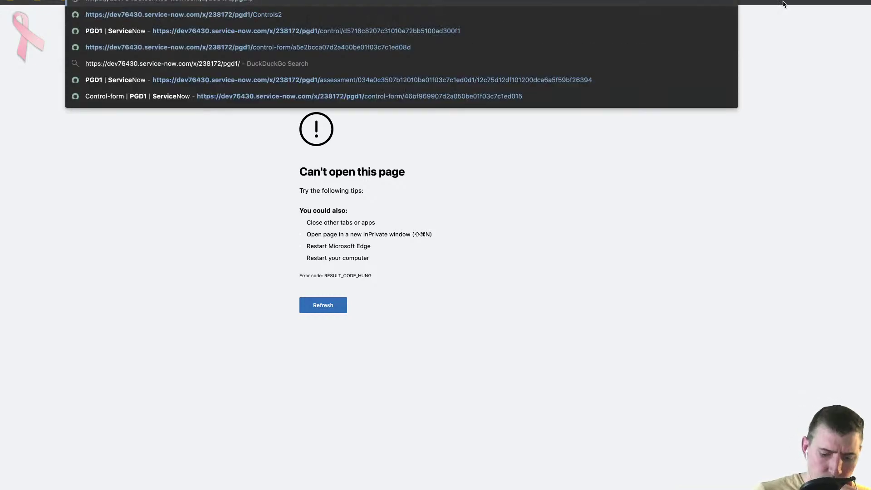
key(Return)
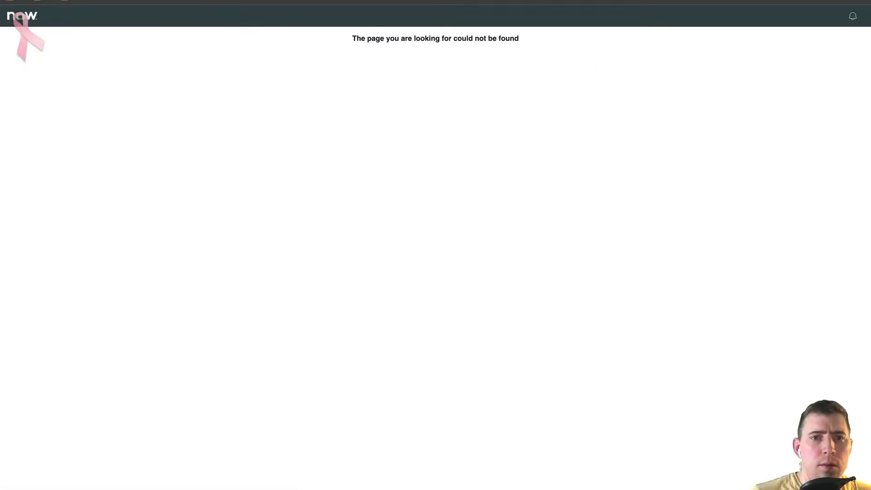
key(super+l)
key(Return)
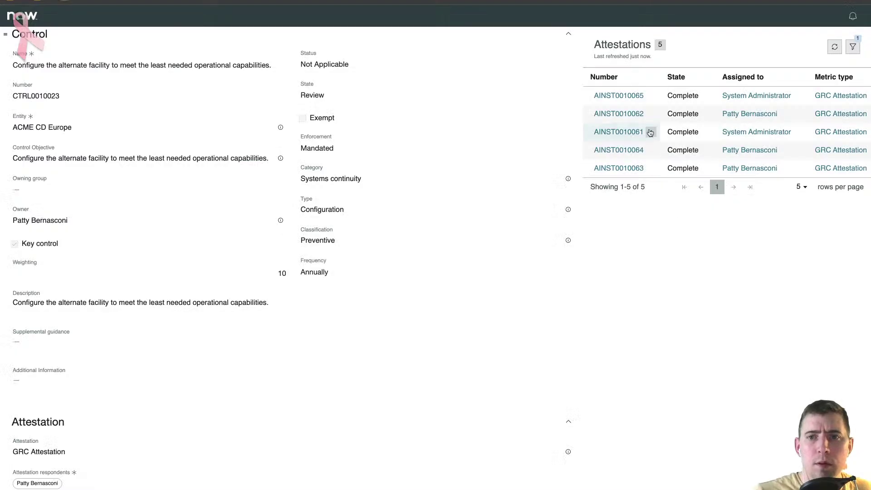
click(620, 132)
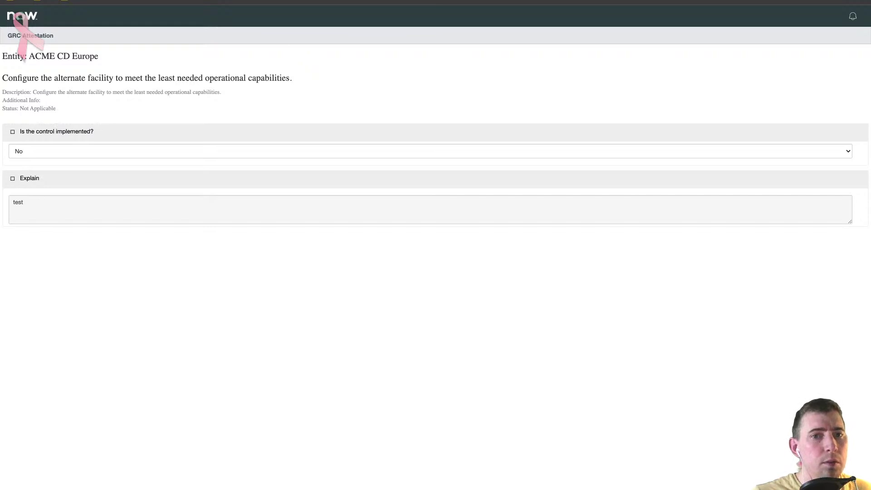
Copy the sys_id of AINST0010064 from the classic Control record and load the workspace assessment page from its URL.
key(ctrl+w)
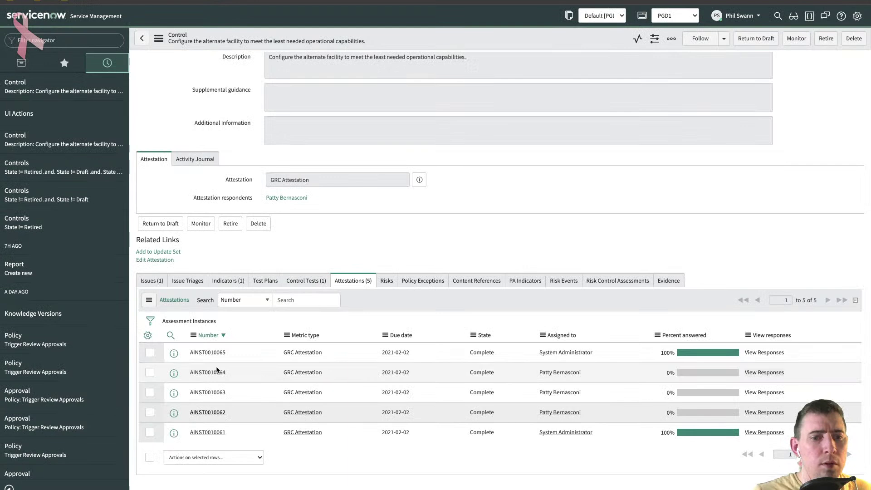
click(764, 372)
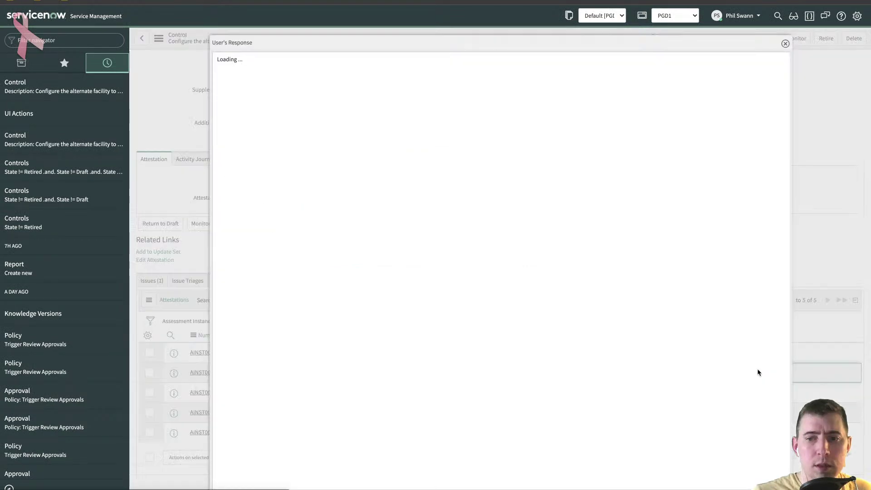
click(786, 43)
right_click(228, 377)
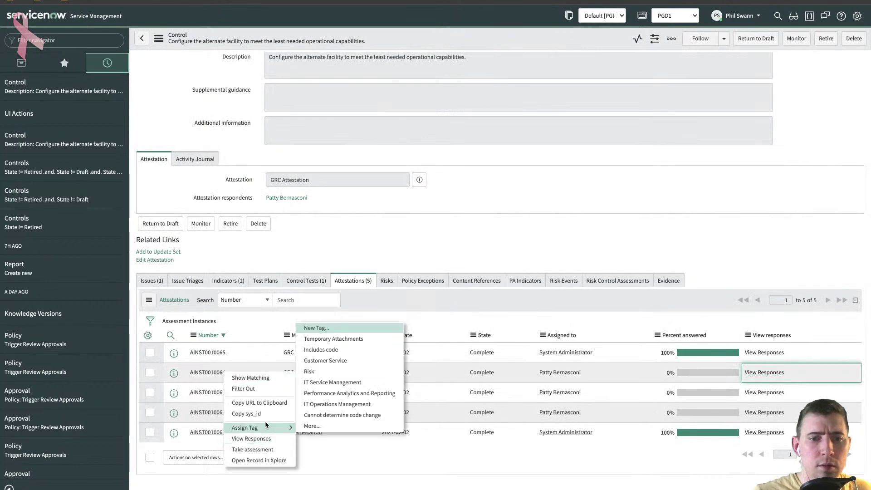
click(247, 414)
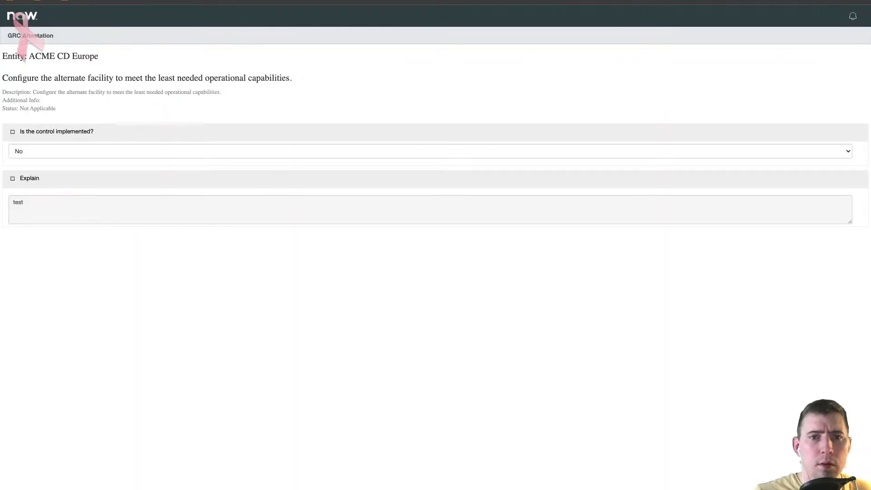
key(super+l)
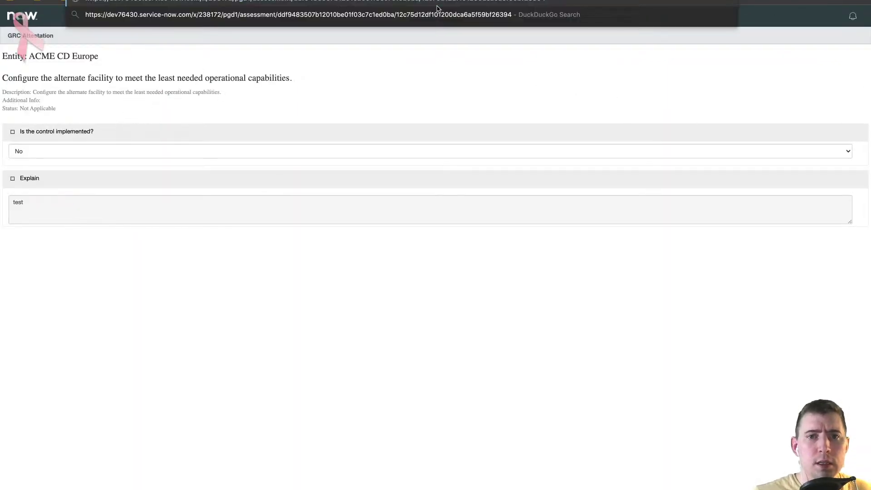
key(Return)
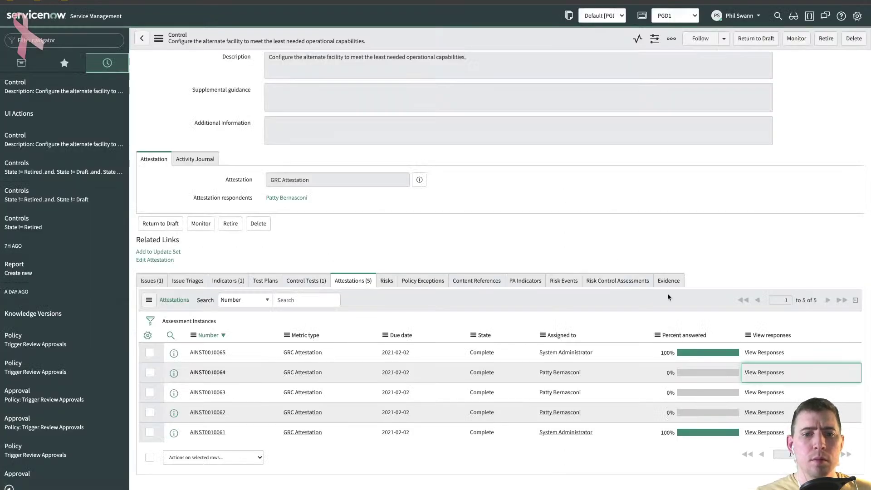
View the responses of AINST0010064 in the classic Control record and in the workspace, and return to the workspace control form.
click(754, 374)
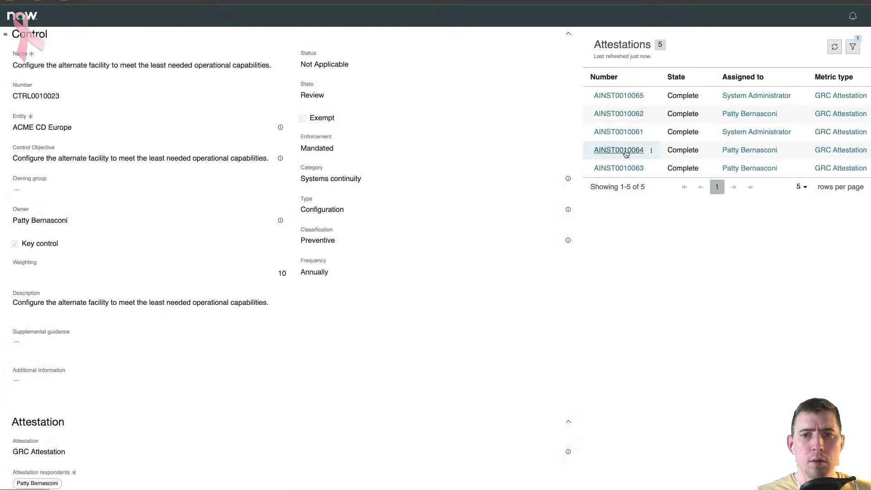
click(625, 153)
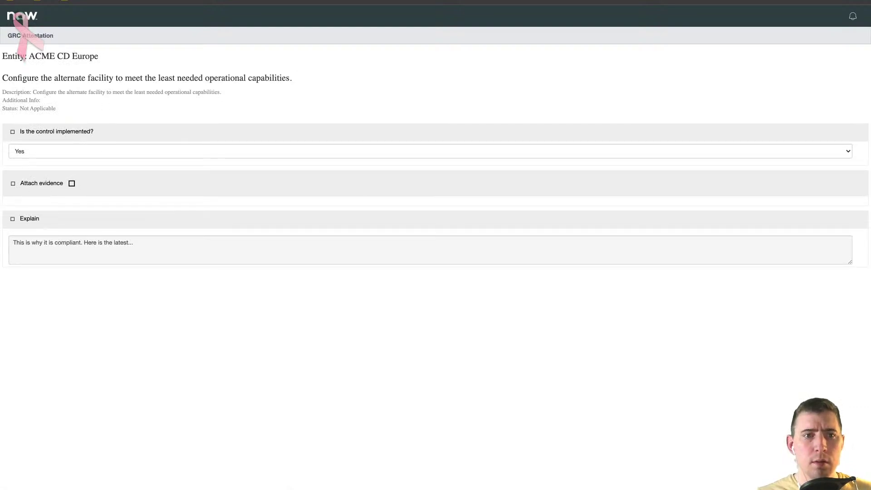
key(alt+Left)
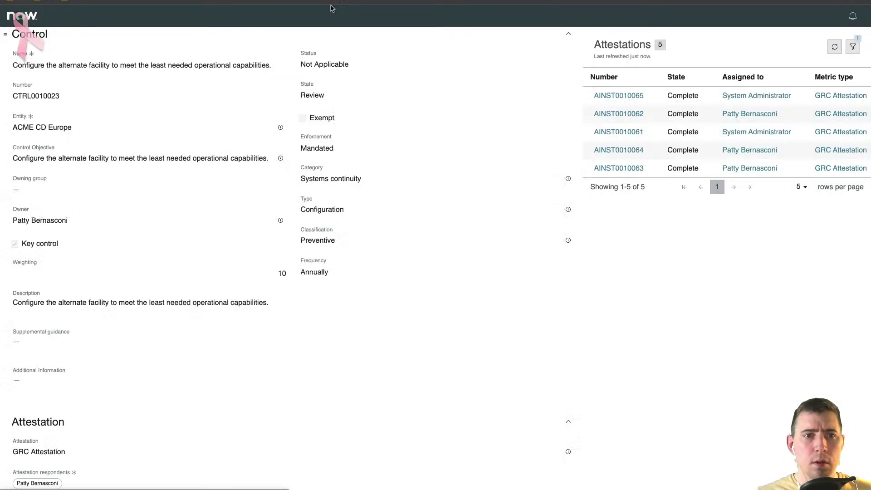
Open AINST0010061 from the workspace's Attestations list, and view its responses in the classic Control record for comparison.
click(625, 132)
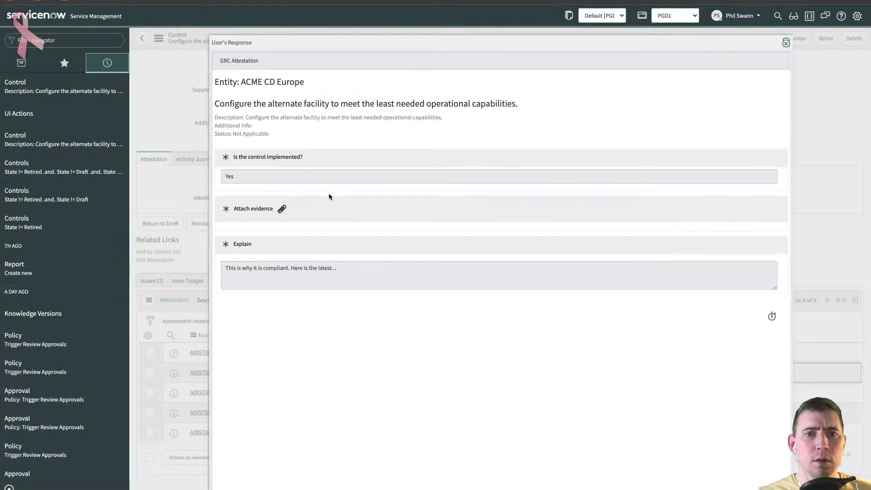
click(786, 43)
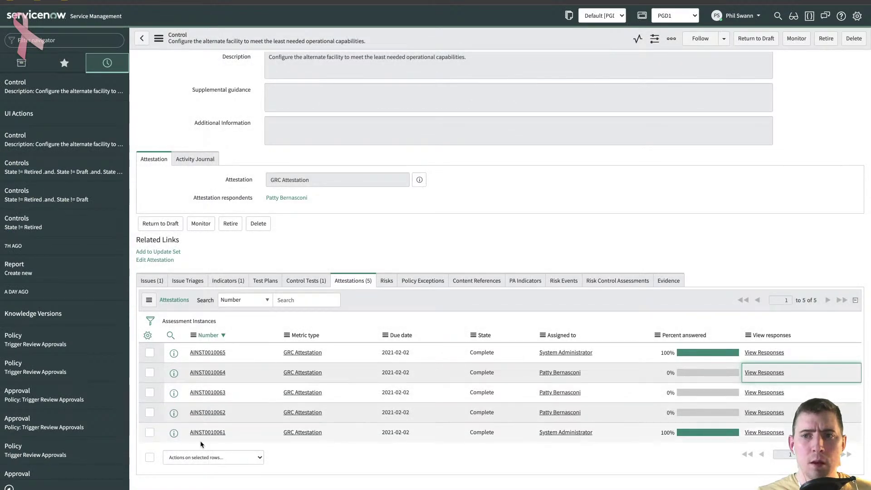
click(765, 432)
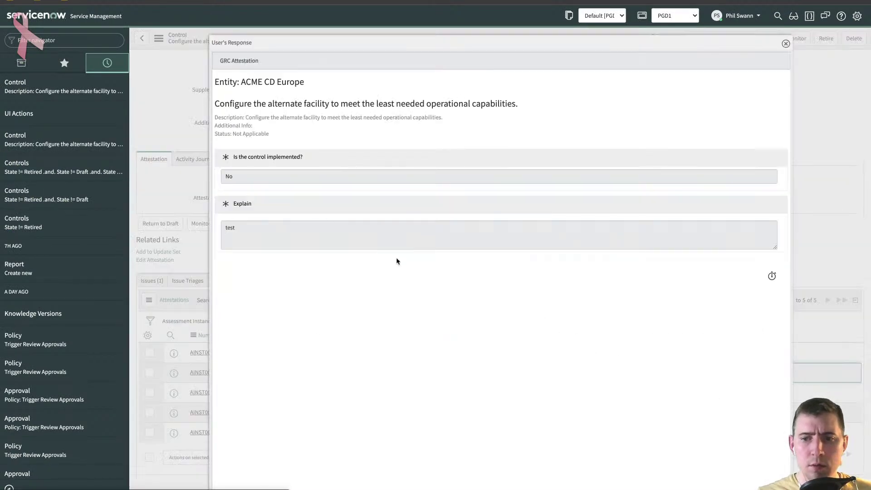
Close the attestation responses in the classic Control record and open AINST0010062 from the workspace's Attestations list.
click(786, 43)
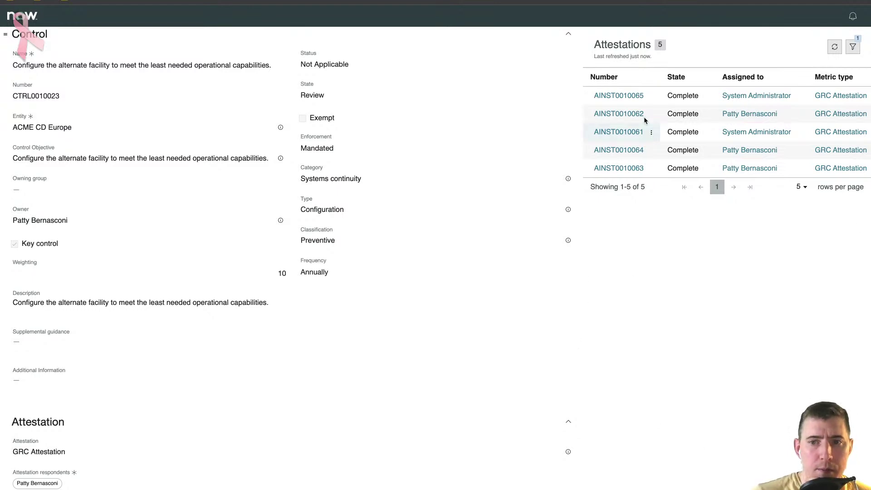
click(631, 116)
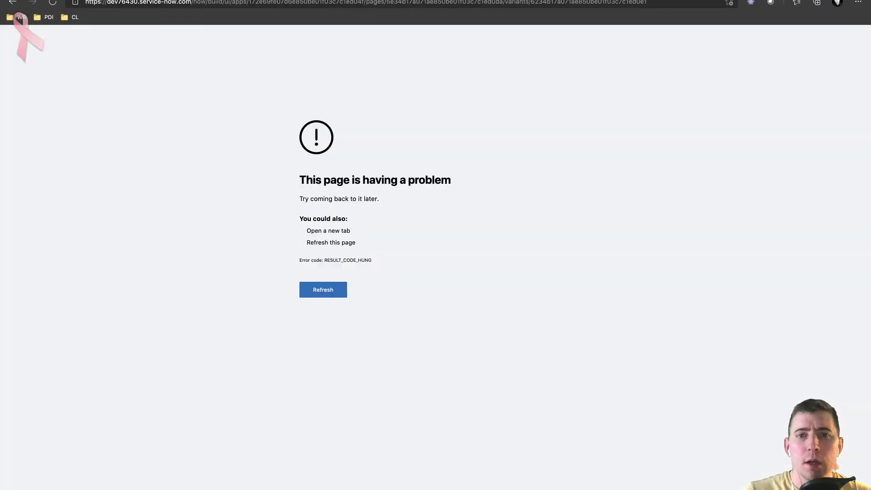
Return to UI Builder from the hung page and check the Row Clicked link destination of the Controls page's list.
click(11, 5)
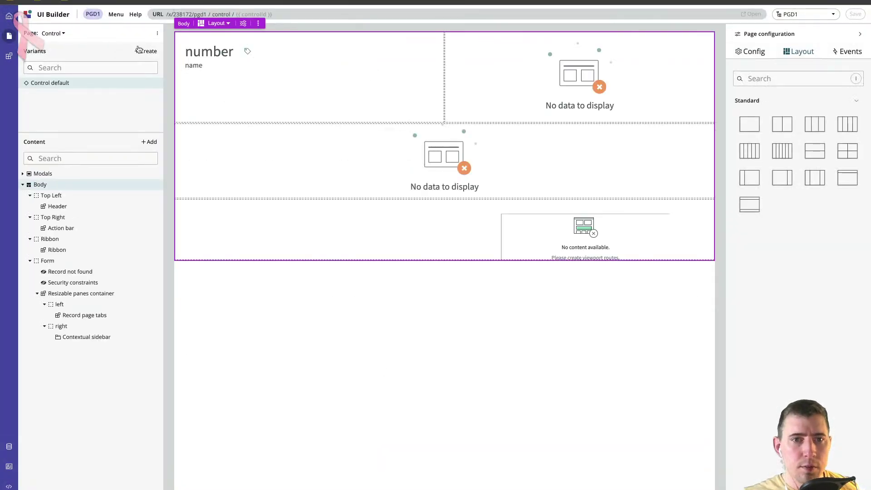
click(64, 34)
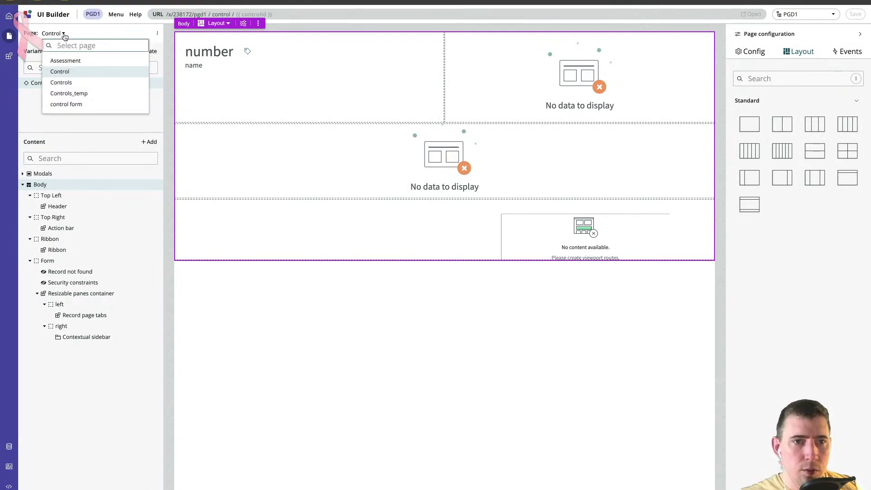
click(81, 84)
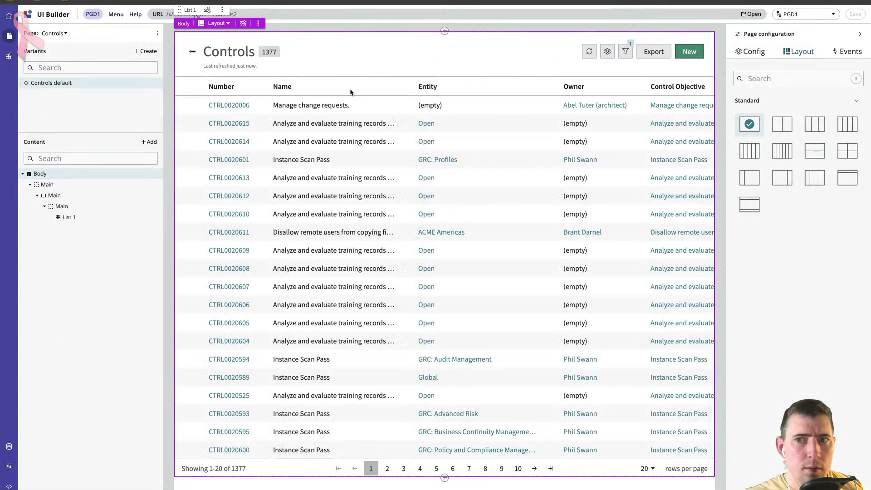
click(466, 99)
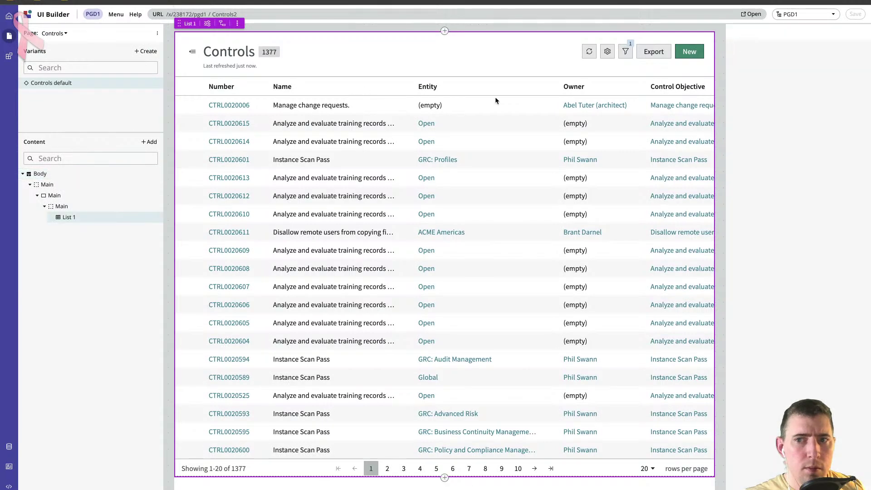
click(846, 58)
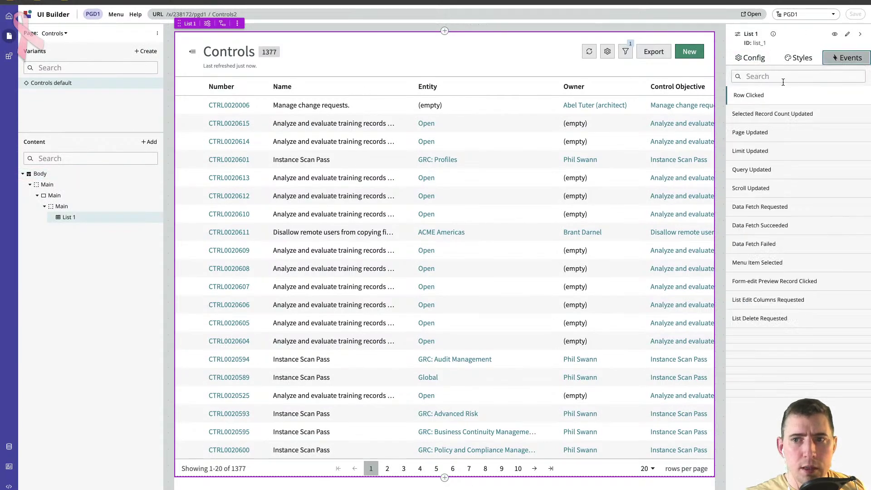
click(854, 108)
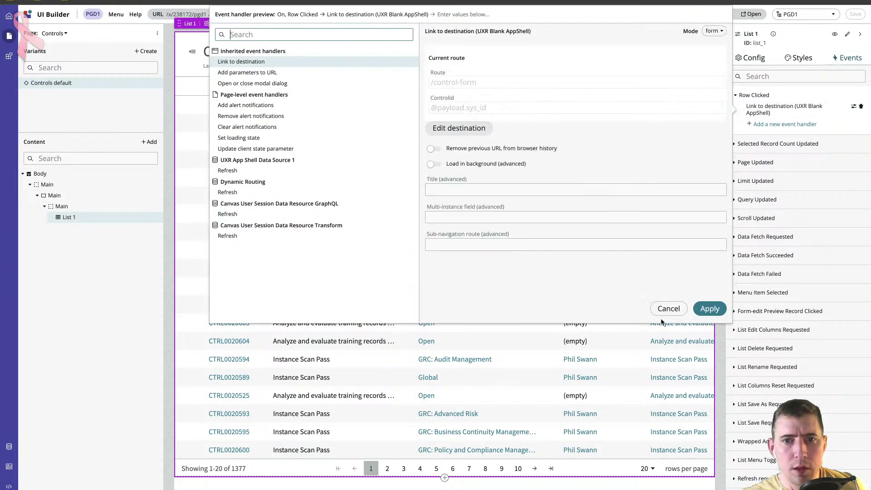
click(669, 308)
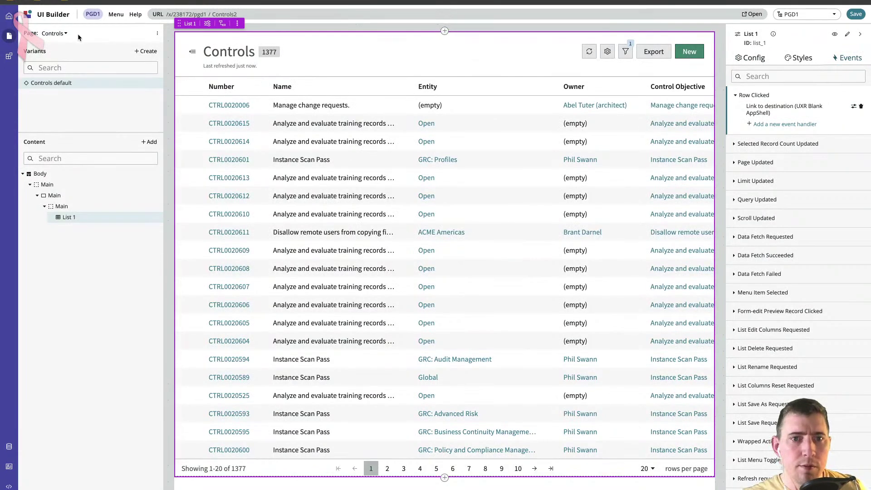
Switch to the control form page, discarding the unsaved changes to the Controls page.
click(66, 34)
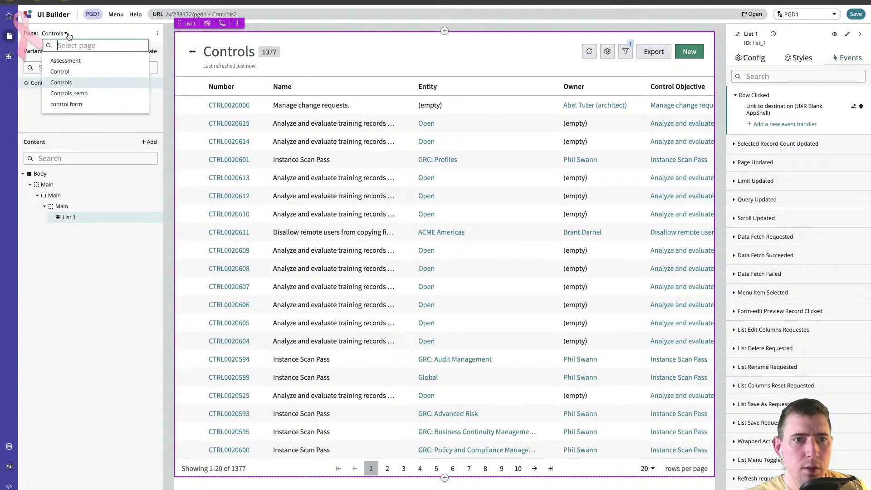
click(83, 105)
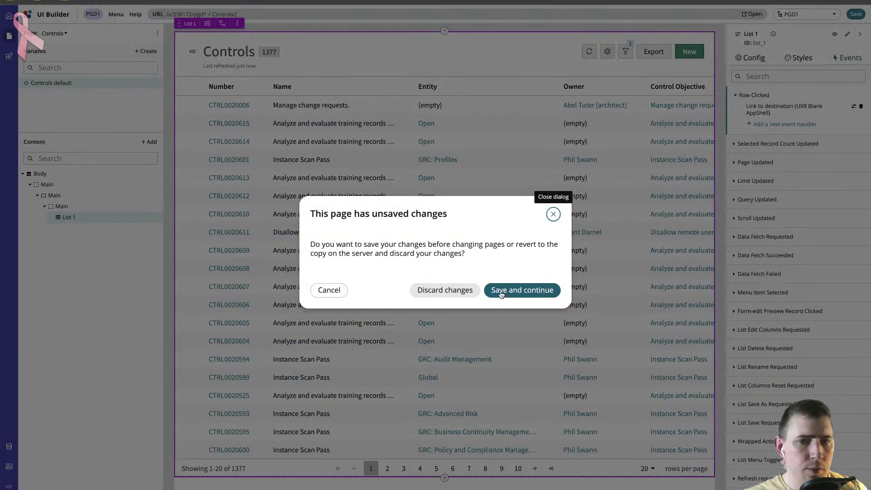
click(456, 290)
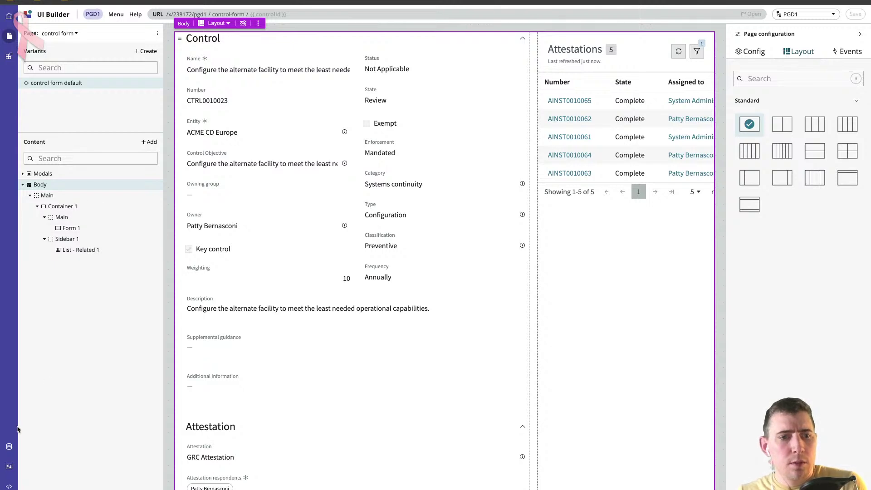
click(9, 448)
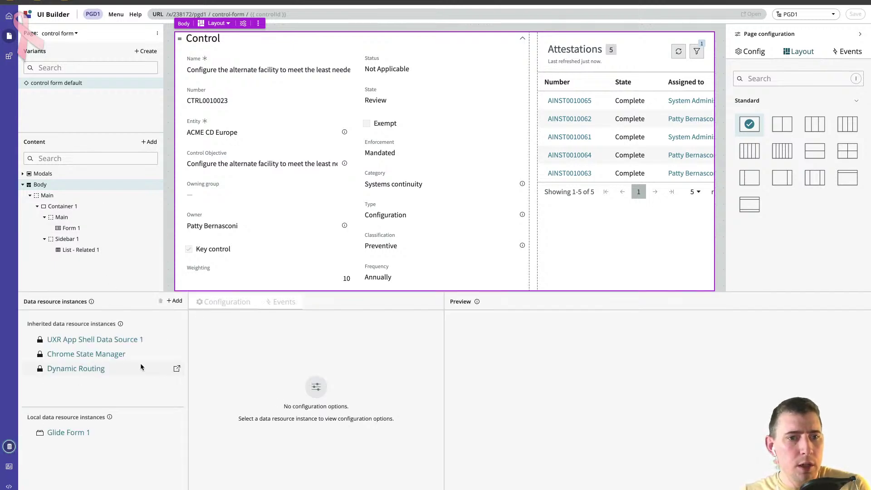
click(91, 433)
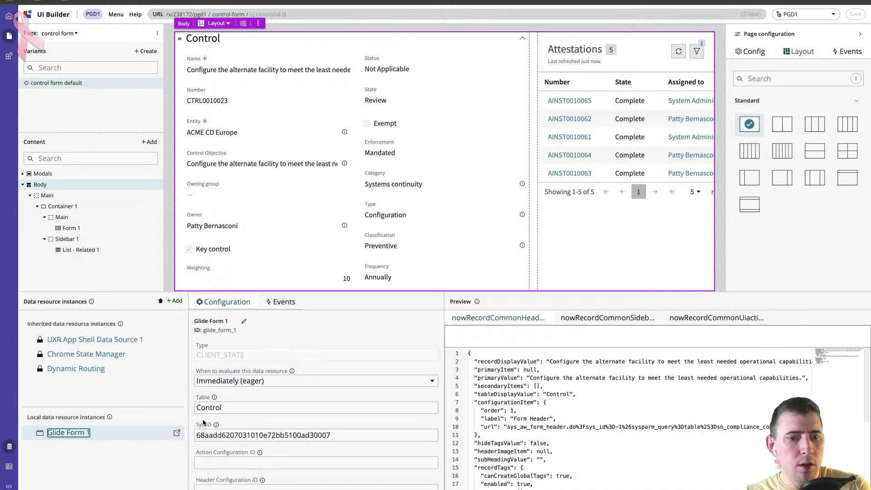
double_click(235, 435)
key(BackSpace)
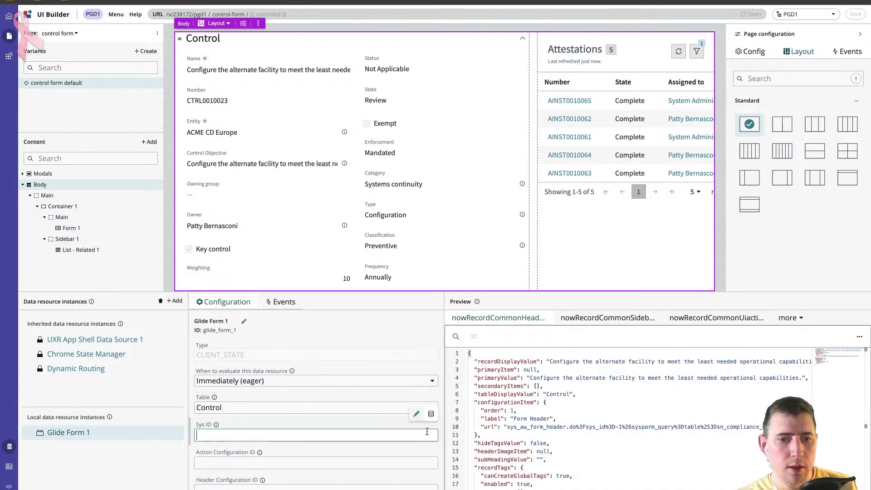
click(431, 416)
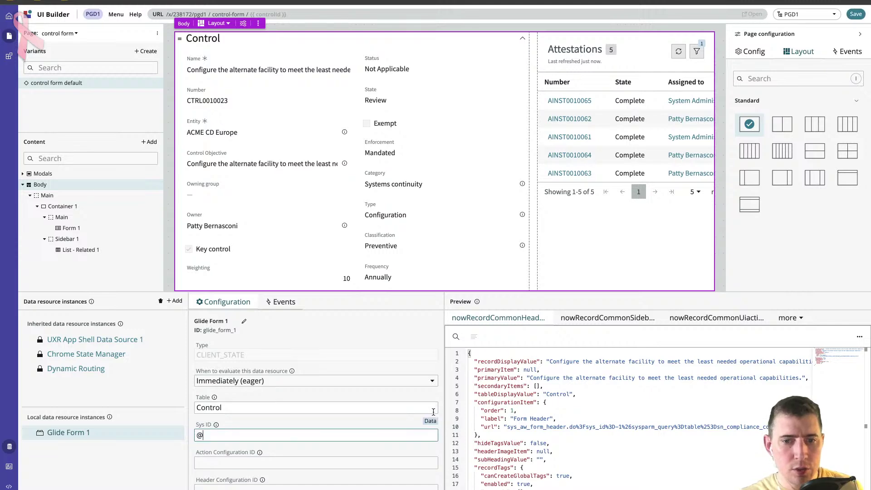
text(@)
click(290, 321)
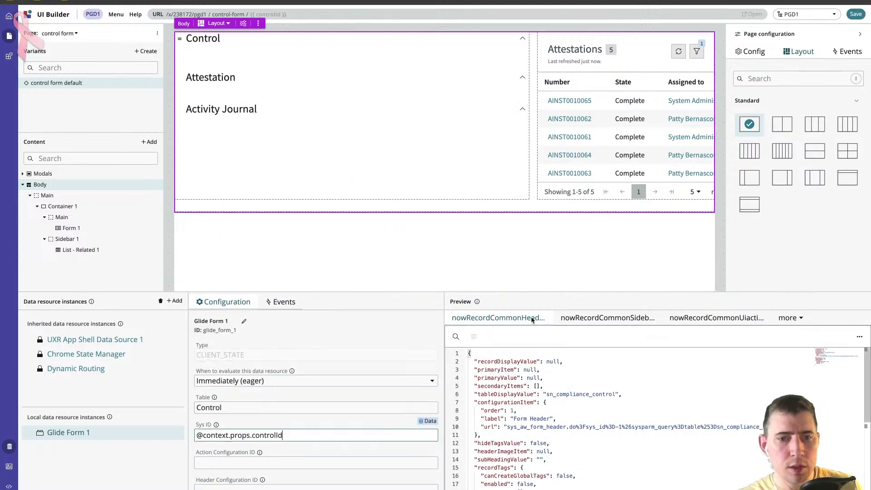
click(856, 15)
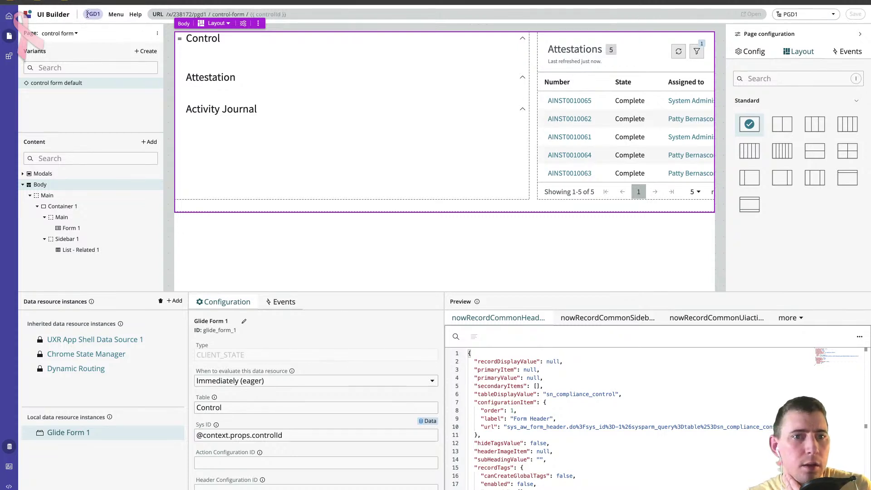
Copy the sys_id of the classic Control record and set it as the control form page's controlId test value.
click(268, 14)
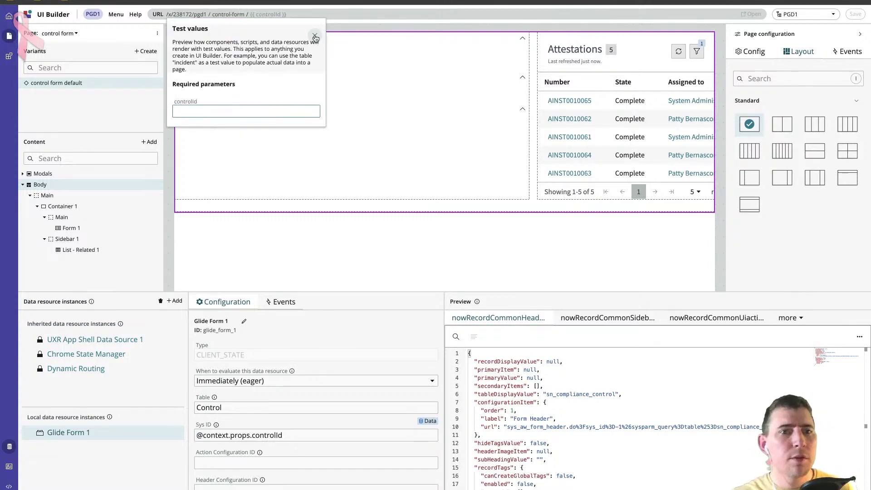
text(ddf9483507b12010be01f03c7c1ed0ba)
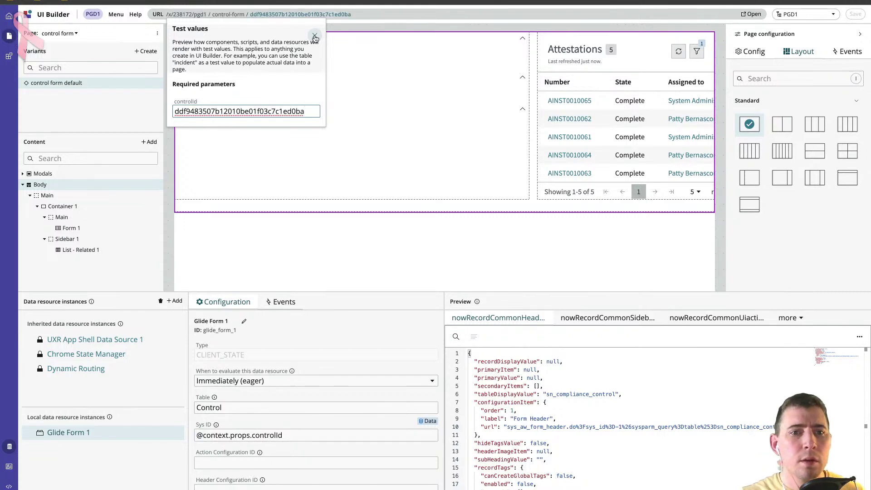
key(ctrl+Tab)
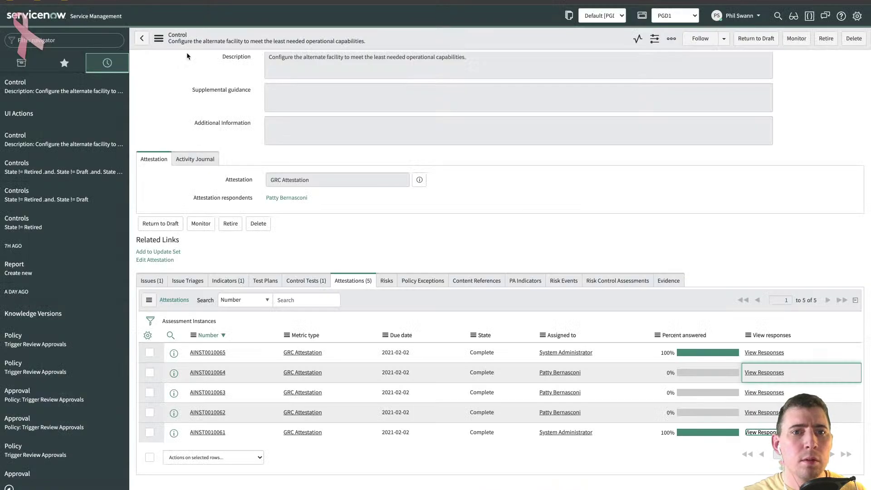
click(159, 38)
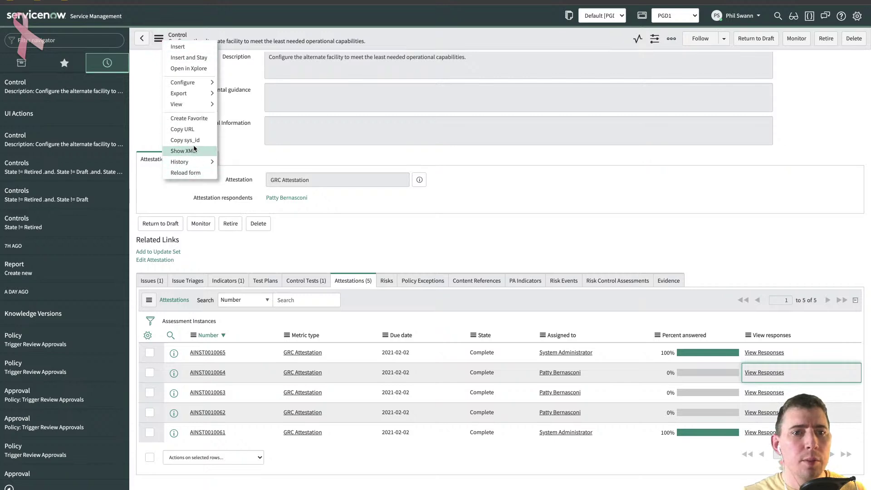
click(195, 142)
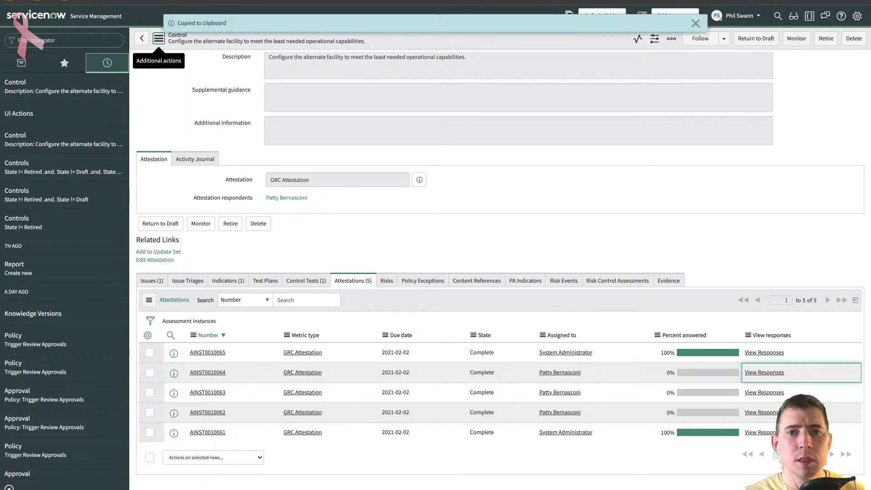
key(ctrl+Tab)
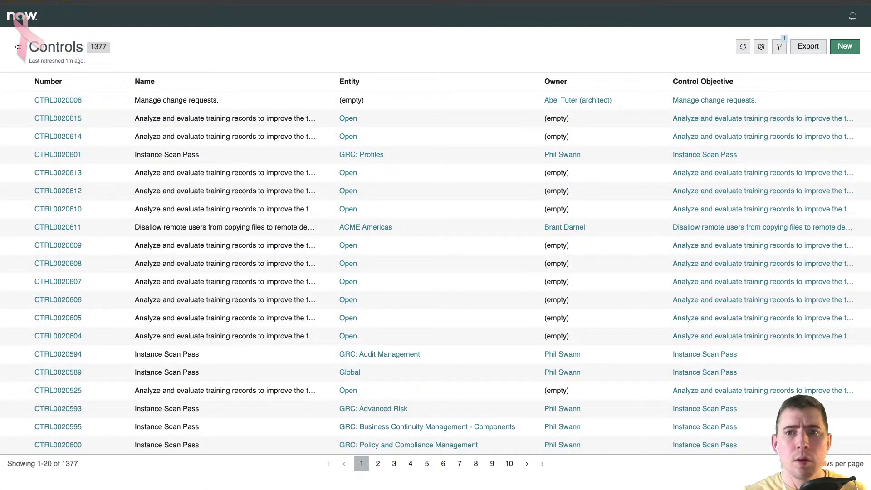
key(ctrl+Tab)
triple_click(241, 109)
key(ctrl+v)
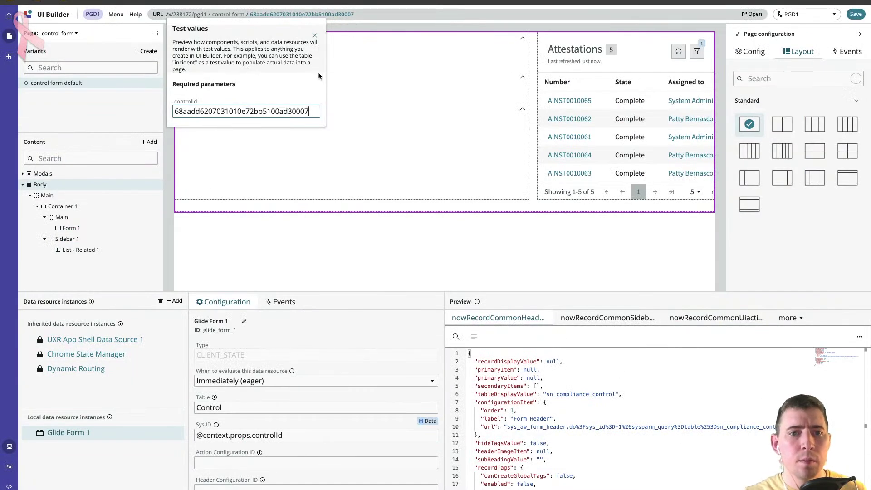
click(314, 35)
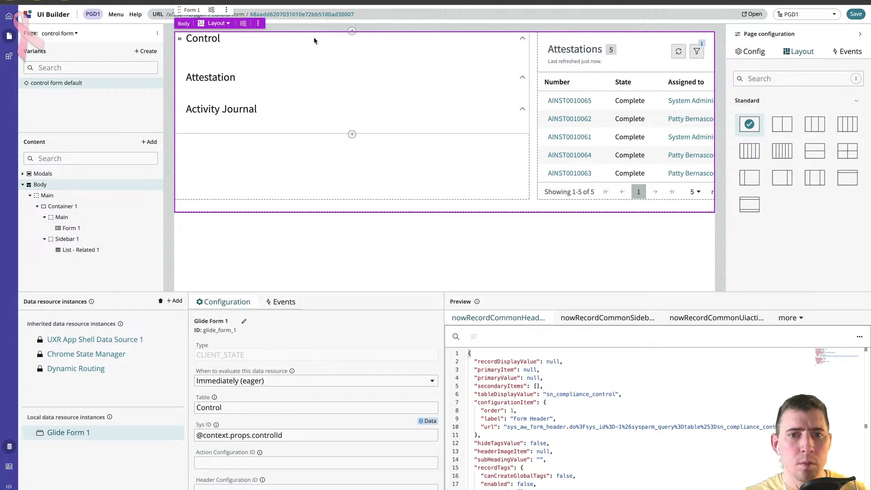
click(346, 69)
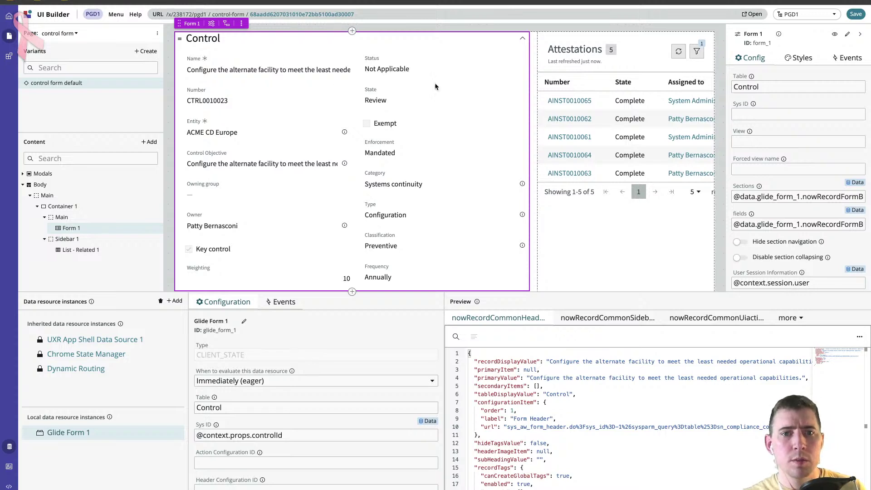
Select the Attestations related list and switch its Filter from fixed conditions to a scripted property value.
click(604, 56)
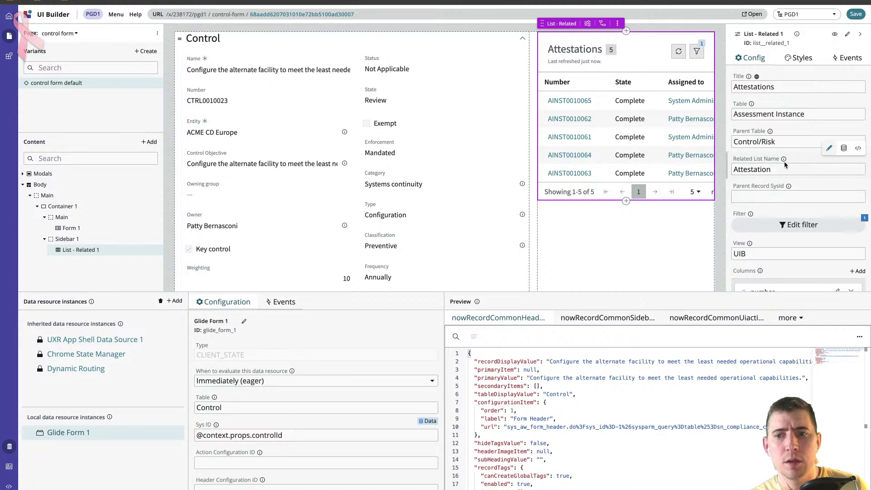
scroll(808, 205, down, 1)
click(808, 212)
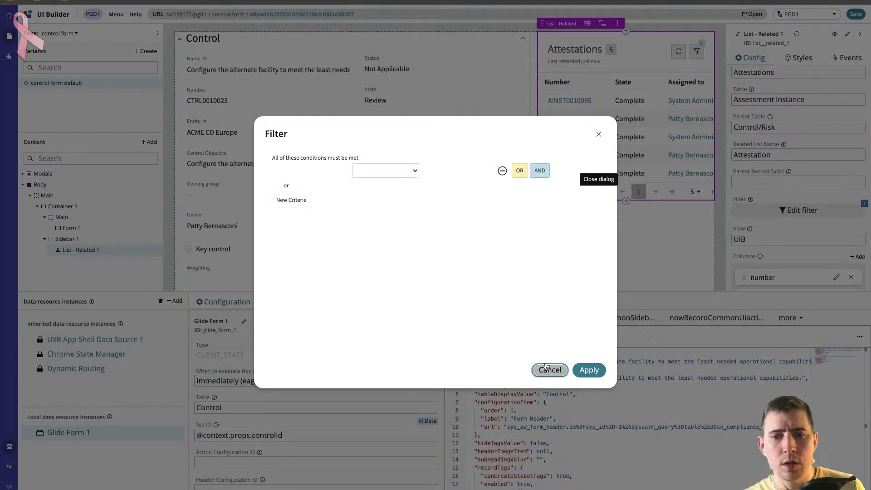
click(550, 370)
click(844, 189)
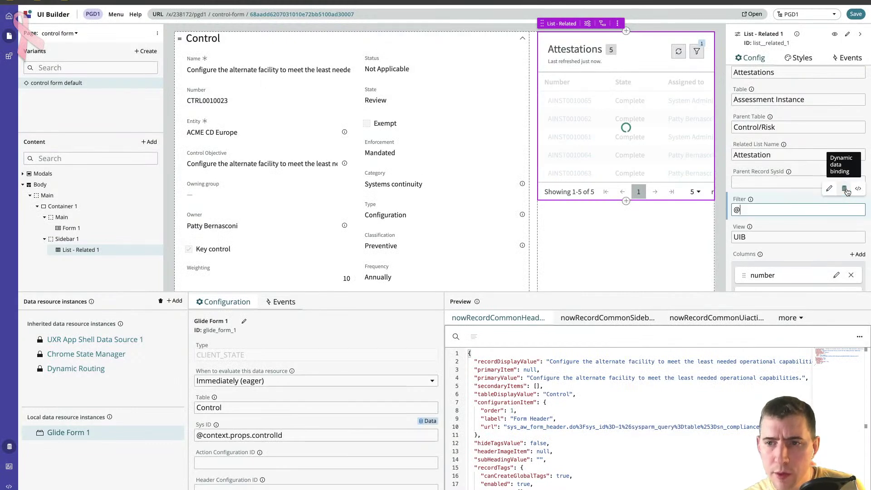
click(777, 211)
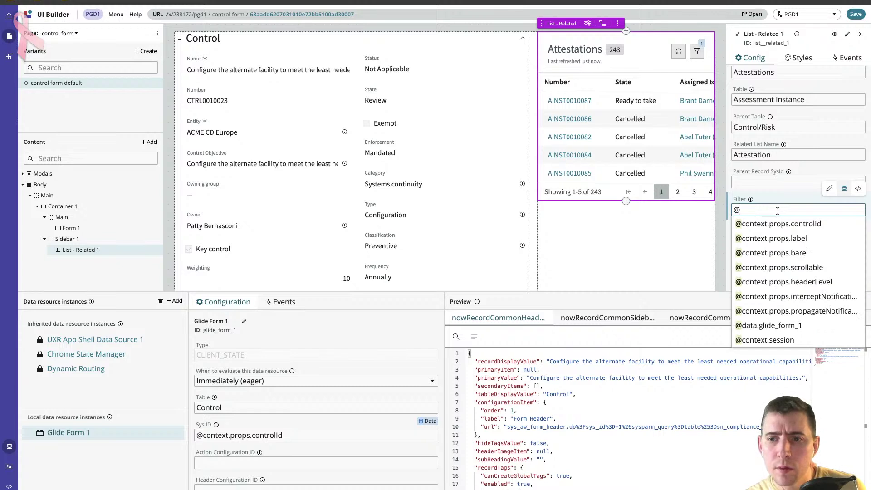
click(859, 189)
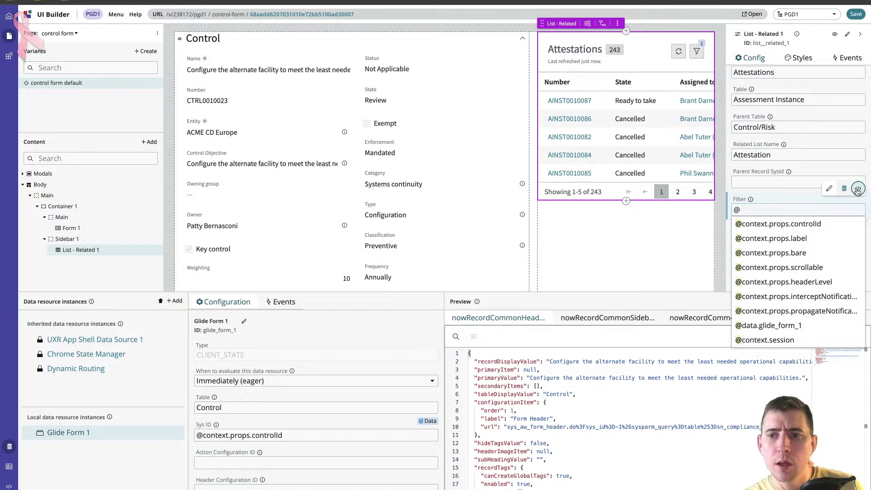
Try scripting the Attestations list's Filter to return 'sn_grc_item=' concatenated with a property of the api object.
click(407, 247)
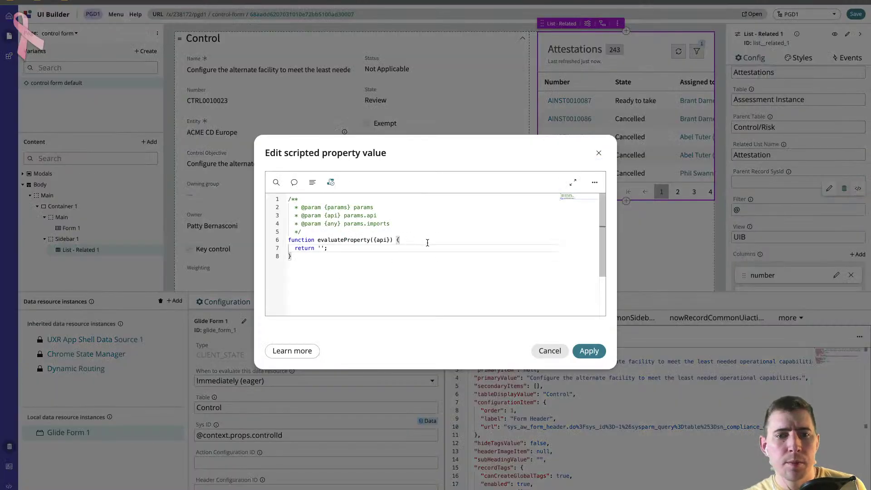
text(//)
key(Left)
key(Left)
key(Left)
key(BackSpace)
key(BackSpace)
text(sn_grc_)
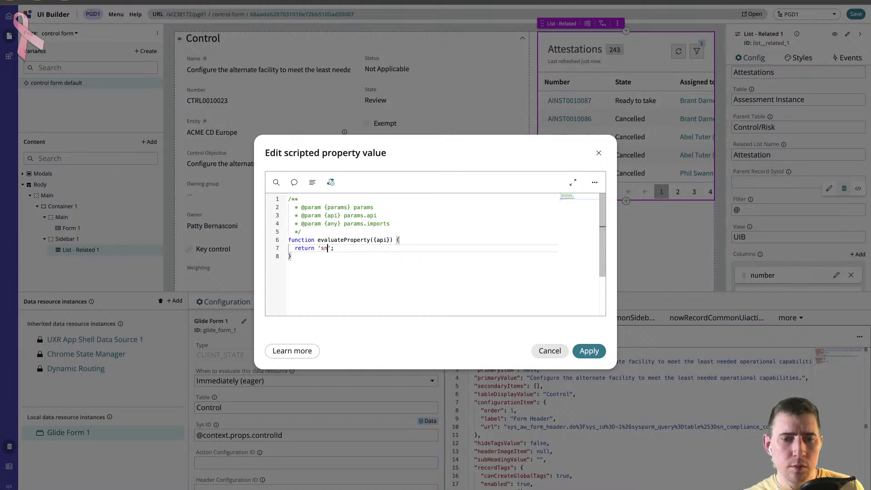
text(item=')
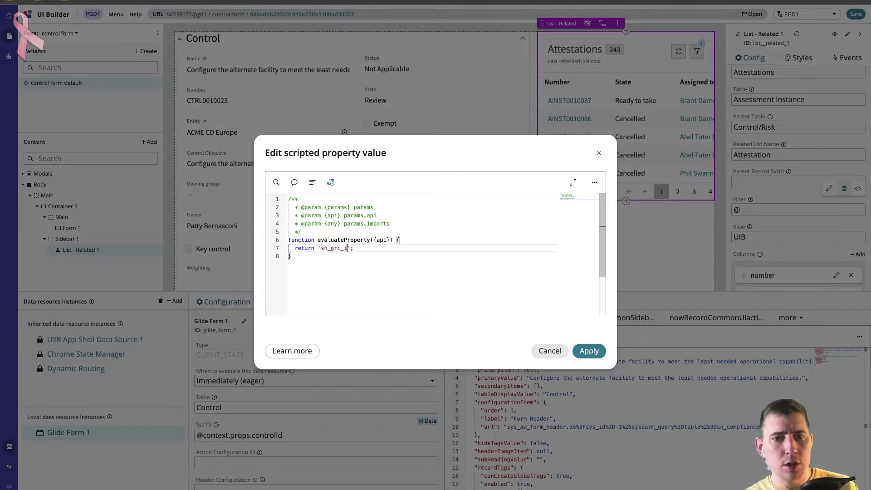
text( + )
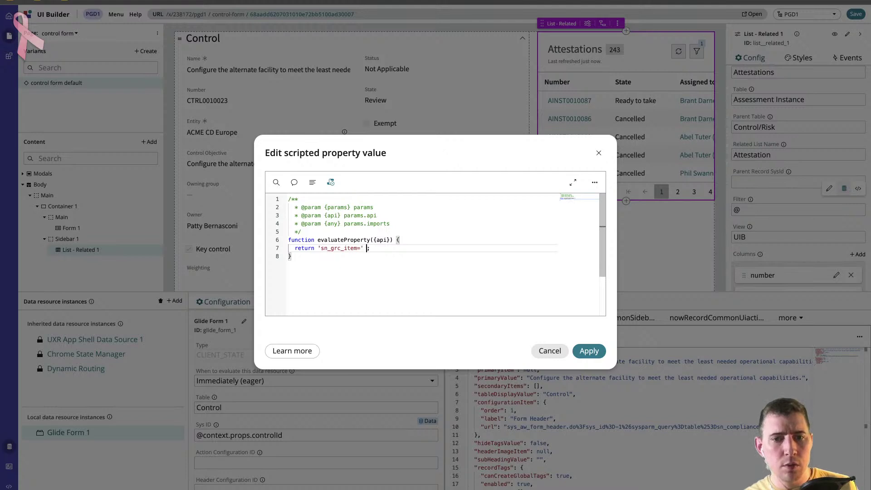
text(api.prop)
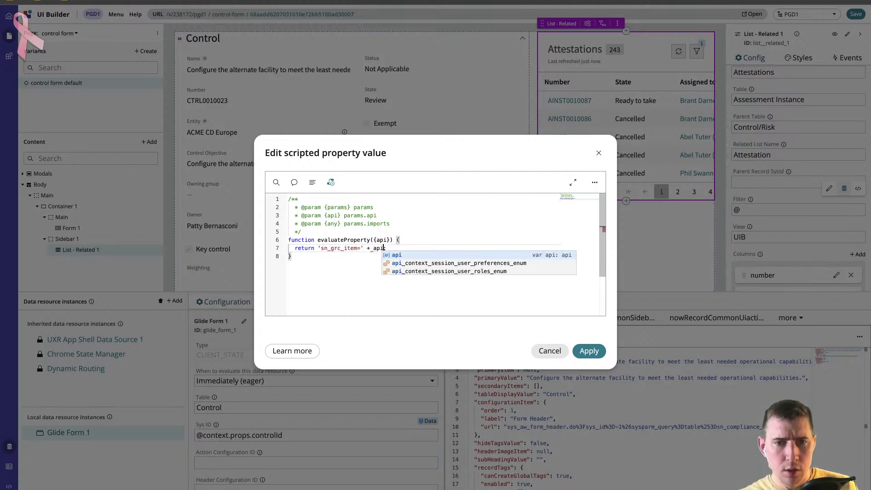
Try api.params as the value after 'sn_grc_item=' in the return line, and remove the reference.
key(BackSpace)
key(BackSpace)
key(BackSpace)
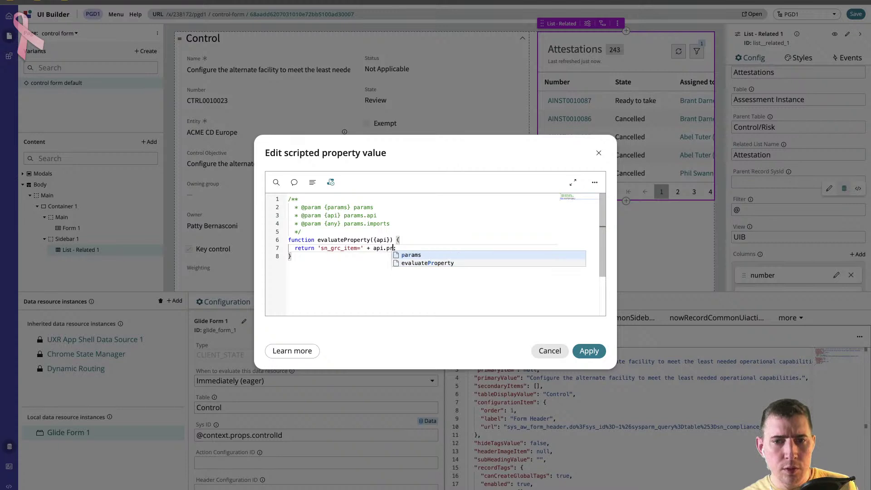
text(arams.)
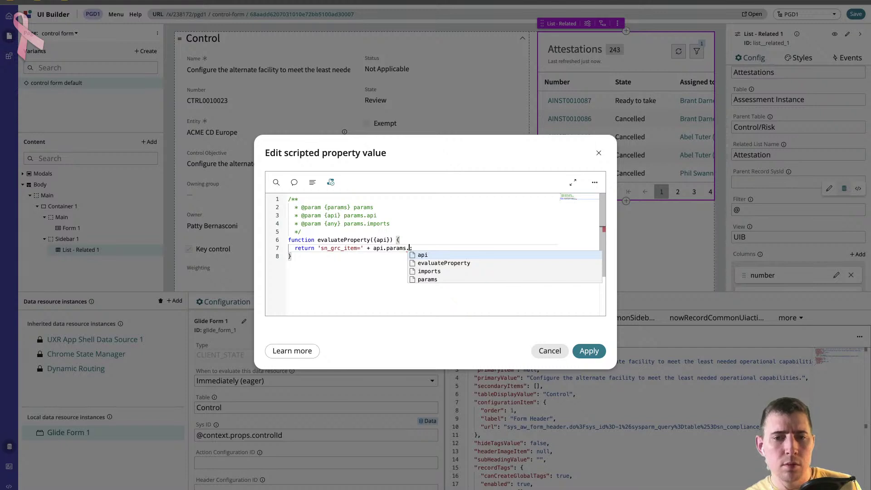
key(BackSpace)
key(BackSpace)
key(BackSpace)
key(BackSpace)
key(BackSpace)
key(BackSpace)
key(BackSpace)
key(BackSpace)
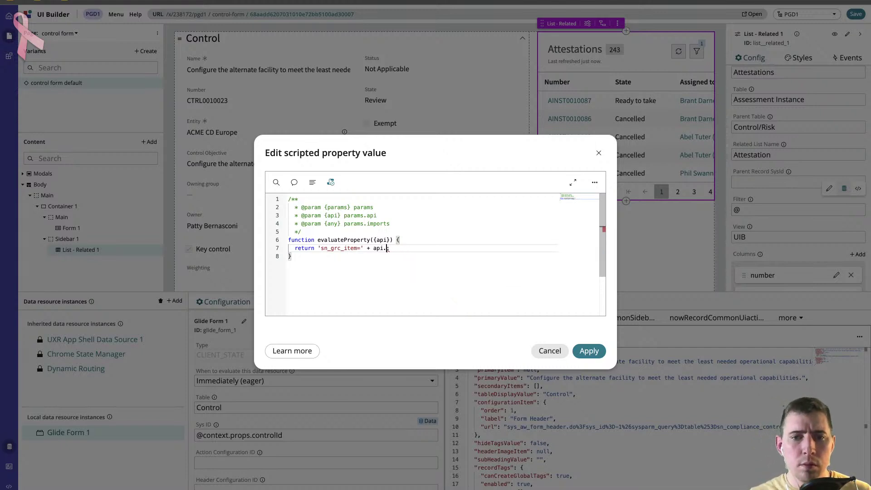
key(BackSpace)
key(BackSpace)
key(BackSpace)
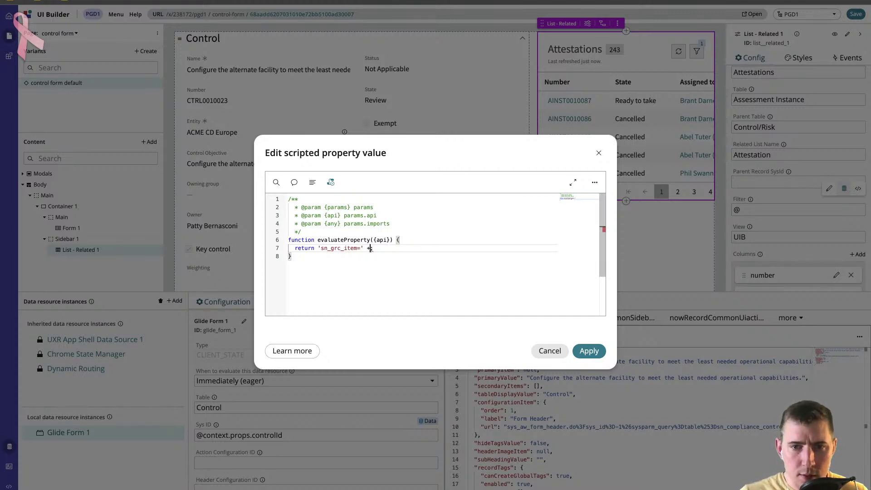
key(BackSpace)
key(BackSpace)
key(BackSpace)
text(+)
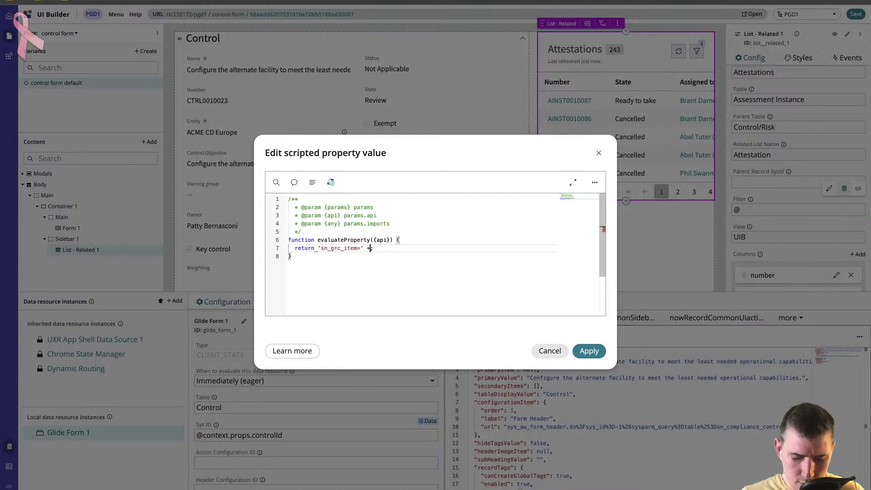
text( @)
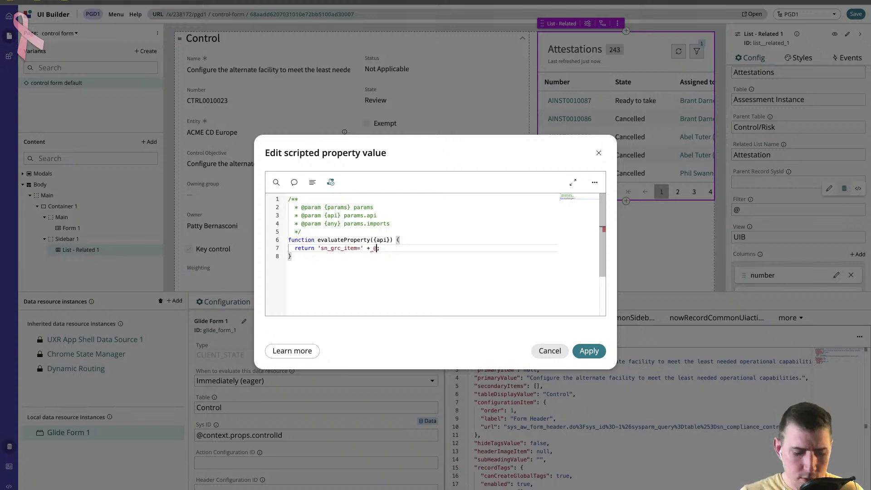
key(BackSpace)
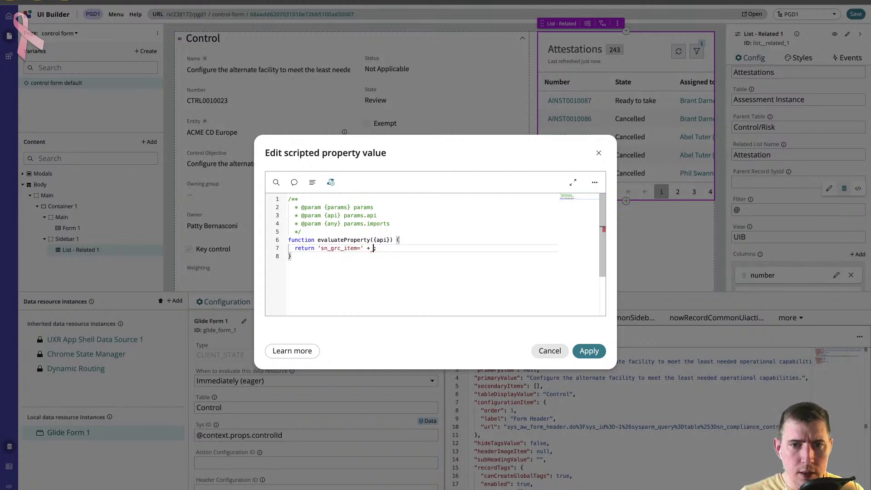
Try api.context as the source of the control ID in the filter script, and delete the context part.
text(api)
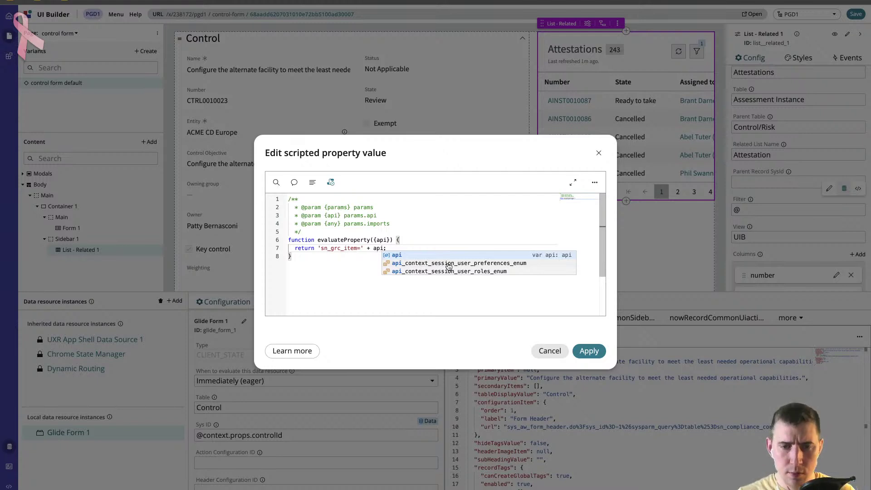
text(.)
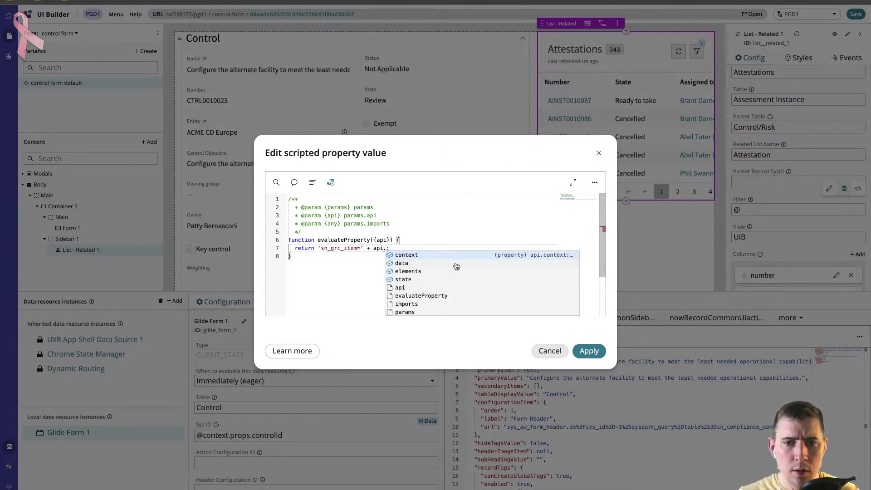
click(438, 256)
text(.)
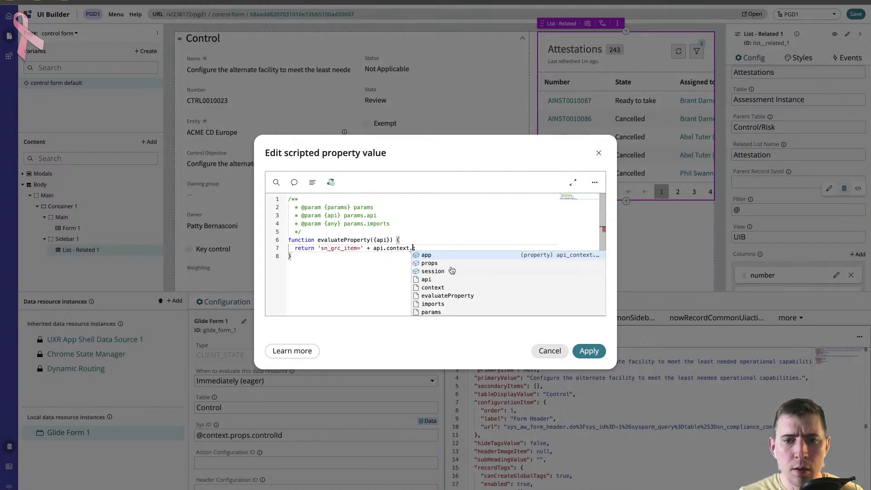
key(BackSpace)
key(BackSpace)
key(BackSpace)
key(BackSpace)
key(BackSpace)
key(BackSpace)
key(BackSpace)
key(BackSpace)
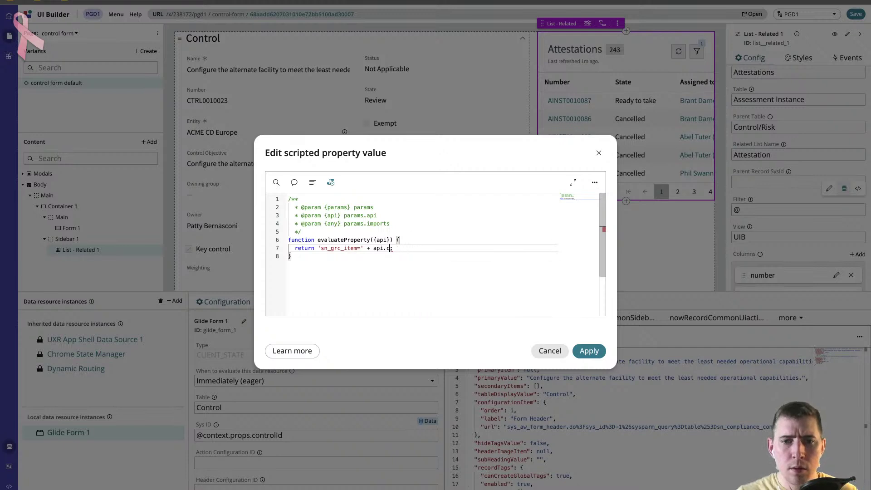
Try api.data.glide_form_1 as the source of the control ID, and delete the glide_form_1 reference.
text(.)
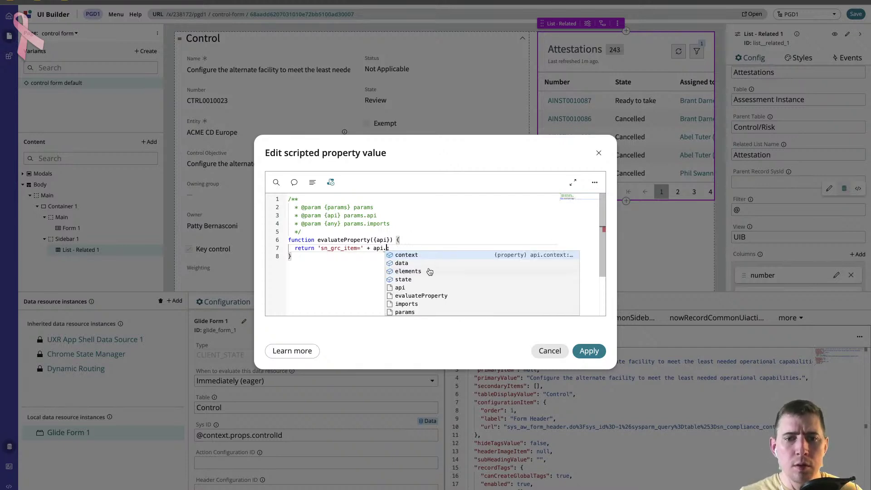
click(416, 264)
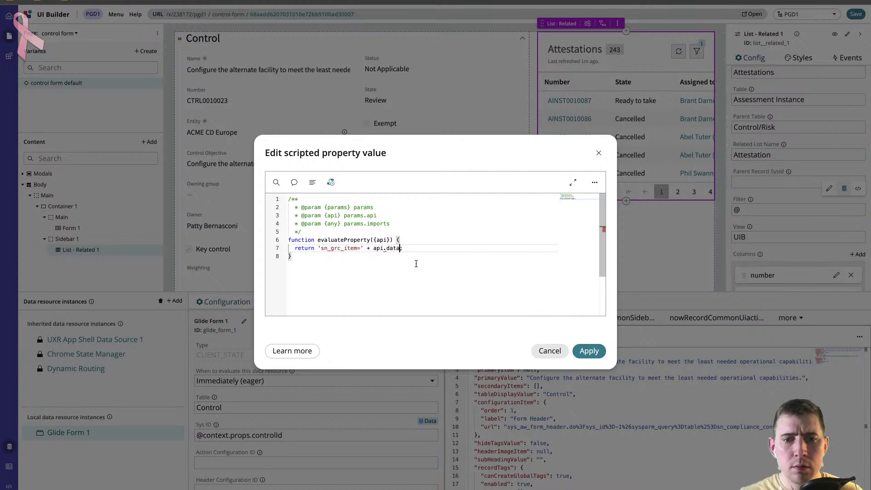
text(.)
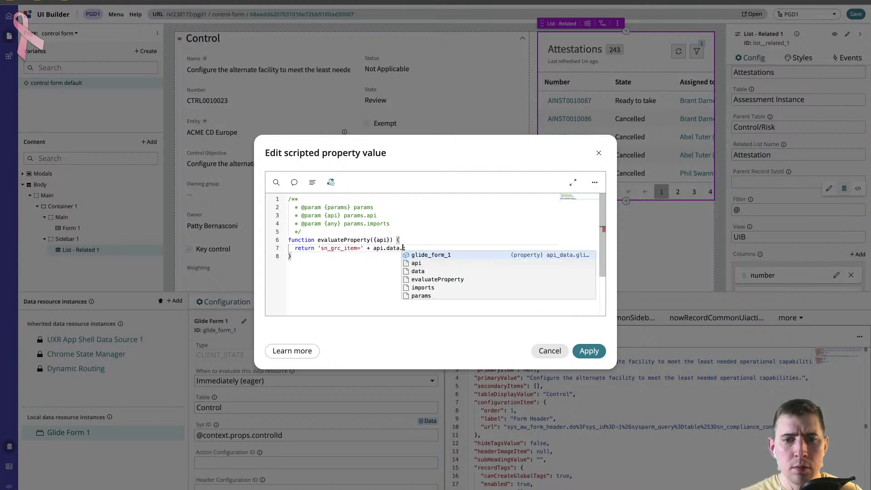
click(453, 255)
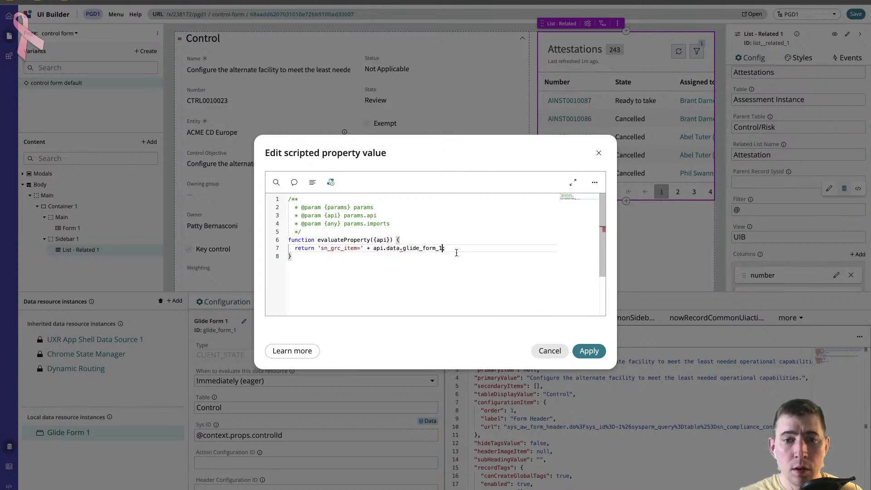
text(.)
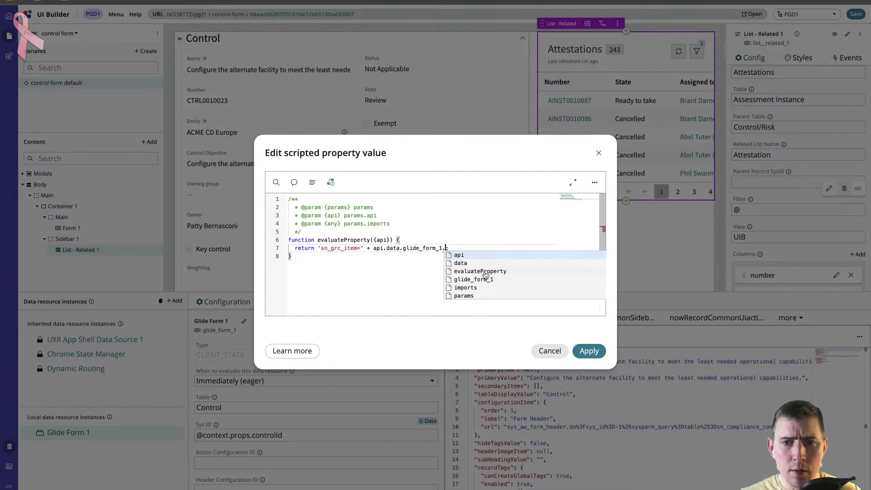
key(BackSpace)
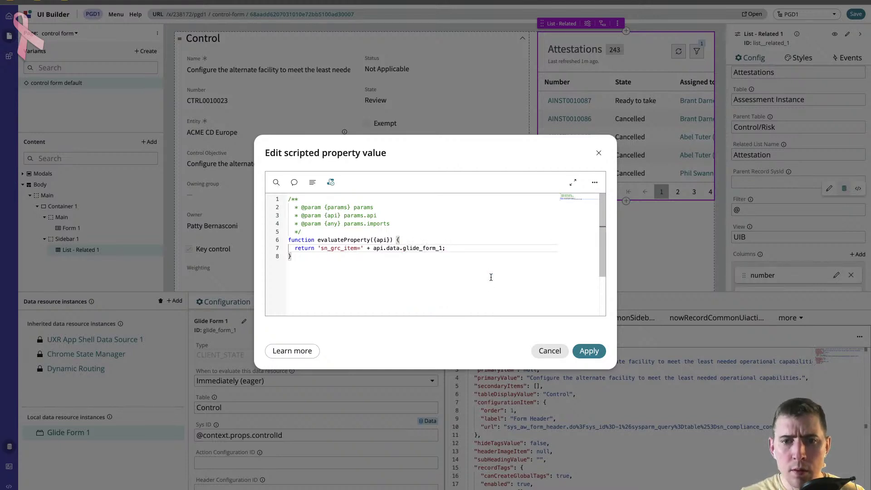
text(.;)
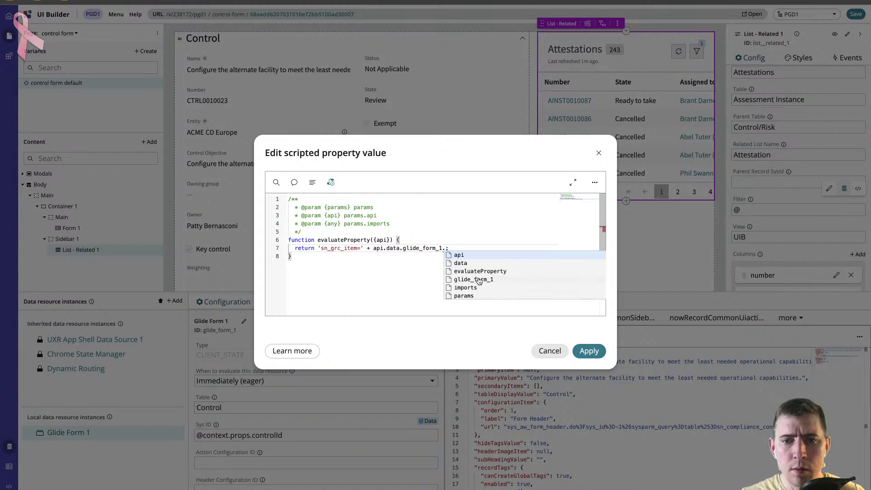
key(BackSpace)
key(BackSpace)
key(BackSpace)
key(BackSpace)
key(BackSpace)
key(BackSpace)
key(BackSpace)
key(BackSpace)
key(BackSpace)
key(BackSpace)
key(BackSpace)
key(BackSpace)
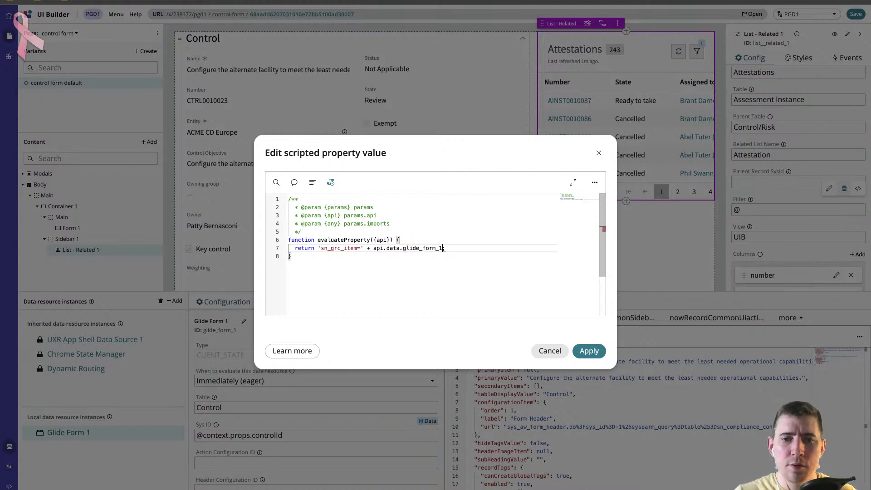
key(BackSpace)
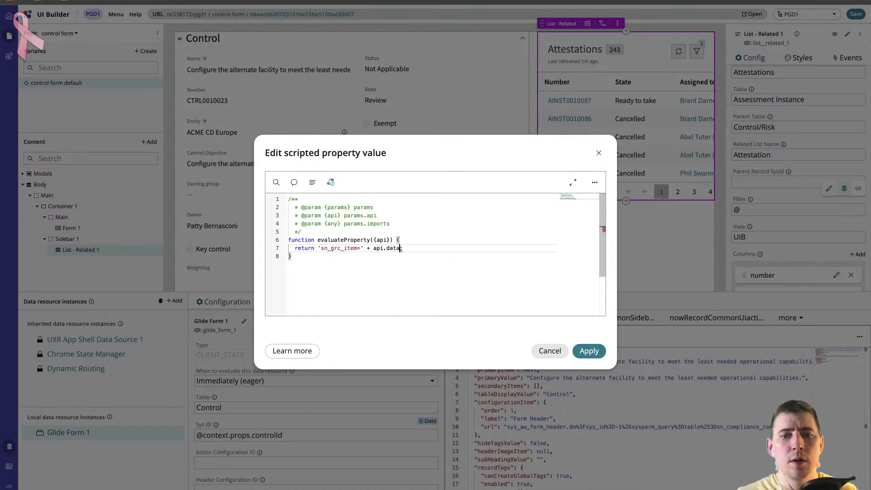
Check the properties offered under api.data, strip the expression back to api, and cancel the scripted filter value.
key(ctrl+space)
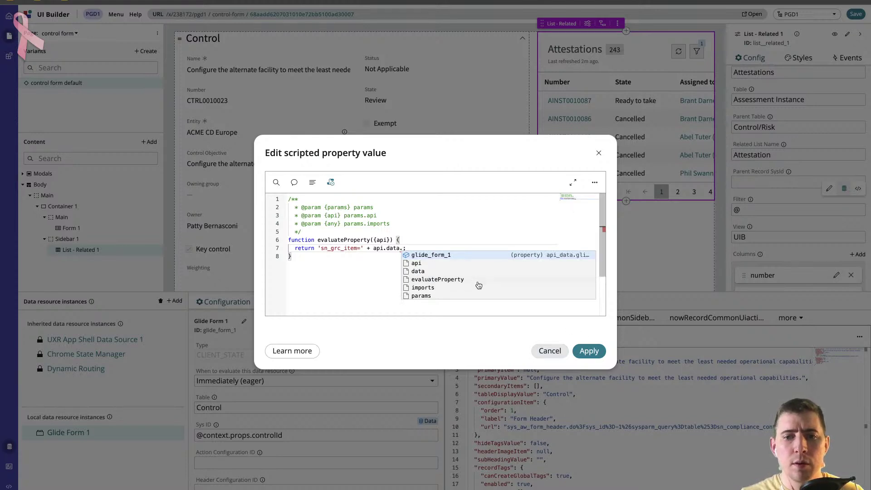
key(BackSpace)
key(BackSpace)
key(BackSpace)
key(BackSpace)
key(BackSpace)
key(BackSpace)
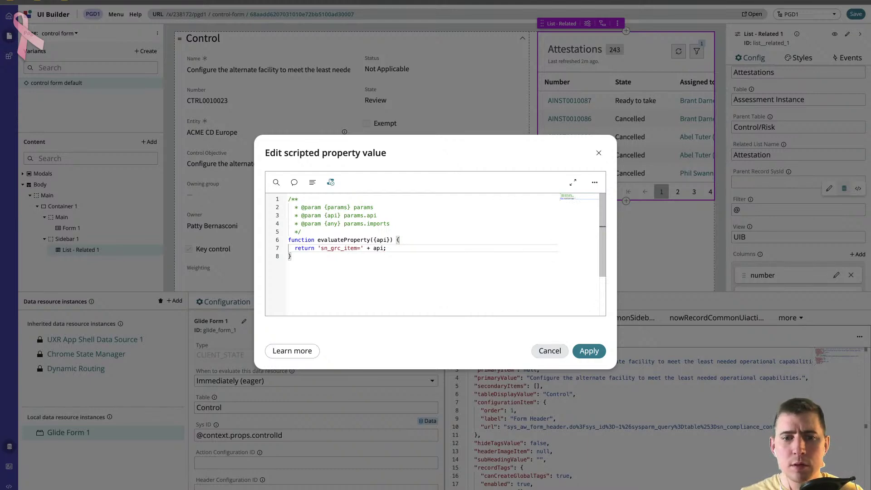
click(550, 351)
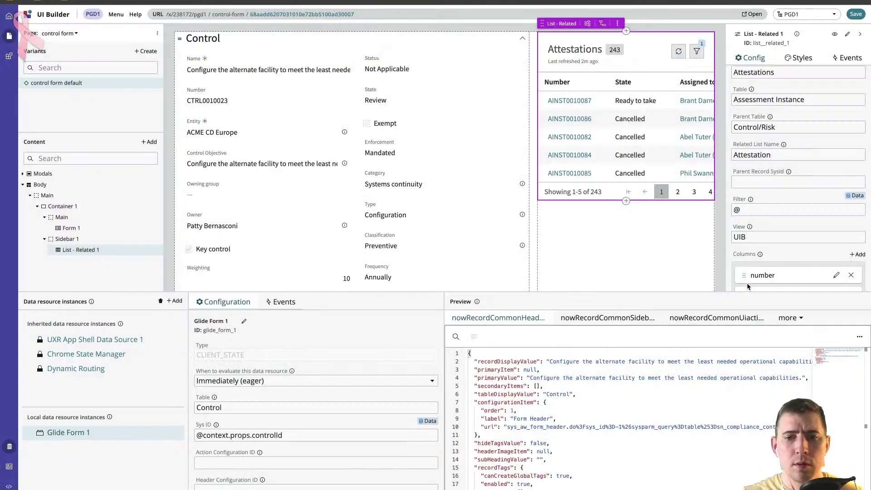
click(833, 207)
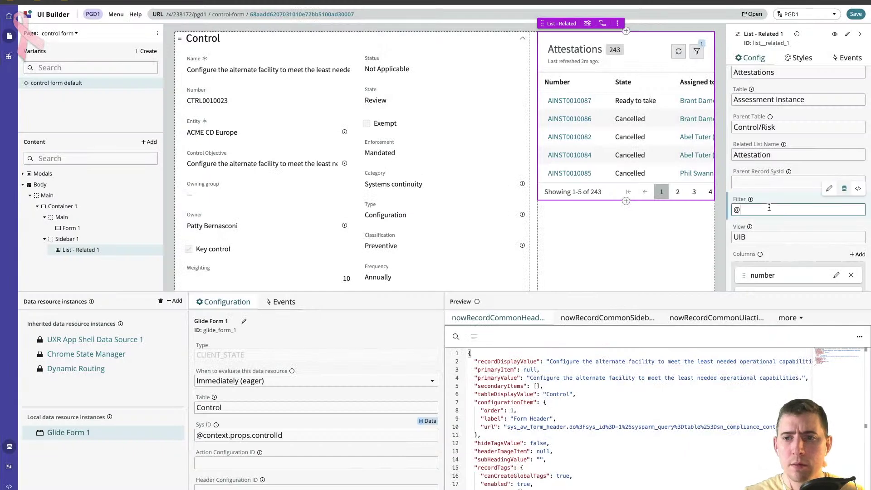
click(819, 225)
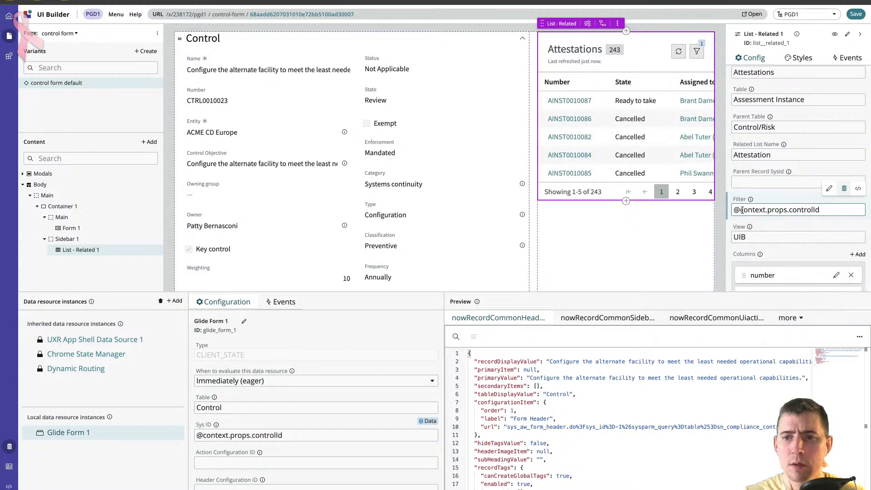
mouse_move(743, 210)
mouse_down()
mouse_move(768, 210)
mouse_move(740, 210)
mouse_up()
key(ctrl+c)
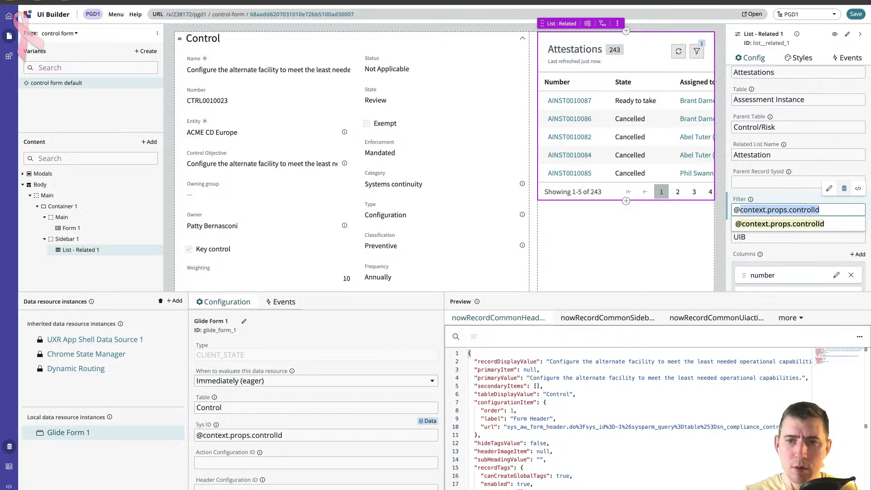
Open the scripted value of the list's Filter and make it return an empty string joined with api.context.props.controlId.
click(859, 189)
click(356, 248)
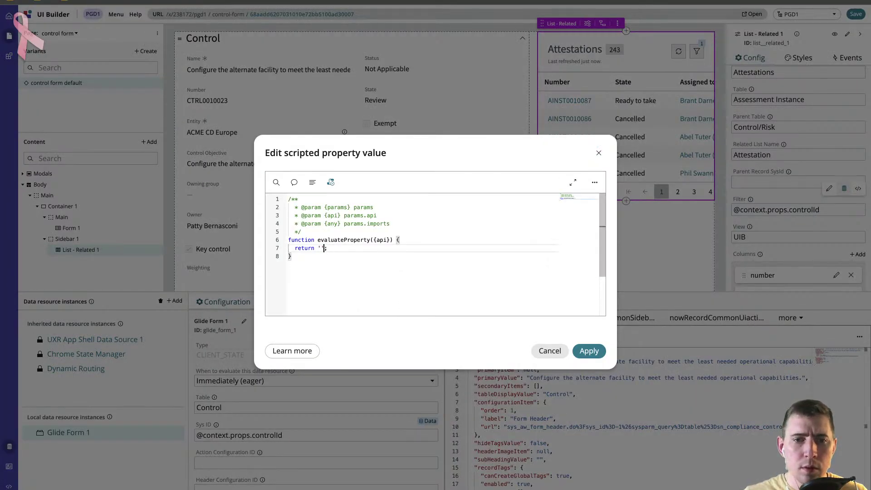
key(Left)
text(+api.)
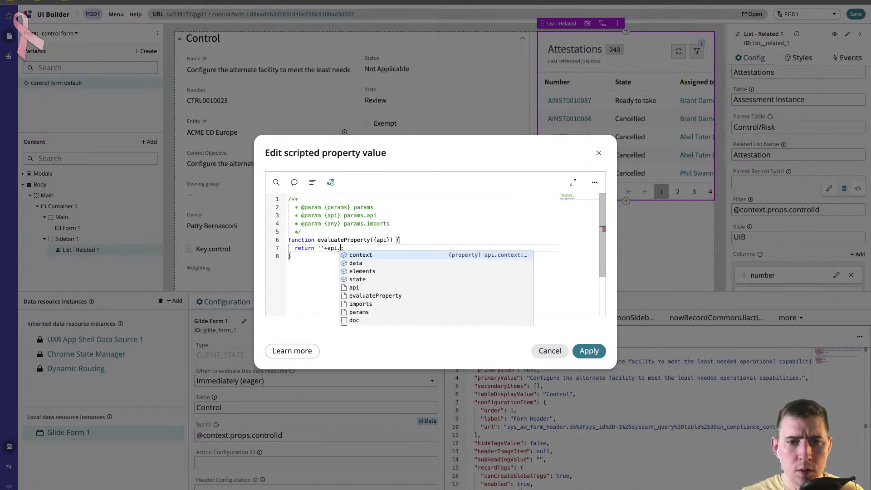
key(Return)
text(.)
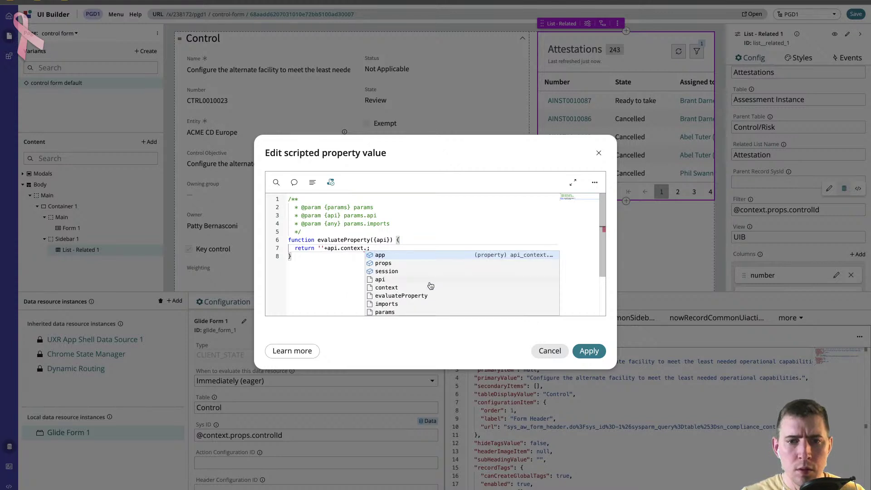
key(BackSpace)
key(BackSpace)
key(BackSpace)
key(BackSpace)
key(BackSpace)
key(BackSpace)
key(BackSpace)
key(BackSpace)
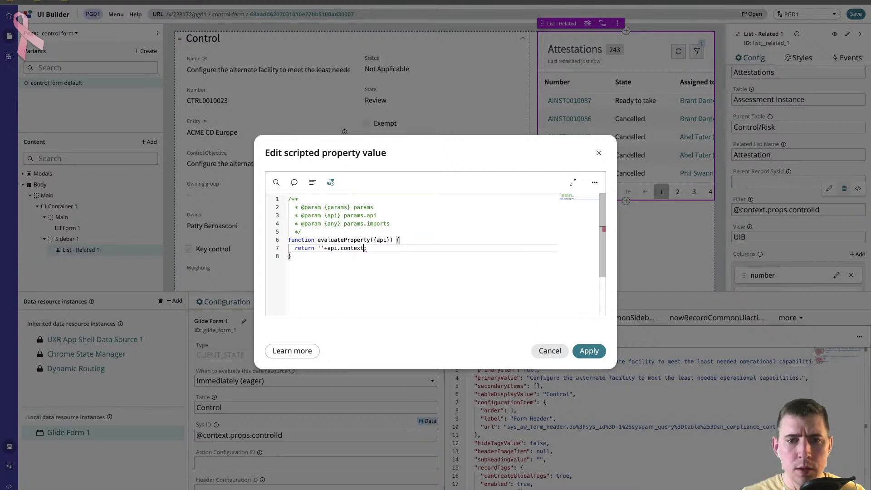
key(ctrl+v)
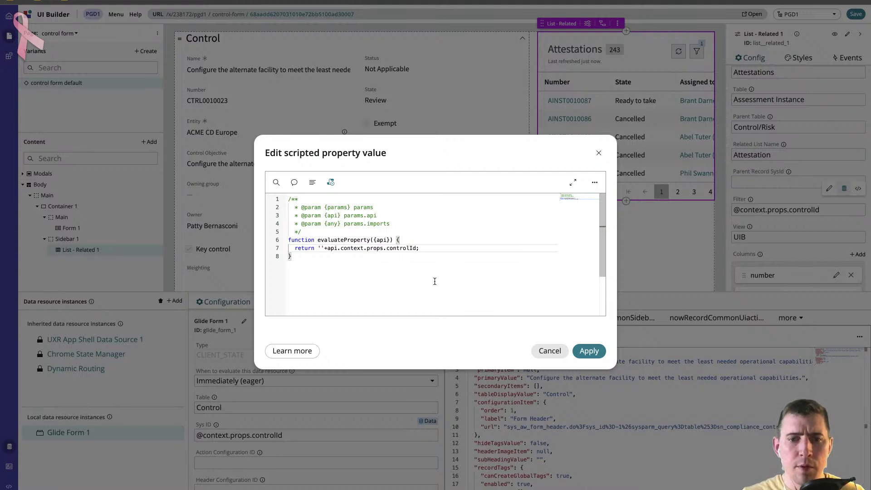
Add sn_grc_item= inside the returned string, apply the filter script and save the control form page.
click(321, 248)
text(sn_grc_item=)
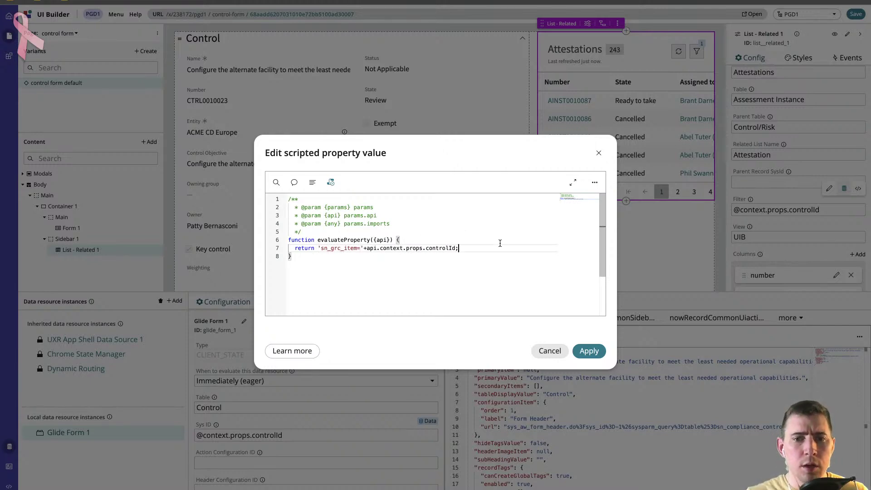
click(588, 351)
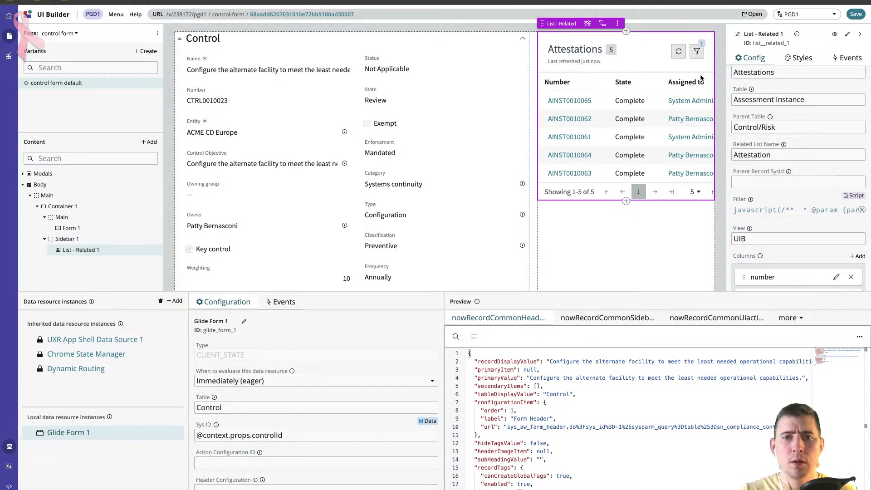
click(856, 14)
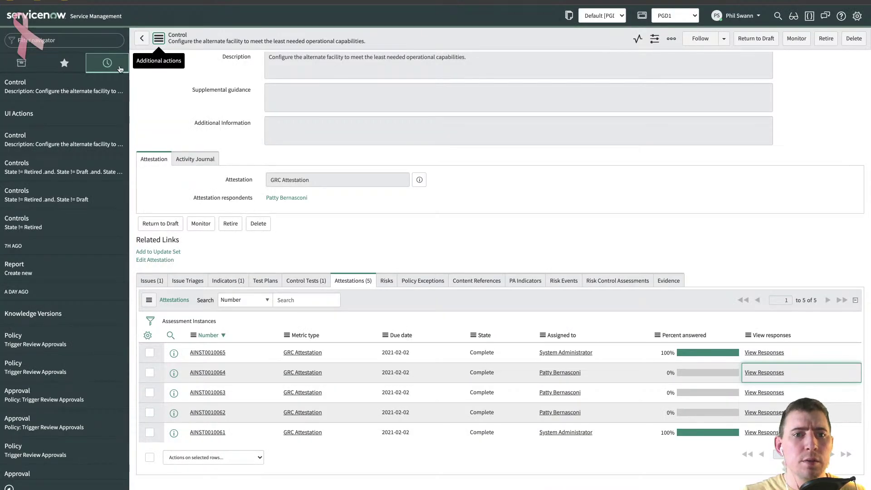
Open the control about identifying and authenticating approved devices from the recent Controls list and copy its sys_id.
click(55, 167)
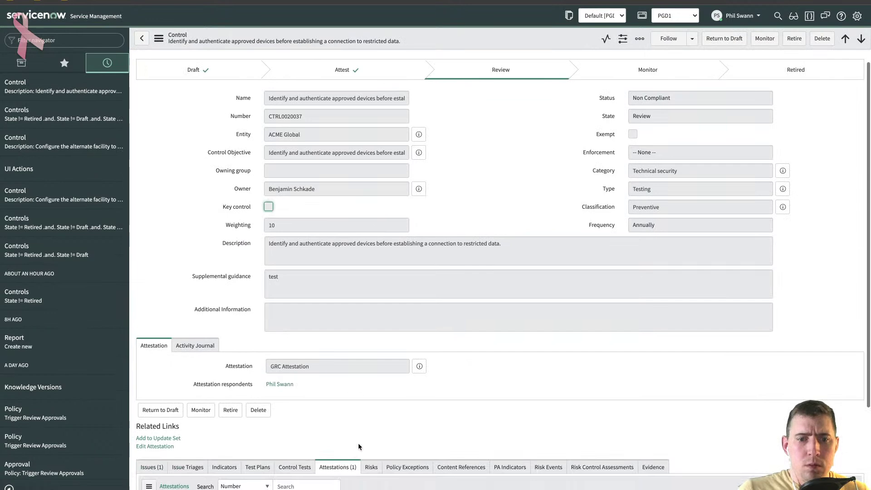
scroll(352, 453, down, 3)
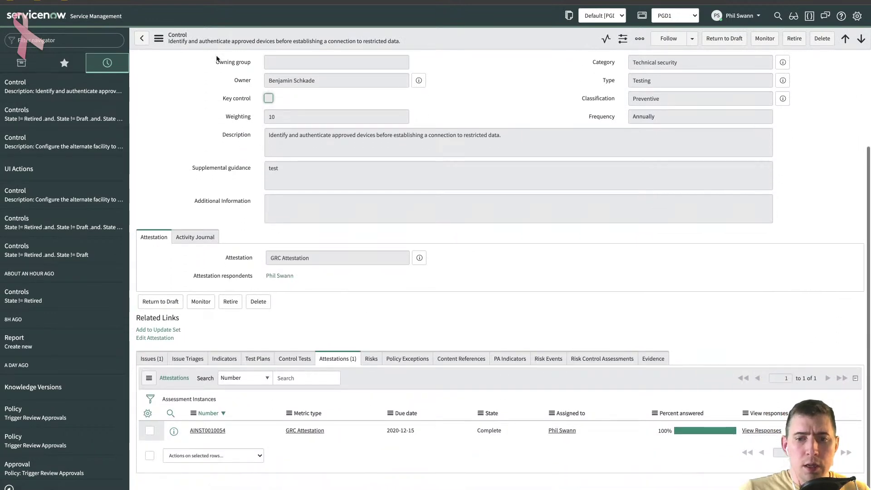
click(158, 38)
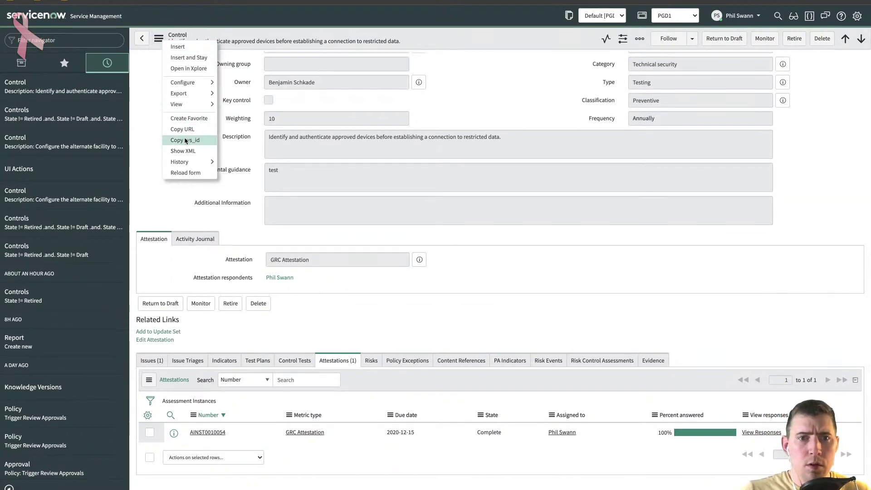
click(185, 140)
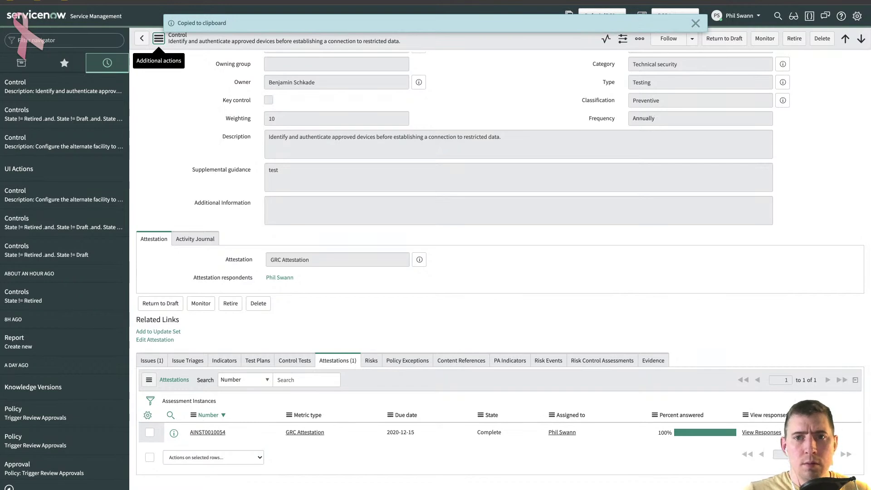
Switch back to UI Builder and replace the page's controlId test value with the copied sys_id.
key(alt+Tab)
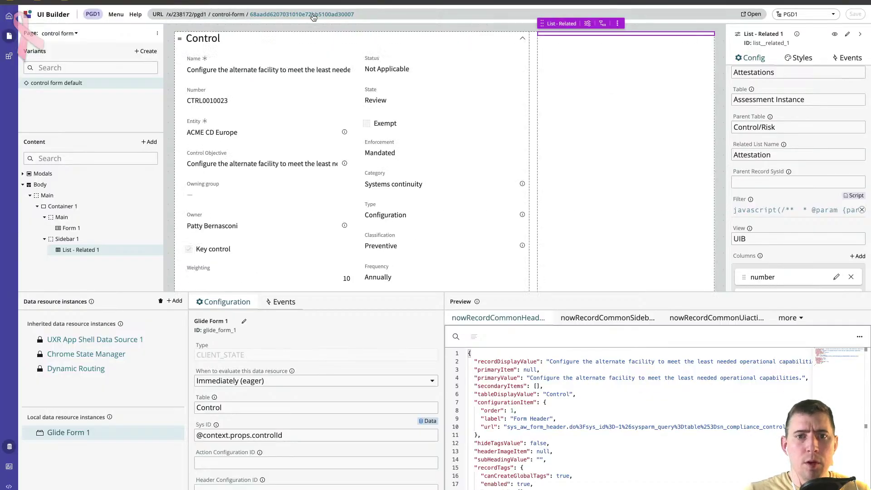
click(309, 15)
double_click(251, 113)
key(ctrl+v)
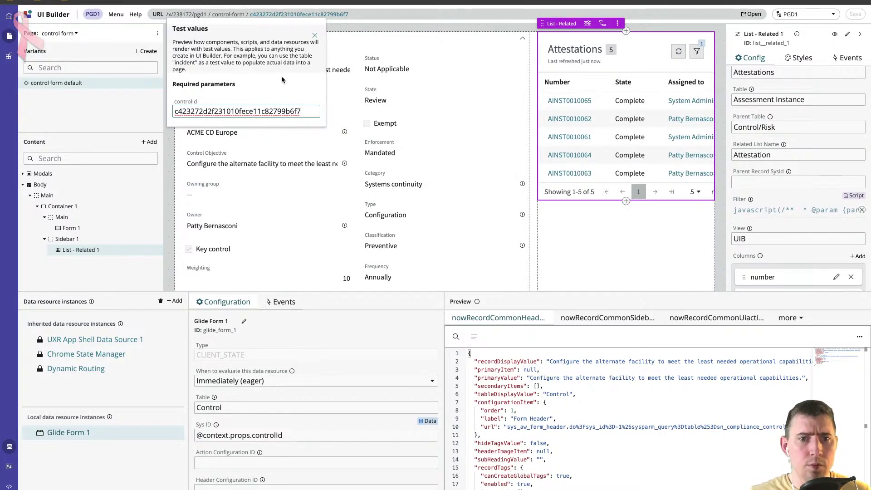
click(314, 36)
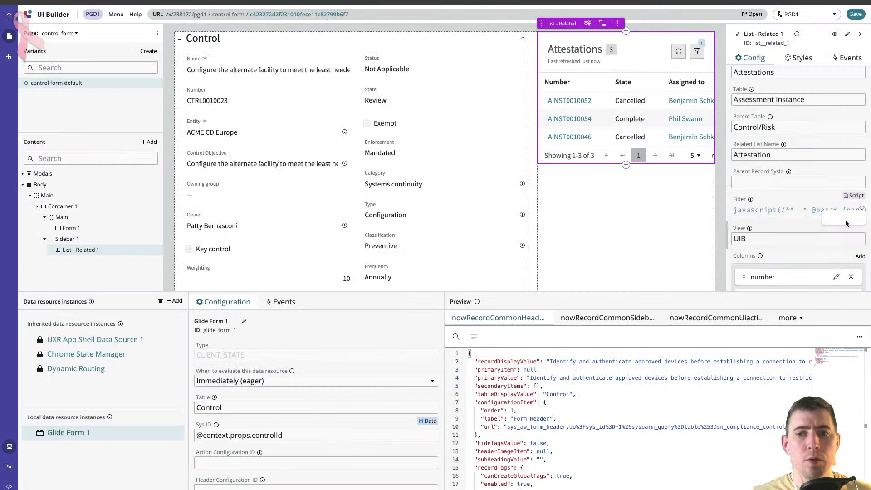
Add the condition state=complete^ before sn_grc_item= in the filter script, apply it and save the page.
click(858, 189)
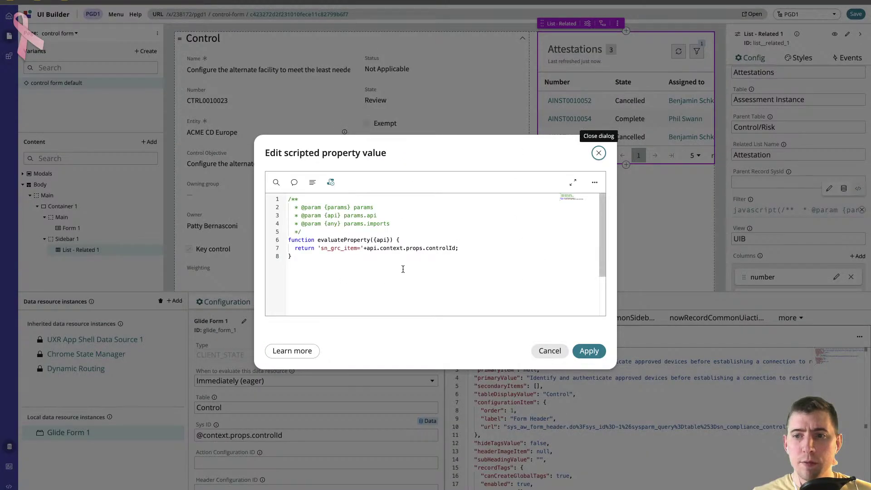
click(323, 249)
text(state=complete)
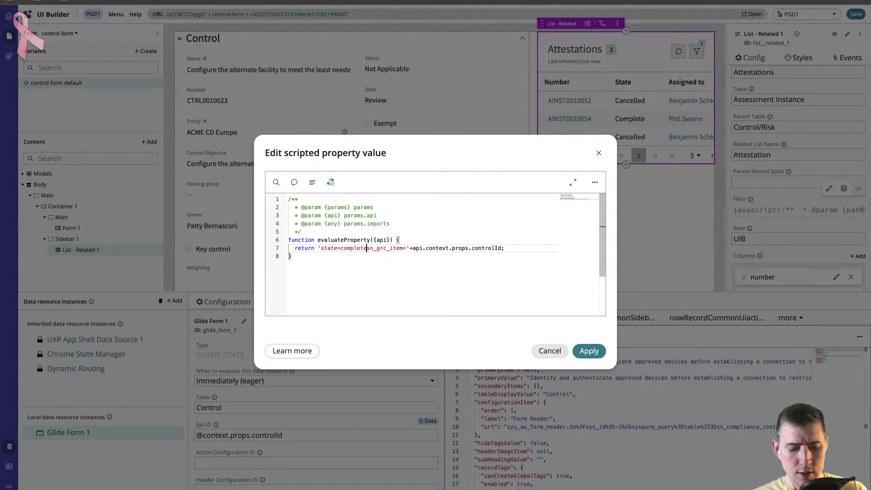
text(^)
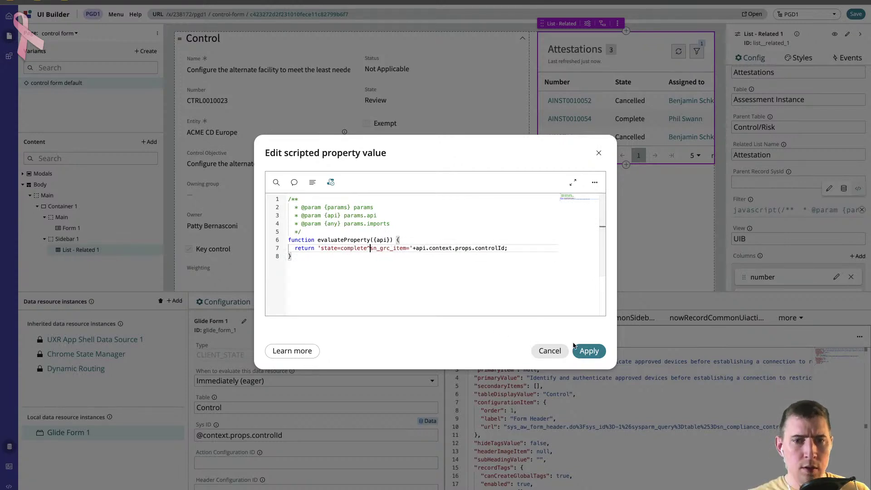
click(588, 350)
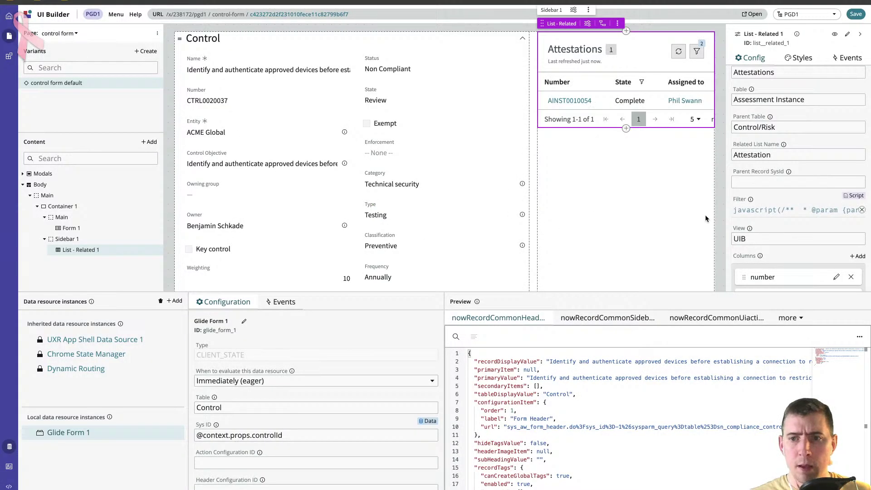
click(856, 14)
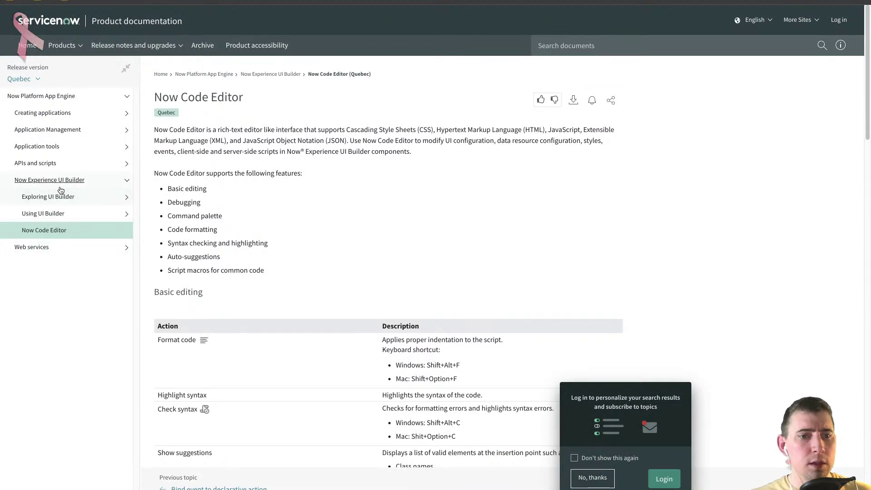
Open control CTRL0020594 from the live Controls list to check its Attestations list, and return to the list.
scroll(274, 253, down, 3)
scroll(275, 254, down, 4)
scroll(276, 250, up, 7)
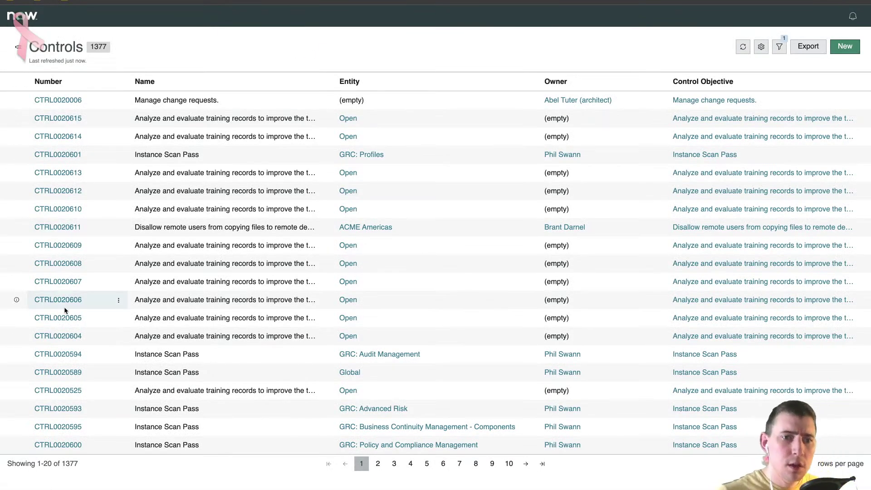
click(61, 354)
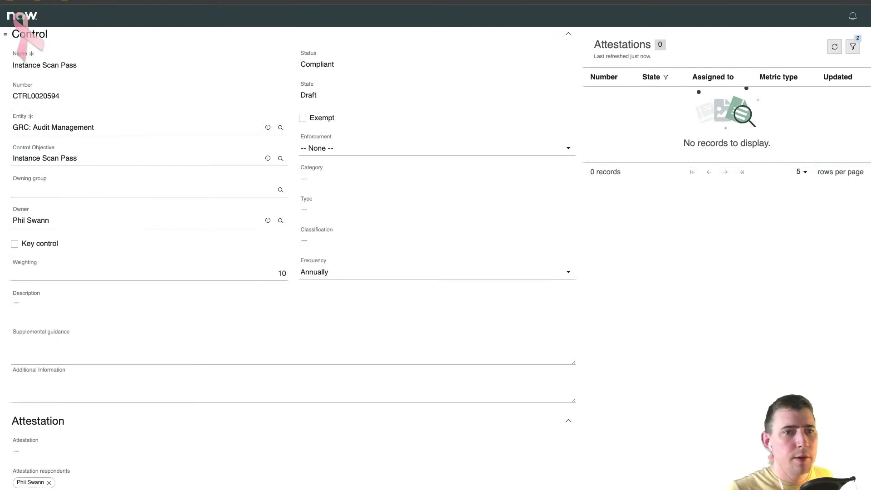
key(alt+Left)
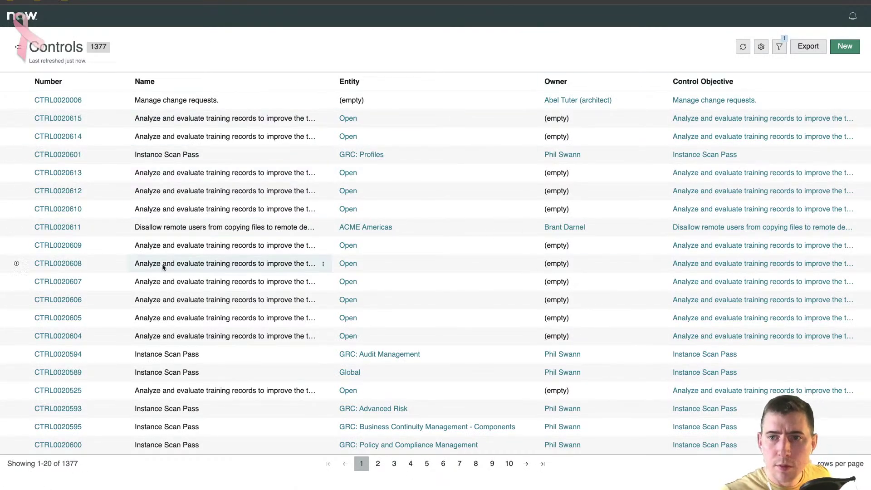
Switch back to UI Builder, open the Controls page and select its Controls list to review the configuration.
key(ctrl+Tab)
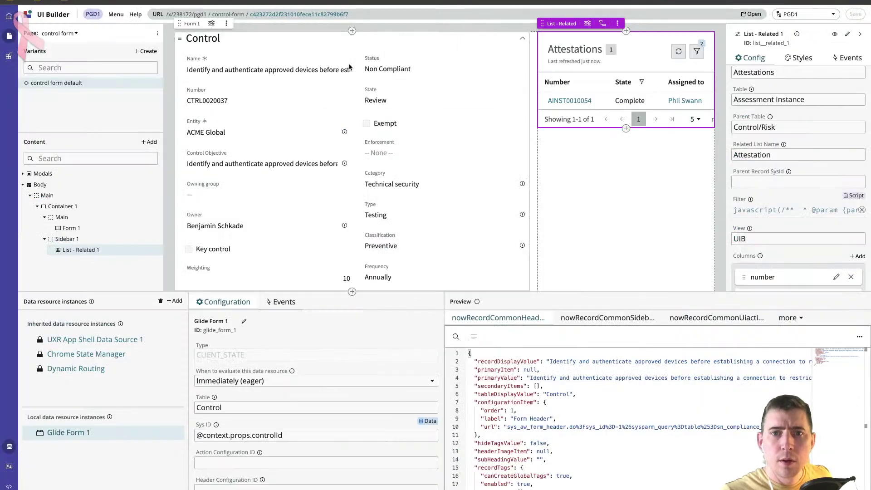
click(76, 33)
click(80, 85)
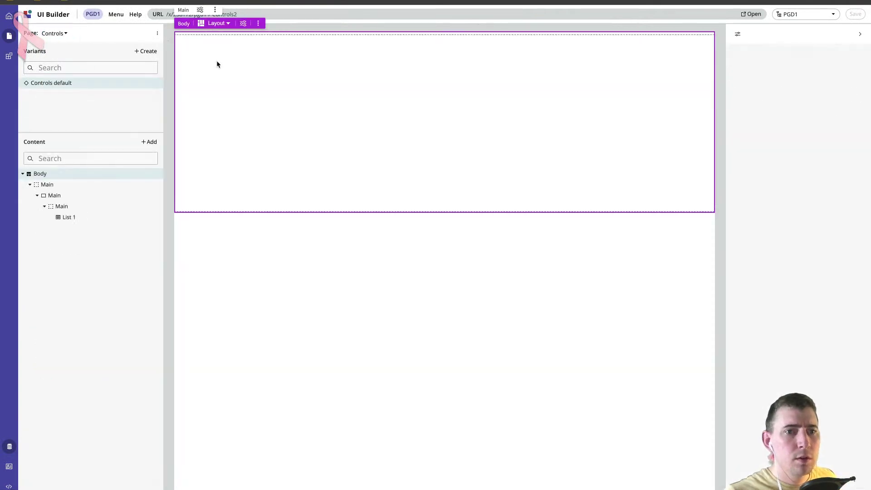
click(454, 64)
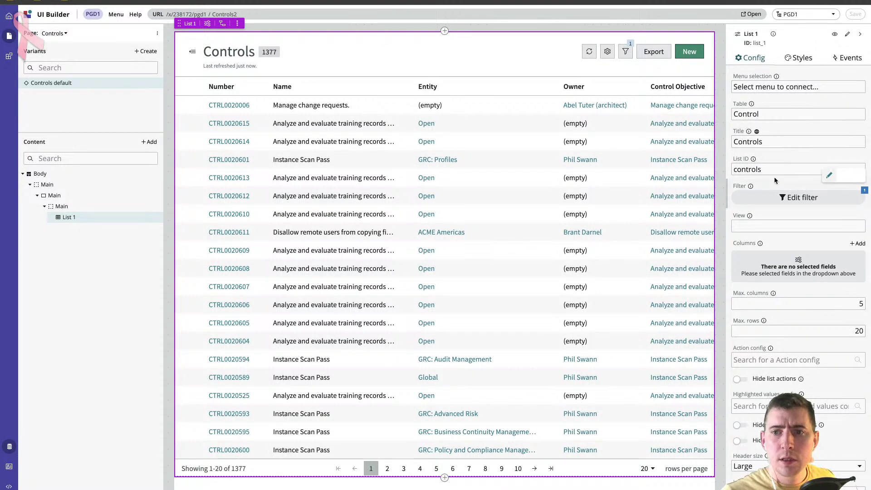
scroll(777, 295, down, 3)
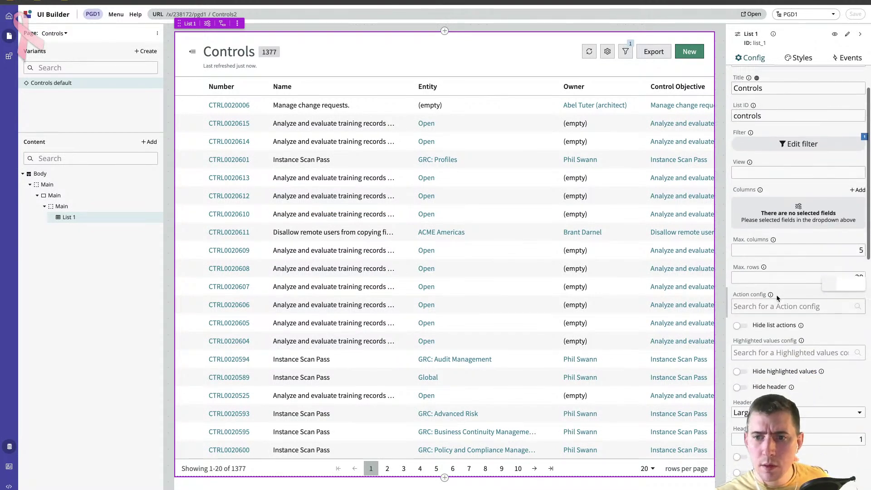
scroll(777, 298, up, 3)
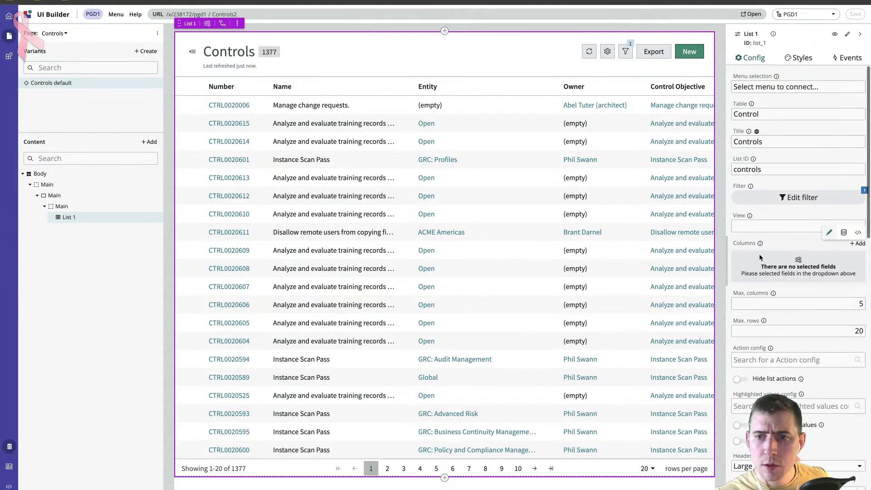
Add the Number and Name fields as columns of the Controls list.
click(863, 245)
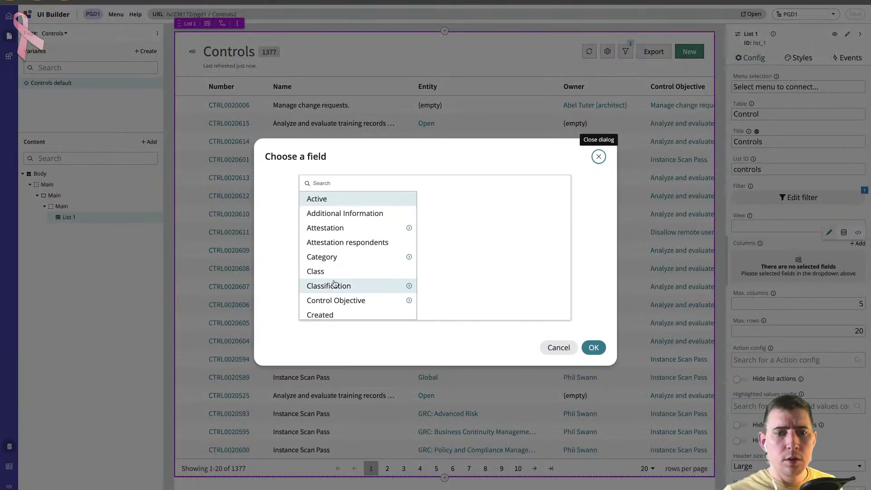
scroll(347, 285, down, 3)
scroll(352, 286, down, 8)
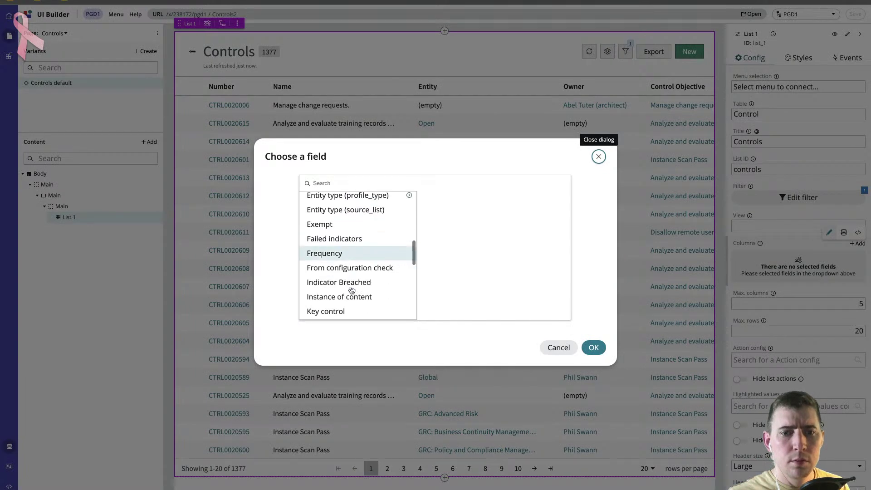
click(350, 268)
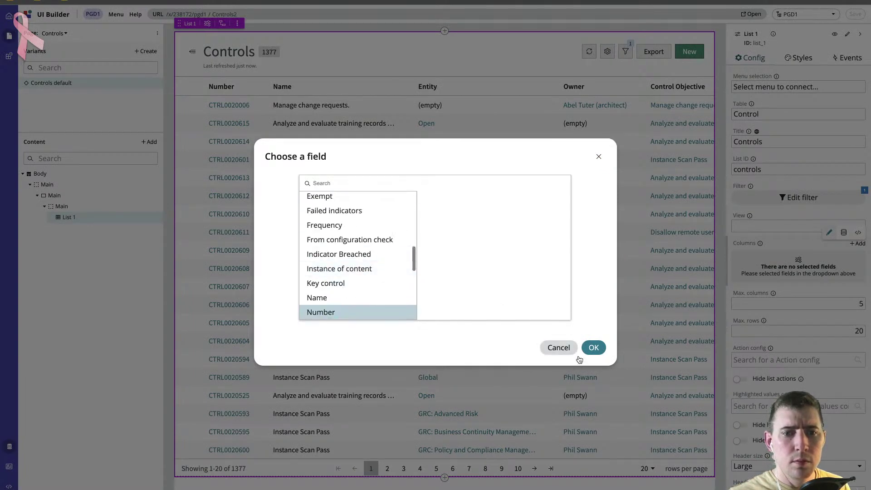
click(595, 348)
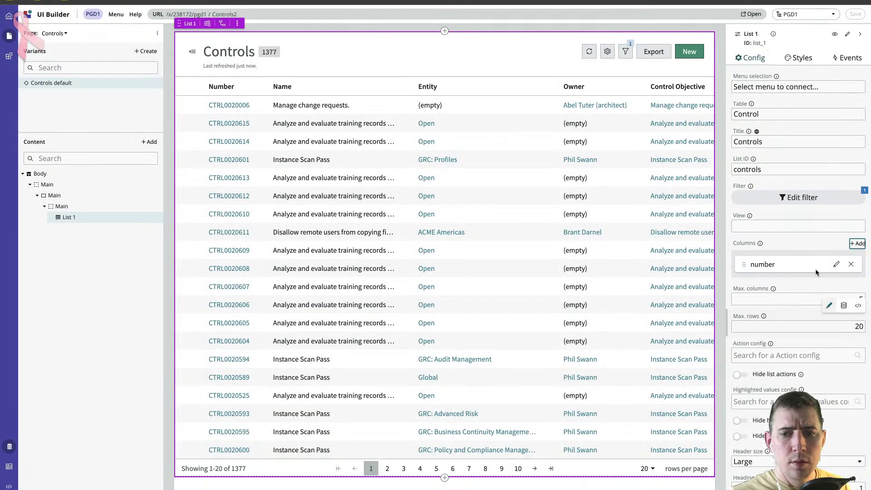
click(858, 244)
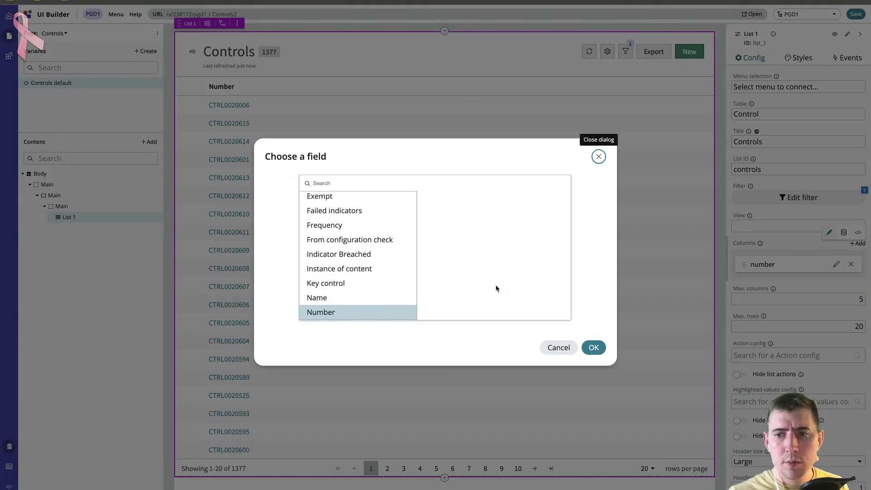
click(328, 298)
click(594, 348)
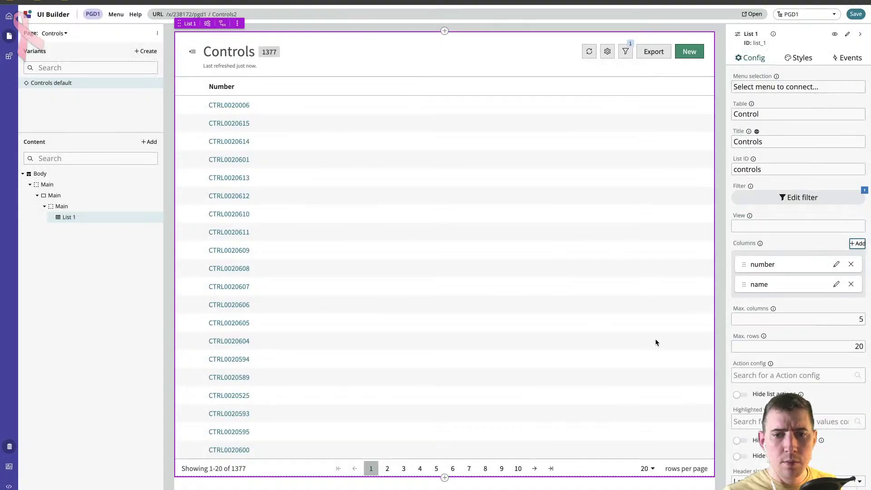
Add the Entity field as a column of the Controls list.
click(858, 245)
scroll(358, 247, up, 3)
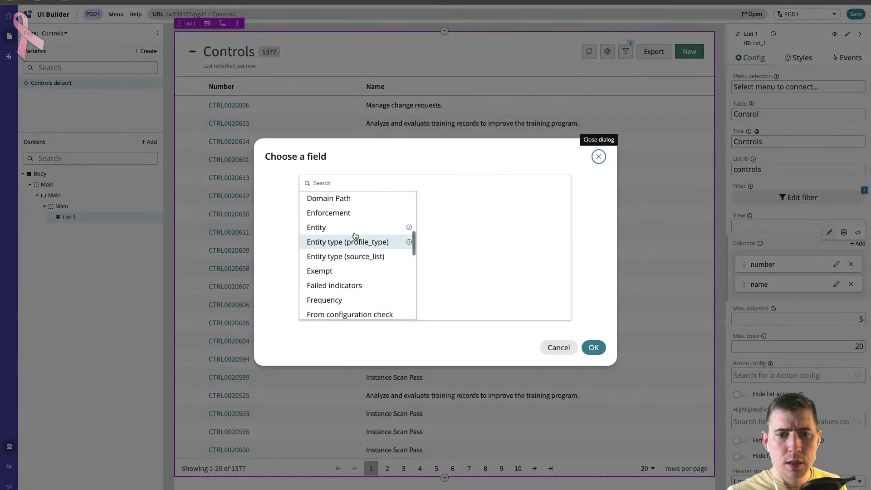
click(358, 239)
click(594, 347)
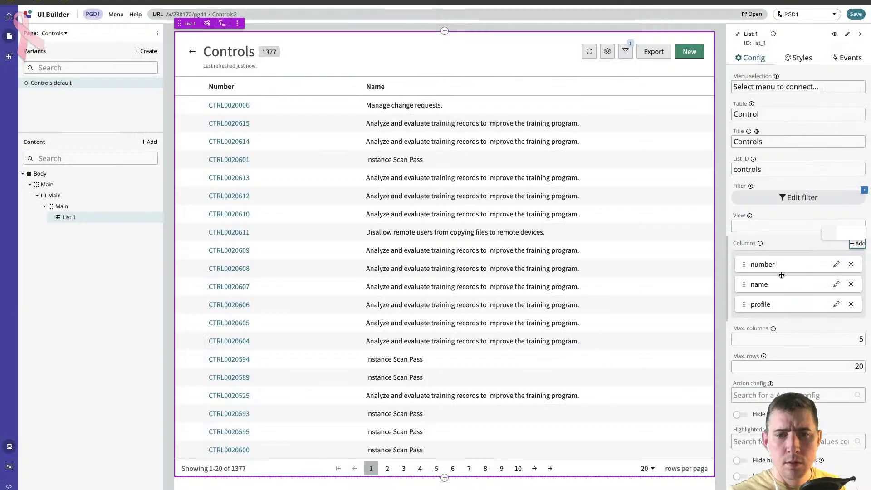
Add the State field as the fourth column of the Controls list.
click(858, 244)
scroll(349, 247, down, 1)
scroll(349, 248, up, 4)
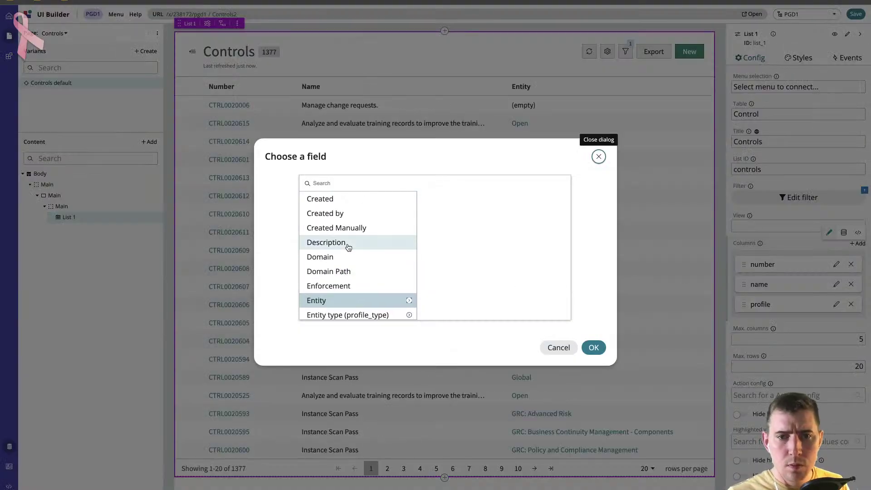
scroll(349, 247, up, 4)
scroll(348, 250, down, 10)
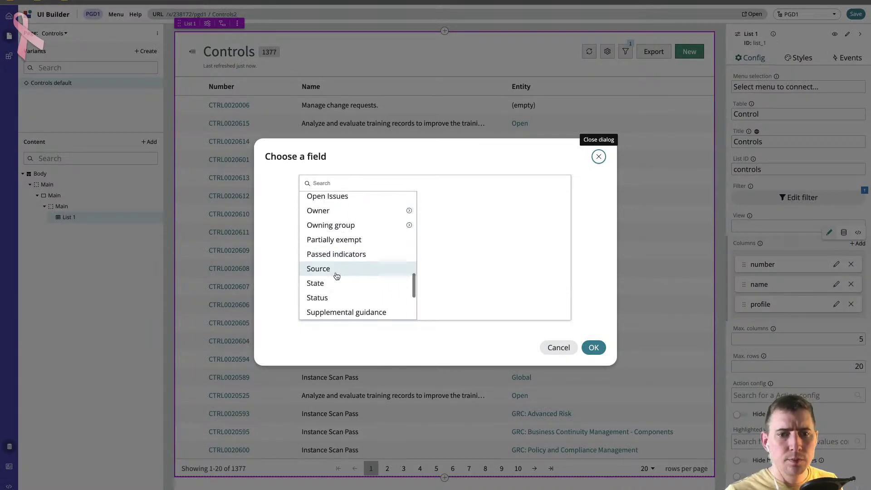
click(337, 284)
click(593, 348)
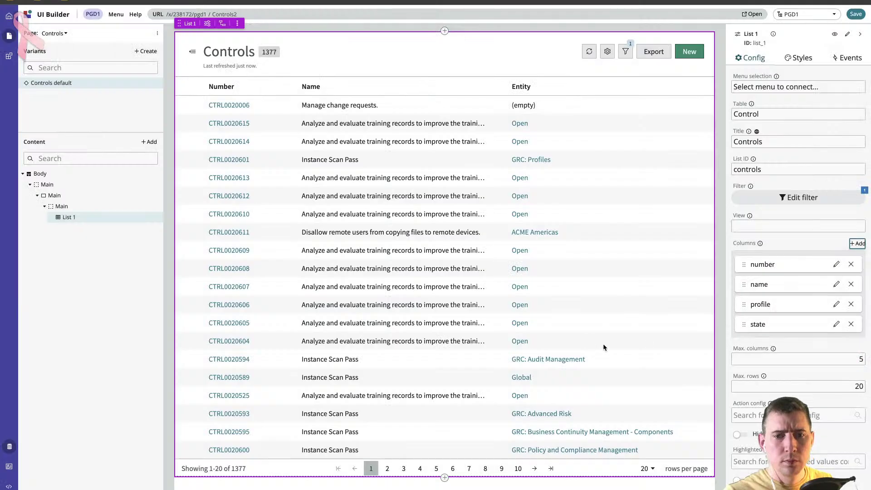
Add the Status field as the last column of the Controls list and save the page.
click(858, 243)
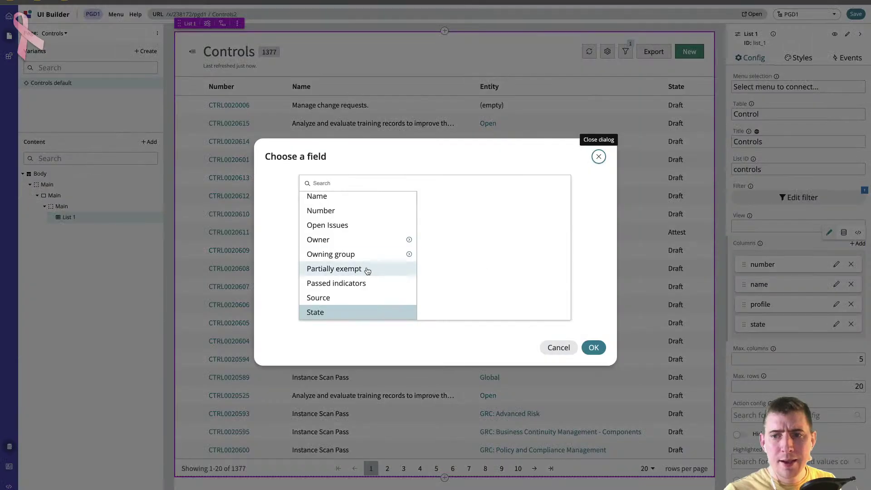
scroll(347, 283, down, 1)
scroll(346, 282, down, 1)
click(346, 294)
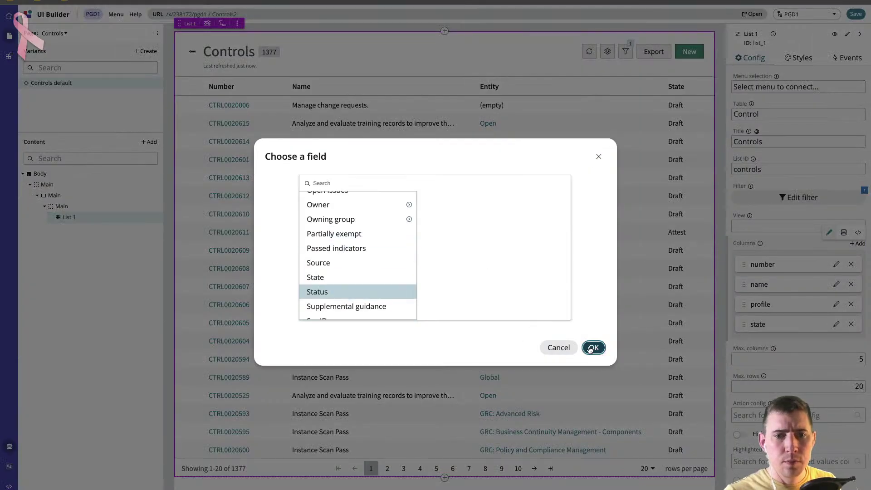
click(594, 348)
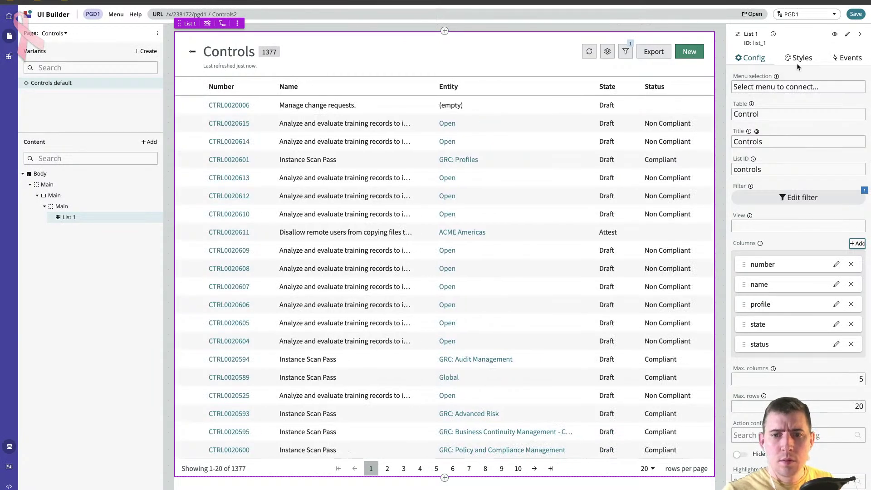
click(858, 14)
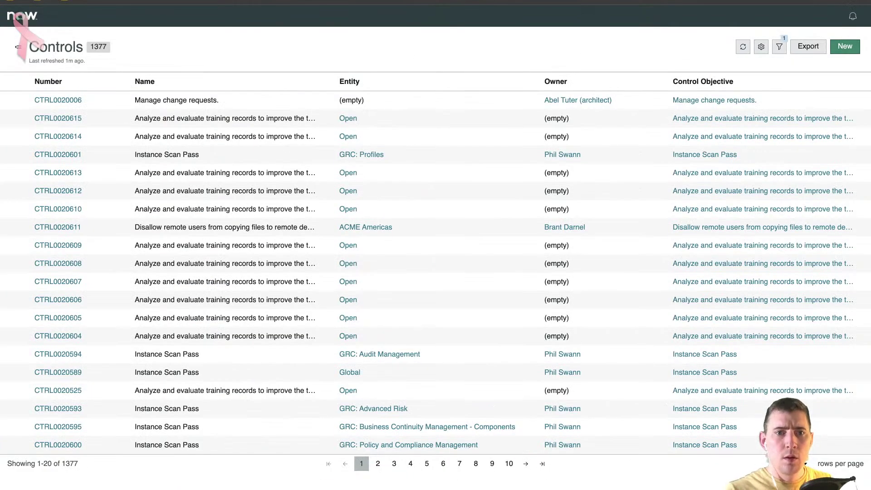
Refresh the live Controls page, filter out the Draft controls and show only those whose State is Review.
click(19, 47)
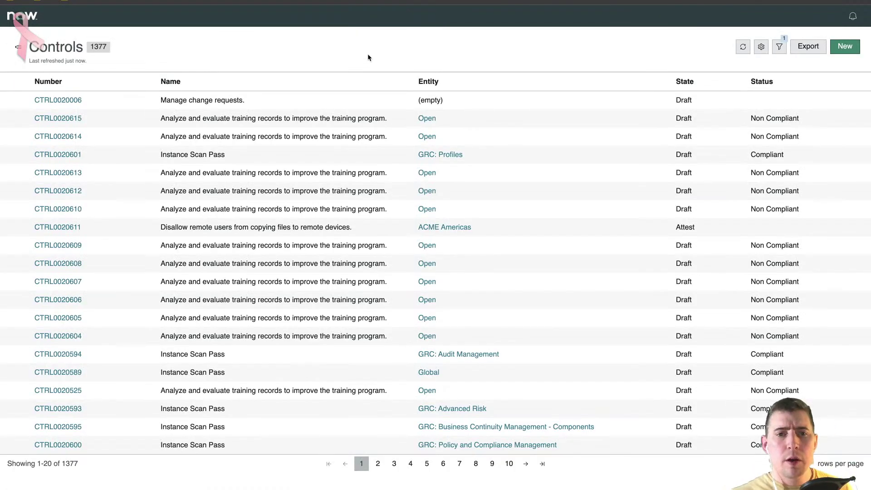
click(735, 101)
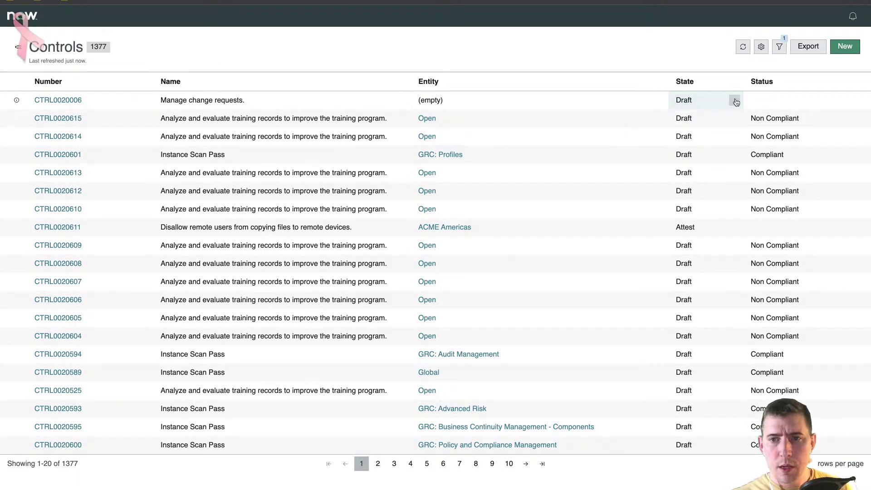
click(715, 126)
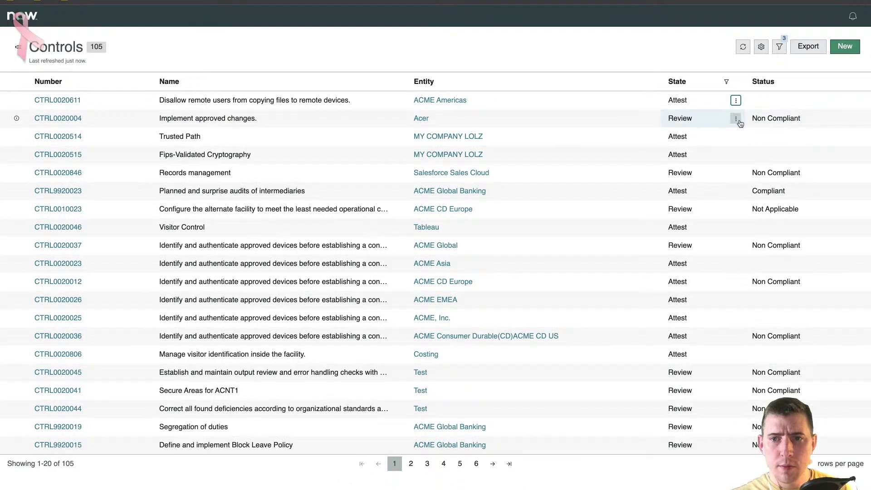
click(737, 120)
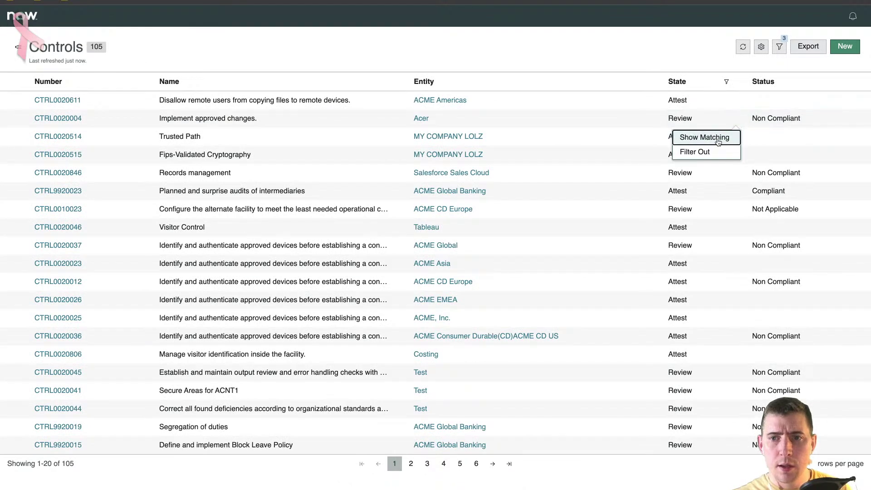
click(717, 139)
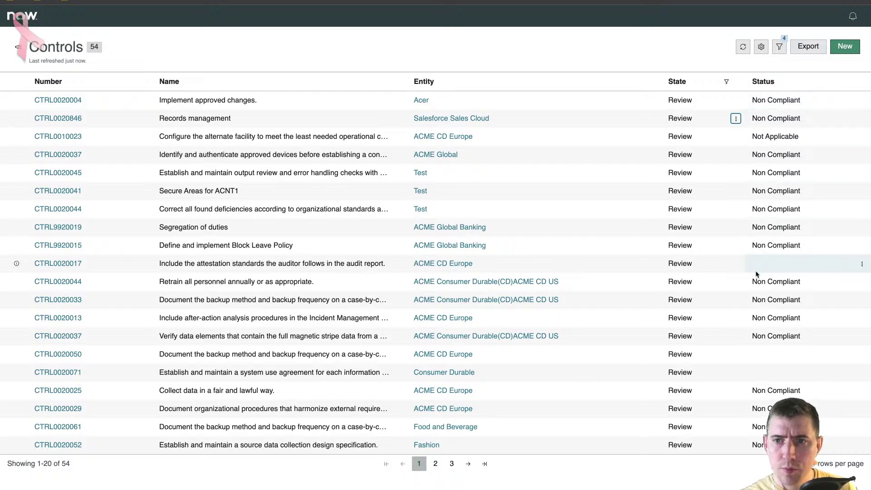
Filter out controls with an empty Status in the live list and group the rest by Status.
click(862, 263)
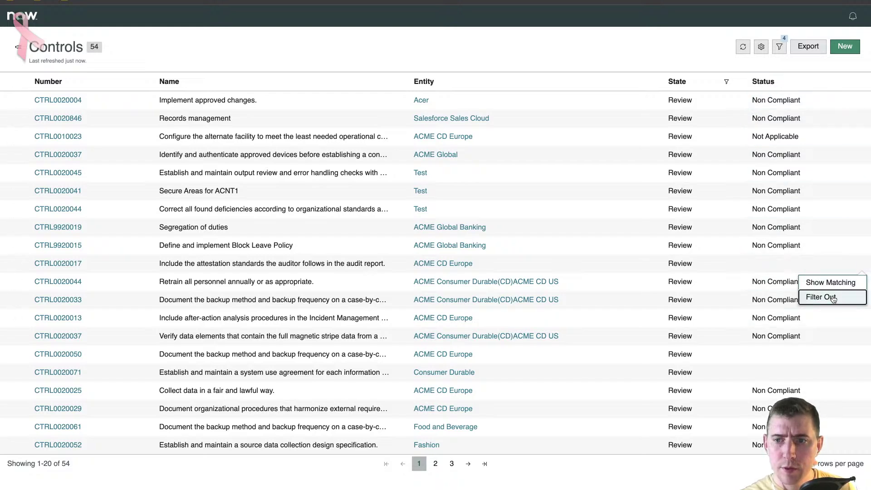
click(831, 298)
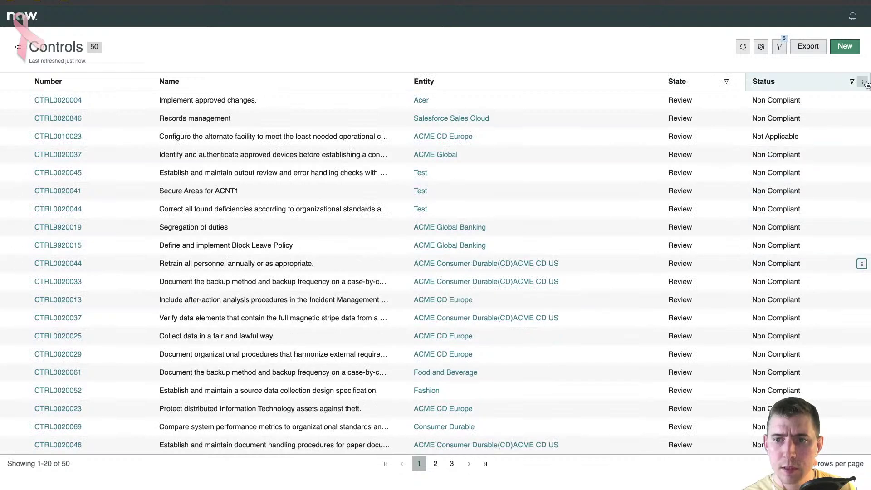
click(863, 82)
click(784, 106)
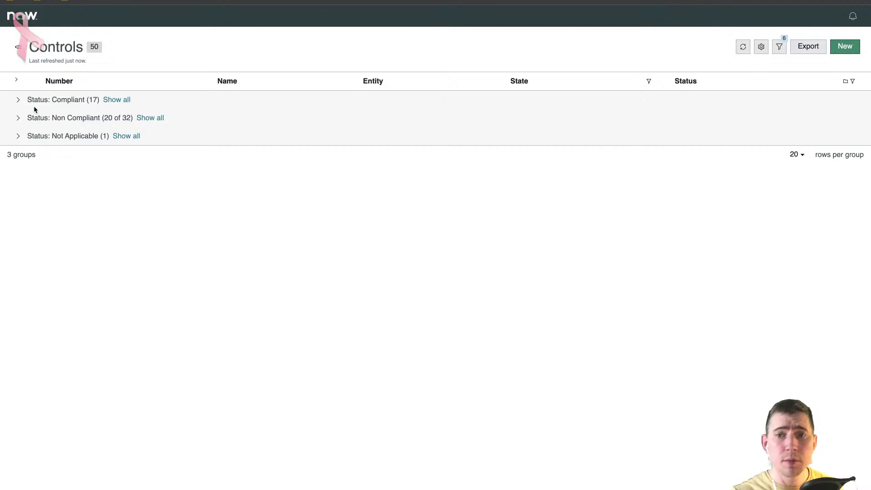
Expand the Not Applicable and Compliant groups and open control CTRL0020030.
click(18, 136)
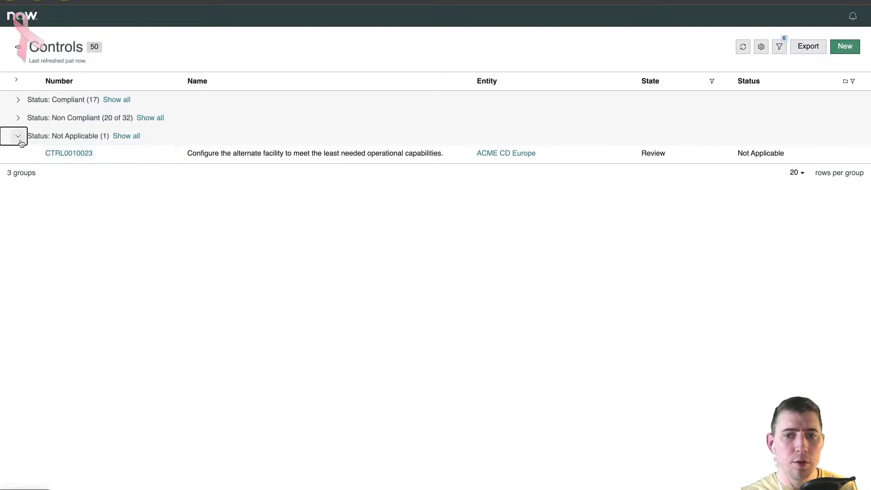
click(17, 100)
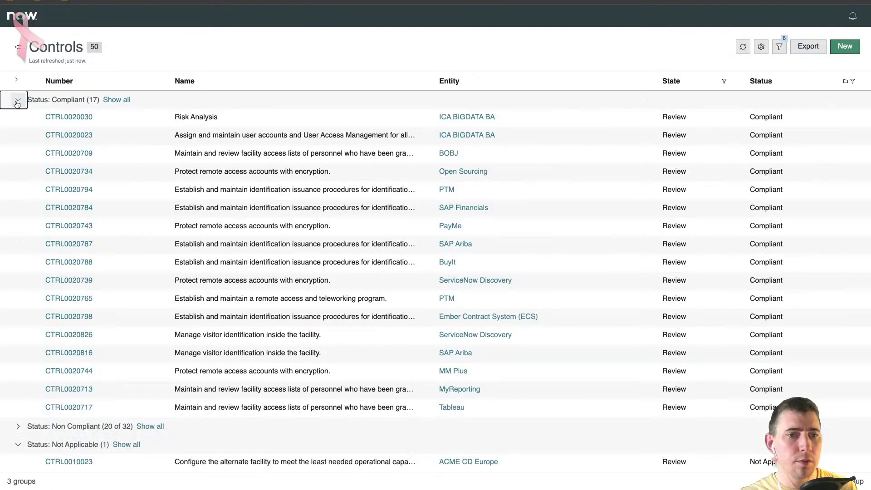
click(80, 118)
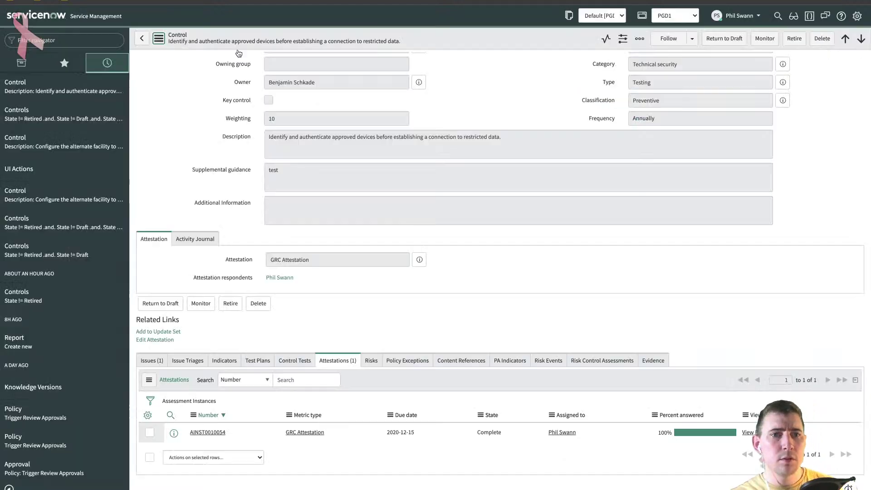
Switch to the classic Controls list, find the control whose Number contains 20030 and open it to compare its Attestations.
click(57, 116)
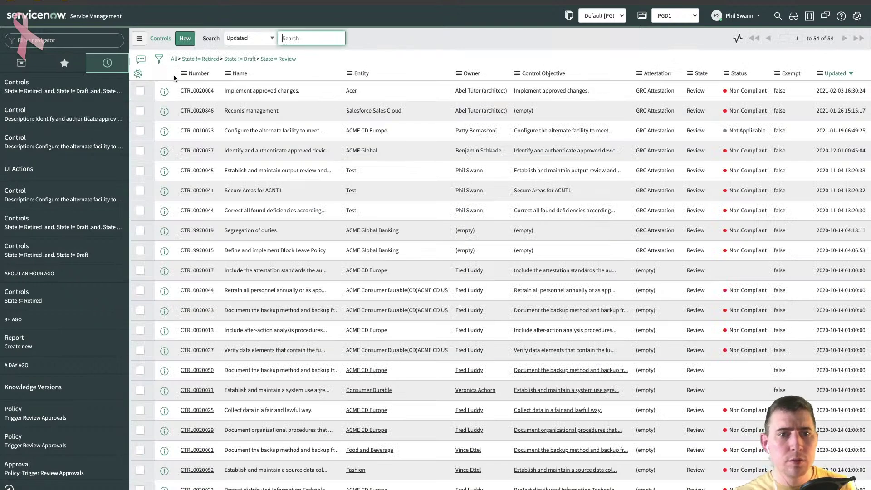
click(271, 38)
click(248, 62)
click(306, 39)
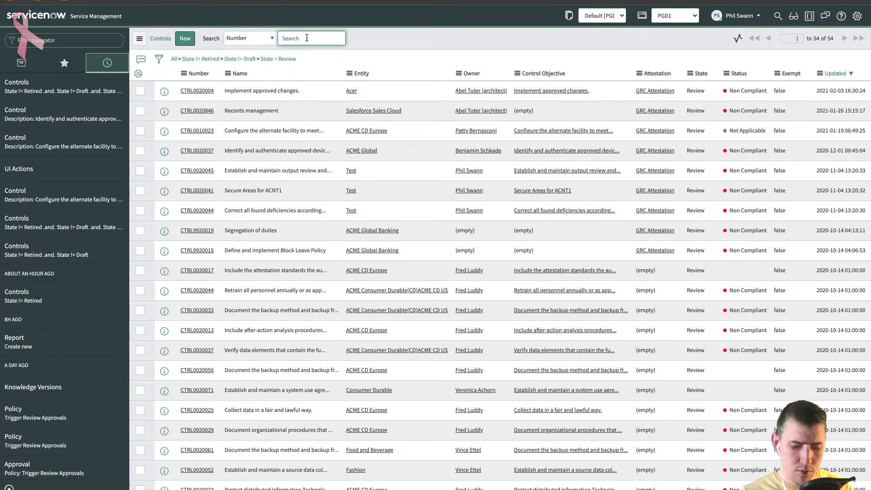
key(Return)
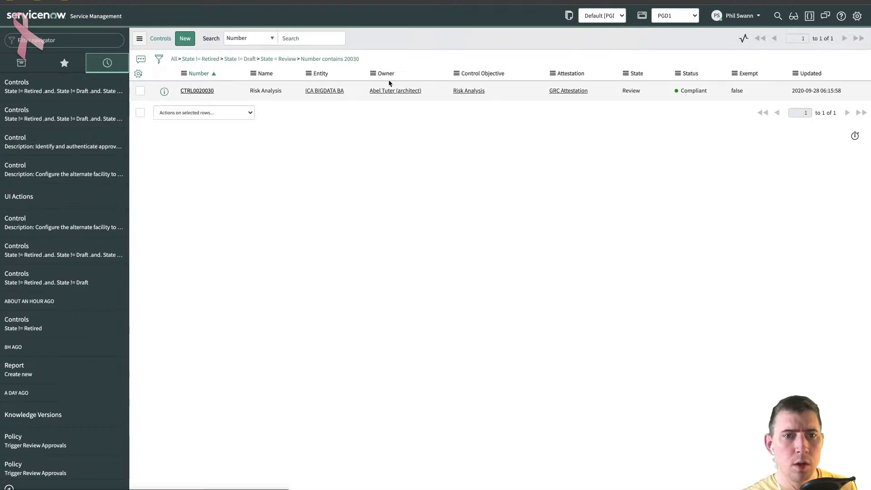
scroll(482, 218, down, 5)
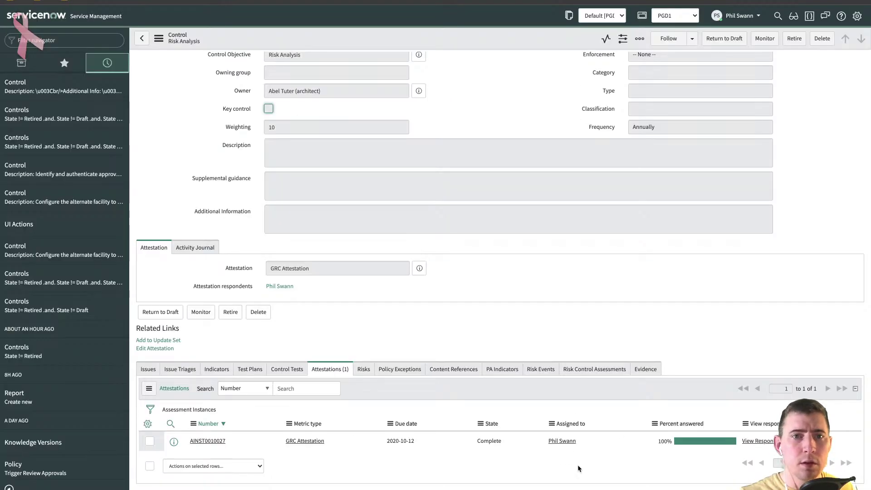
click(686, 412)
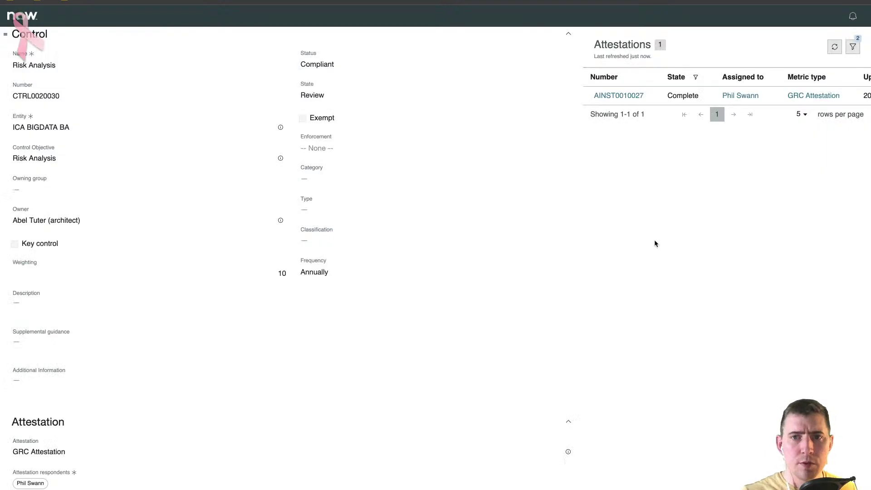
Open attestation AINST0010027 from the live control page, and switch to the draw.io diagram to review the View responses stage.
click(626, 96)
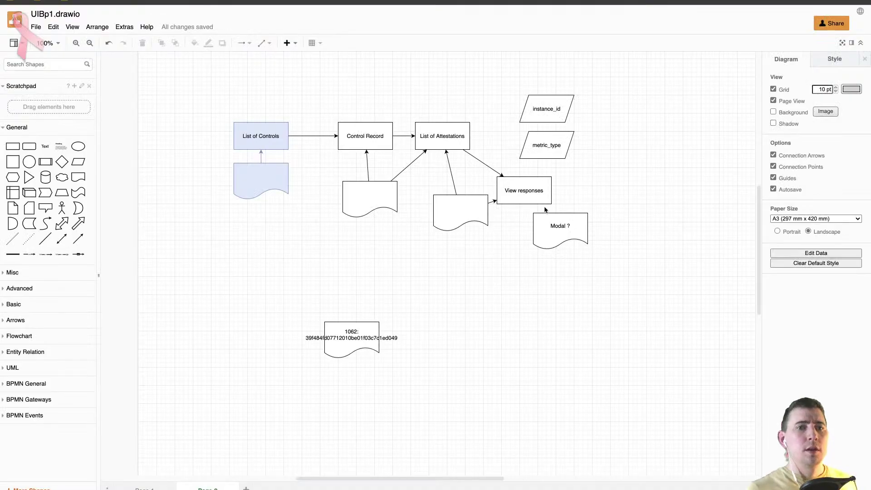
mouse_move(547, 215)
mouse_down()
mouse_move(578, 216)
mouse_move(552, 216)
mouse_up()
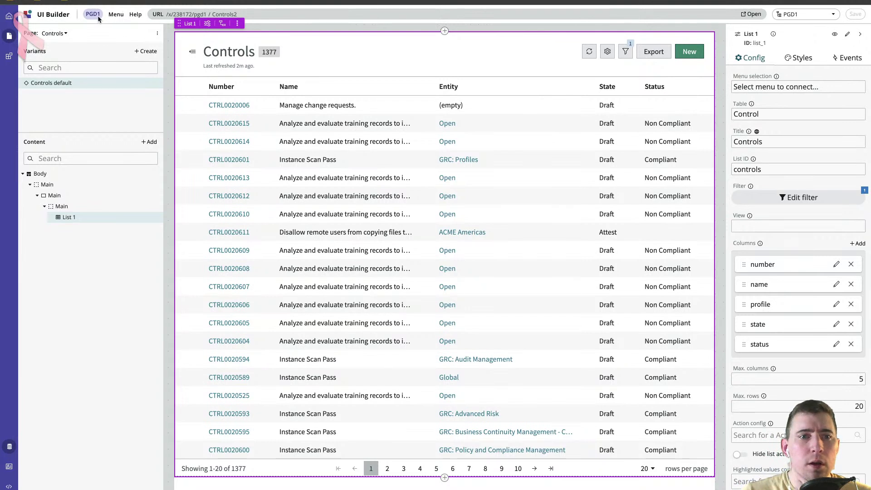
Switch to UI Builder, check the name and path in the Controls page settings, and close them.
click(118, 15)
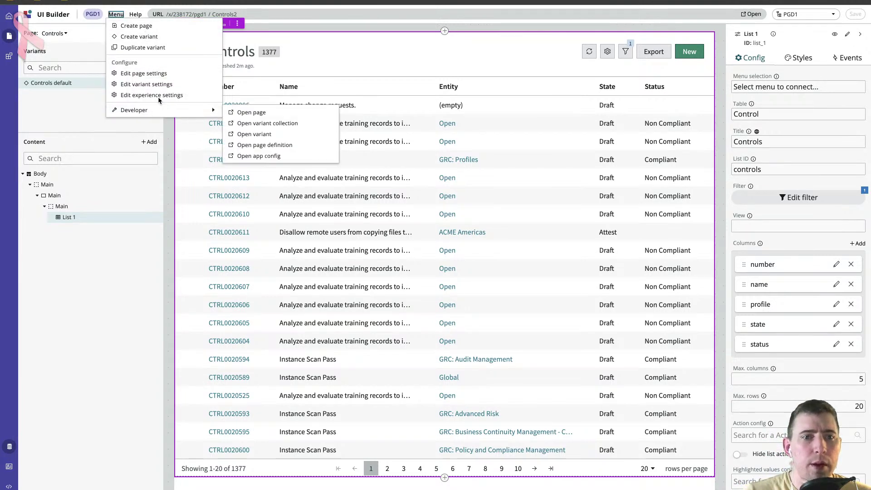
click(158, 74)
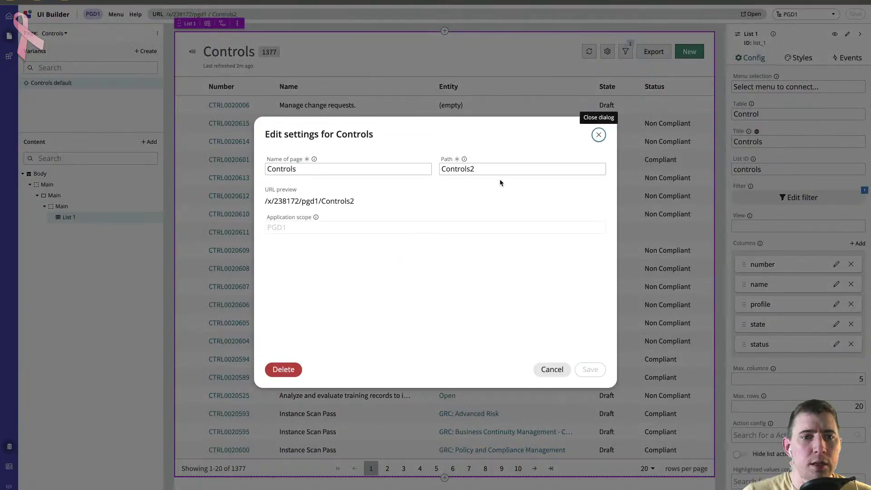
click(560, 368)
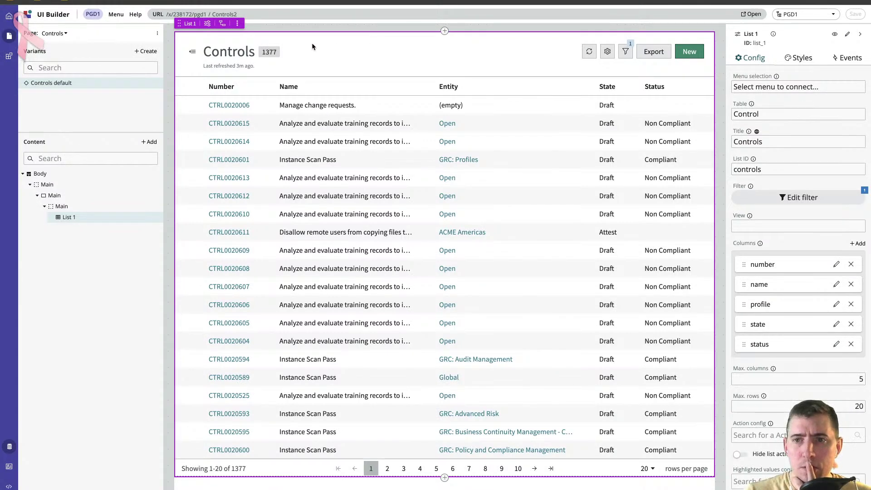
Open the control form page and inspect its Attestations related list and the Sidebar 1 container around it.
click(65, 34)
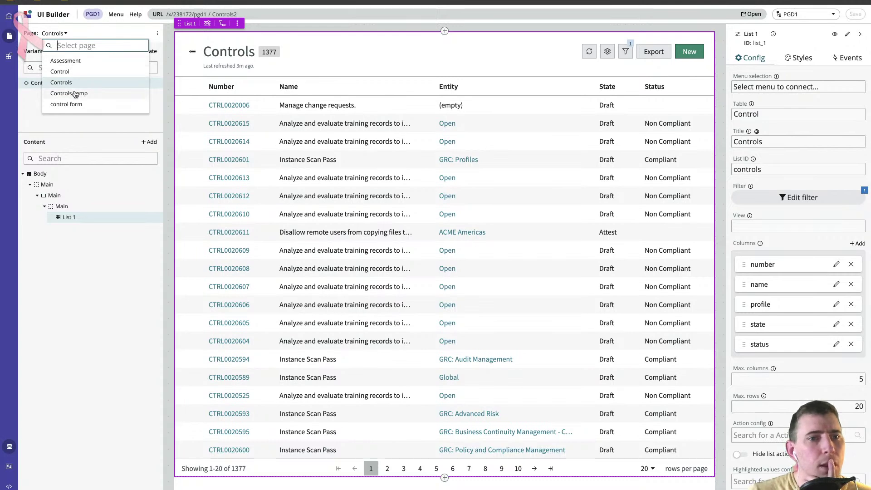
click(77, 110)
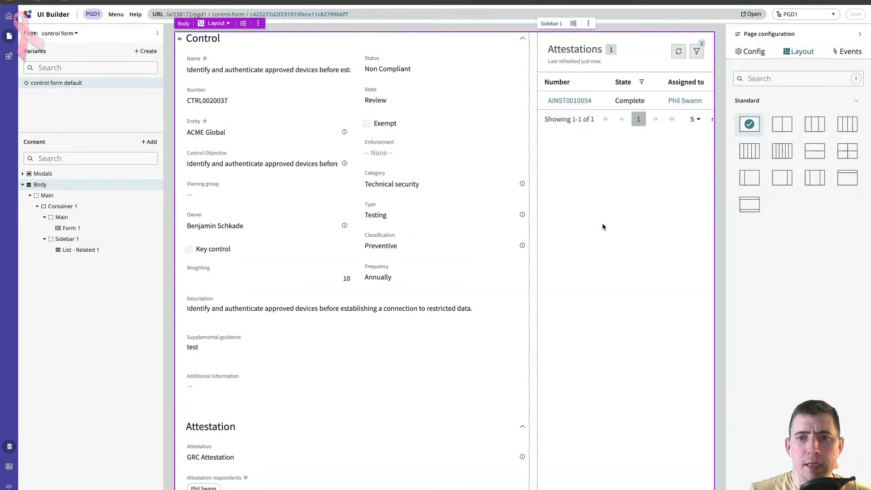
click(603, 227)
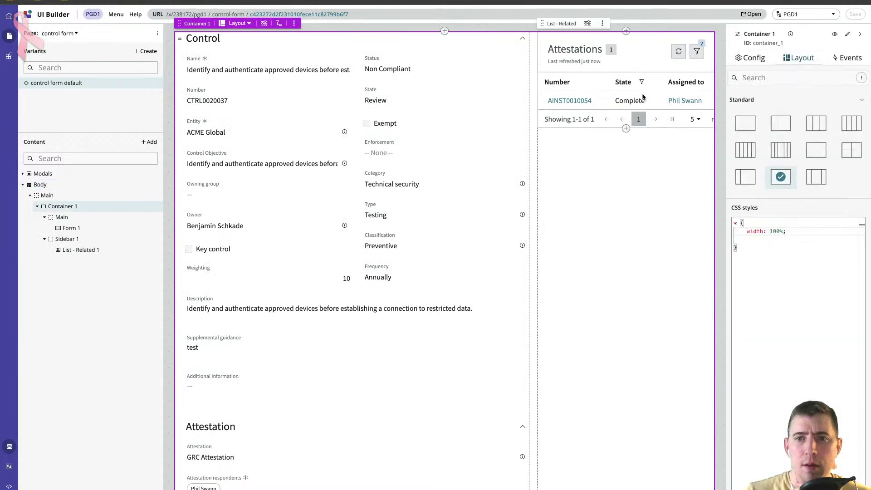
click(633, 40)
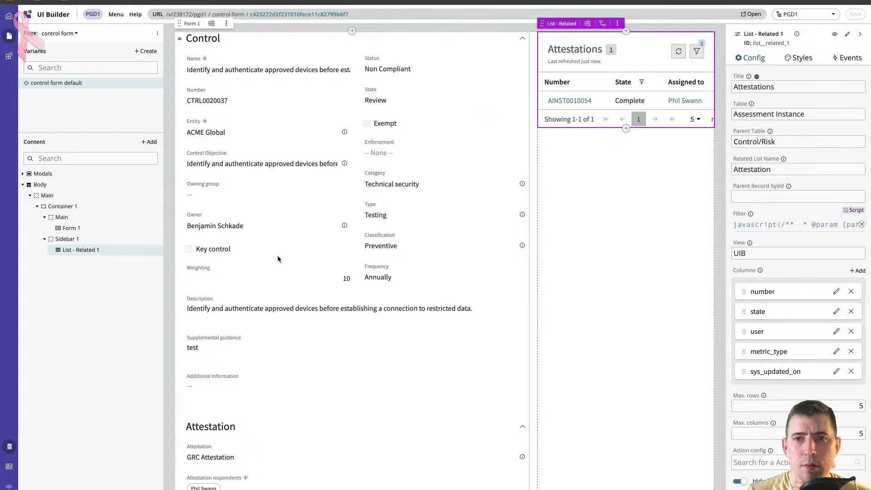
click(85, 237)
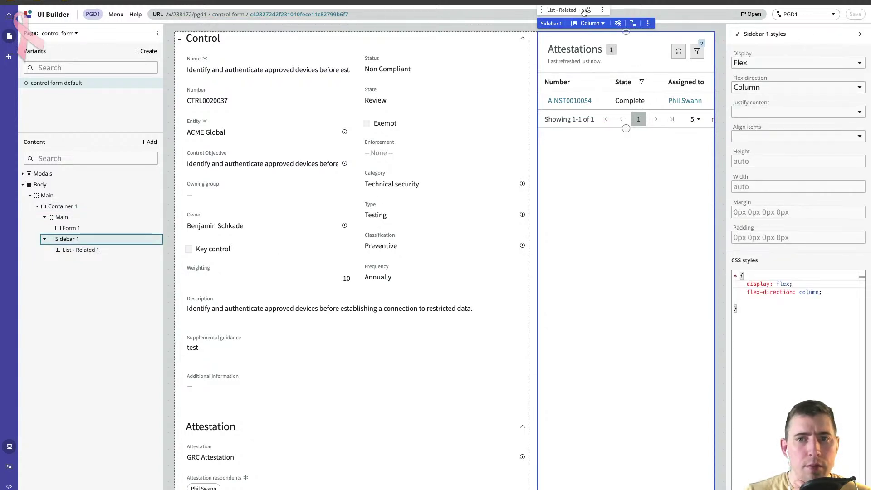
Wrap the Attestations related list inside Sidebar 1 in a new Container.
click(157, 240)
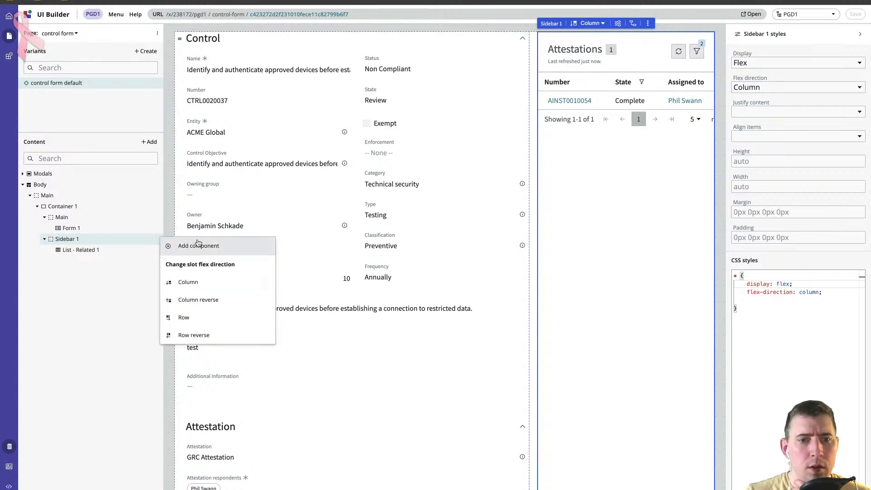
click(73, 240)
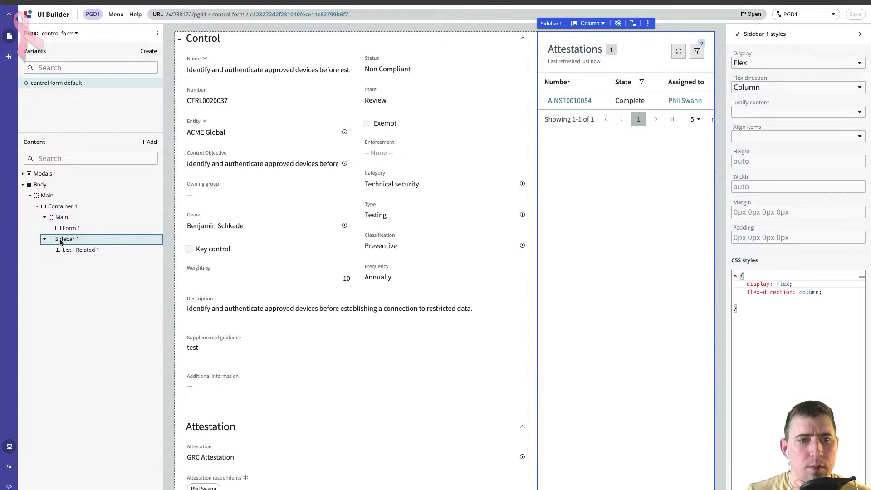
click(69, 210)
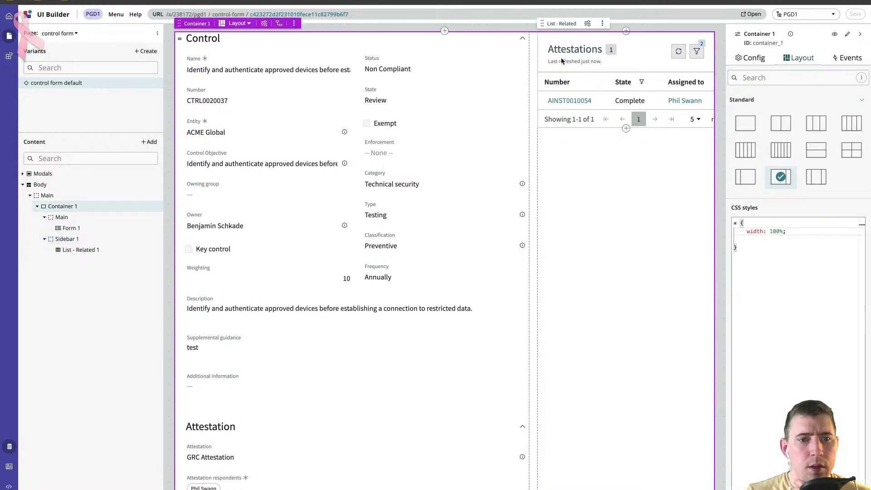
click(629, 32)
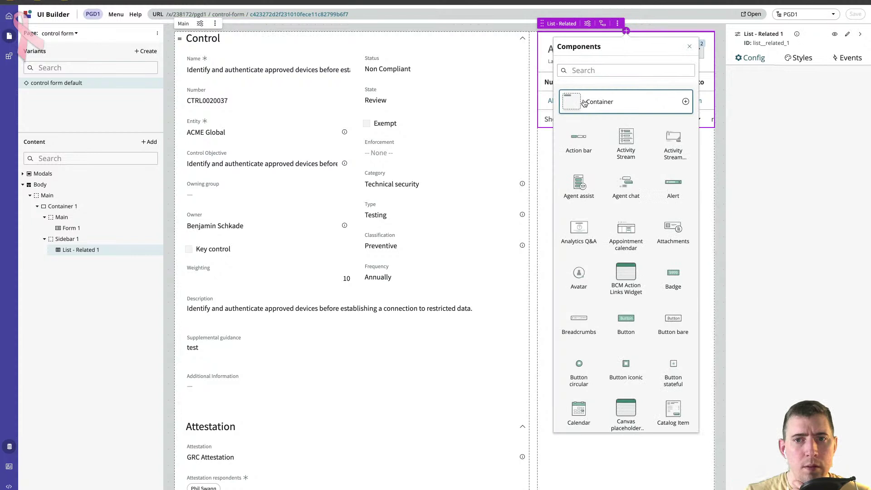
click(585, 102)
drag(640, 74, 638, 40)
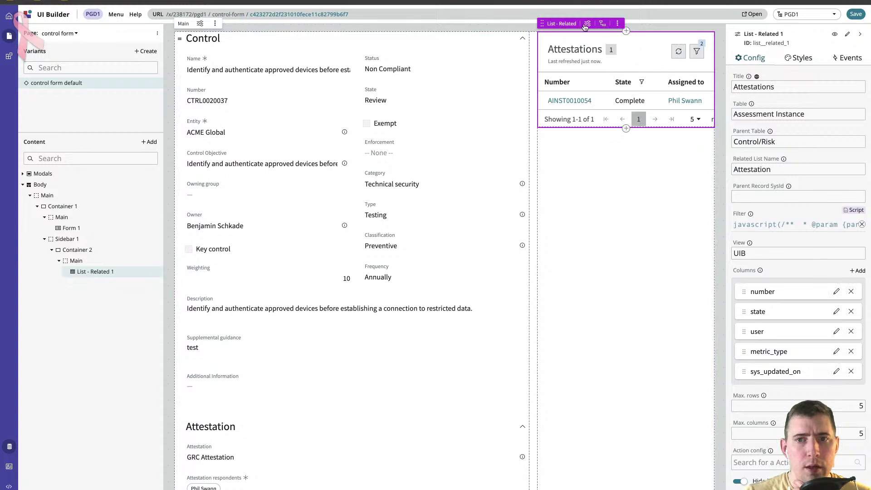
Change the layout of the container around the Attestations list to two stacked rows.
click(107, 252)
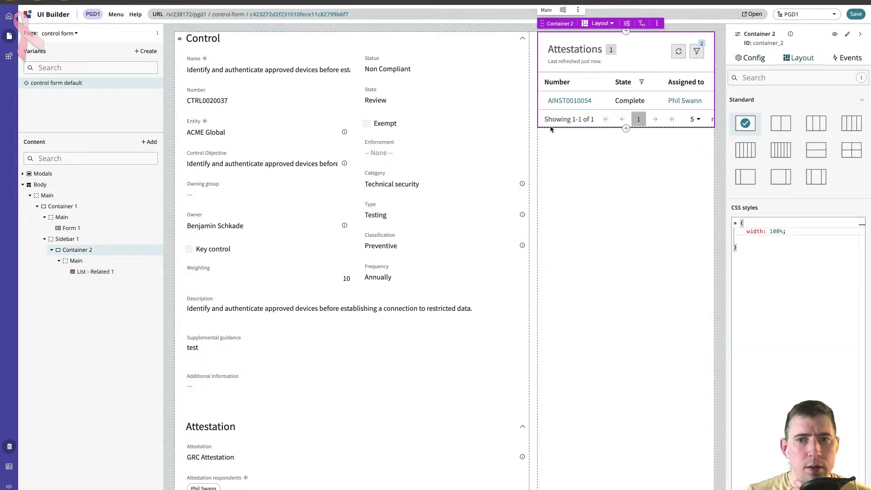
click(612, 24)
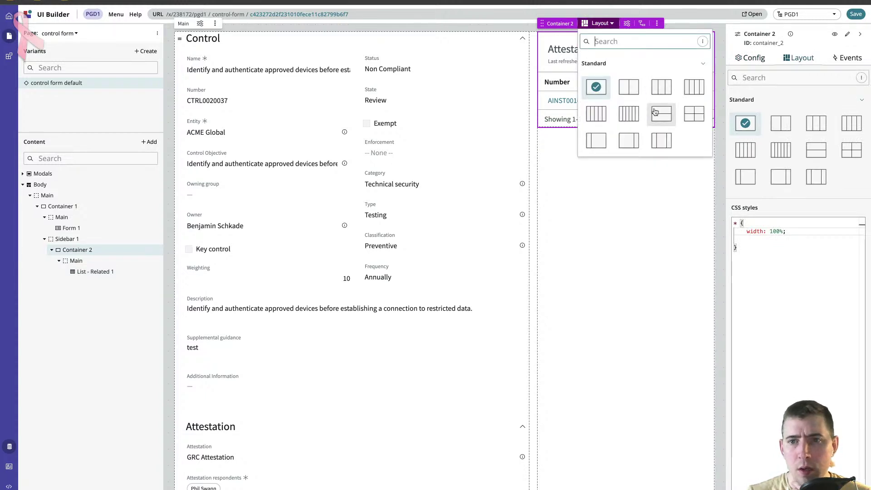
click(661, 113)
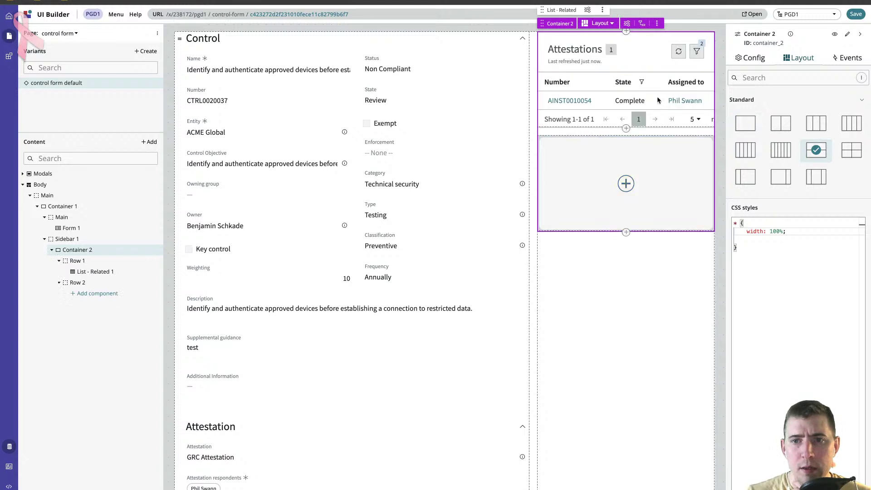
Add an iFrame component to the empty Row 2 below the Attestations list.
click(627, 184)
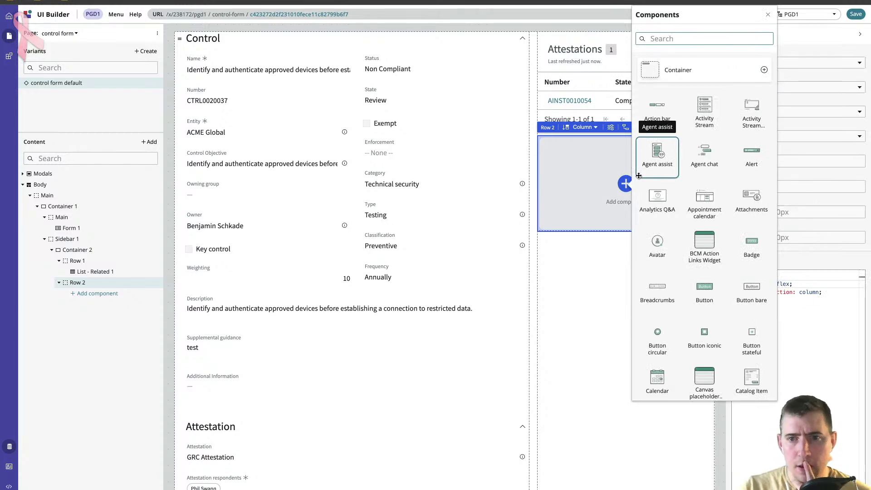
scroll(692, 215, down, 5)
scroll(693, 215, down, 20)
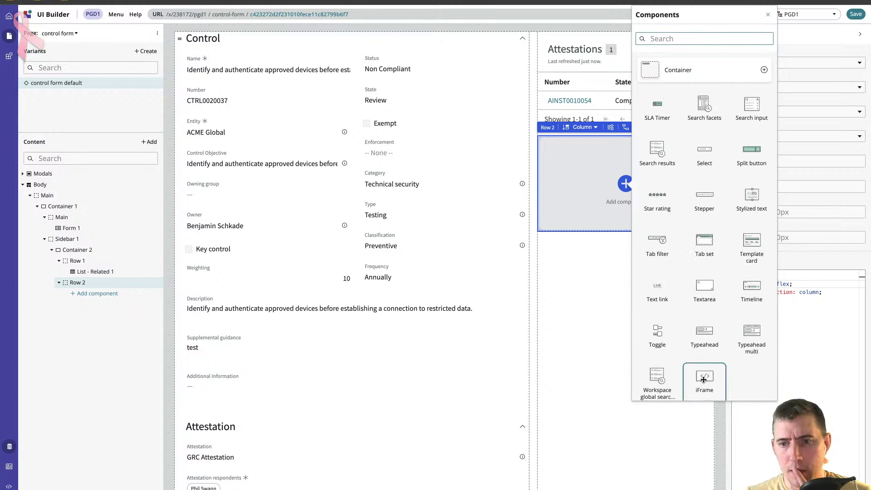
click(704, 380)
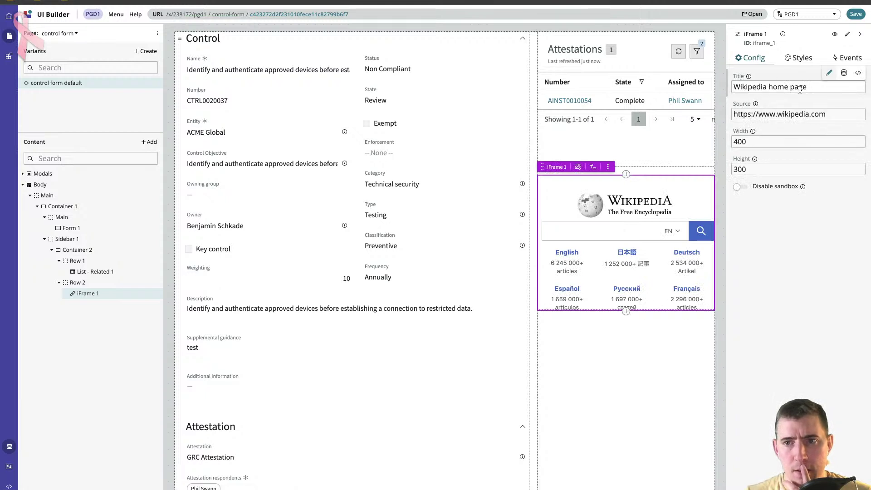
Check which events are available for the iFrame and for the two-row container around it.
click(654, 145)
click(669, 196)
click(845, 58)
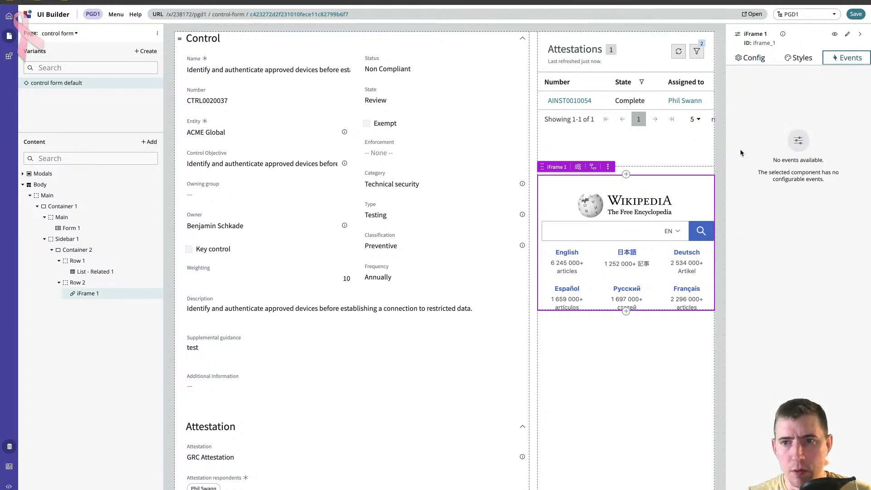
click(670, 137)
click(672, 197)
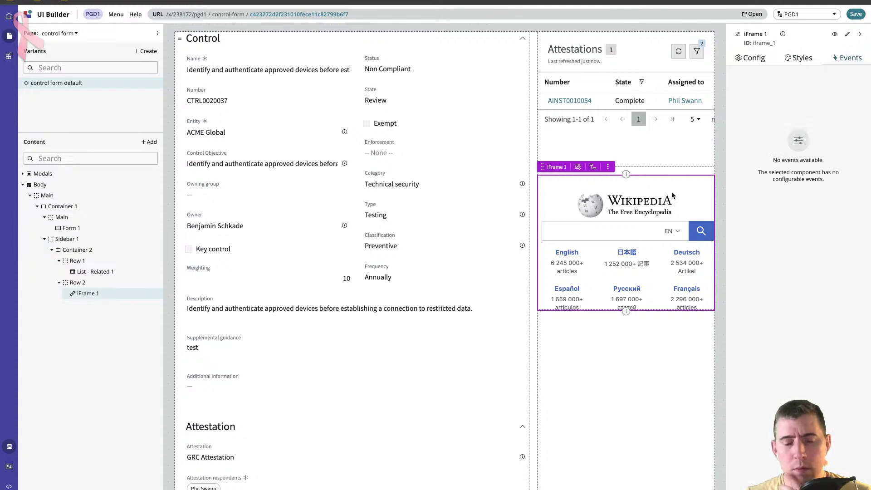
click(681, 153)
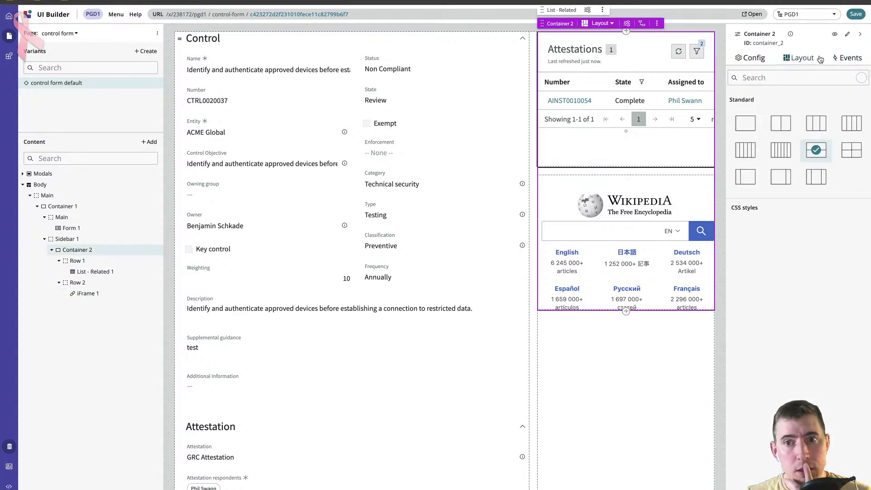
click(847, 58)
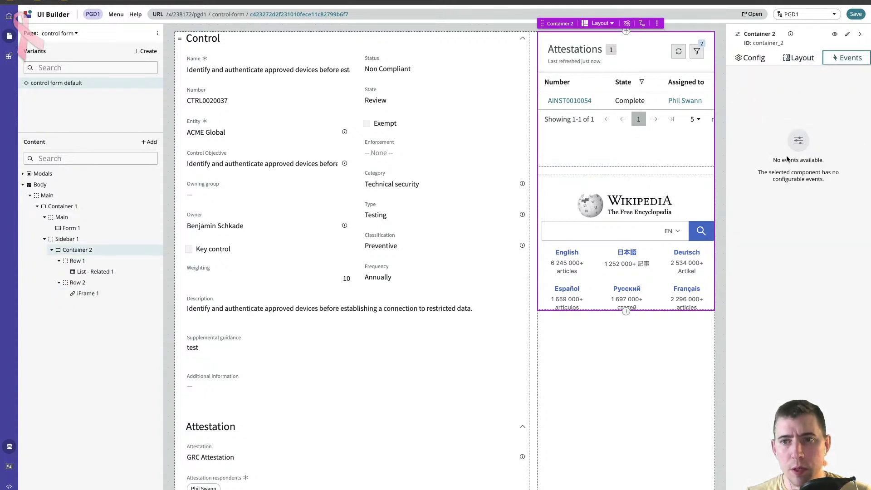
Start an Add parameters to URL handler for the Attestations list's Row Clicked event and open its Parameters editor.
click(710, 124)
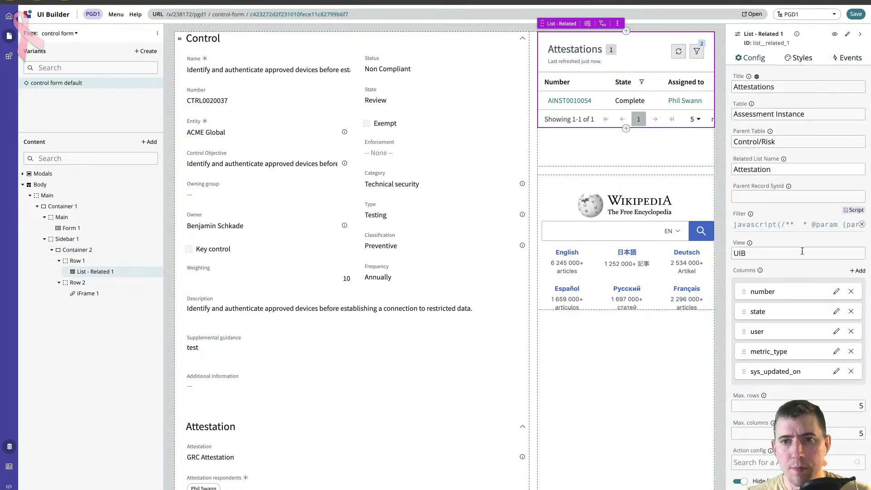
click(847, 58)
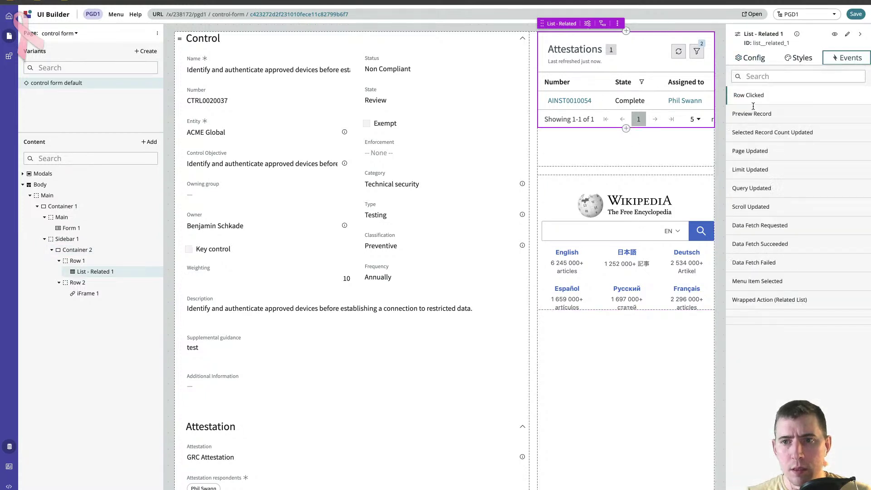
click(786, 124)
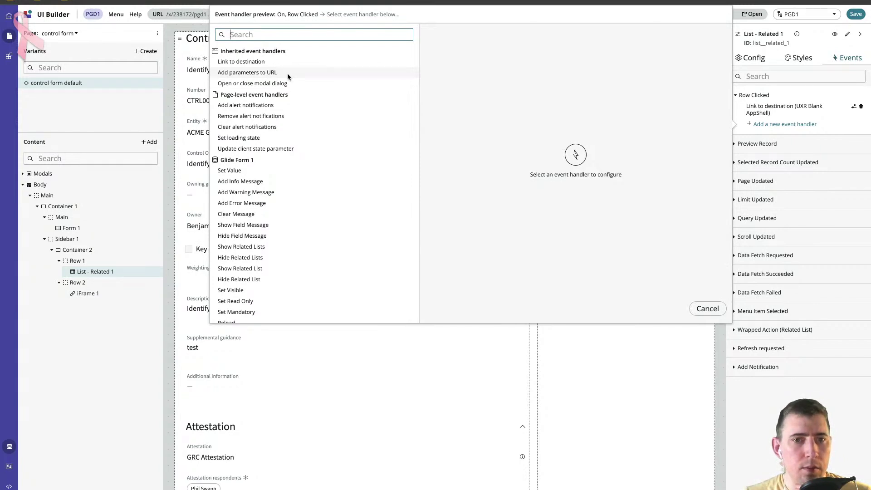
click(287, 72)
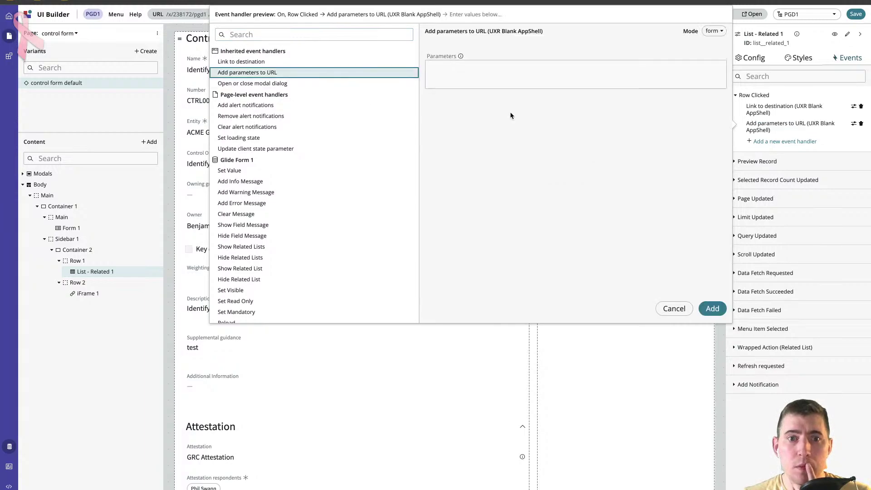
click(480, 72)
click(477, 196)
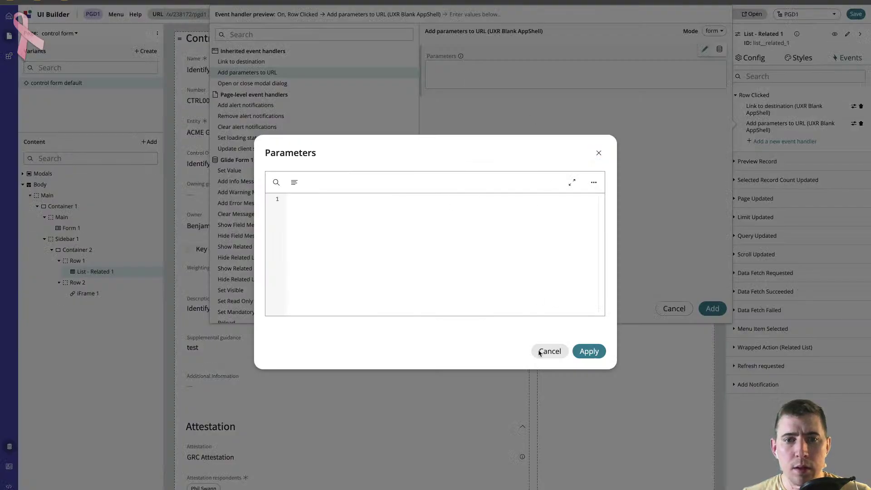
click(555, 351)
click(576, 74)
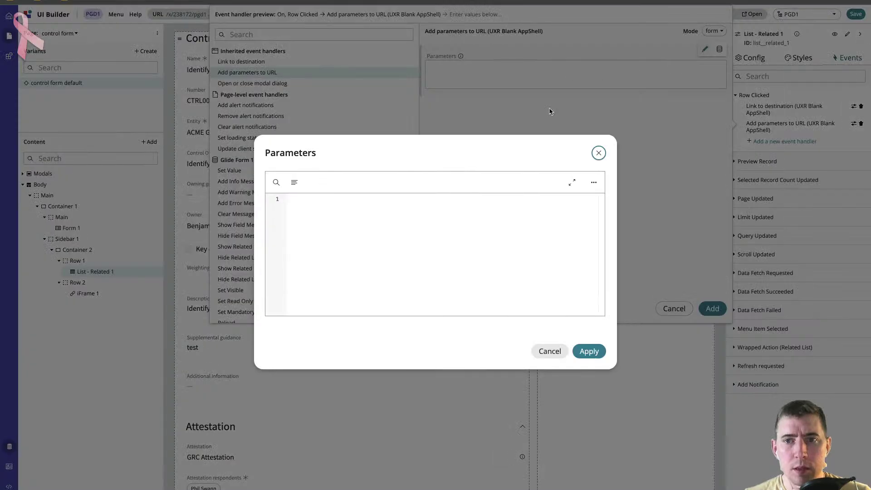
click(477, 182)
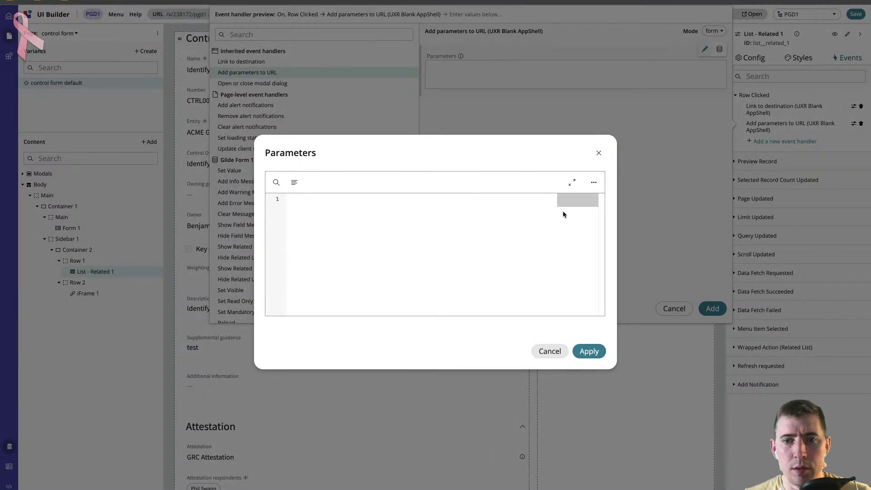
click(521, 201)
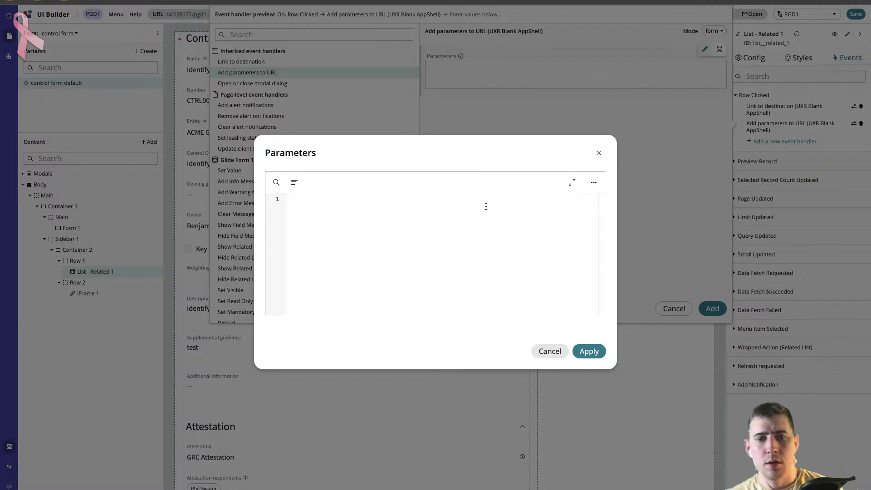
Try entering instanceId=api as the URL parameters, clear the text and cancel the Parameters editor.
text(instanceId)
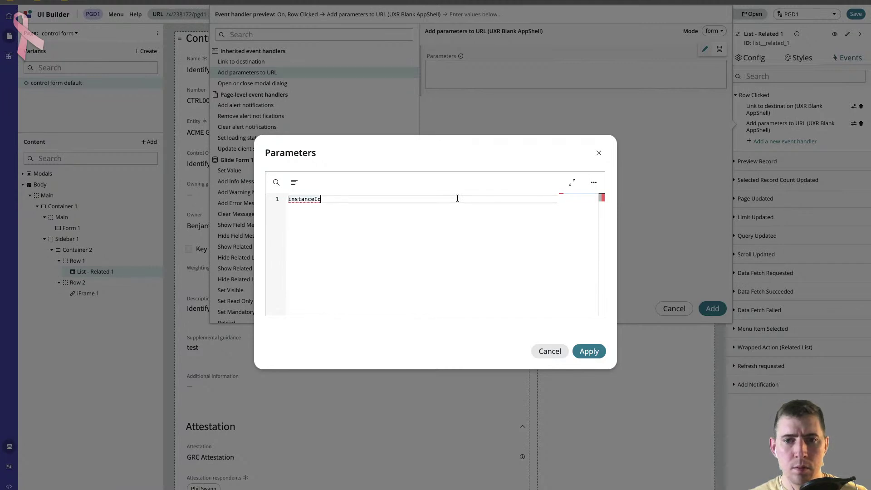
text(=api)
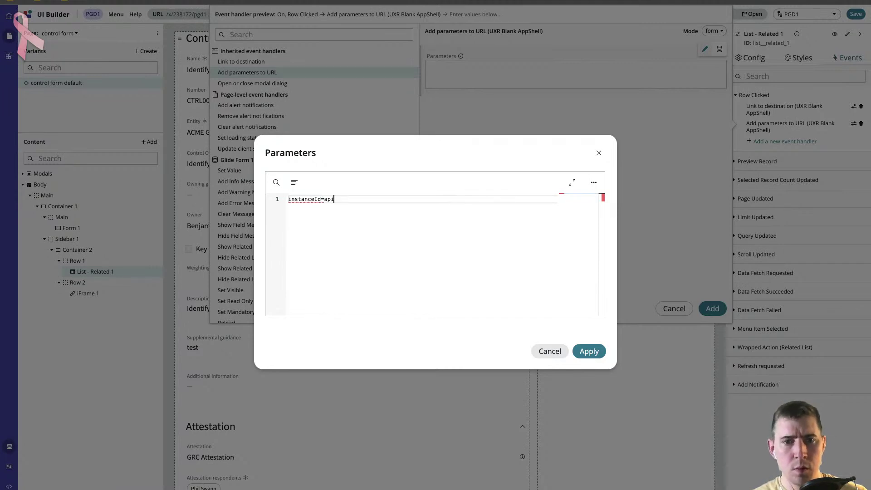
key(BackSpace)
key(BackSpace)
key(BackSpace)
key(ctrl+a)
key(BackSpace)
click(556, 352)
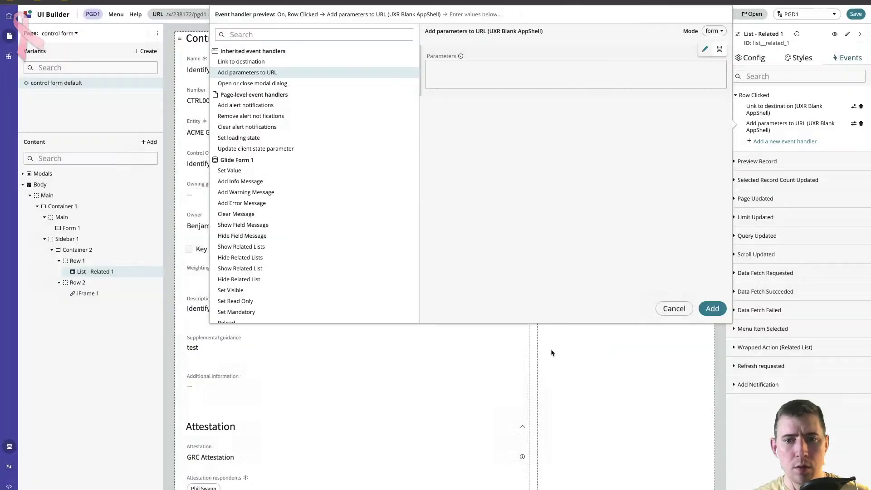
click(576, 74)
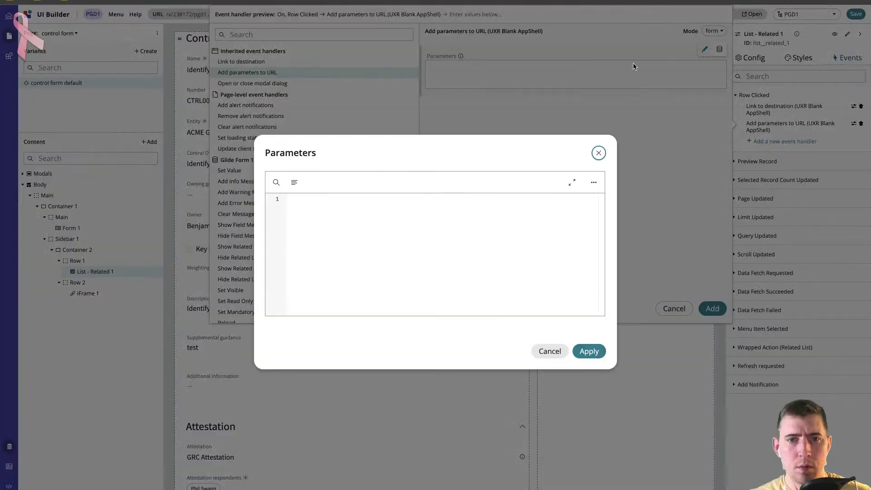
click(552, 352)
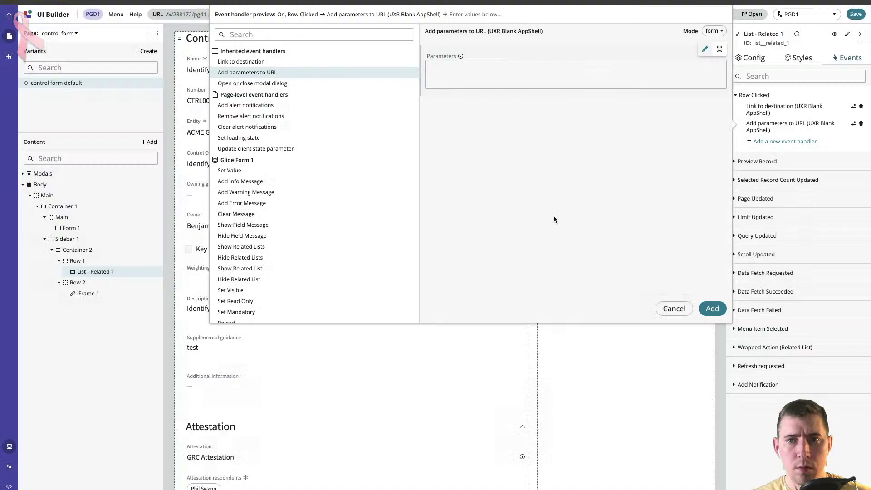
click(720, 50)
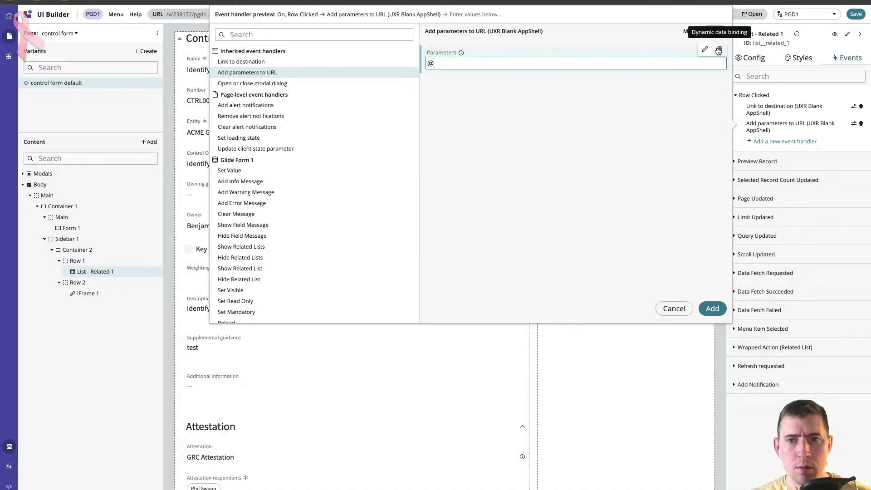
click(576, 63)
text(@)
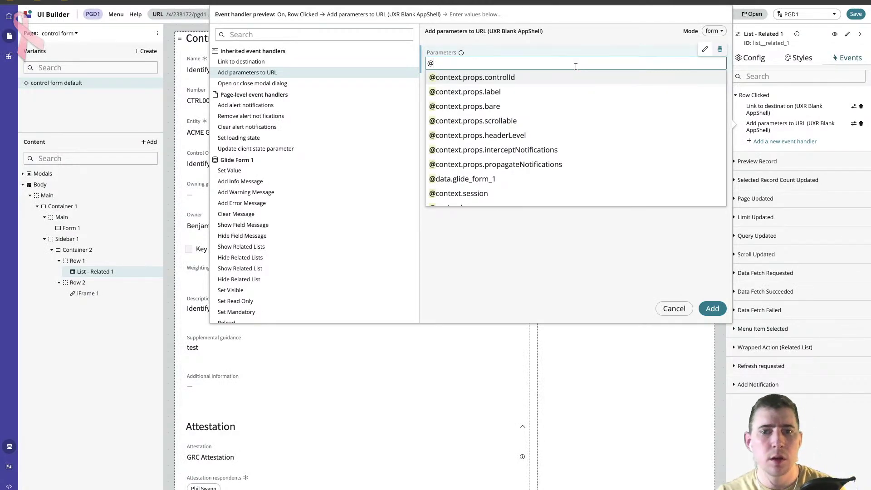
scroll(579, 136, down, 3)
click(521, 203)
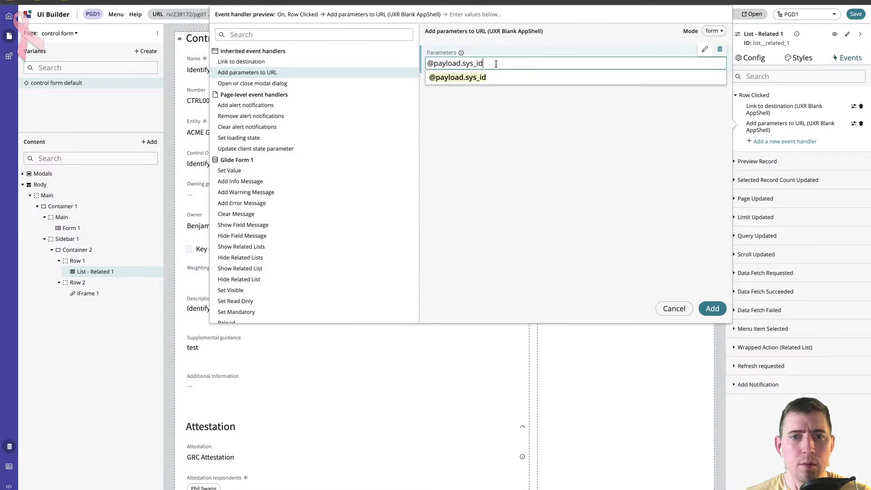
click(511, 80)
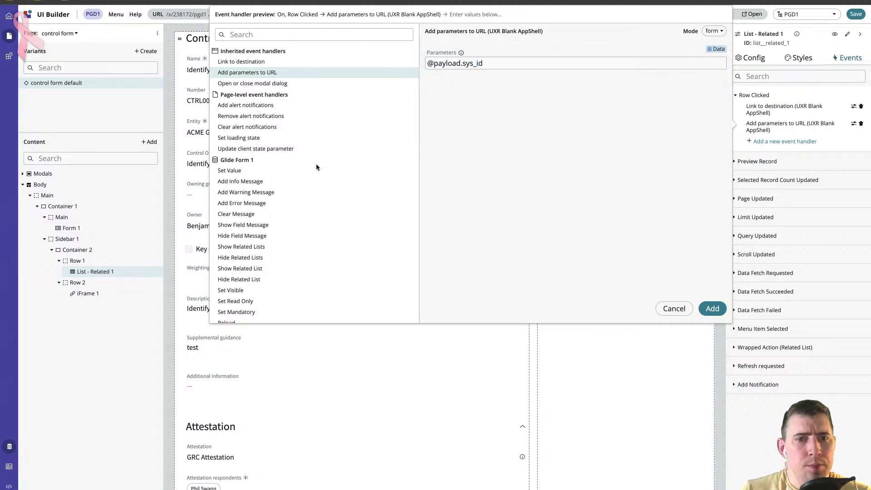
Look through the remaining event handlers and discard the URL parameters handler.
scroll(301, 134, down, 1)
scroll(301, 134, down, 5)
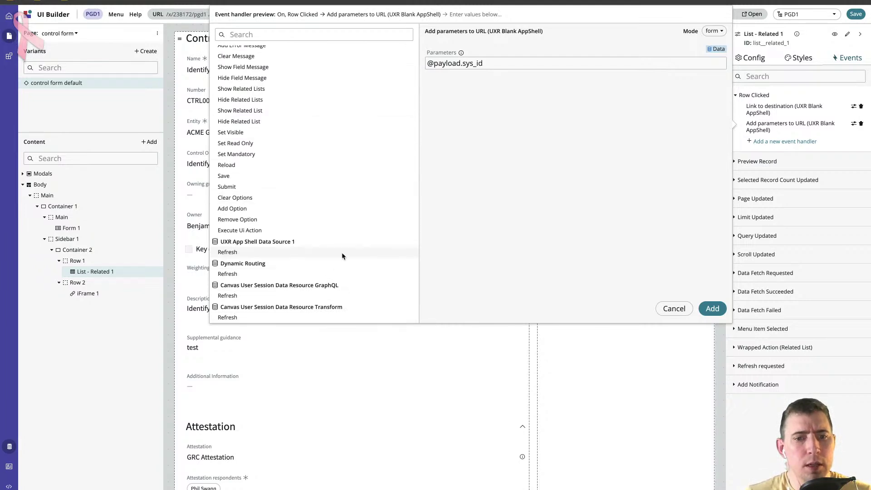
click(674, 309)
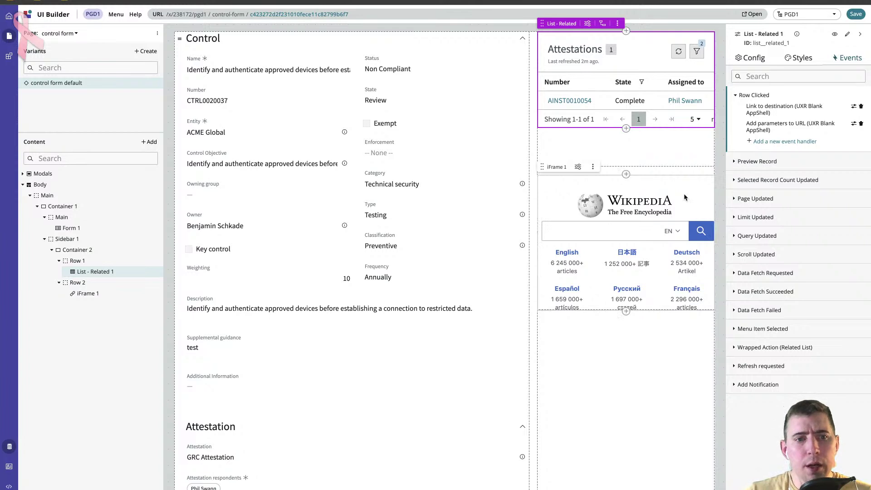
Inspect Modal viewport 1 among the control form page's modals and close its preview.
click(47, 176)
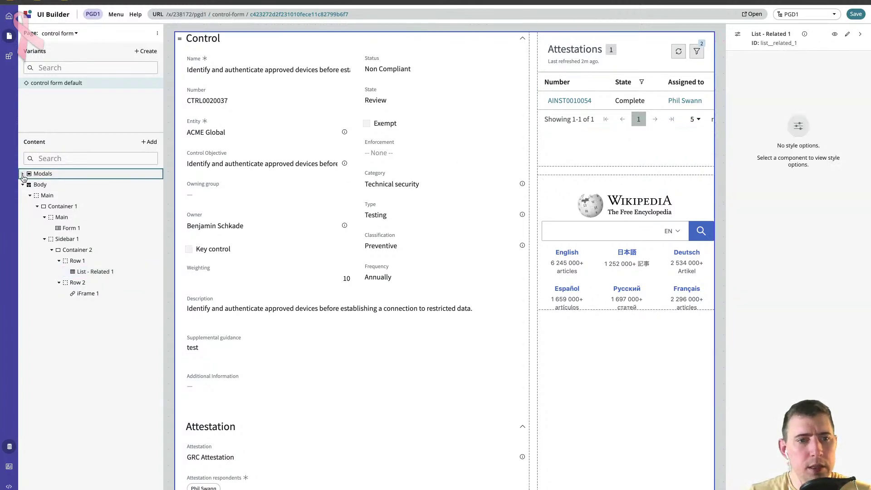
click(94, 186)
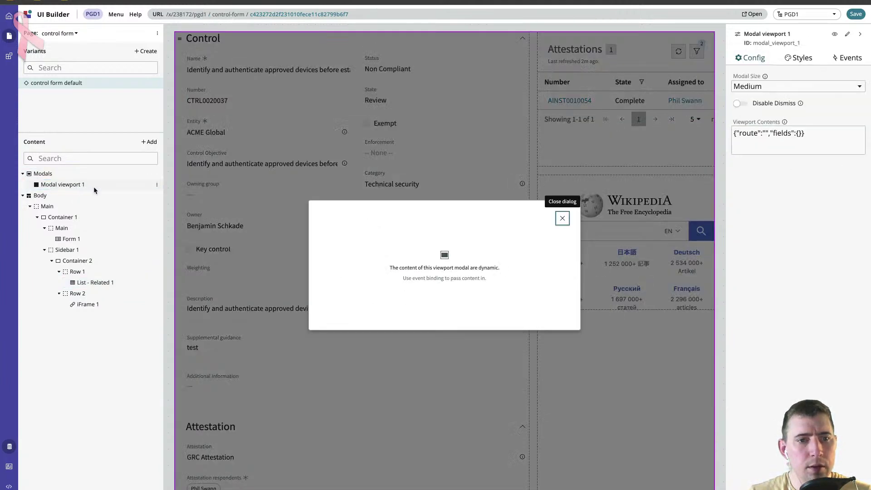
drag(474, 280, 402, 276)
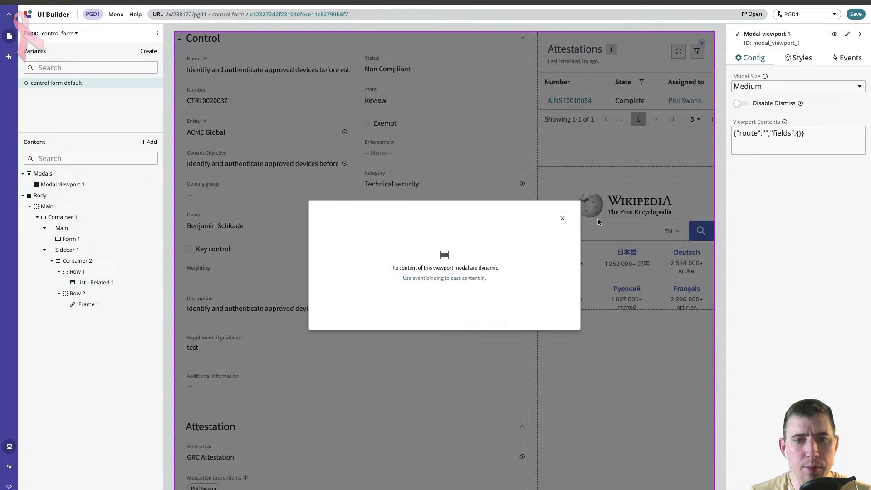
click(562, 219)
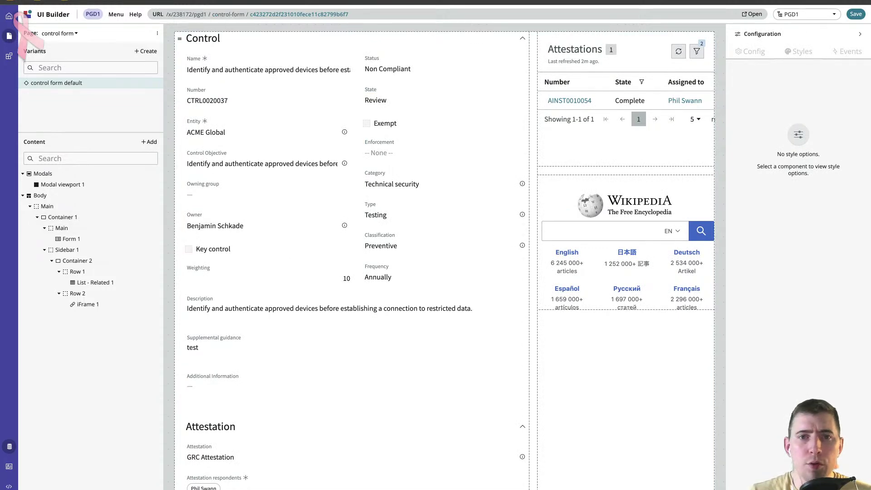
Examine the GlideOverlay call in the View Responses UI action script and return to UI Builder.
key(ctrl+Tab)
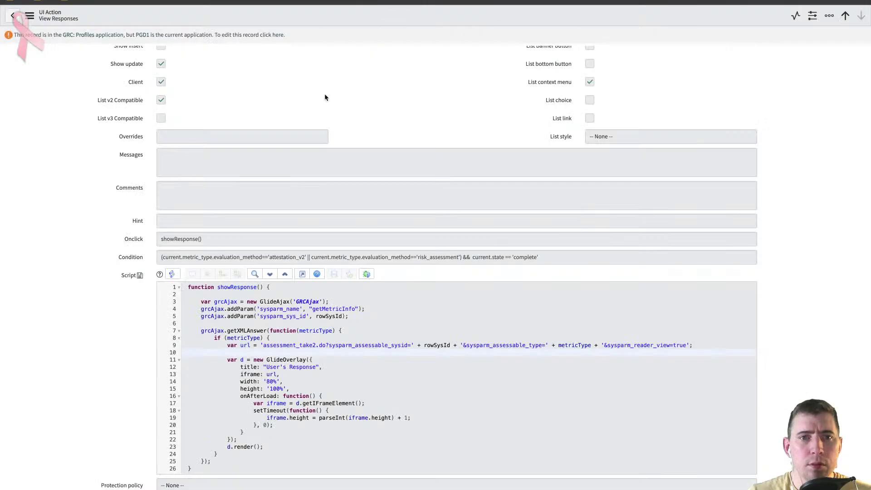
click(297, 359)
double_click(285, 359)
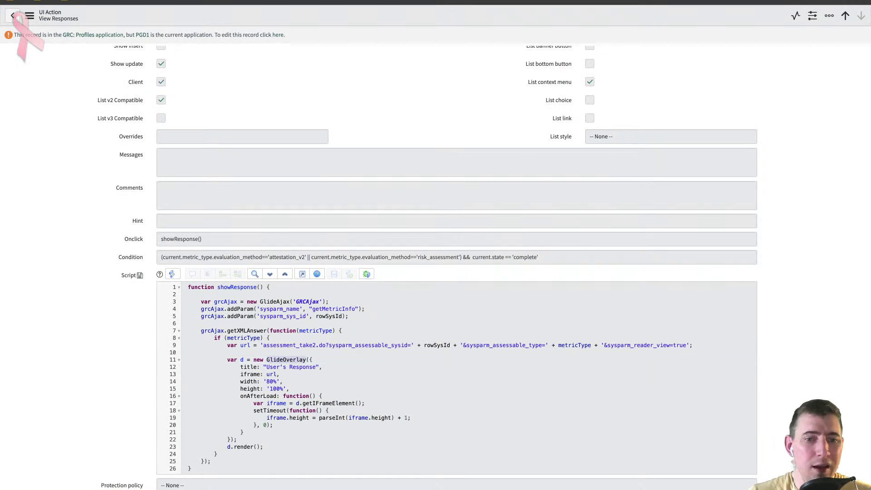
key(ctrl+shift+Tab)
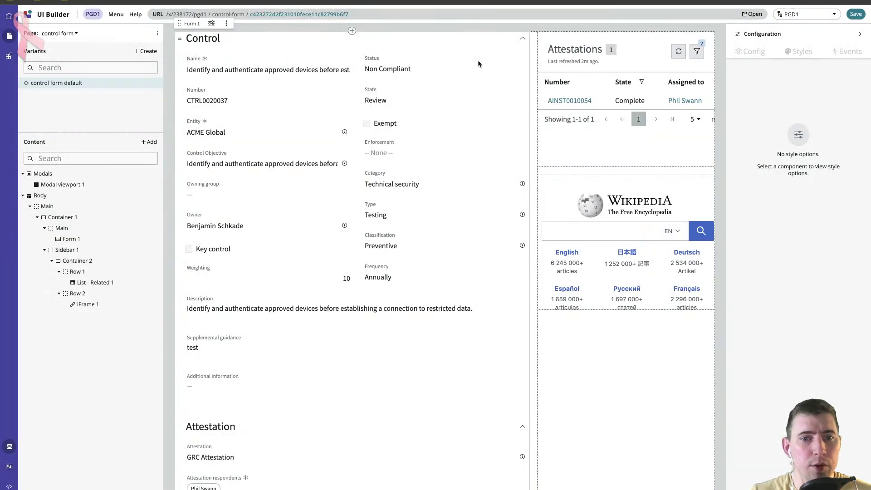
Review the published experience's GRC Attestation response, control record and Controls list pages.
key(ctrl+shift+Tab)
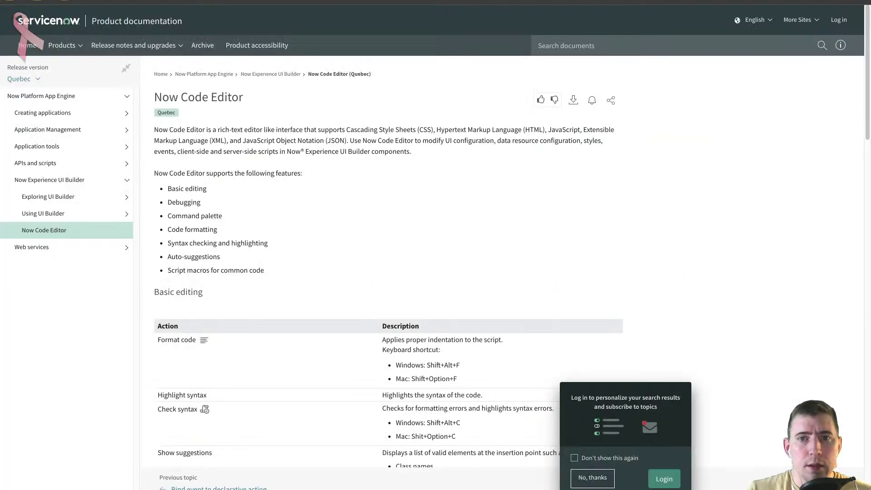
key(ctrl+shift+Tab)
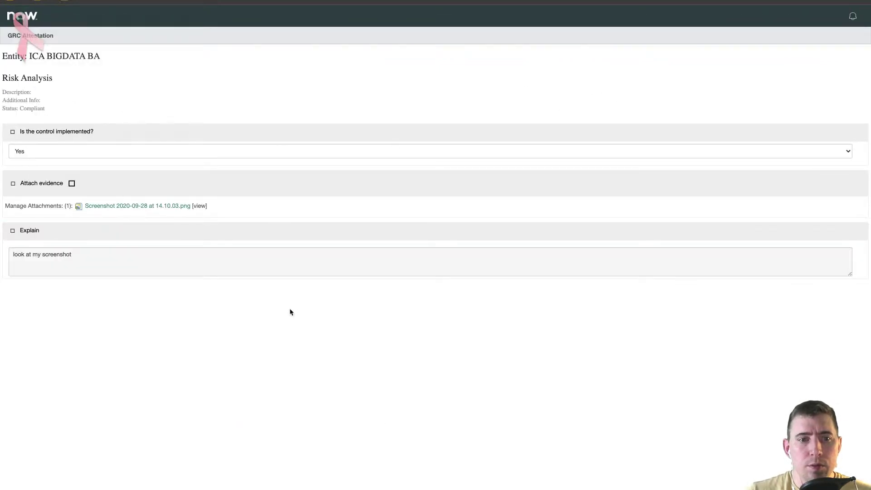
key(ctrl+Tab)
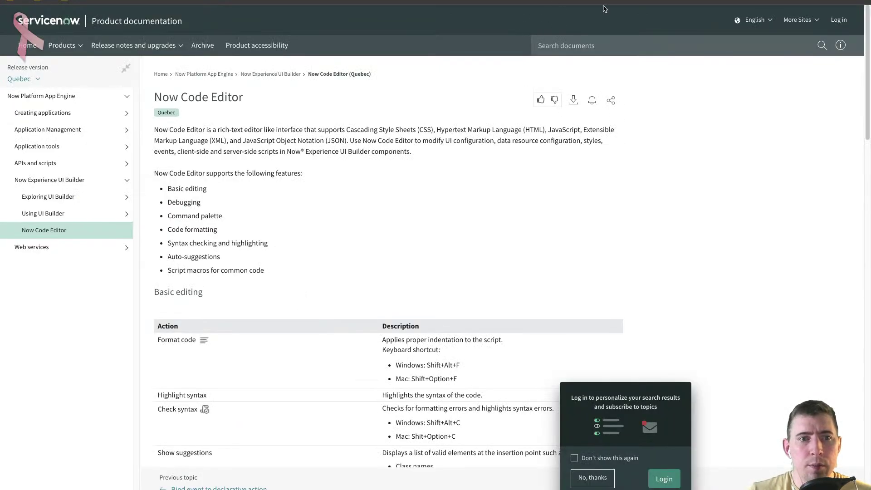
key(ctrl+shift+Tab)
click(6, 1)
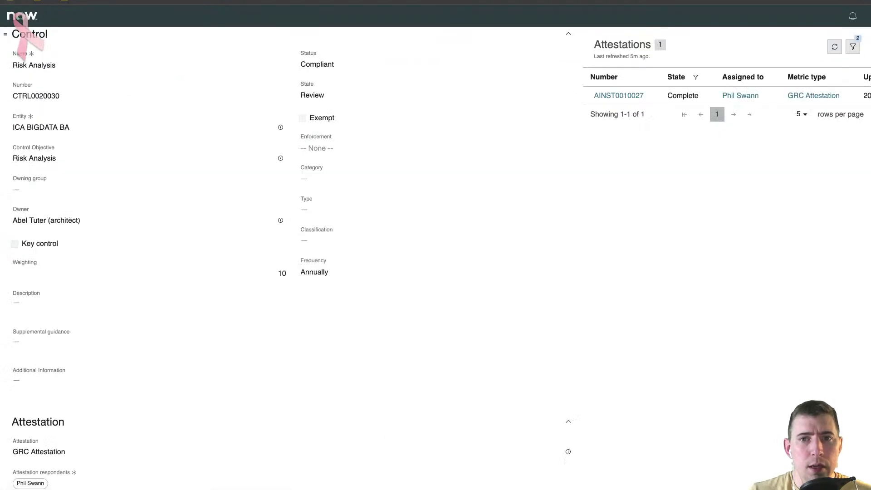
key(ctrl+shift+Tab)
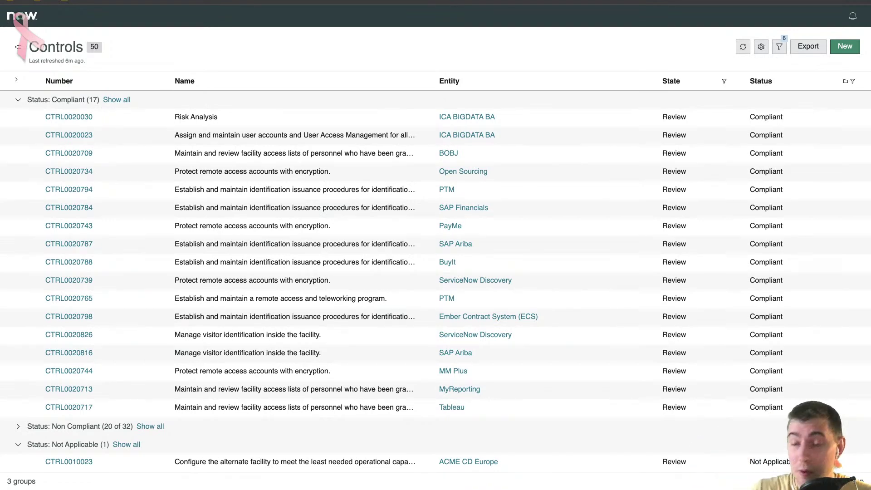
Switch to the UIBp1.drawio diagram to review the planned flow and deselect the Modal ? shape.
key(ctrl+Tab)
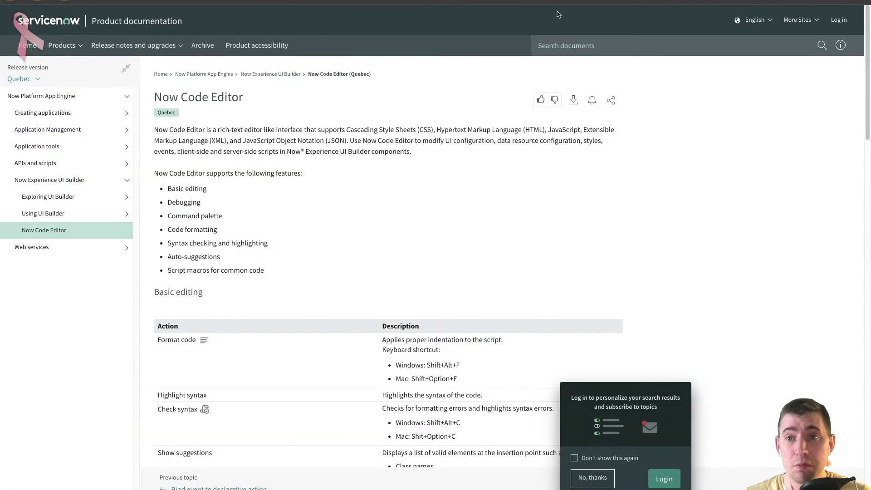
key(ctrl+Tab)
key(ctrl+Tab)
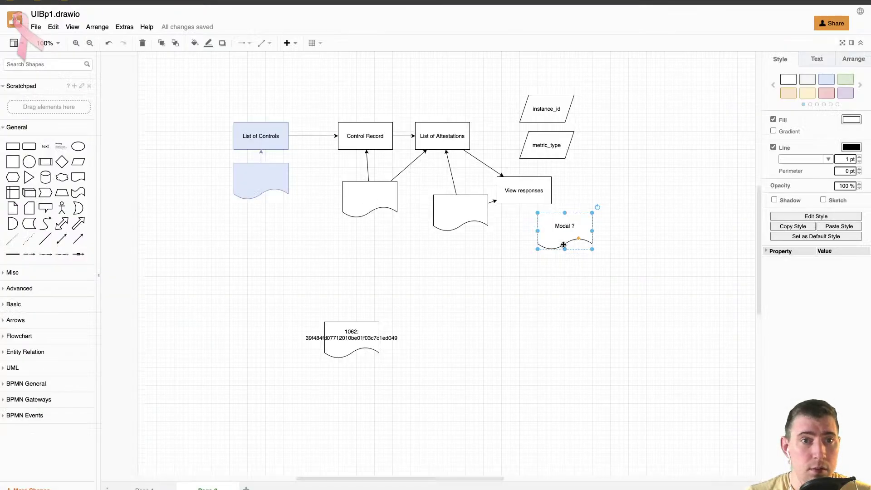
click(377, 245)
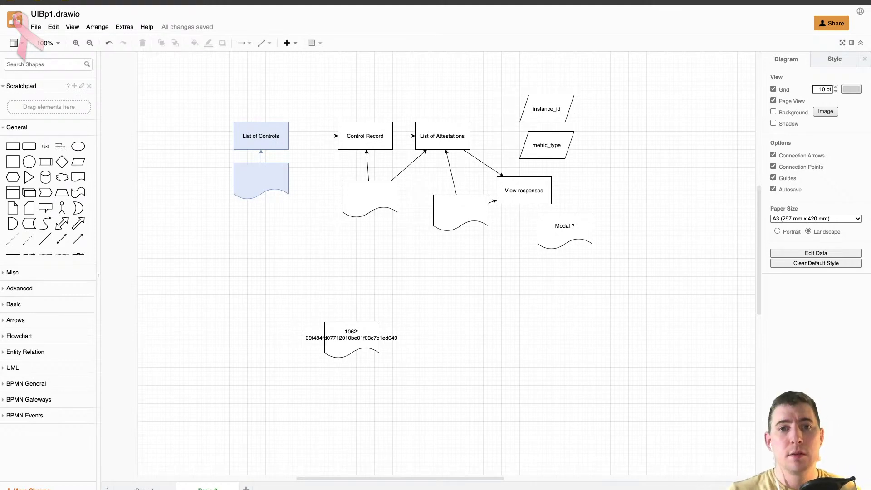
Return to UI Builder and view the Glide Form 1 data resource's configuration on the control form page.
key(ctrl+Tab)
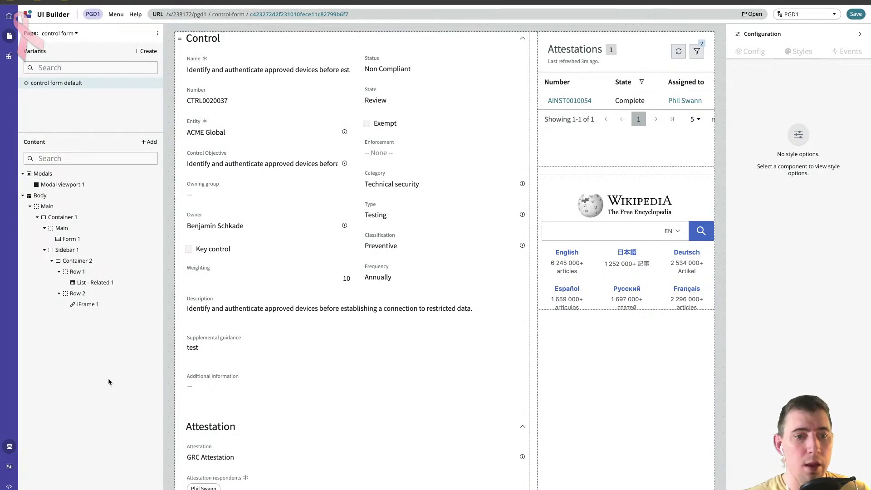
click(9, 446)
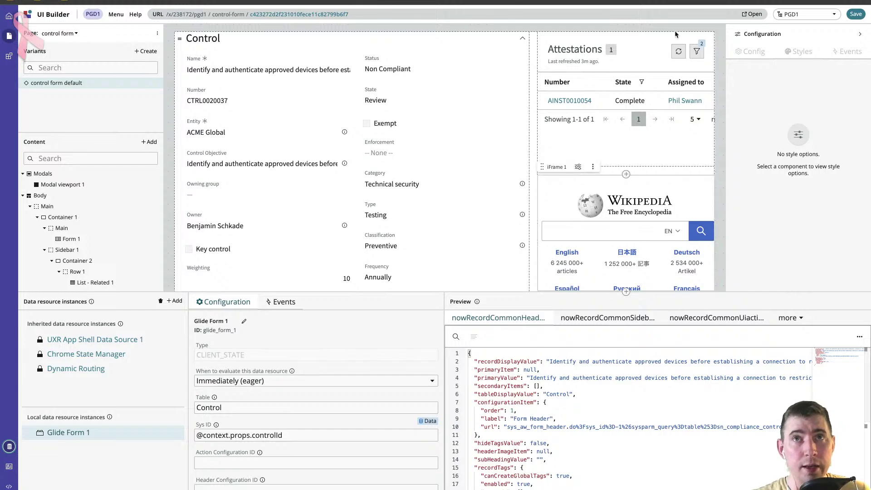
Open the ServiceNow developer site at developer.servicenow.com in the browser window that shows Studio.
key(ctrl+Tab)
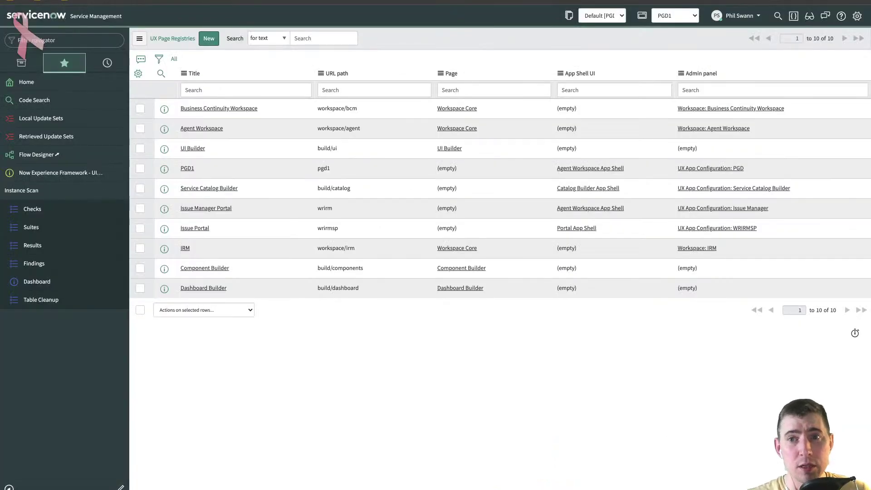
key(ctrl+Tab)
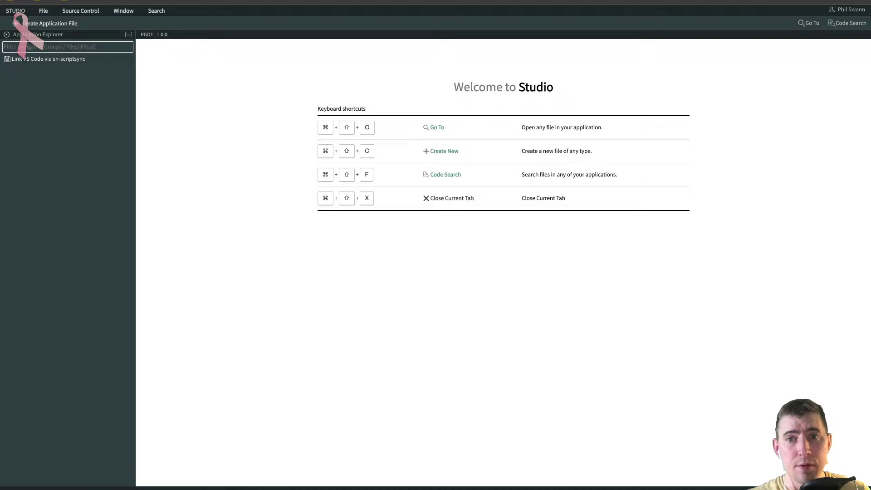
key(ctrl+l)
text(developer)
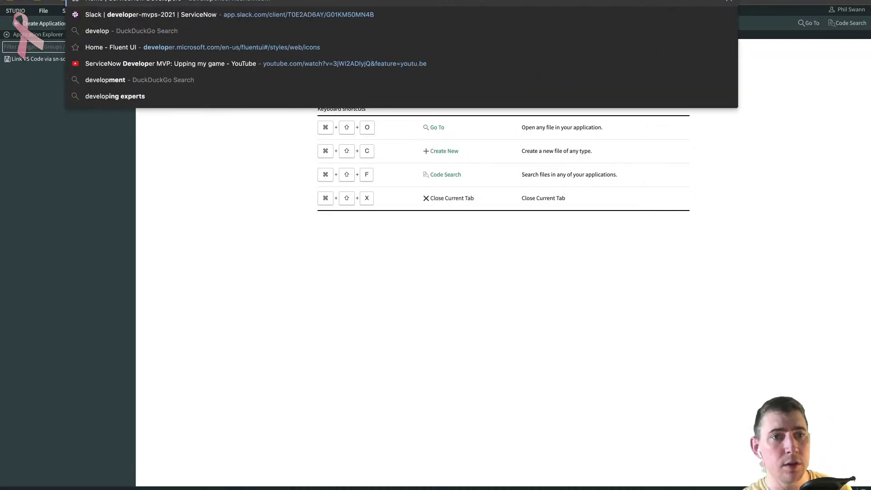
text(/)
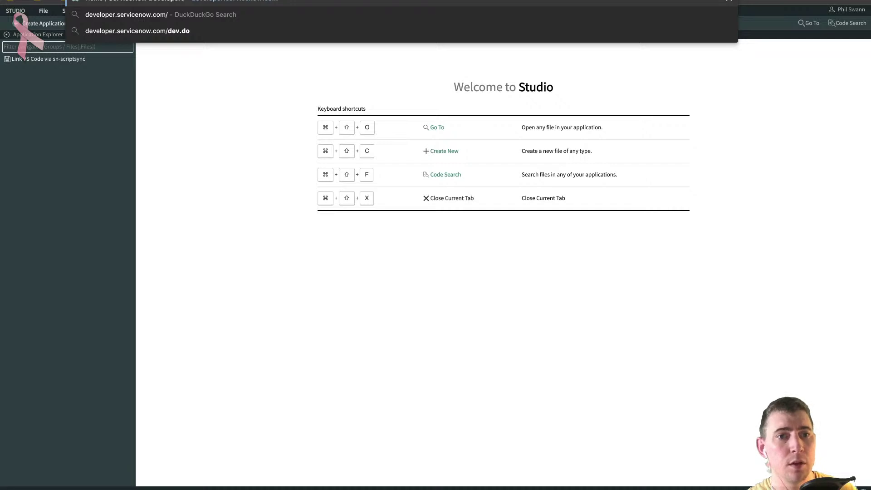
key(Escape)
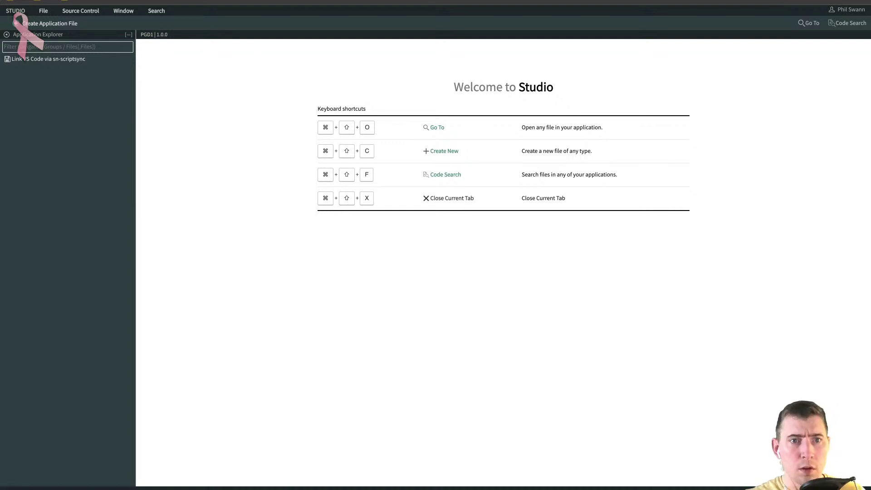
key(super+l)
key(Return)
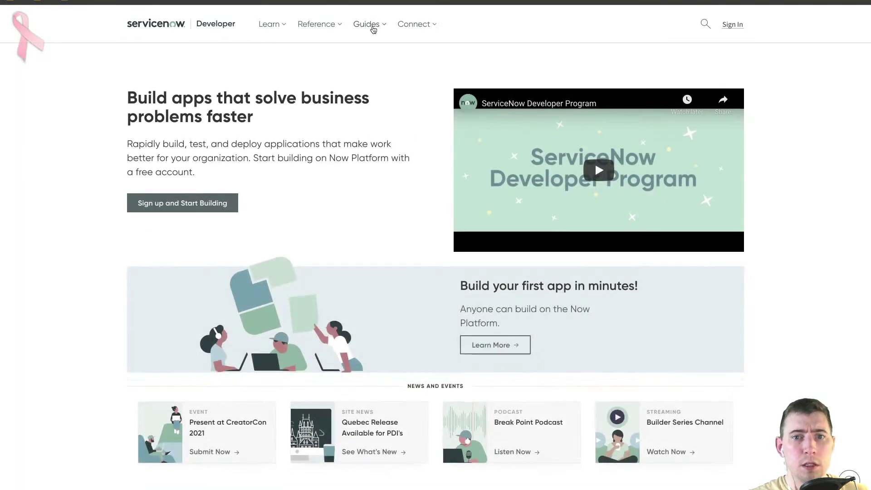
Open the Now Experience UI Framework documentation from the developer site's reference material.
click(372, 26)
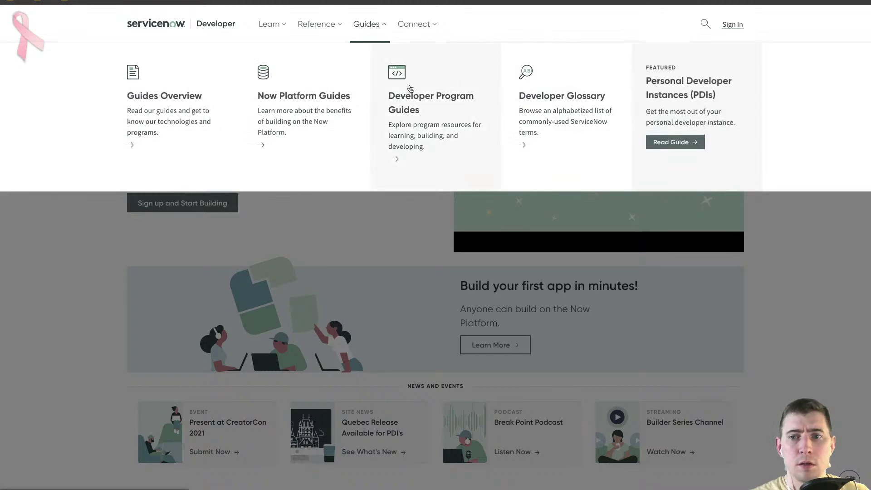
click(307, 25)
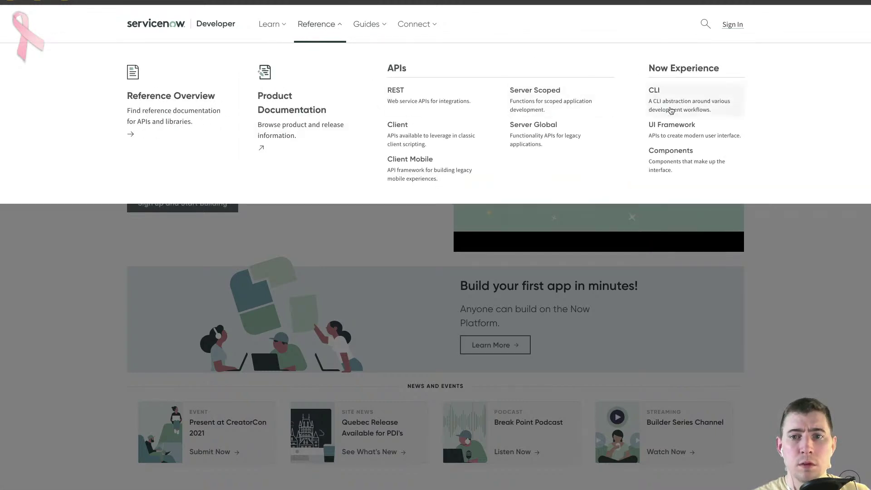
click(680, 141)
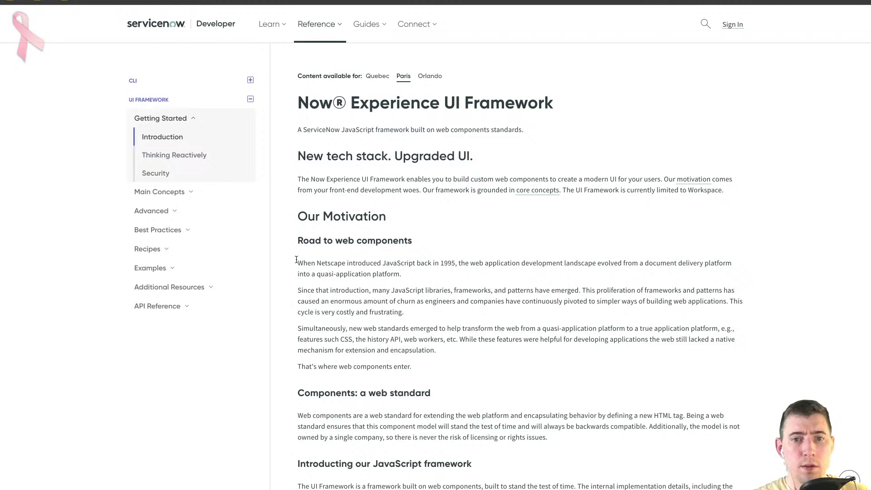
Browse the UI Framework topics and read the Event Handlers page under Main Concepts.
scroll(185, 281, down, 1)
click(187, 296)
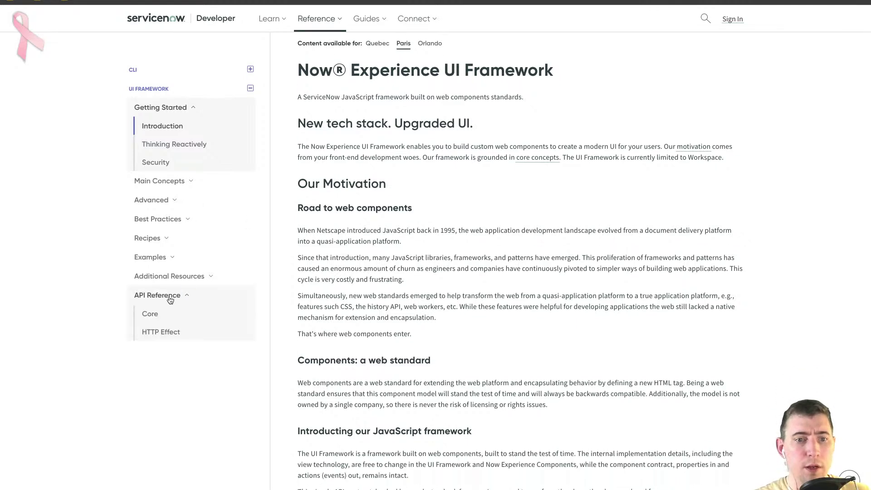
click(167, 219)
click(174, 181)
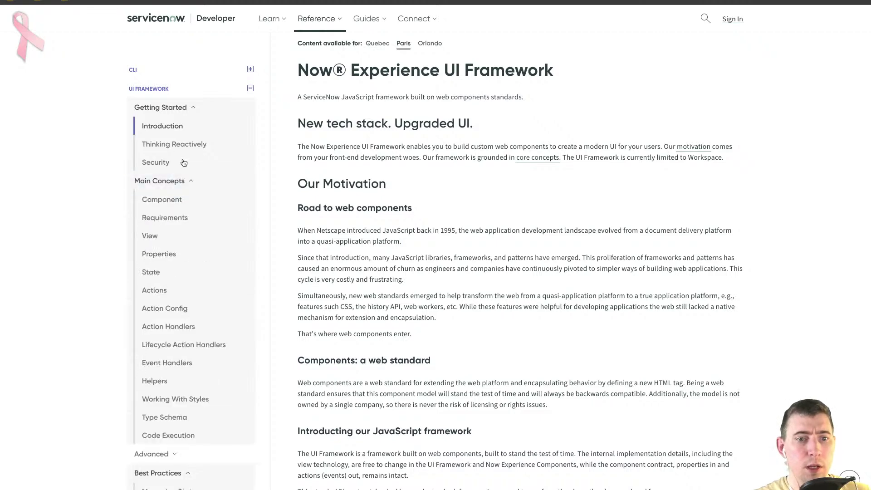
click(172, 328)
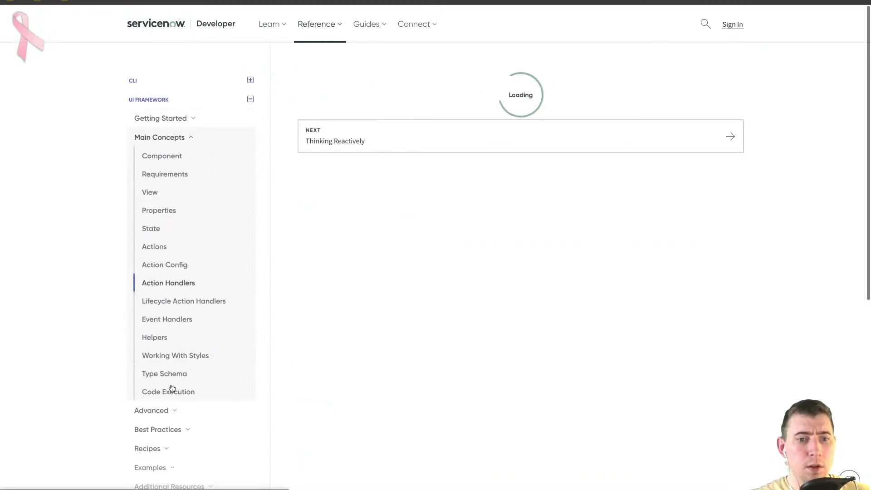
click(172, 325)
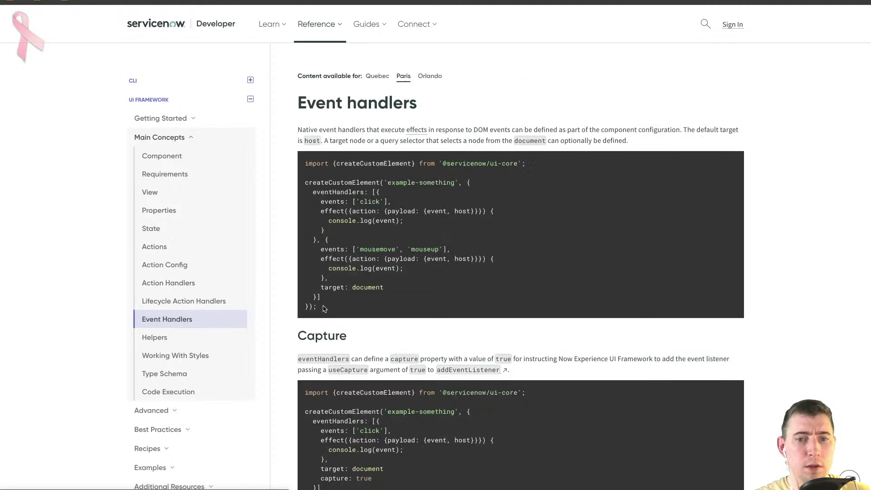
scroll(389, 303, down, 1)
scroll(388, 302, down, 6)
scroll(373, 187, up, 7)
Open the Modal component from the Now Experience Components reference and read its API documentation.
click(330, 27)
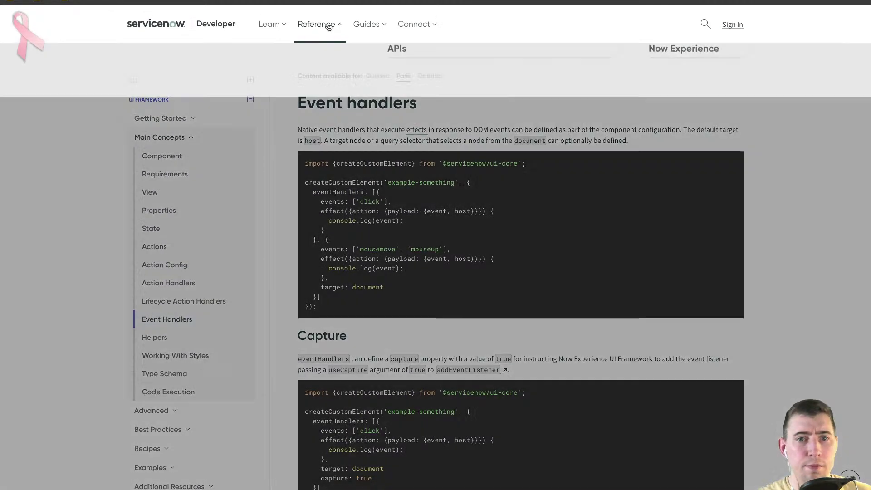
click(680, 160)
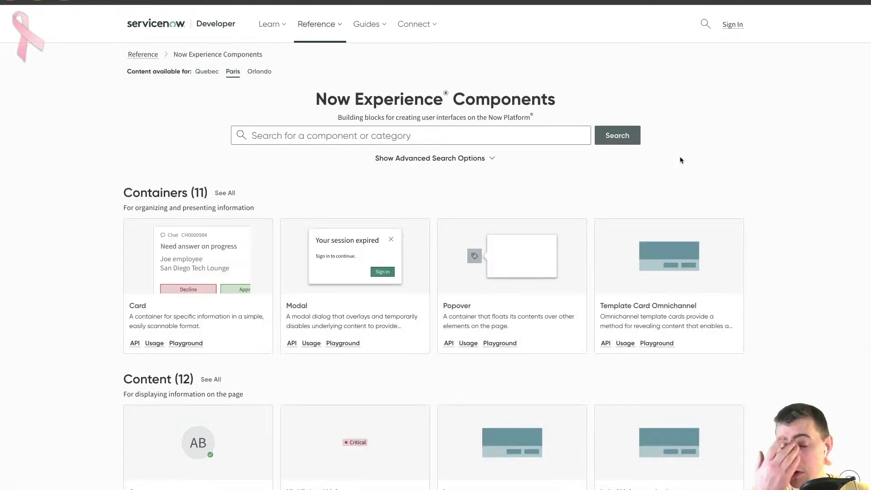
click(352, 253)
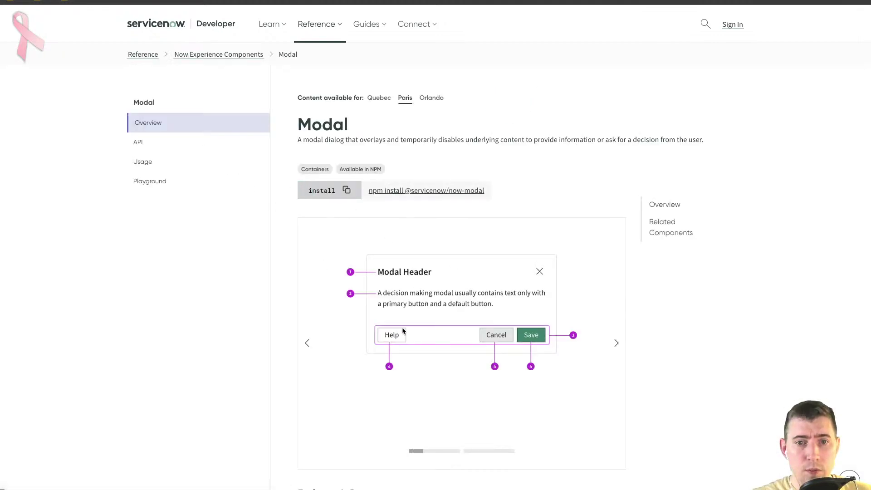
click(138, 142)
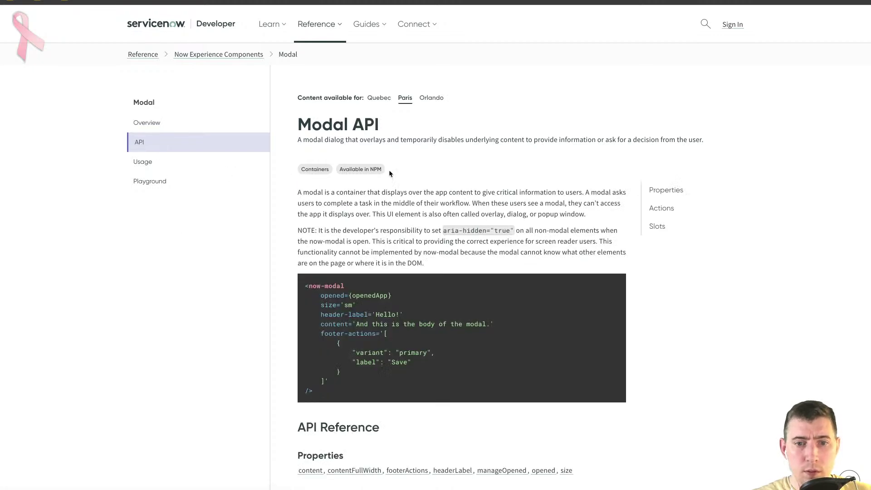
scroll(435, 238, down, 1)
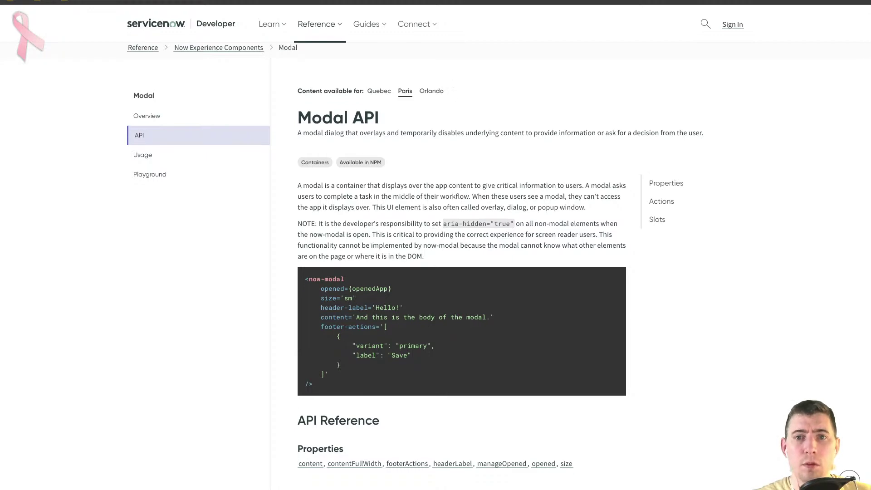
Switch to UI Builder and inspect the configuration and dialog preview of Modal viewport 1 on the control form page.
key(ctrl+Tab)
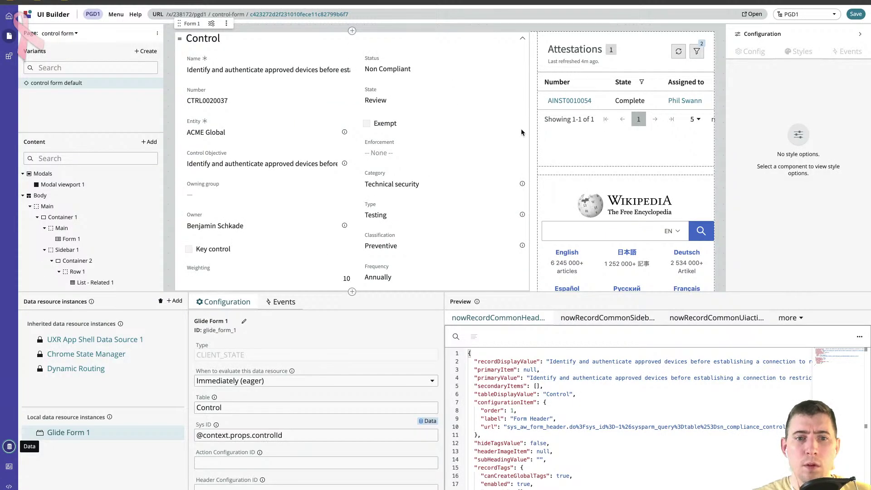
click(63, 184)
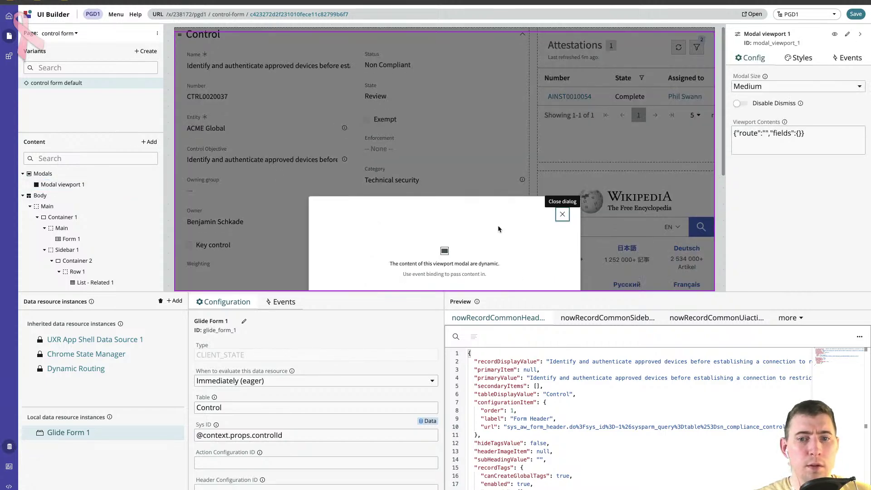
double_click(444, 264)
click(85, 185)
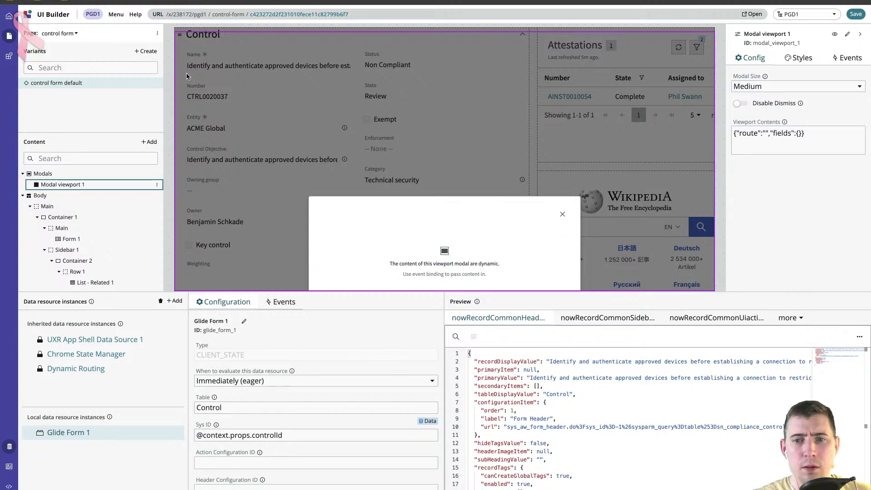
Search UI Builder's component list for "modal".
click(8, 55)
click(72, 47)
text(modal)
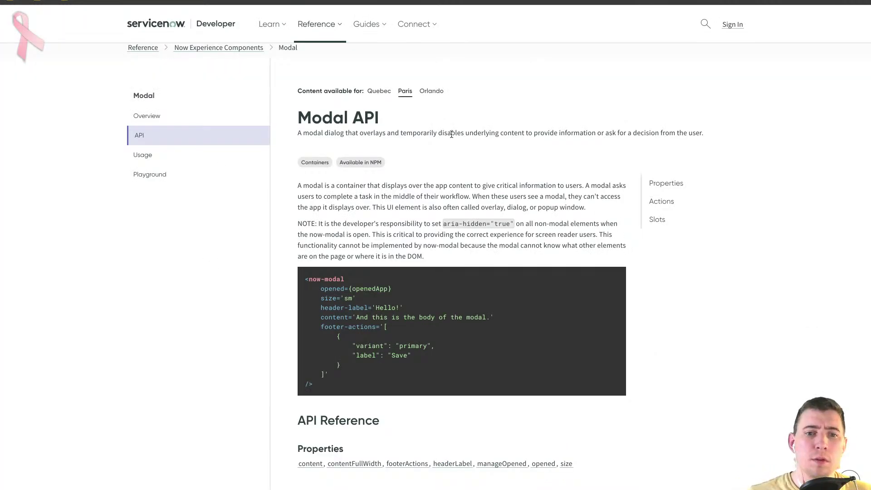
Open the Modal component's Overview in the developer documentation and examine its npm install command and related components.
scroll(456, 129, up, 1)
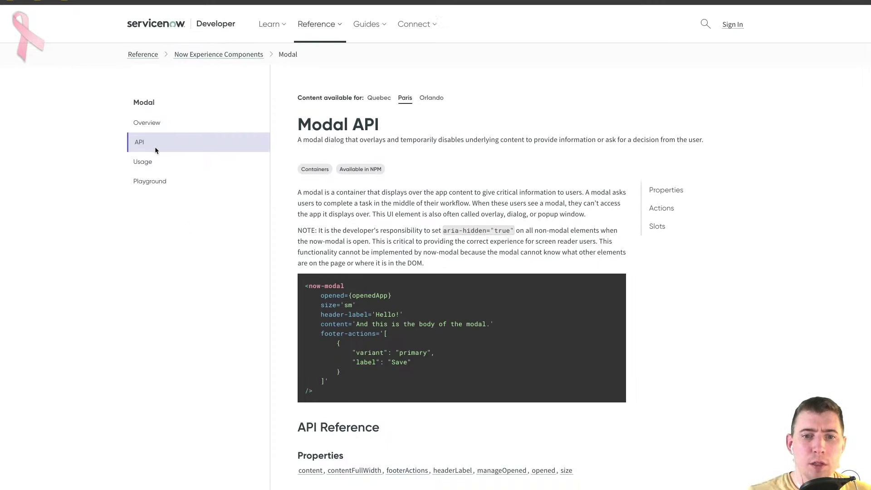
click(155, 128)
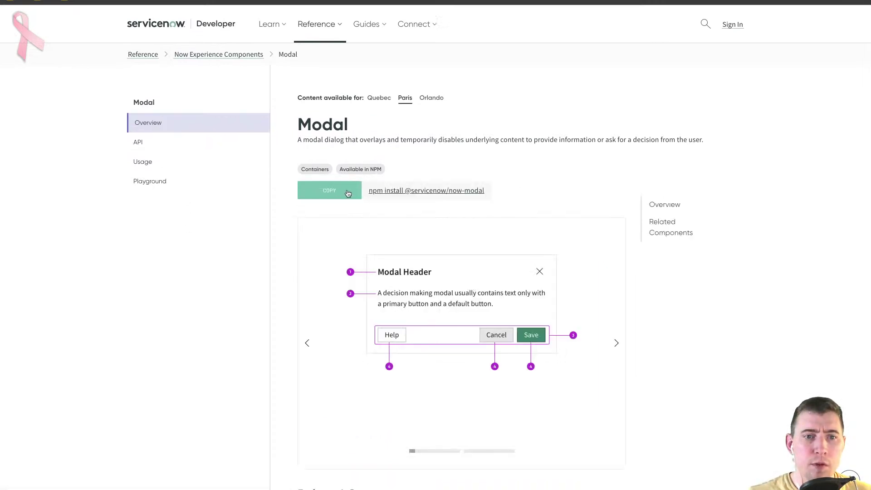
drag(498, 191, 369, 190)
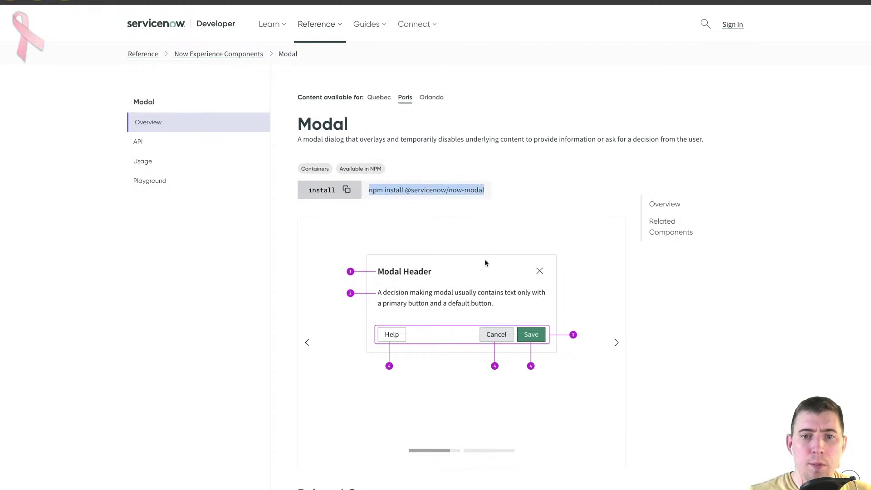
scroll(485, 263, down, 3)
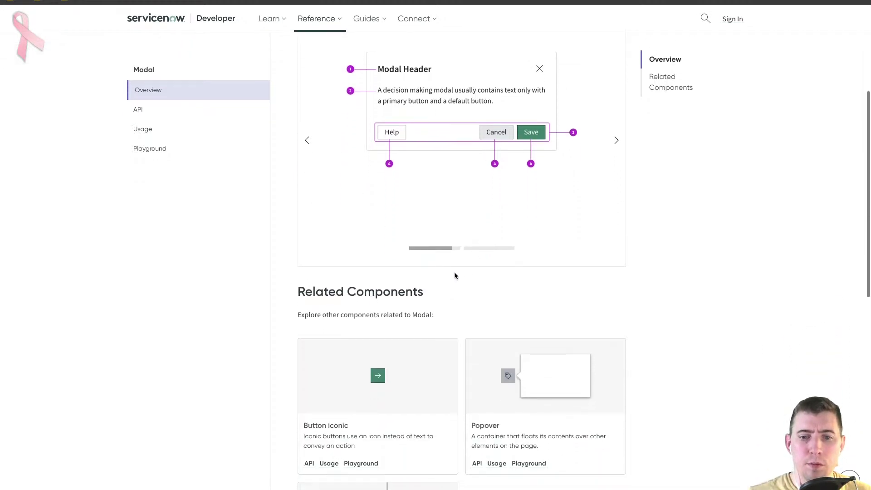
scroll(454, 274, down, 5)
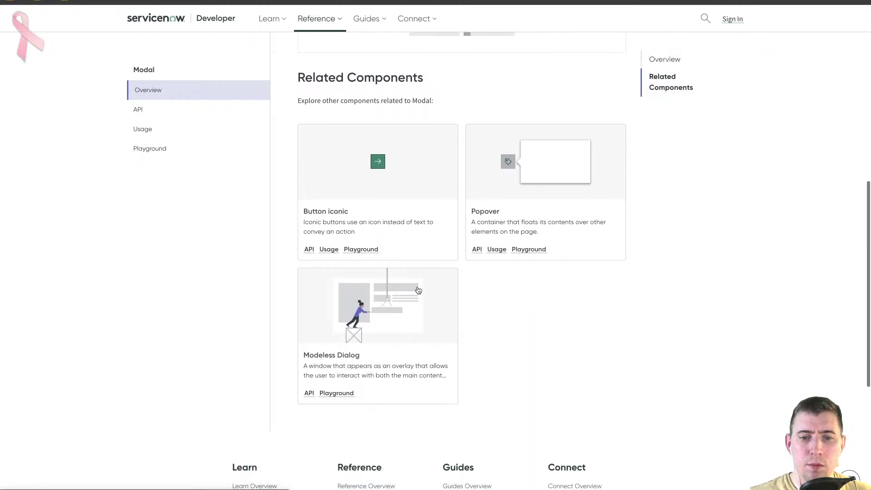
scroll(456, 299, up, 10)
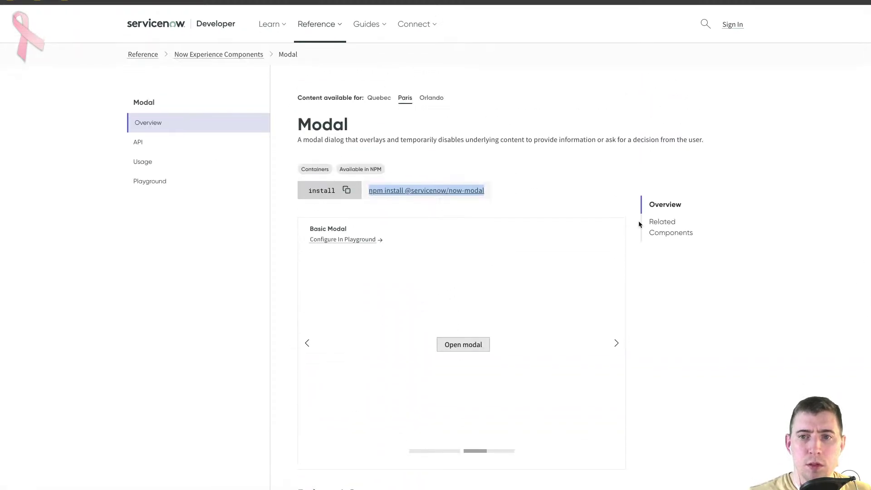
click(664, 231)
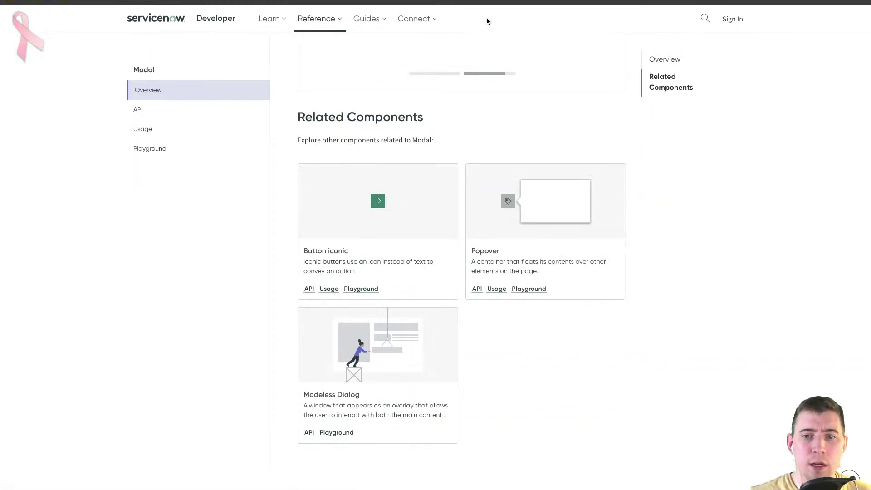